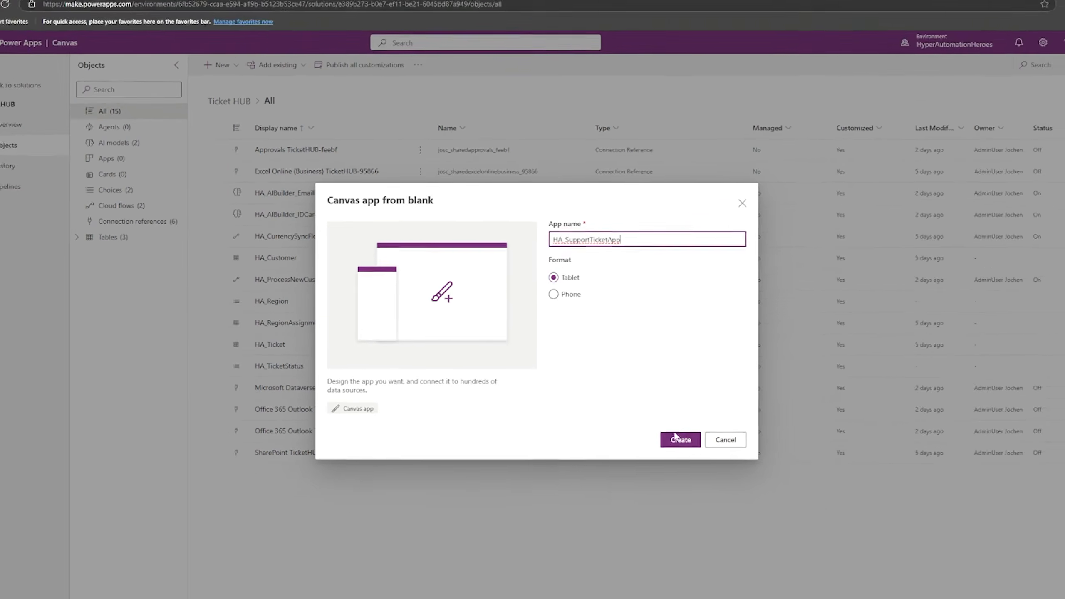
Step: Create the blank tablet-format canvas app HA_SupportTicketApp and dismiss the welcome dialog and Copilot tip
click(676, 438)
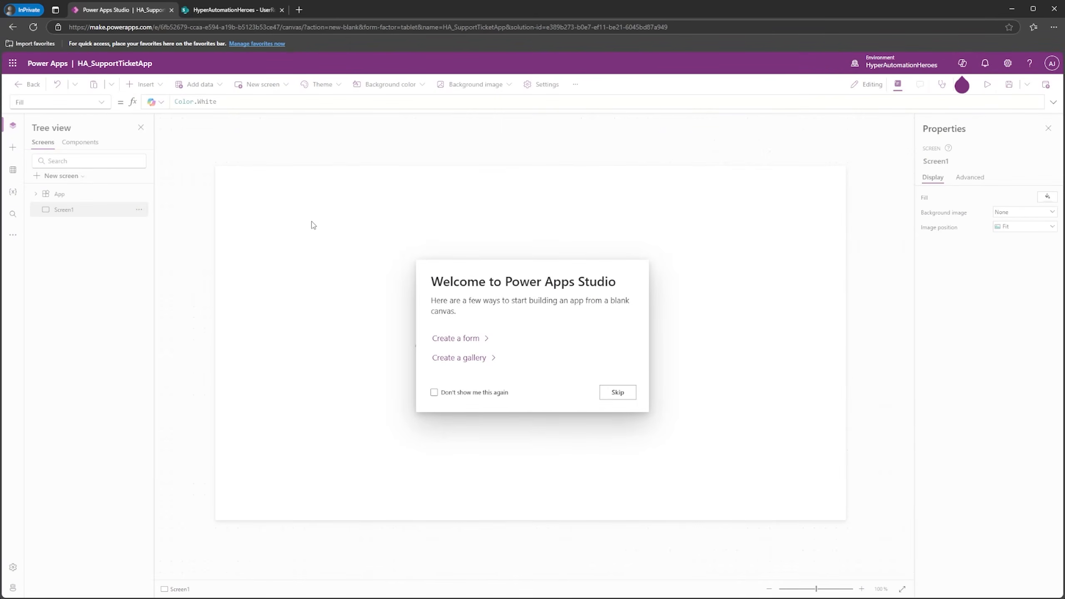
click(619, 392)
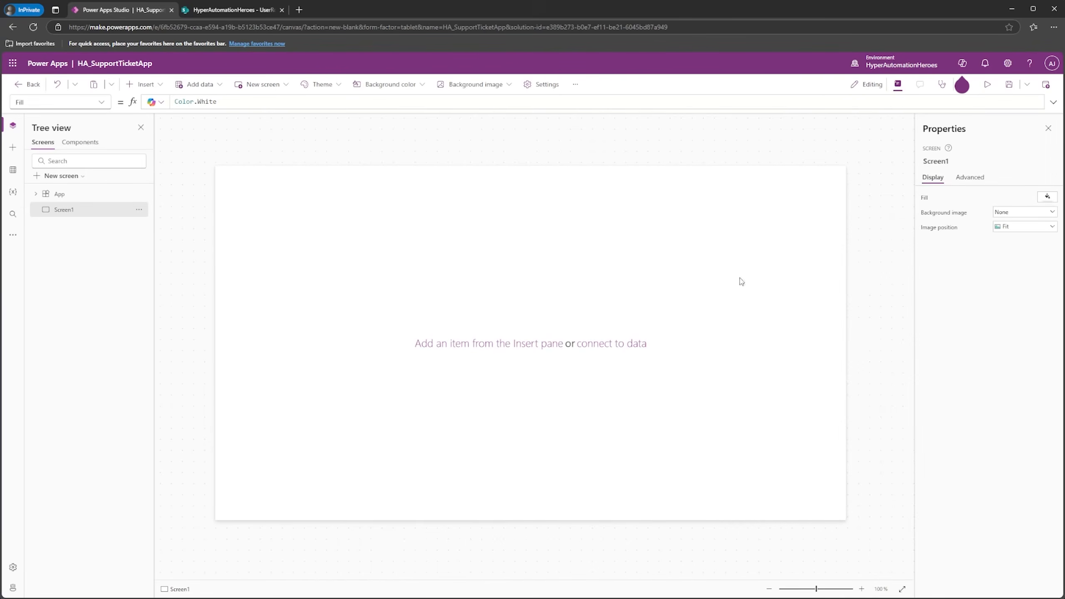
mouse_move(962, 86)
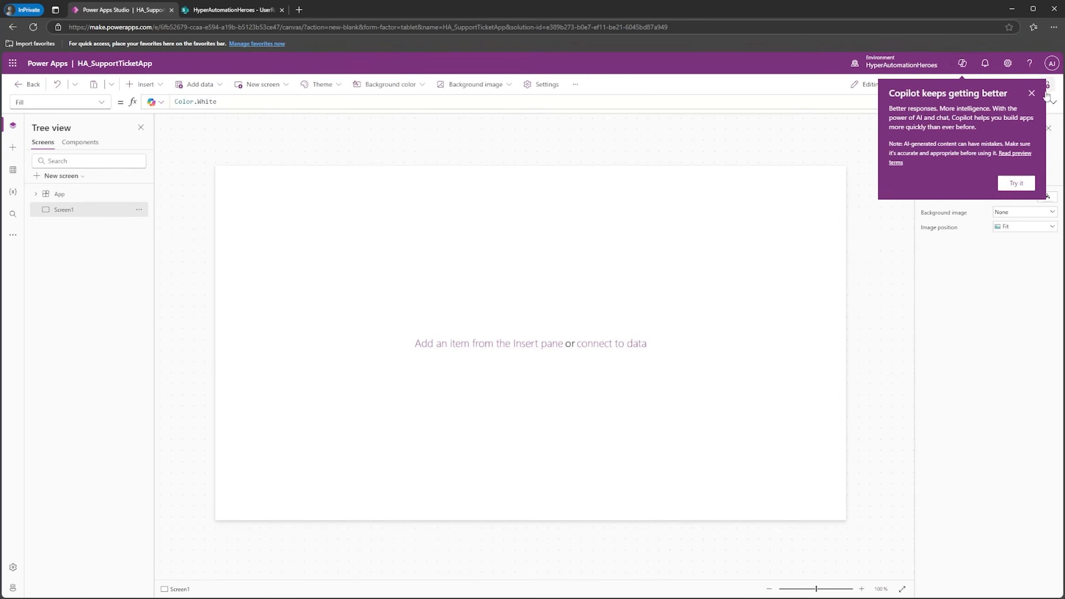
click(1031, 93)
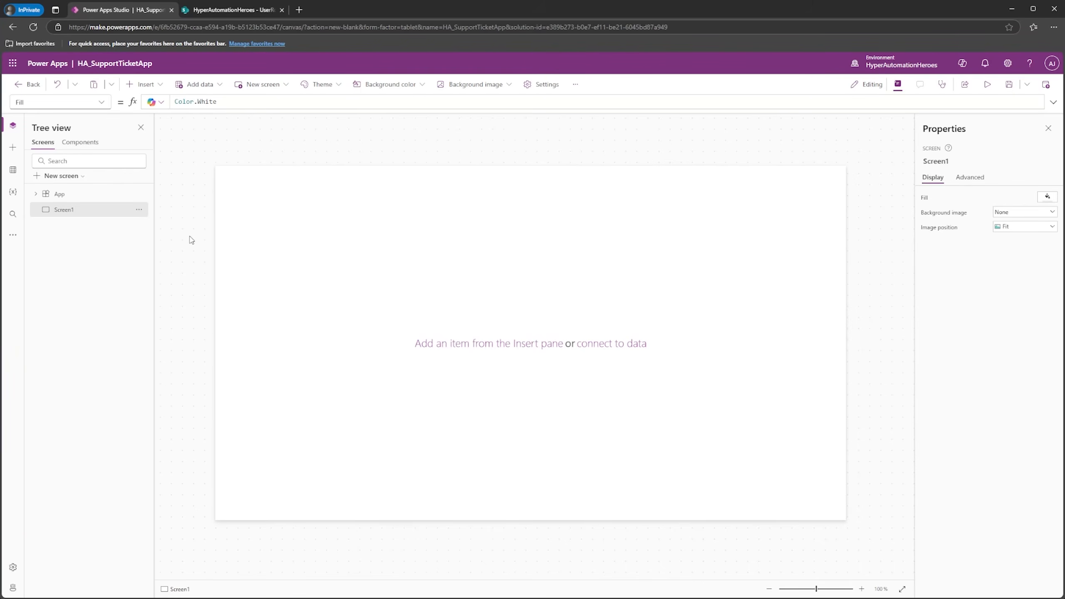
Step: Search the data sources for "ha_" and add the HA_Customers Dataverse table to the app
click(12, 170)
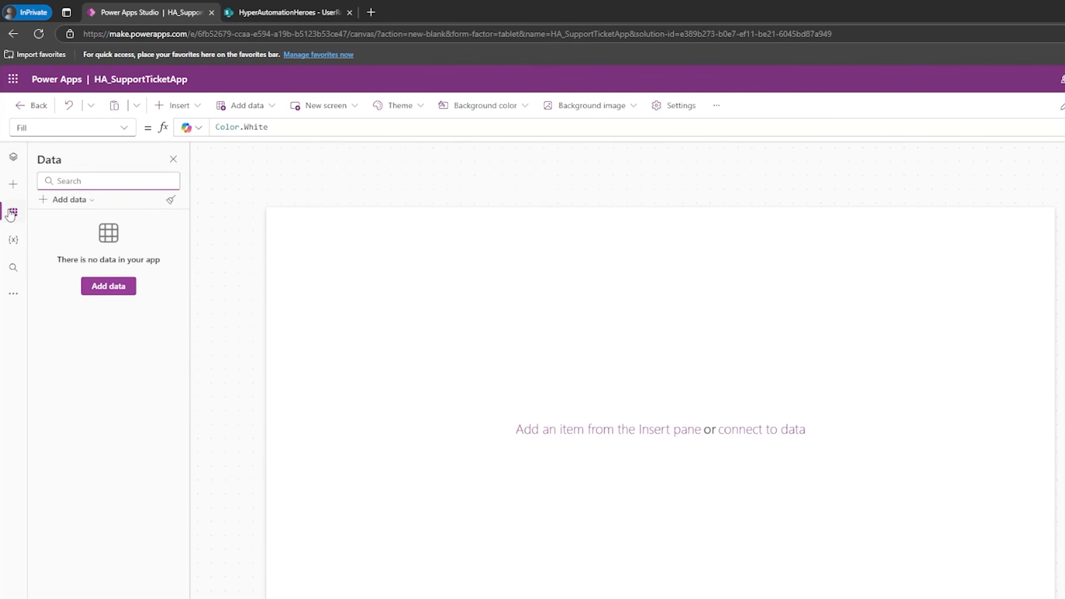
click(107, 289)
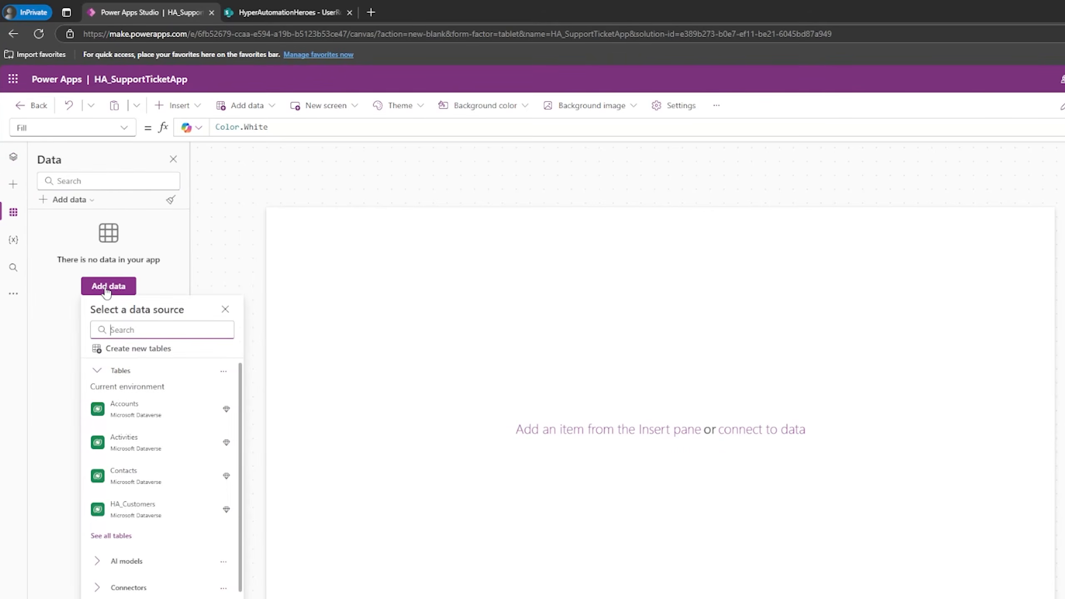
click(143, 329)
text(ha_)
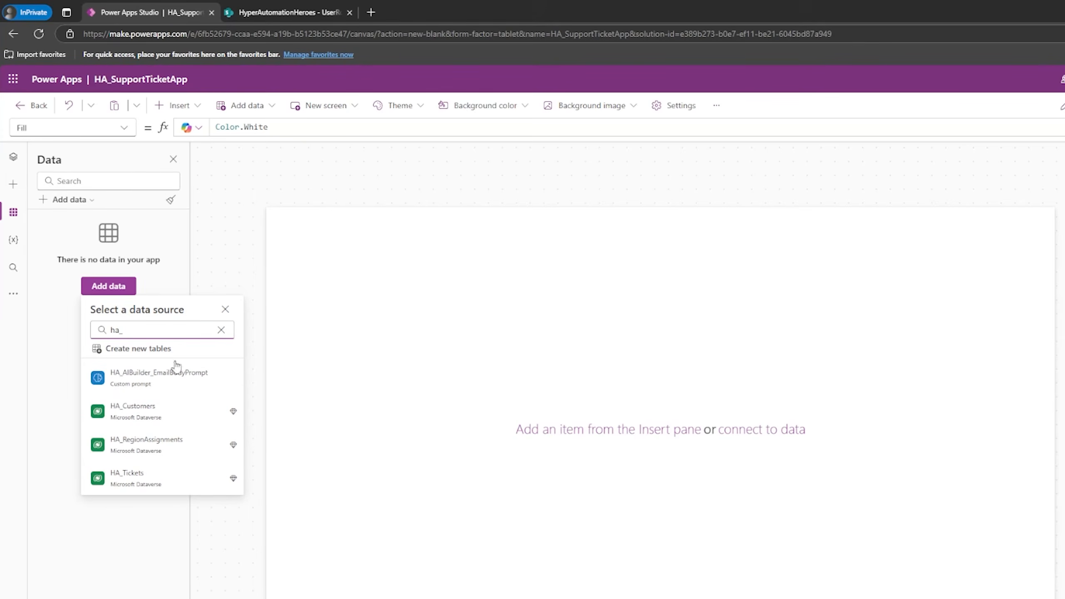
mouse_move(187, 415)
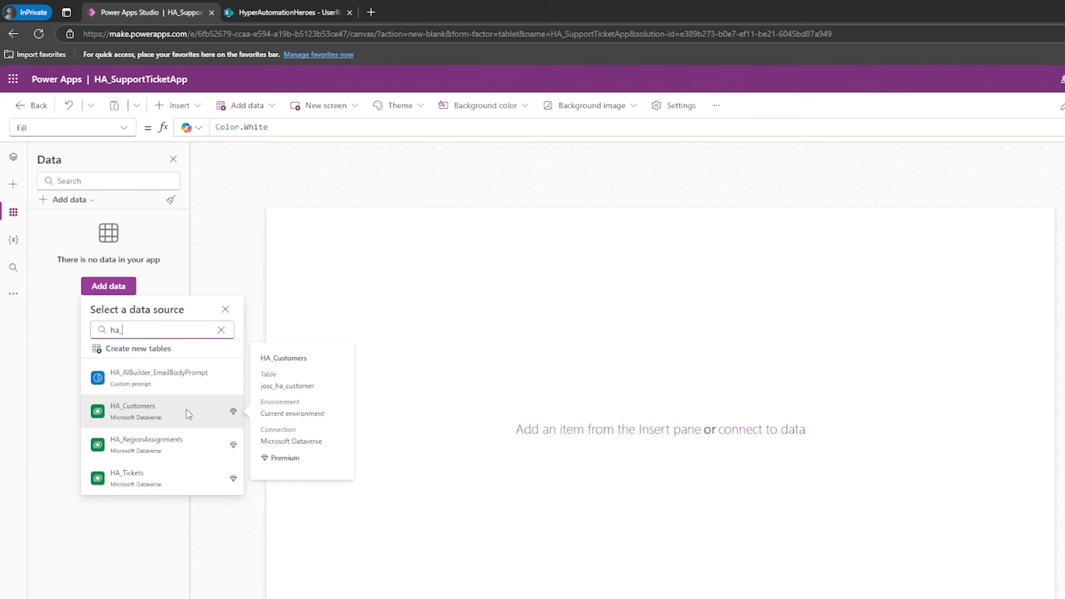
click(176, 410)
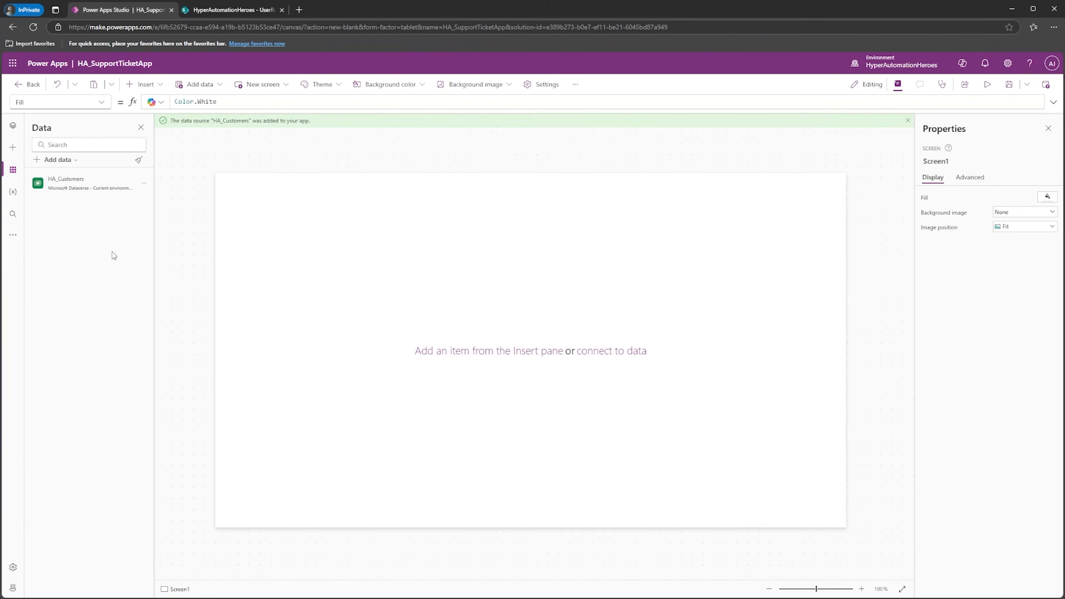
Step: Add the HA_RegionAssignments and HA_Tickets Dataverse tables to the app's data sources
click(64, 161)
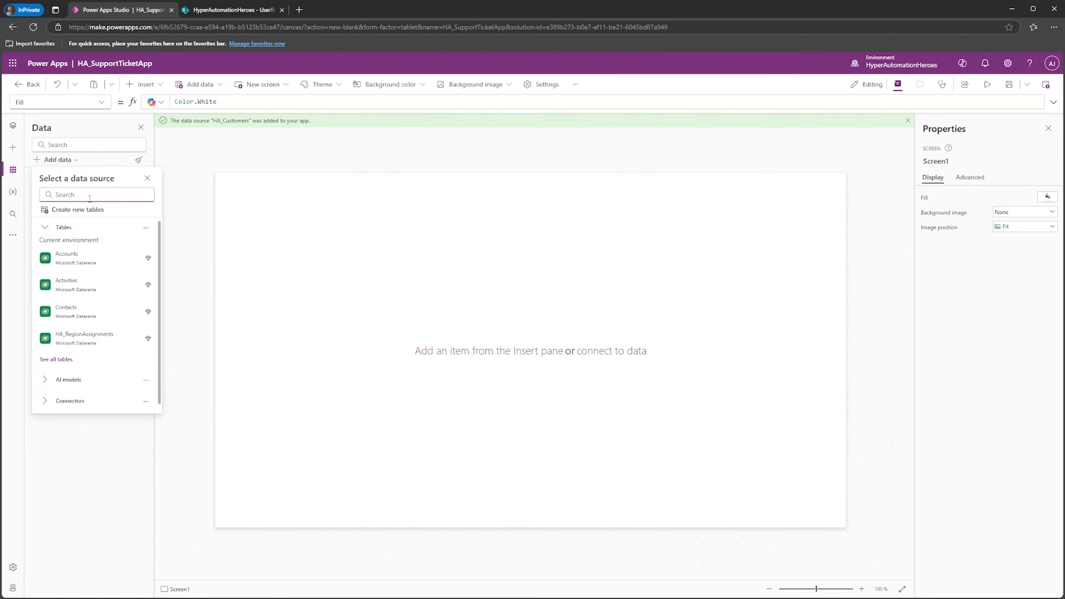
text(HA)
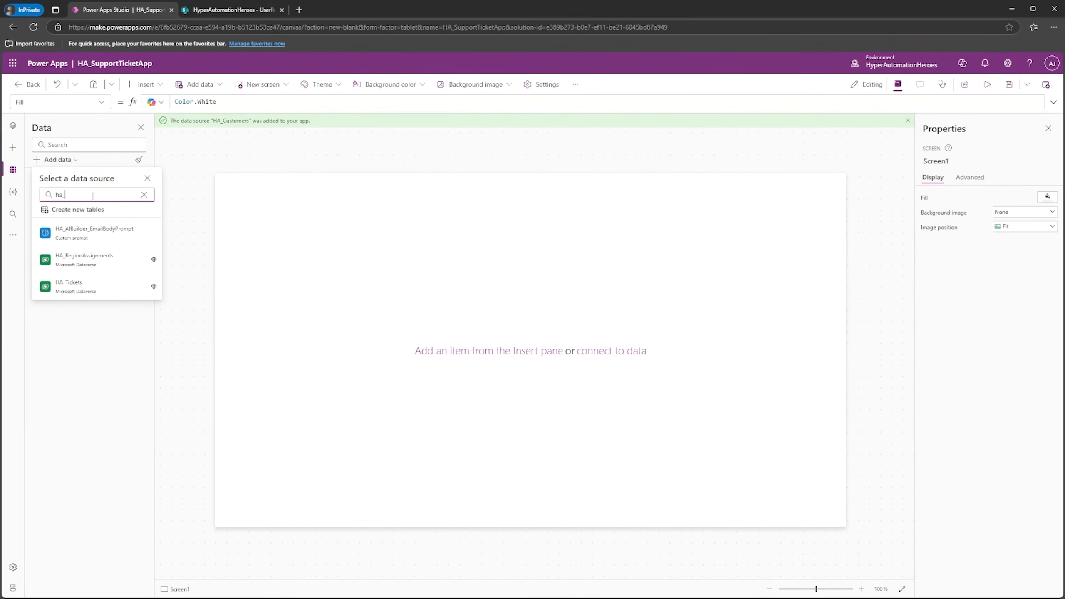
click(90, 237)
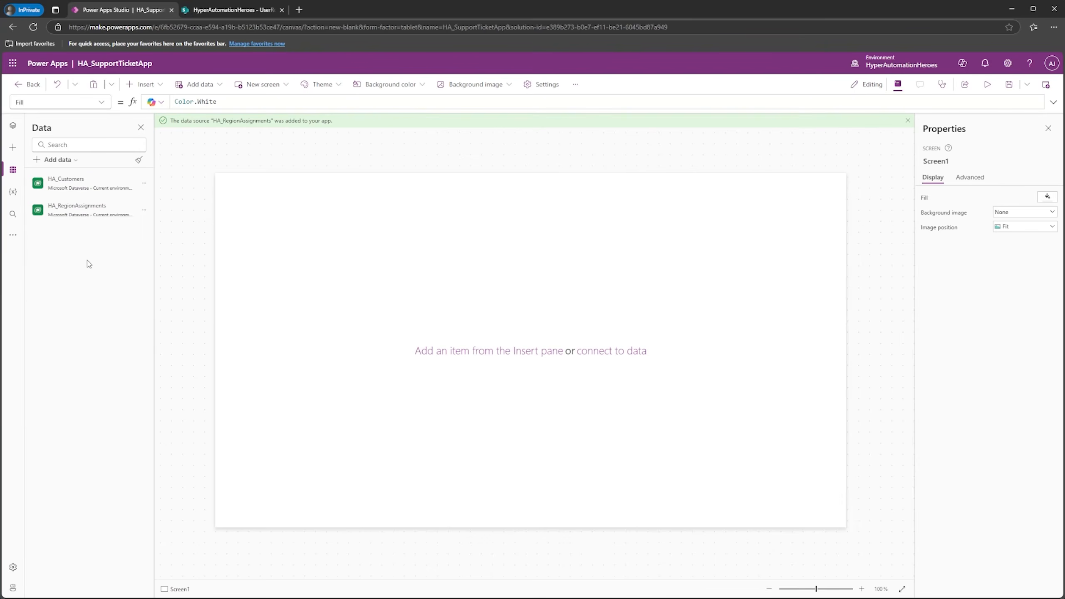
click(73, 161)
text(ha_)
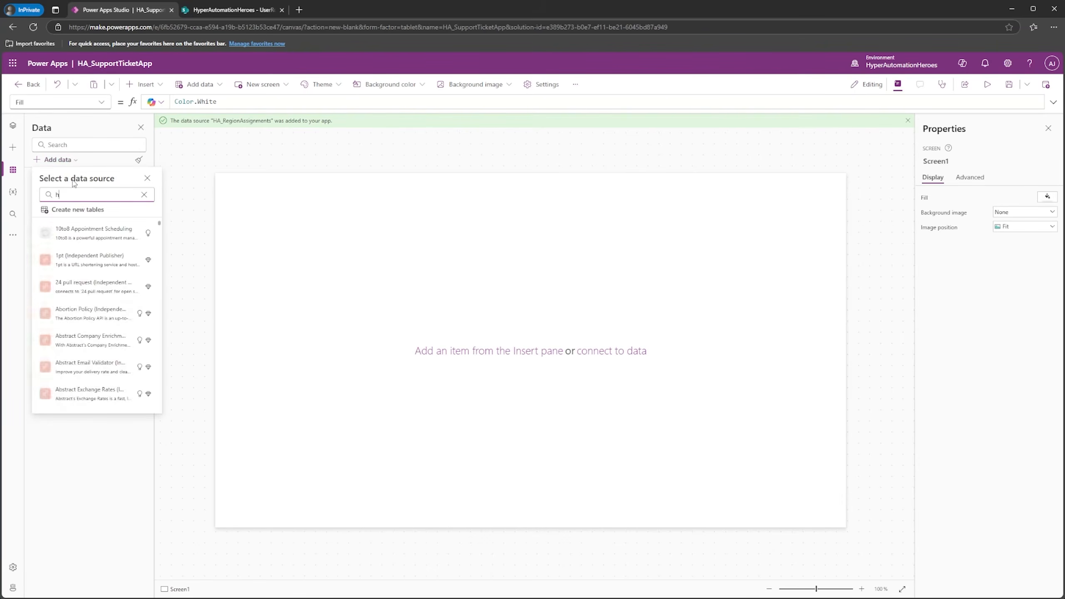
click(78, 258)
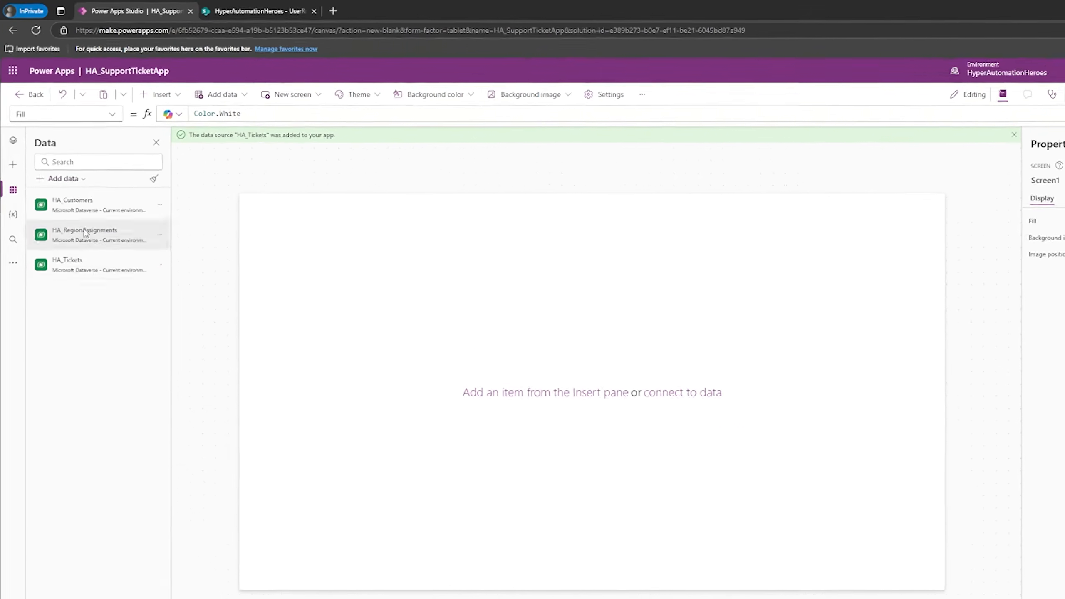
Step: Add a SharePoint connection that connects directly through cloud services and choose the HyperAutomationHeroes site
click(69, 180)
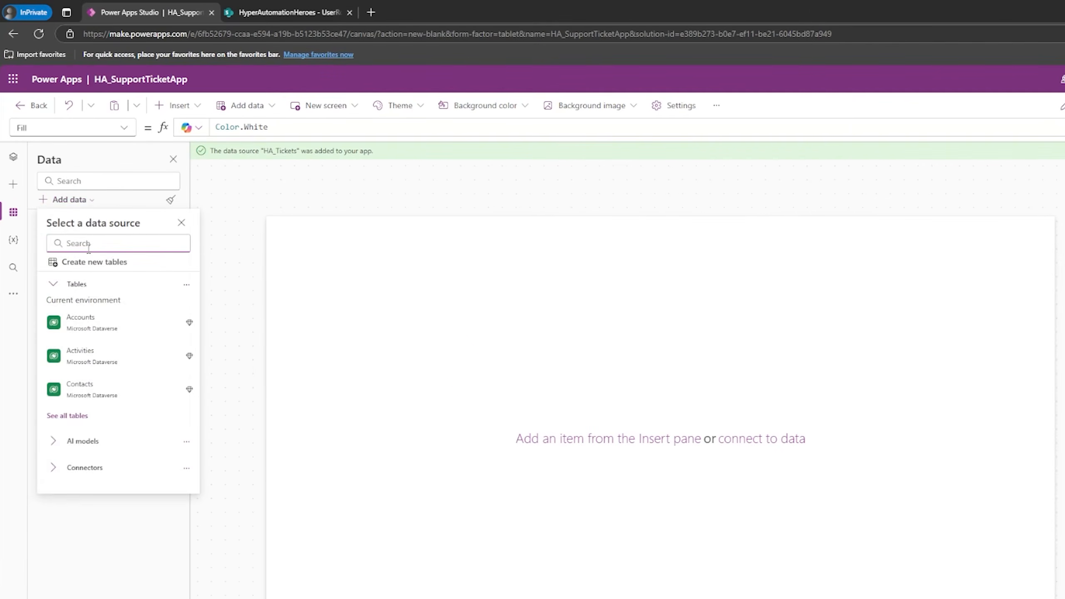
text(sharepoint)
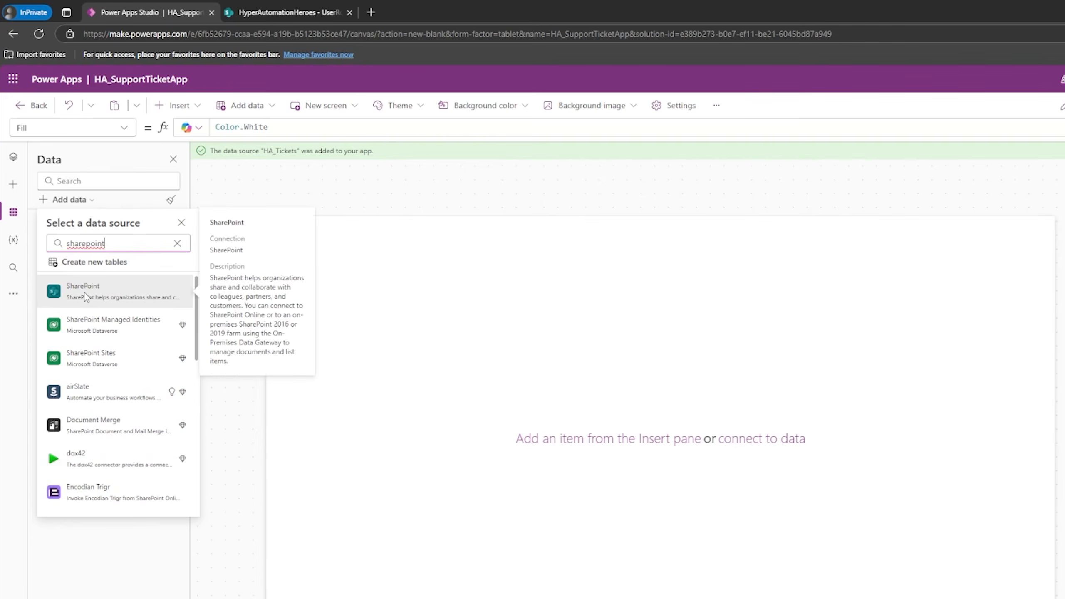
click(84, 292)
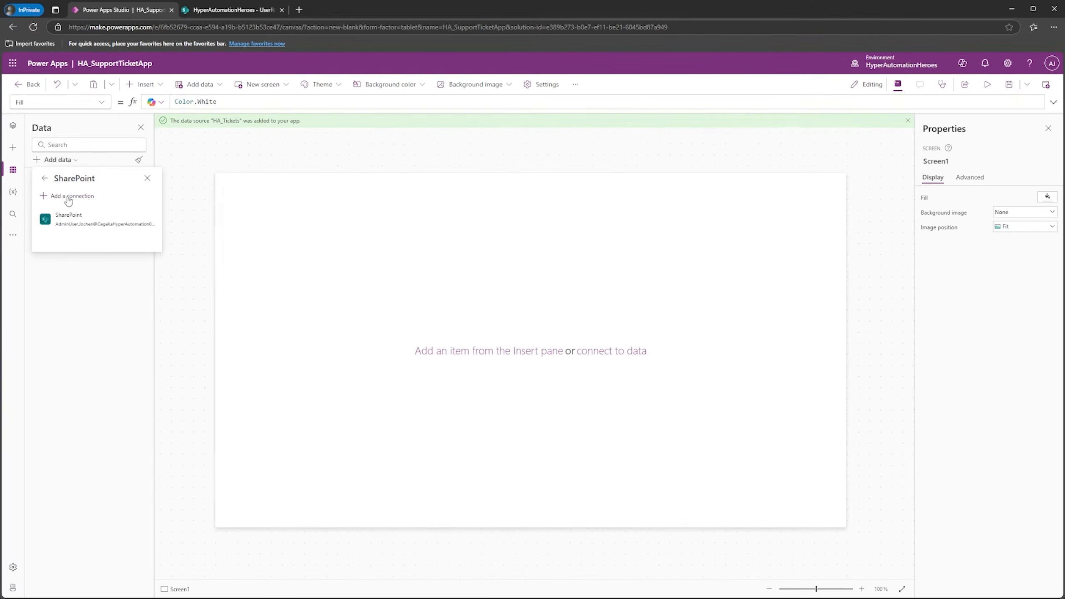
click(68, 199)
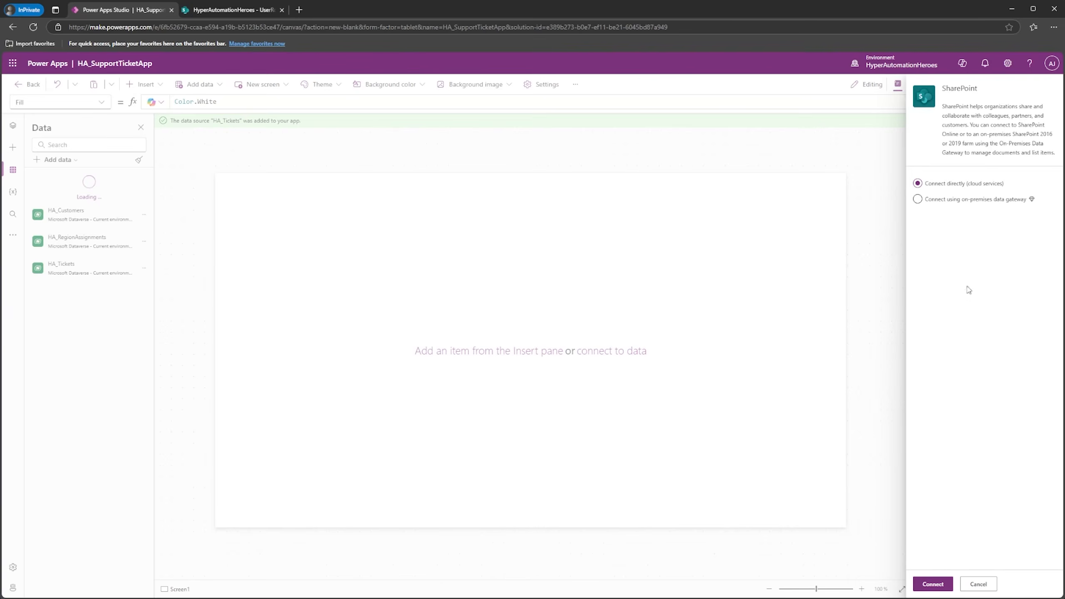
click(936, 584)
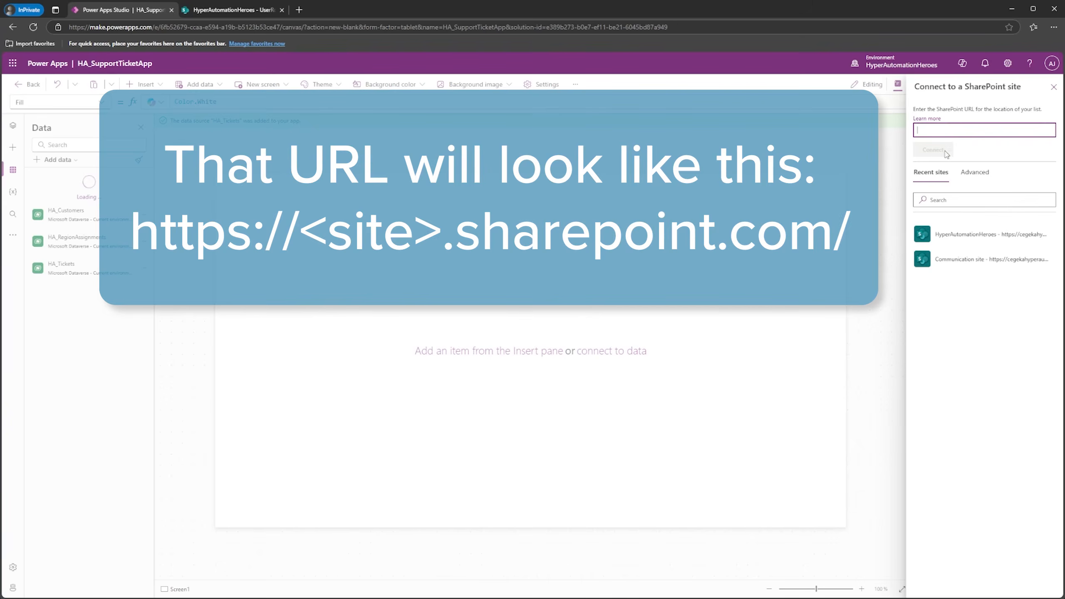
click(959, 238)
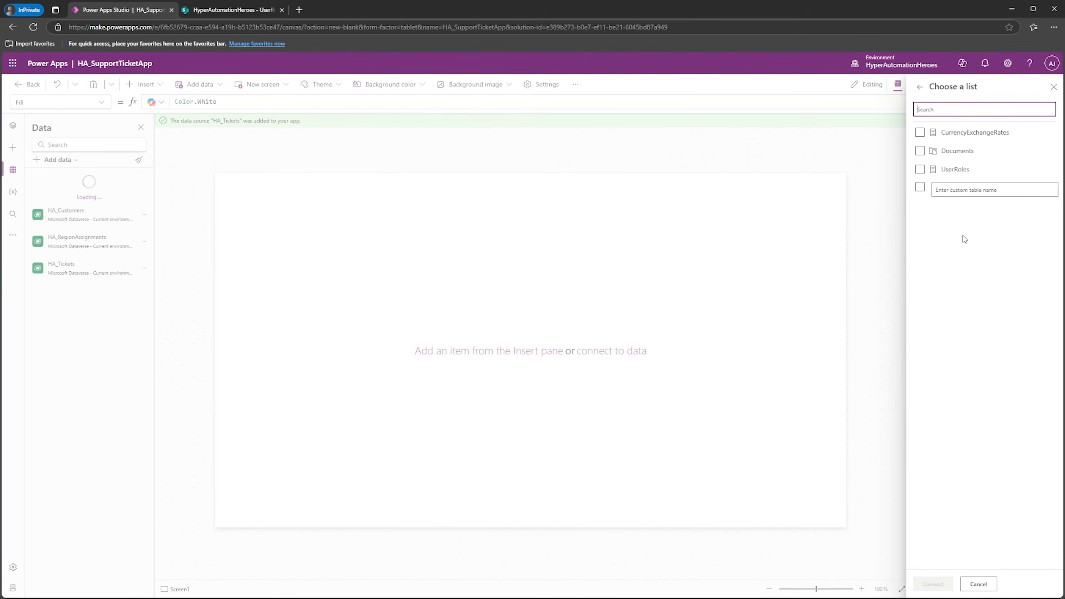
Step: Connect the CurrencyExchangeRates and UserRoles lists from the SharePoint site and dismiss the notifications
click(919, 133)
click(919, 169)
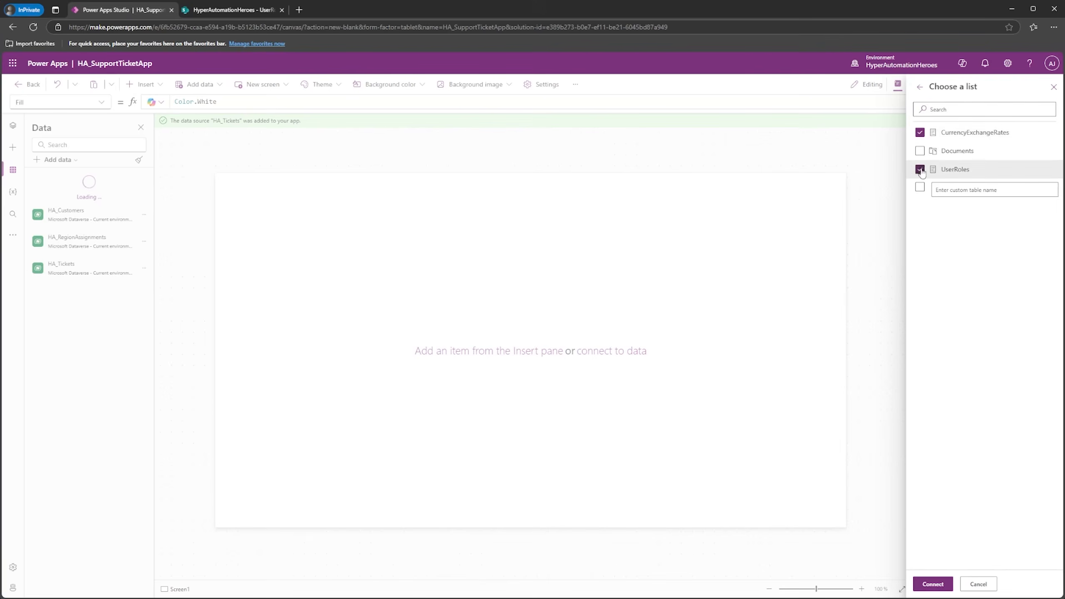
click(937, 583)
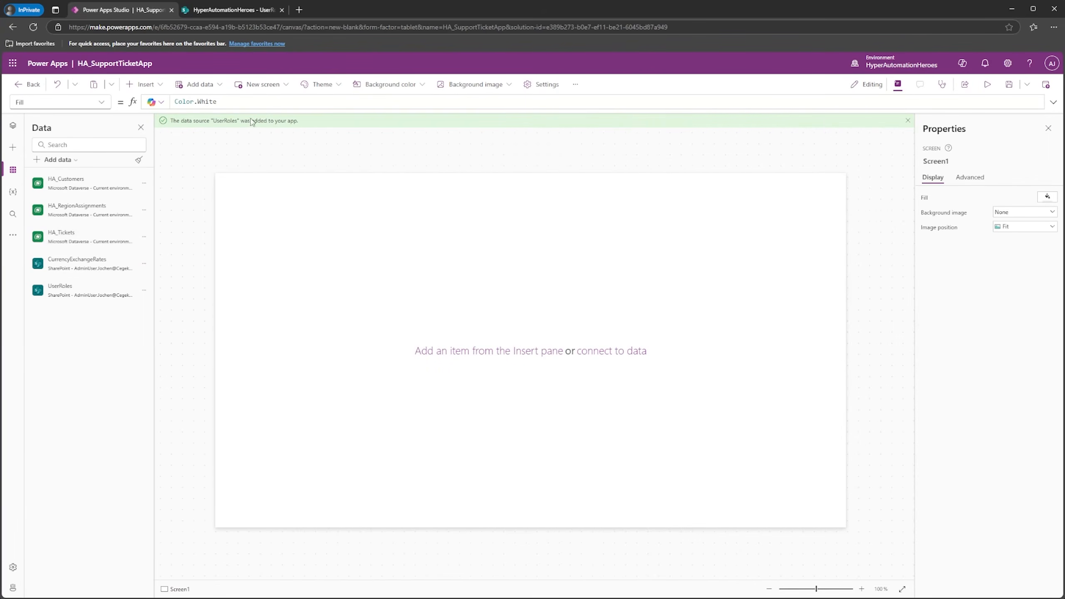
click(908, 121)
click(908, 124)
click(908, 121)
click(908, 122)
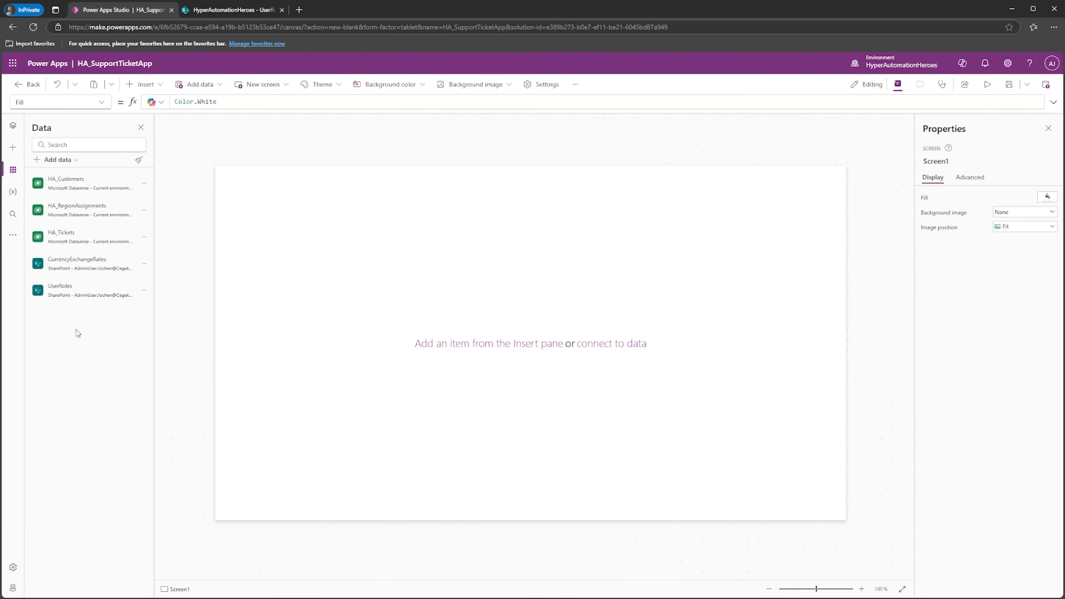
Step: Upload the image Background.jpg to the app's media files
click(11, 242)
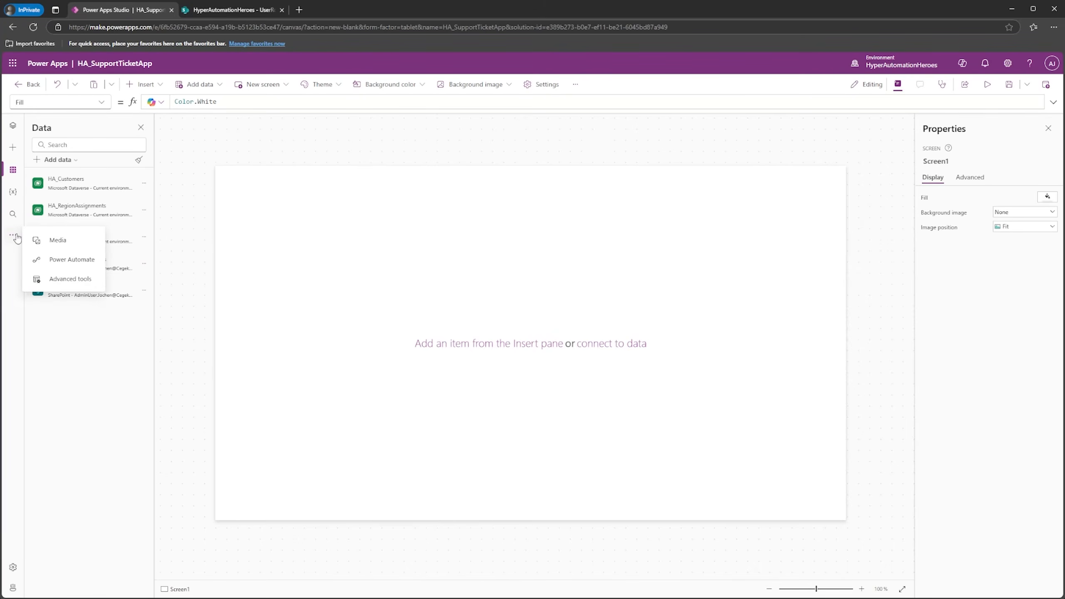
click(68, 243)
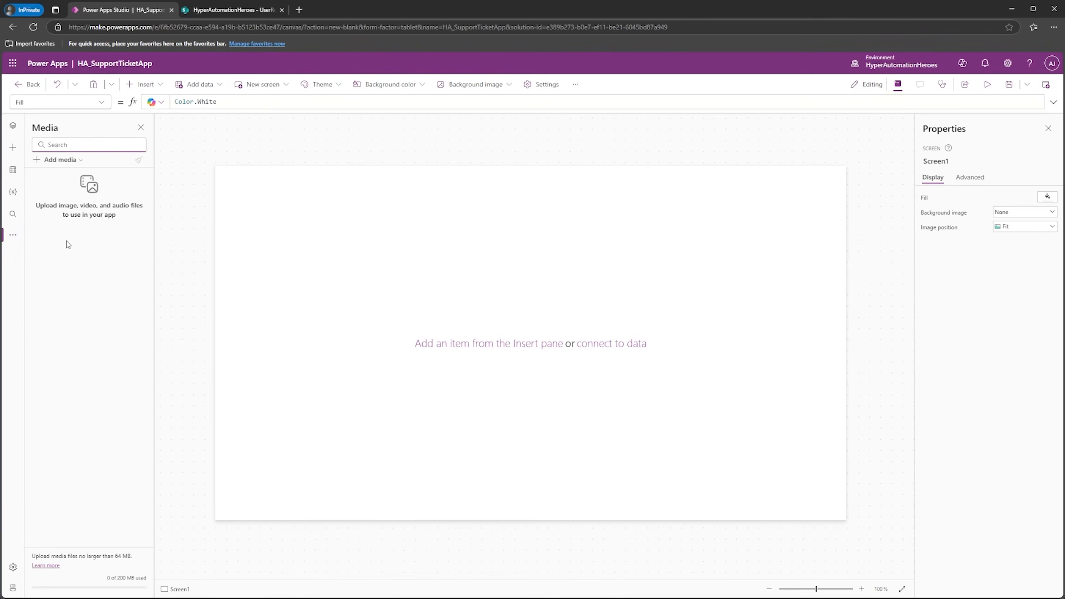
click(66, 162)
click(59, 178)
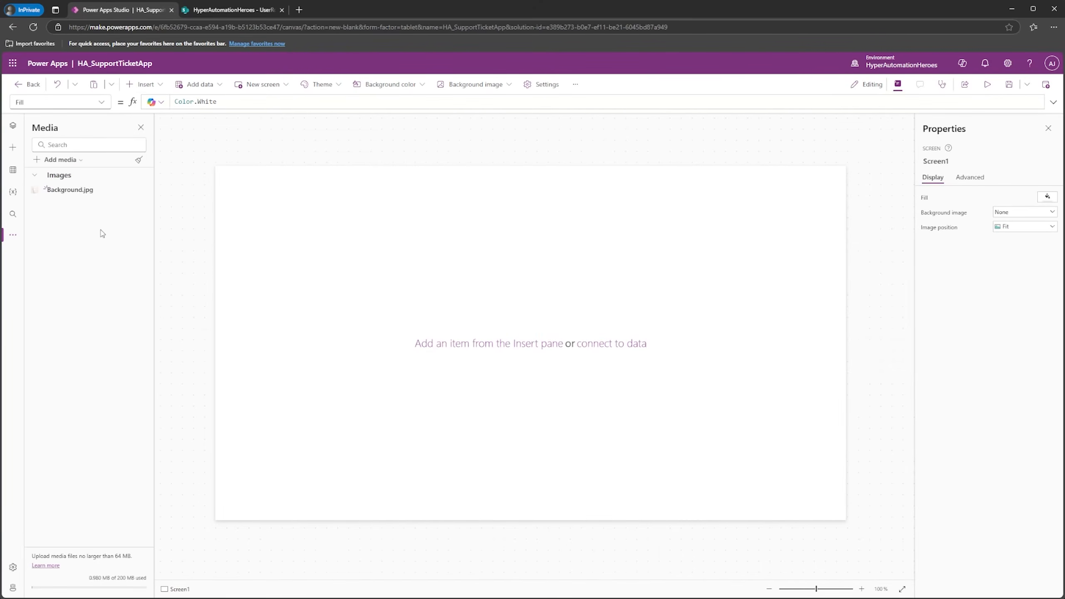
Step: Rename Screen1 in the app's screen tree as Home Screen
click(13, 126)
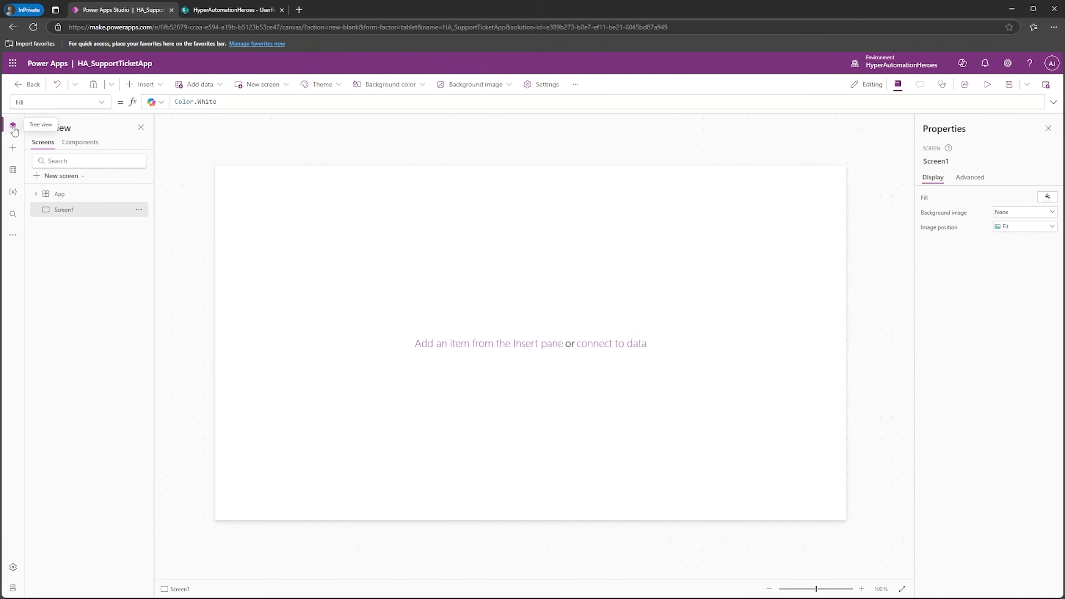
double_click(65, 210)
text(H)
key(Return)
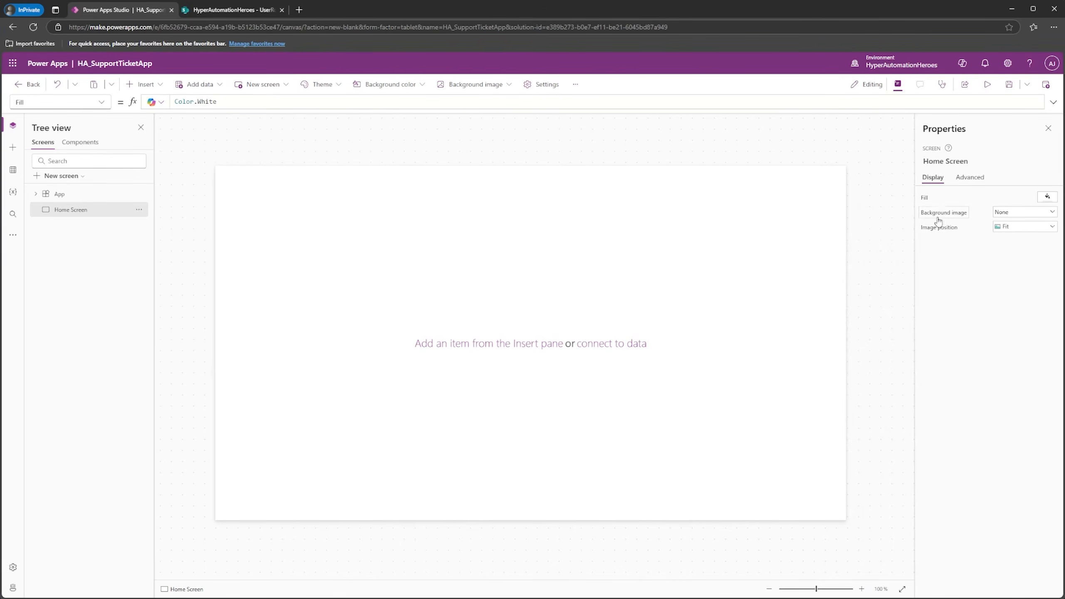
Step: Set the Home Screen's background image to Background and its image position to Fill
click(1052, 213)
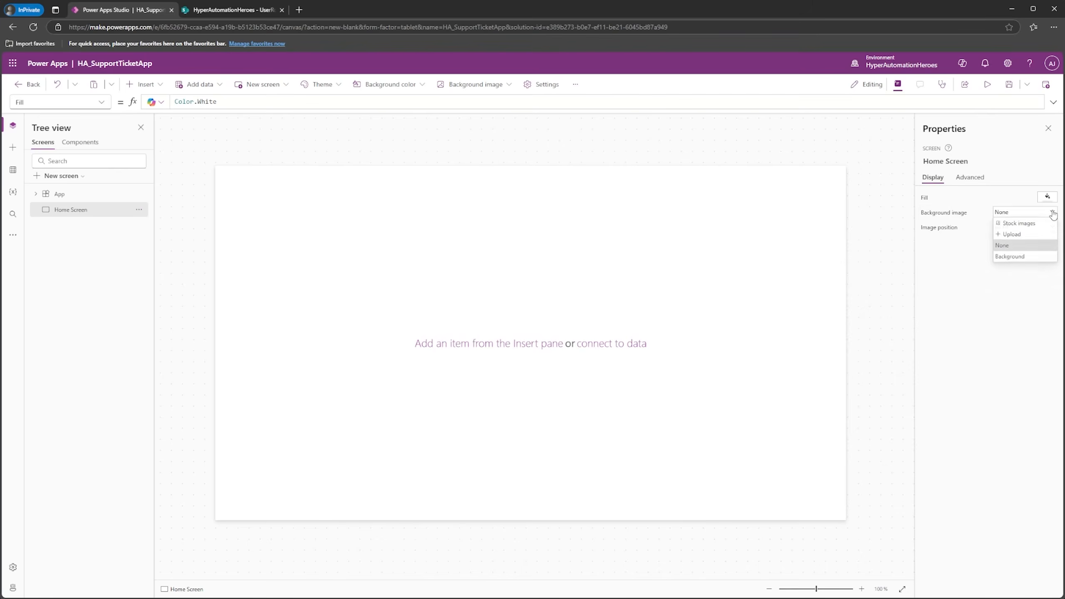
click(1011, 256)
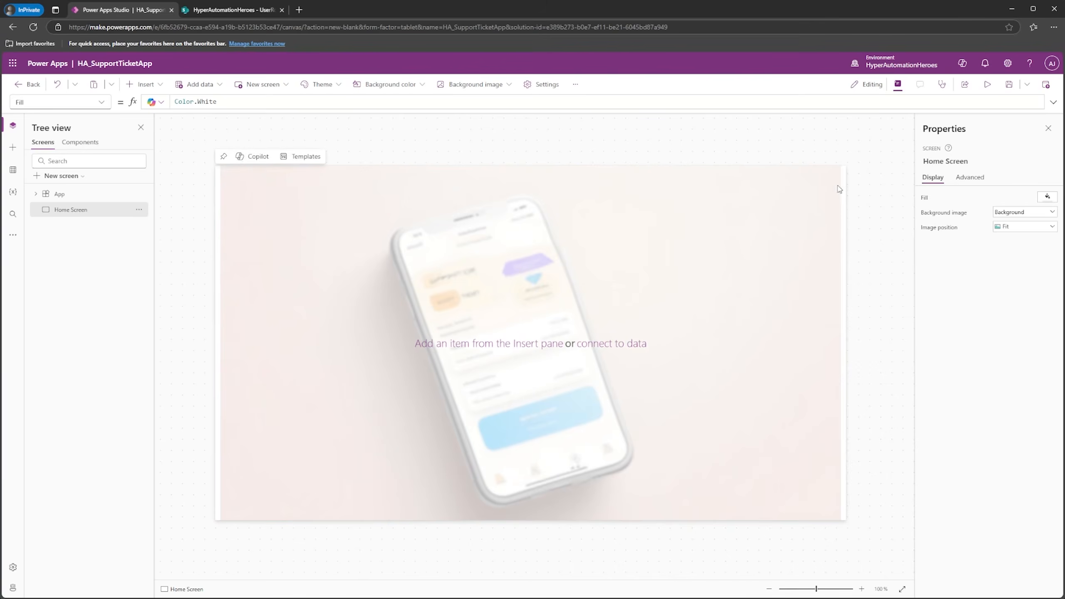
click(1007, 228)
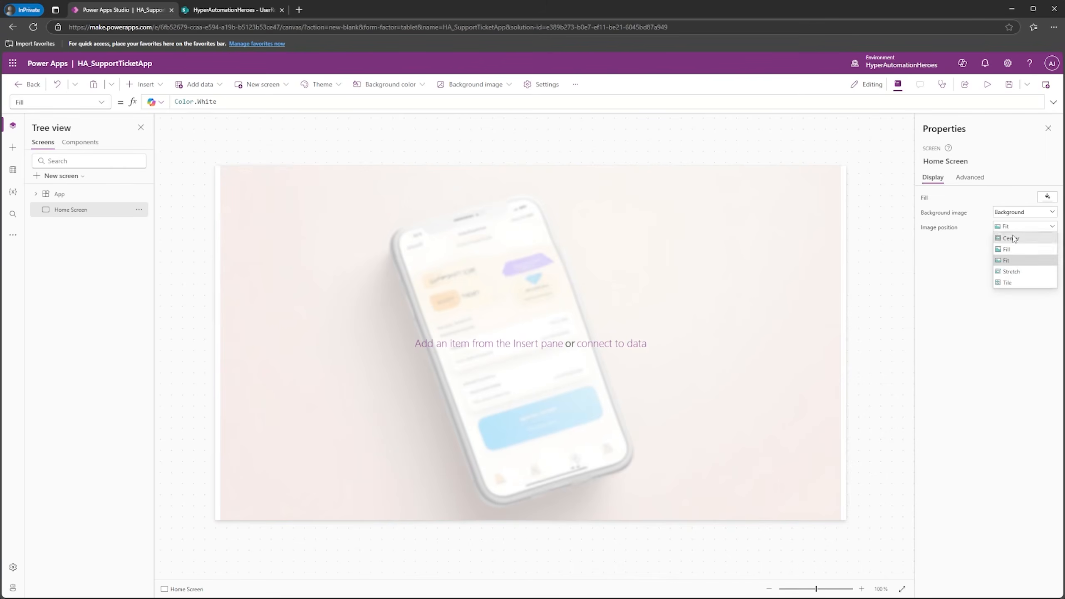
click(1014, 250)
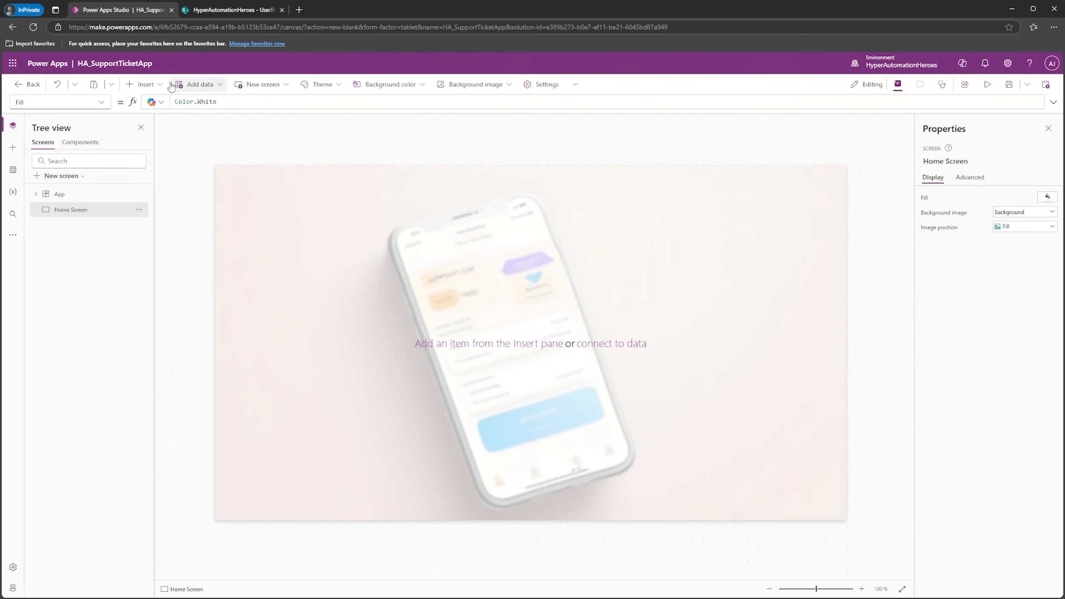
Step: Insert a Home icon on the Home Screen and place it in the canvas's upper-left corner at about X 5, Y 5
click(147, 84)
text(home)
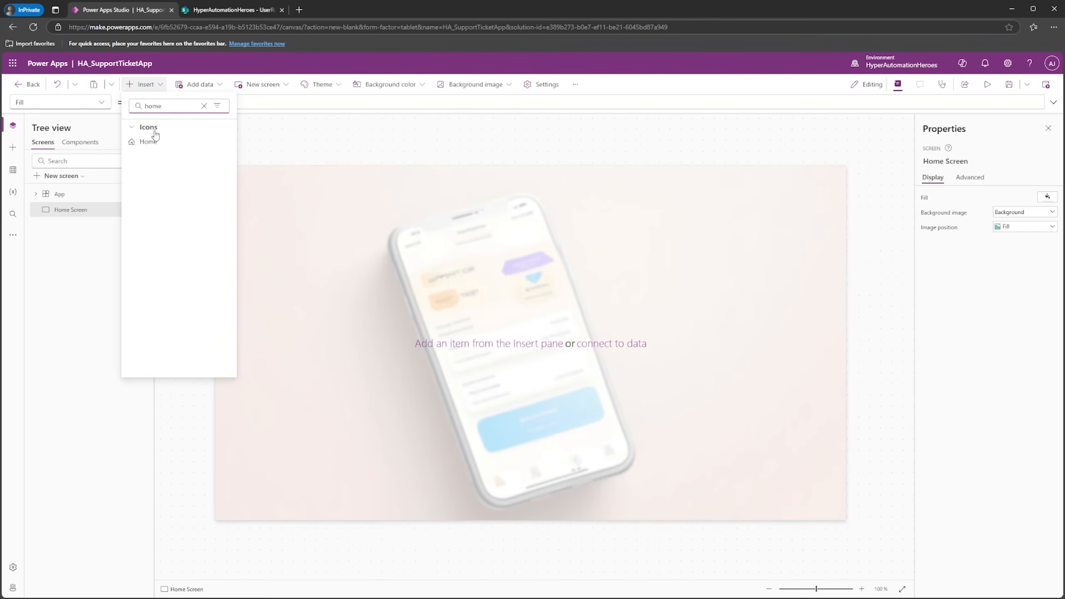
click(153, 144)
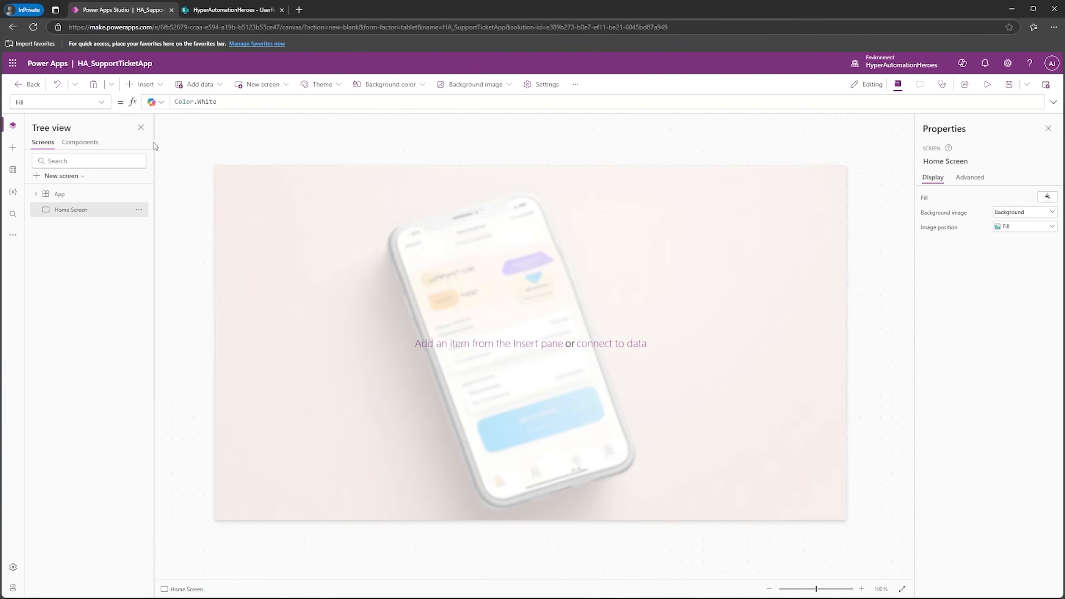
drag(264, 215, 246, 196)
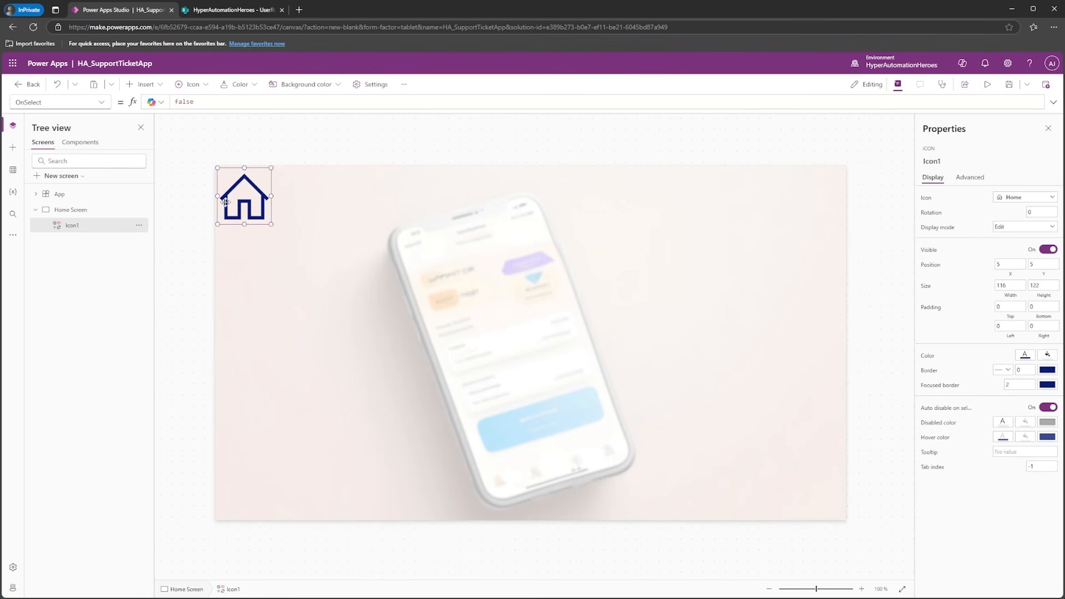
Step: Apply the Light theme to the whole app
click(69, 211)
click(64, 195)
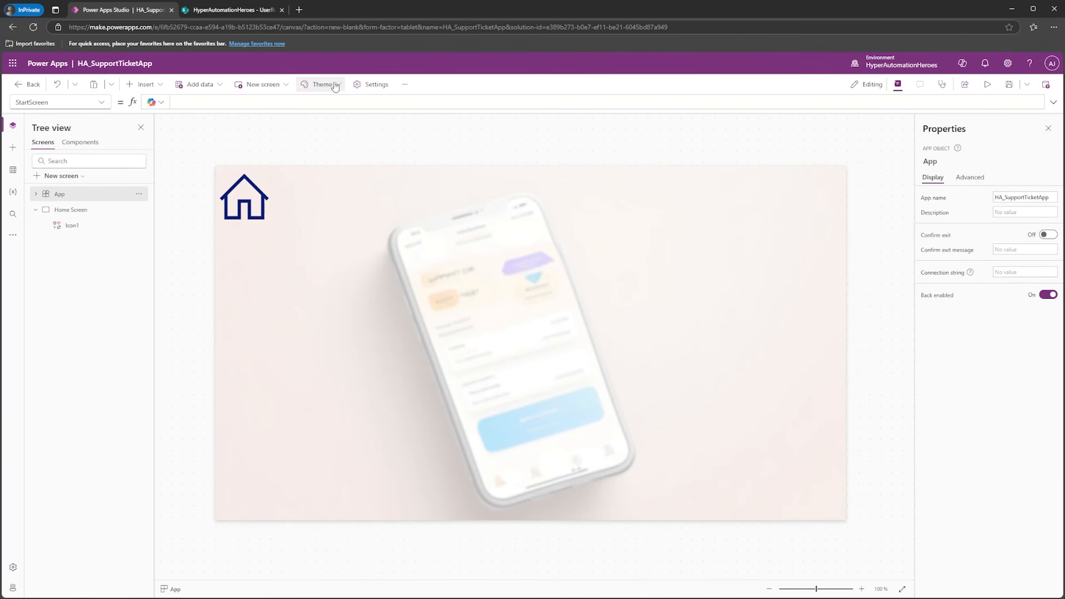
click(322, 85)
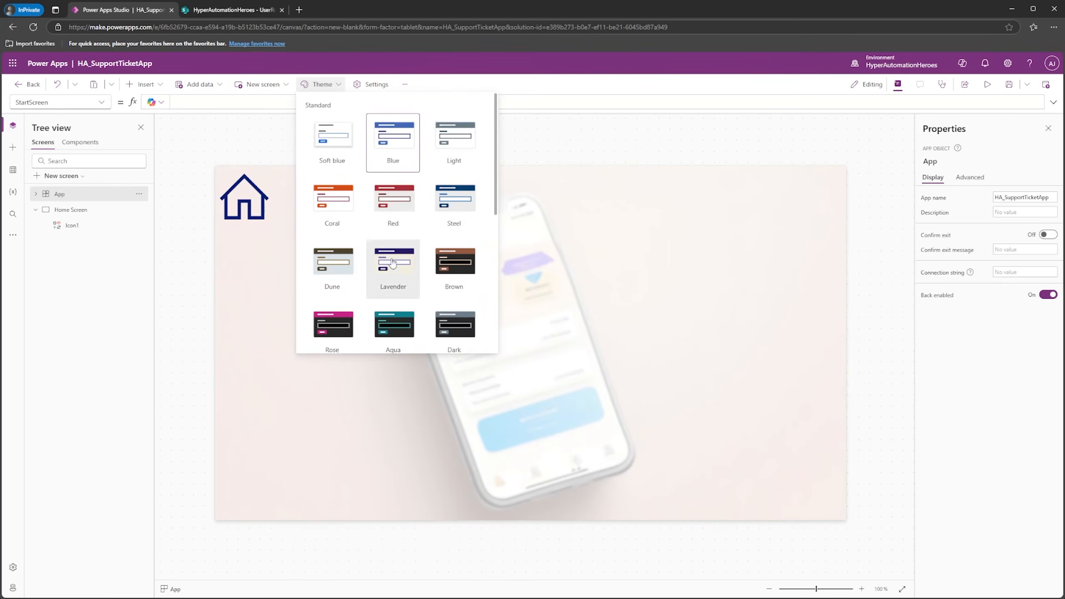
click(452, 141)
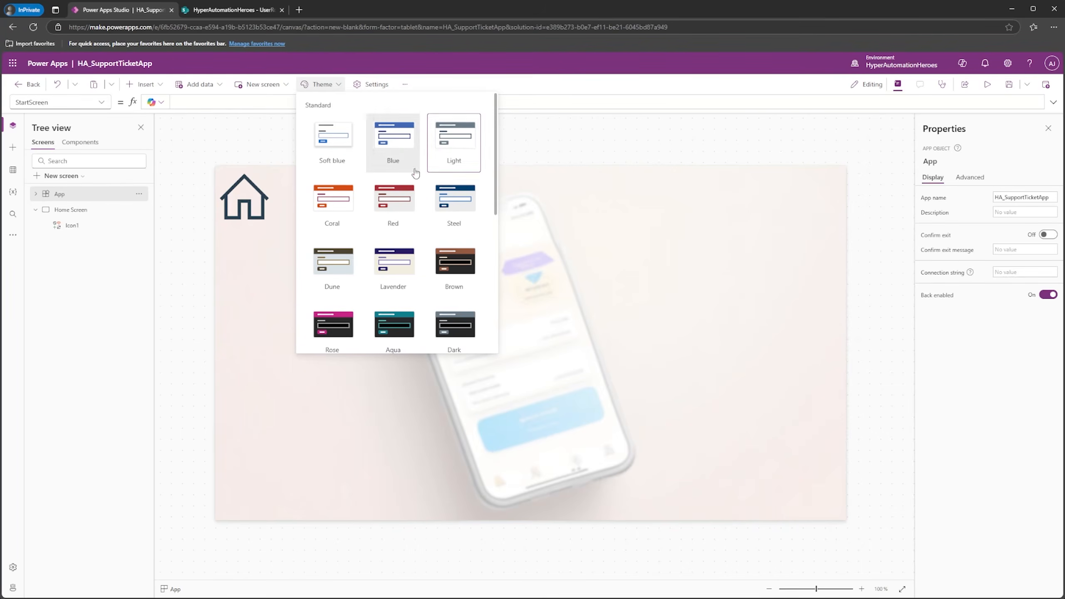
scroll(416, 172, down, 10)
scroll(398, 202, up, 10)
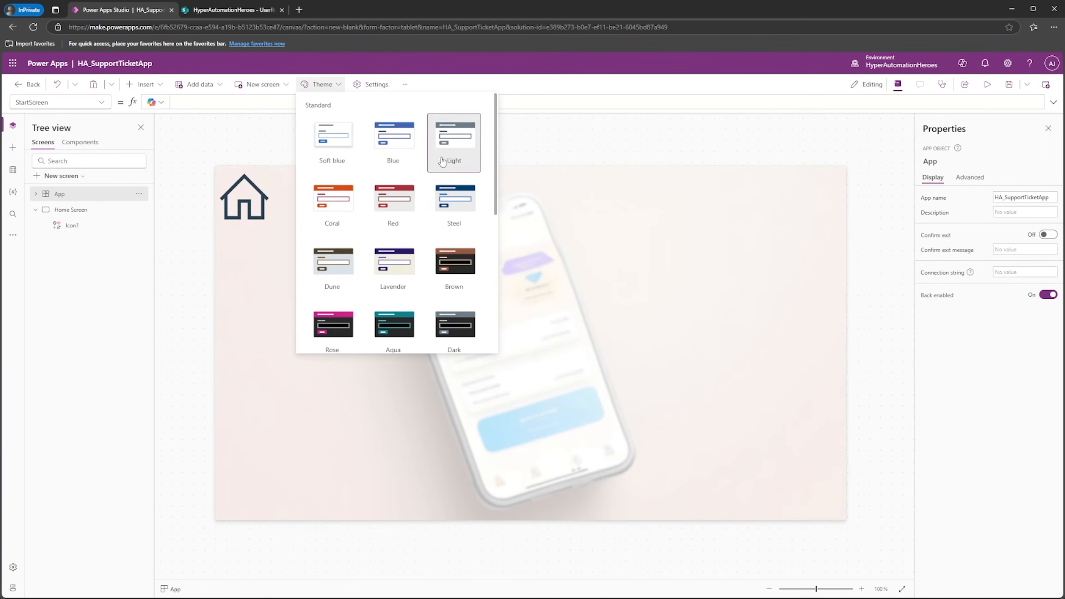
click(331, 86)
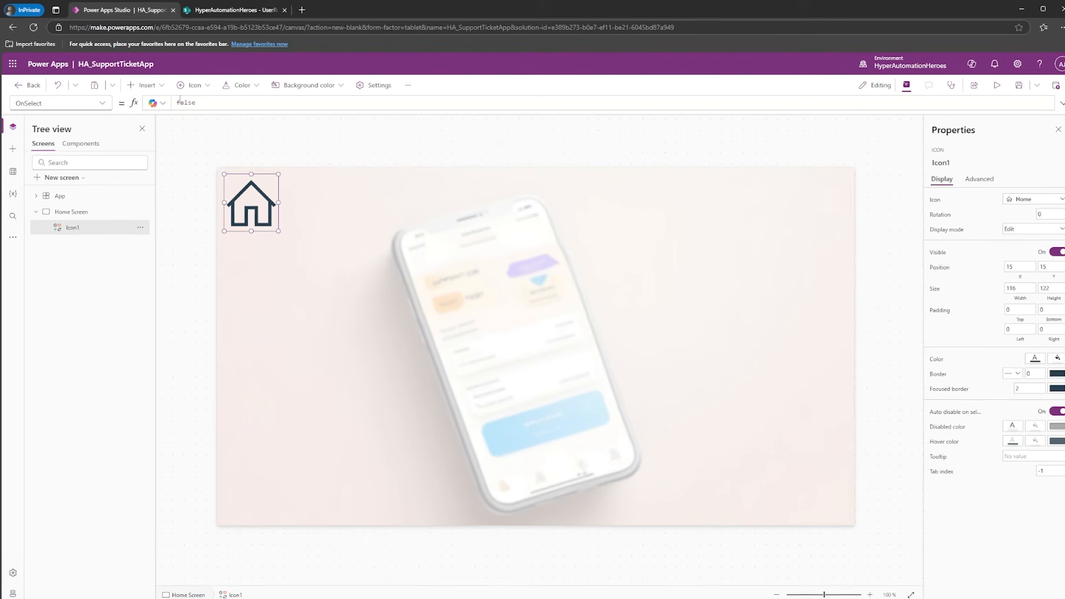
Step: Set the Home icon's OnSelect formula to Navigate('Home Screen')
double_click(232, 126)
text(Navi)
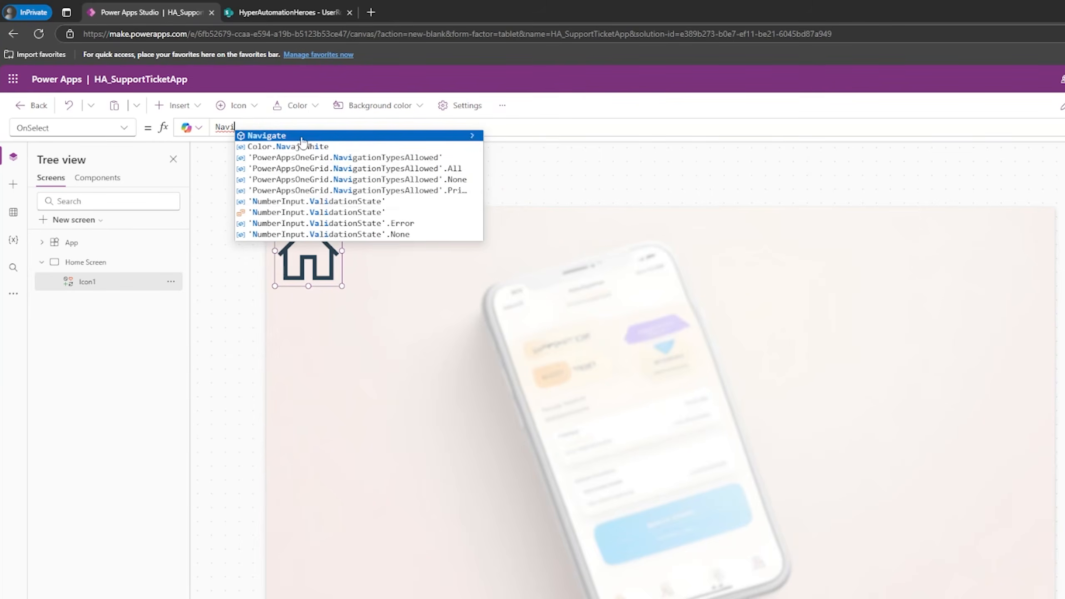
click(267, 137)
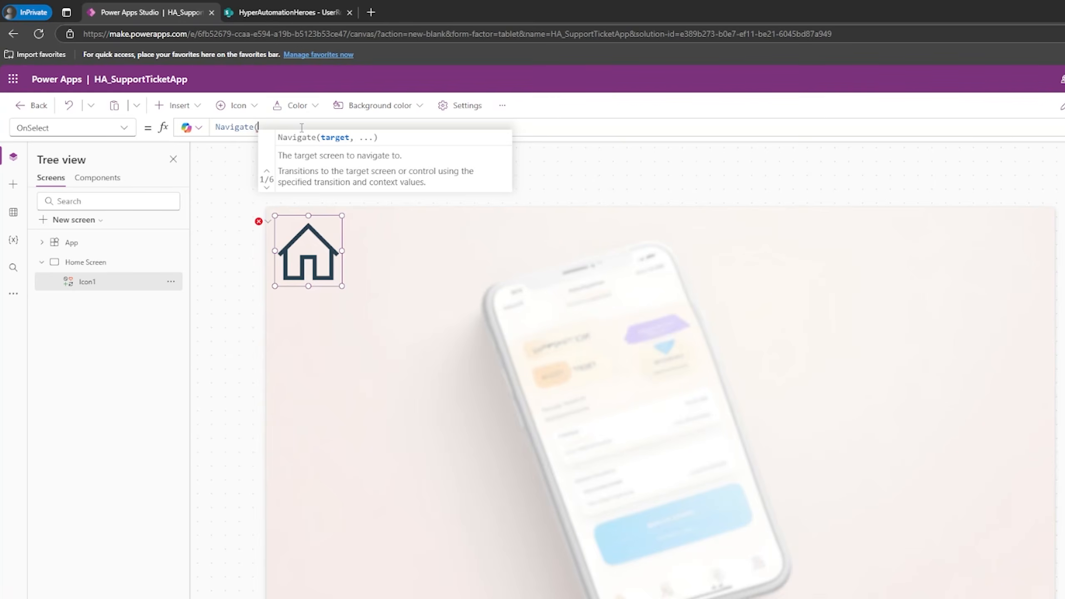
text(Home)
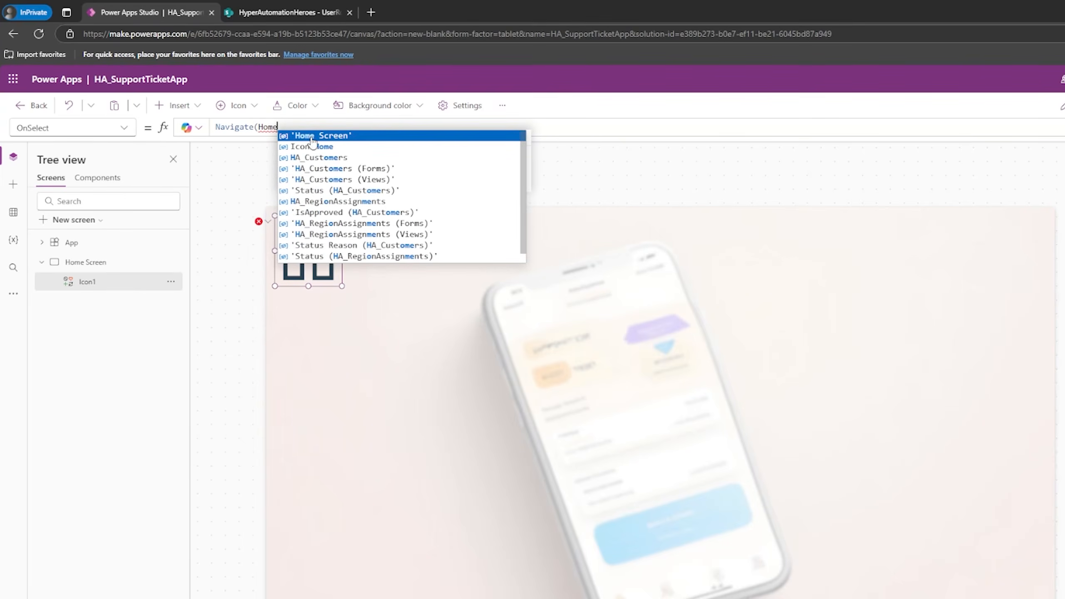
click(313, 137)
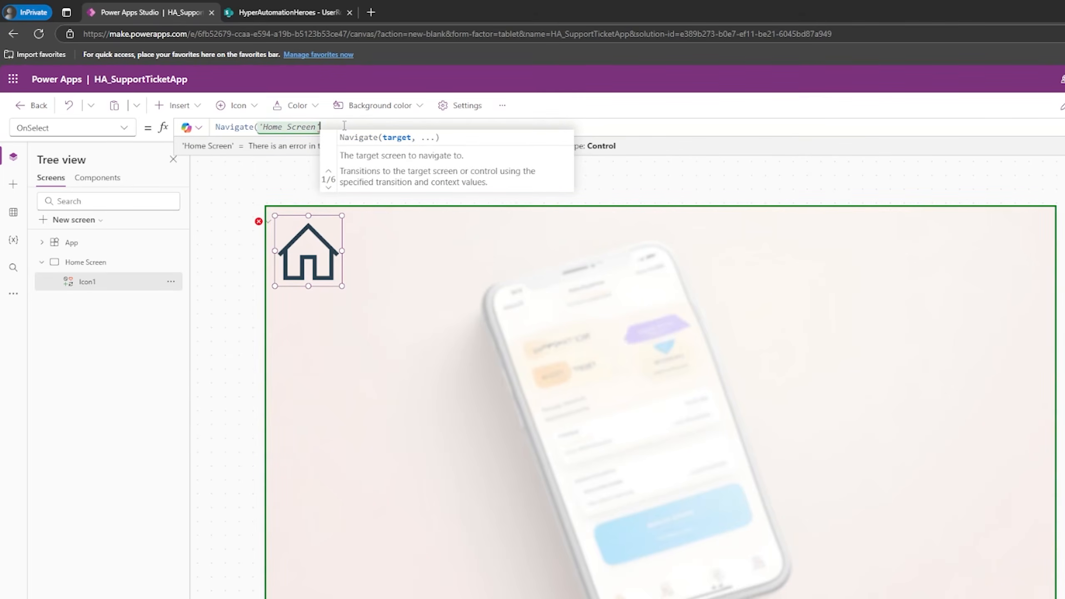
text())
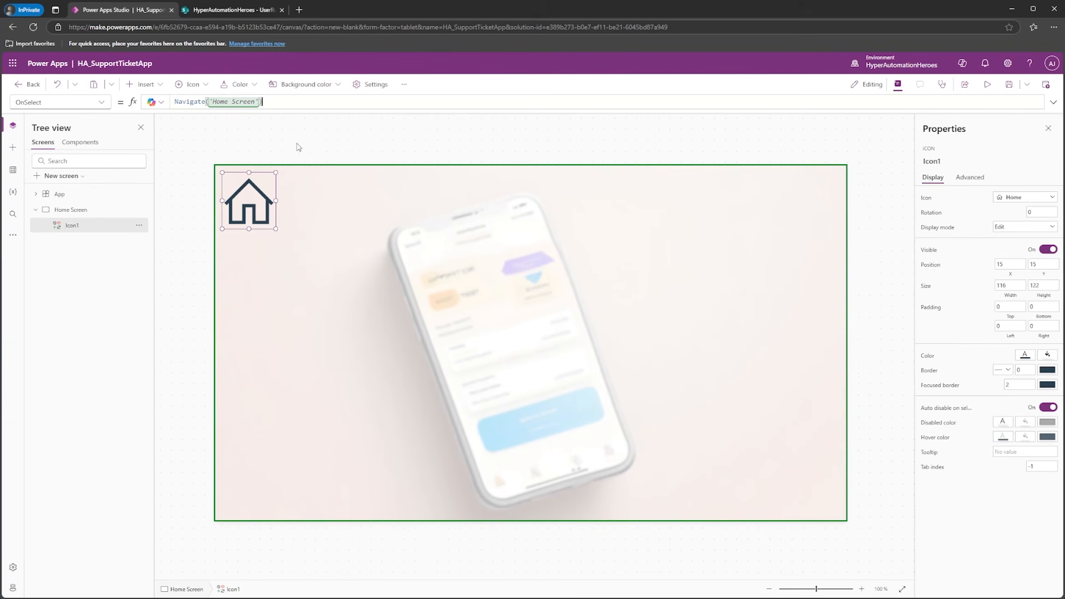
click(945, 91)
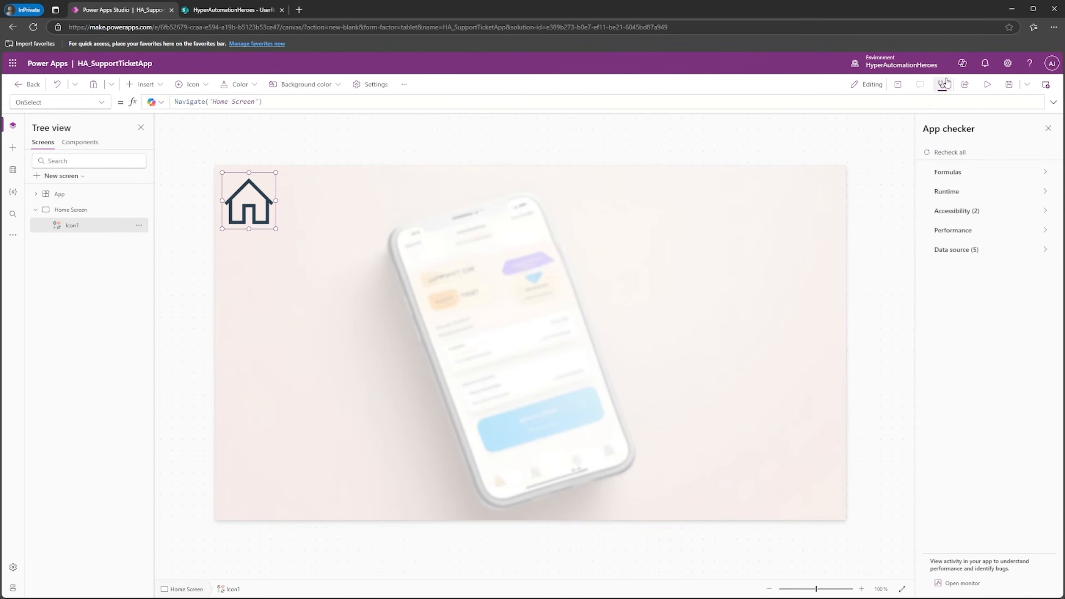
click(898, 92)
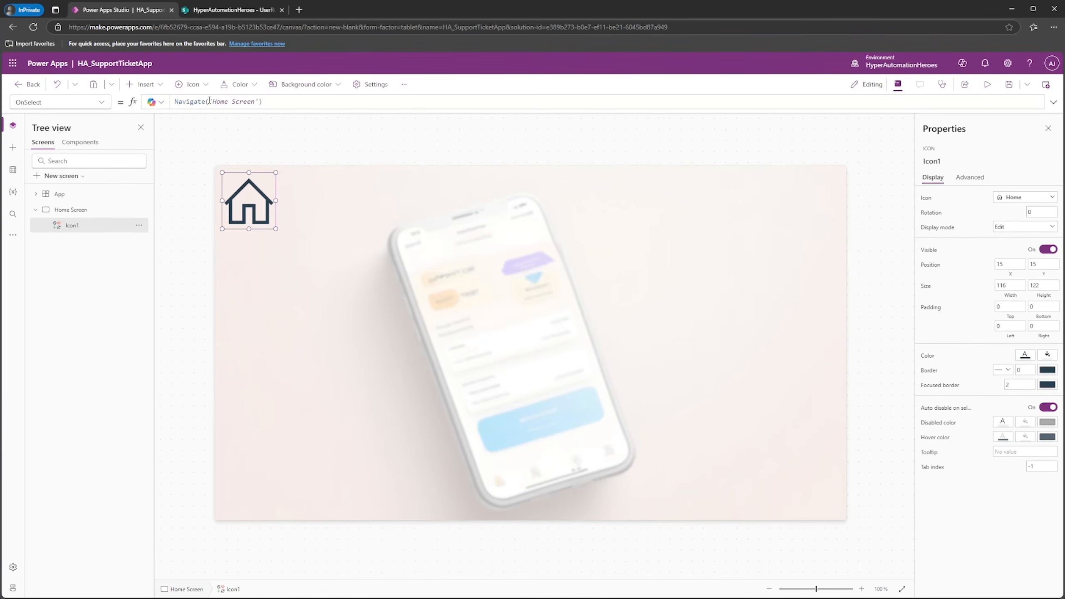
Step: Duplicate the Home Screen, including its icon, and duplicate the resulting copy to get two additional screens
right_click(70, 215)
click(103, 239)
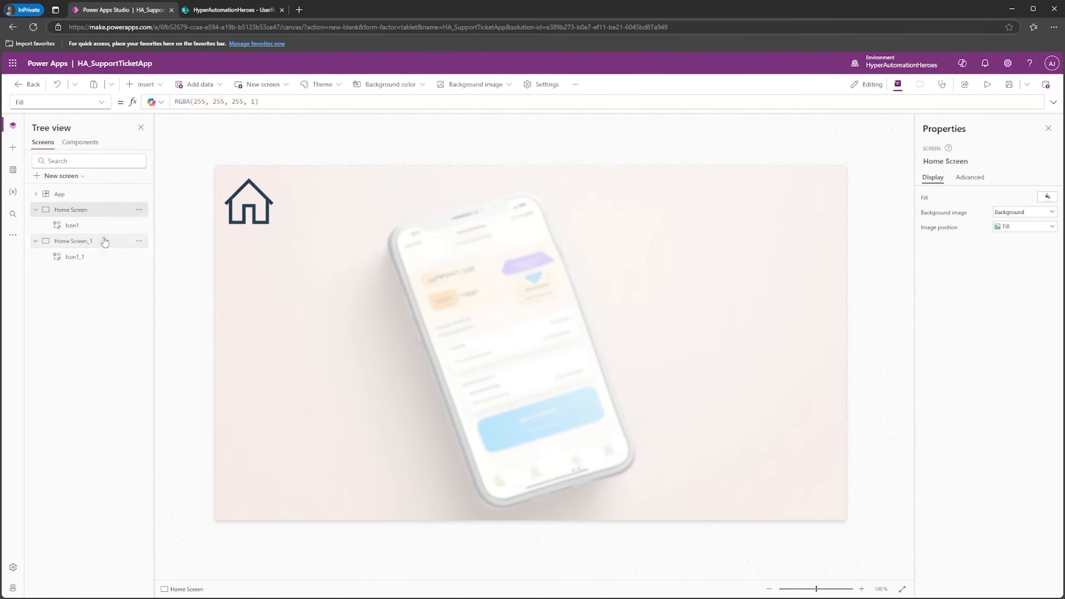
click(104, 241)
right_click(71, 241)
click(108, 294)
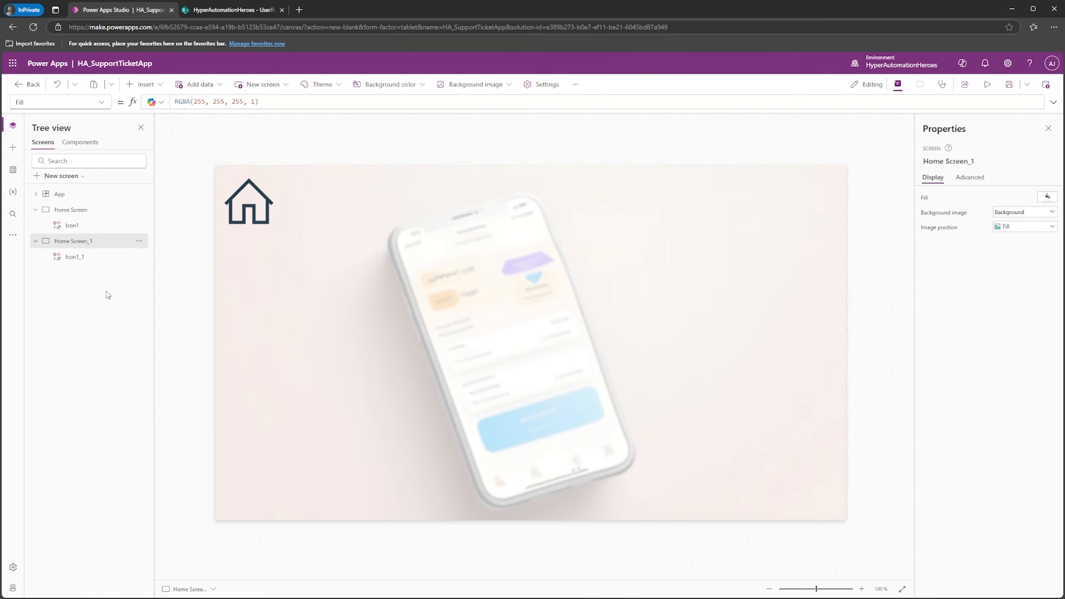
Step: Rename the first duplicated screen as New Ticket Screen and the second as My Tickets Screen
double_click(100, 242)
text(New Ticket Screen)
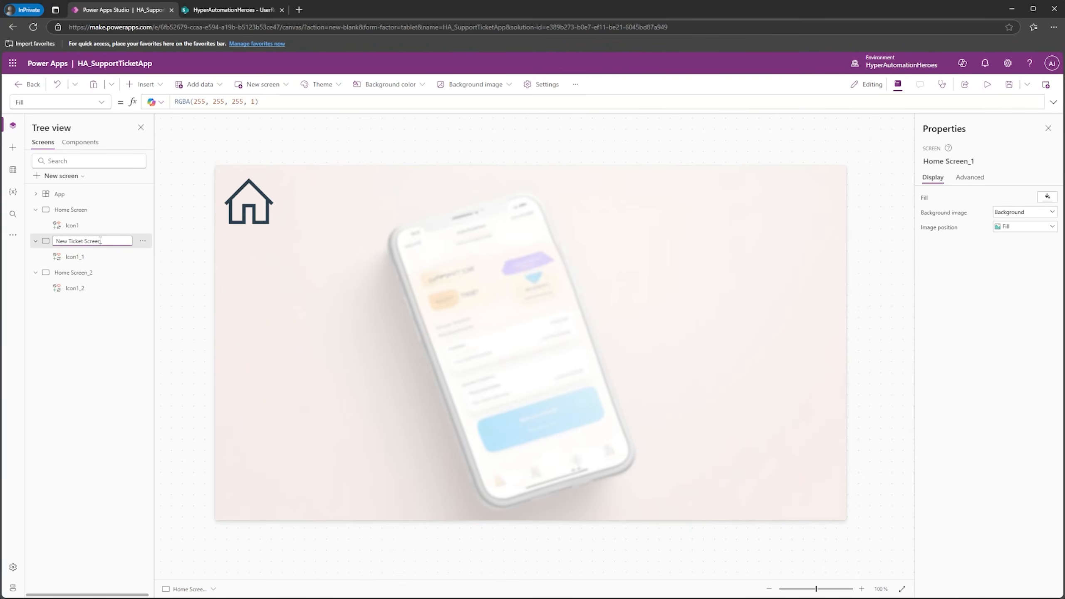
key(Return)
double_click(79, 273)
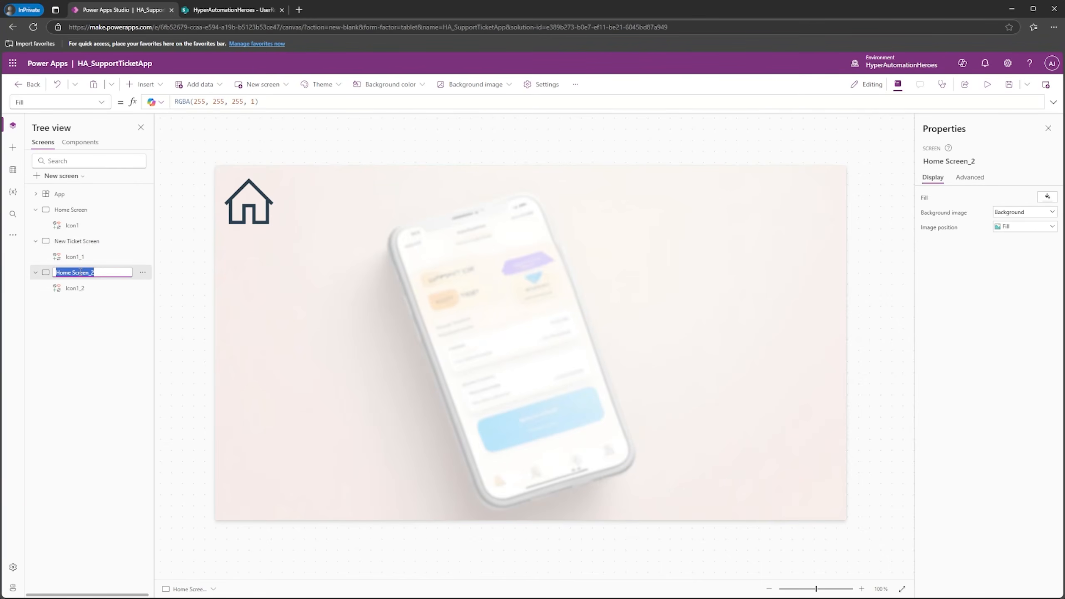
text(My Tickets)
key(Return)
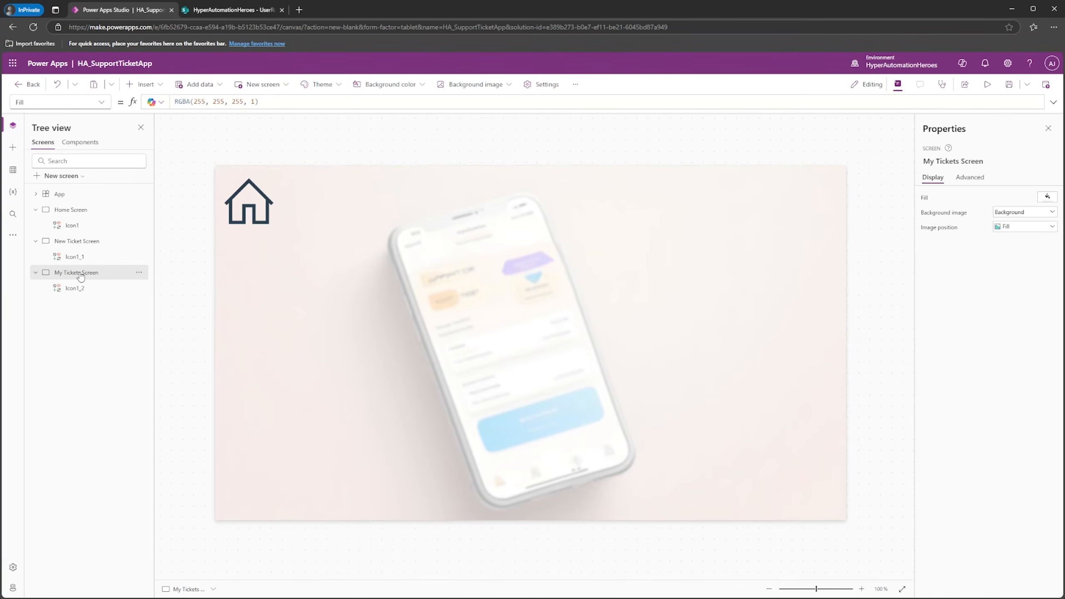
Step: Review the three app screens and the emails and roles in the SharePoint UserRoles list, ending back in Power Apps Studio
click(95, 241)
click(97, 273)
click(88, 216)
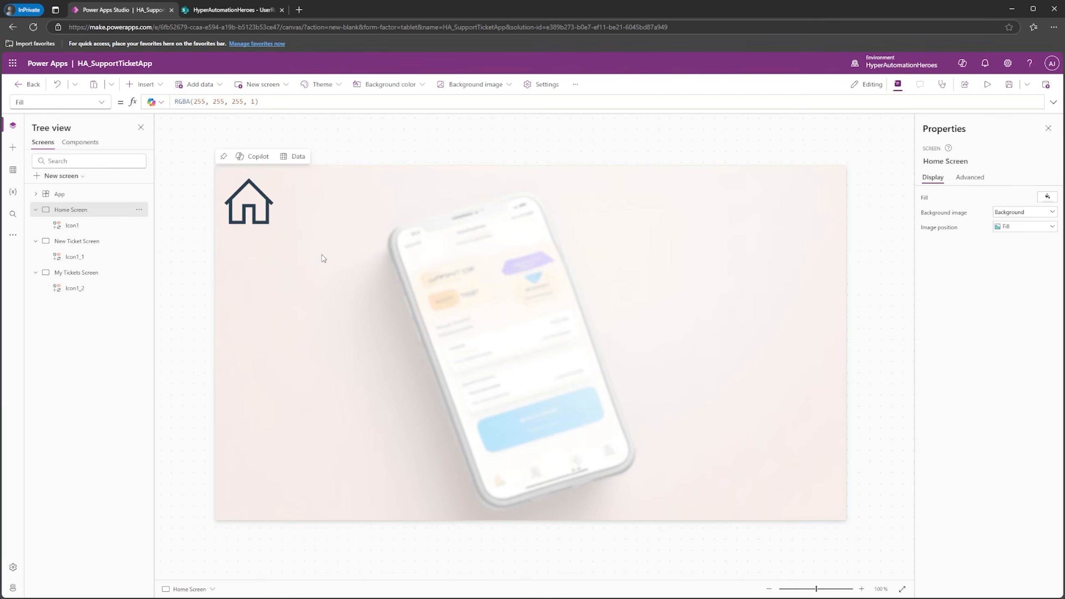
click(233, 10)
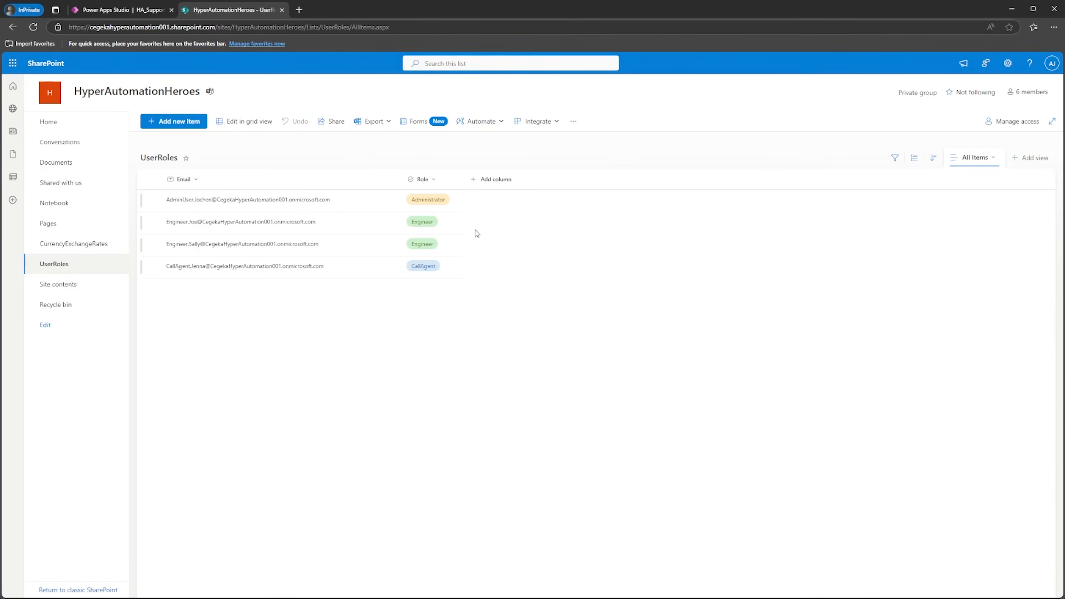
key(ctrl+shift+Tab)
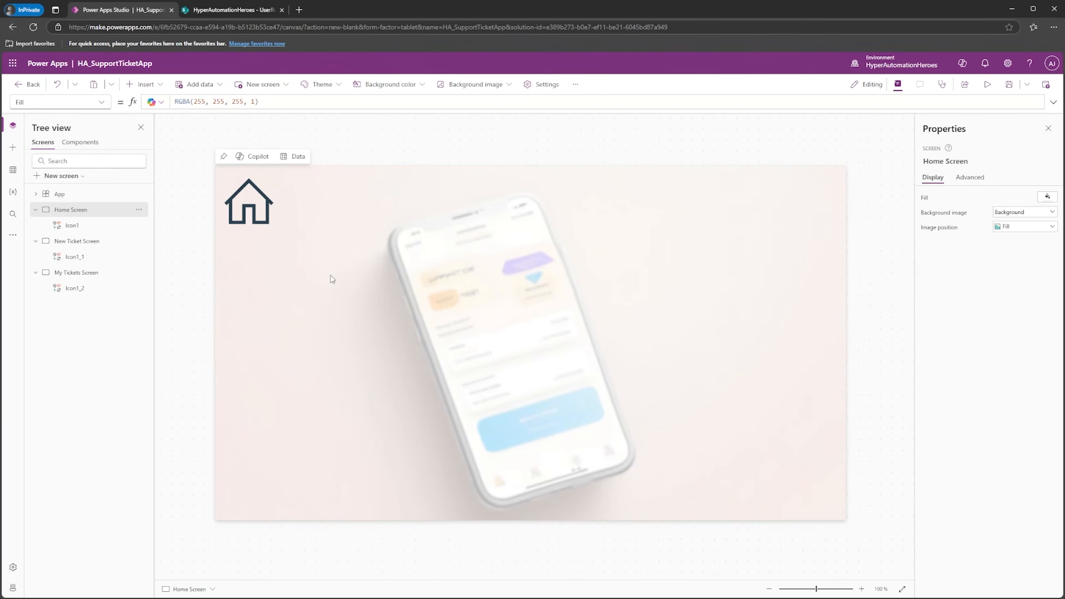
Step: Set the App object's StartScreen property to 'Home Screen'
click(76, 196)
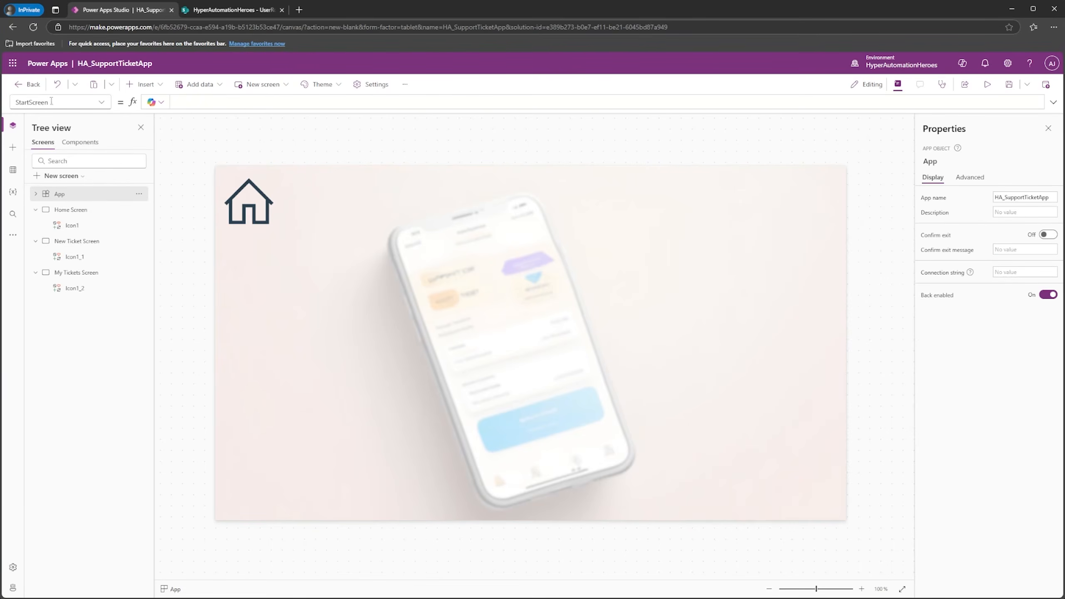
click(54, 103)
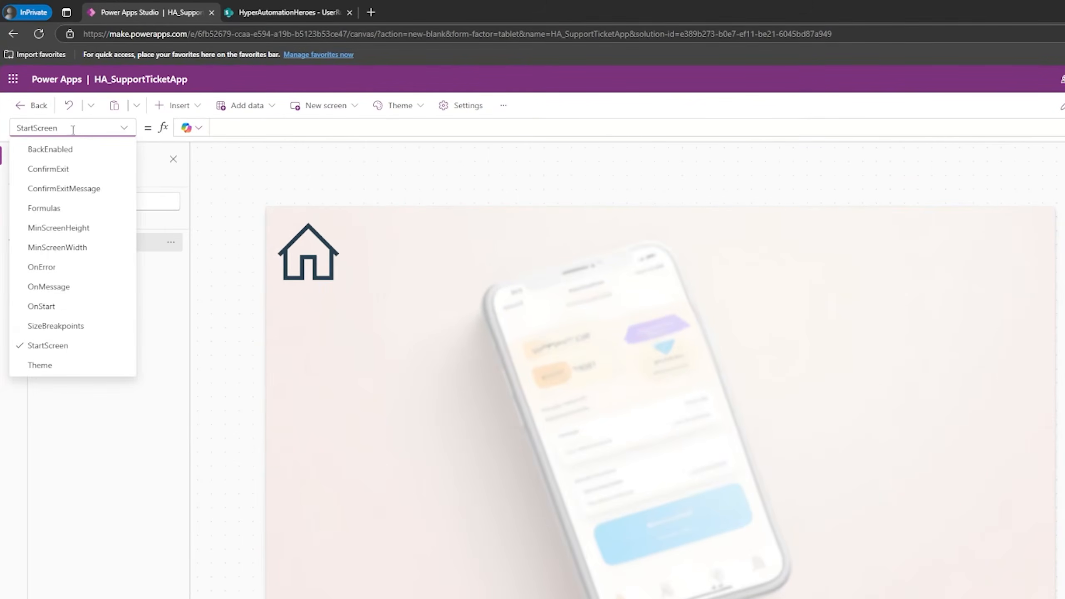
click(51, 345)
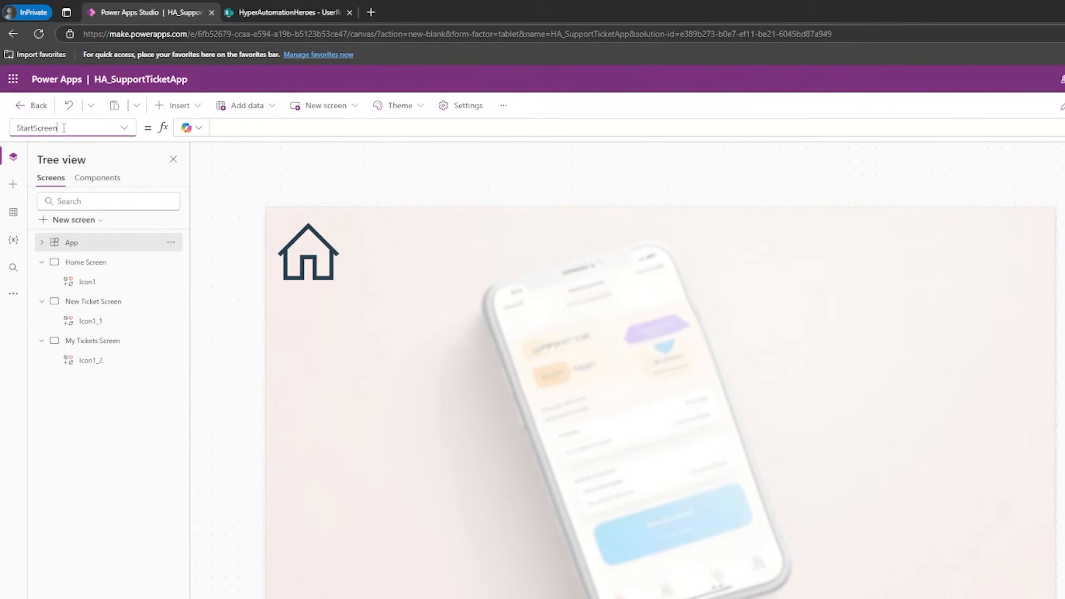
click(232, 129)
text(hm)
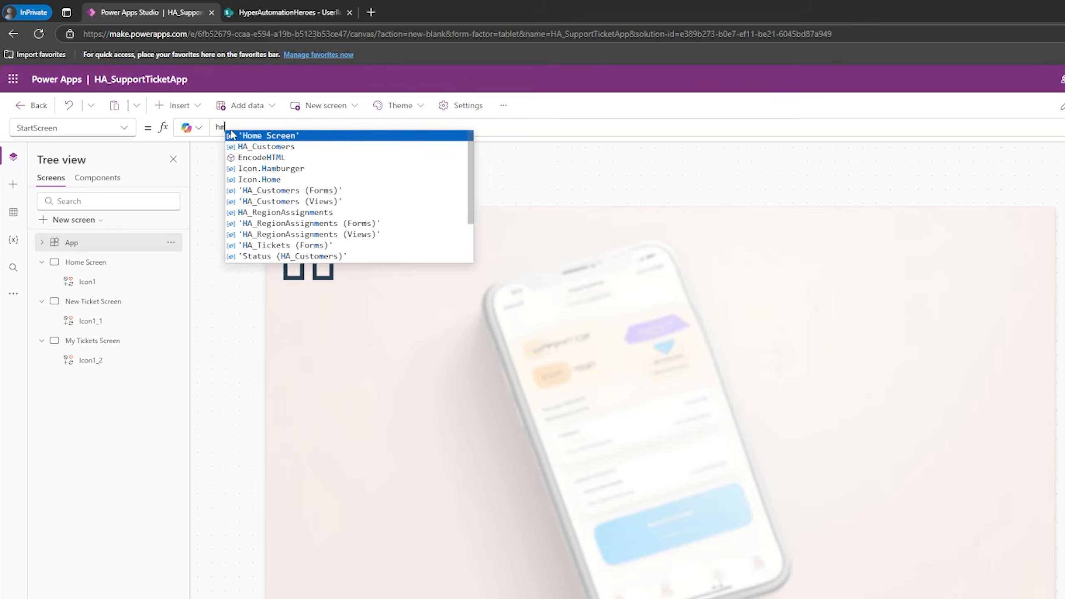
key(Tab)
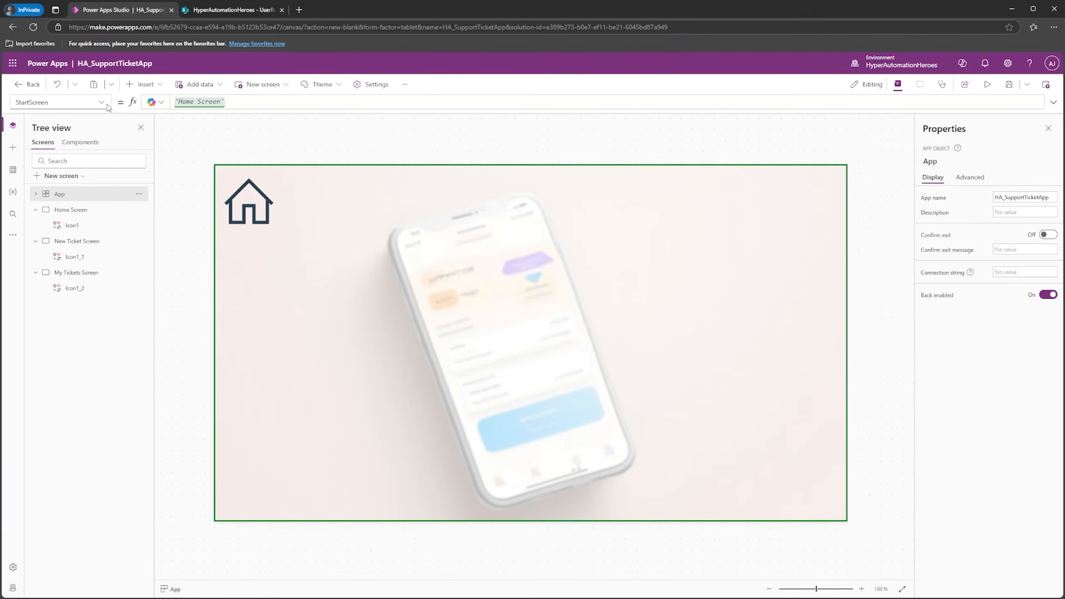
Step: Begin the App object's OnStart formula with a Set function that defines the variable varUserRole
click(101, 103)
click(35, 244)
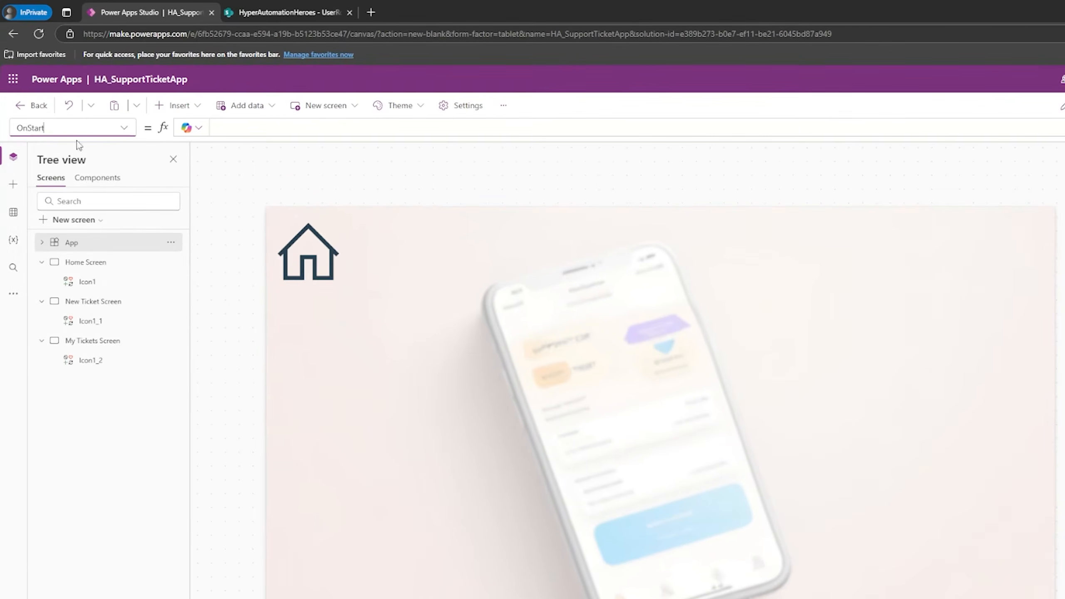
click(236, 127)
text(Set)
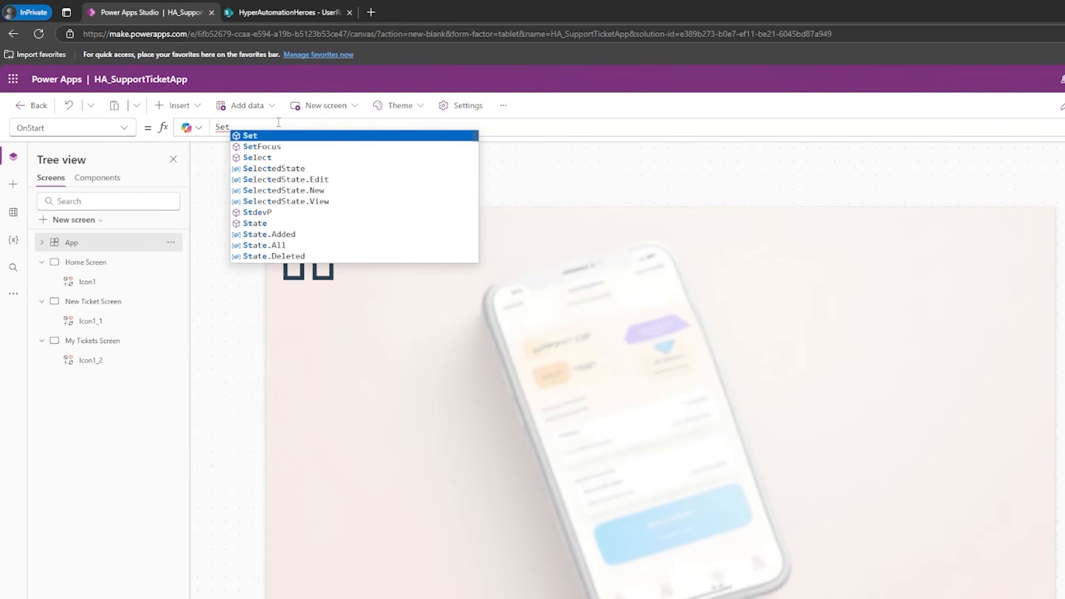
text((v)
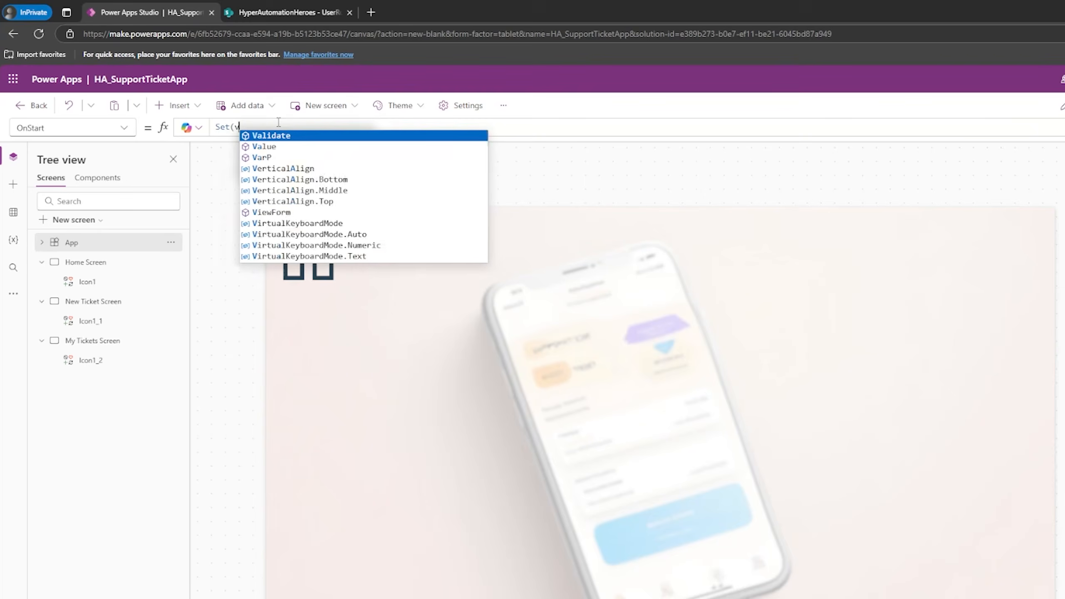
text(arUser)
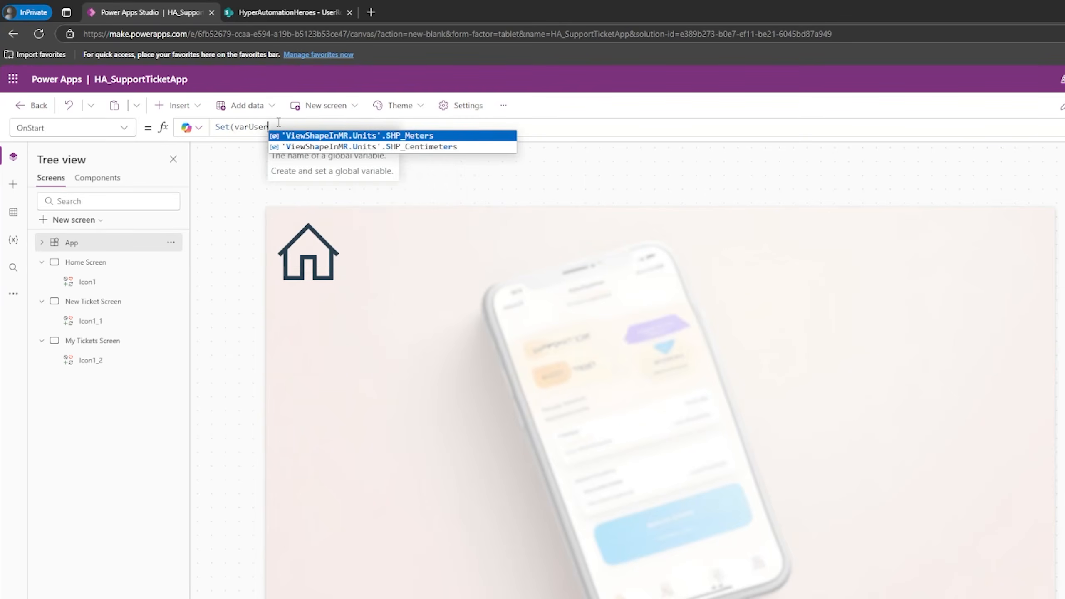
text(Role,)
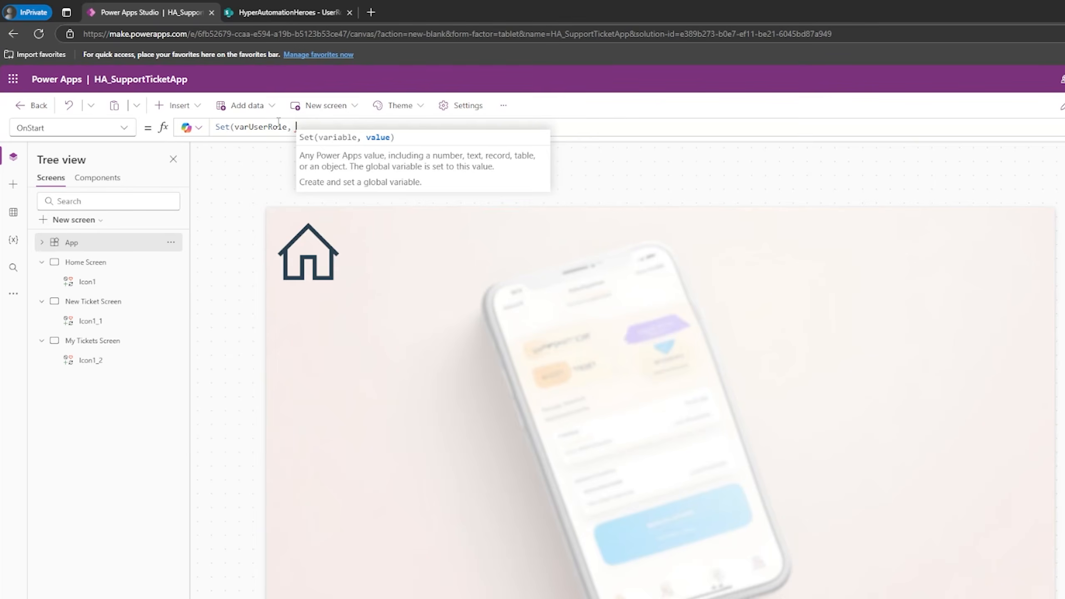
Step: Add a LookUp function as the value of varUserRole, with the UserRoles data source as its source
click(293, 12)
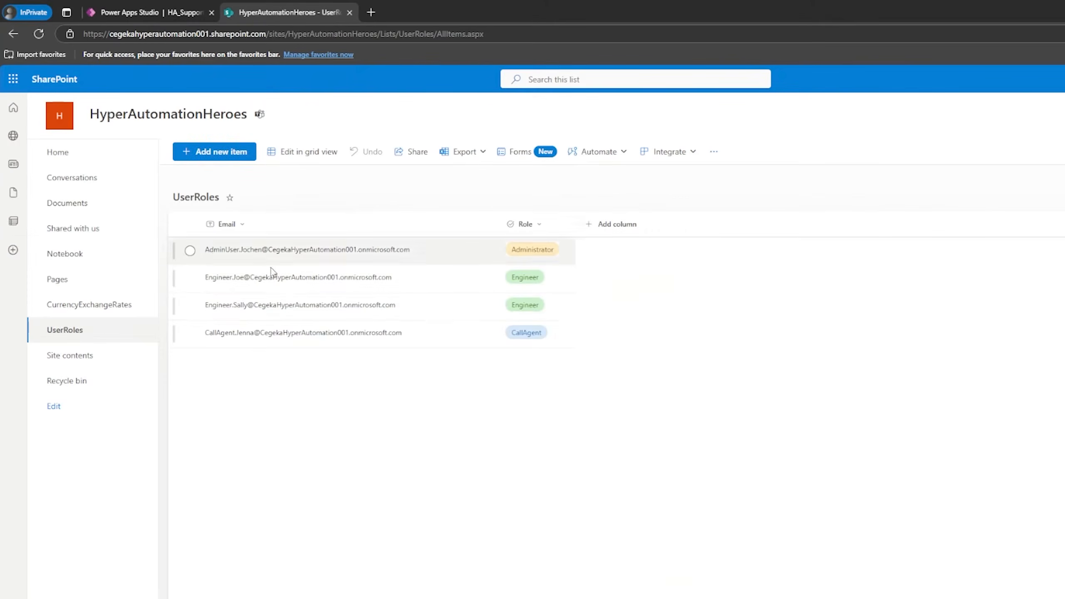
click(149, 12)
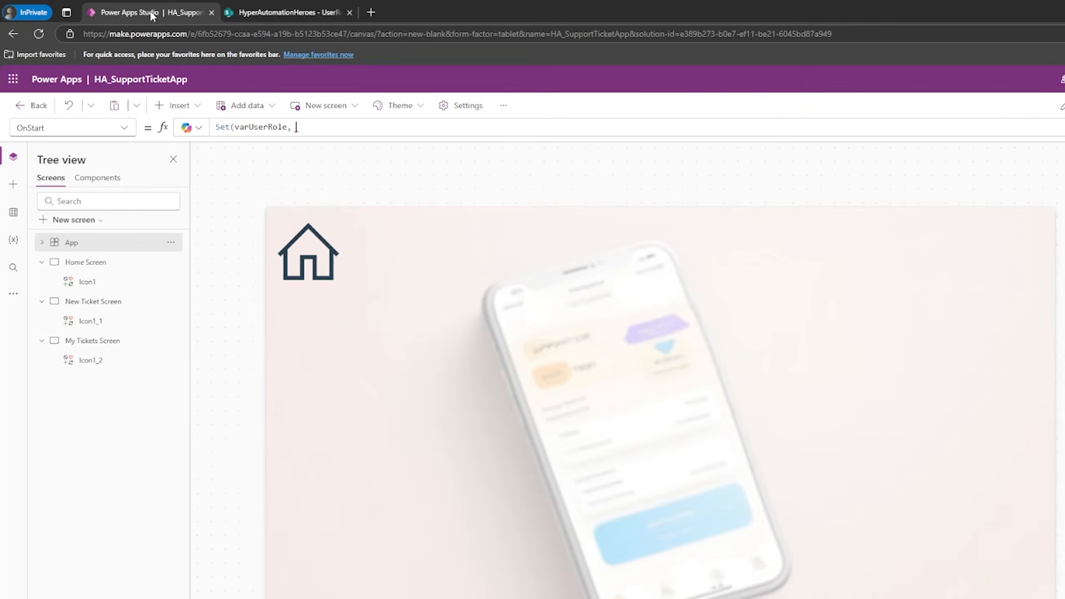
text(Lookup)
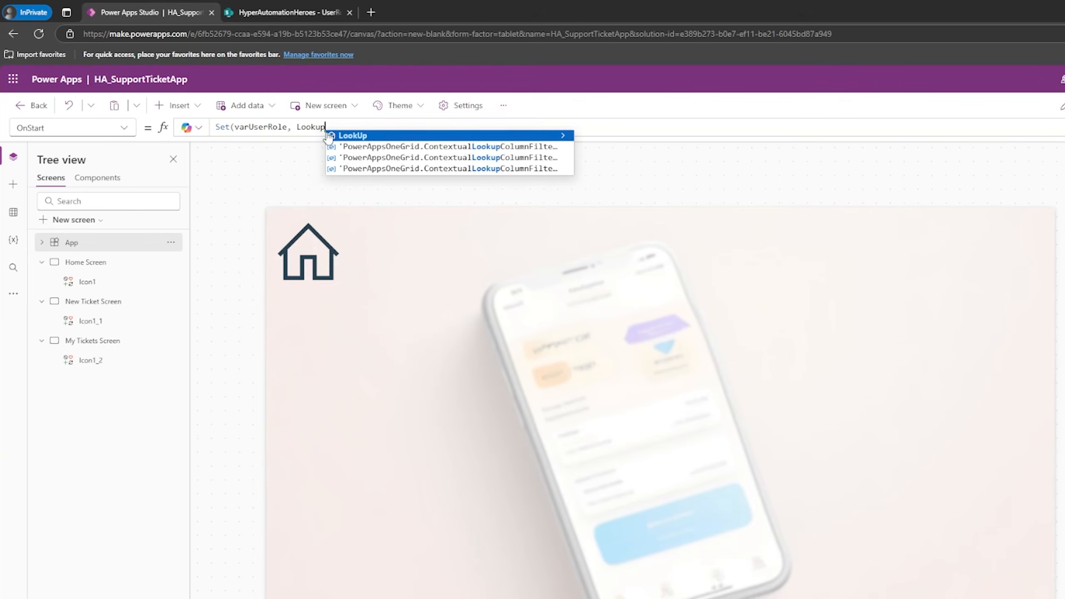
key(Tab)
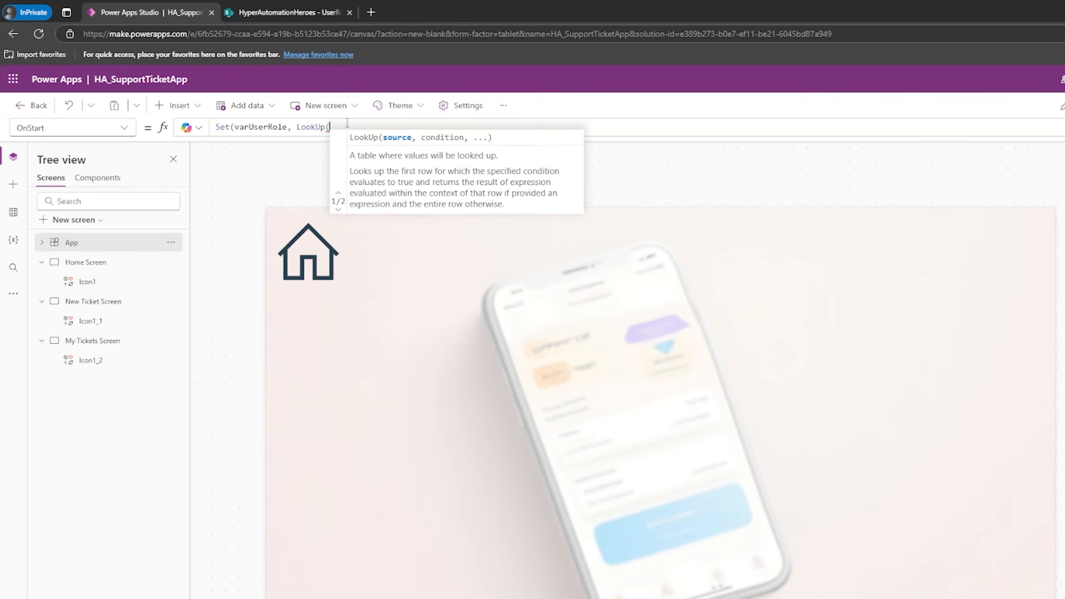
text(UserR)
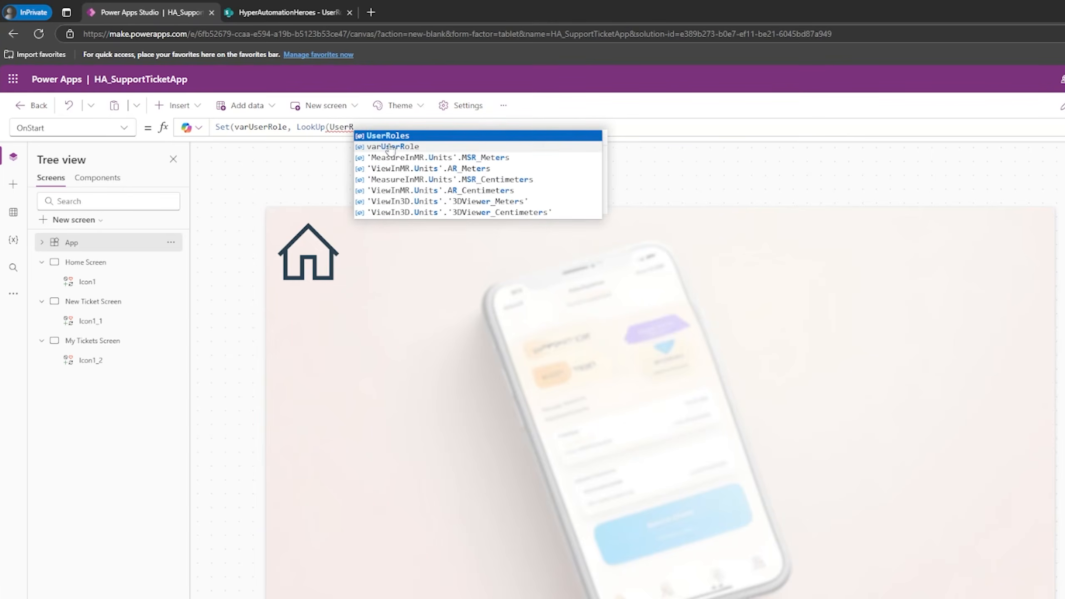
click(397, 137)
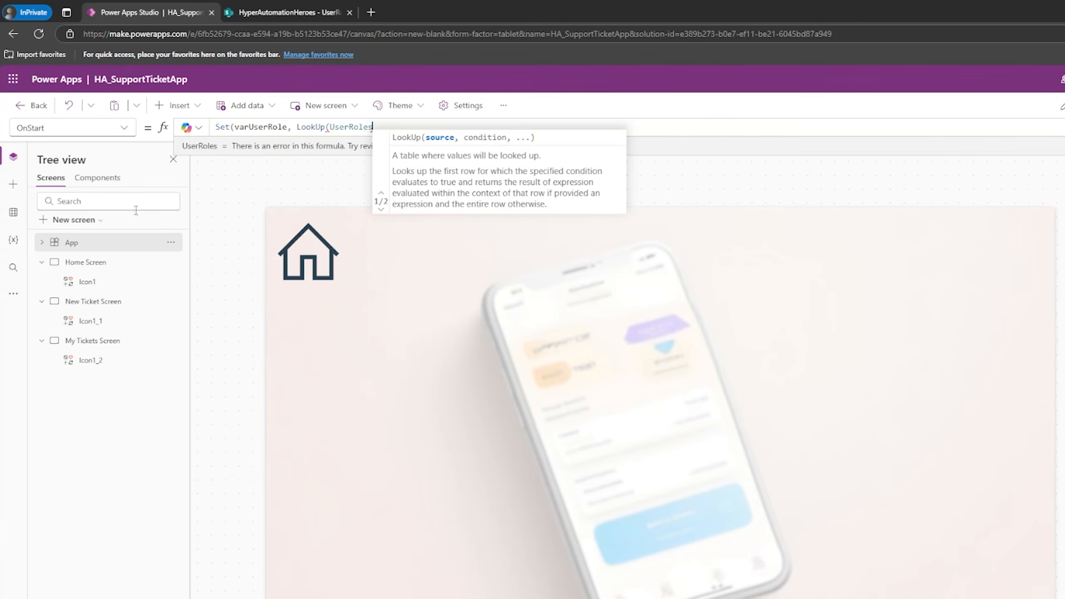
click(13, 213)
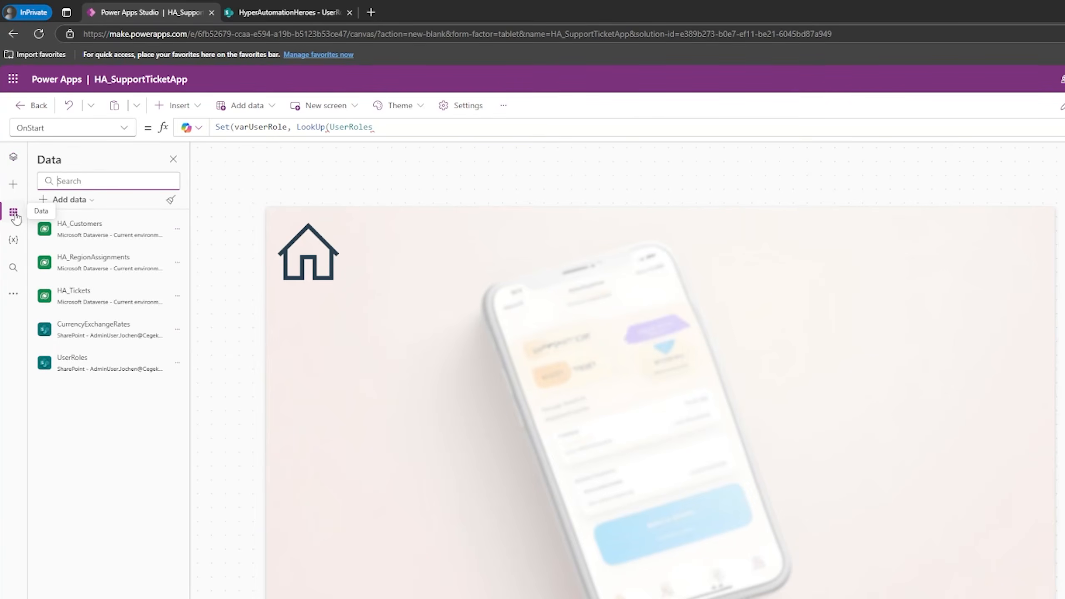
mouse_move(84, 366)
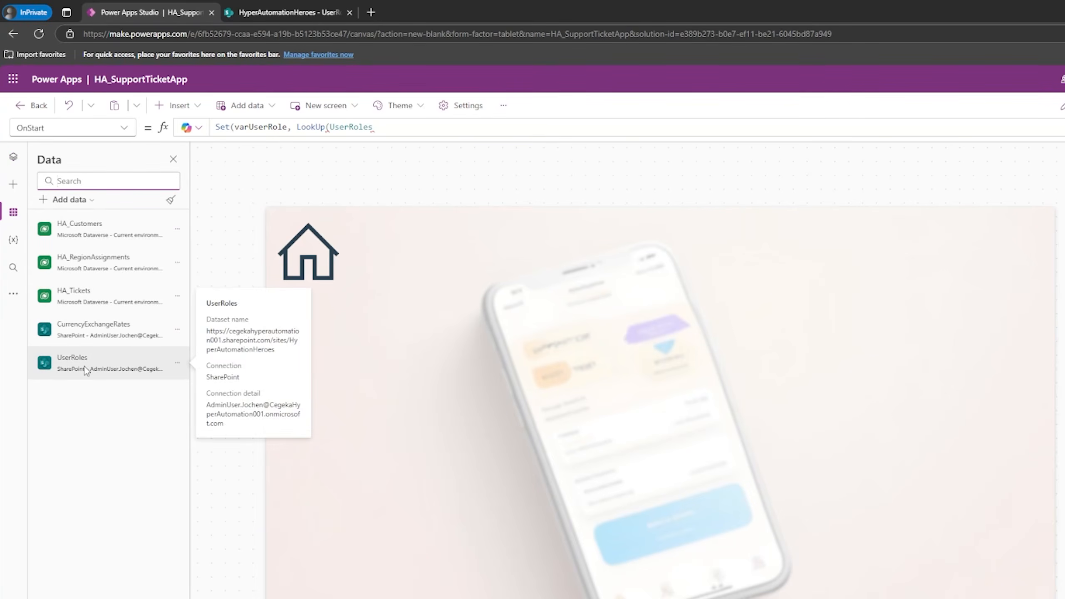
click(13, 156)
click(394, 125)
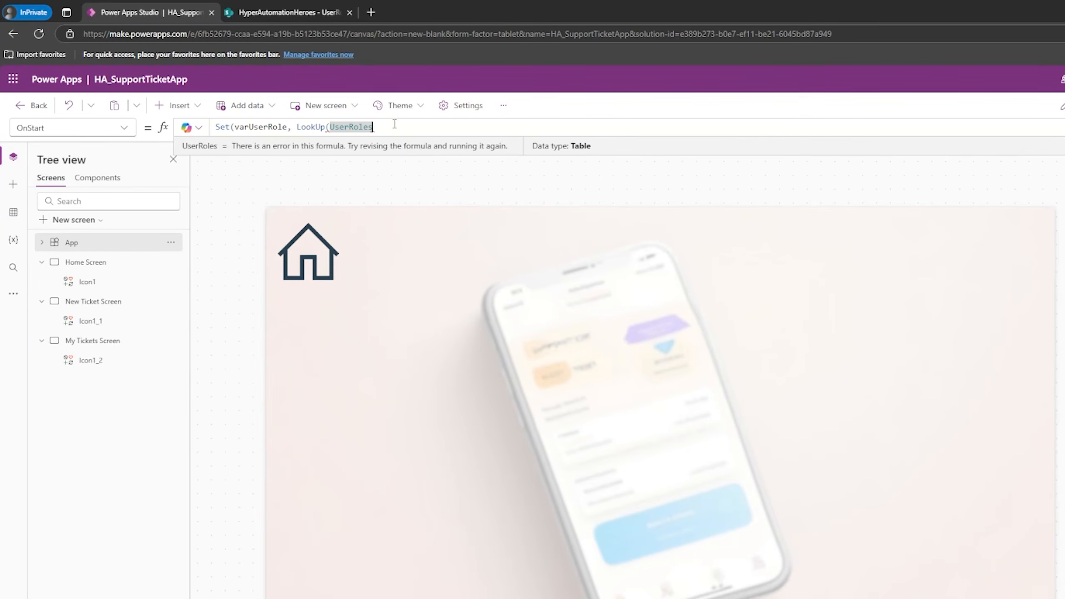
text(,)
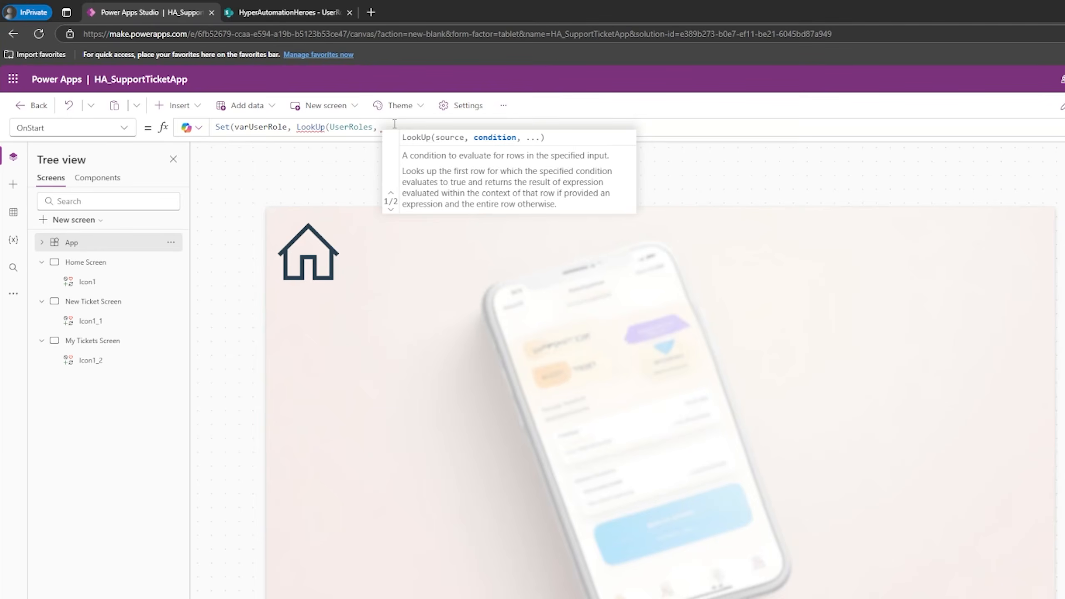
Step: Complete the LookUp condition as Email = User().Email, matching the Email column of the UserRoles list
click(301, 13)
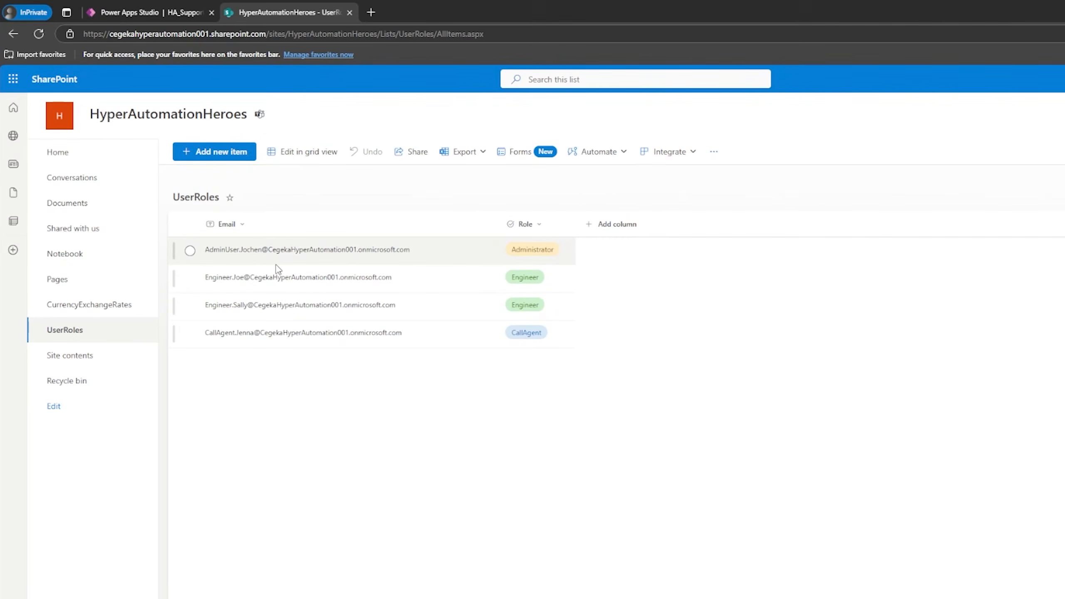
click(154, 13)
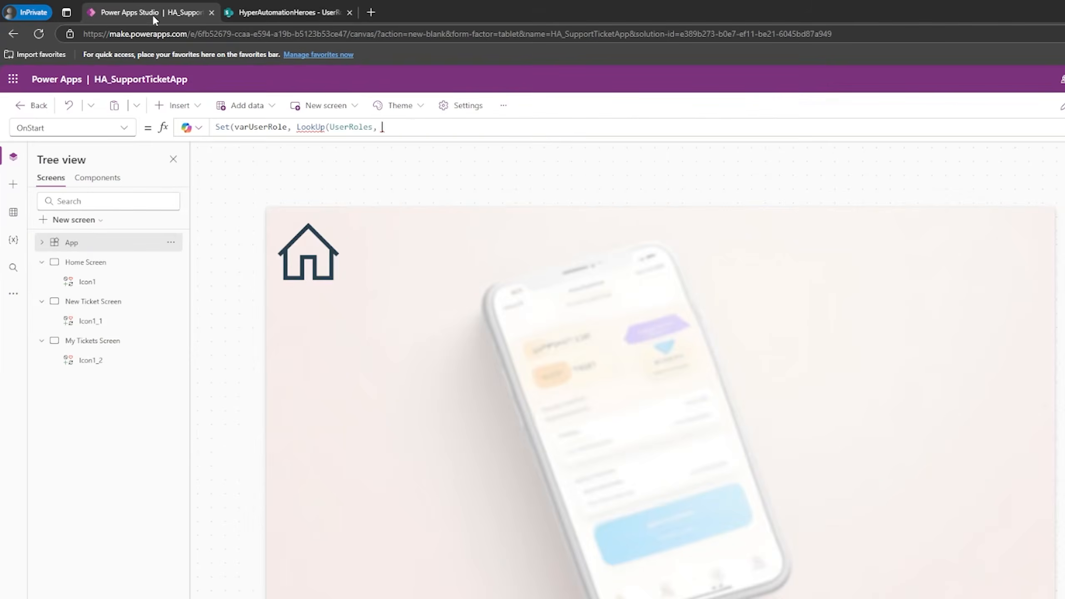
text(Email = User())
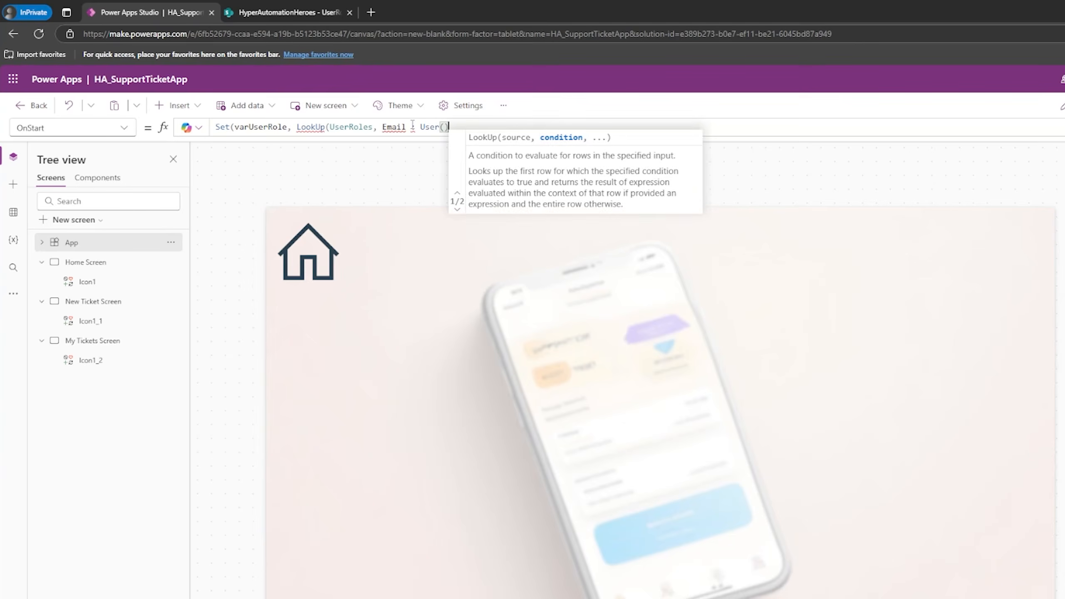
text(.Email)
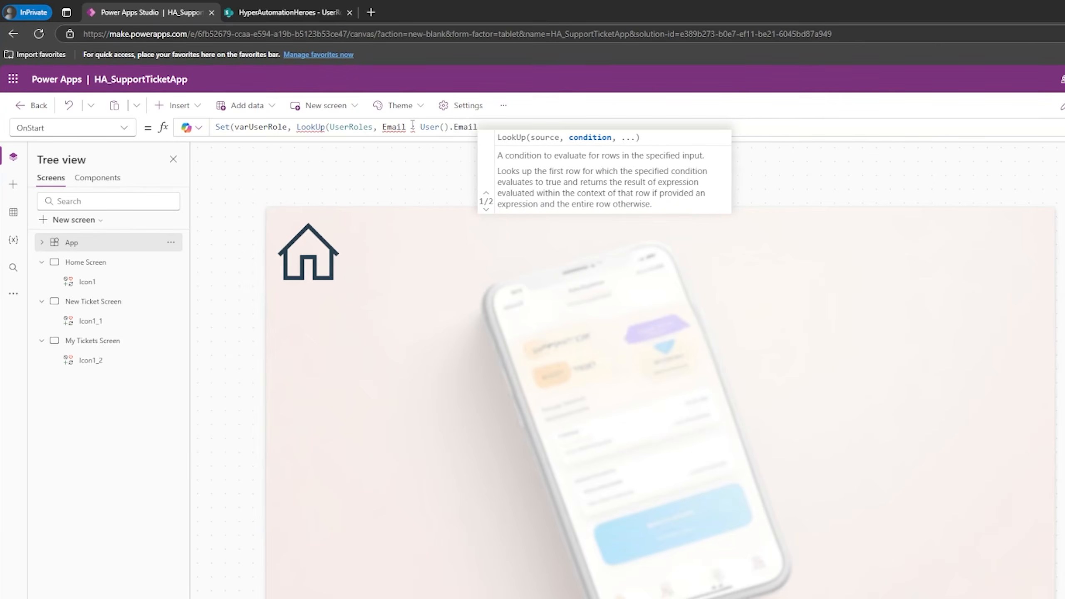
click(525, 124)
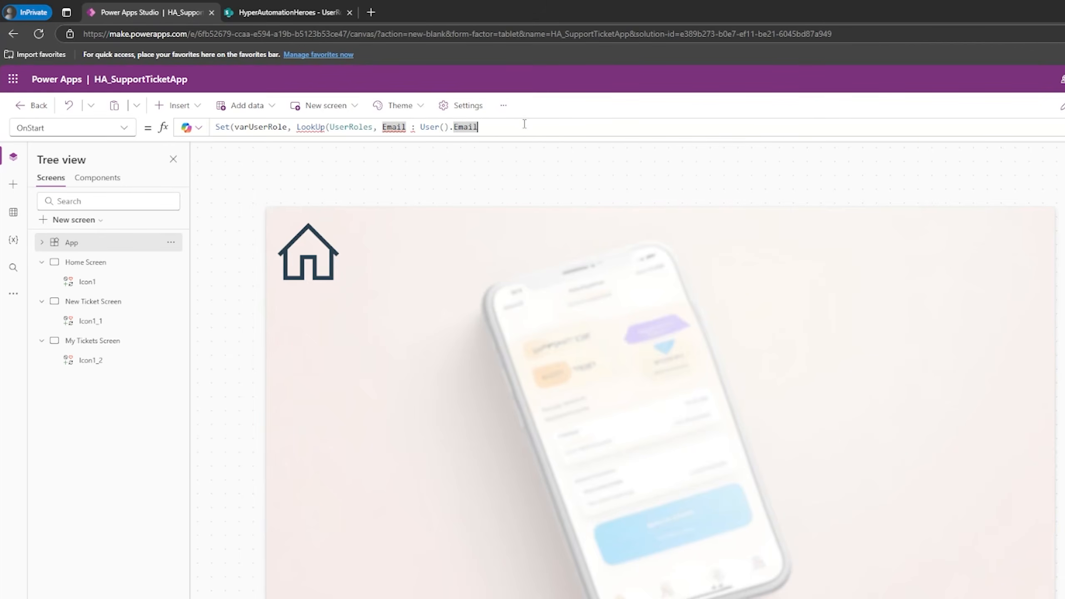
text())
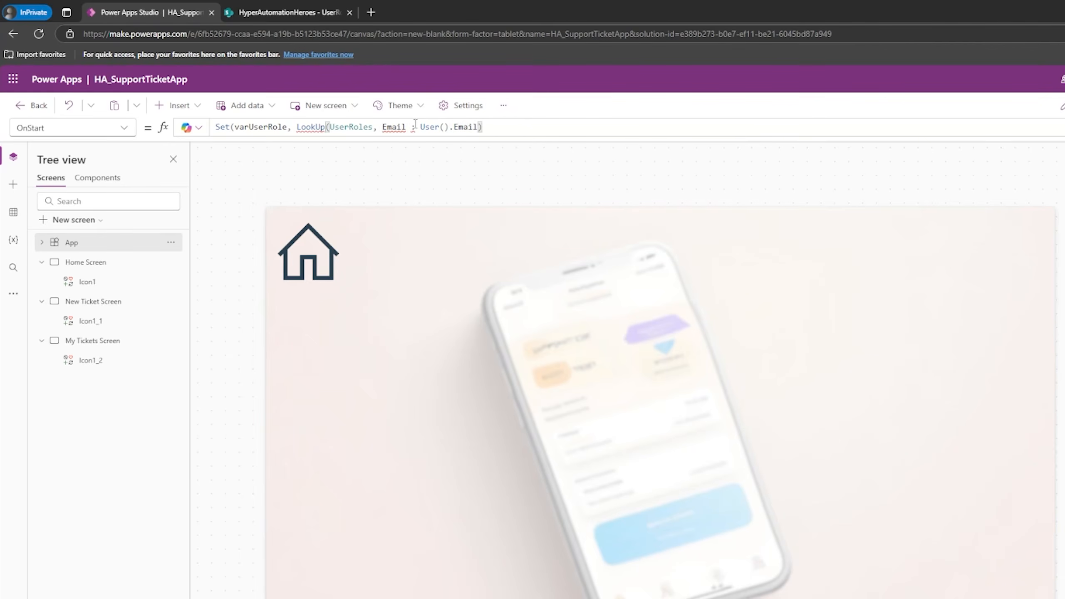
key(BackSpace)
text(=)
Step: Append .Role.Value to the LookUp so it returns the role text, and close the Set function
text(Role)
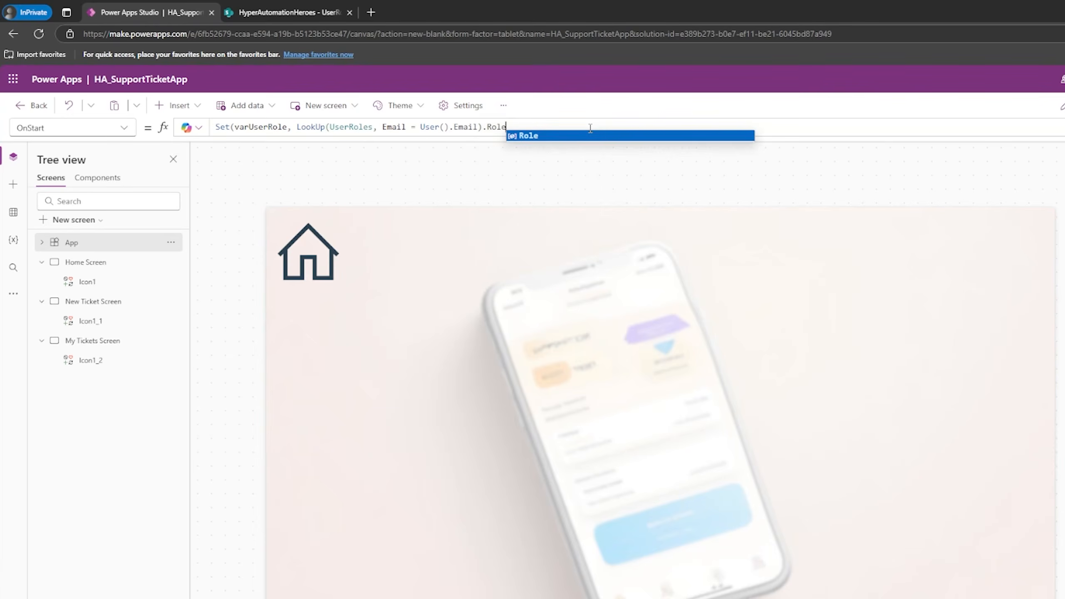
text(.Value)
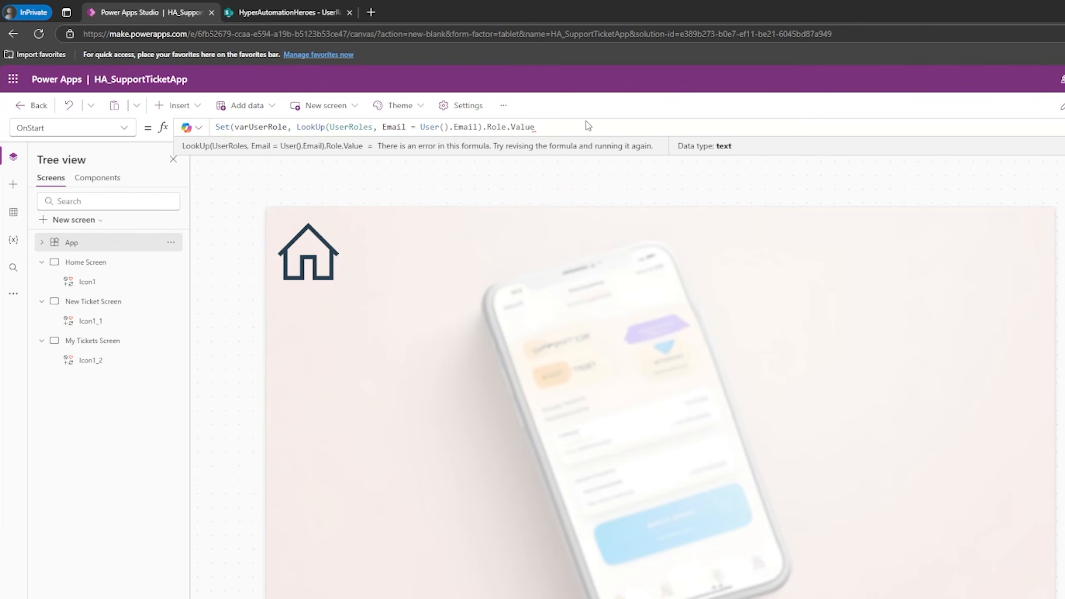
double_click(260, 127)
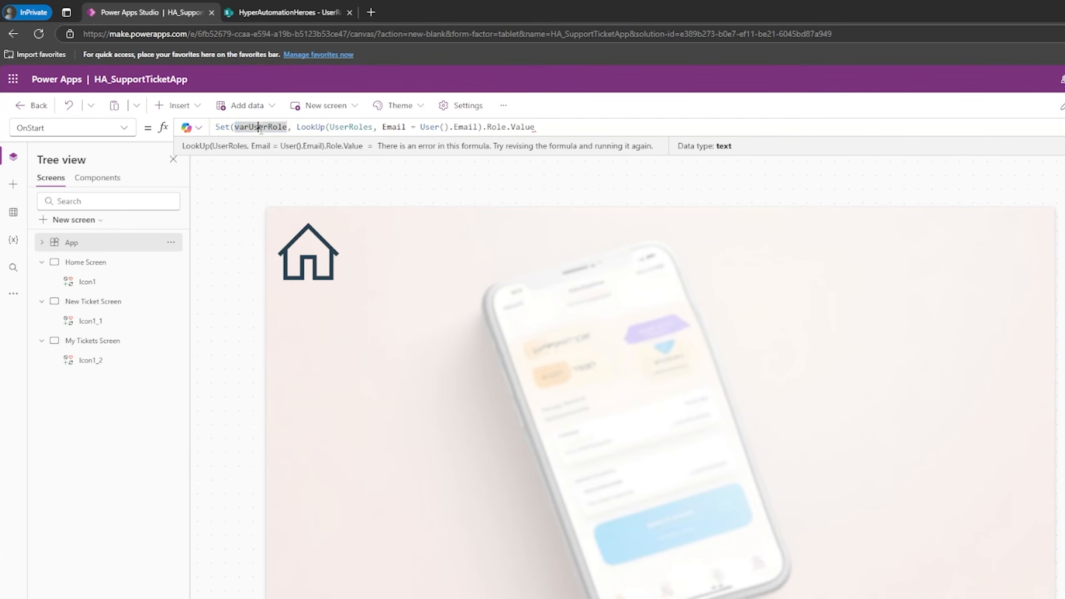
click(558, 127)
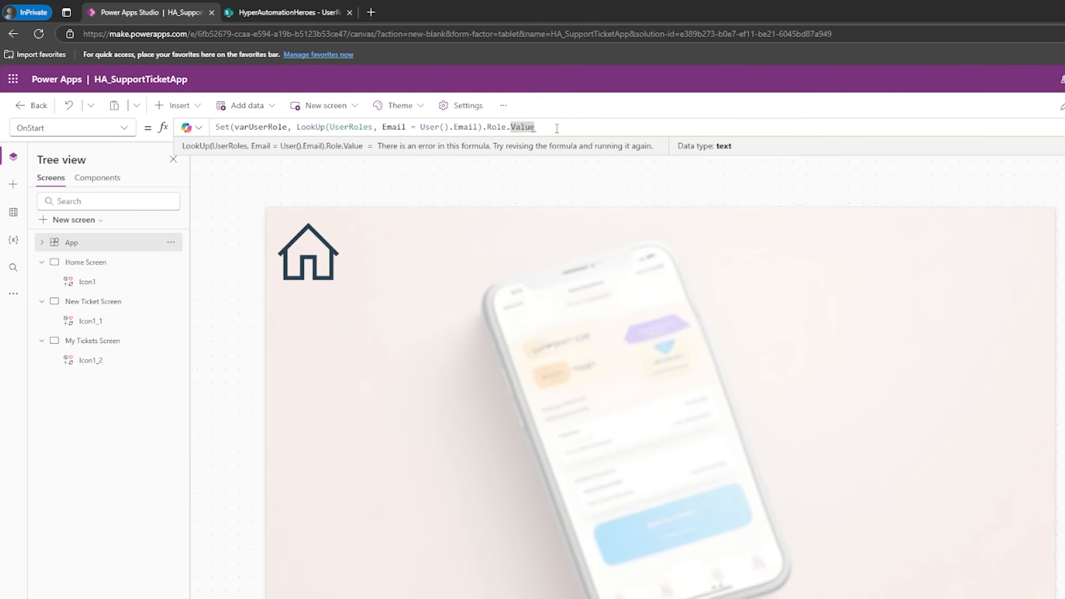
text())
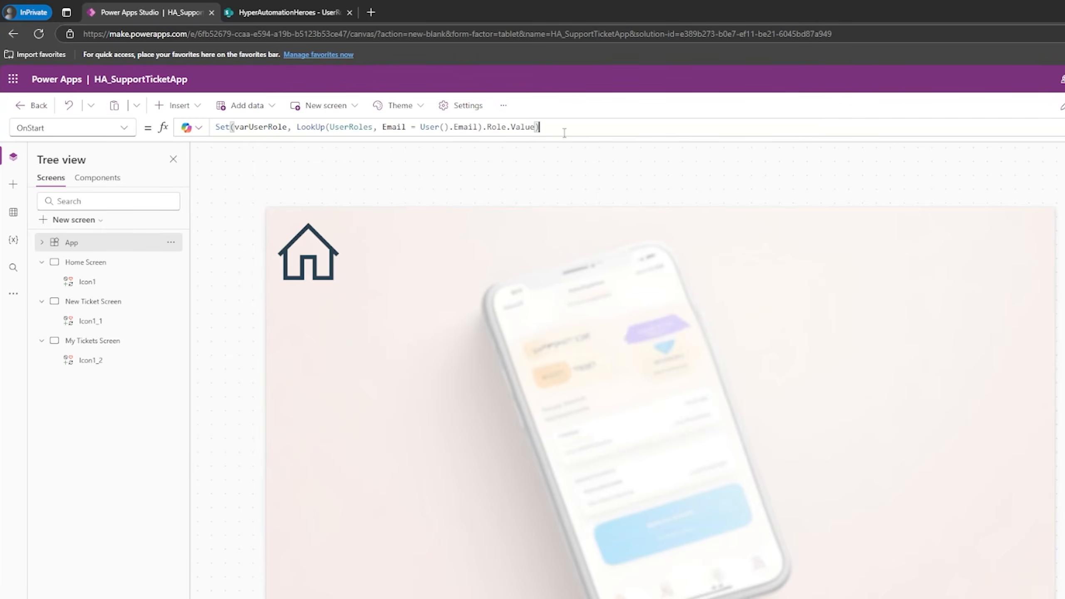
Step: Run the App object's OnStart formula and inspect the value of varUserRole
drag(538, 127, 483, 127)
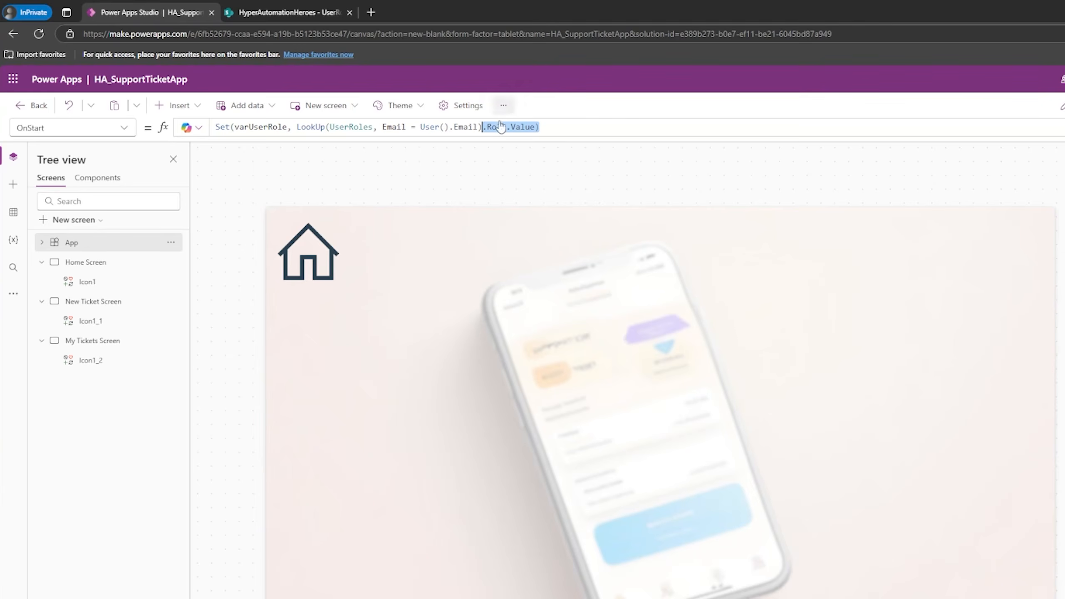
click(287, 12)
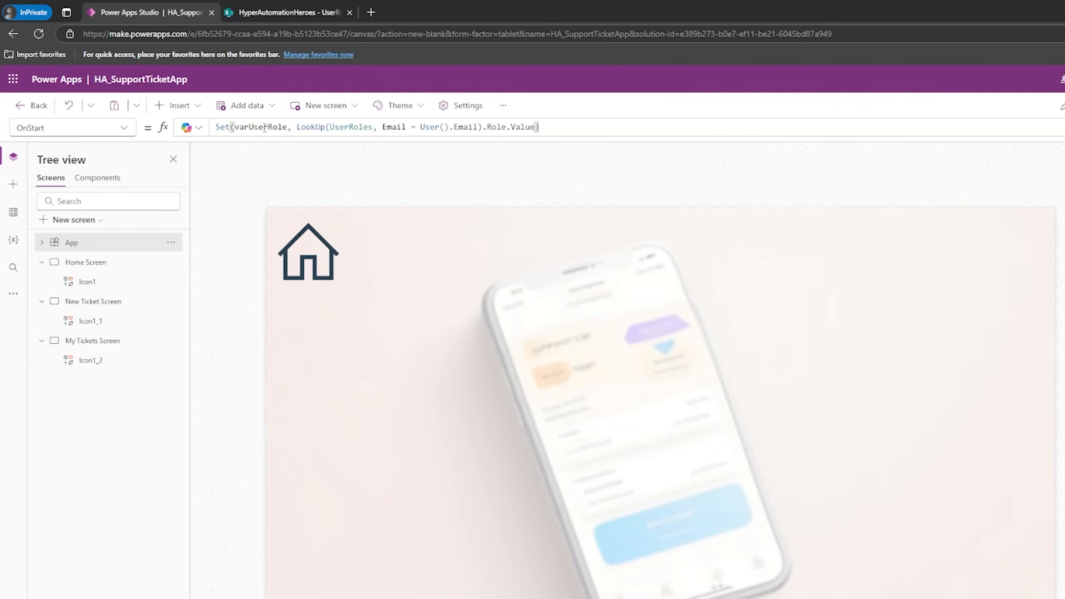
double_click(255, 126)
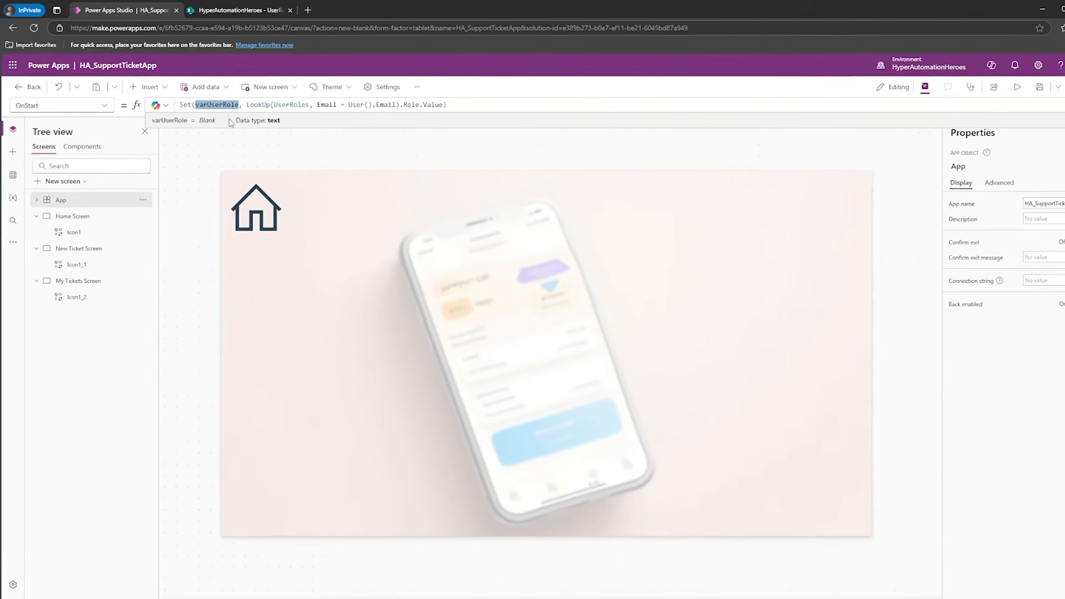
right_click(65, 199)
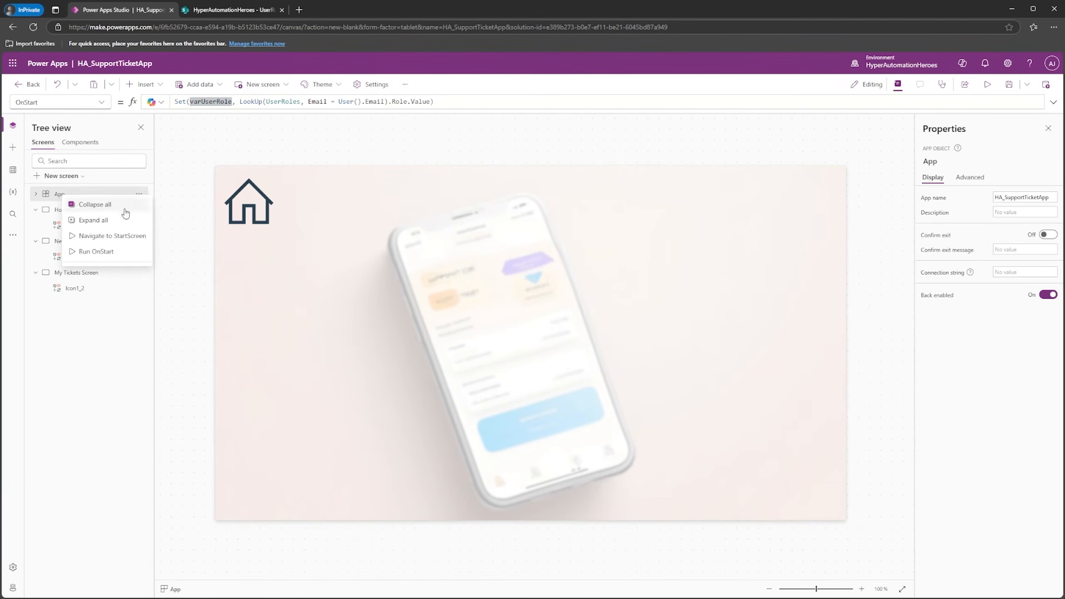
click(97, 252)
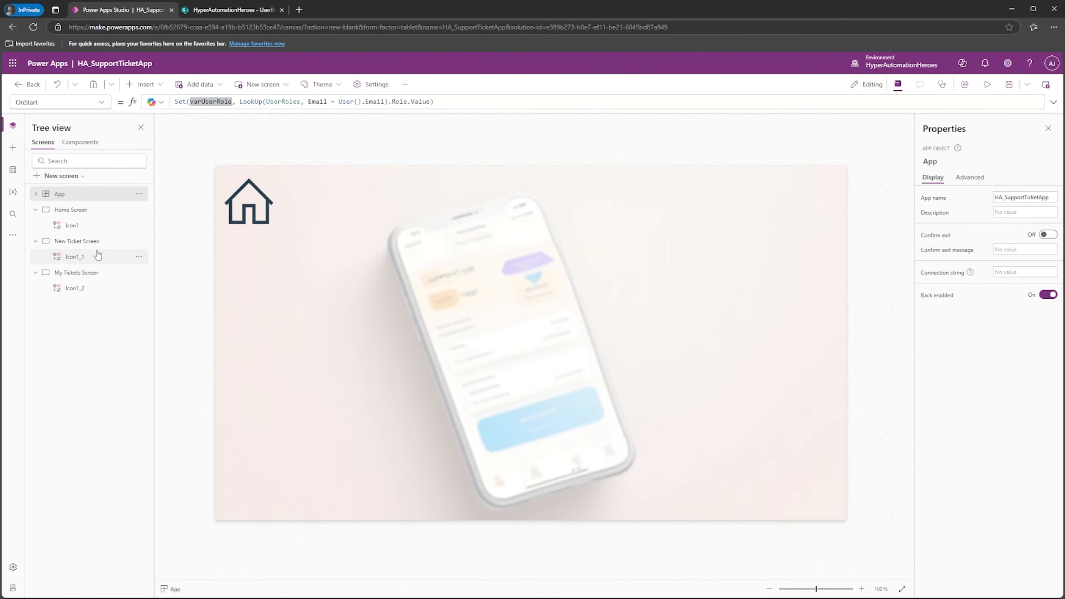
double_click(215, 101)
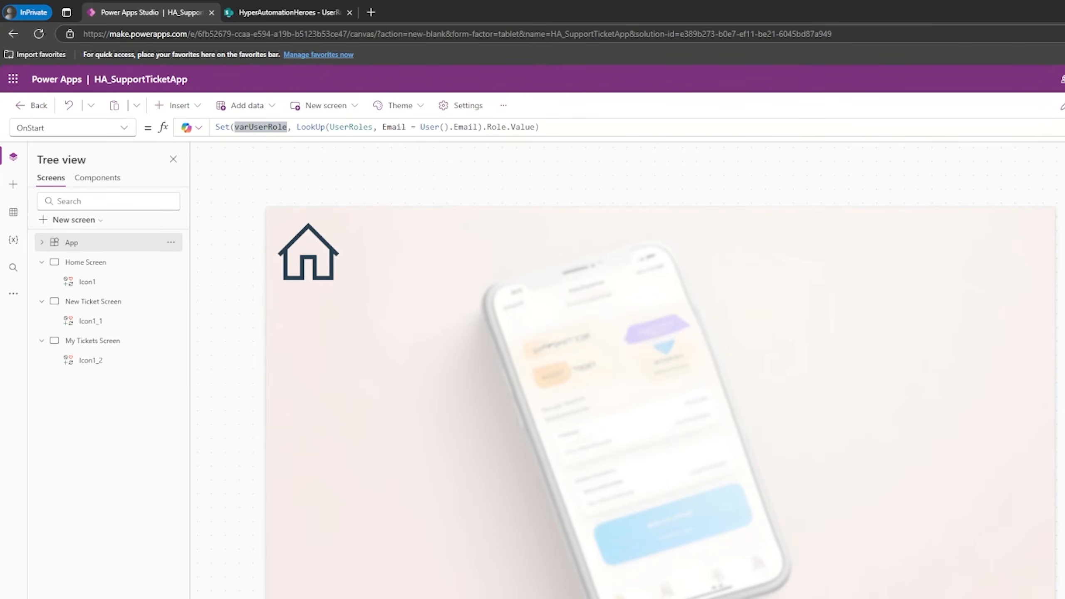
Step: Switch to the SharePoint UserRoles list and set the Role of the administrator's item to Engineer
click(276, 12)
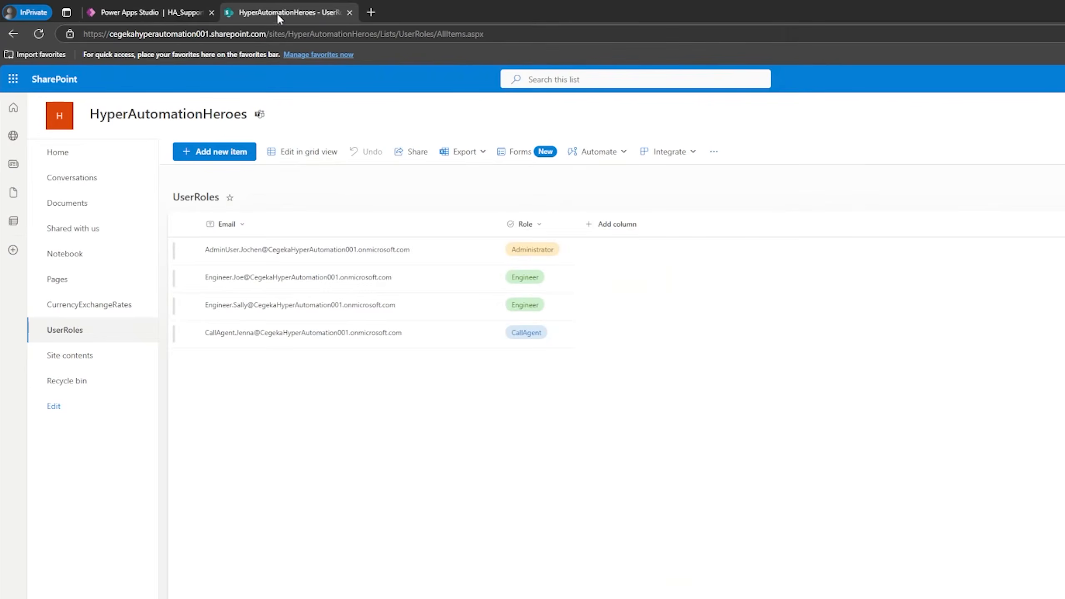
click(190, 251)
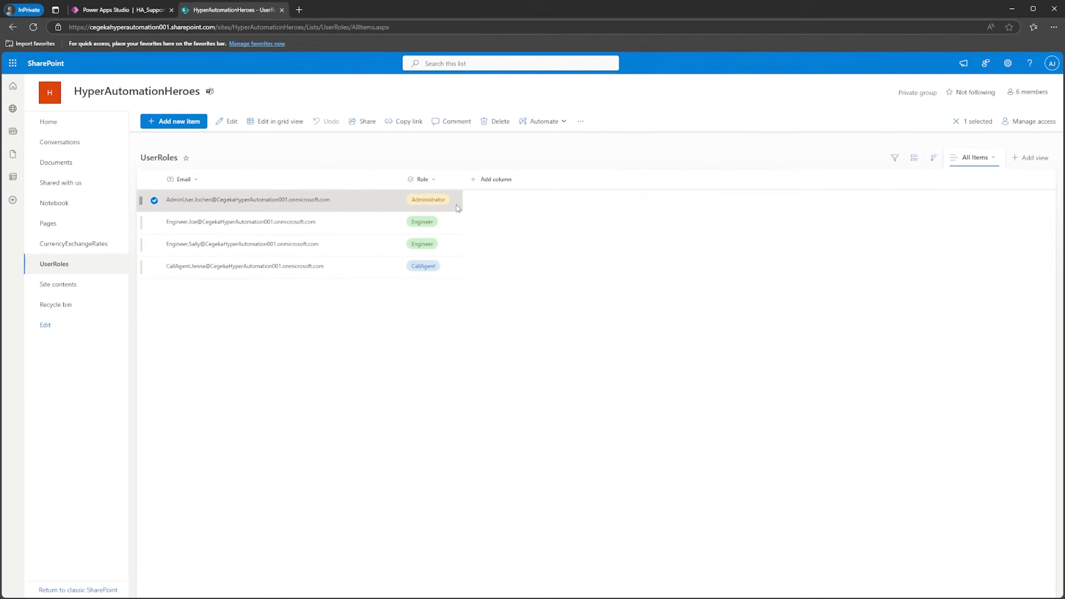
double_click(426, 201)
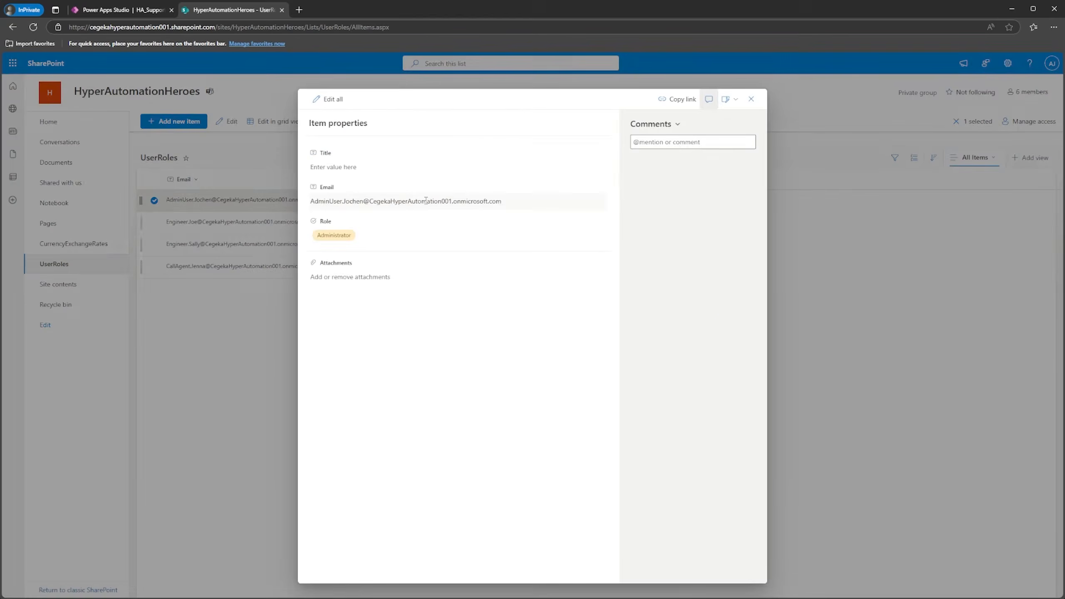
click(340, 234)
click(334, 297)
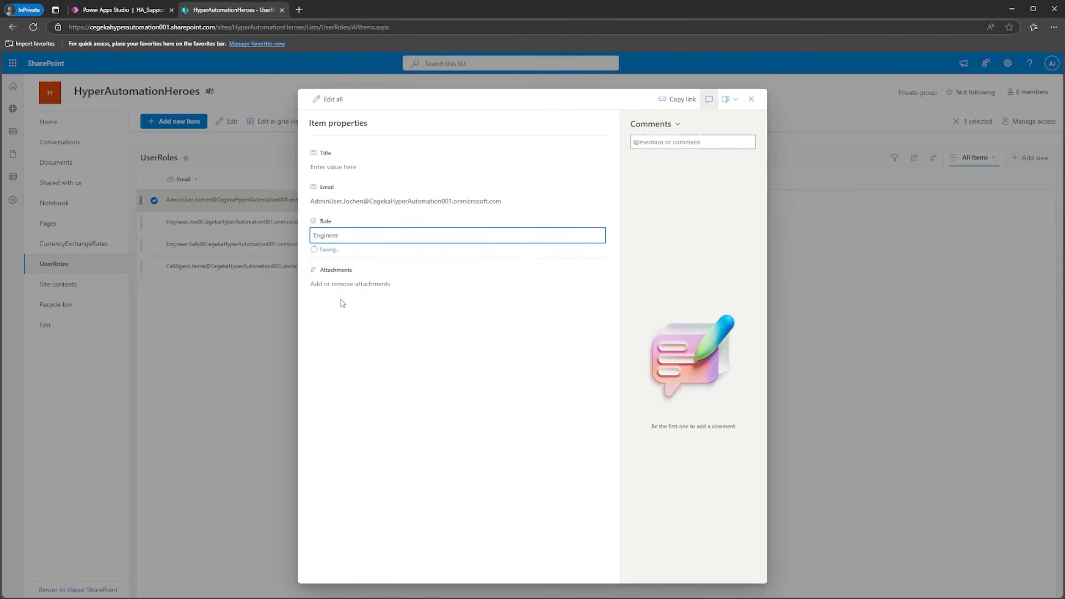
click(751, 98)
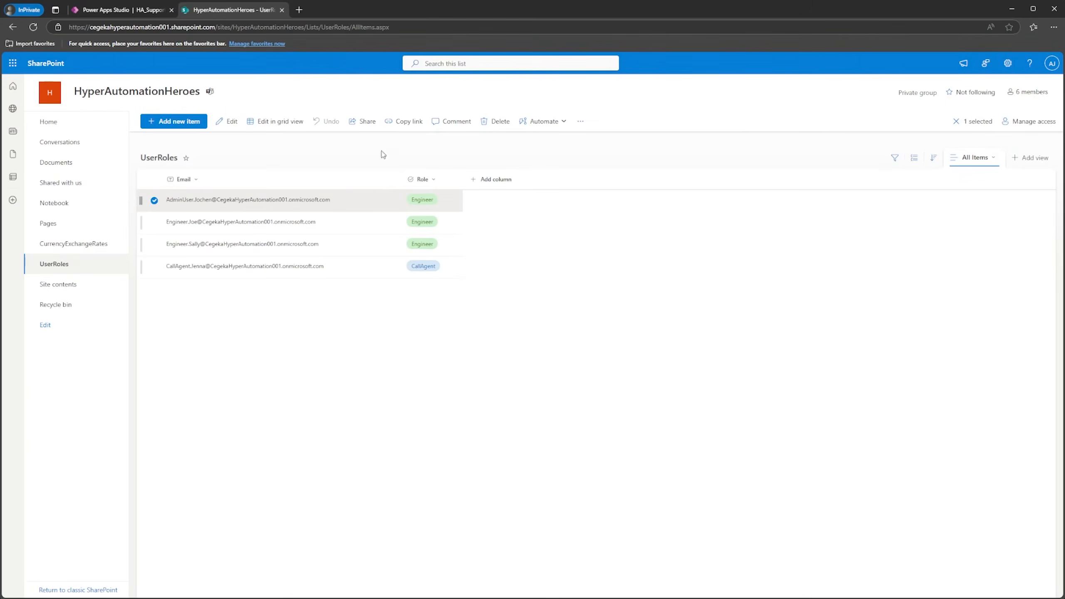
Step: Return to Power Apps Studio, rerun the App object's OnStart, and check varUserRole against the edited role
click(128, 10)
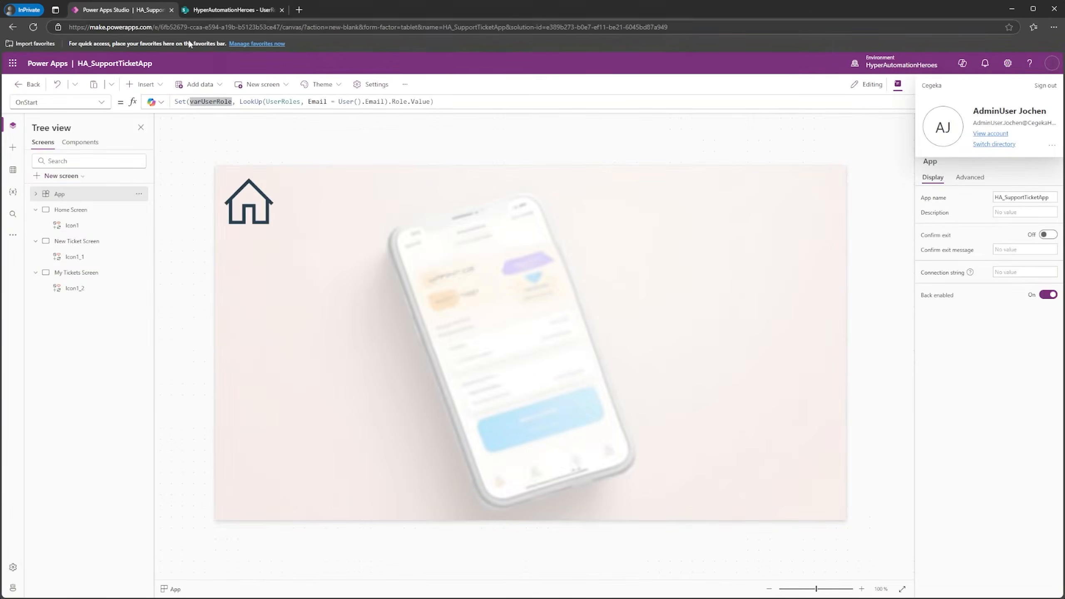
right_click(65, 196)
click(100, 250)
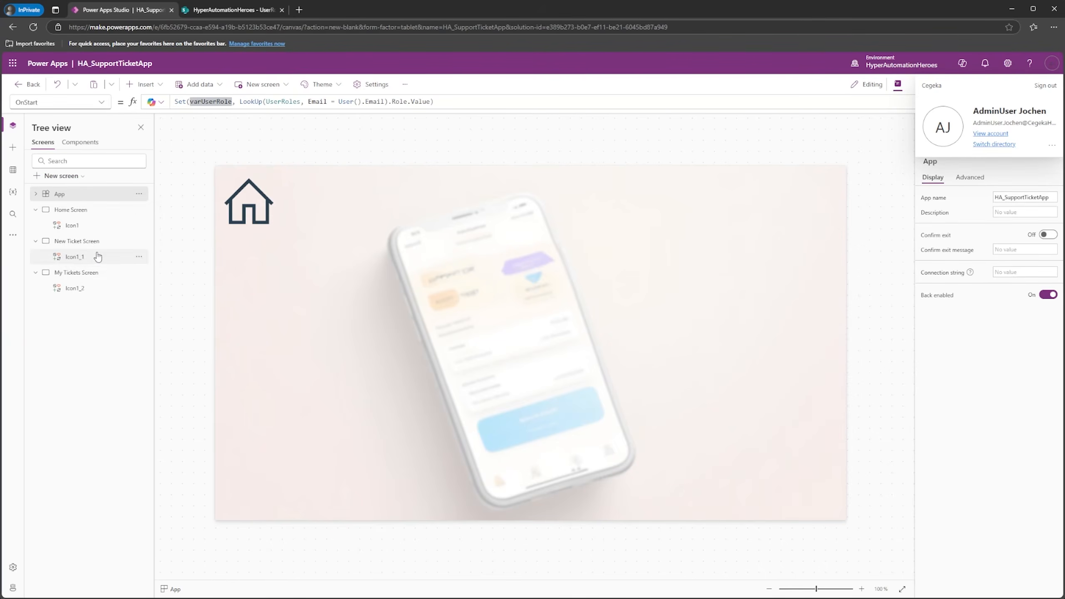
double_click(209, 103)
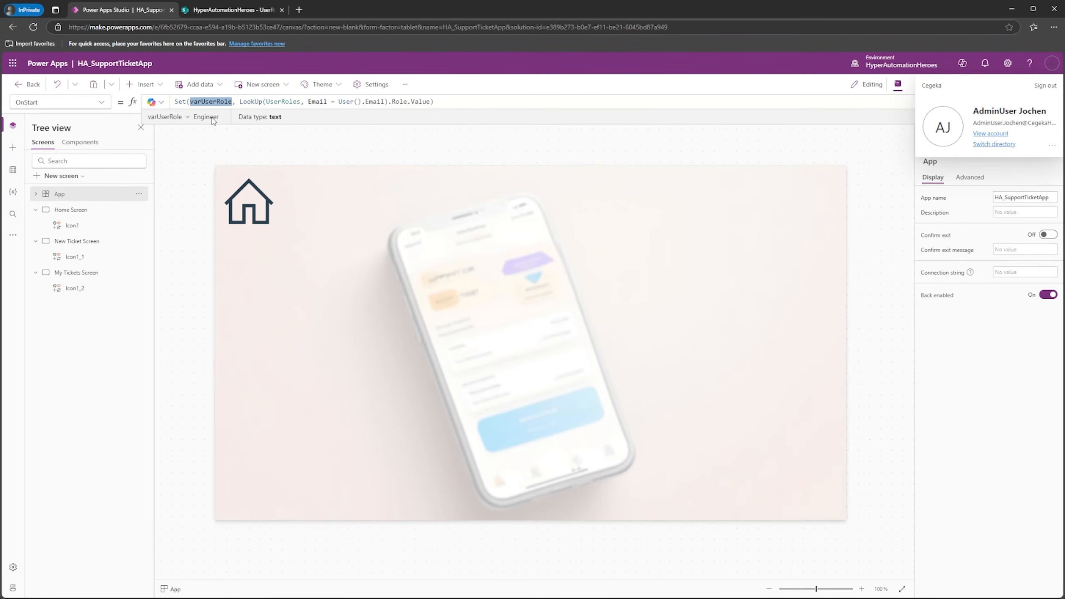
Step: Switch to the SharePoint UserRoles list and set the Role of the administrator's item back to Administrator
click(235, 10)
double_click(421, 199)
click(355, 250)
click(338, 295)
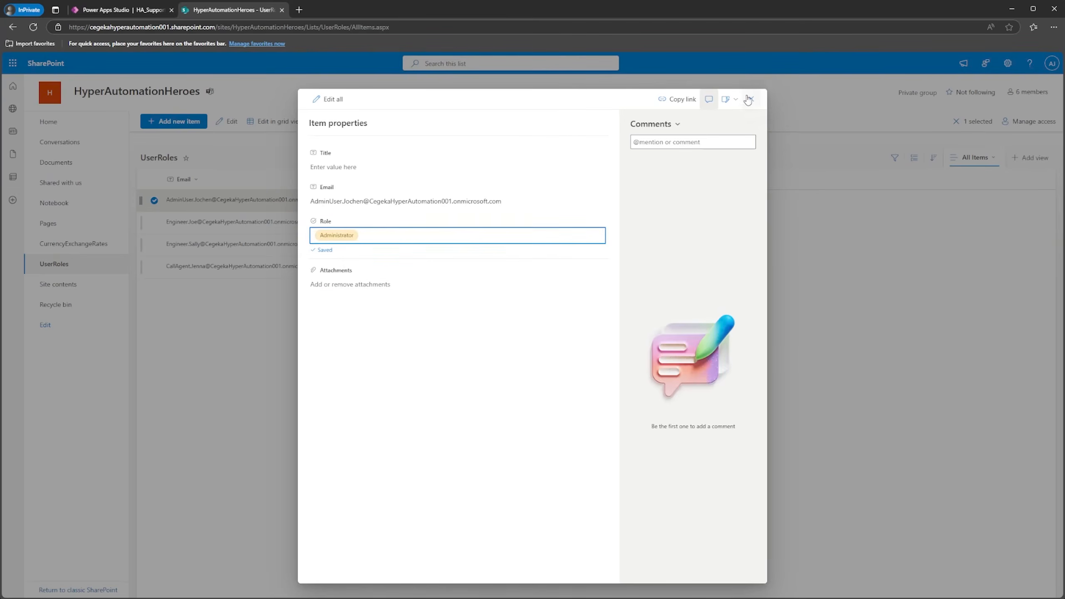
click(749, 99)
Step: Return to Power Apps Studio and add a text label reading "Welcome,", about 328 by 112, in the lower-left area of the Home Screen
key(ctrl+shift+Tab)
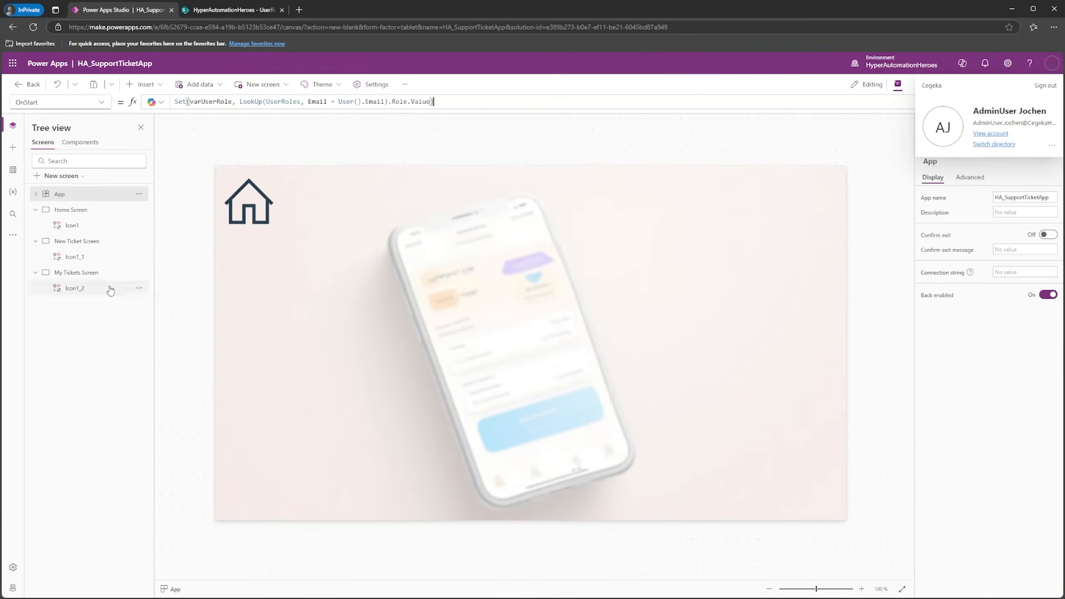
click(107, 209)
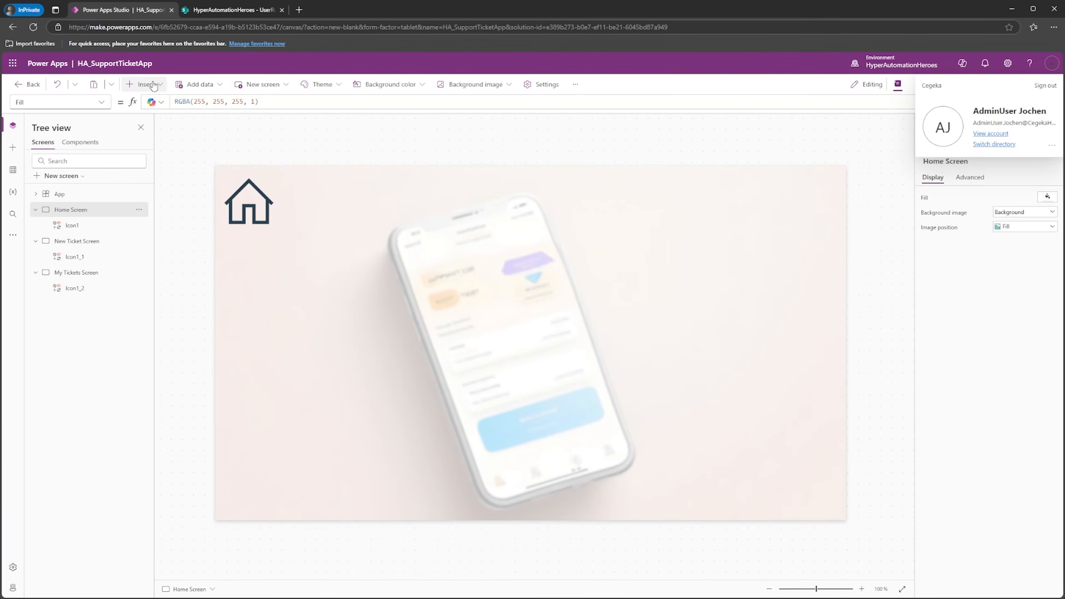
click(146, 84)
click(169, 141)
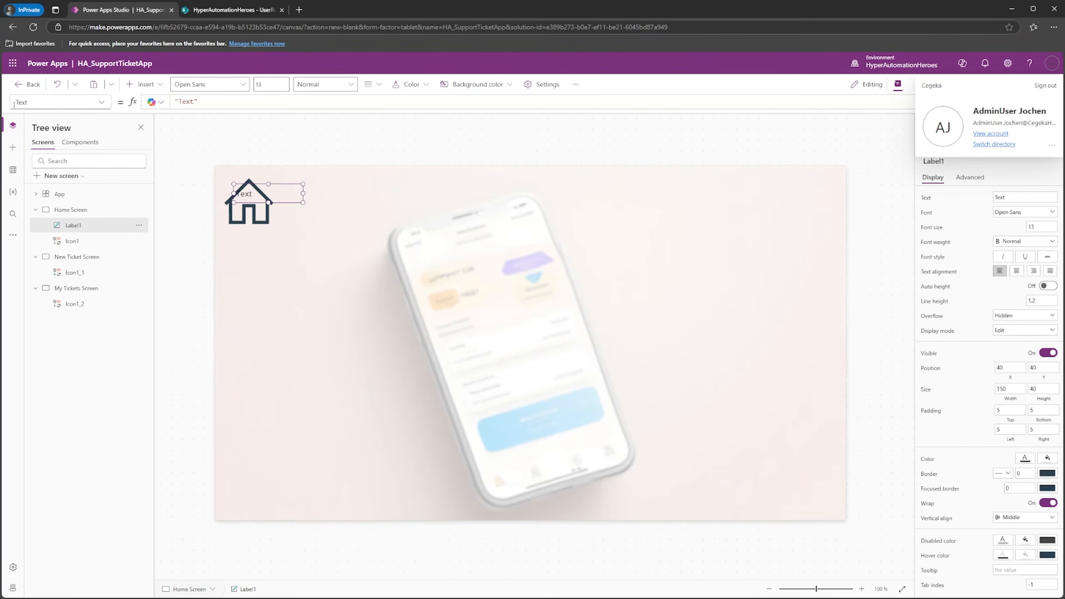
drag(287, 185, 380, 432)
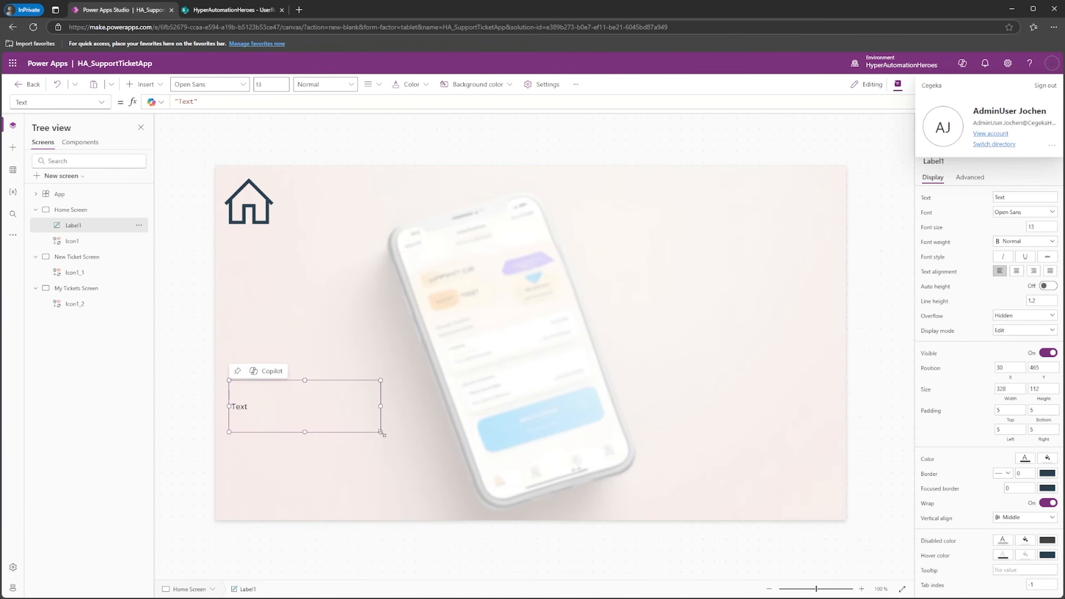
double_click(183, 102)
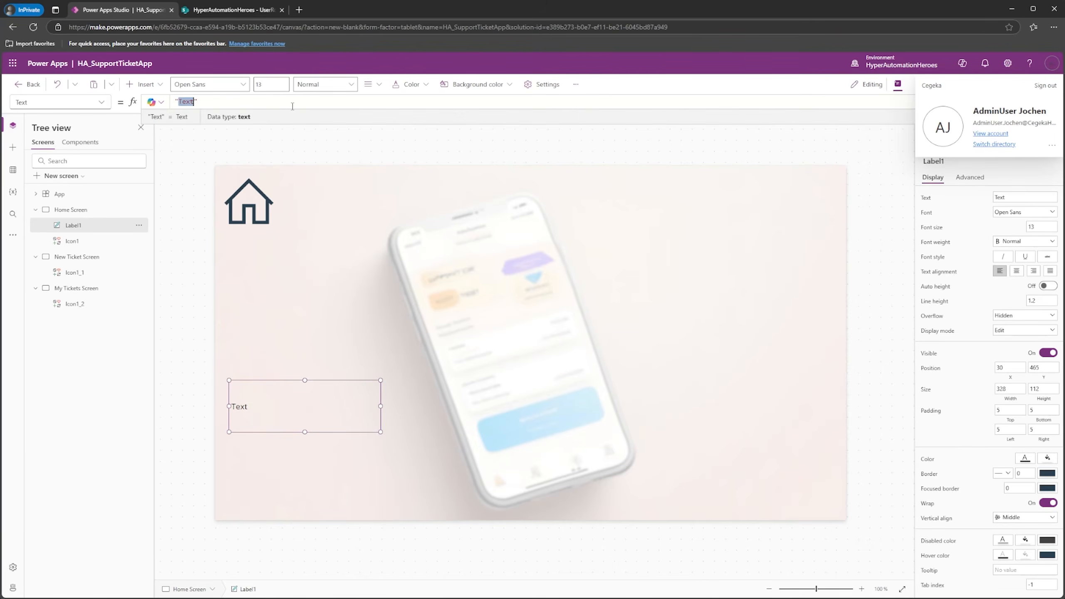
text(Welcome,)
click(302, 251)
Step: Duplicate the Welcome label directly below the original and set the copy's Text to User().FullName
click(281, 405)
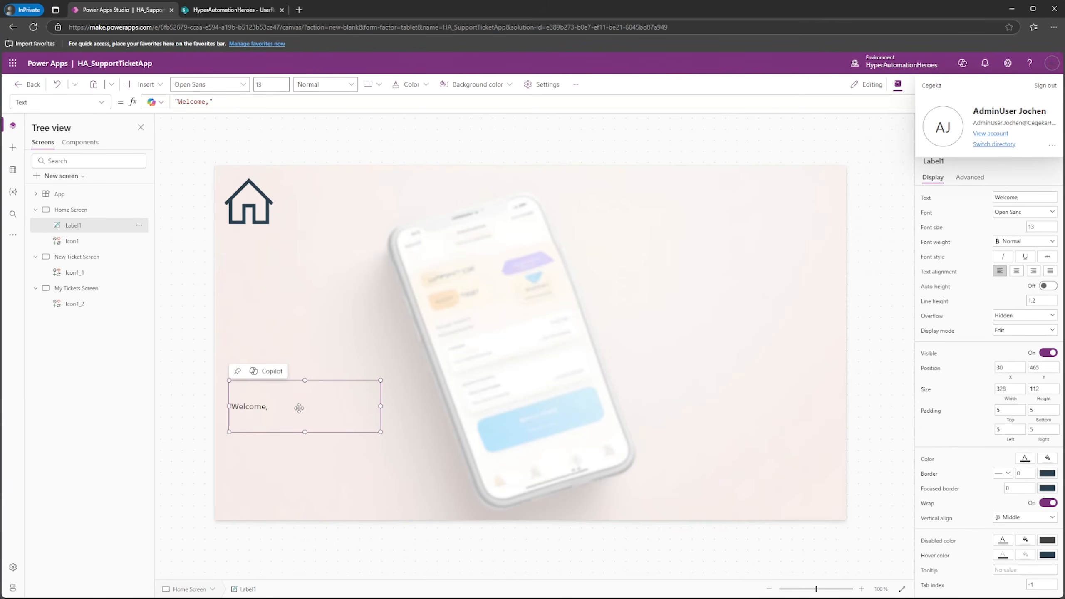
key(ctrl+v)
drag(308, 426, 296, 453)
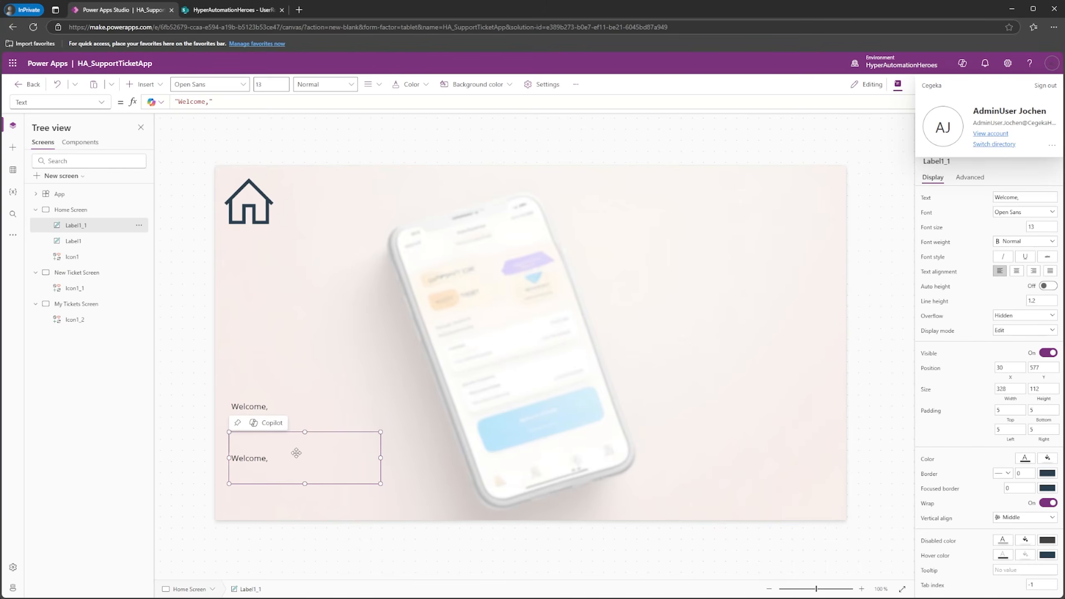
click(221, 101)
key(ctrl+a)
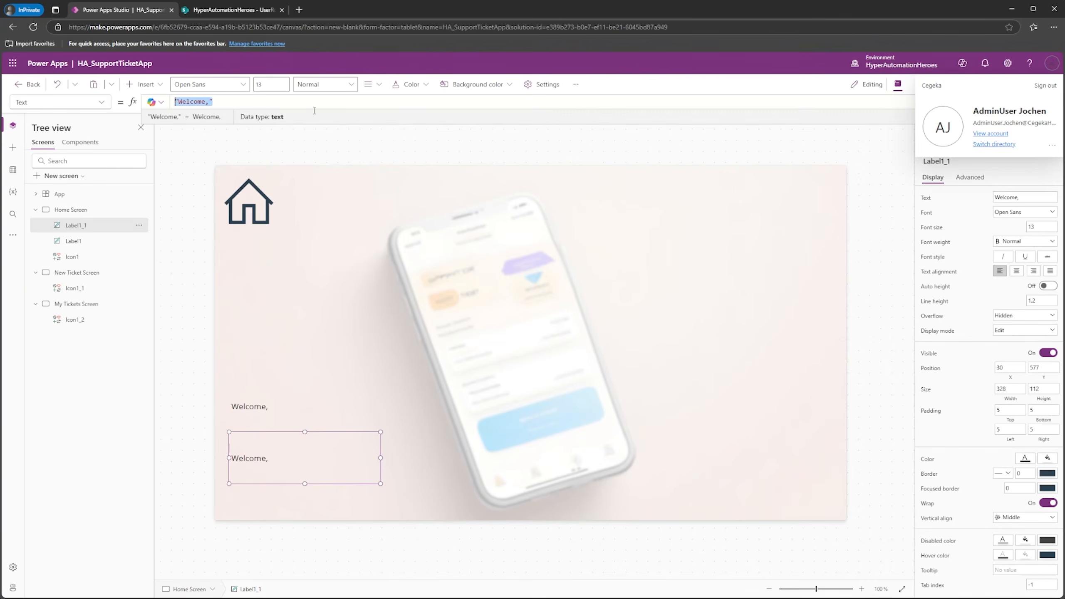
text(User())
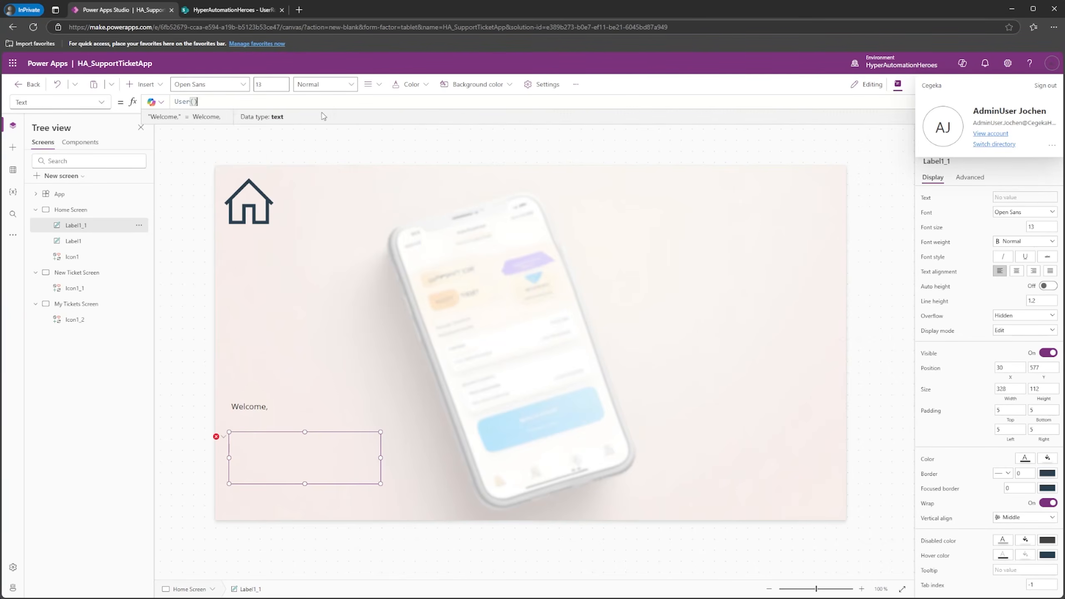
text(.Fu)
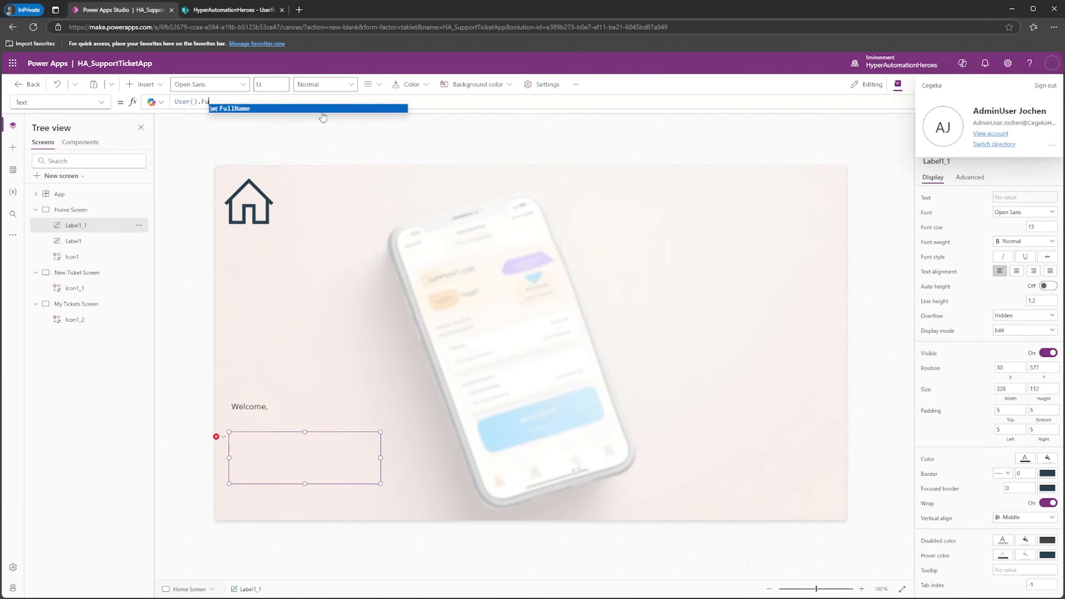
click(322, 111)
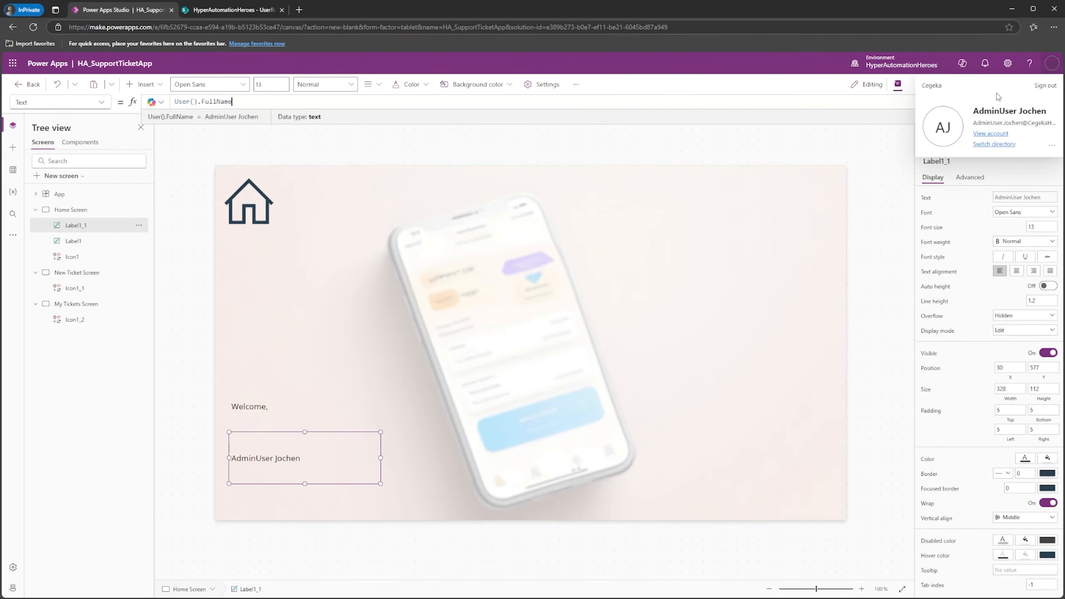
Step: Close the account card, widen the full-name label to about 435, and format its text as size 20, Bold
click(1053, 65)
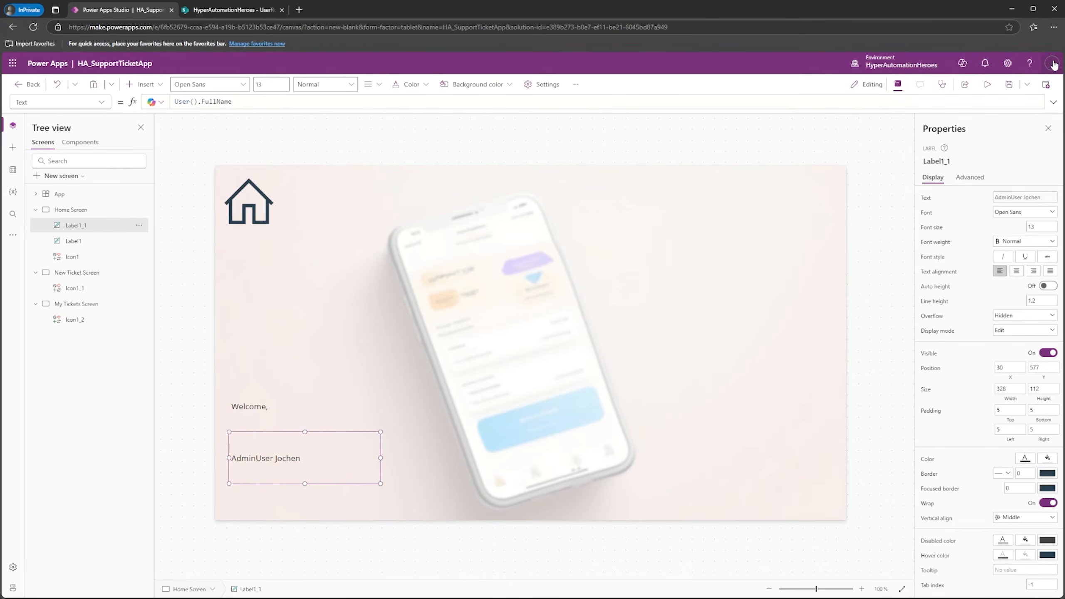
drag(380, 458, 430, 457)
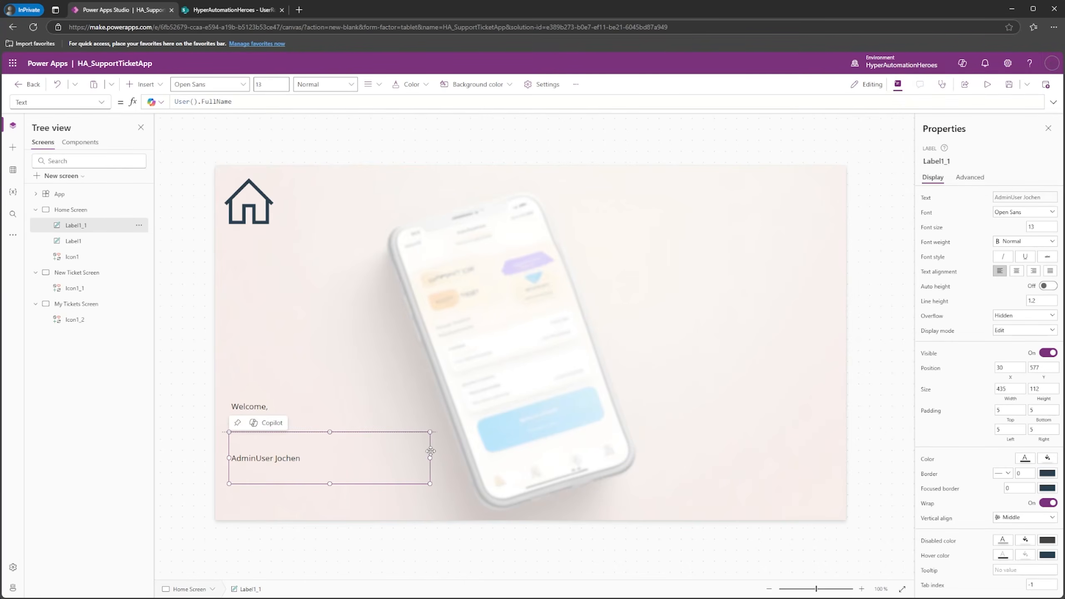
drag(1040, 227, 976, 236)
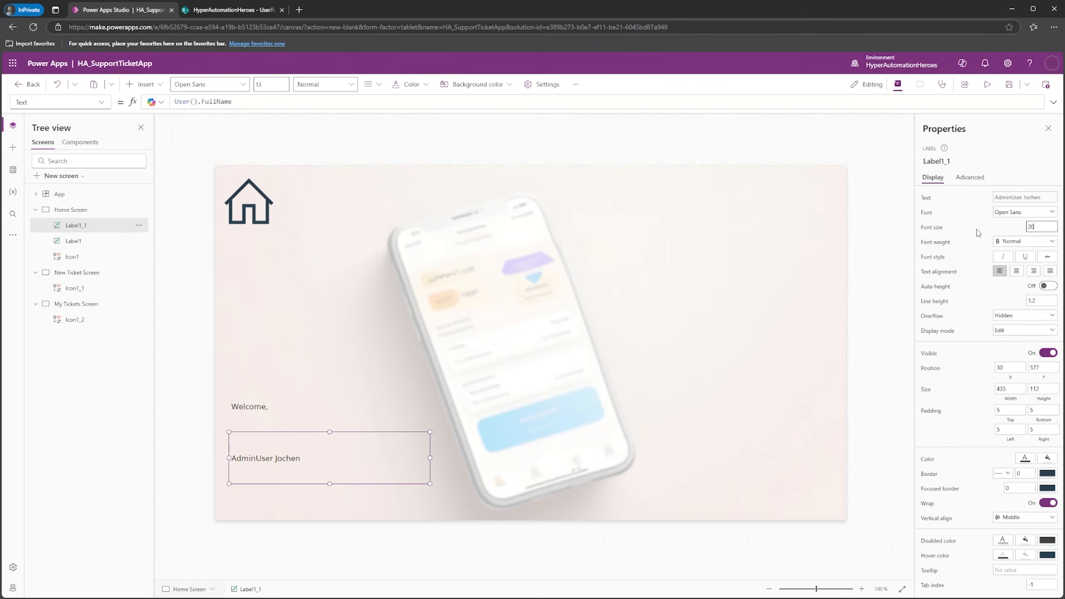
text(20)
click(1011, 242)
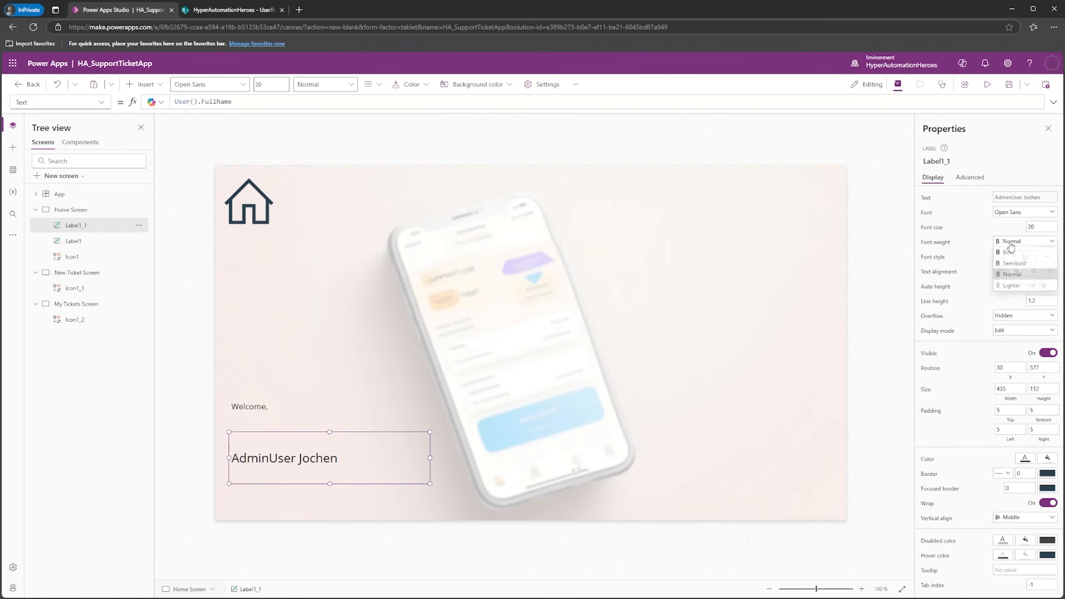
click(1010, 253)
Step: Shorten the Welcome label to about 57 high just above the full name, and set the full-name label's font size to 30
drag(306, 390, 285, 430)
click(295, 538)
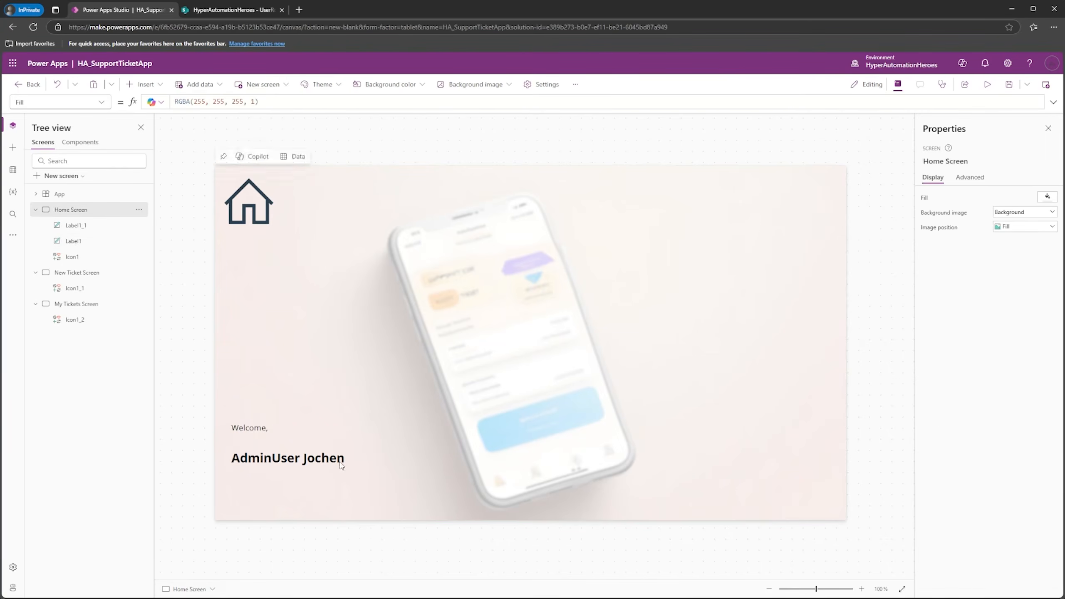
click(342, 463)
drag(1040, 228, 1000, 242)
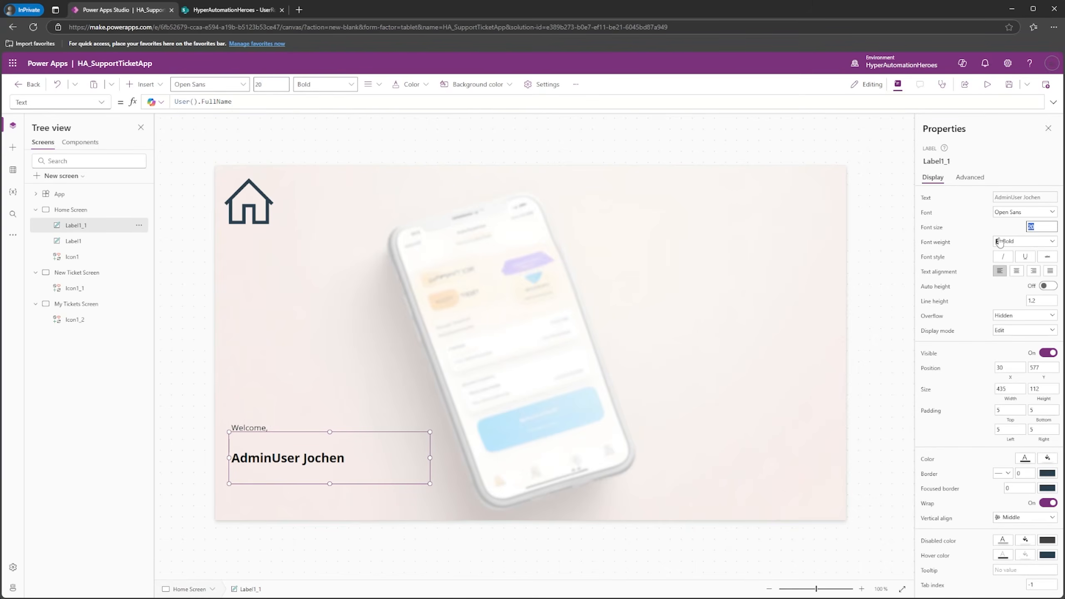
text(30)
key(Tab)
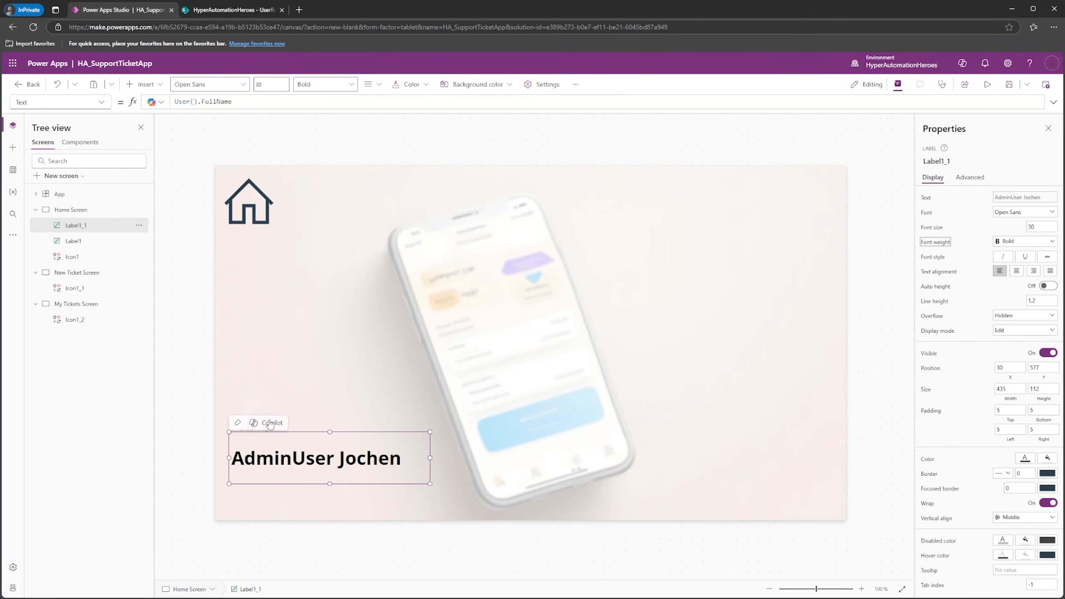
Step: Set the Welcome label's font size to 20
click(311, 422)
drag(1040, 227, 998, 235)
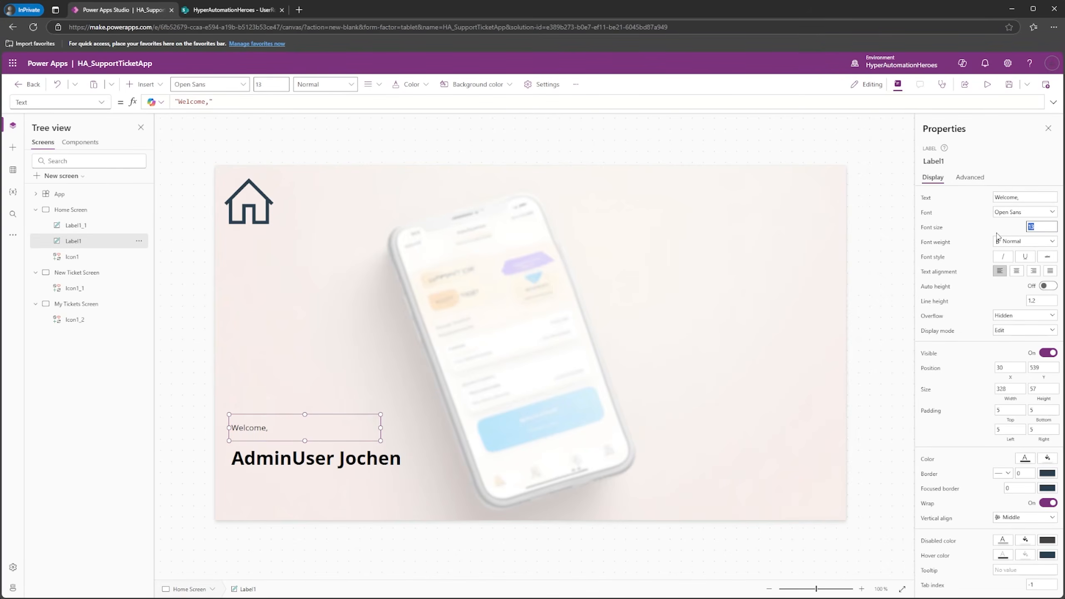
text(20)
key(Tab)
click(415, 521)
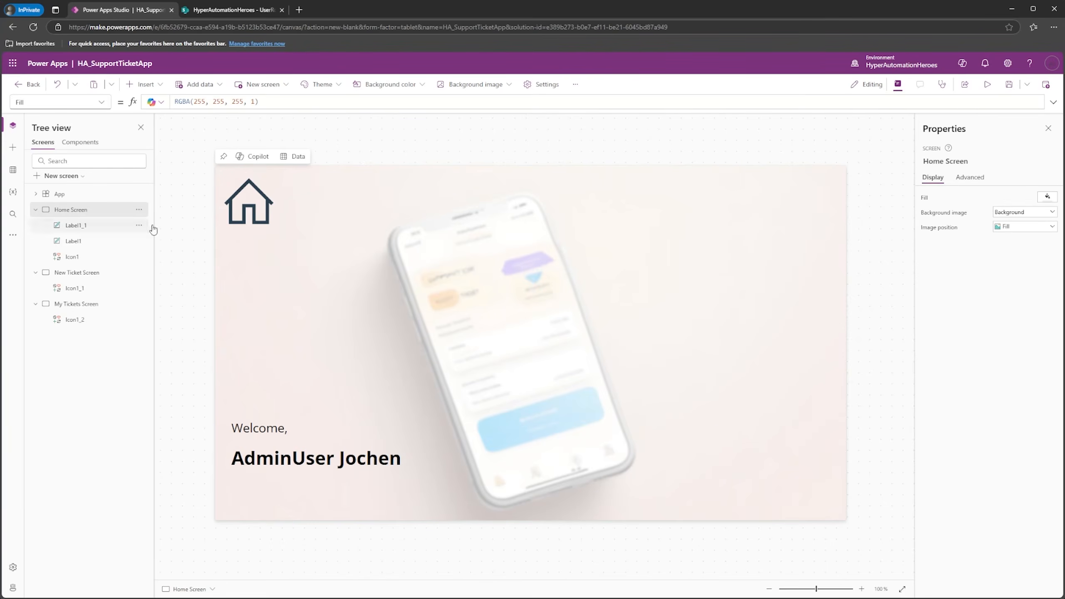
Step: Insert a button of about 287 by 152 to the right of the phone image, at about X 960, Y 195
click(146, 85)
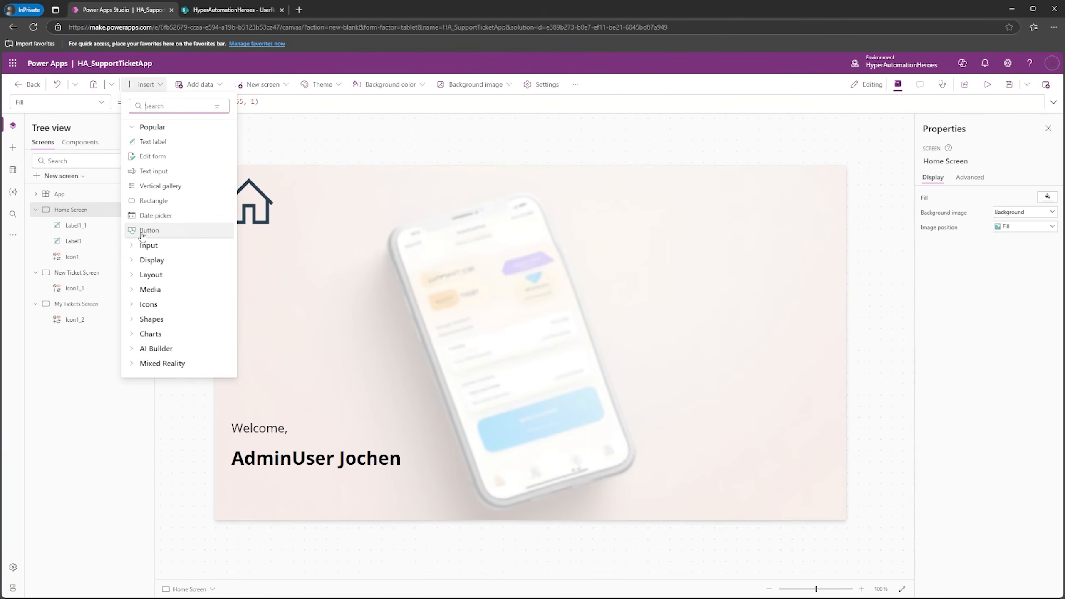
click(149, 230)
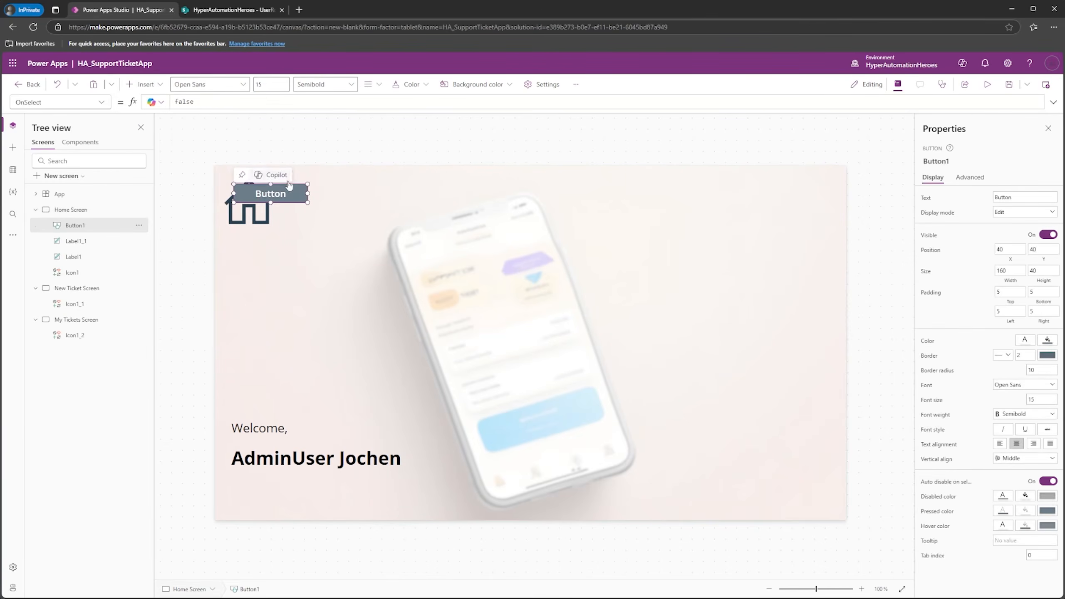
drag(276, 195, 815, 309)
drag(801, 269, 773, 282)
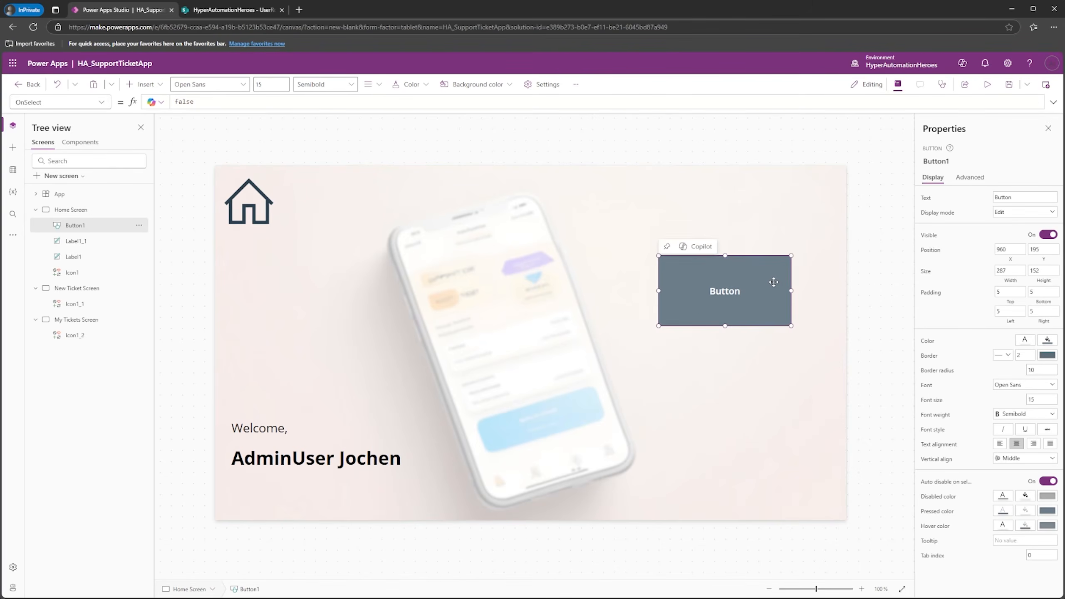
Step: Set the button's border radius to 100, then widen it to about 334 and place it at about X 980, Y 190
click(1053, 369)
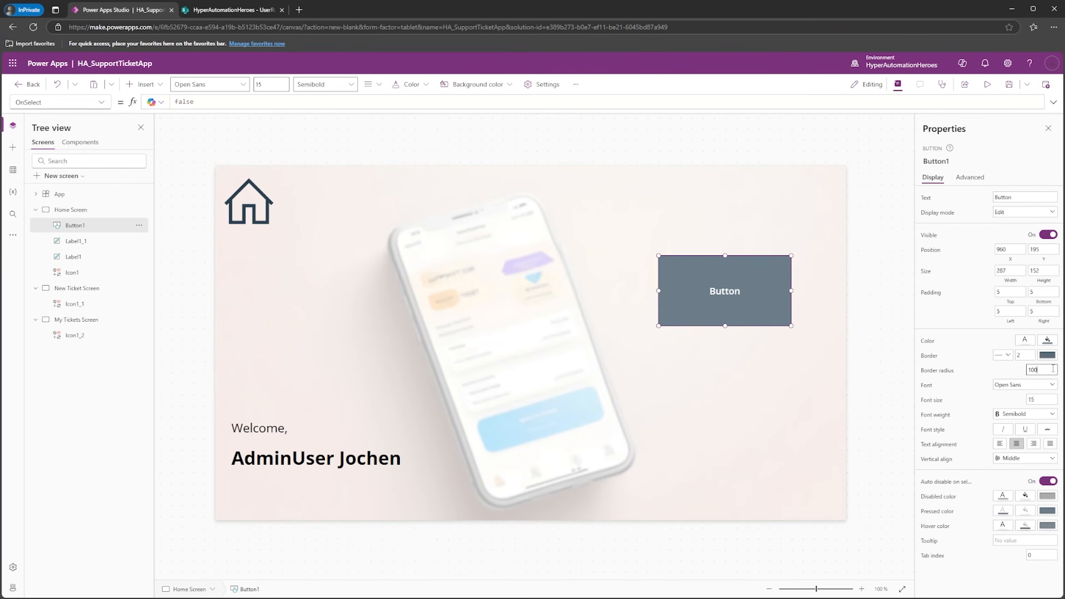
key(Return)
mouse_move(791, 291)
mouse_down()
mouse_move(813, 293)
mouse_move(787, 281)
mouse_up()
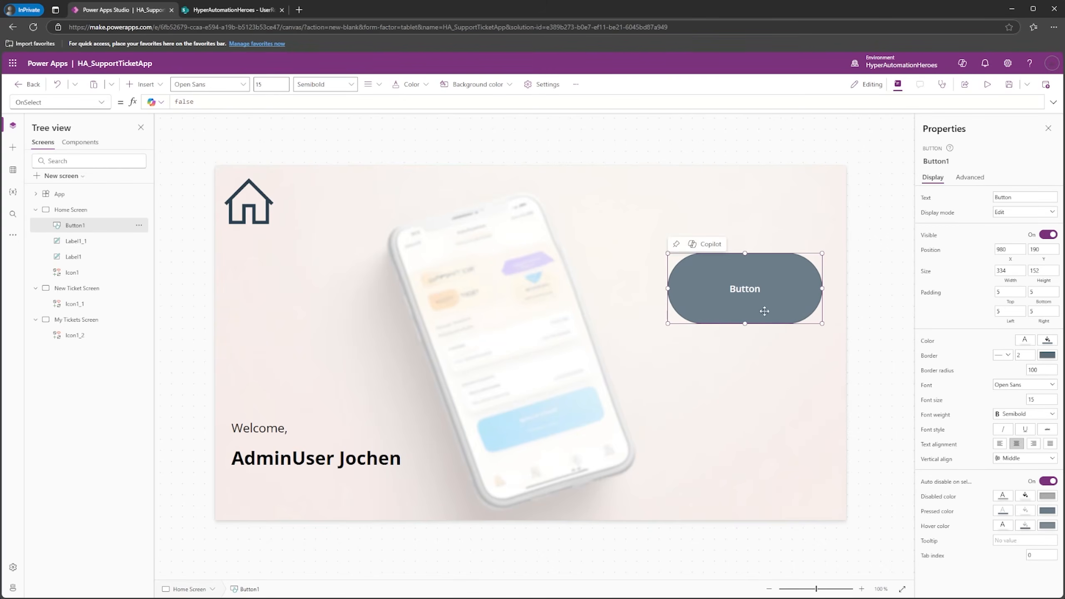
Step: Change the button's text to "Create New Ticket"
double_click(766, 290)
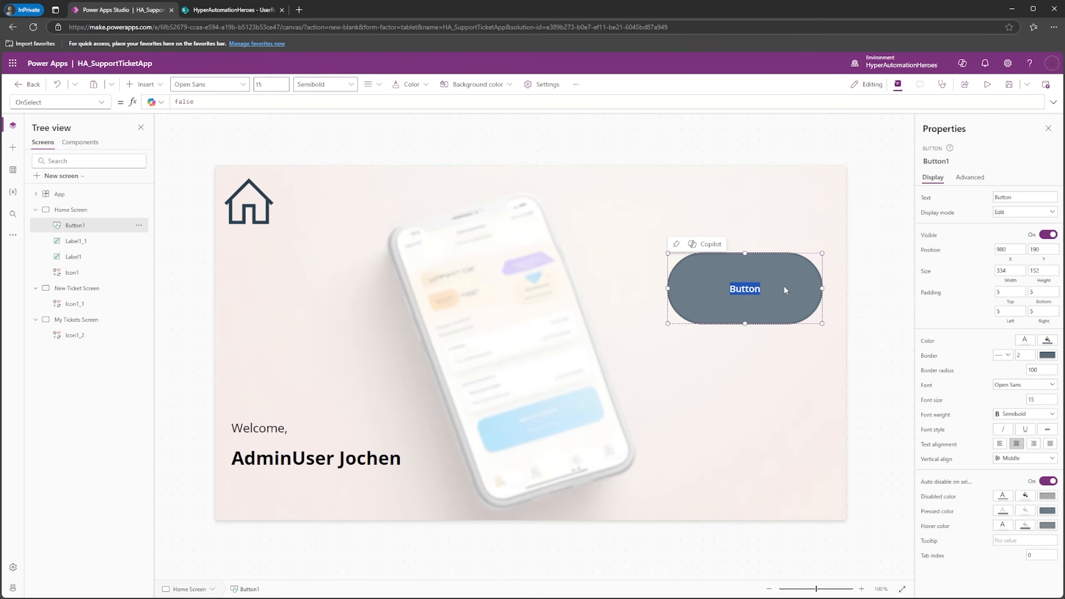
text(Create New Ticket)
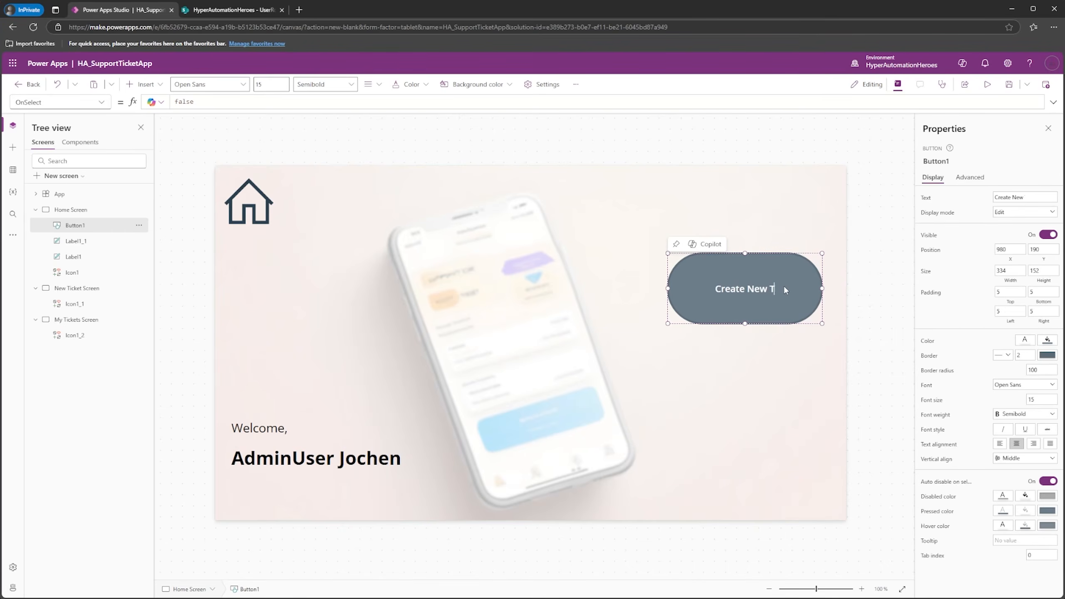
click(779, 216)
Step: Duplicate the Create New Ticket button below the original at about Y 425 and set the copy's text to "View My Tickets"
click(749, 281)
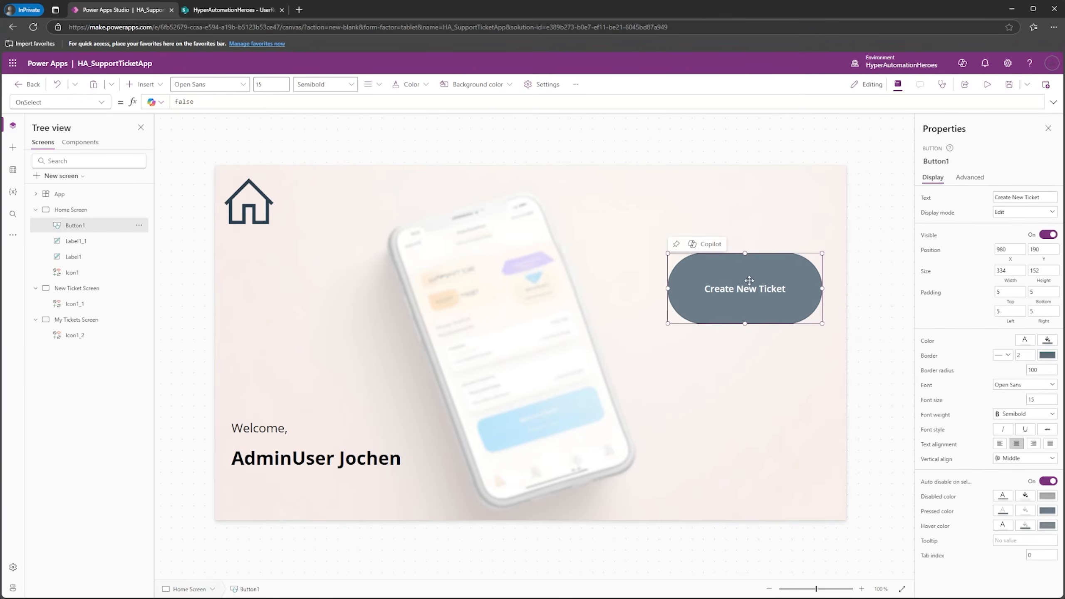
click(717, 373)
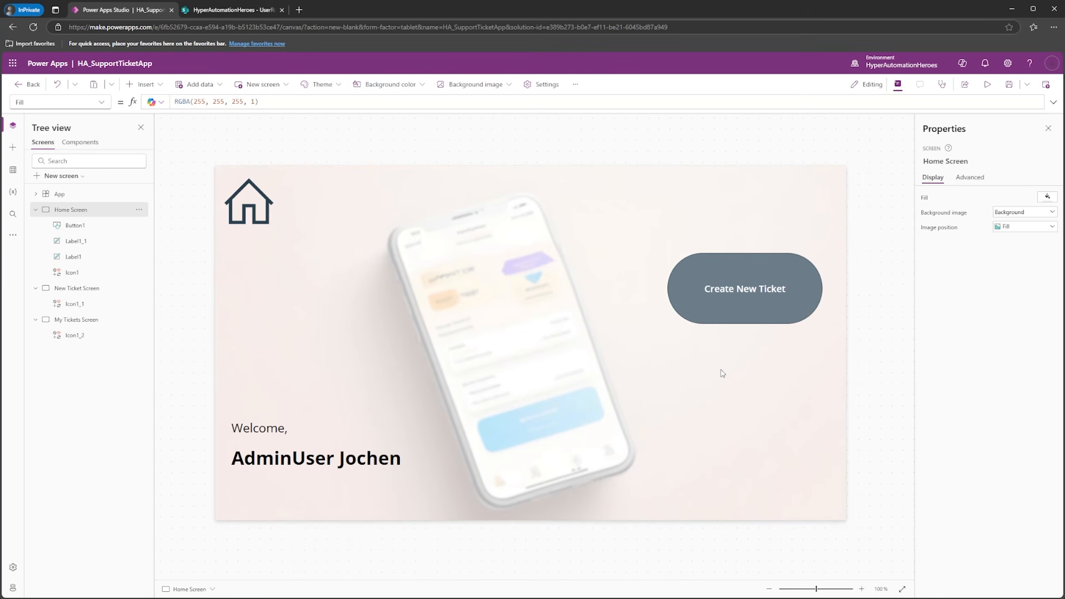
key(ctrl+v)
drag(746, 288, 737, 387)
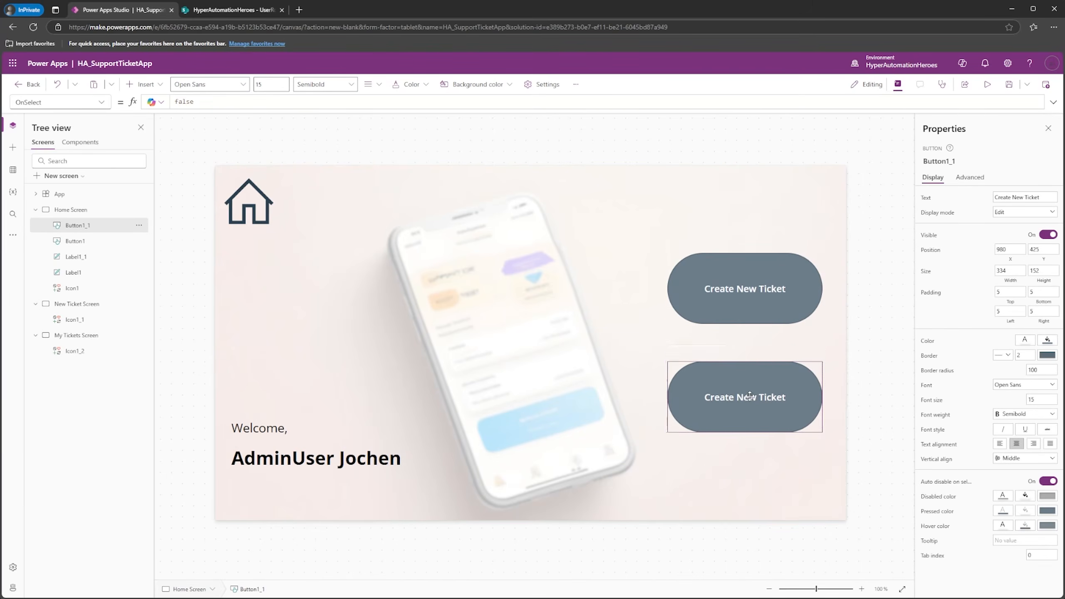
double_click(762, 397)
text(View)
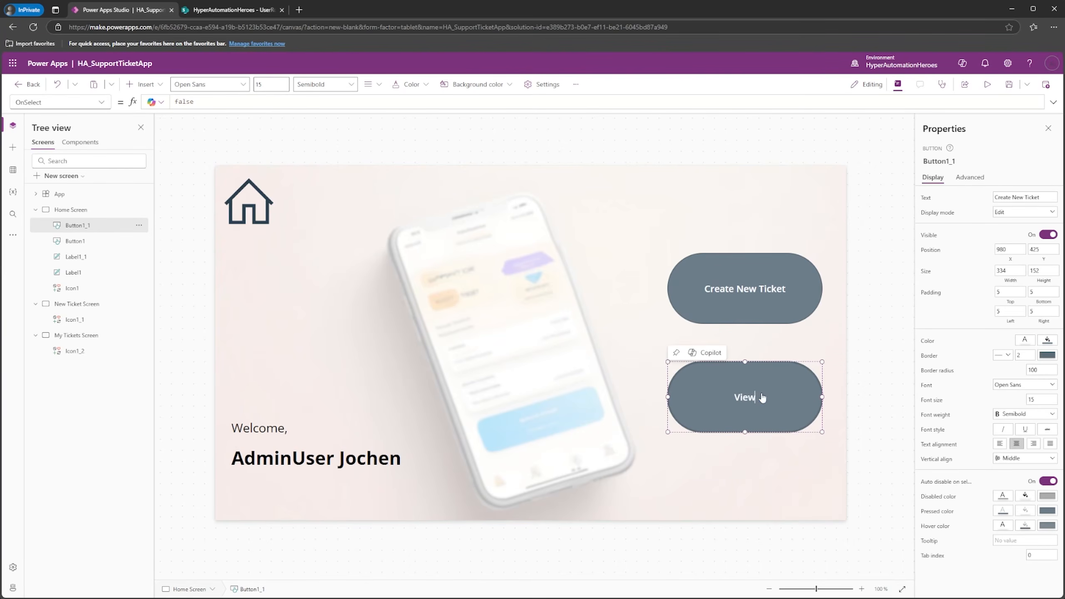
text( My Tickets)
click(862, 323)
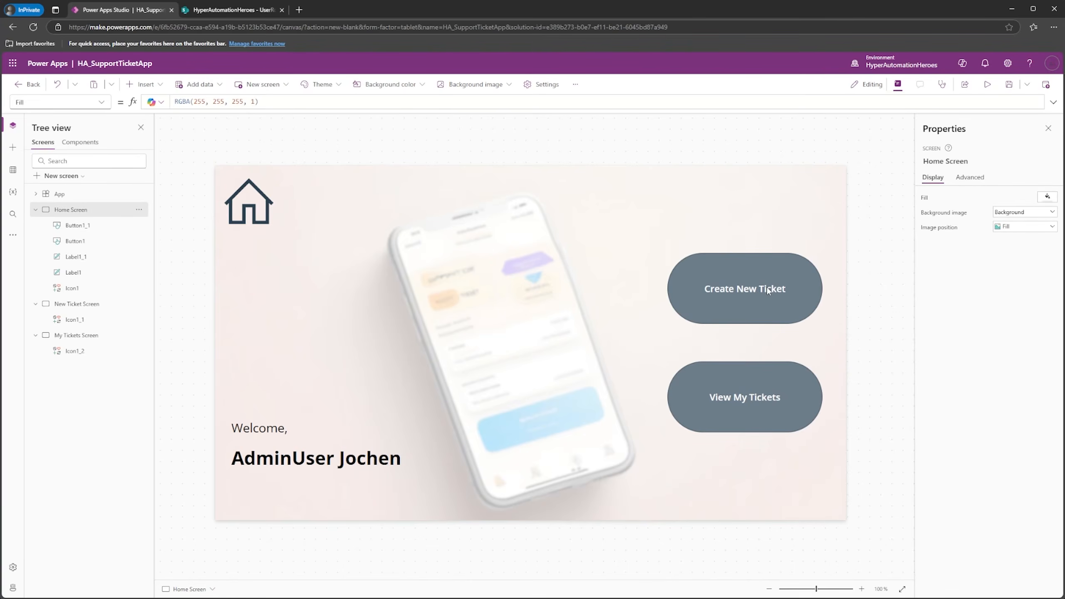
Step: Set the Create New Ticket button's OnSelect formula to Navigate('New Ticket Screen')
click(734, 265)
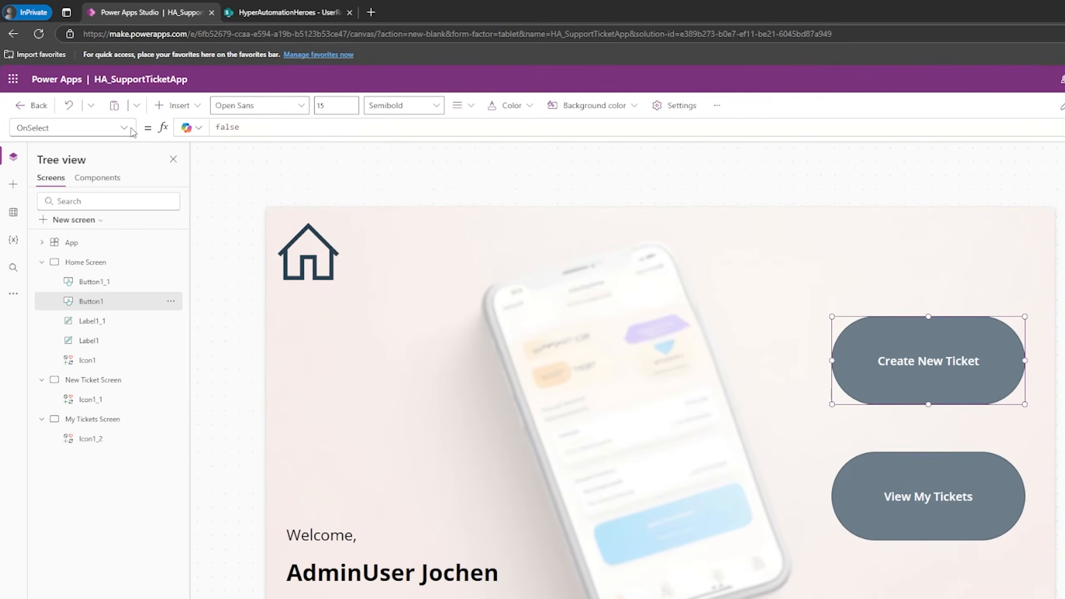
click(230, 127)
text(Navigate(New)
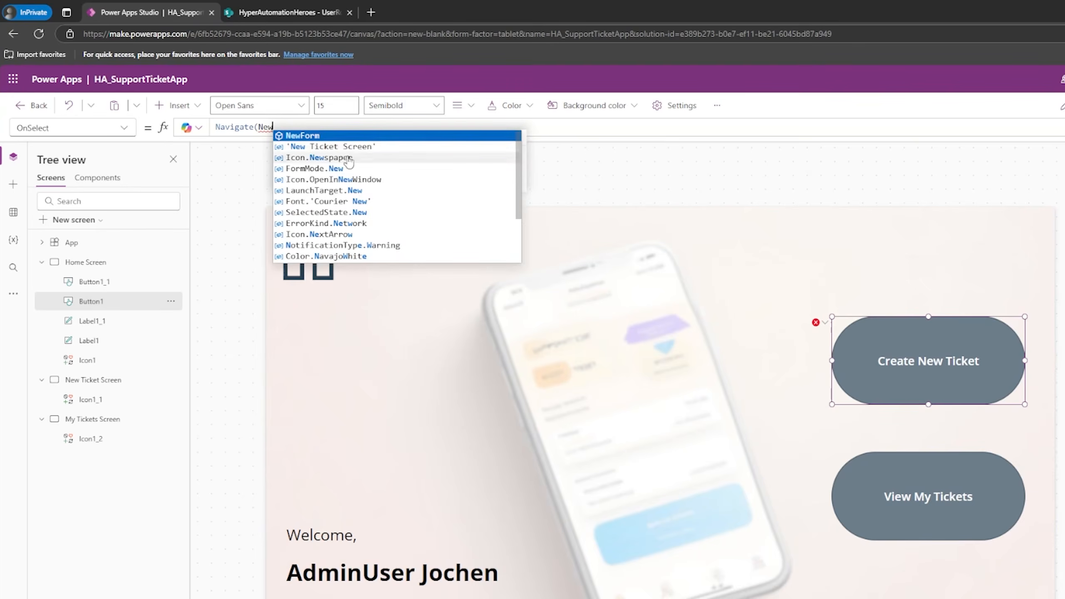
click(361, 148)
text())
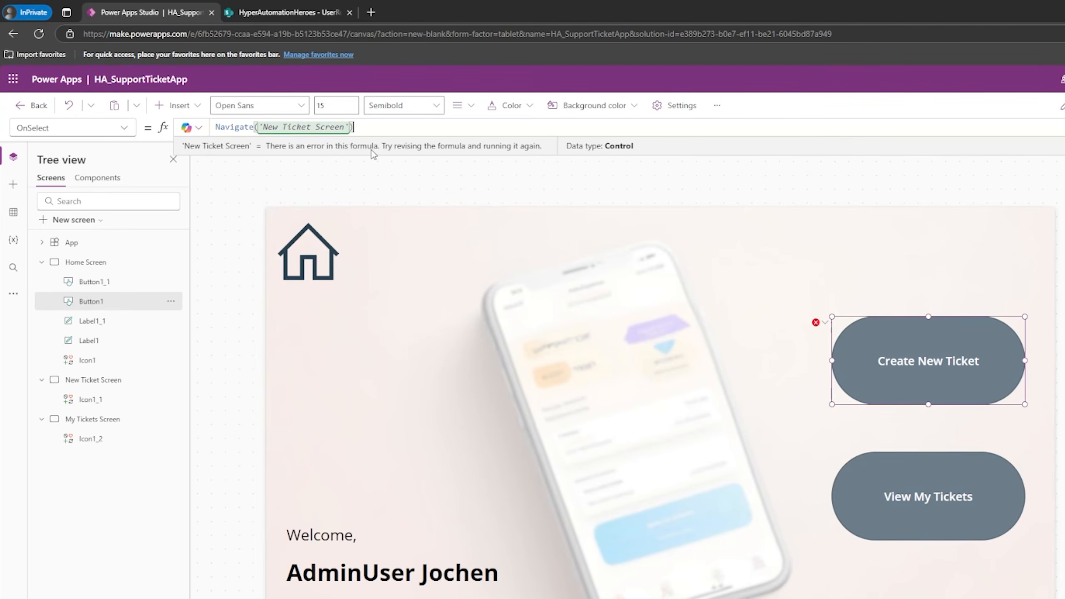
Step: Set the View My Tickets button's OnSelect formula to Navigate('My Tickets Screen')
click(884, 469)
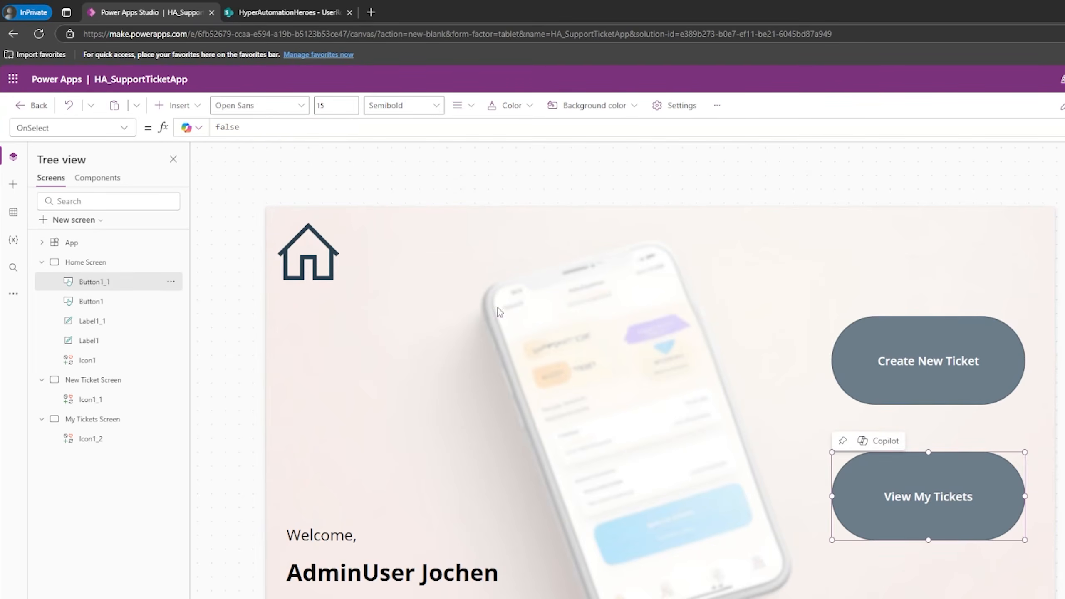
click(240, 135)
key(ctrl+a)
key(BackSpace)
text(Navigate()
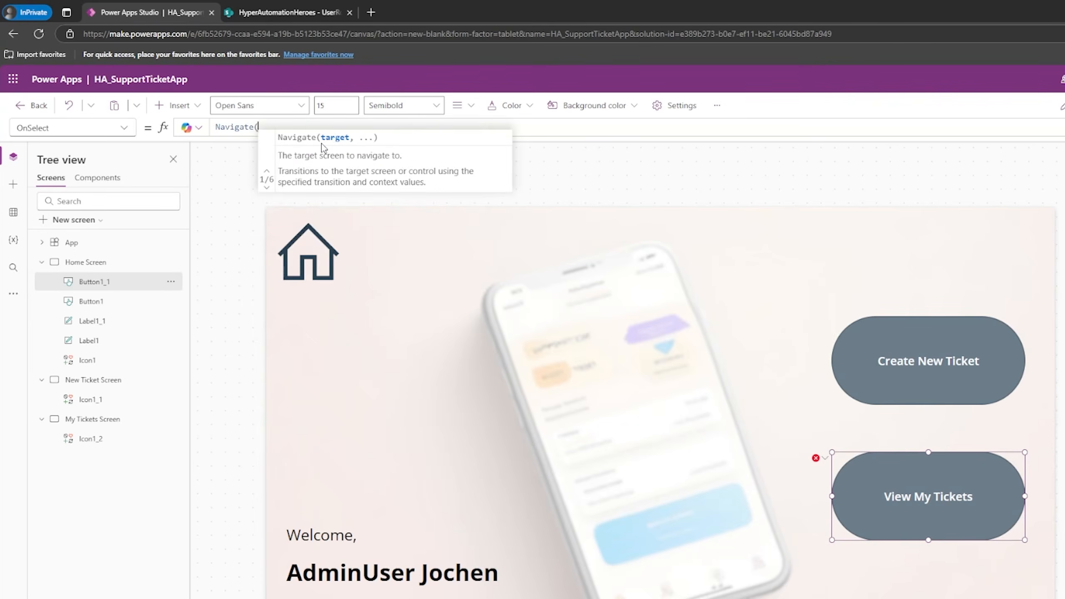
text(My)
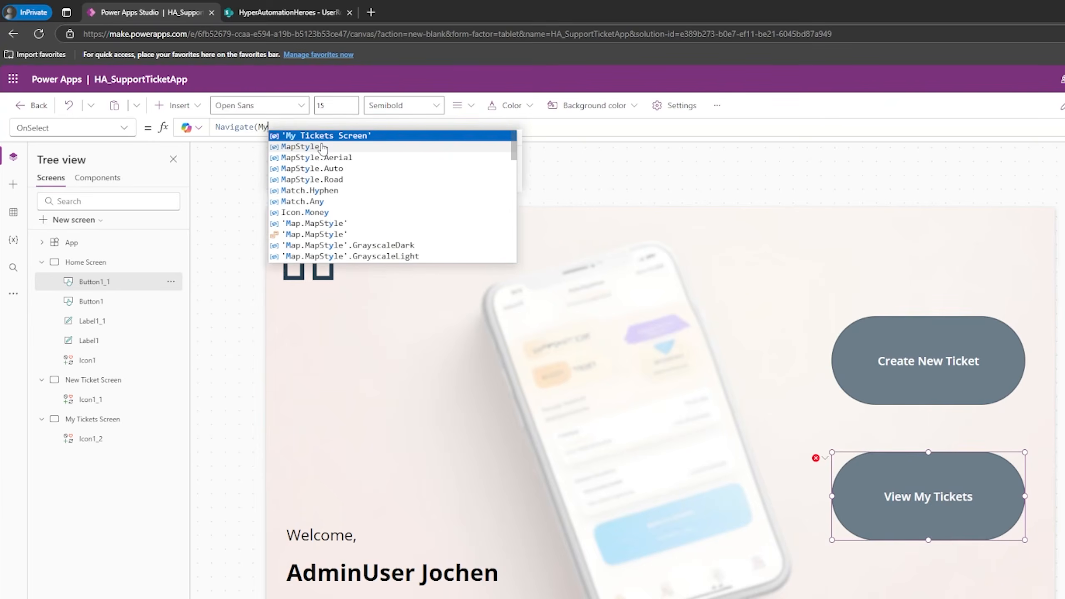
key(Tab)
text())
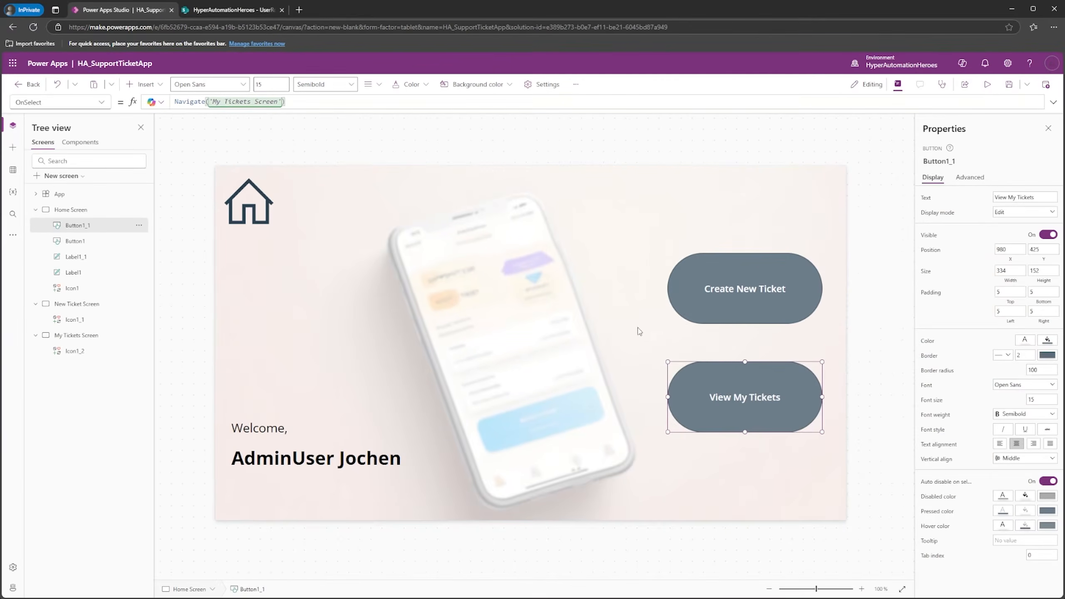
Step: Move the Welcome and user-name labels together slightly lower on the Home Screen, at about X 27, and save the app
click(290, 417)
click(316, 464)
click(314, 424)
shift+click(311, 469)
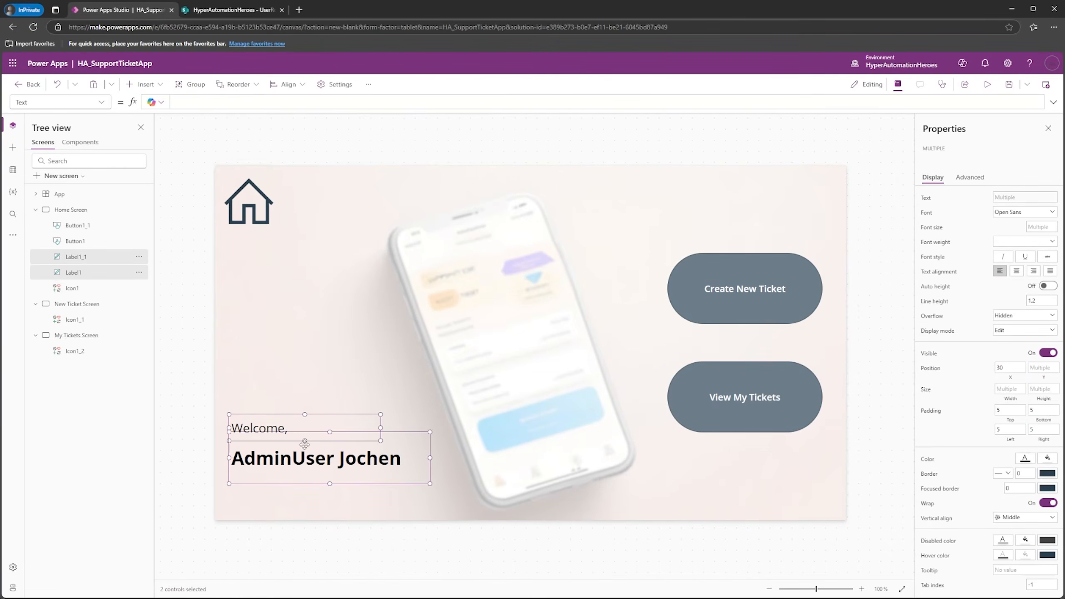
drag(339, 420, 338, 436)
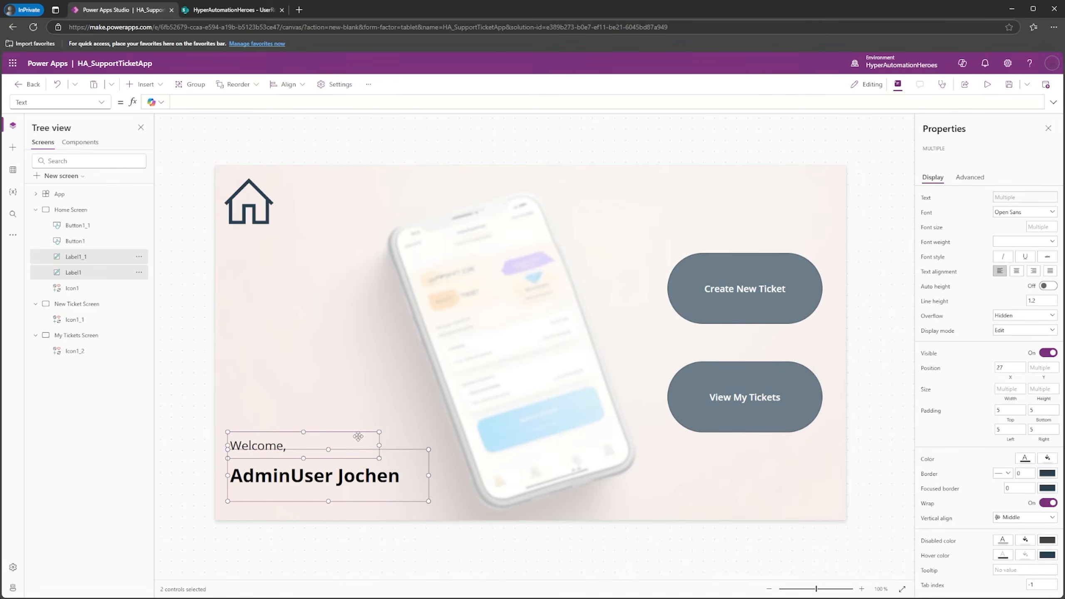
click(887, 349)
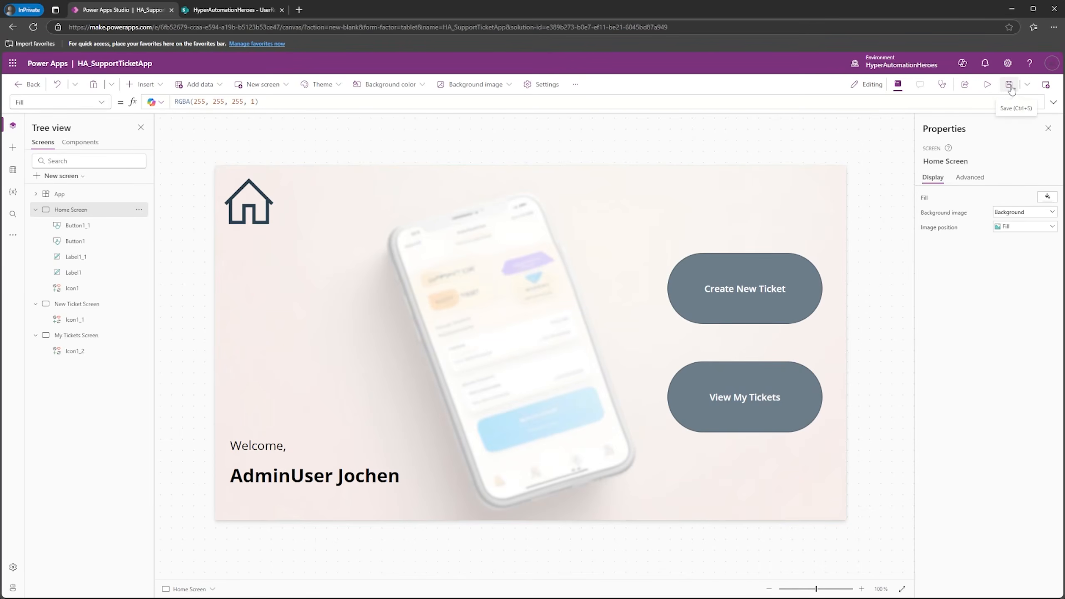
click(1010, 85)
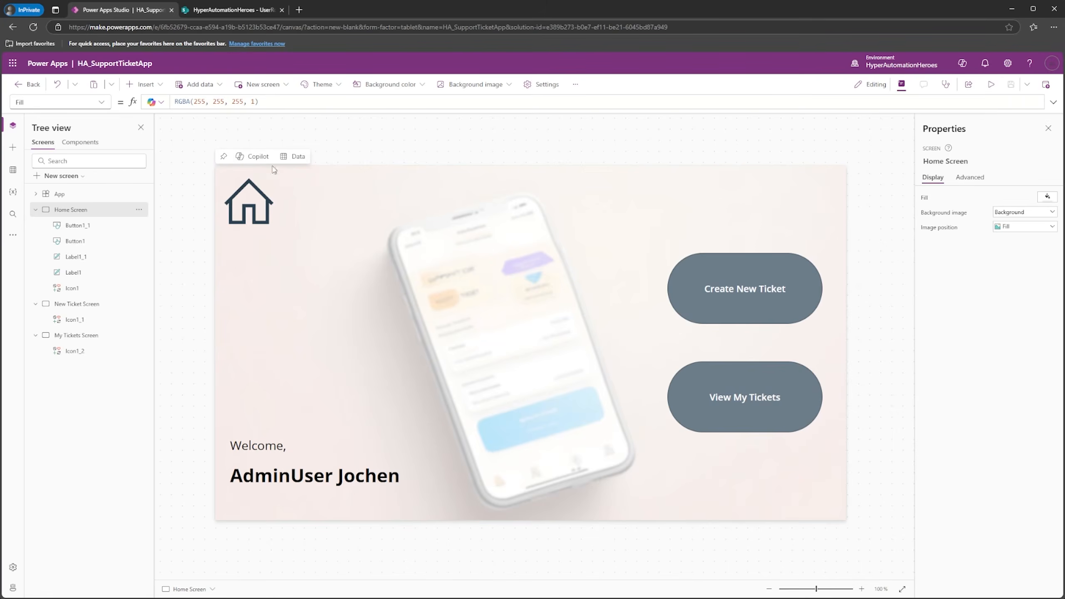
Step: Preview the app and test the Create New Ticket button and the home icon on the New Ticket Screen
click(991, 85)
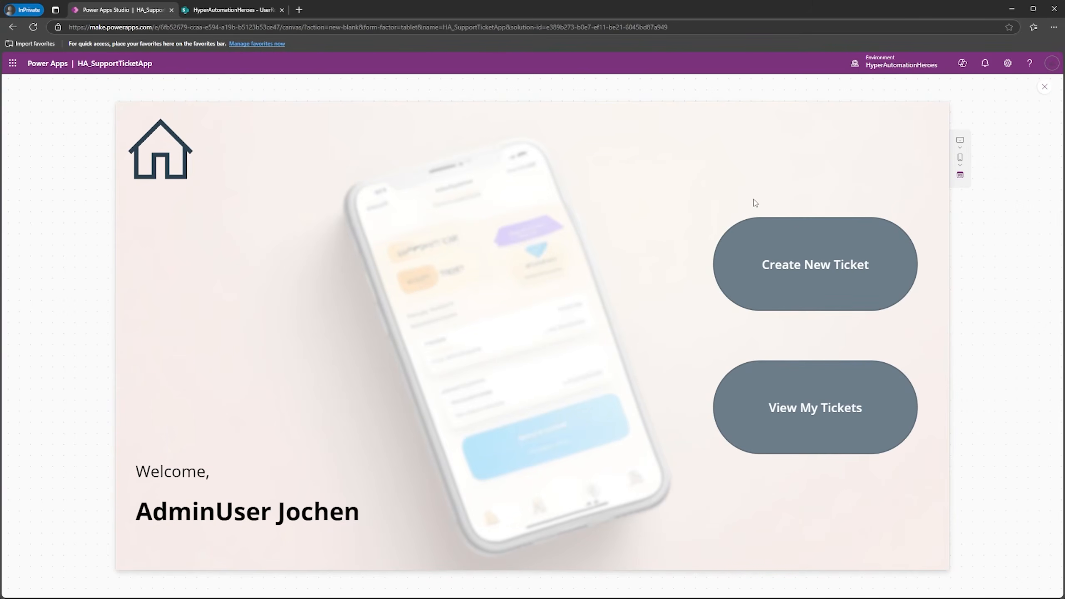
click(794, 246)
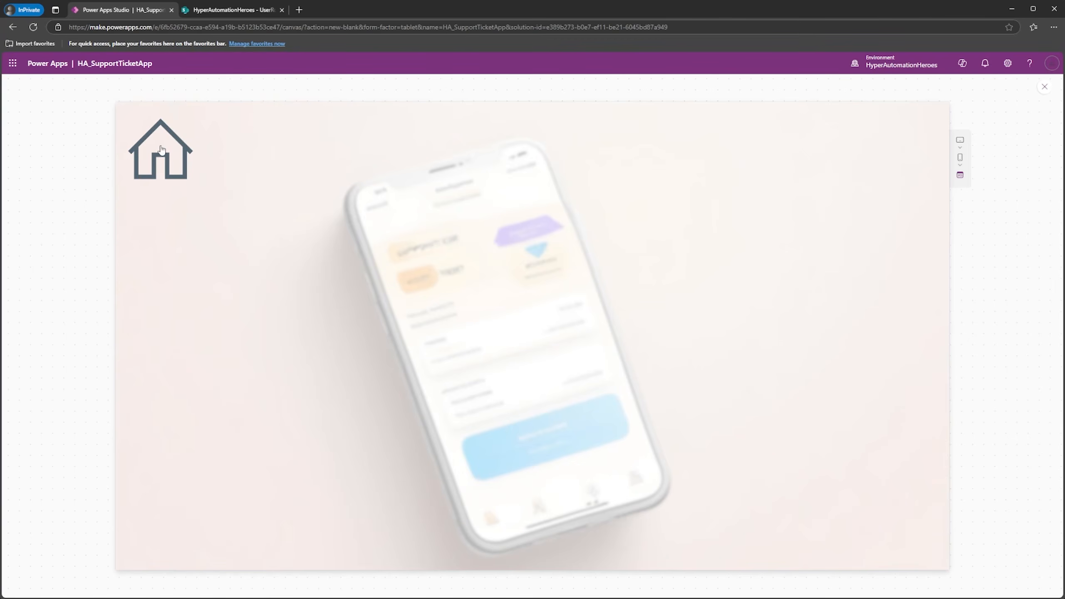
click(172, 163)
click(1044, 87)
click(636, 365)
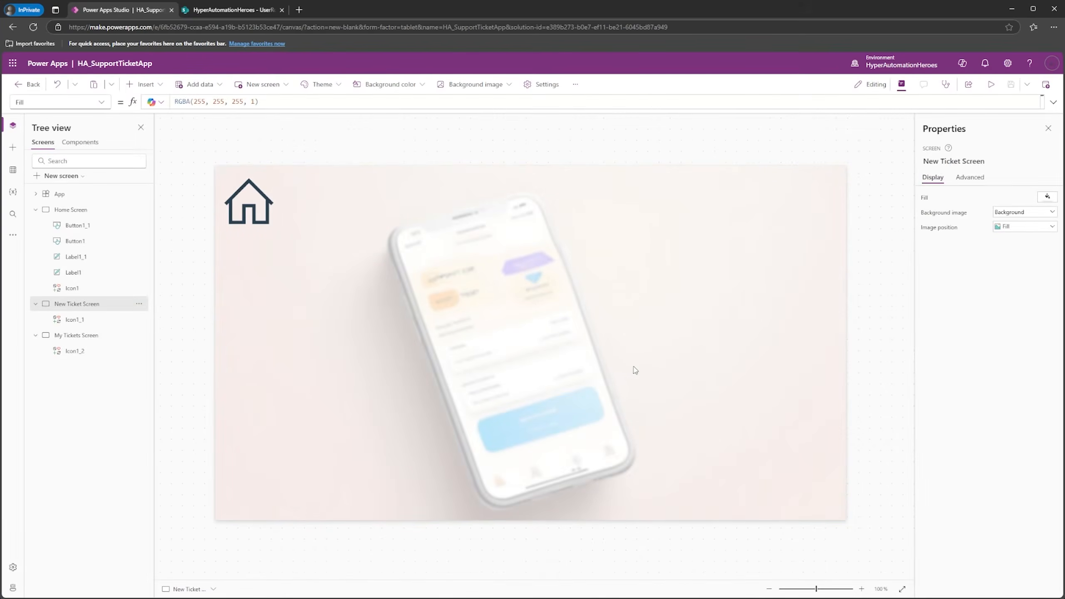
Step: Set the OnSelect formula of the New Ticket Screen's home icon to Navigate('Home Screen')
click(251, 203)
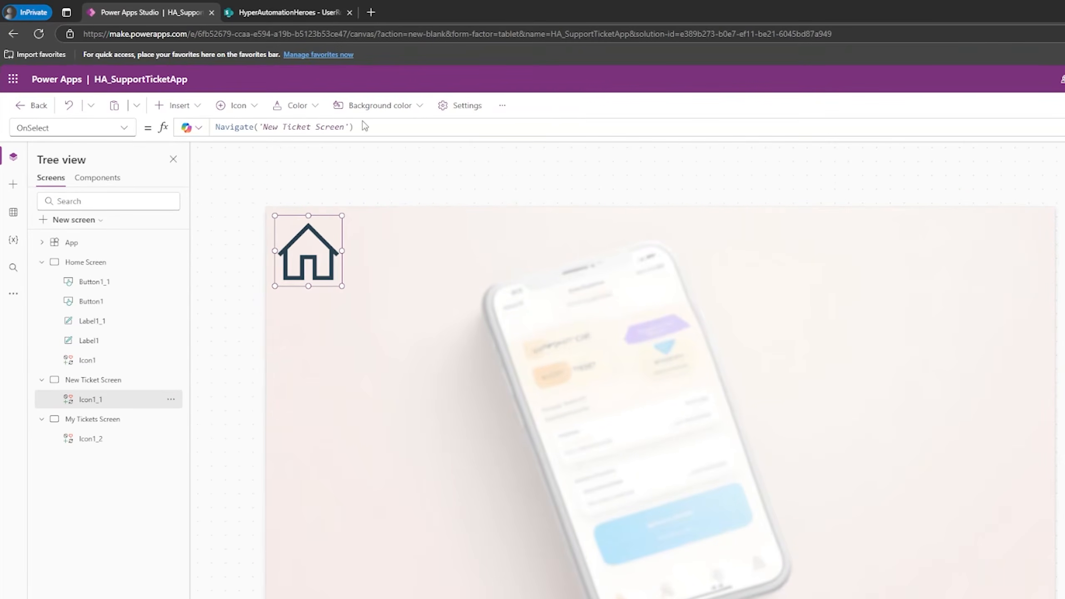
drag(347, 130, 263, 127)
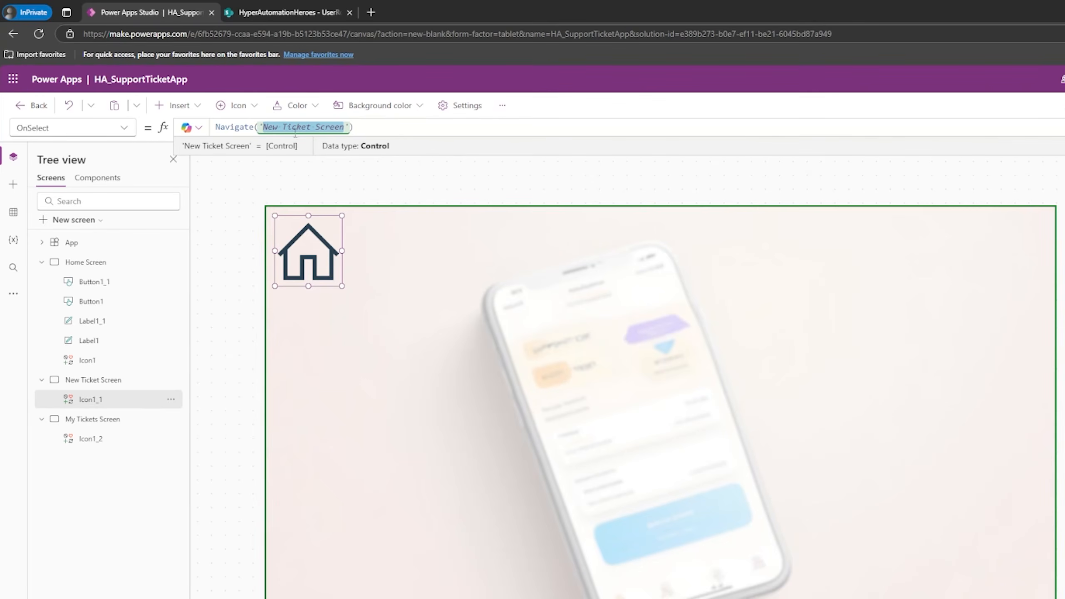
text('Home)
click(338, 132)
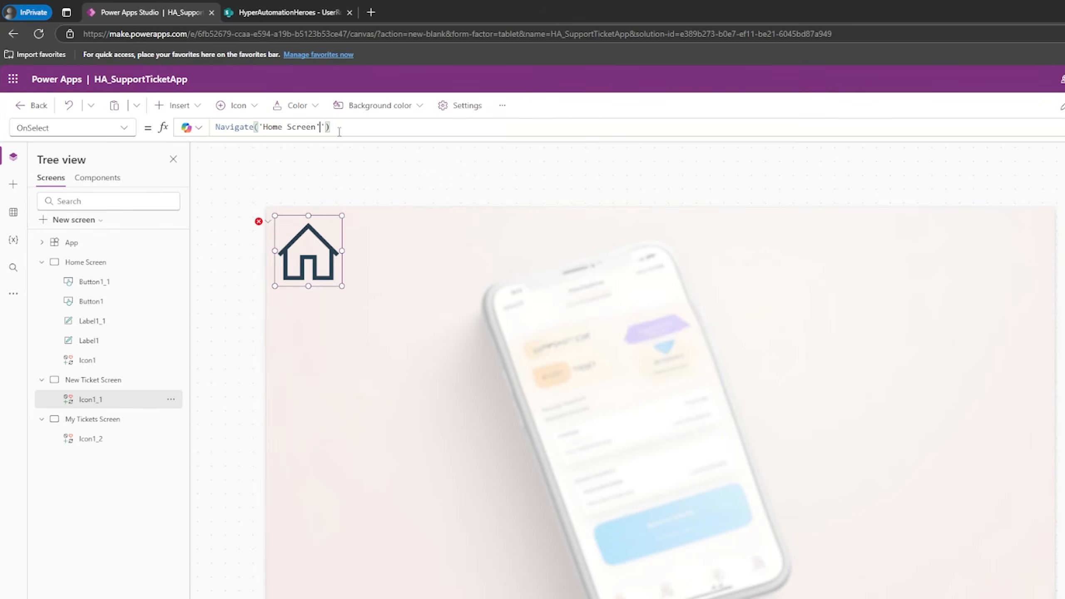
key(BackSpace)
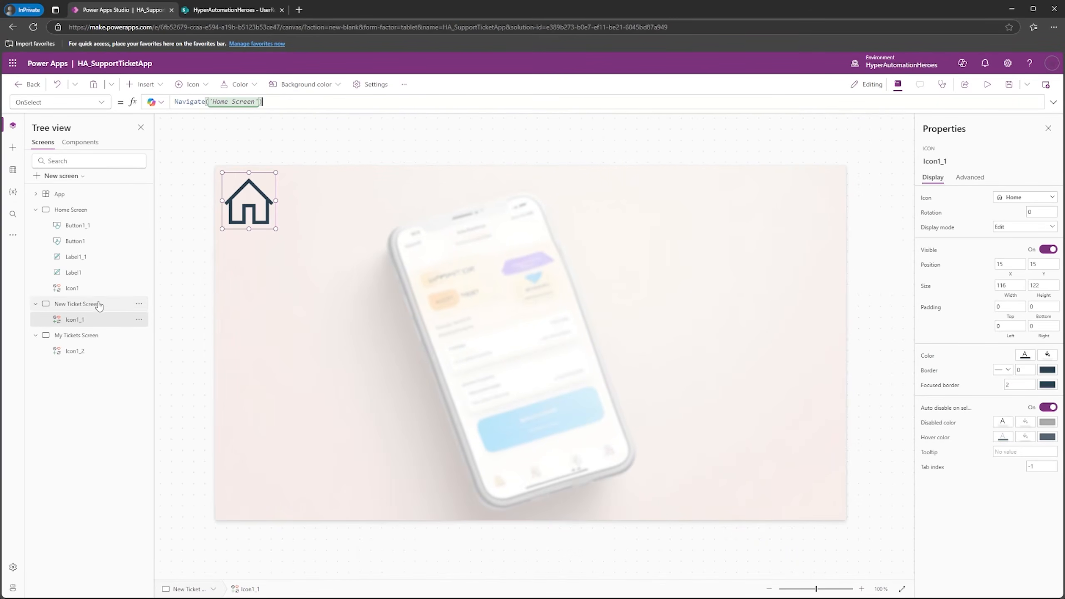
Step: Set the OnSelect formula of the My Tickets Screen's home icon to Navigate('Home Screen')
click(89, 336)
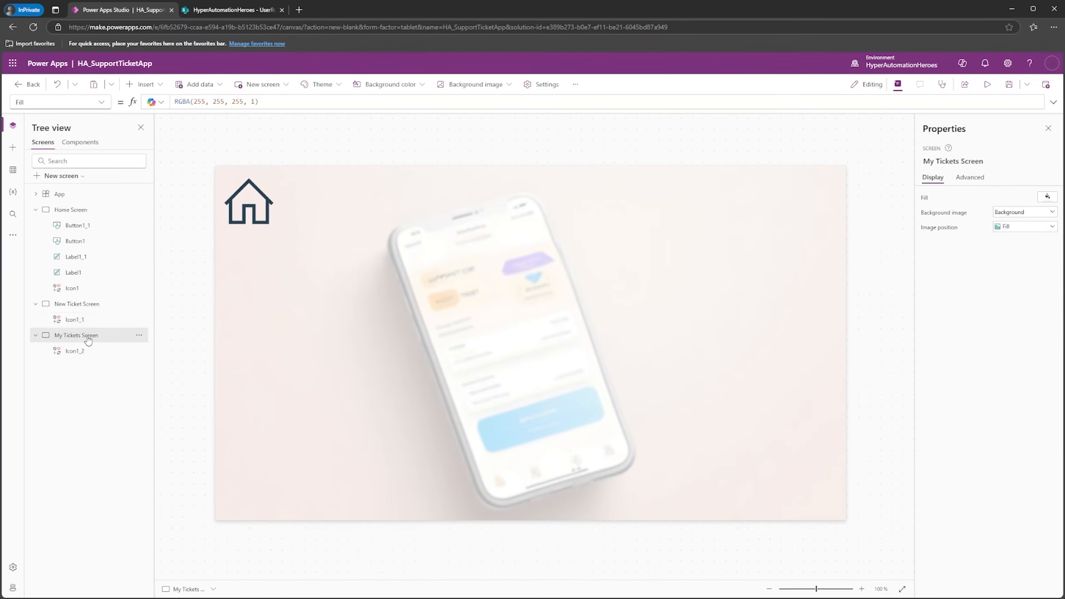
click(246, 192)
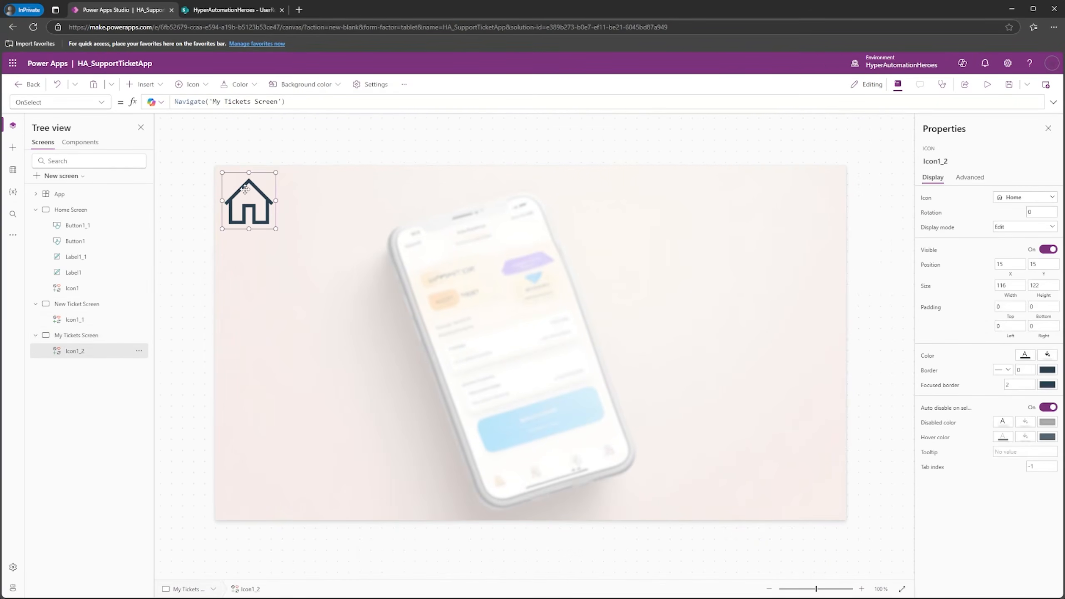
click(289, 100)
text(Home)
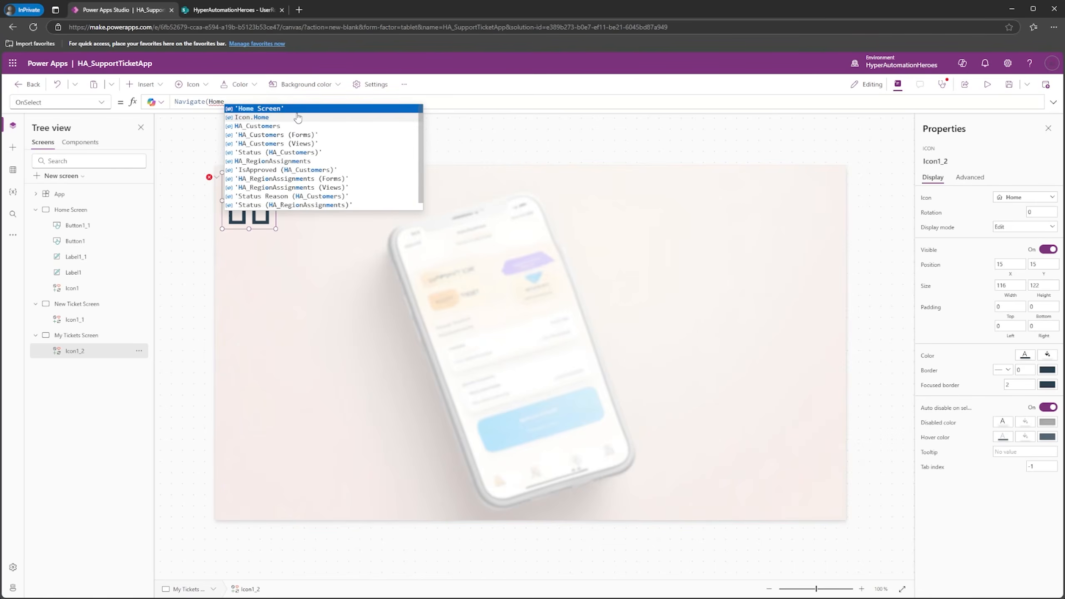
click(268, 108)
text())
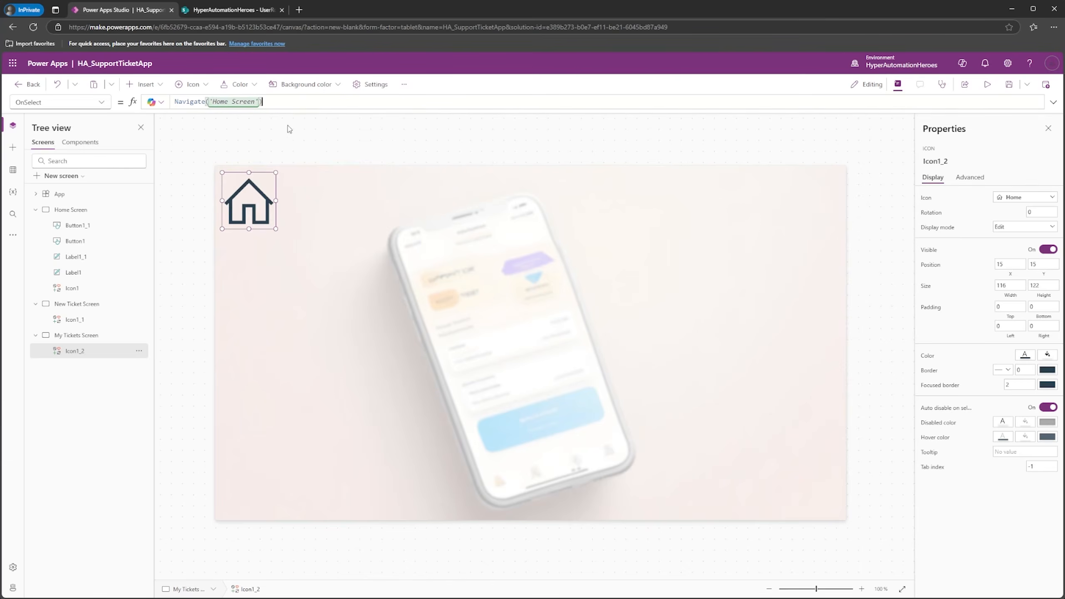
Step: Preview the app from the Home Screen and test both ticket buttons and the home icons on their target screens
click(79, 210)
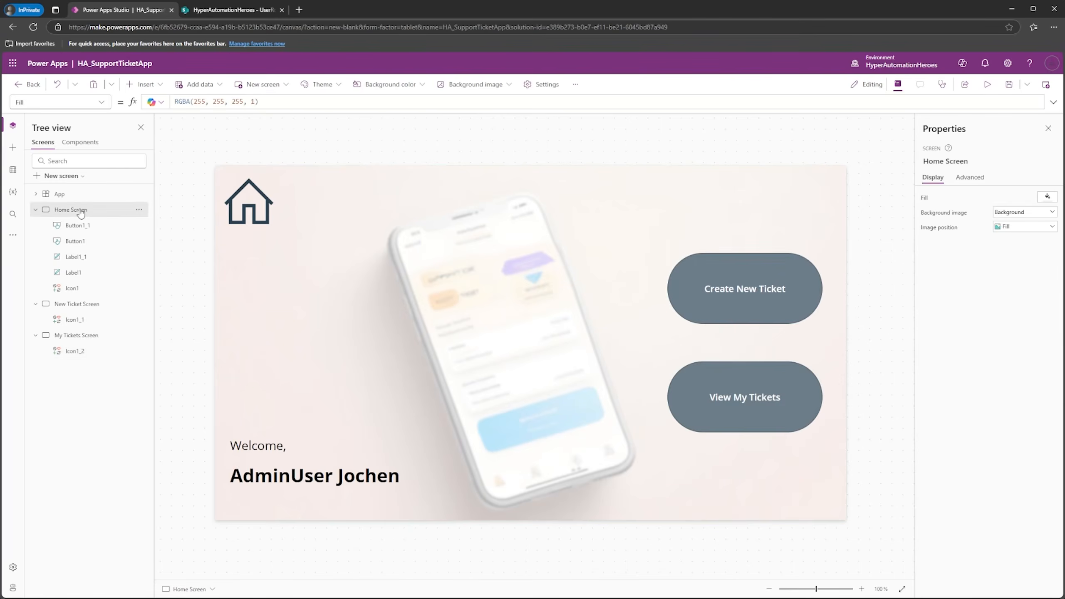
click(987, 84)
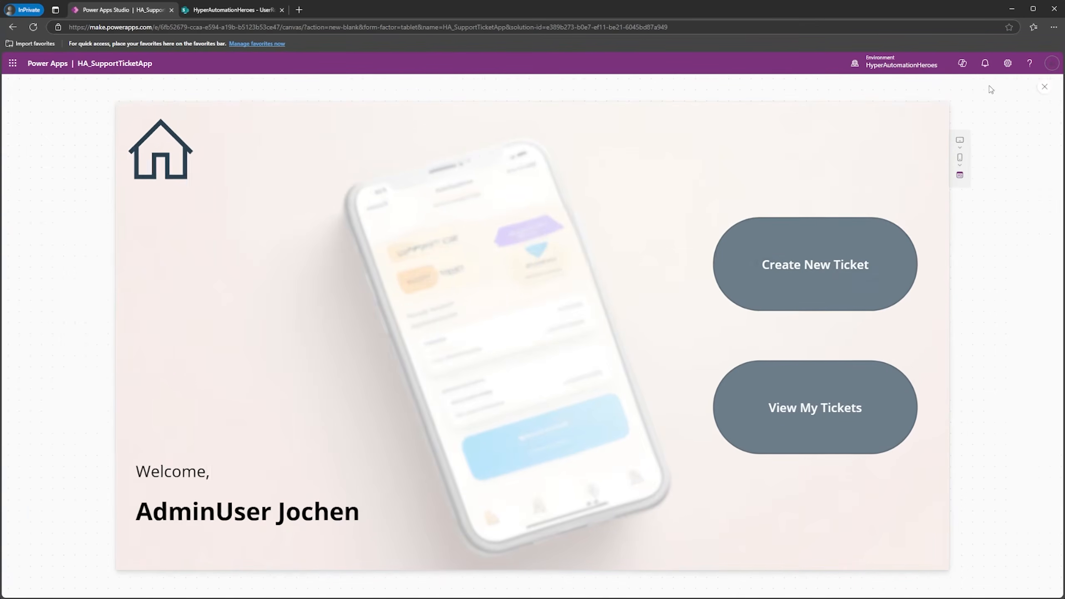
click(801, 251)
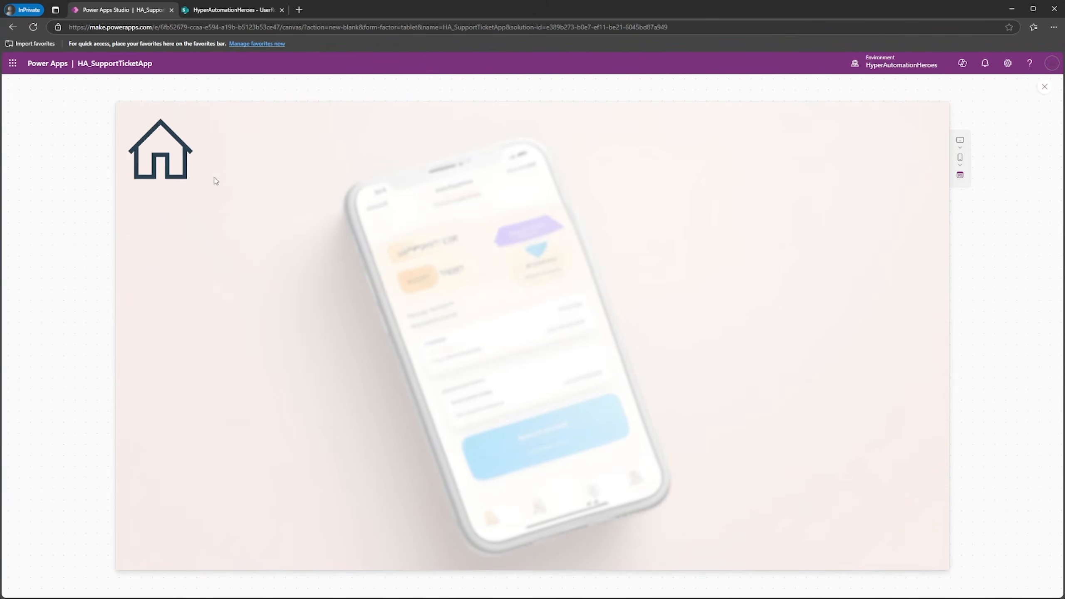
click(160, 153)
click(779, 393)
click(177, 165)
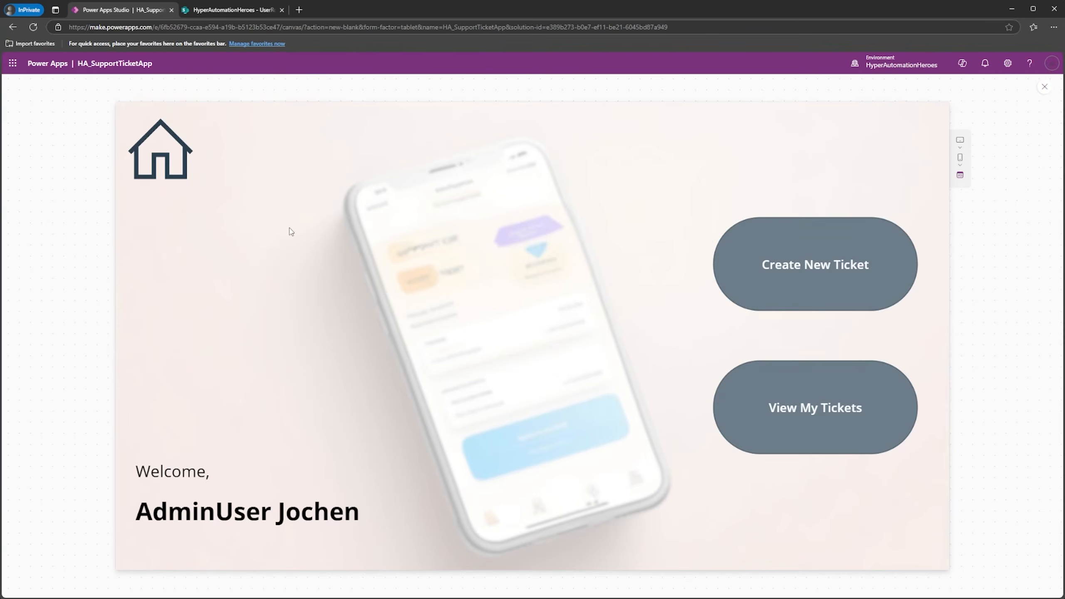
click(1044, 87)
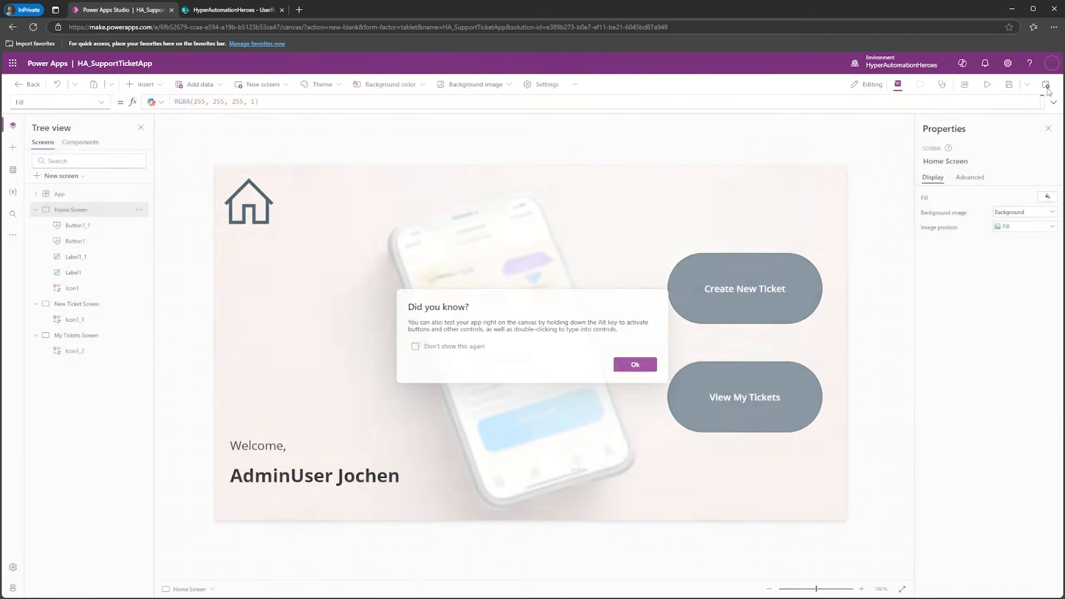
click(635, 365)
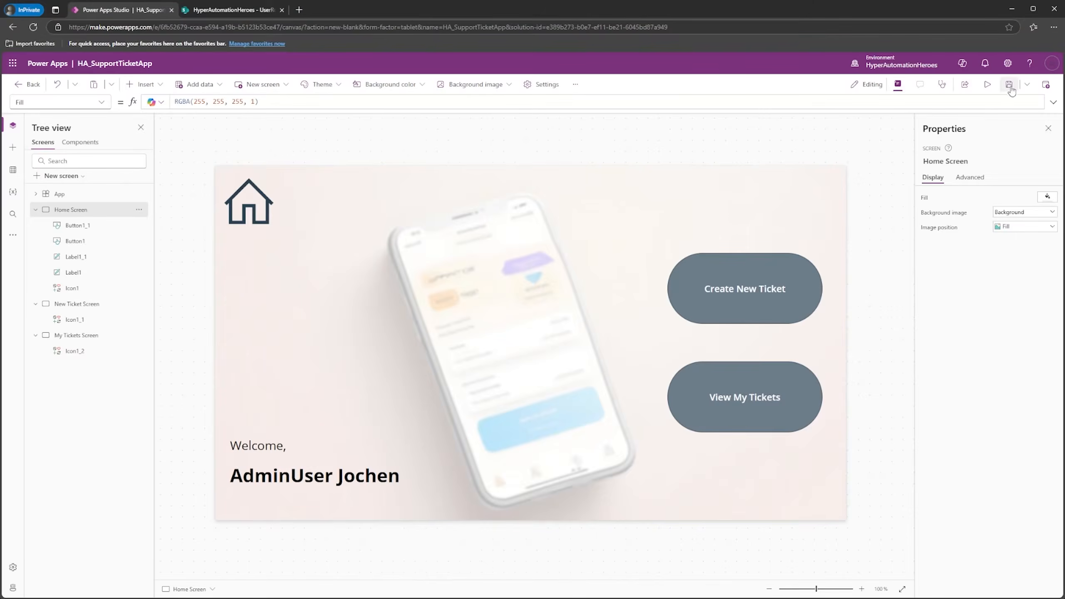
Step: Save the app without publishing it and leave the app editor
click(1010, 86)
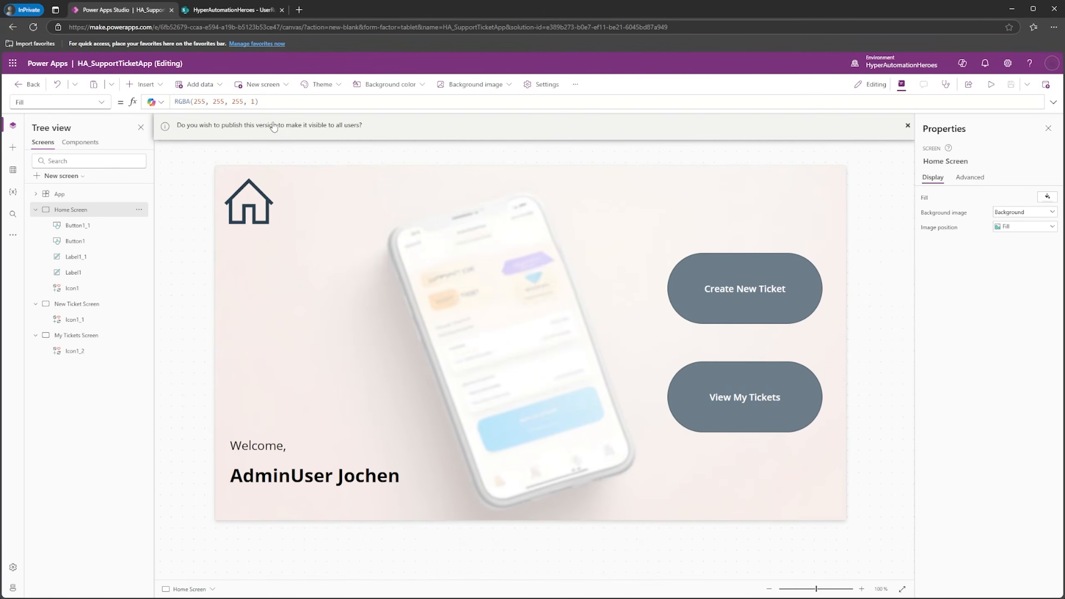
click(907, 125)
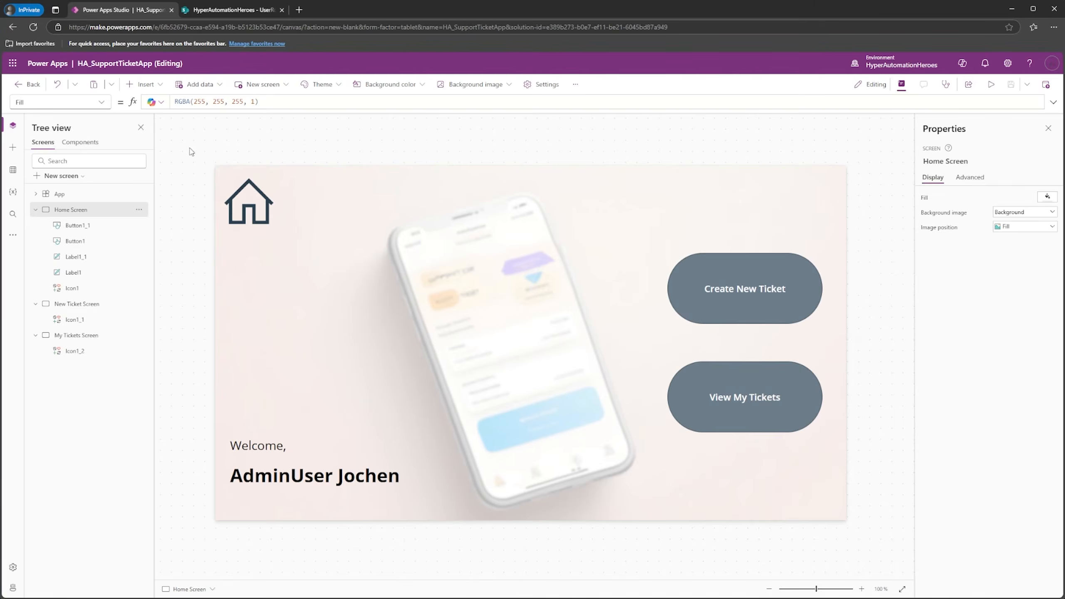
click(29, 86)
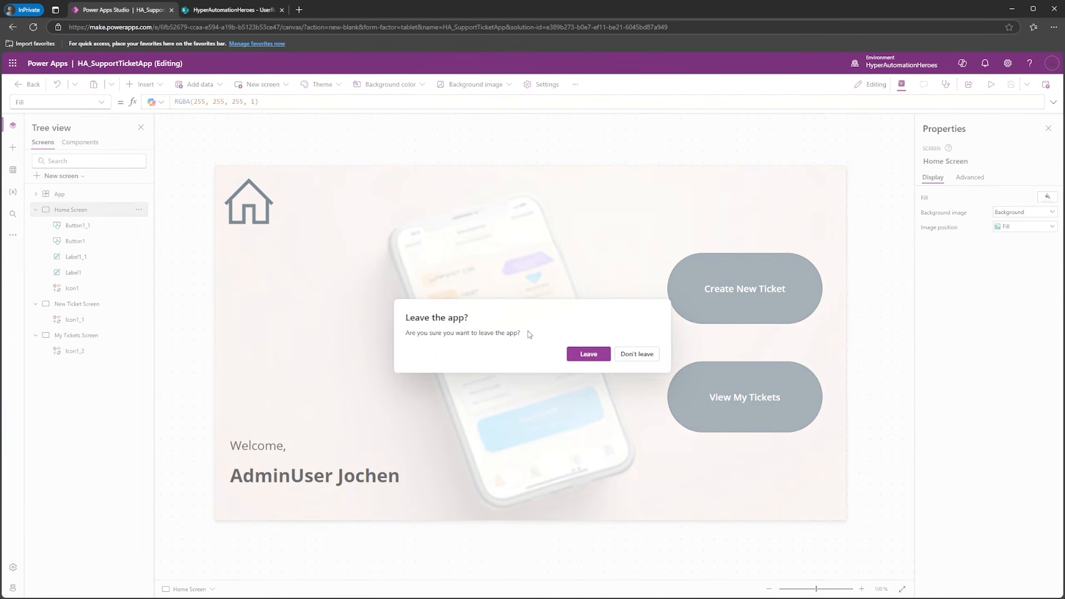
click(590, 354)
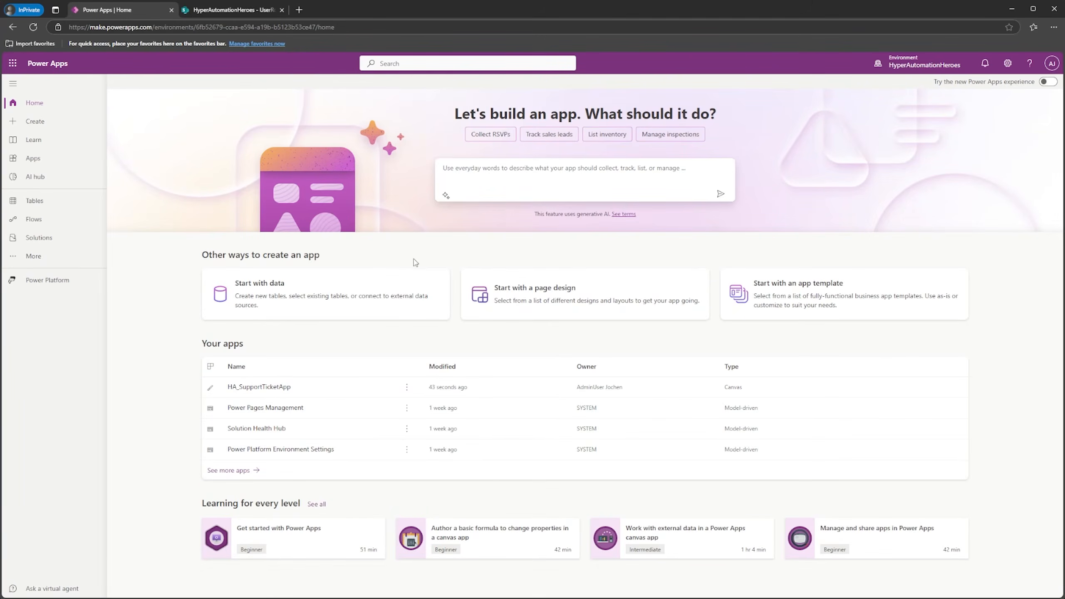
Step: Open the Ticket HUB solution and show its apps
click(32, 237)
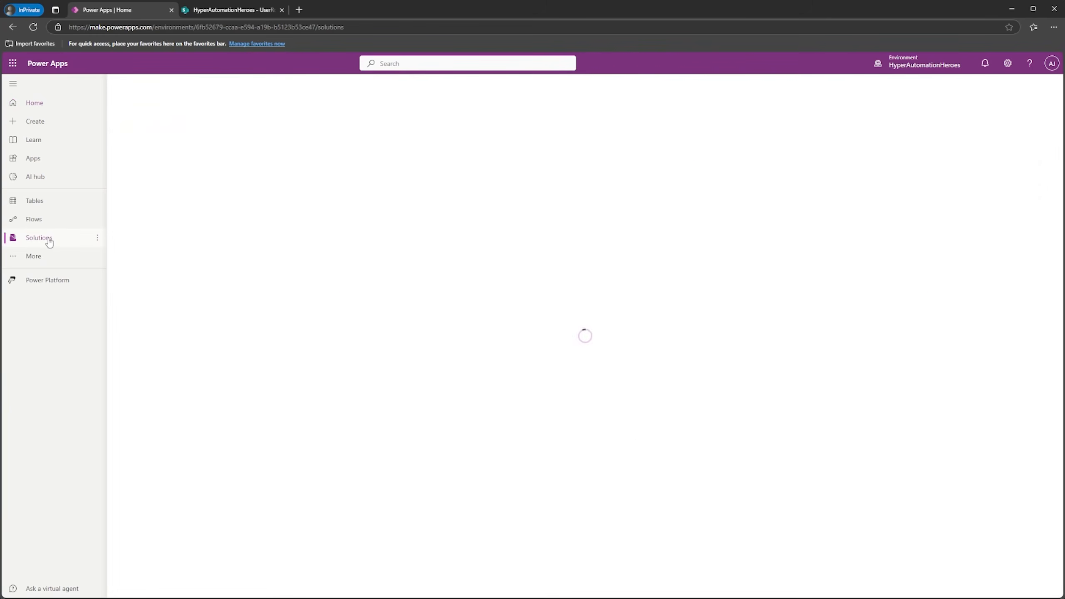
click(163, 275)
click(151, 172)
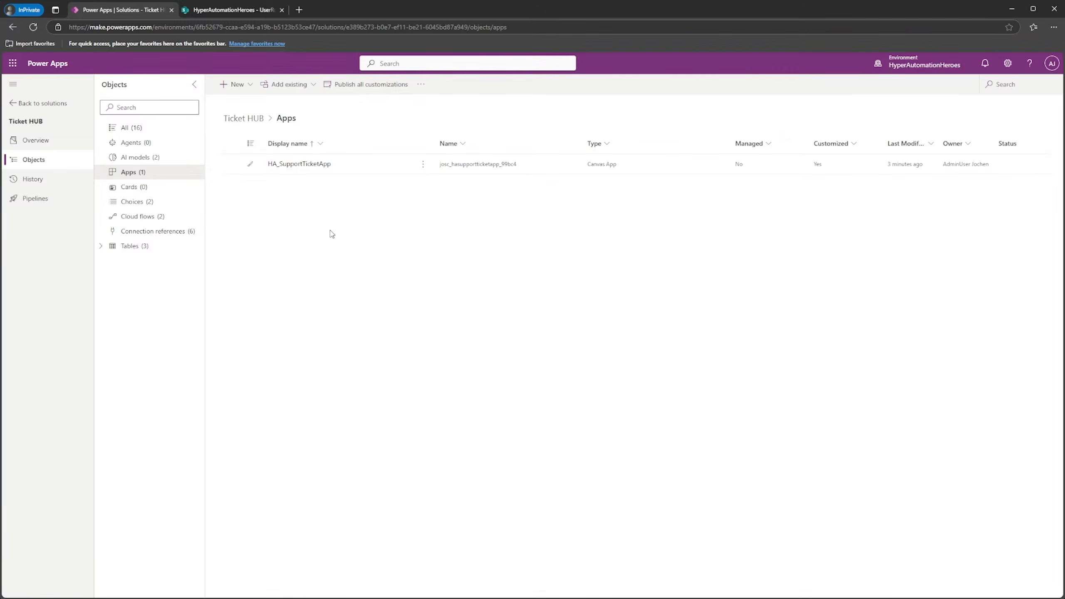
Step: Create an instant cloud flow named HA_NewTicketSendEmailFlow in the solution, triggered by When Power Apps calls a flow (V2)
click(235, 84)
mouse_move(254, 142)
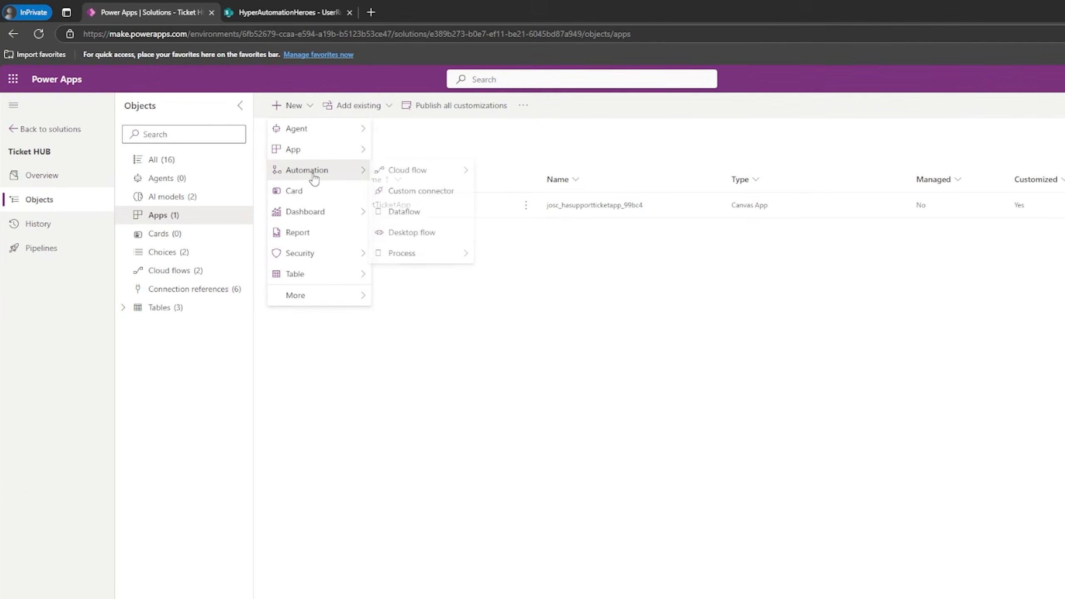
mouse_move(416, 171)
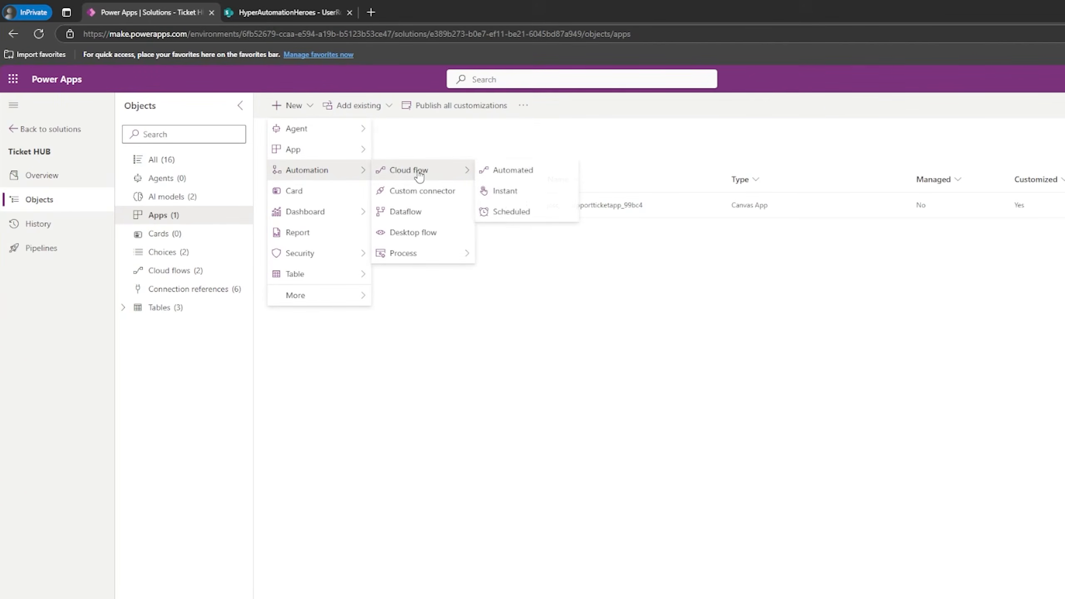
click(513, 191)
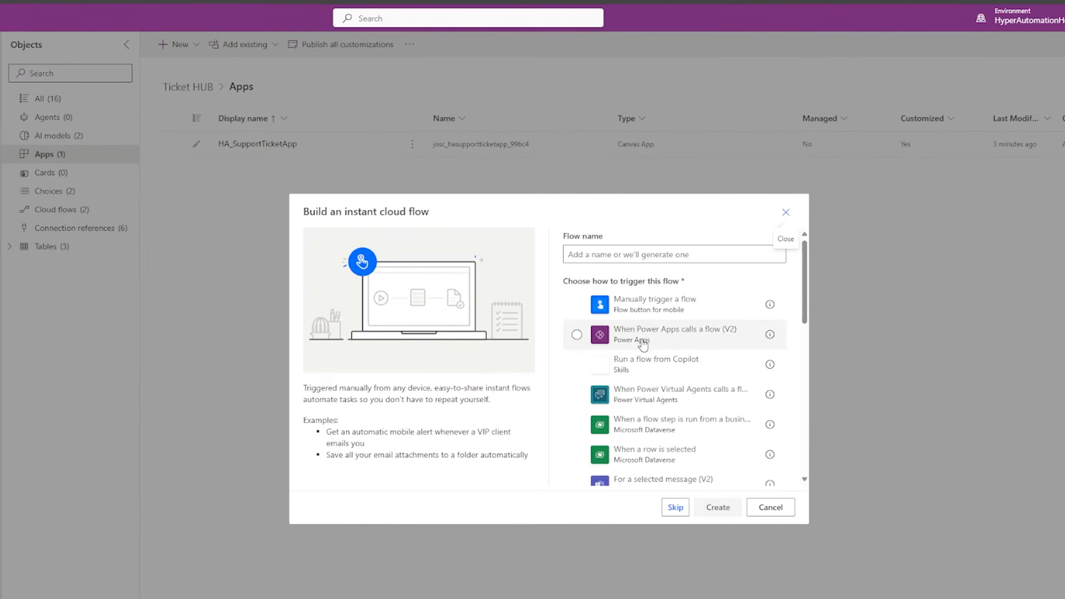
click(751, 401)
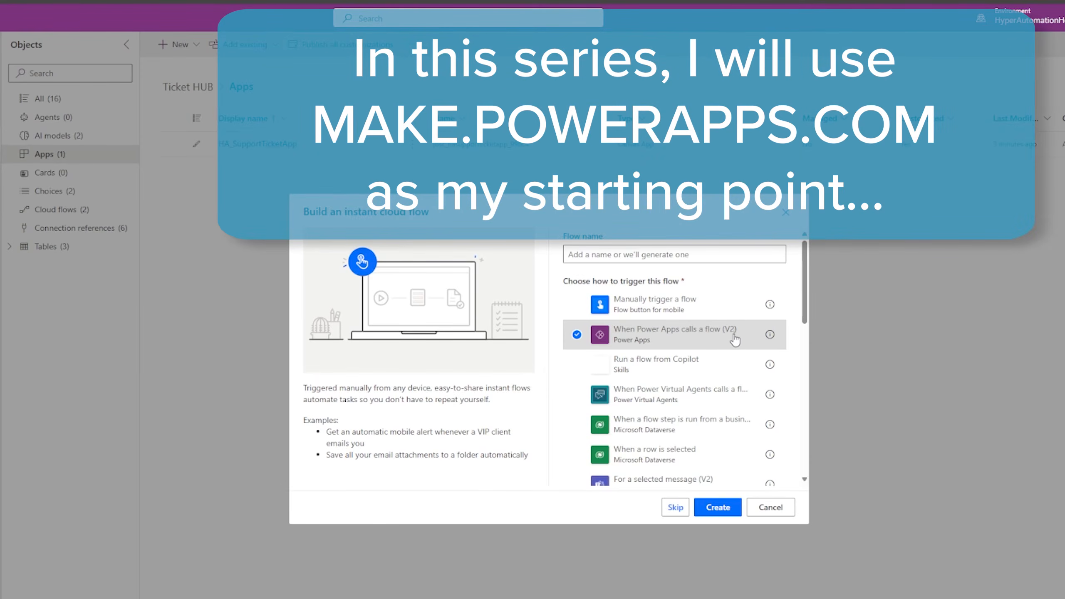
click(620, 256)
text(HA_)
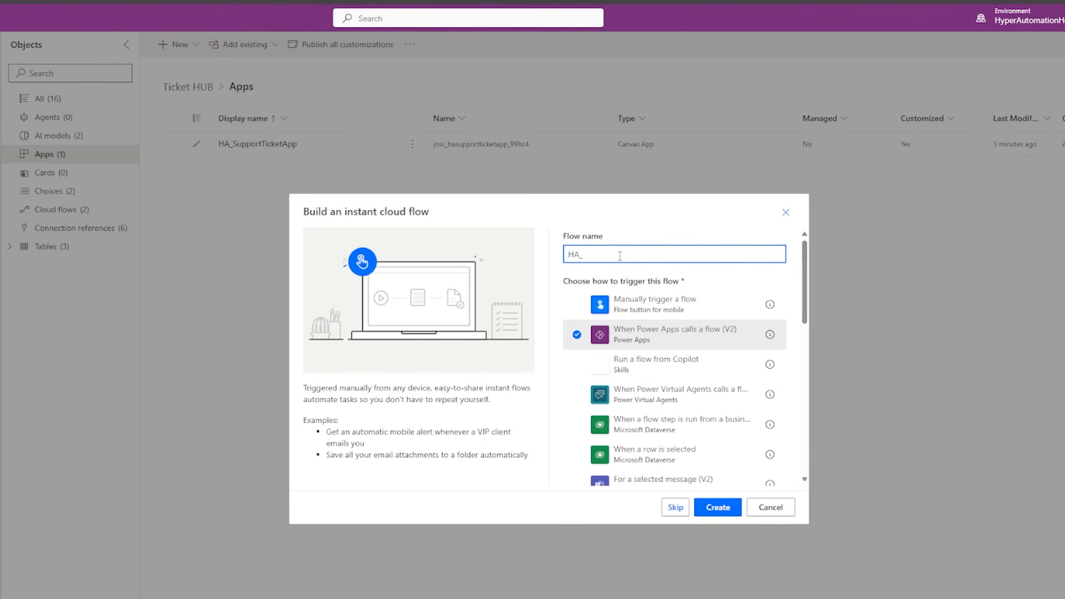
text(NewTicketSendEmailFlow)
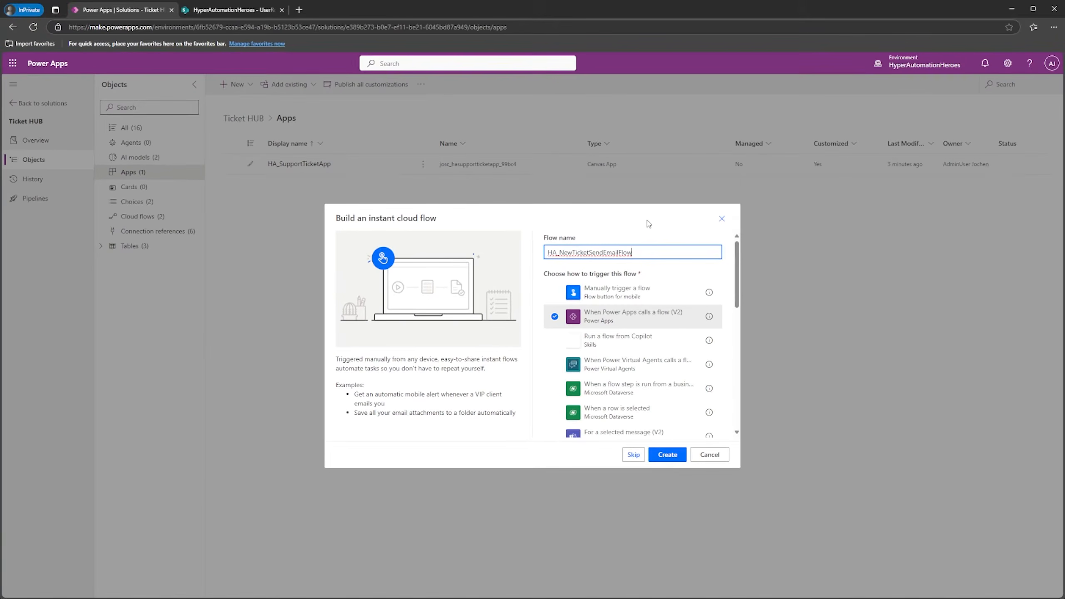
click(669, 456)
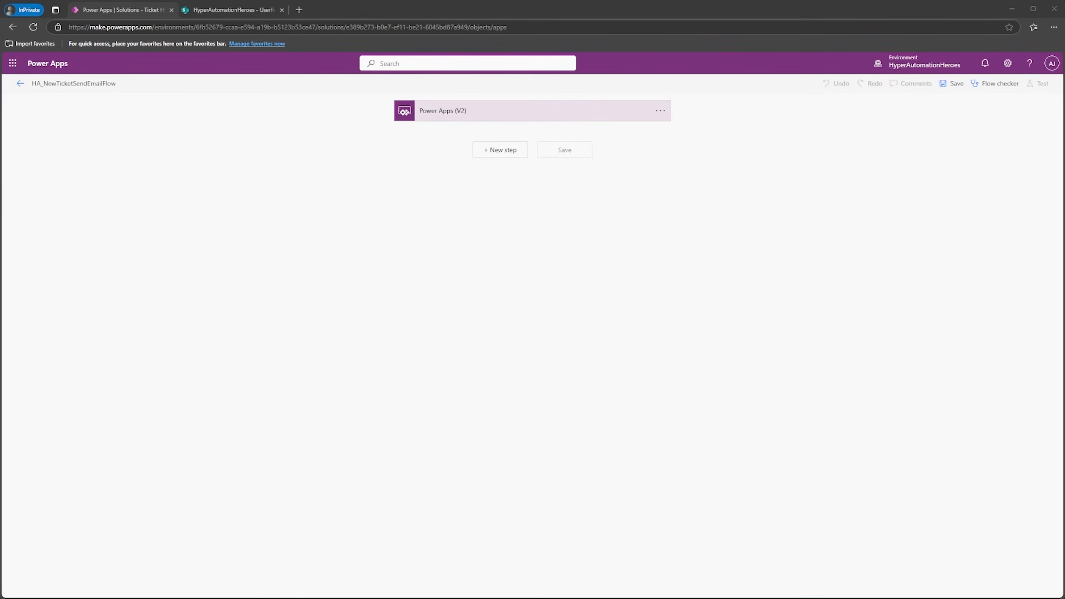
Step: Add a text input named EngineerEmail to the Power Apps (V2) trigger
click(444, 112)
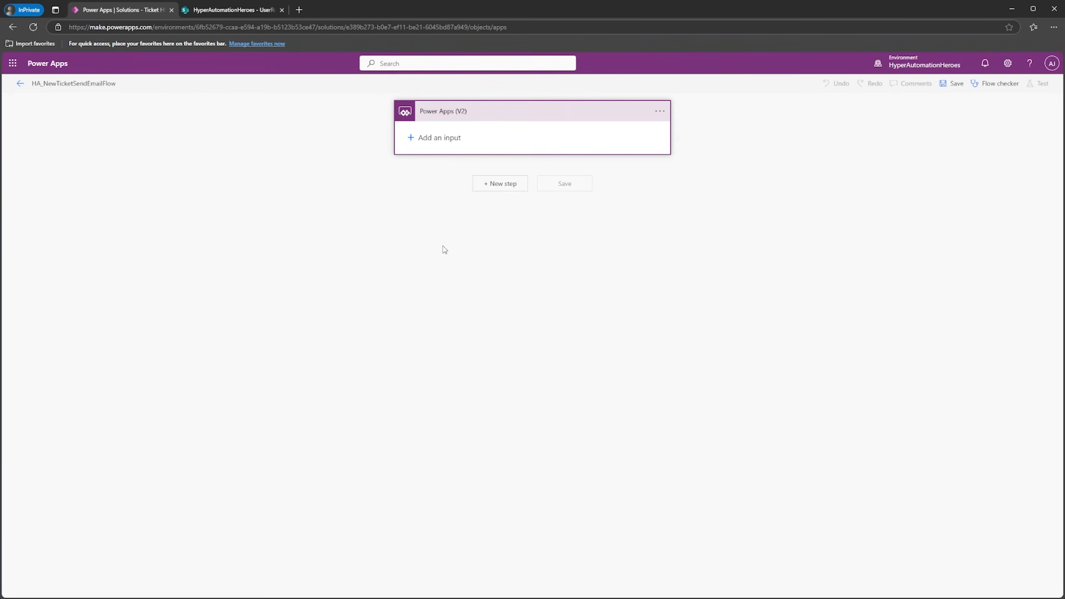
click(422, 139)
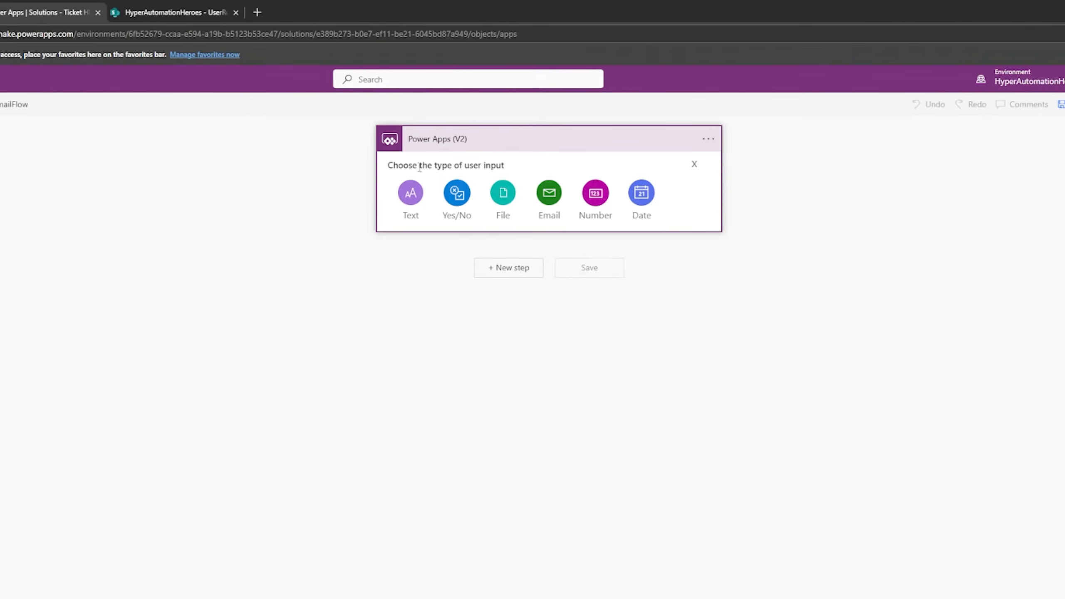
click(413, 196)
double_click(458, 163)
text(E)
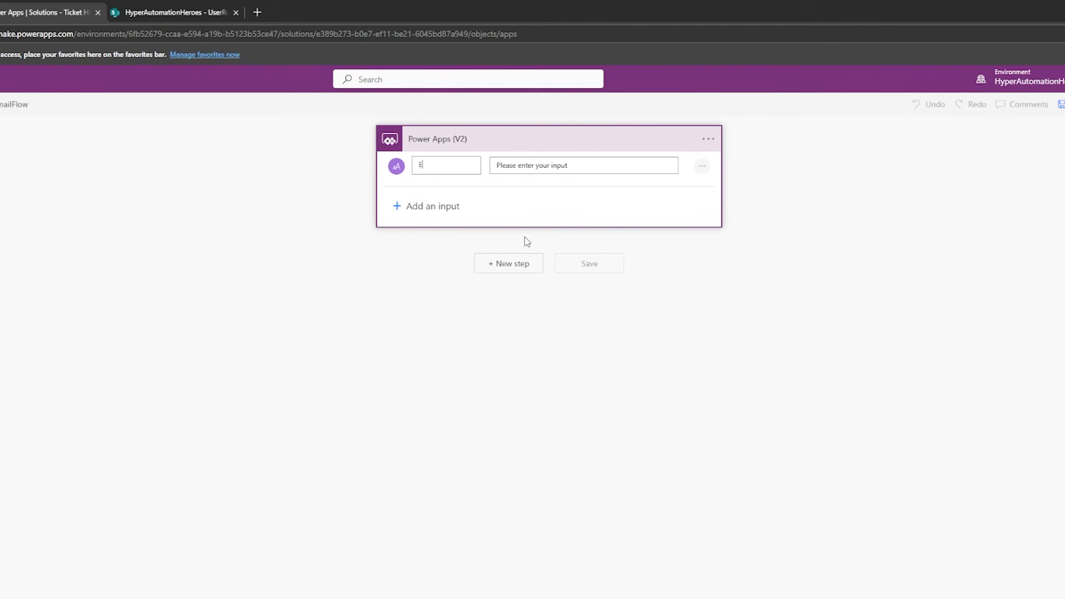
text(ngineerEmail)
click(587, 165)
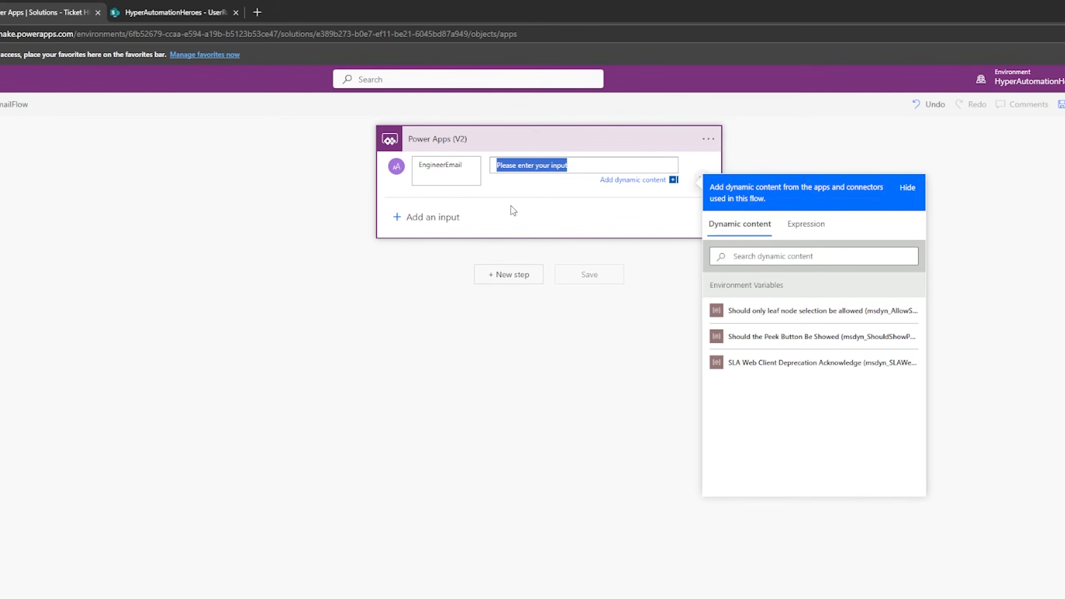
click(522, 195)
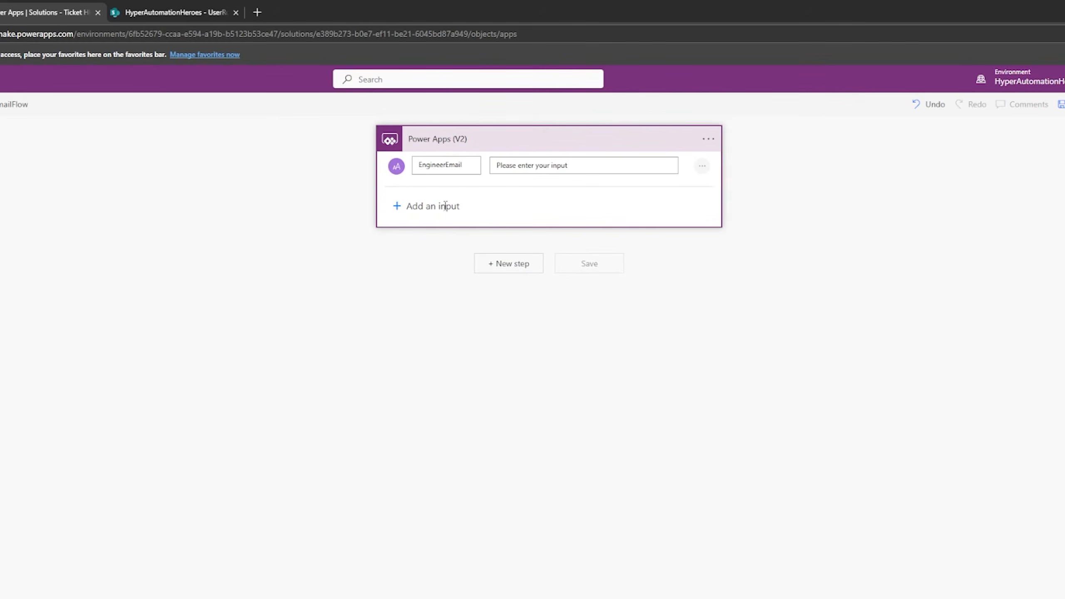
Step: Add two more text inputs to the Power Apps (V2) trigger, named CustomerName and TicketDescription
click(454, 212)
click(415, 228)
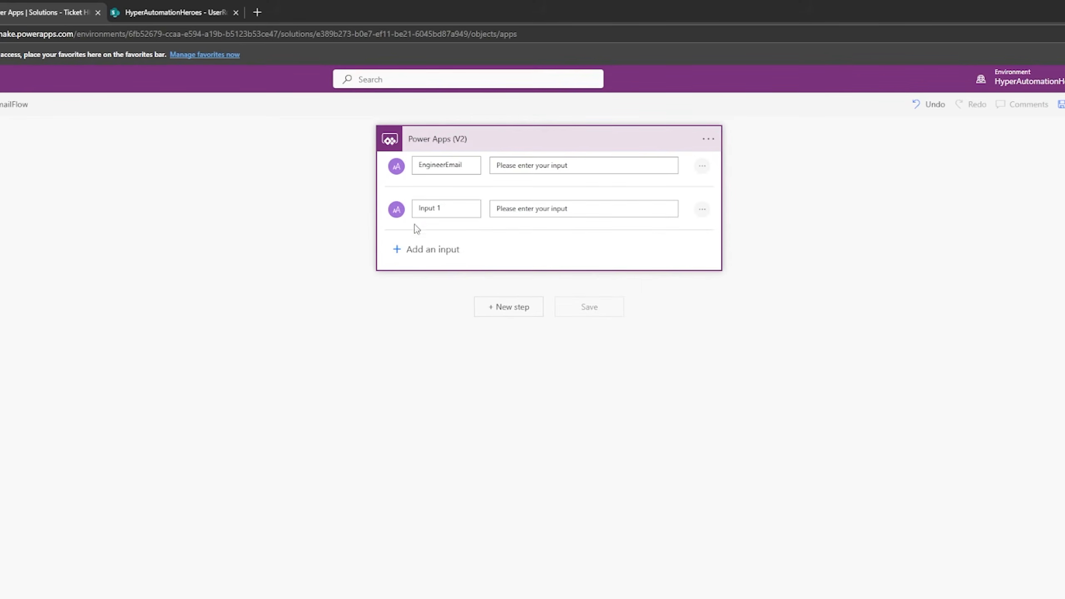
drag(474, 209, 389, 212)
text(CustomerName)
click(397, 250)
click(411, 271)
drag(418, 254, 442, 259)
text(TicketDescription)
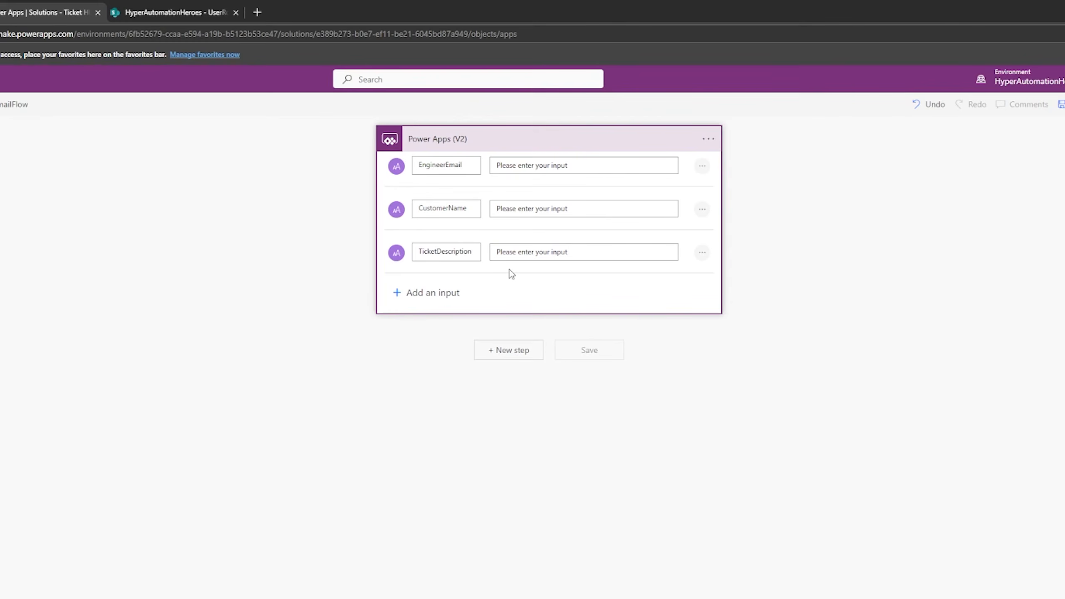
Step: Add a fourth text input named TicketNumber to the Power Apps (V2) trigger
click(396, 292)
click(408, 319)
text(Ticke)
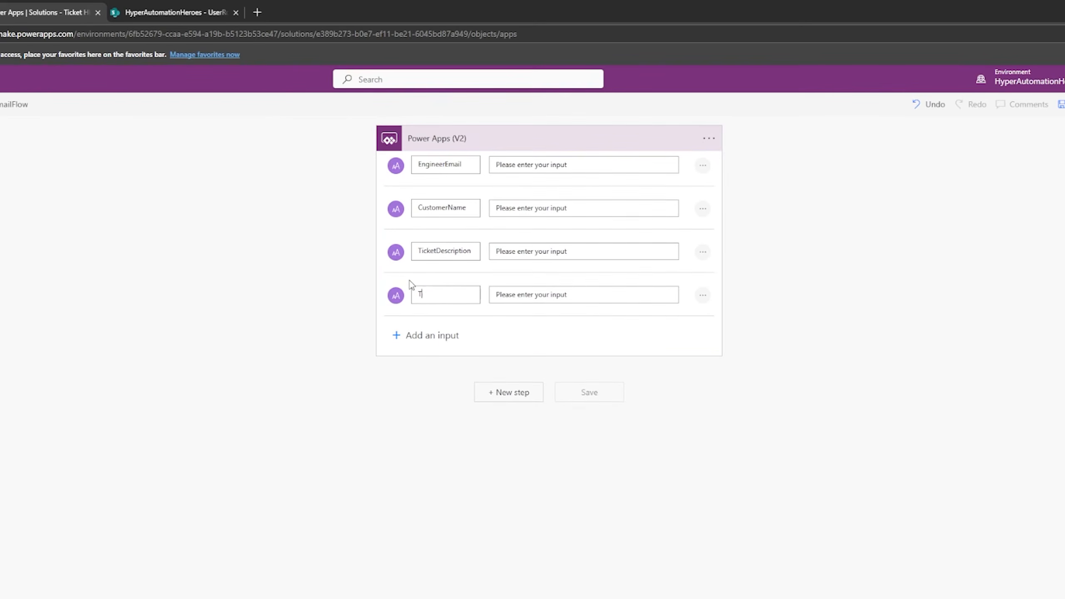
text(tNumber)
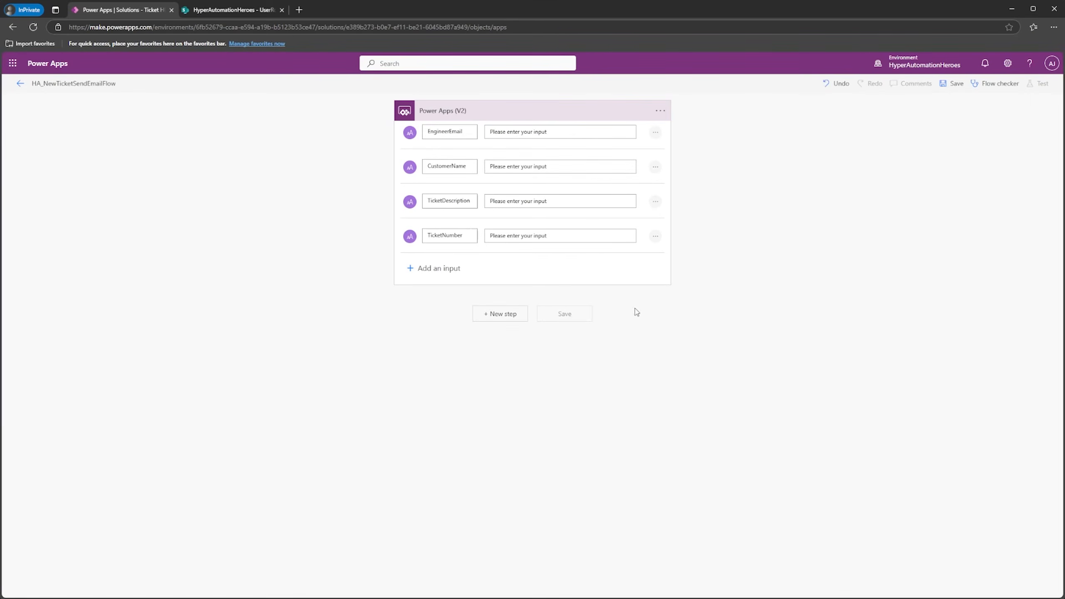
Step: Add the Office 365 Outlook action Send an email (V2) after the trigger
click(503, 321)
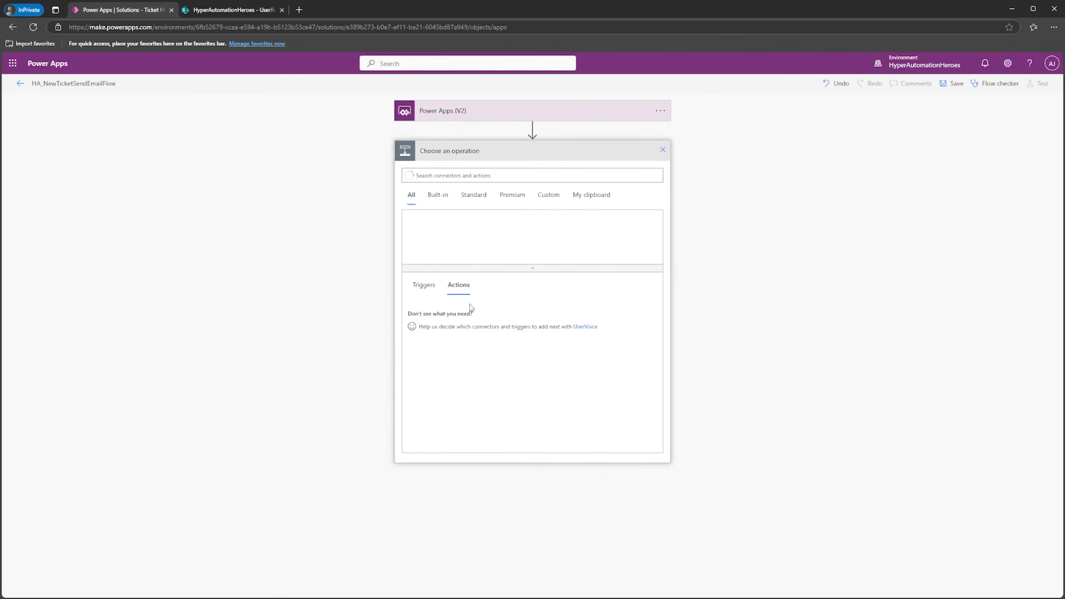
click(465, 176)
text(send email)
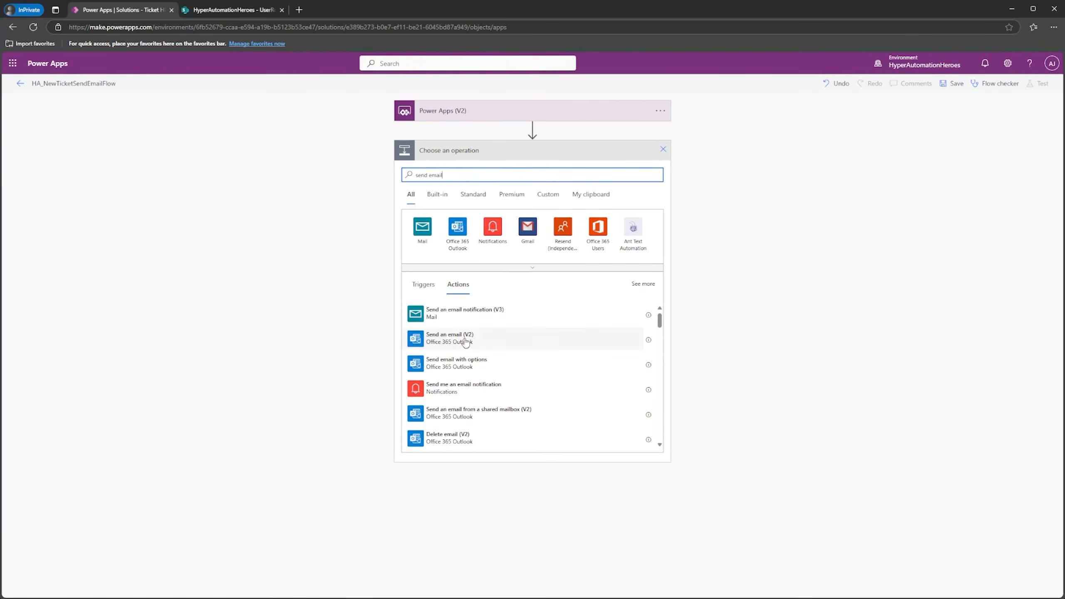
click(460, 342)
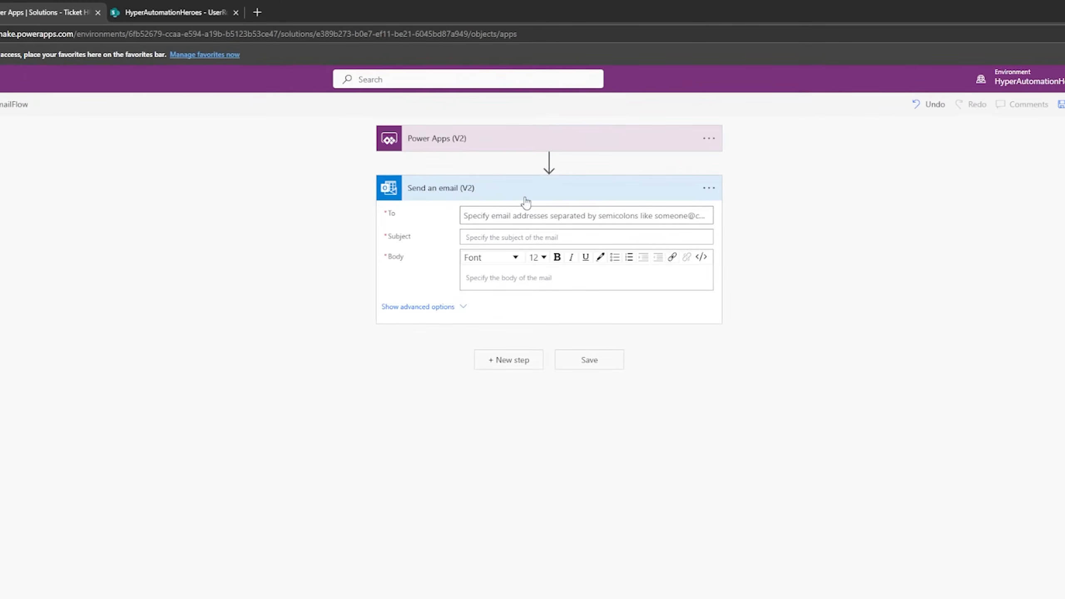
Step: Address the email to the trigger's EngineerEmail dynamic content and set its subject to "New ticket assigned to you"
click(476, 145)
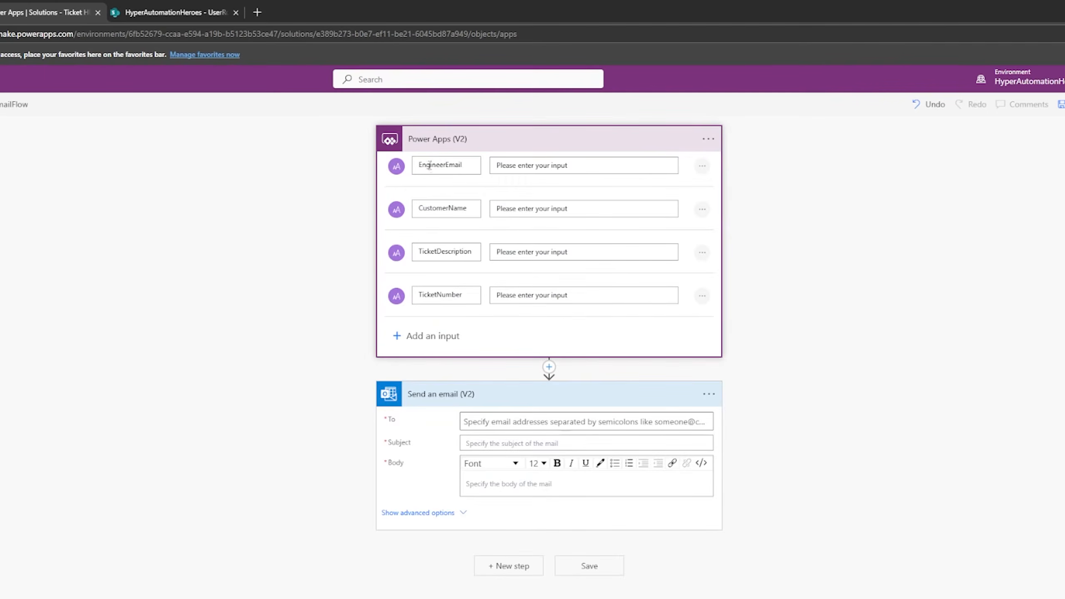
click(484, 342)
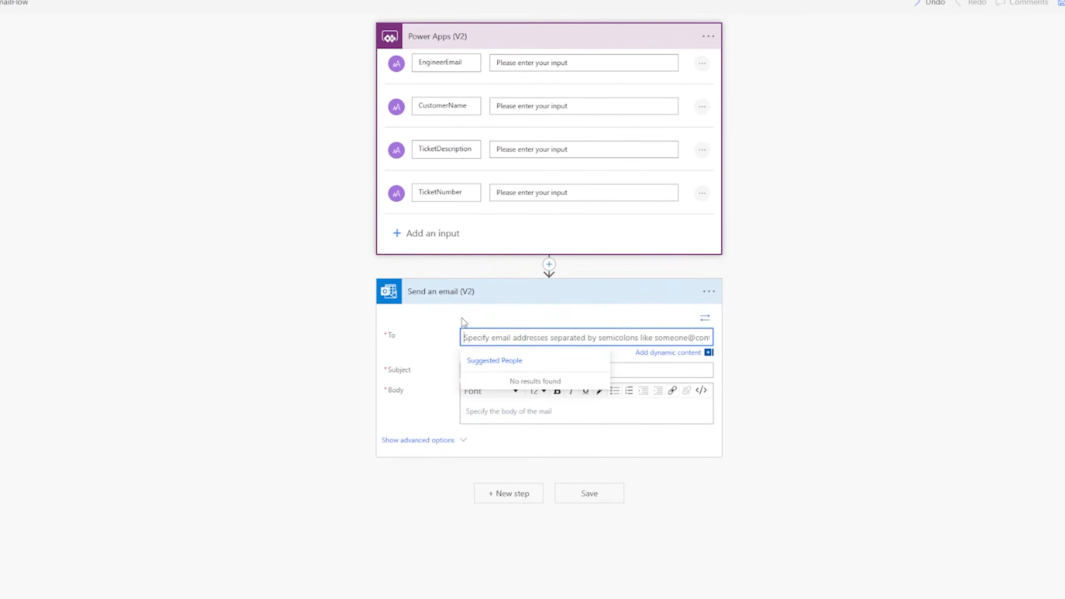
click(661, 355)
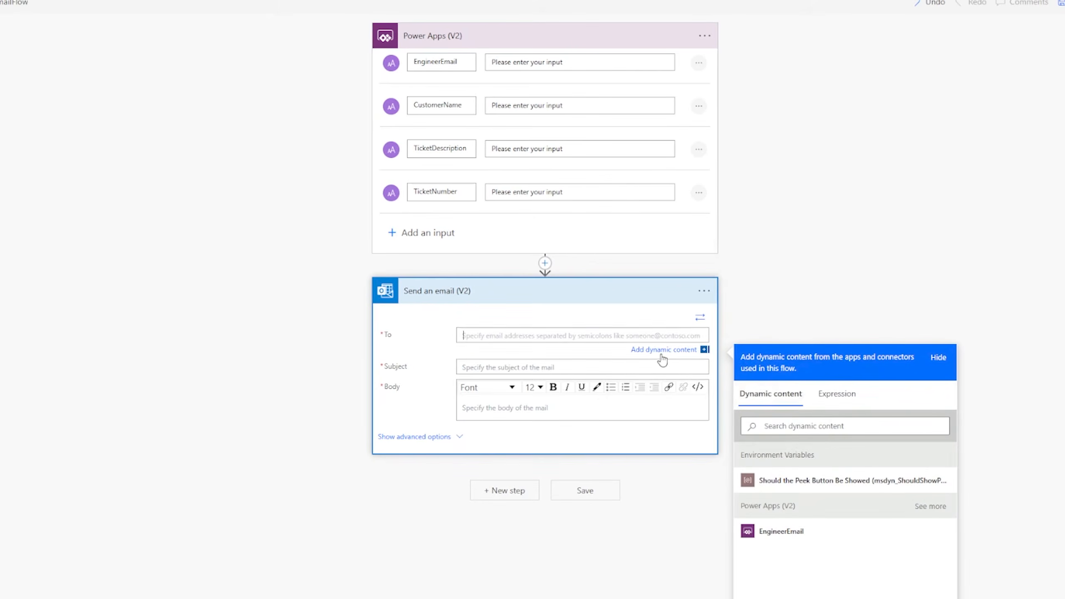
click(782, 532)
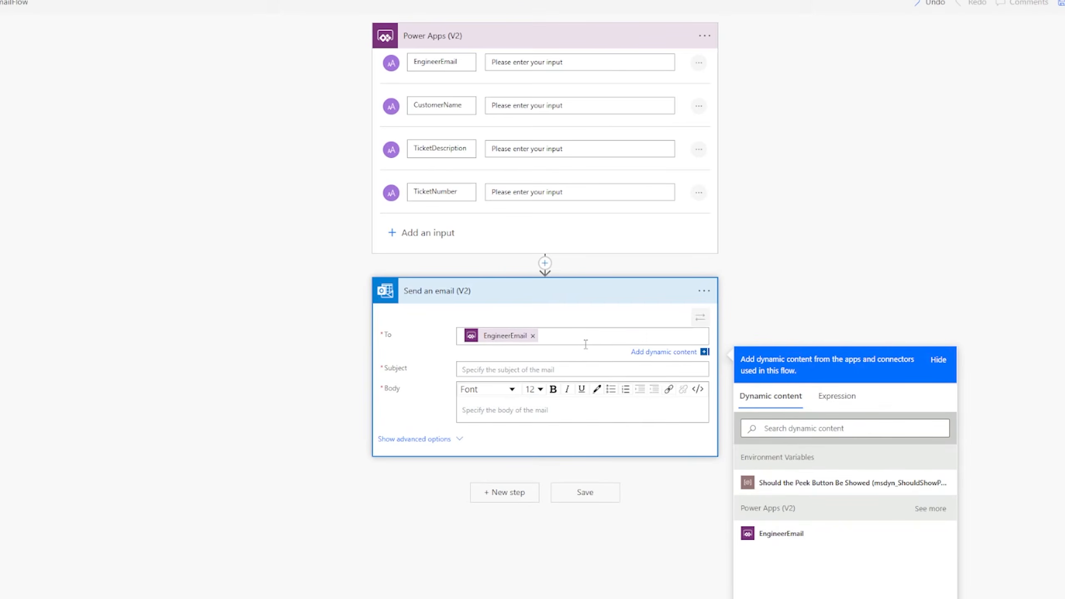
click(497, 369)
text(New tic)
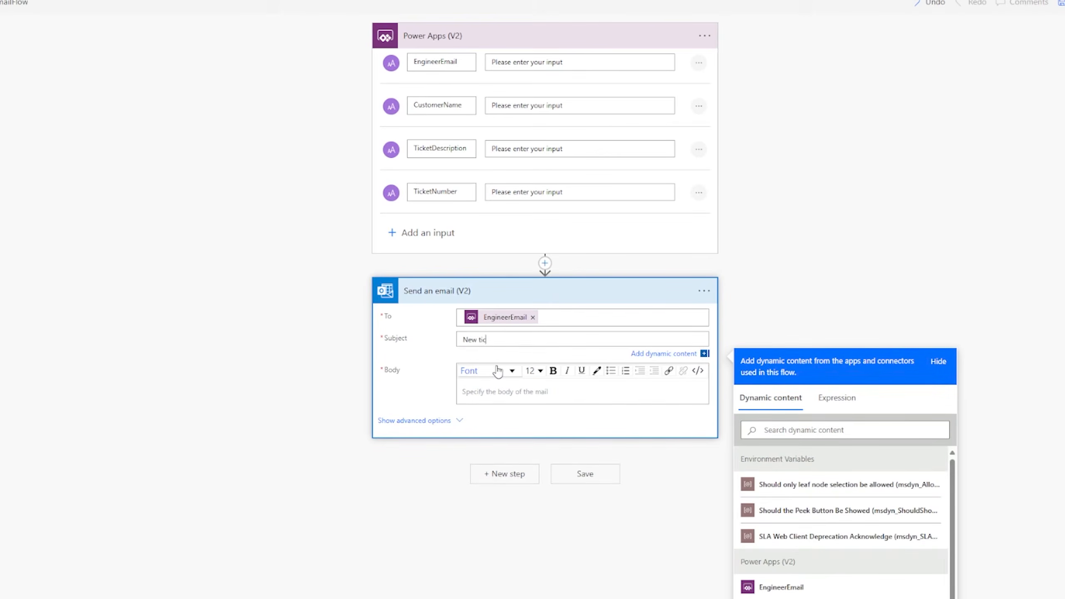
text(ket sasigned to you)
Step: Begin the email body with "Hi" followed by the sentence "A new ticket was assigned to you."
click(524, 380)
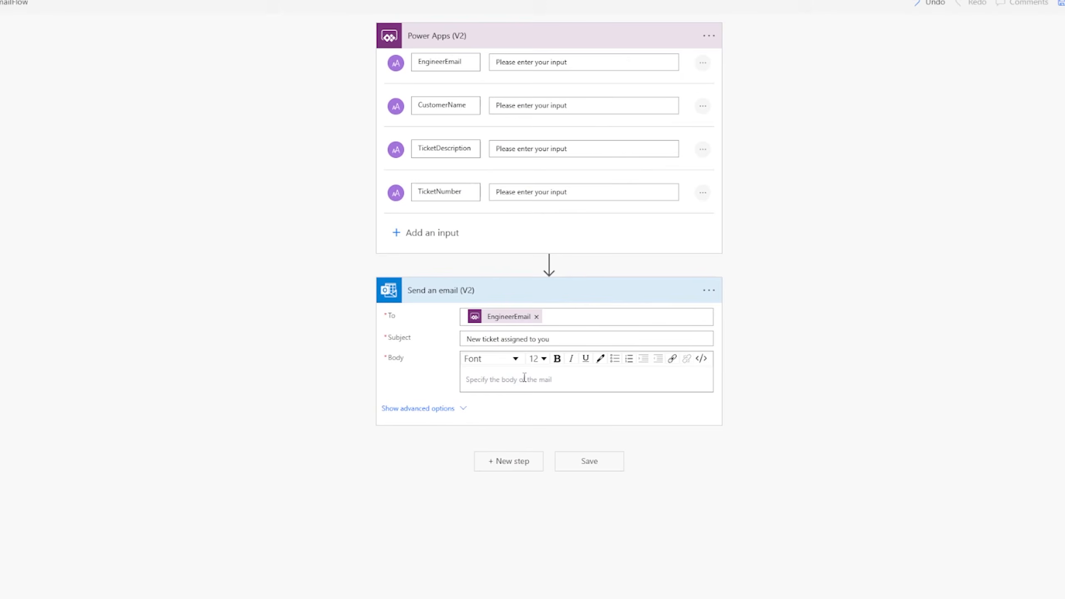
scroll(506, 378, down, 1)
text(Hi)
key(Return)
text(A ne)
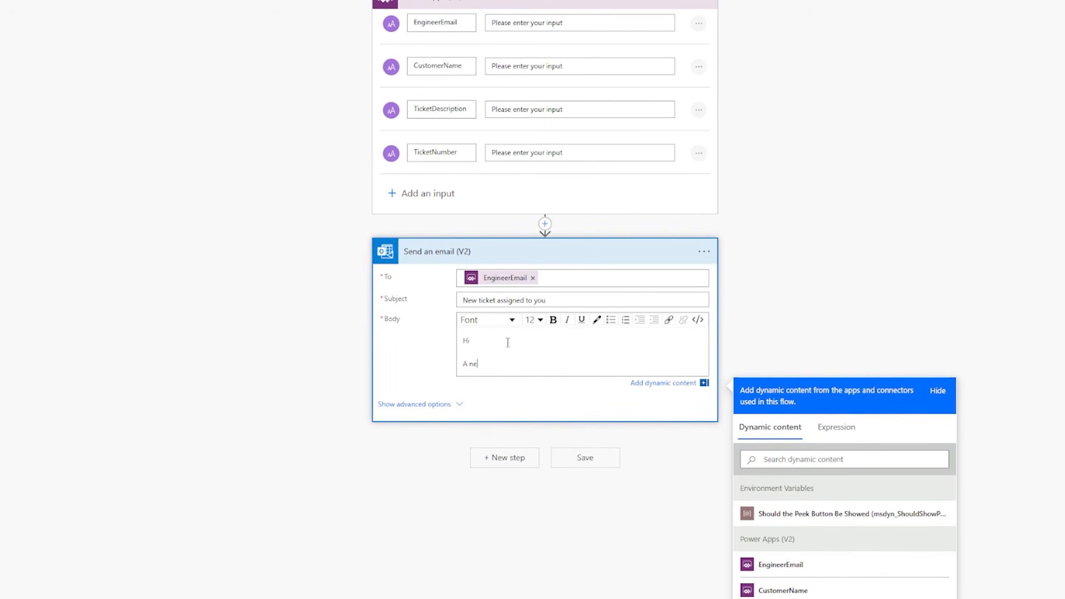
text(w ticket was assigned to you.)
key(Return)
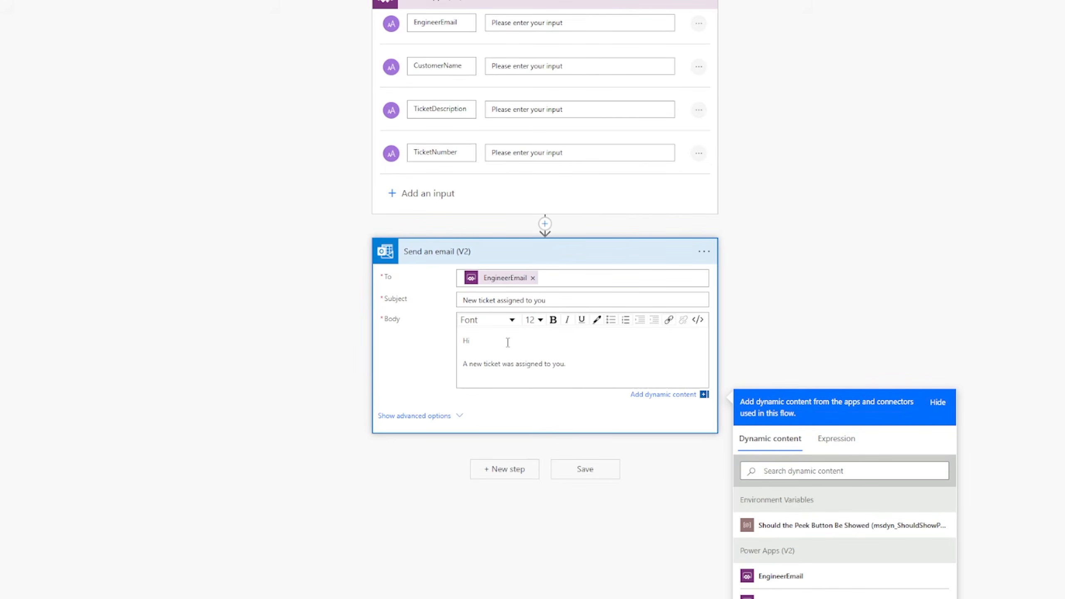
Step: Add the label lines "Customer name:", "Ticket number:" and "Ticket description:" to the email body below the opening sentence
key(Return)
text(Cust)
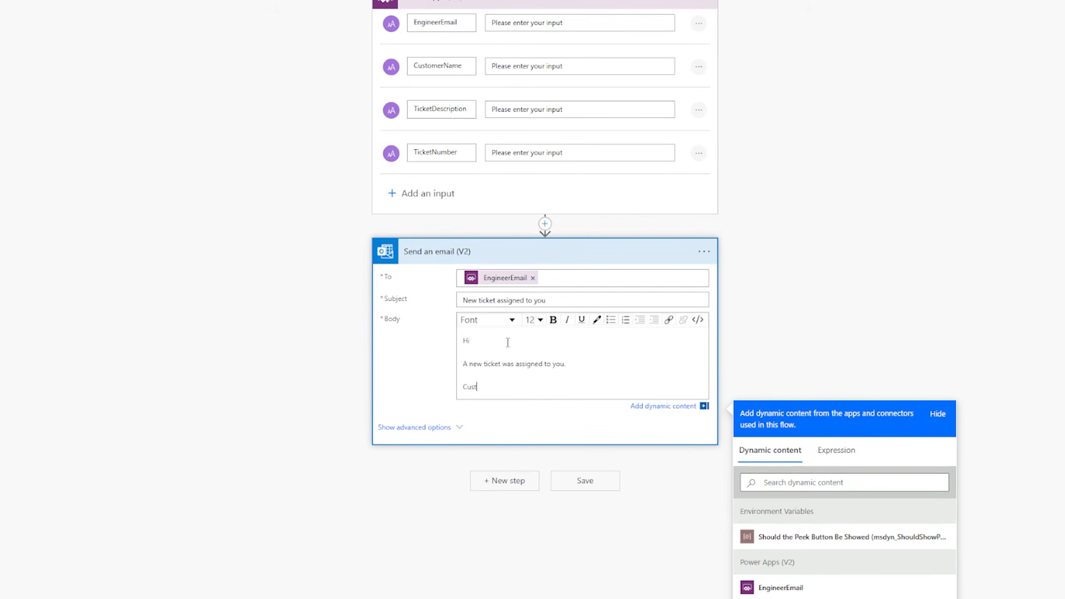
text(omer name:)
key(Return)
text(Ticket number:)
key(Return)
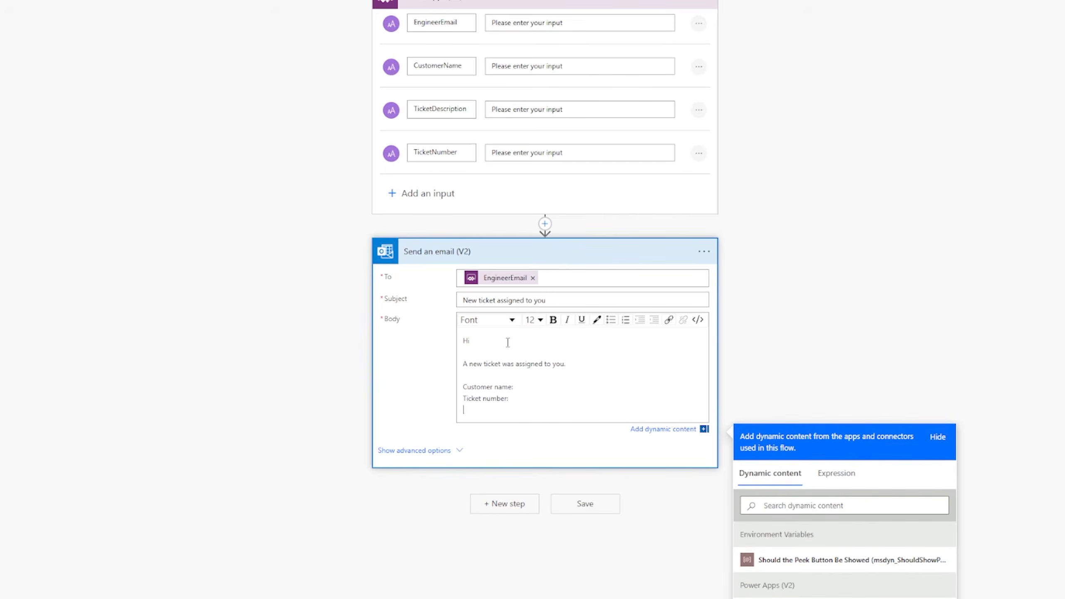
text(Ticket description:)
key(Return)
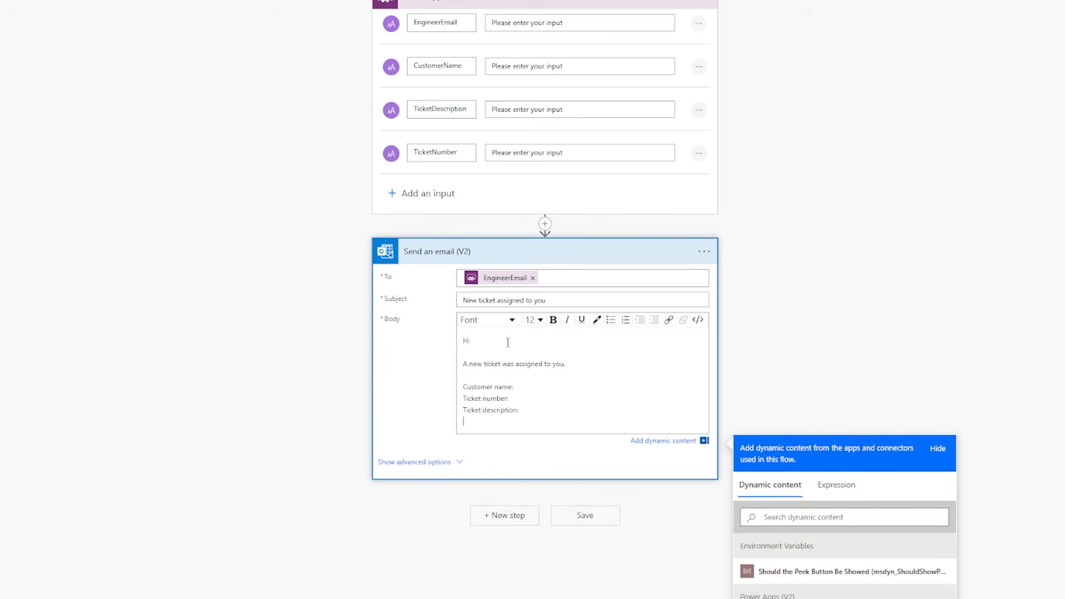
Step: Close the email body with "Kind regards" and "The Hyperautomation team" on separate lines
key(Return)
text(Kind regards)
key(Return)
text(H)
key(BackSpace)
text(The Hyperautomation team)
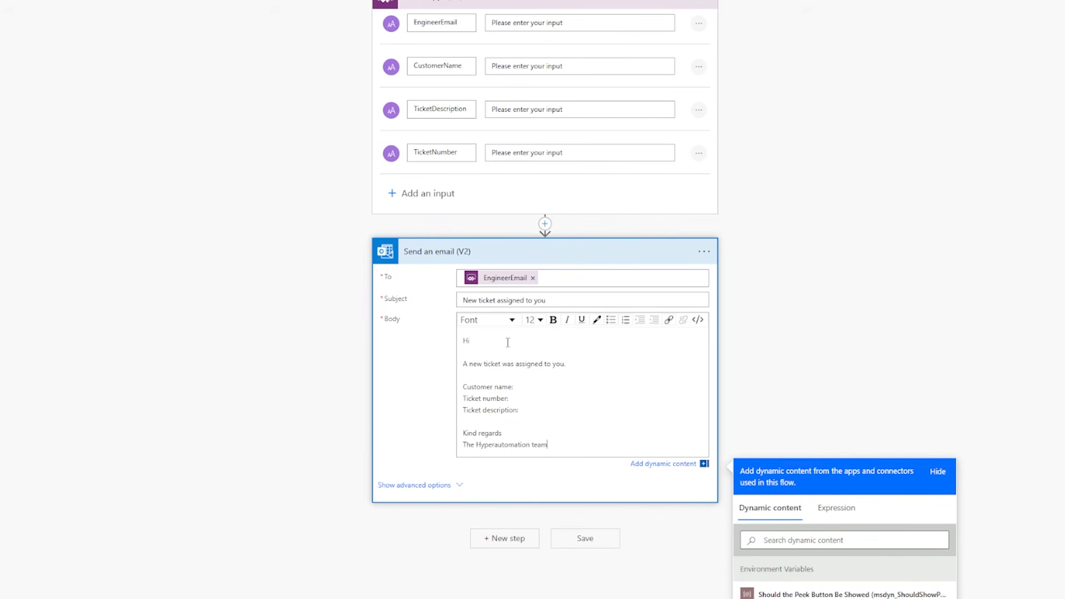
Step: Insert the line "Please use the support ticket app to view the ticket." between the ticket description label and the sign-off
scroll(592, 361, down, 2)
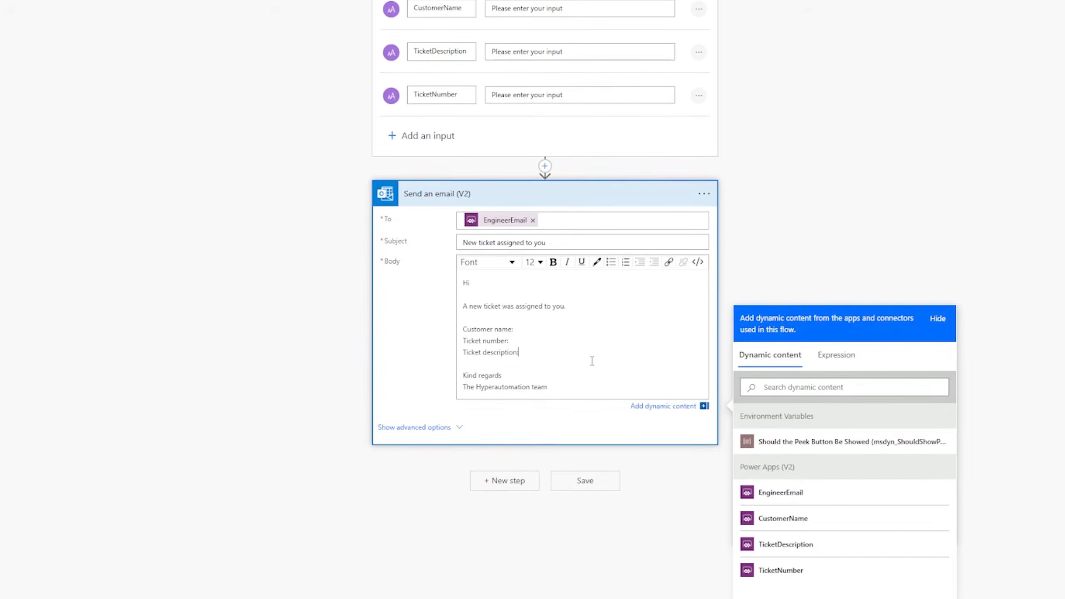
key(Return)
key(Return)
text(Please use the support ticke)
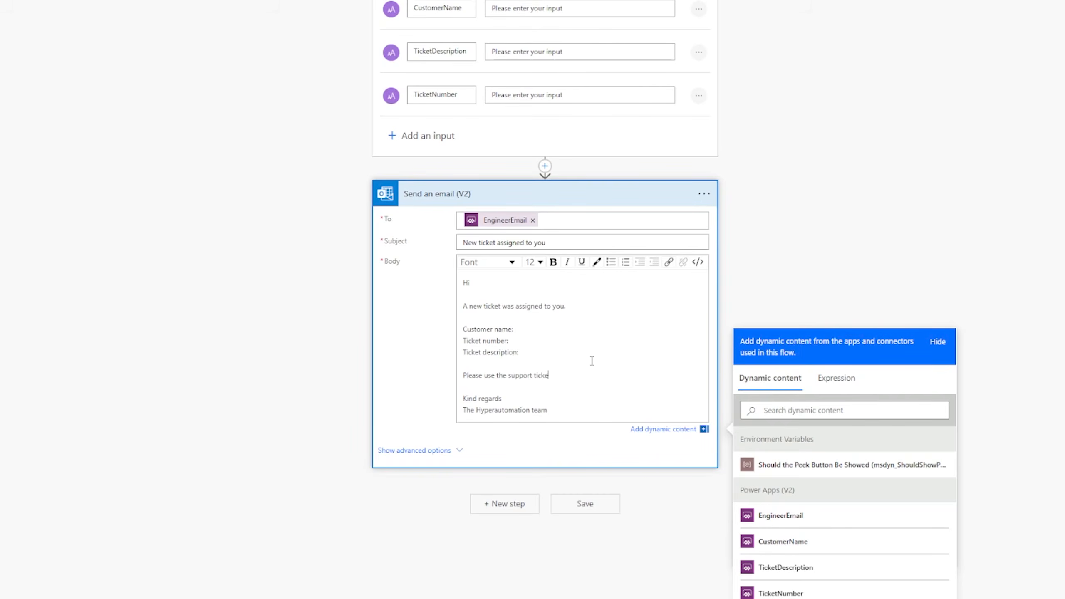
text(t app to view the ticket.)
Step: Insert the CustomerName dynamic value after the "Customer name:" label in the email body
click(522, 328)
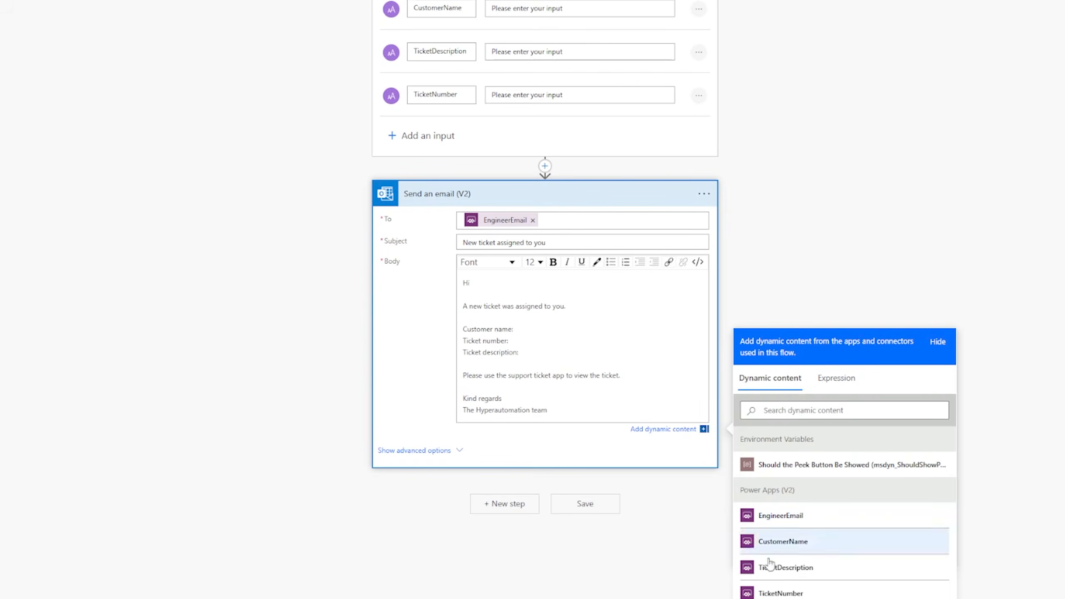
click(540, 365)
click(540, 354)
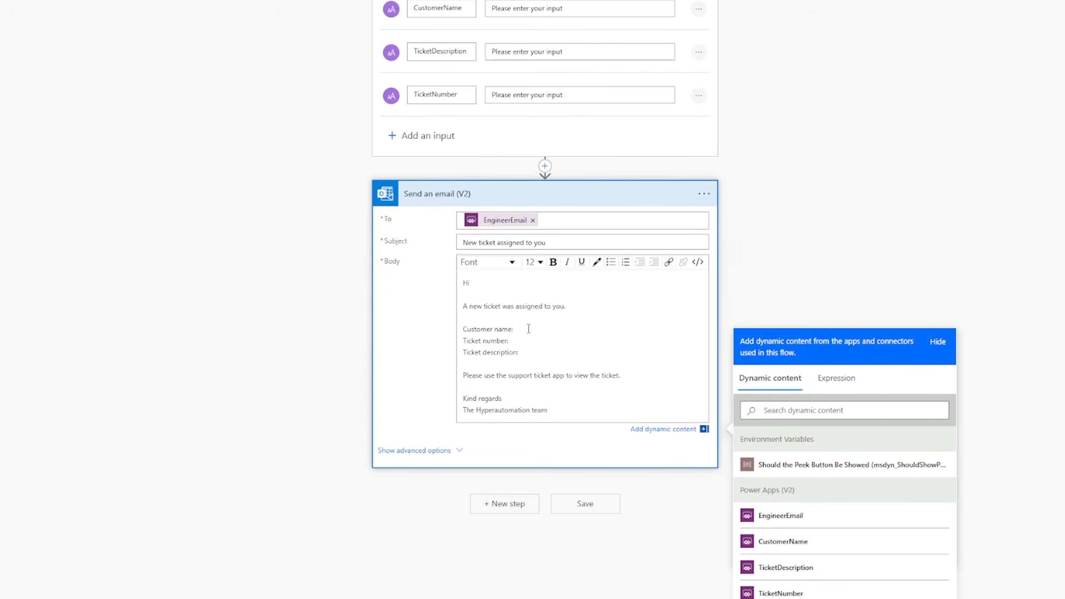
click(535, 330)
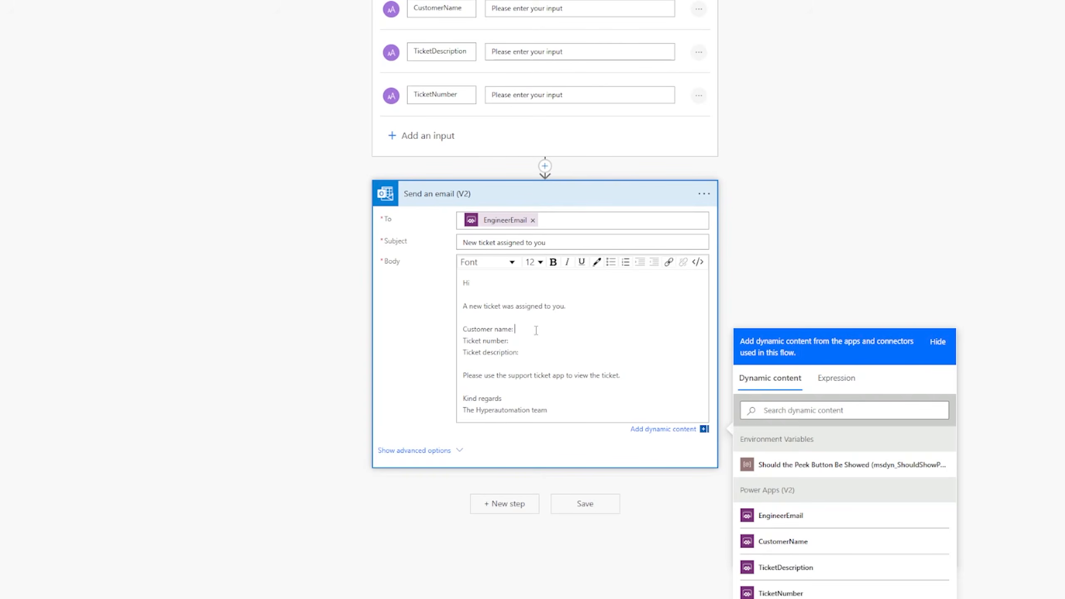
click(776, 546)
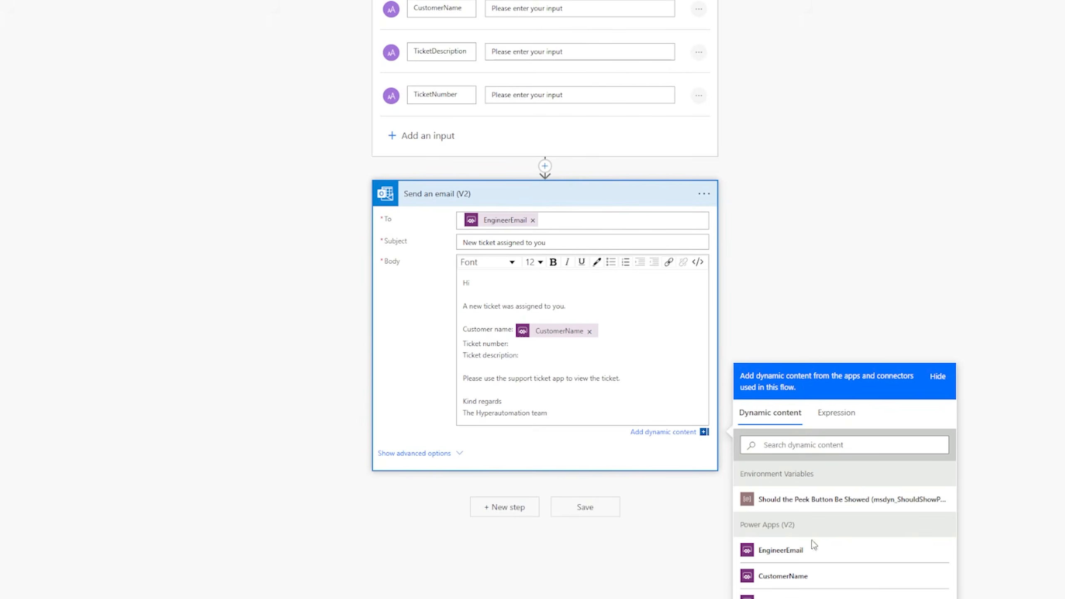
Step: Insert the TicketNumber and TicketDescription dynamic values after their matching labels in the email body
scroll(822, 558, down, 2)
click(788, 572)
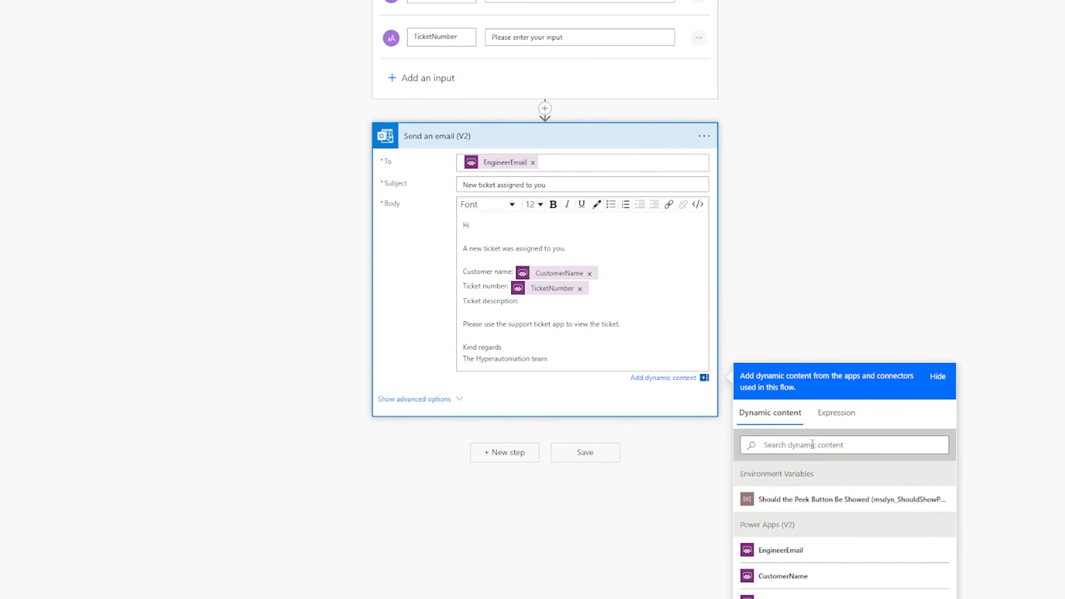
scroll(820, 590, down, 2)
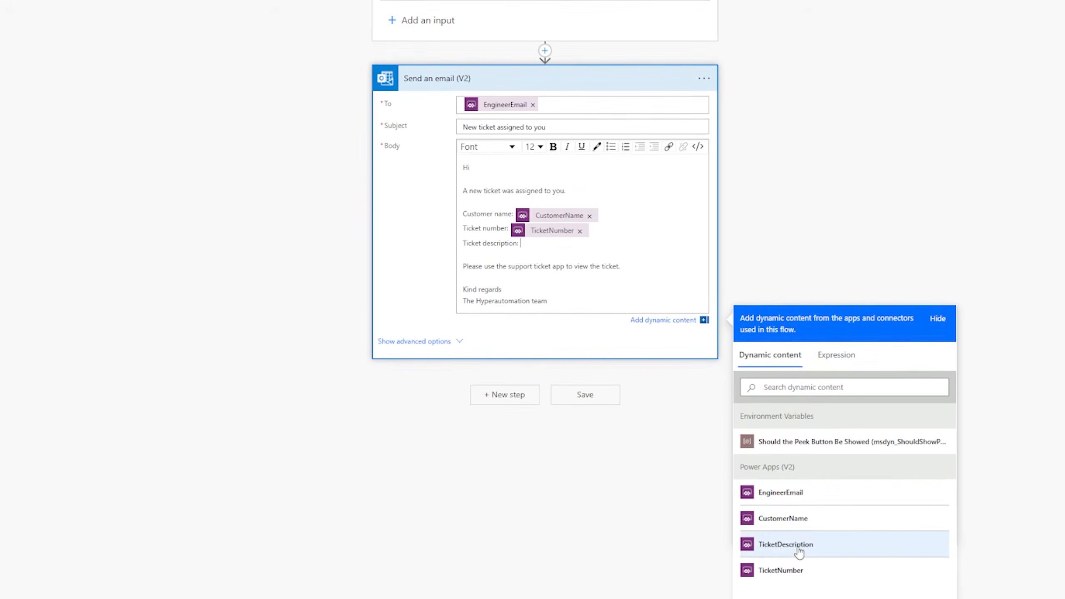
scroll(629, 332, up, 4)
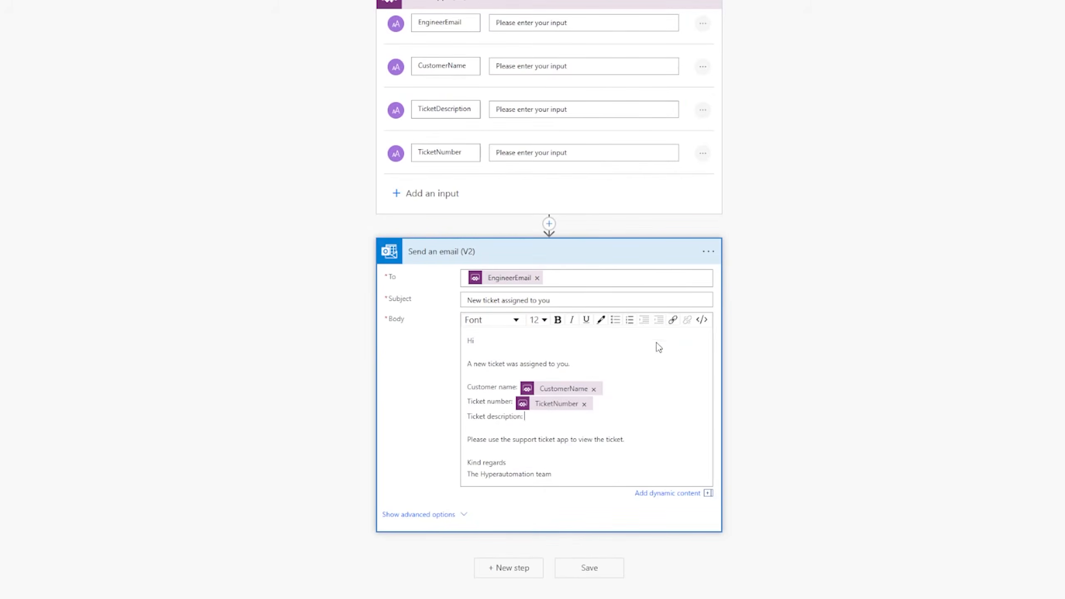
click(667, 495)
scroll(826, 393, down, 4)
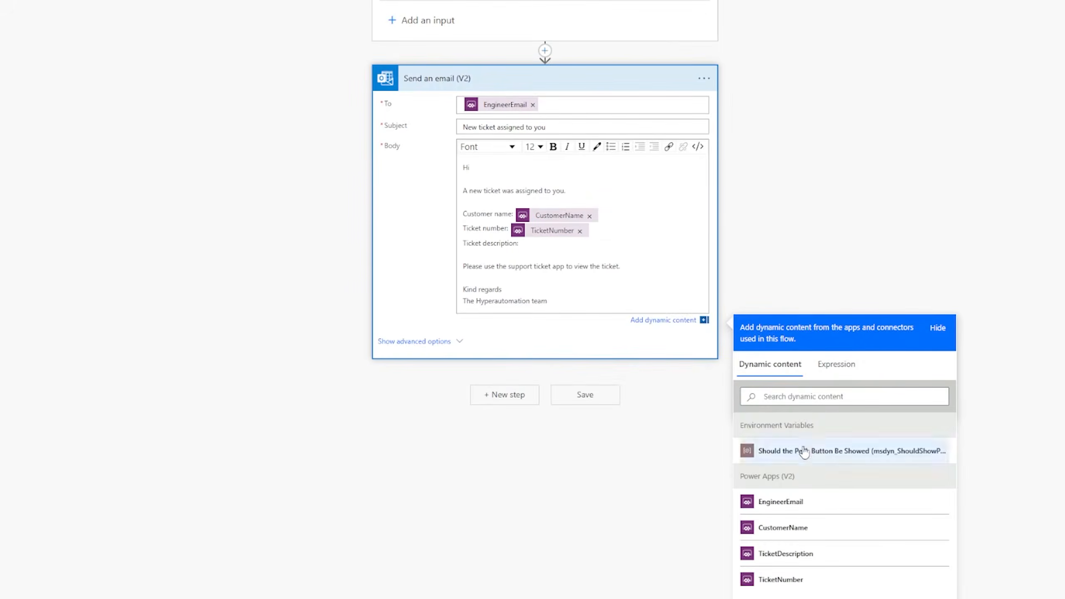
click(794, 558)
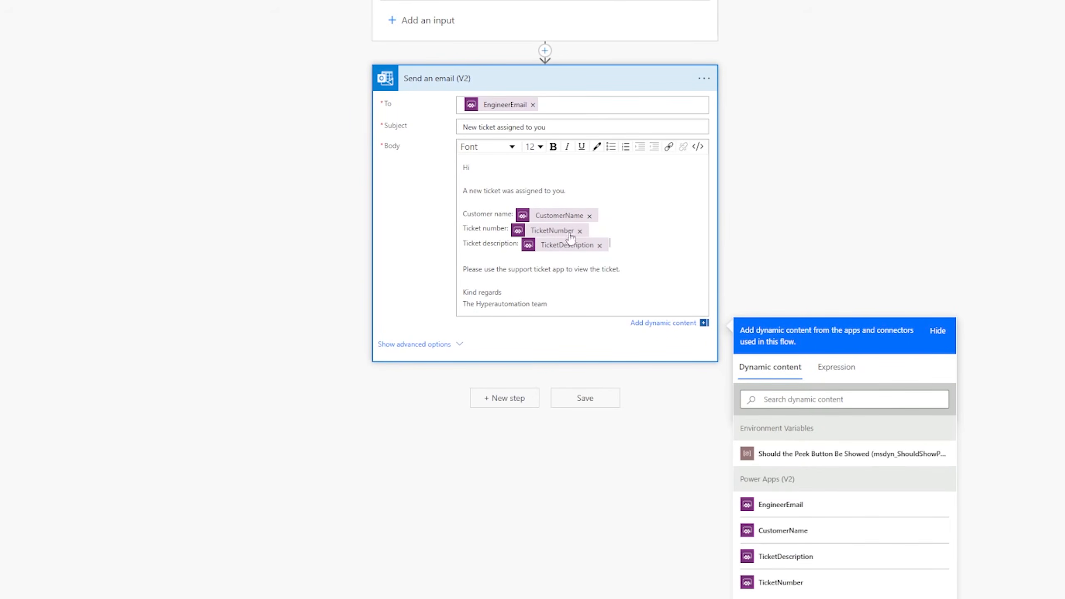
Step: Make the three customer name, ticket number and ticket description lines bold
drag(620, 247, 466, 213)
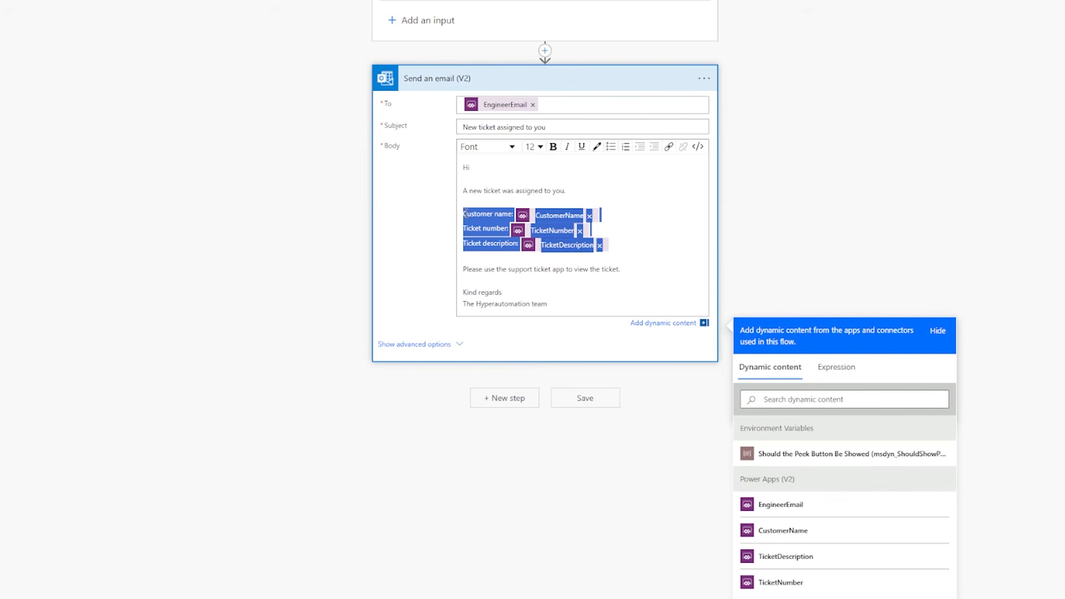
click(554, 148)
click(510, 201)
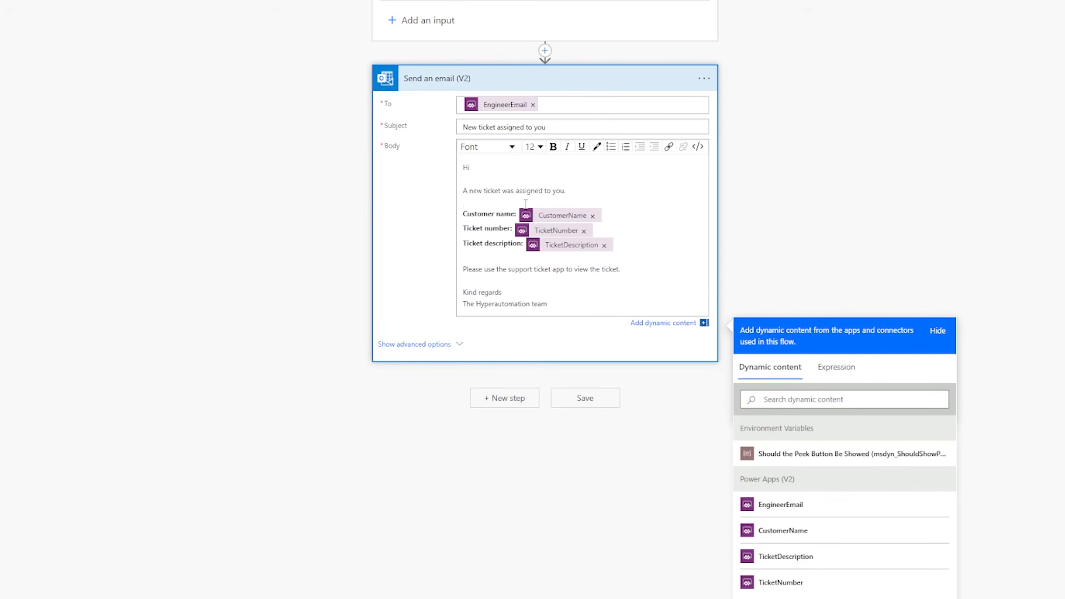
Step: Set the email's Importance to High in the advanced options and save the flow
click(422, 344)
scroll(423, 343, down, 5)
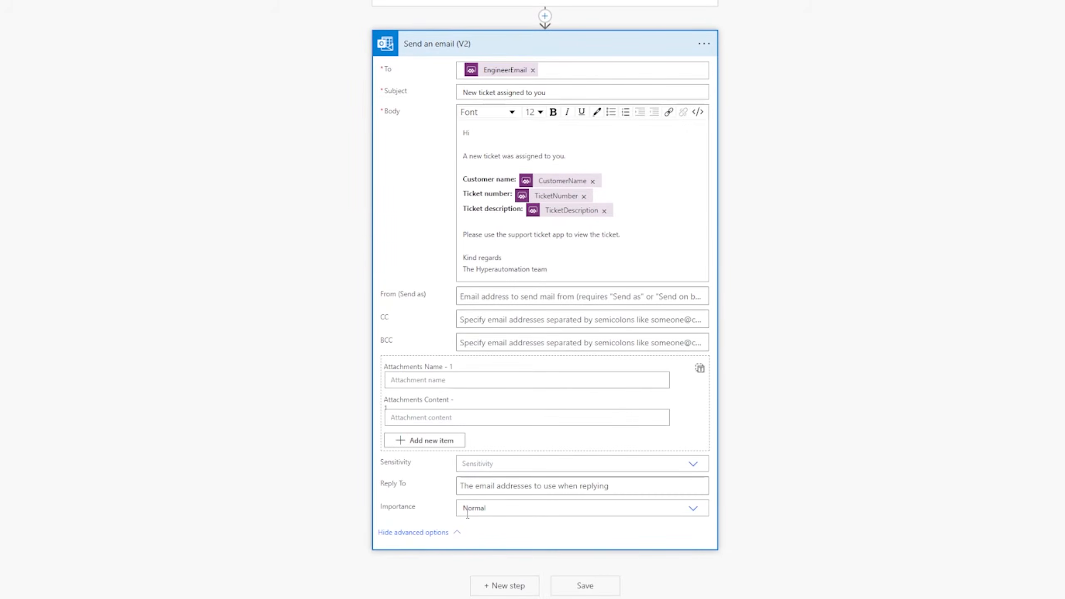
click(694, 510)
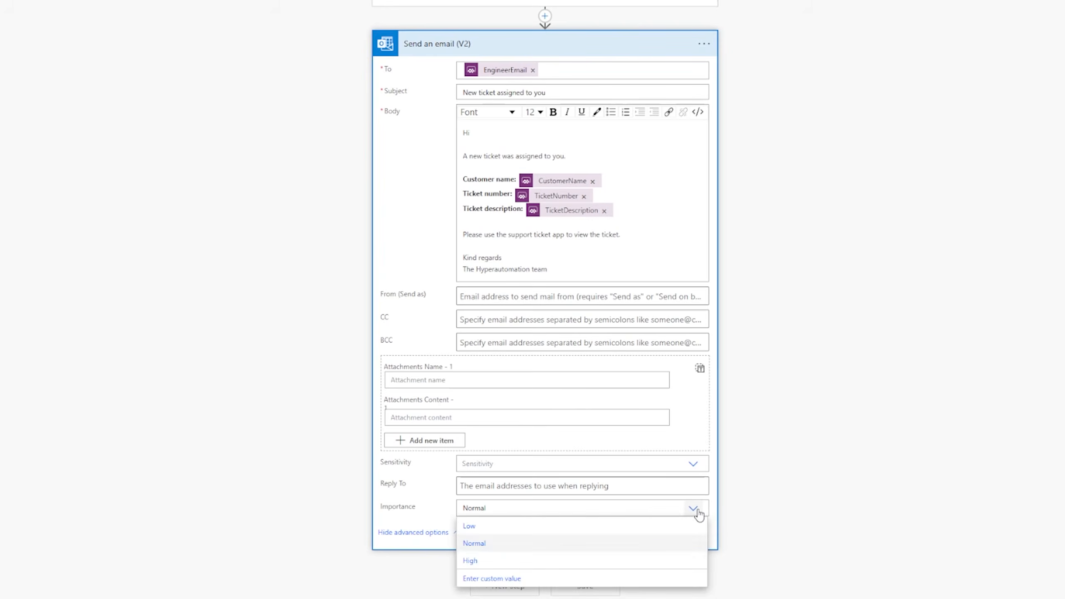
click(474, 560)
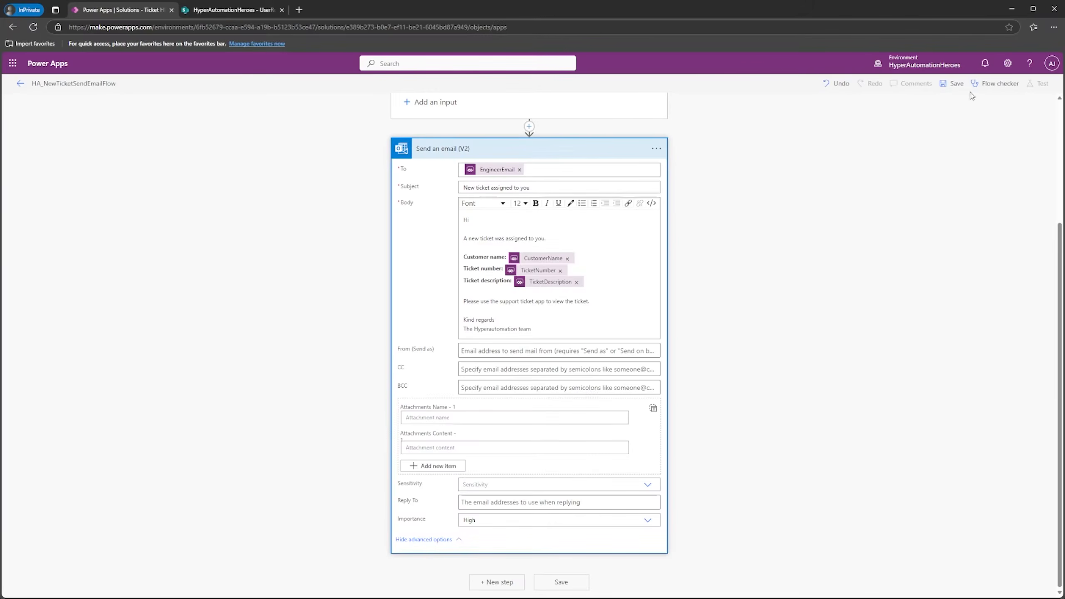
click(955, 85)
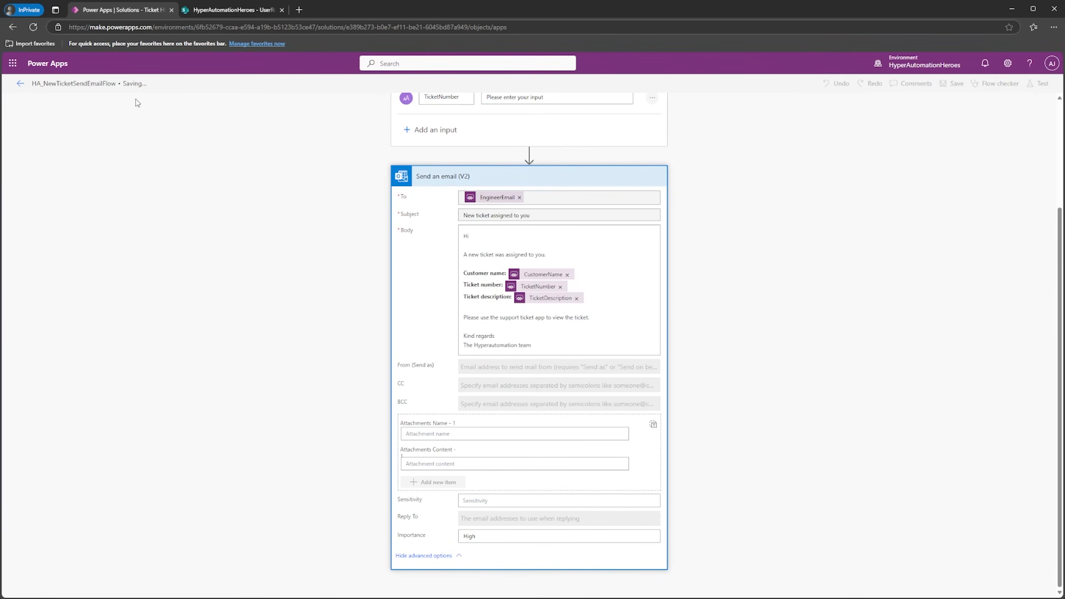
Step: Collapse the email action and add a "Respond to a Power App or flow" action after it
scroll(250, 269, up, 4)
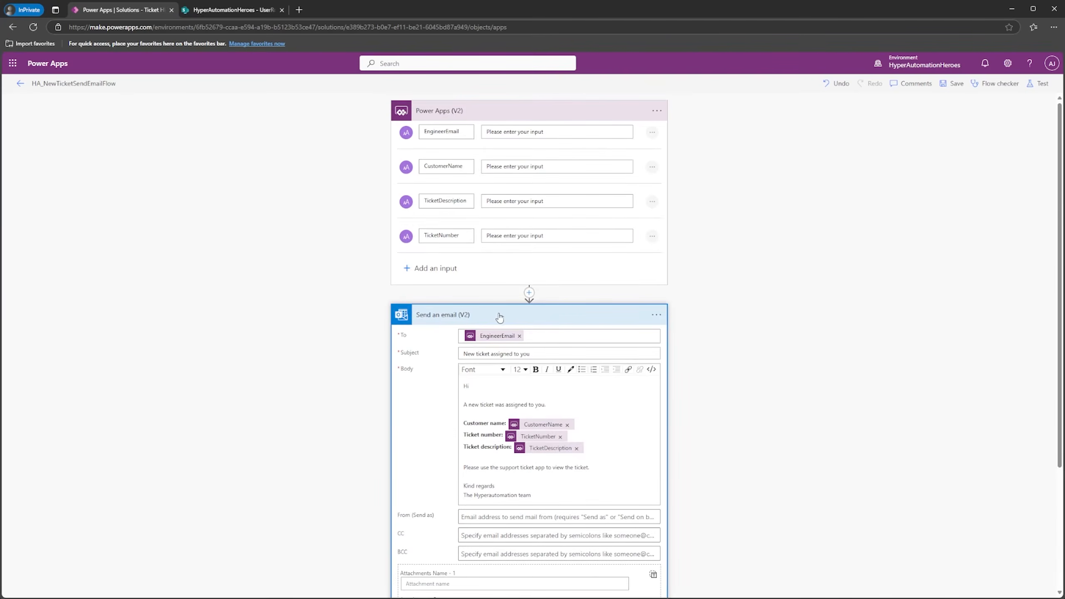
click(486, 315)
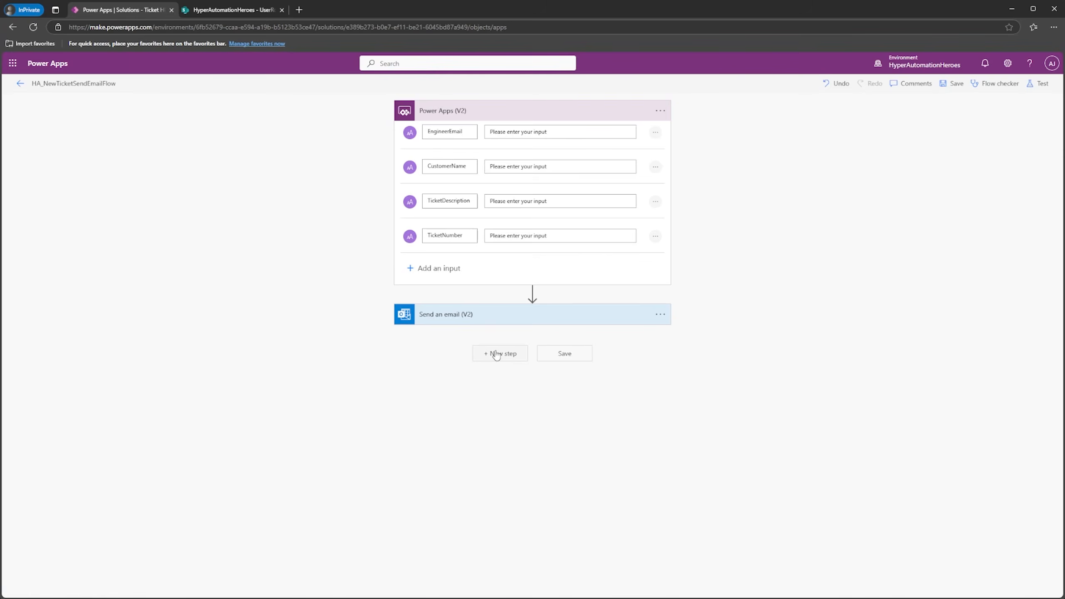
click(496, 355)
text(respond)
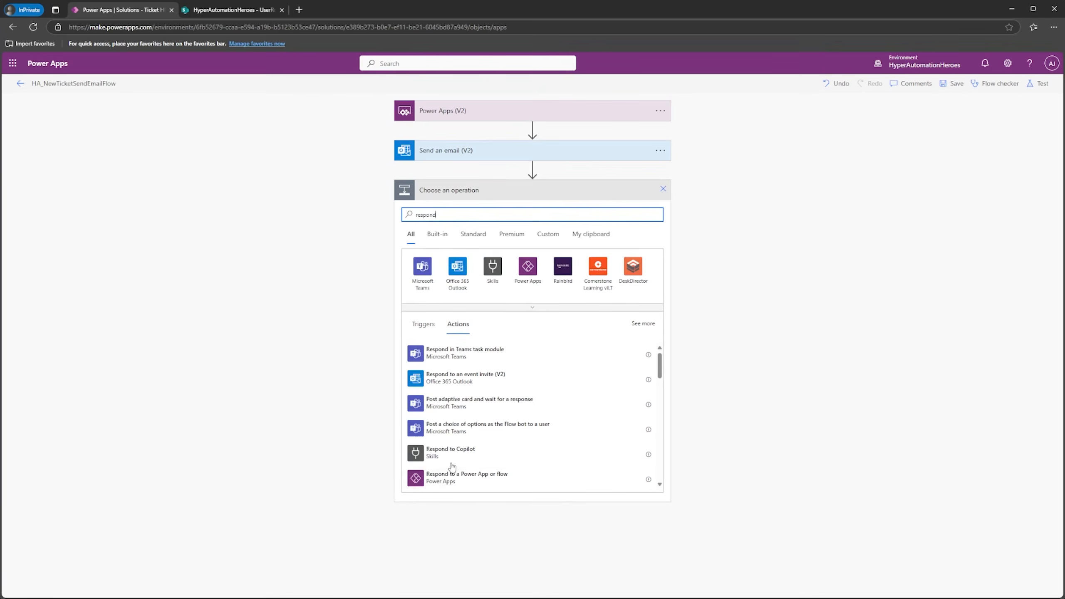
click(475, 483)
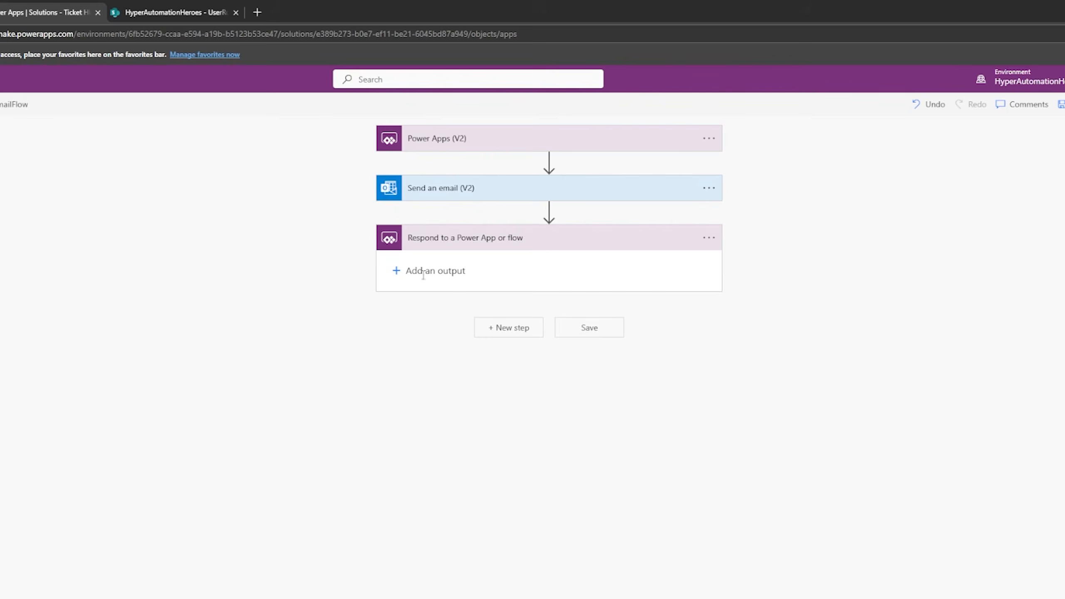
Step: Add a text output named success with the value true to the respond action
click(416, 272)
click(409, 299)
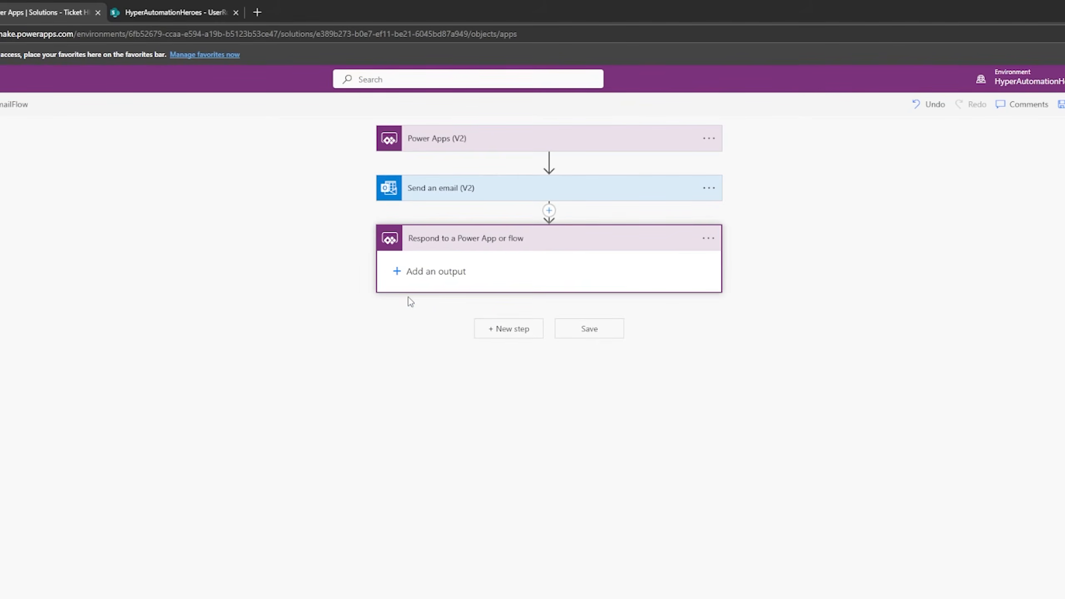
click(440, 270)
text(success)
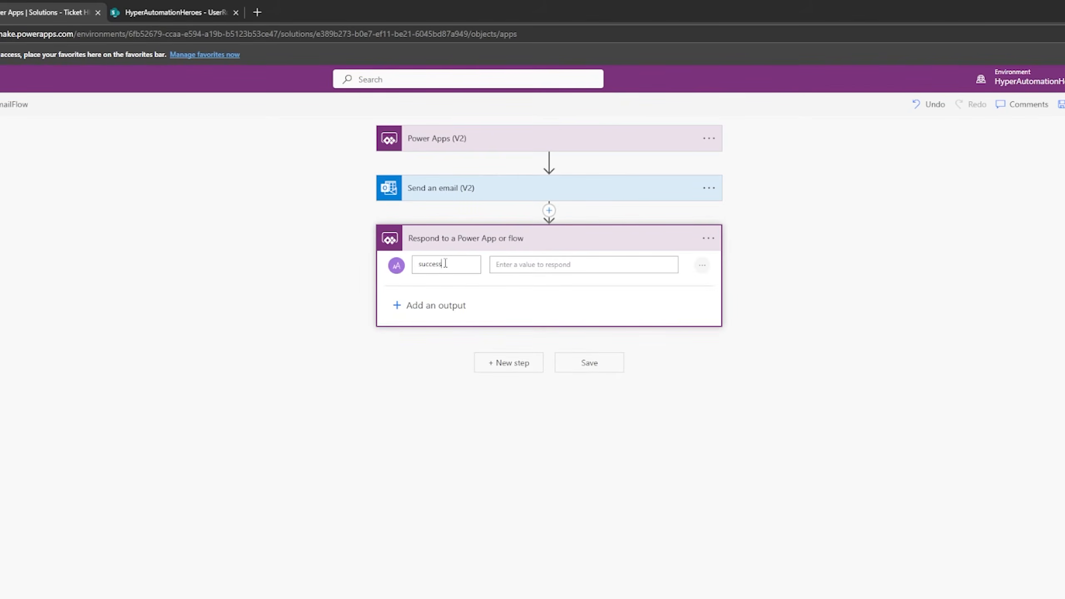
click(531, 263)
text(true)
click(363, 327)
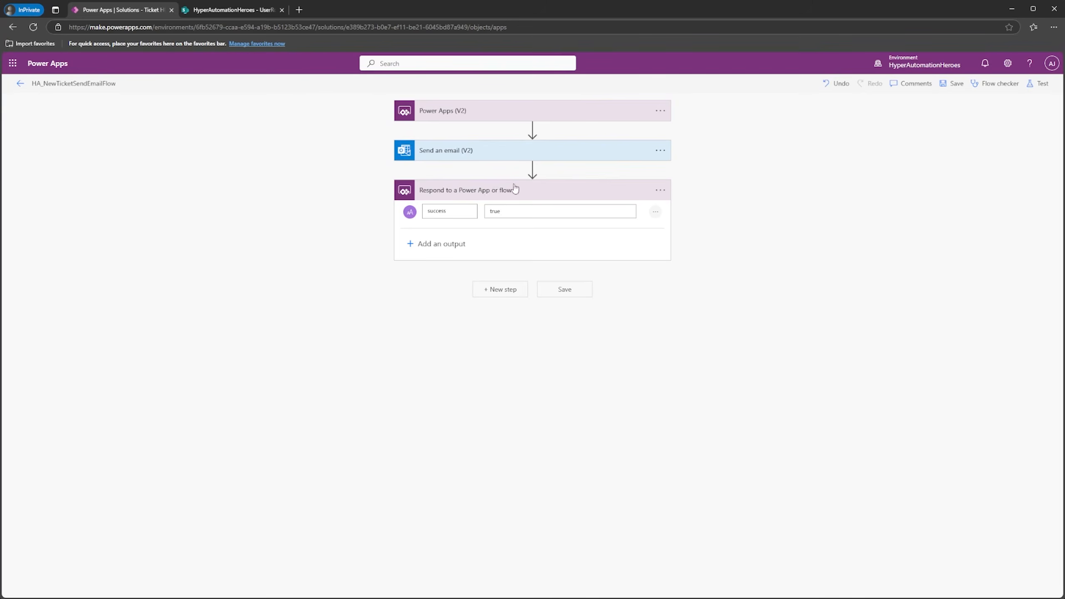
Step: Save the flow with its new respond action
double_click(463, 212)
click(519, 211)
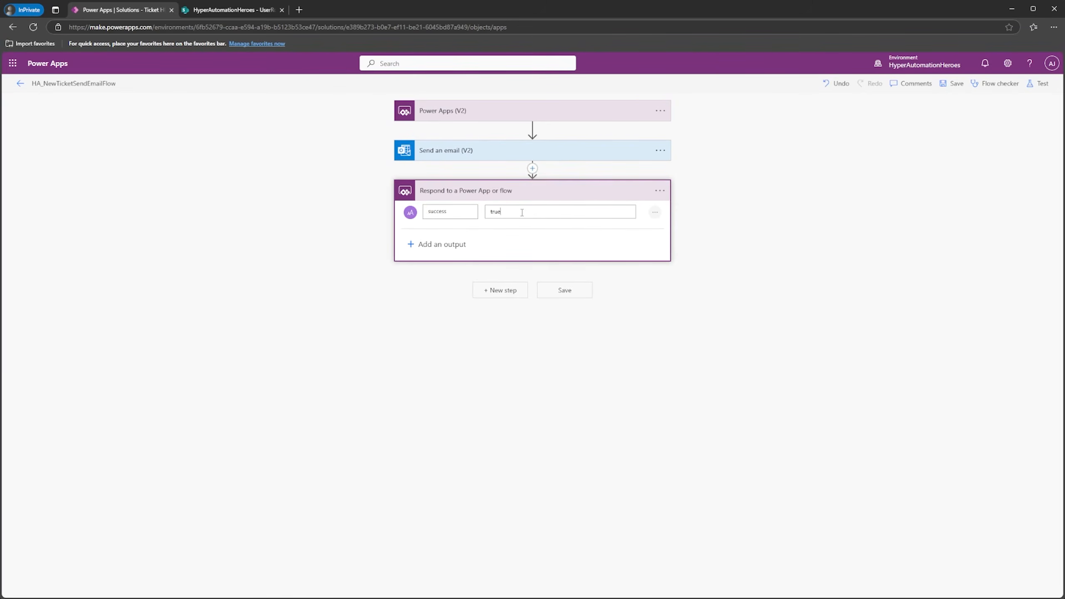
click(443, 306)
click(565, 290)
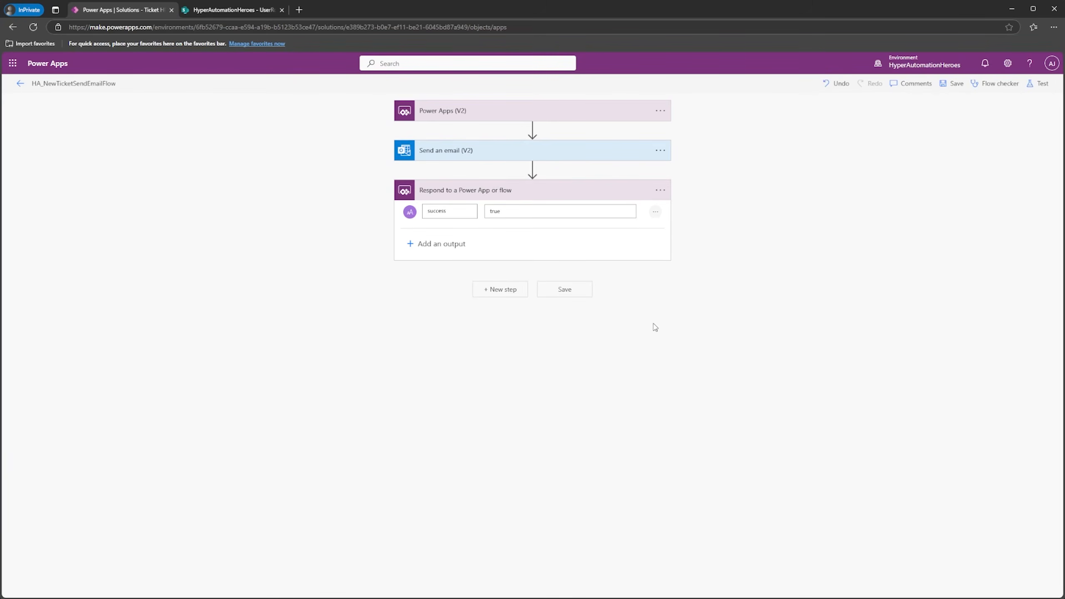
Step: Start a manual test of the flow and continue with the existing Office 365 Outlook connection
click(1038, 86)
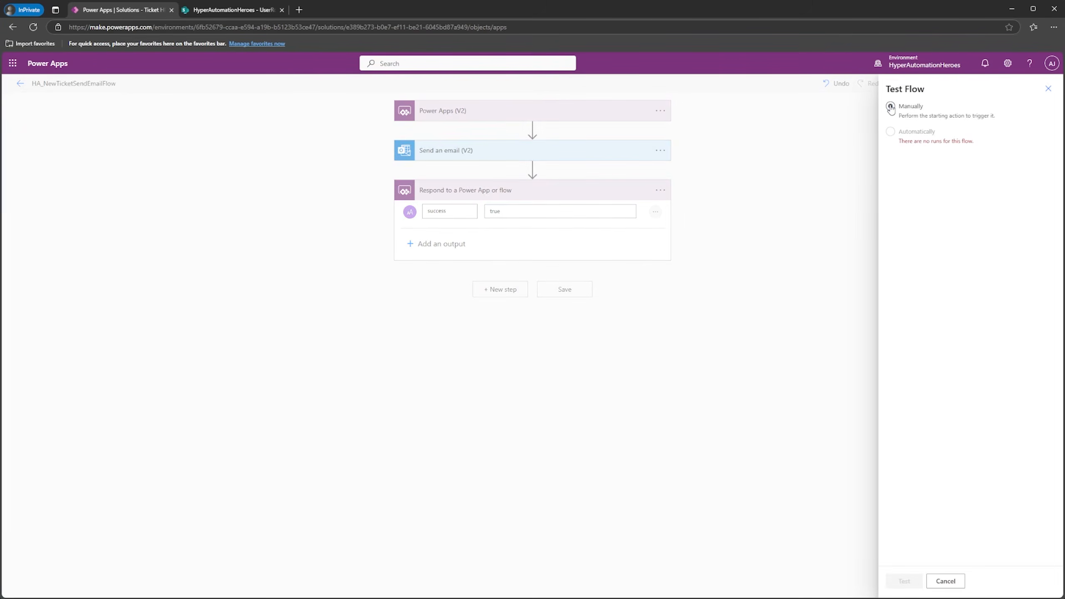
click(891, 107)
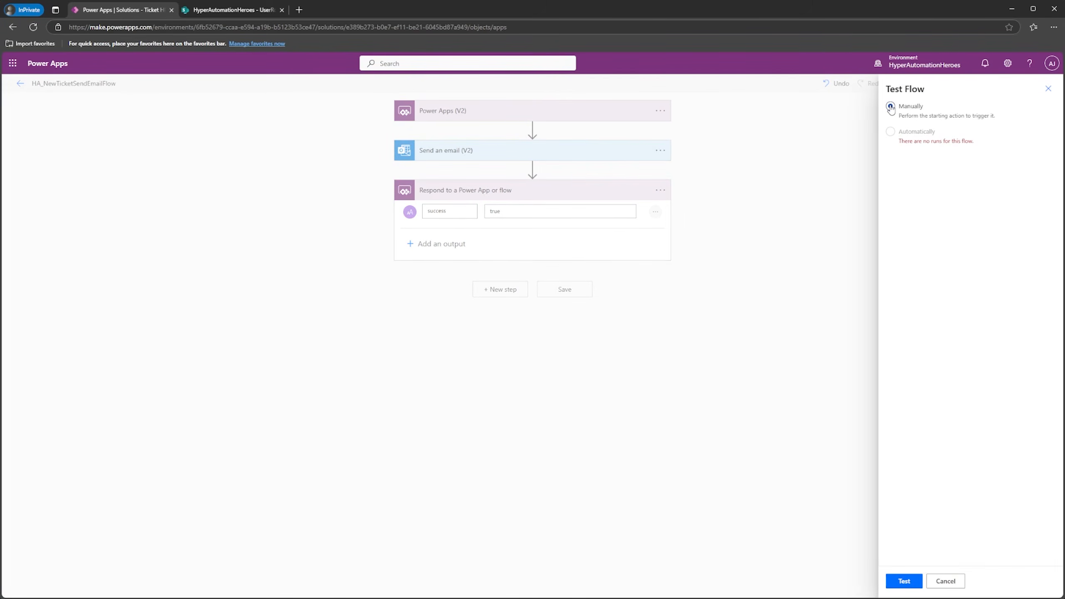
click(906, 582)
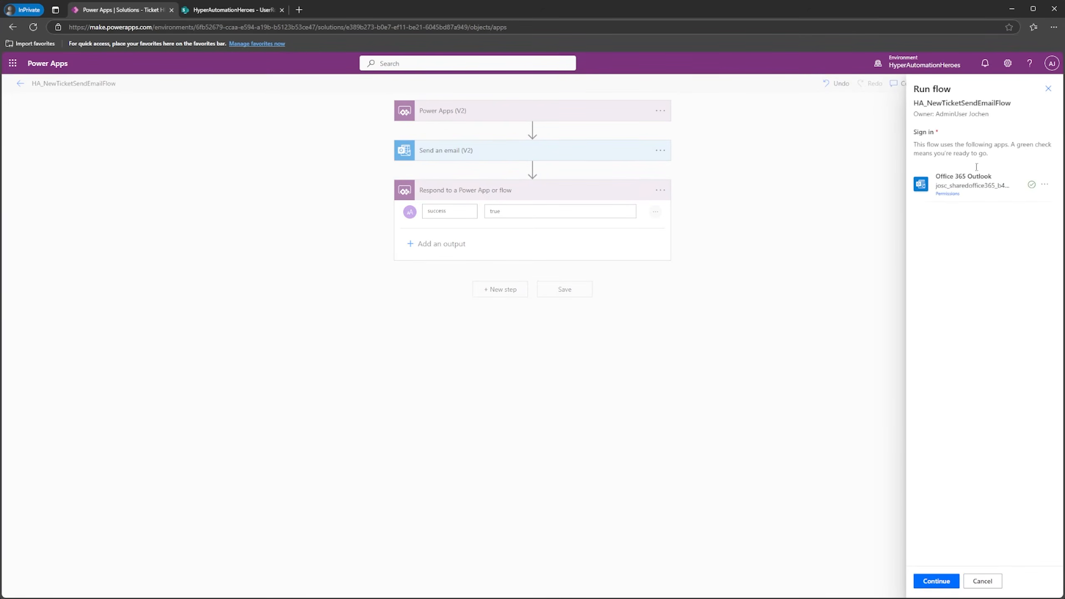
click(935, 582)
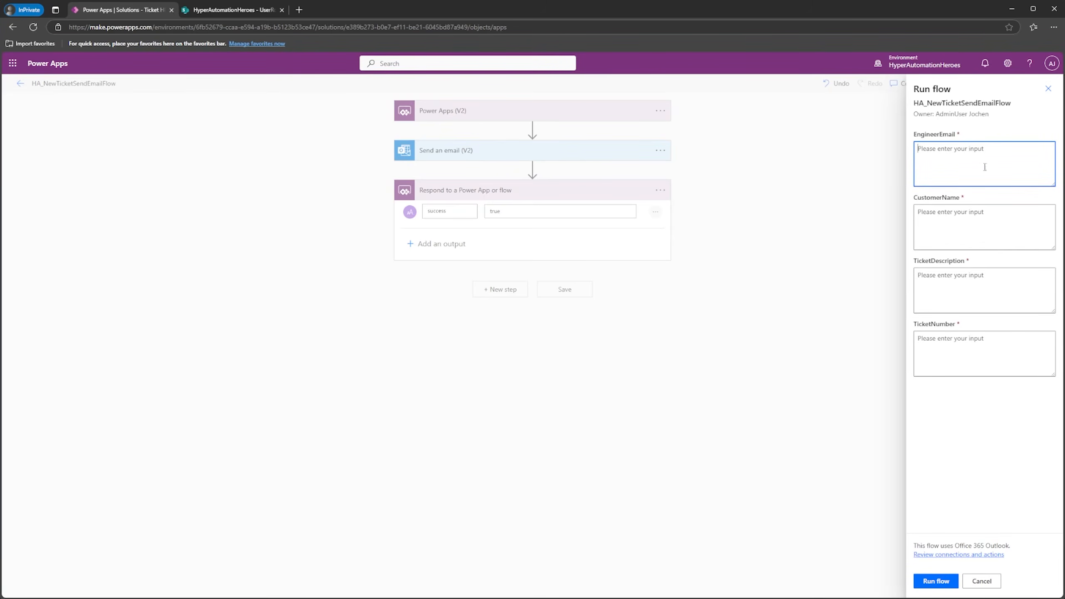
Step: Paste the engineer's email address and enter TestCustomer as the customer name for the test run
key(ctrl+v)
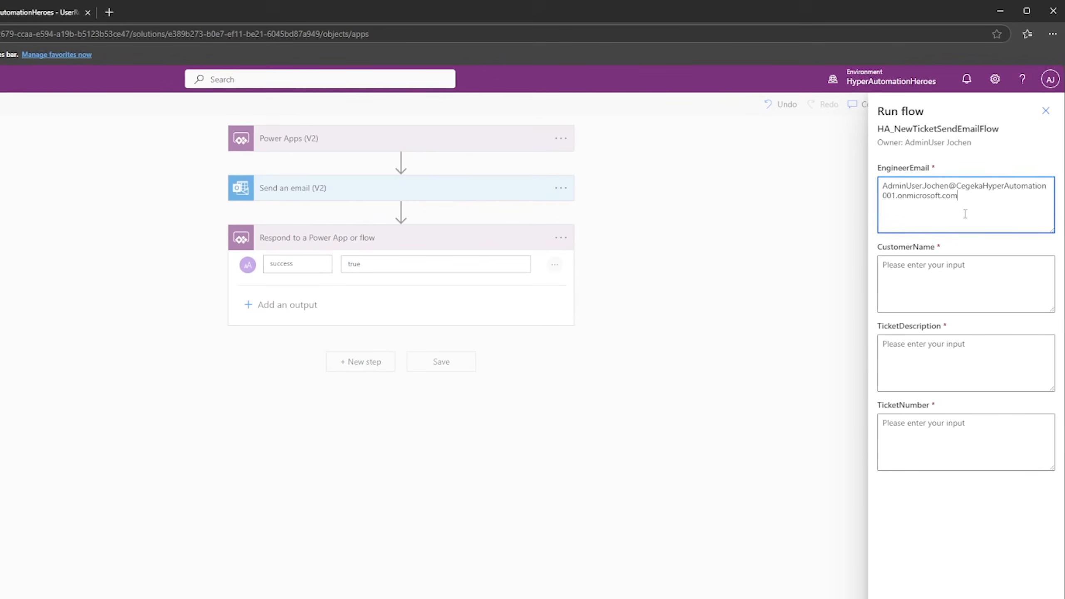
click(981, 282)
text(TestCustomer)
Step: Enter the test description "blah blah" and "blah blah blah" on two lines, and the ticket number TICKET-12345
click(939, 343)
text(h blah)
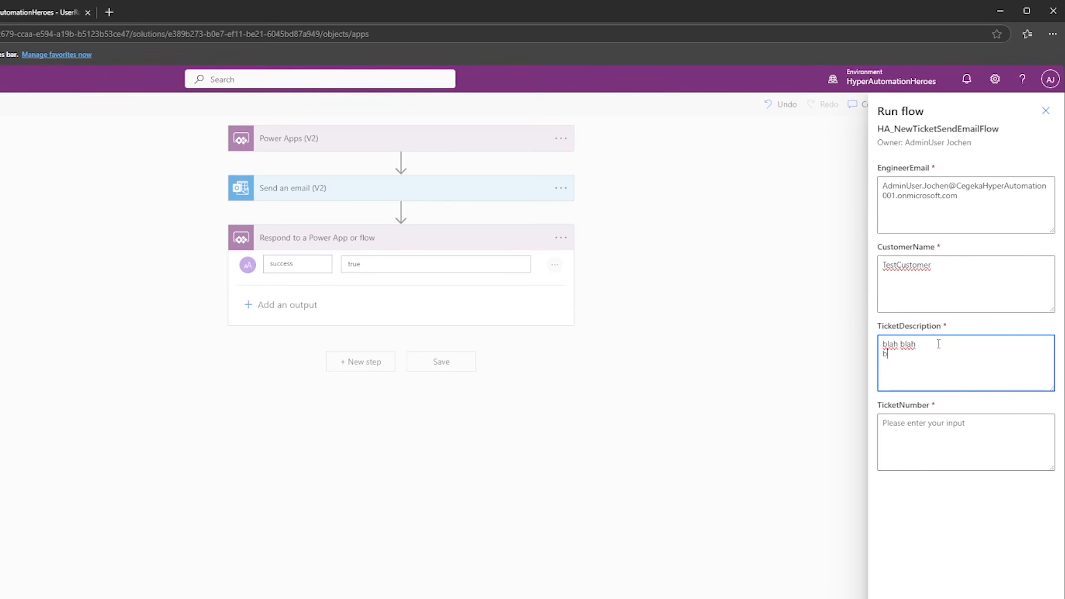
key(Return)
text(blah blah blah)
click(927, 431)
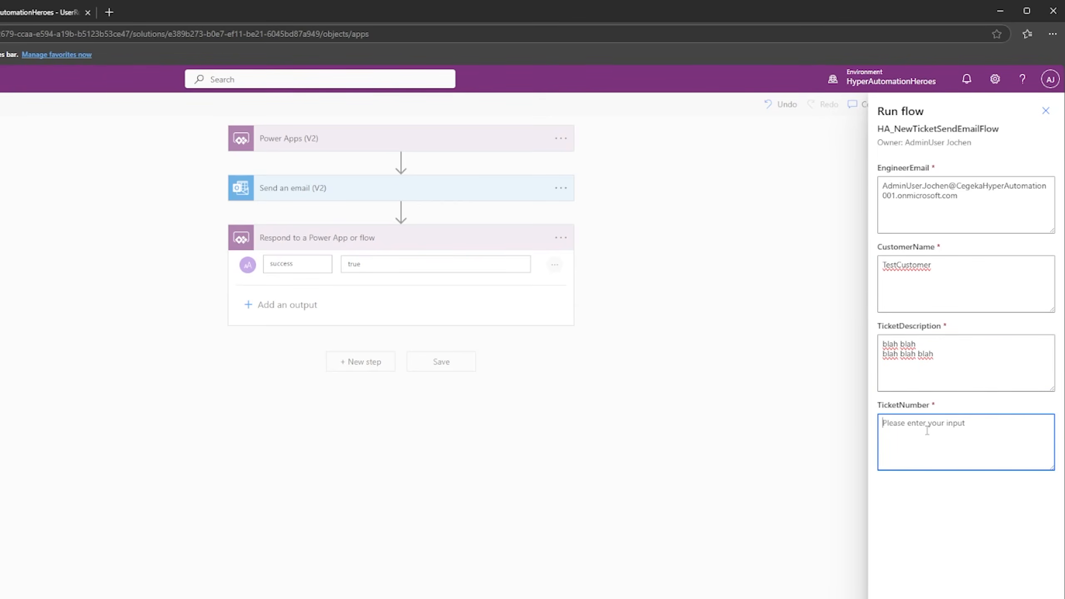
text(TICKET-12345)
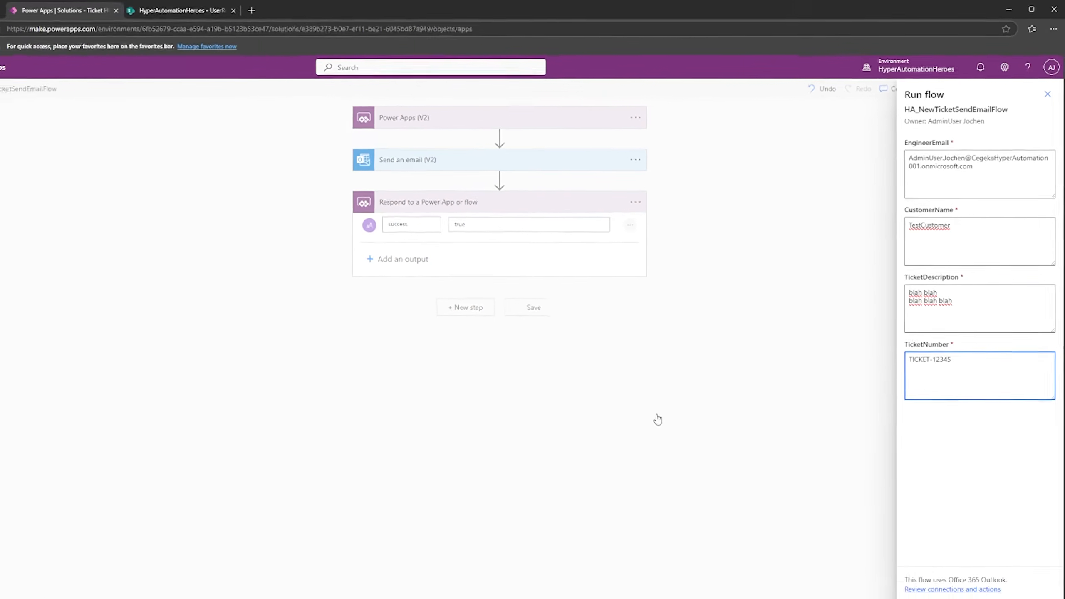
Step: Run the flow with the entered test values and finish the test run dialog
click(933, 582)
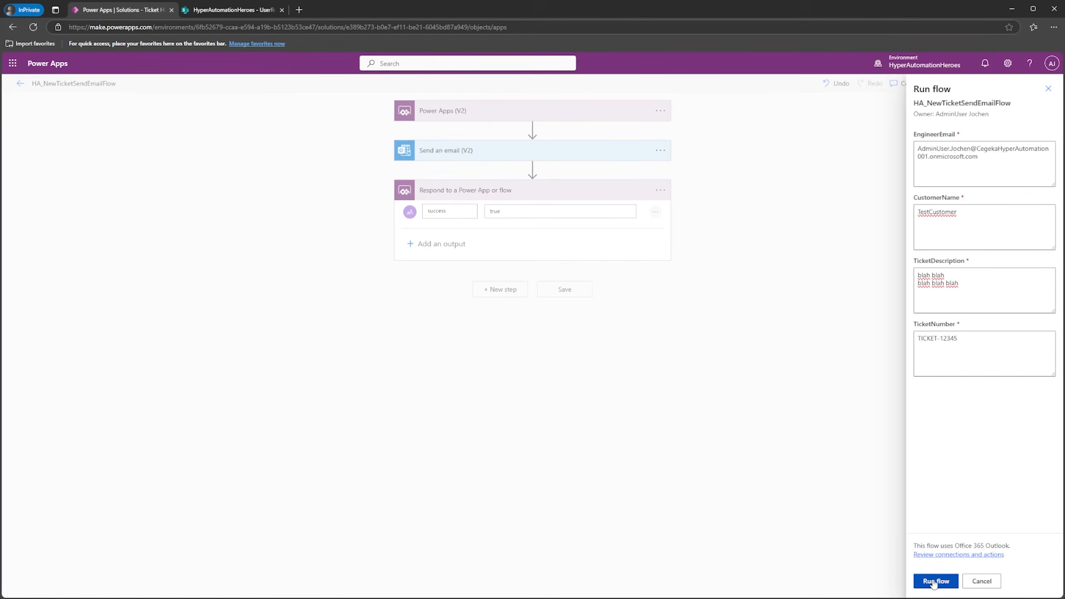
click(934, 581)
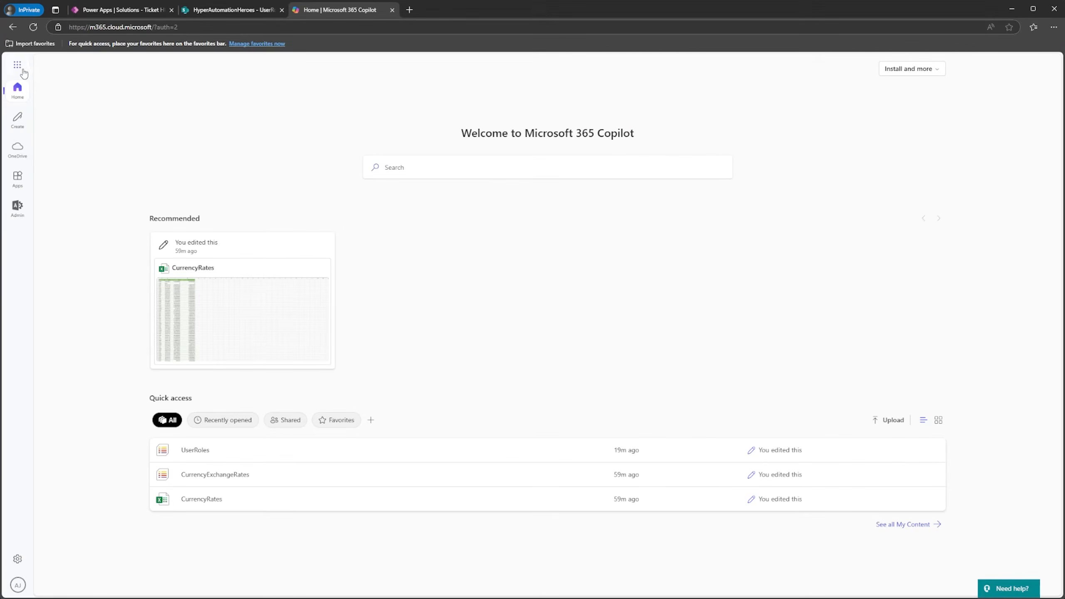
Step: Switch from Microsoft 365 to the Outlook inbox to check for the test email
click(18, 66)
click(82, 131)
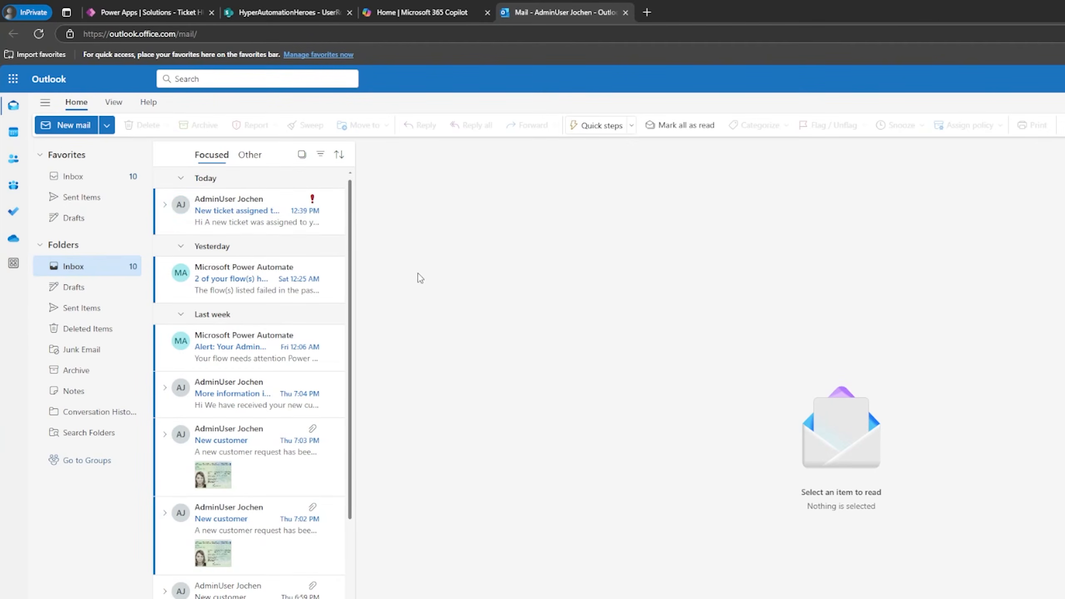
Step: Open the "New ticket assigned to you" email, check its subject and ticket details, and close the To Do pane
click(231, 216)
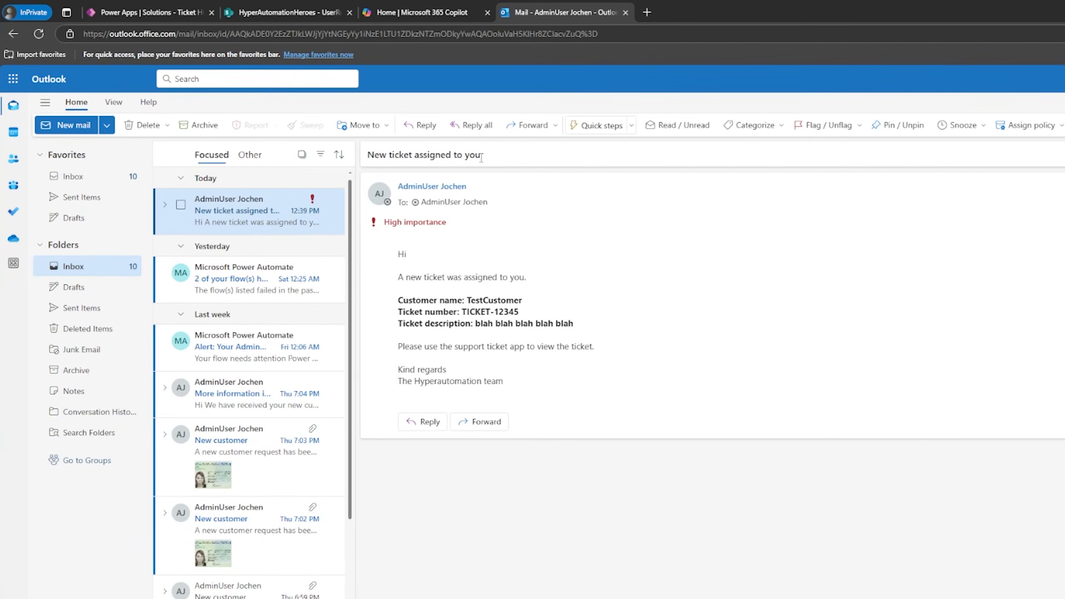
drag(448, 160, 347, 164)
click(519, 191)
drag(459, 312, 533, 312)
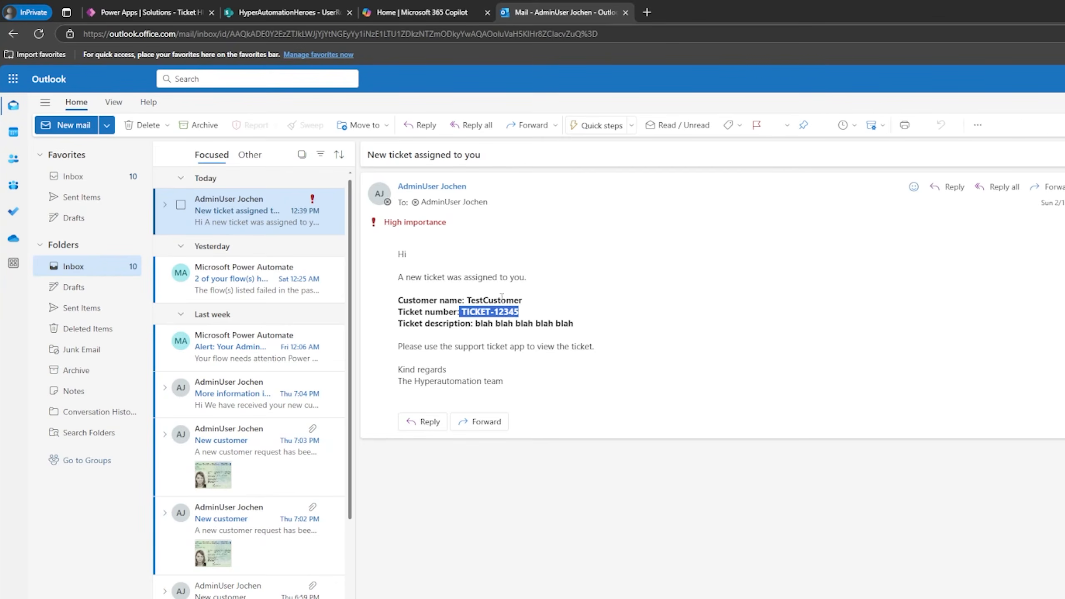
click(503, 335)
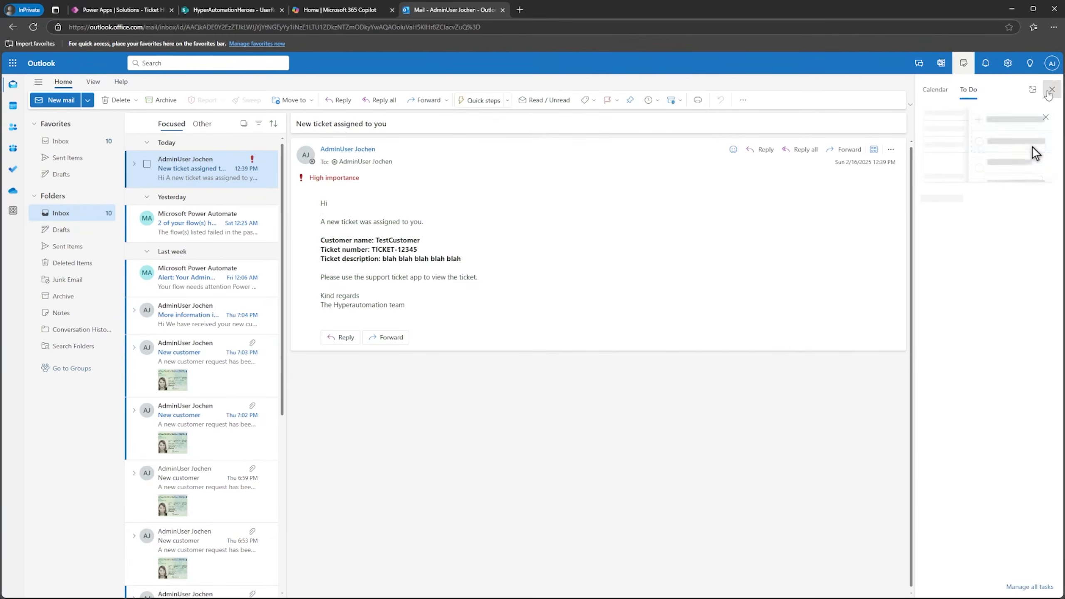
click(1052, 89)
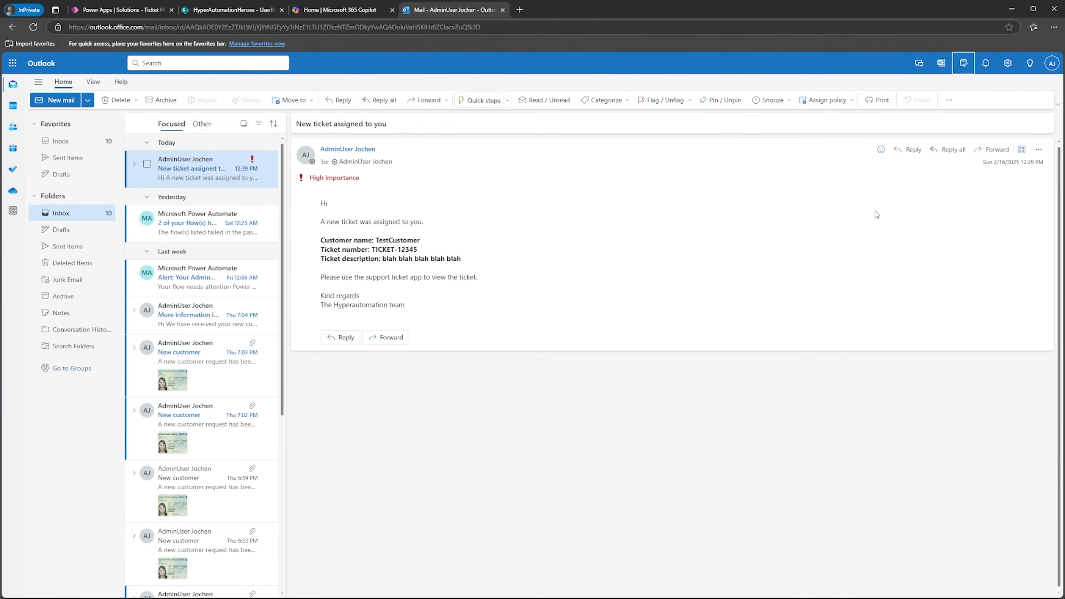
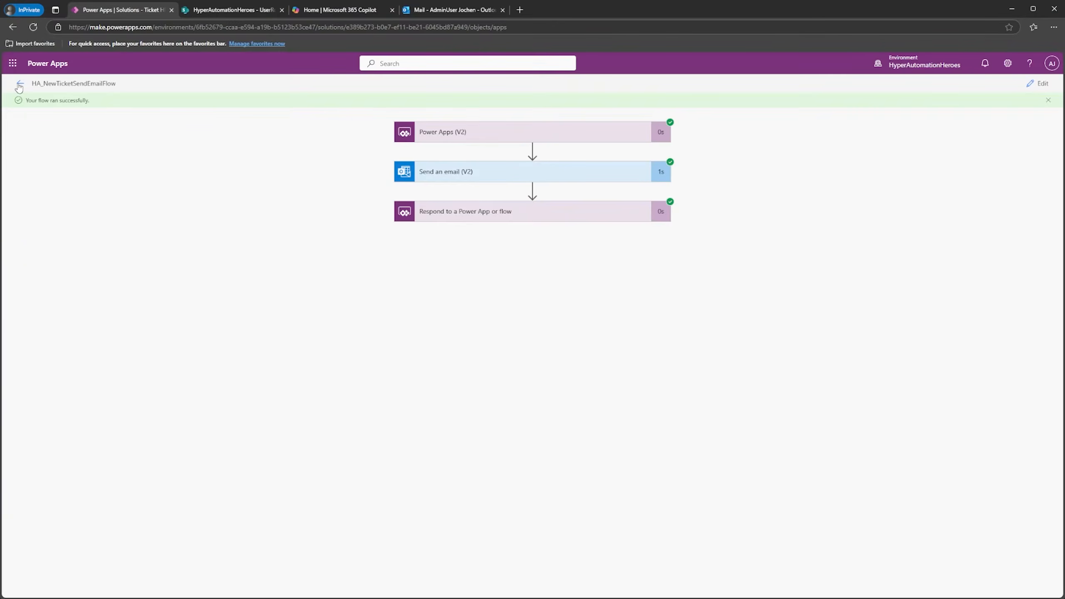
Step: Switch back to Power Apps, return to the Ticket HUB solution and locate HA_NewTicketSendEmailFlow among all its objects
click(19, 83)
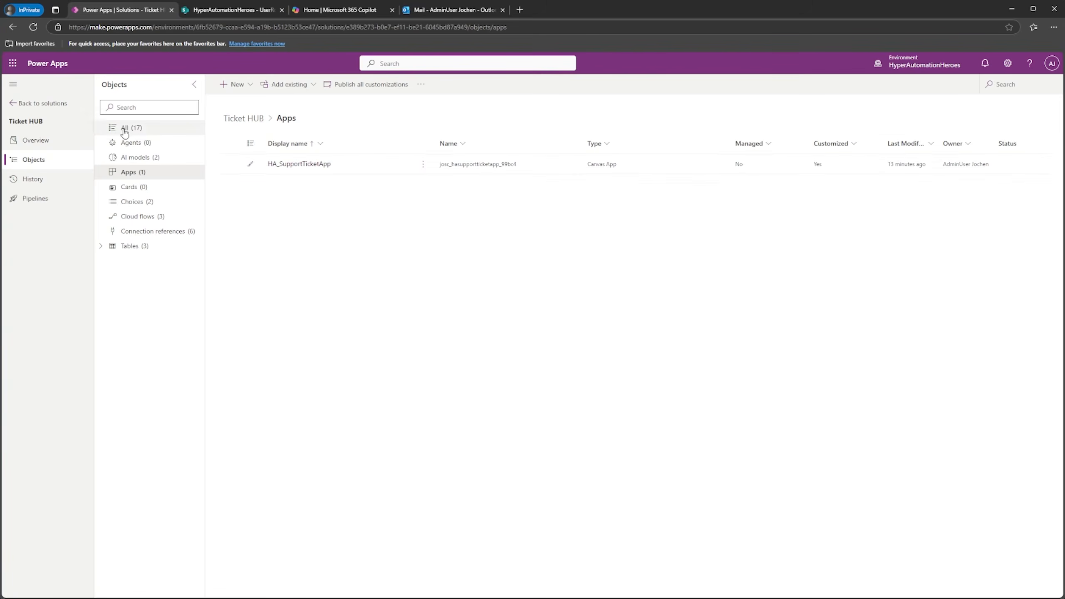
click(139, 132)
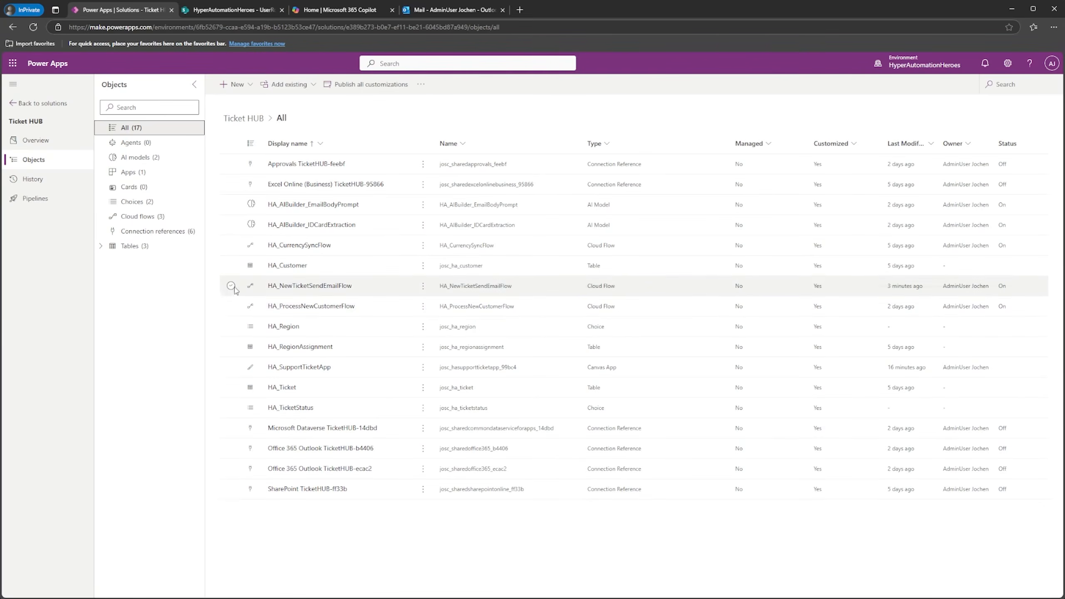
click(231, 286)
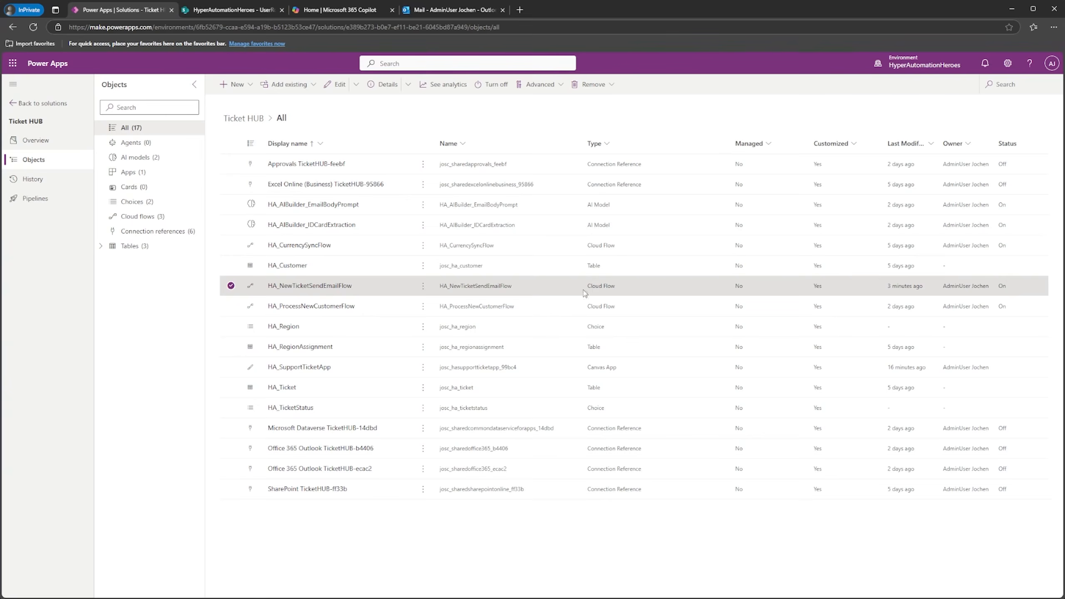
Step: Open the HA_SupportTicketApp canvas app from the Ticket HUB solution for editing
click(134, 172)
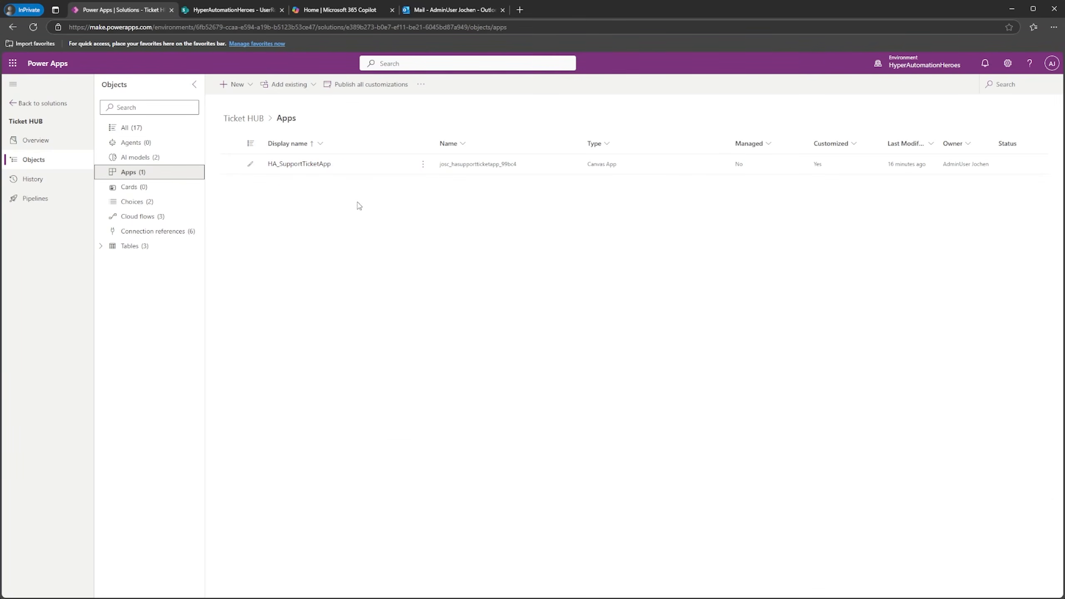
click(423, 166)
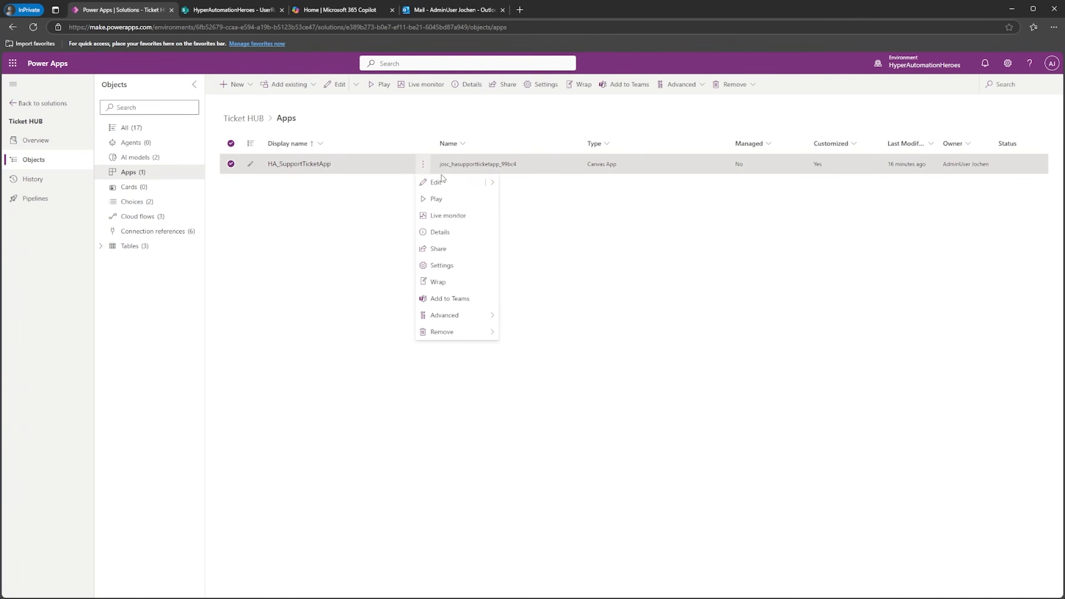
click(438, 185)
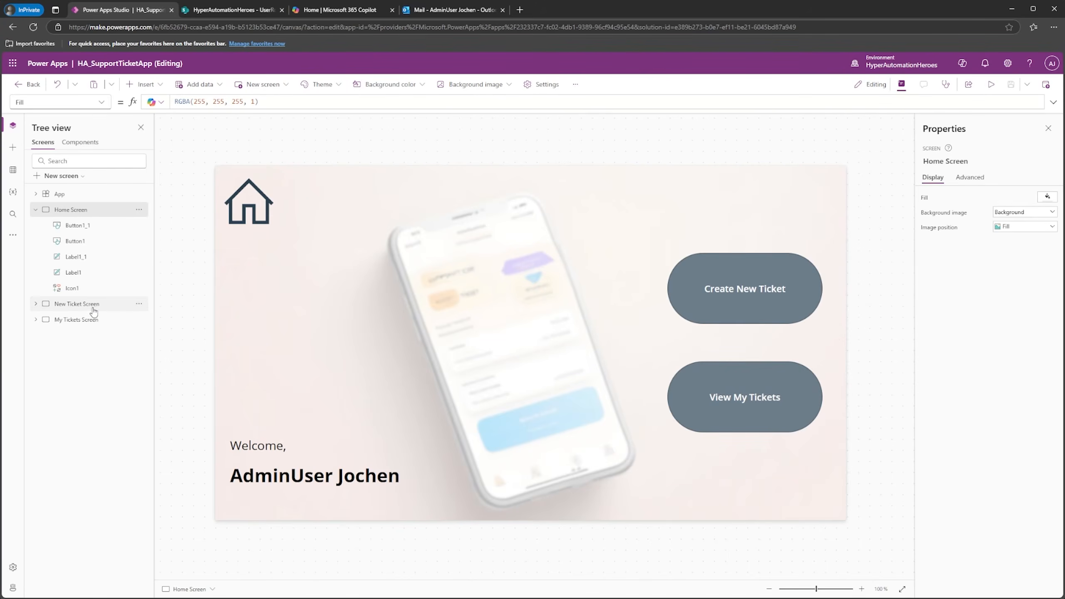
Step: Insert an edit form on the New Ticket Screen and connect it to the HA_Tickets data source
click(93, 310)
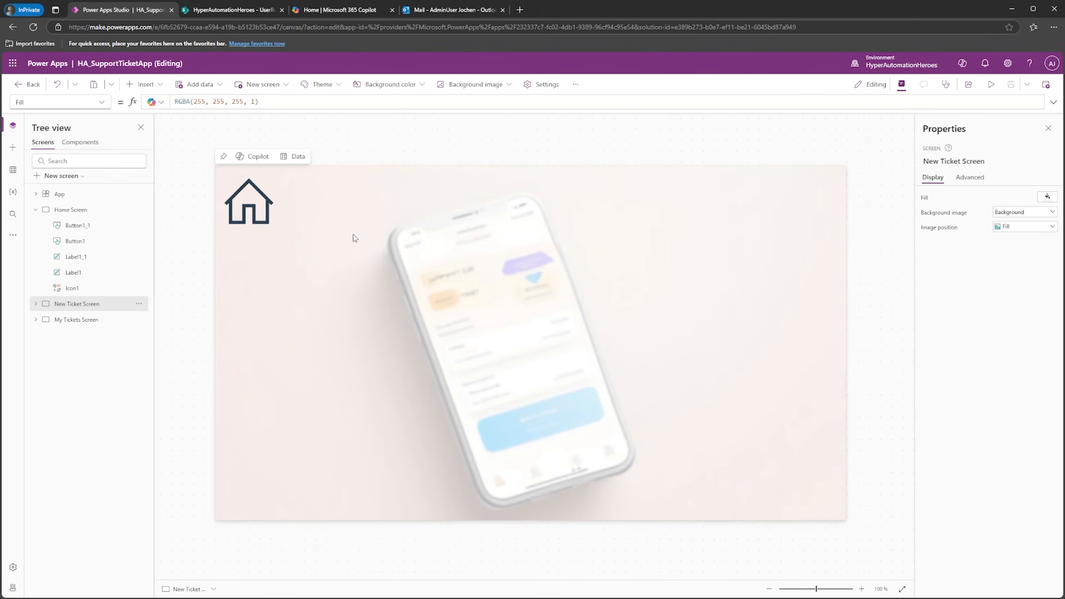
click(143, 85)
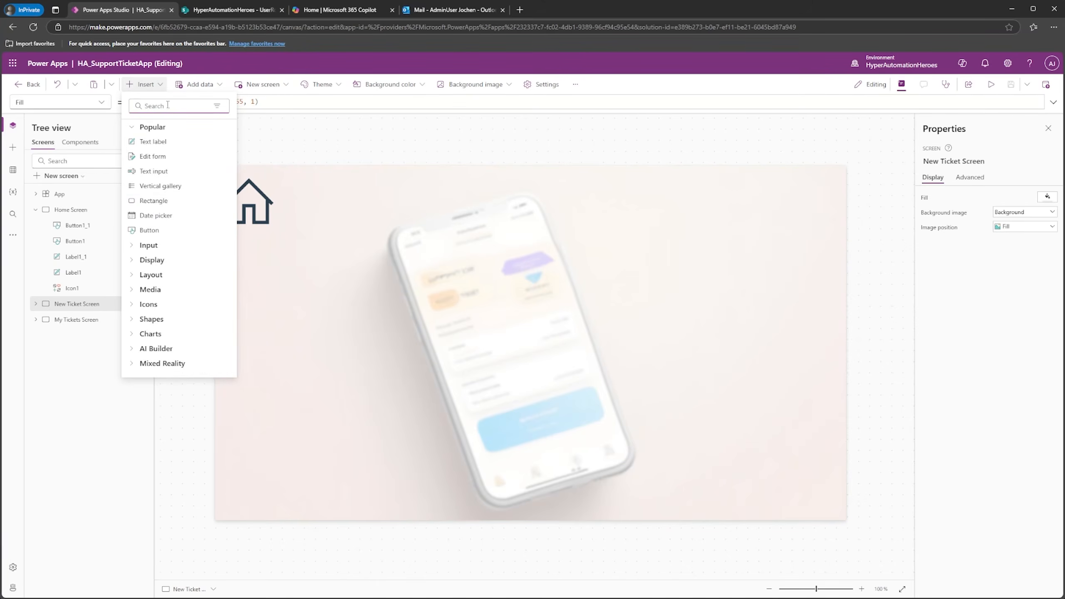
text(edit)
click(162, 142)
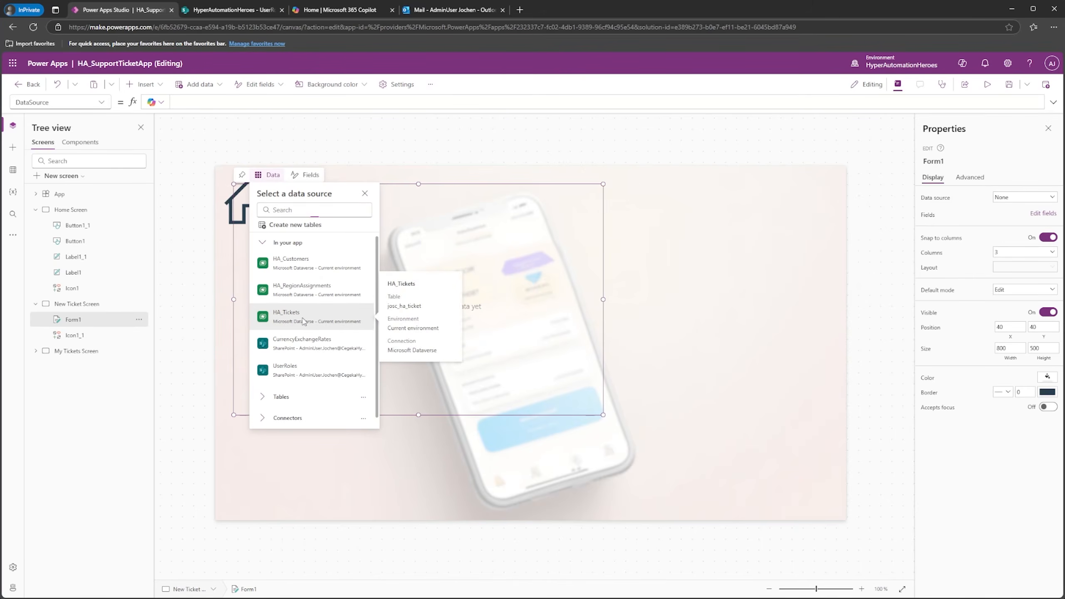
click(304, 321)
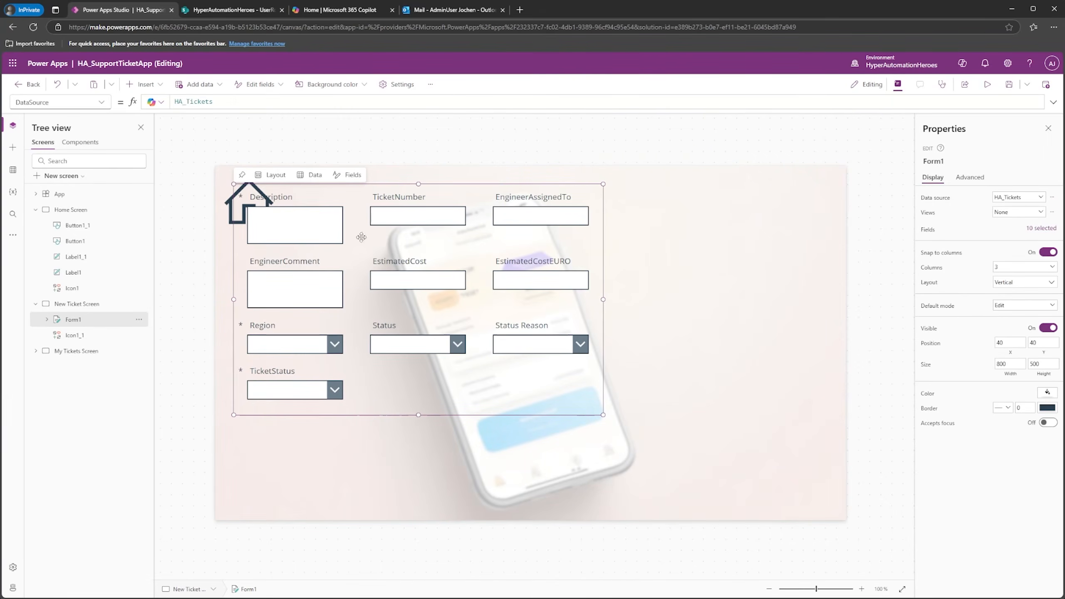
Step: Place the form along the screen's right side at about X 934, Y 24, size it about 422 by 717, and set one column
drag(382, 186, 515, 208)
click(501, 388)
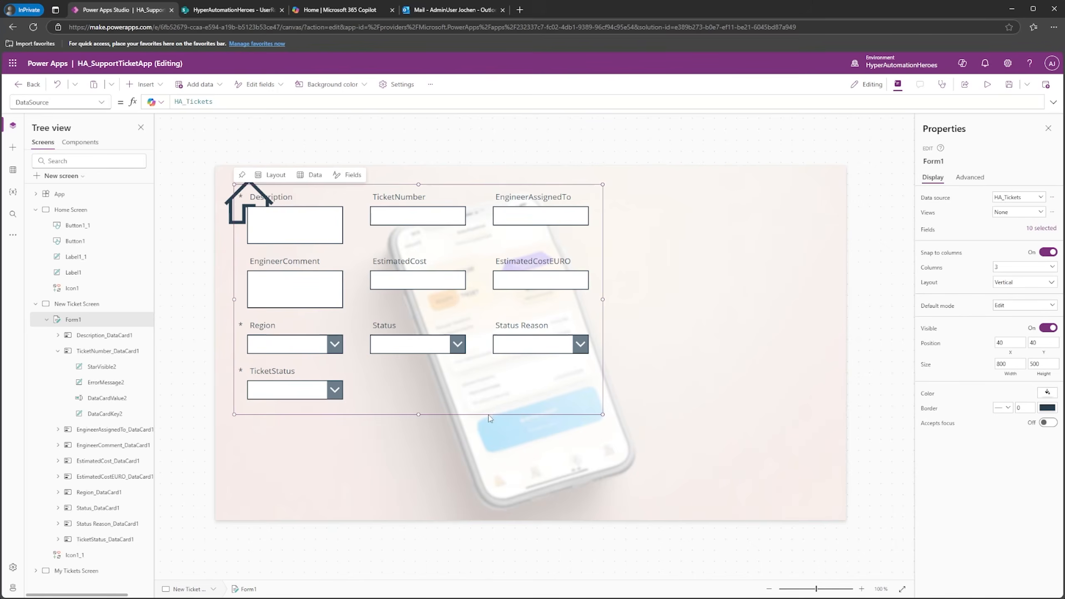
drag(491, 416, 728, 416)
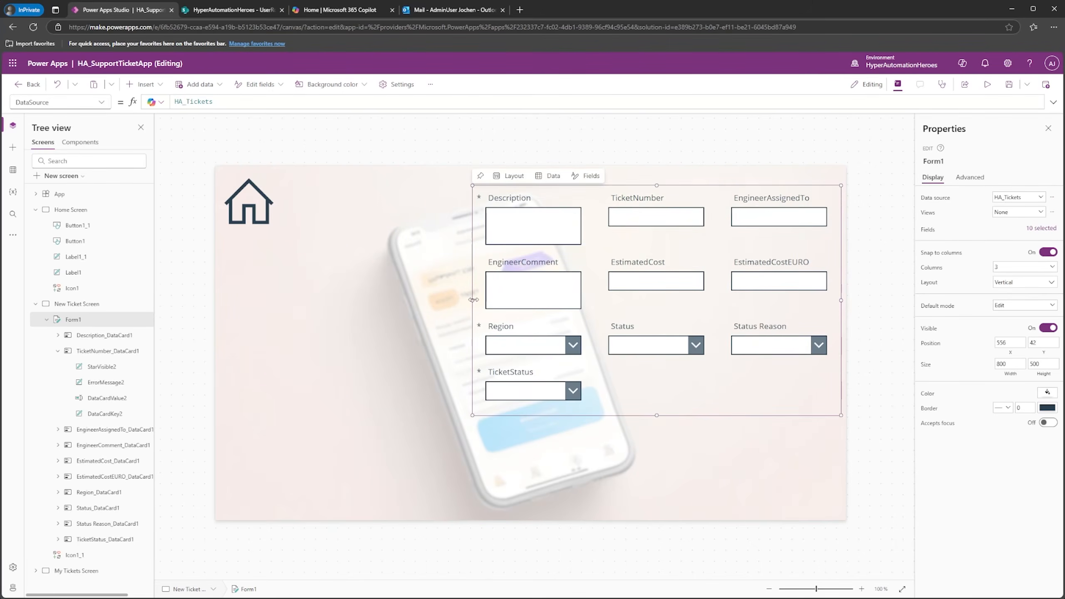
drag(474, 301, 651, 321)
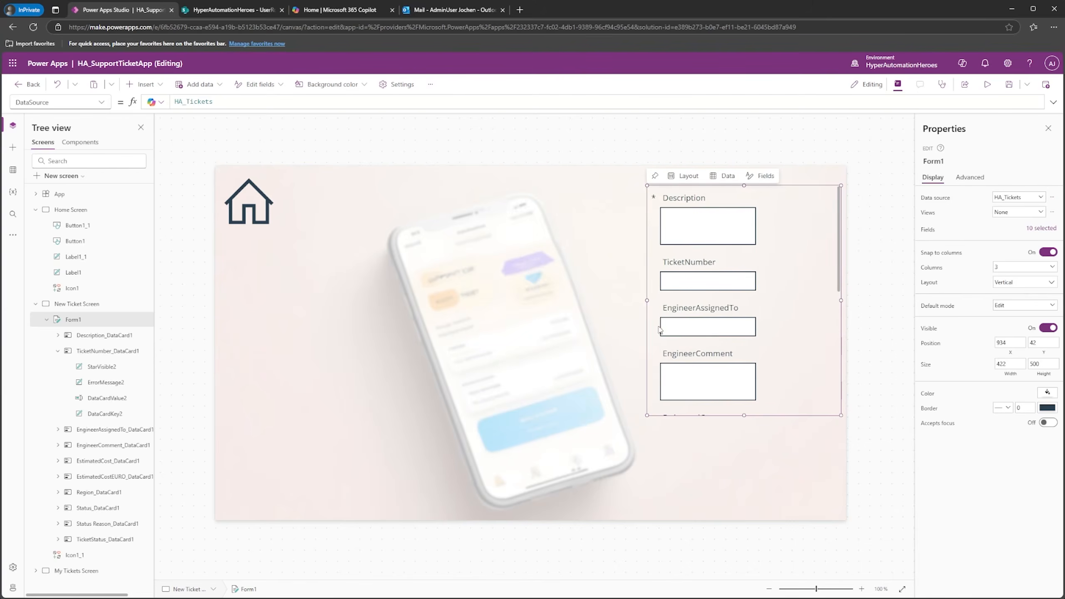
drag(744, 416, 745, 507)
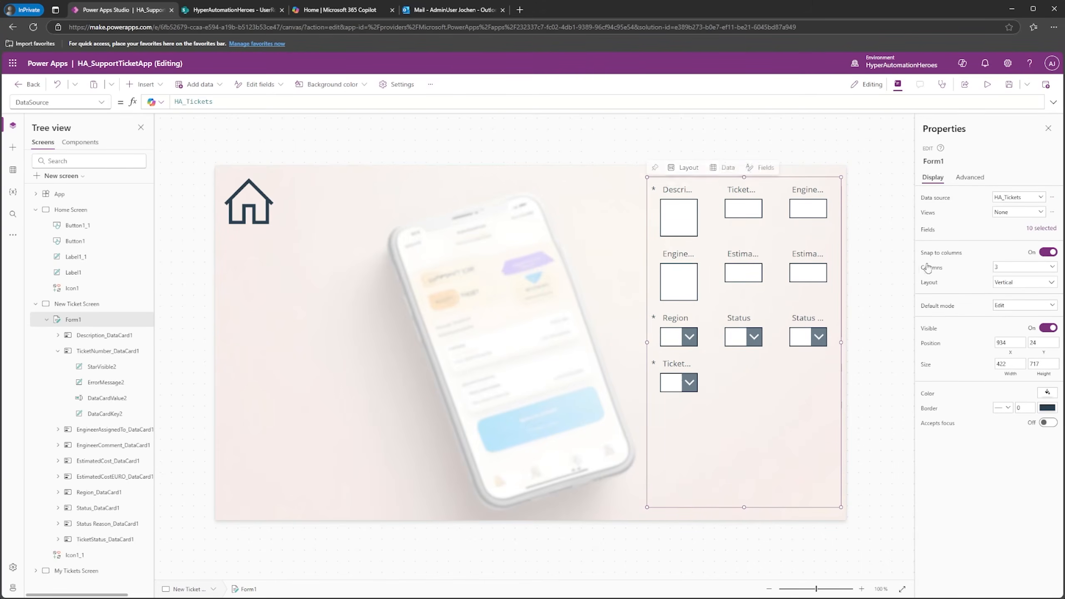
click(1000, 267)
click(1004, 278)
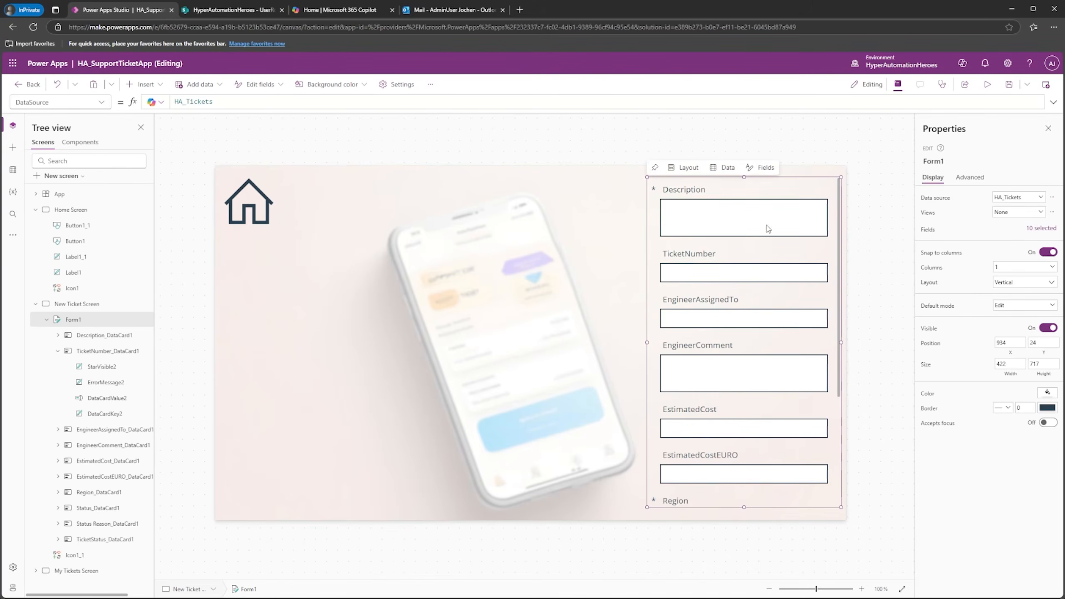
Step: Remove the TicketNumber and EngineerComment fields from the new ticket form
click(761, 170)
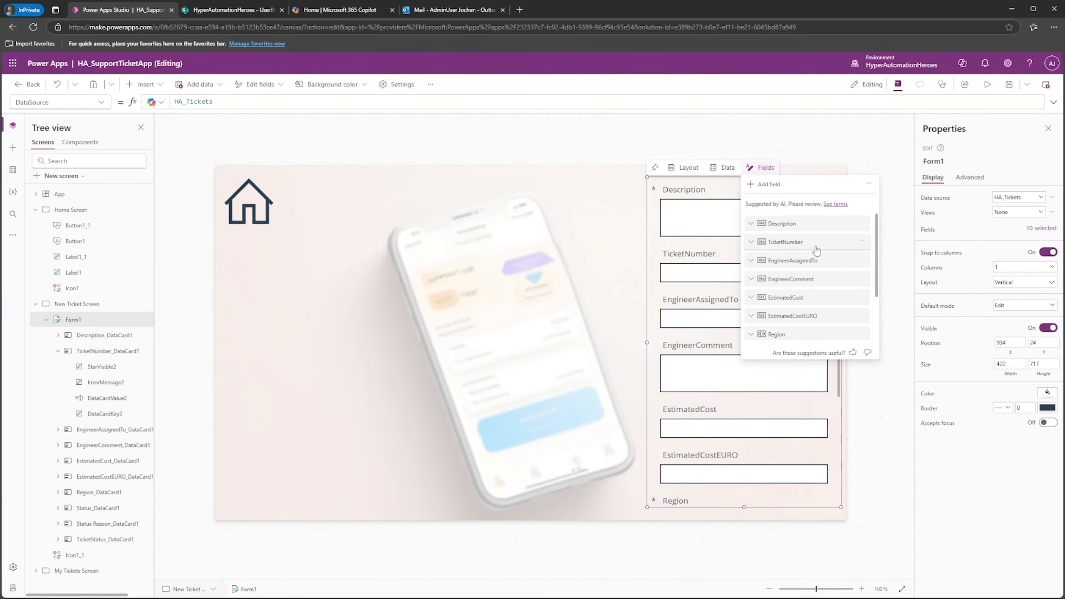
click(863, 243)
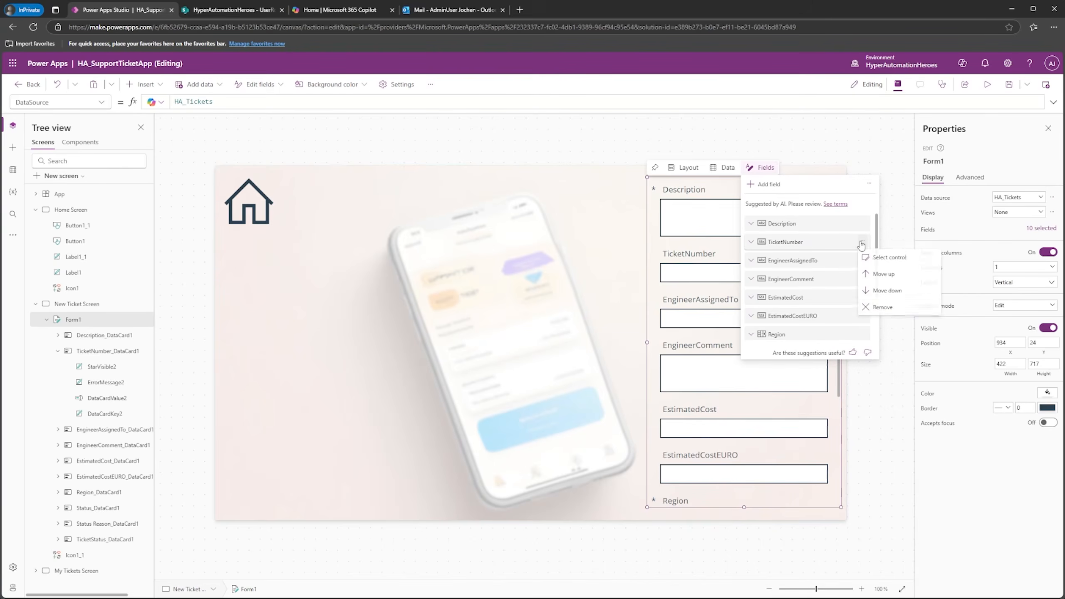
click(882, 308)
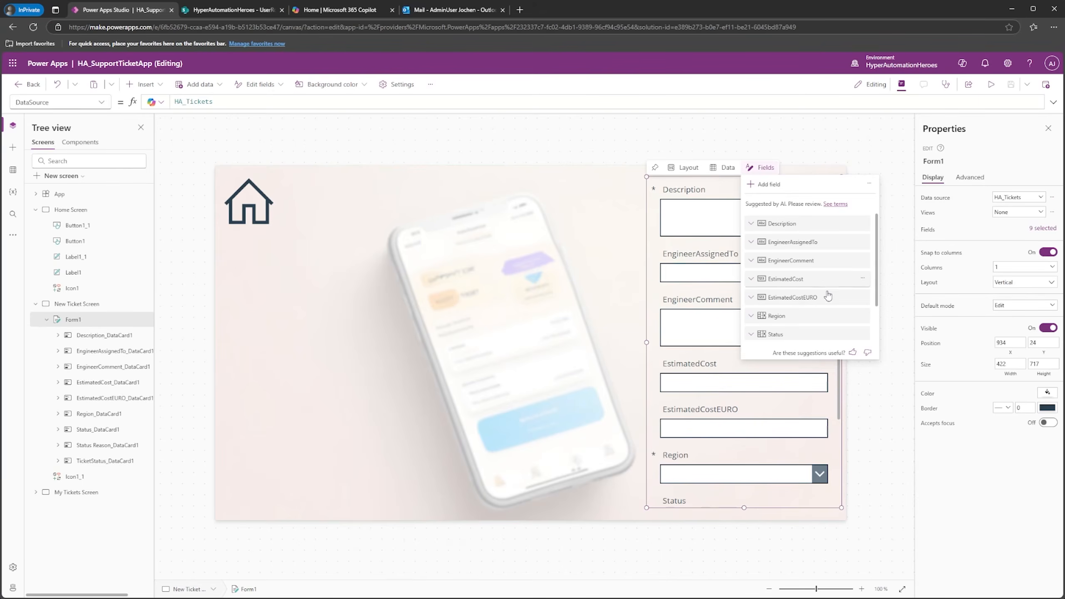
click(863, 263)
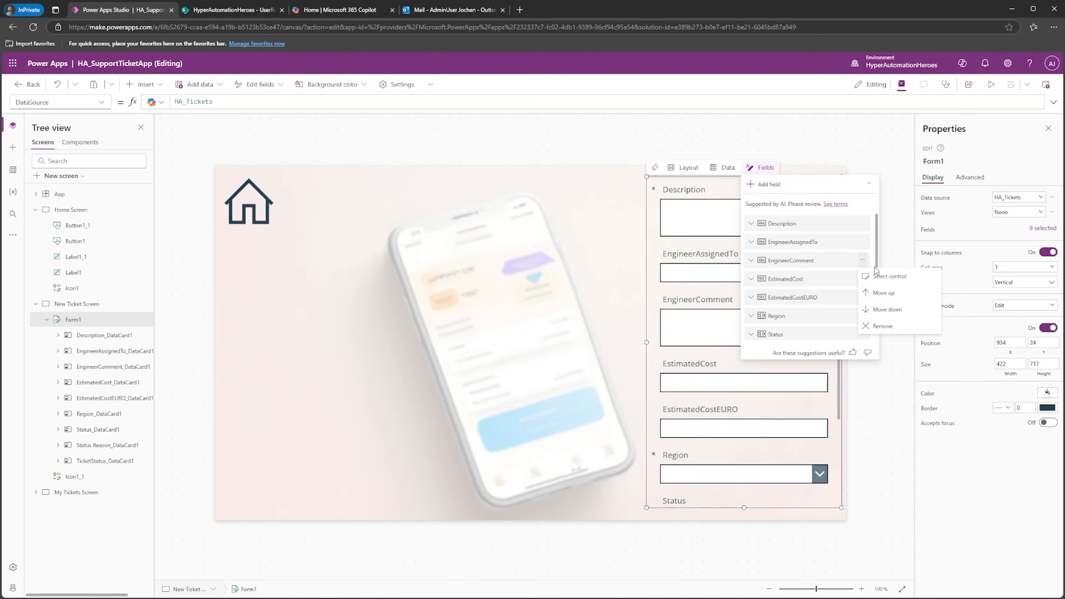
click(881, 328)
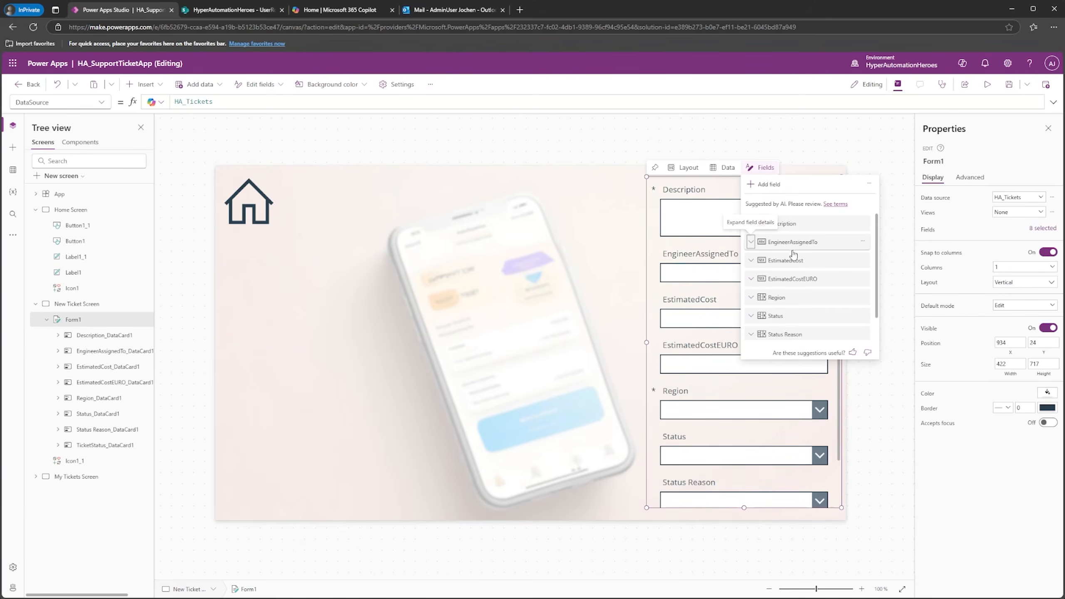
Step: Remove the EstimatedCost, EstimatedCostEURO, Status and Status Reason fields from the form
click(863, 262)
click(882, 326)
click(863, 260)
click(885, 328)
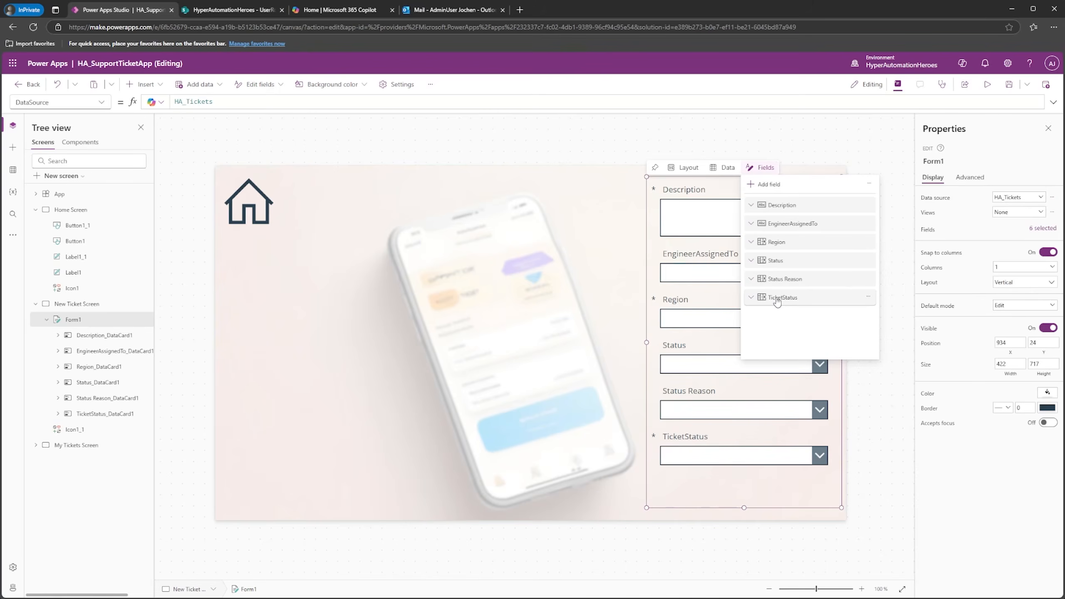
click(868, 260)
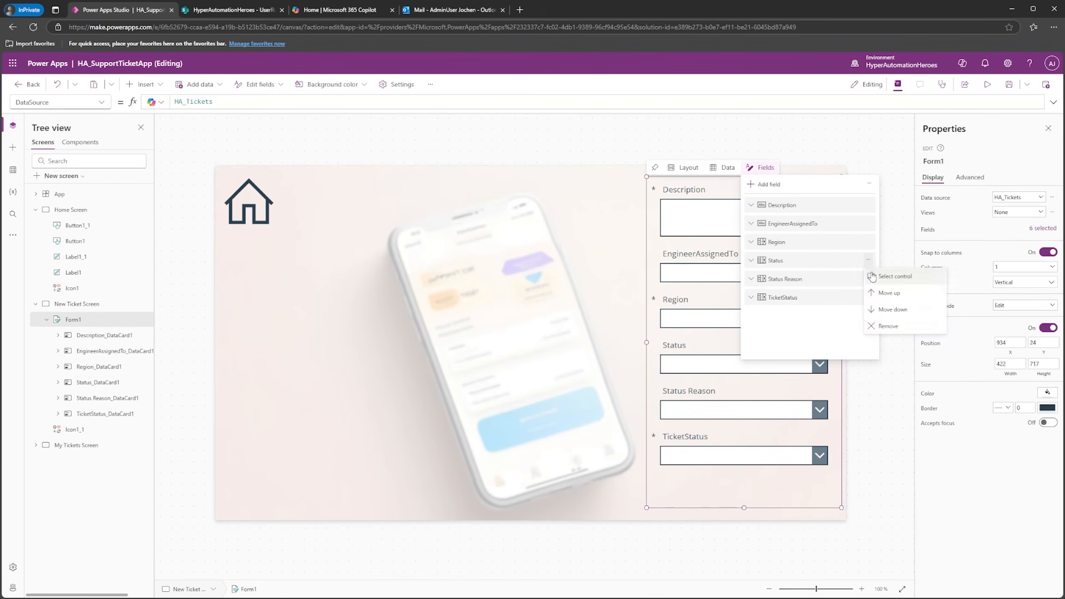
click(885, 326)
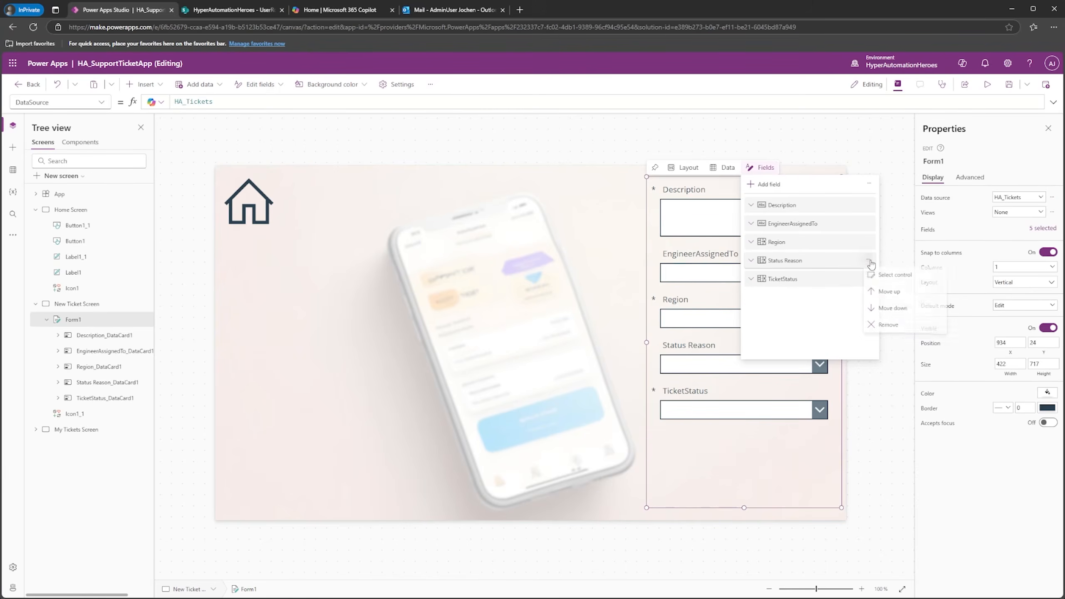
click(886, 325)
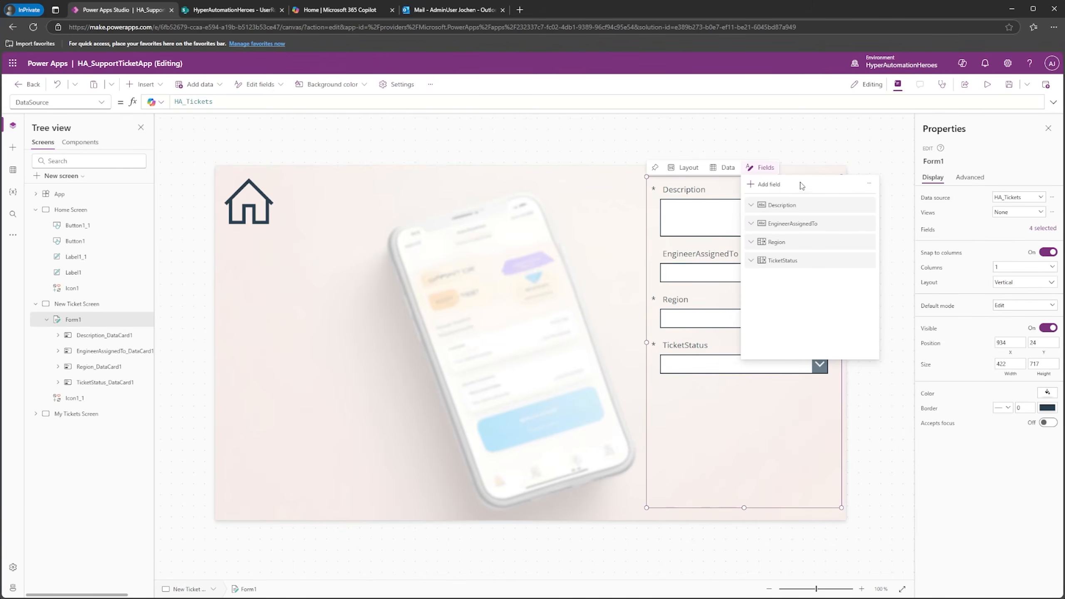
Step: Add the Customer field to the form and reorder the fields so Customer comes first and Region second
click(754, 188)
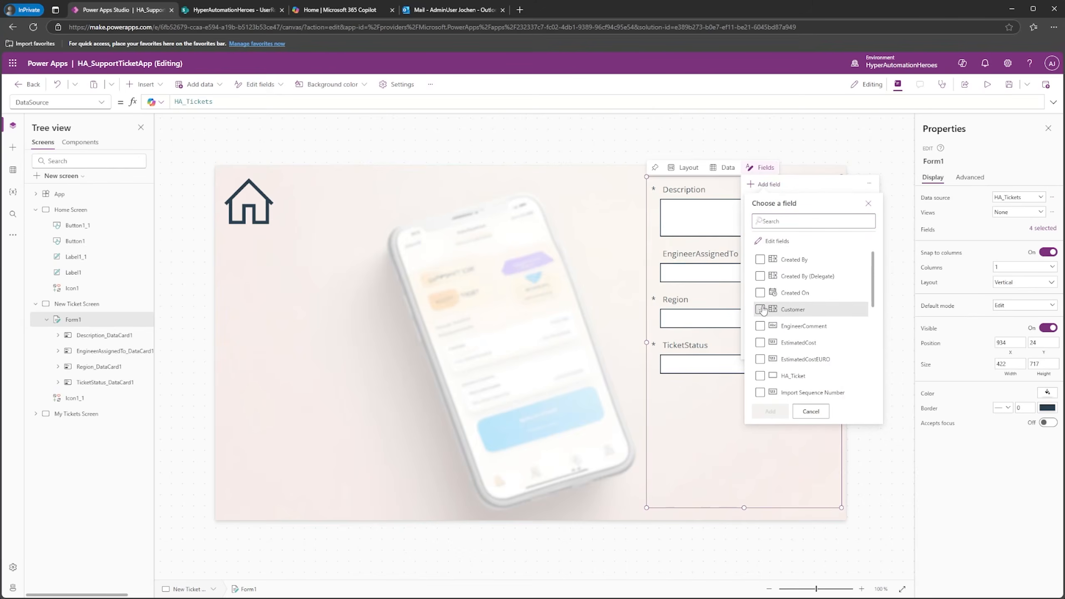
click(760, 309)
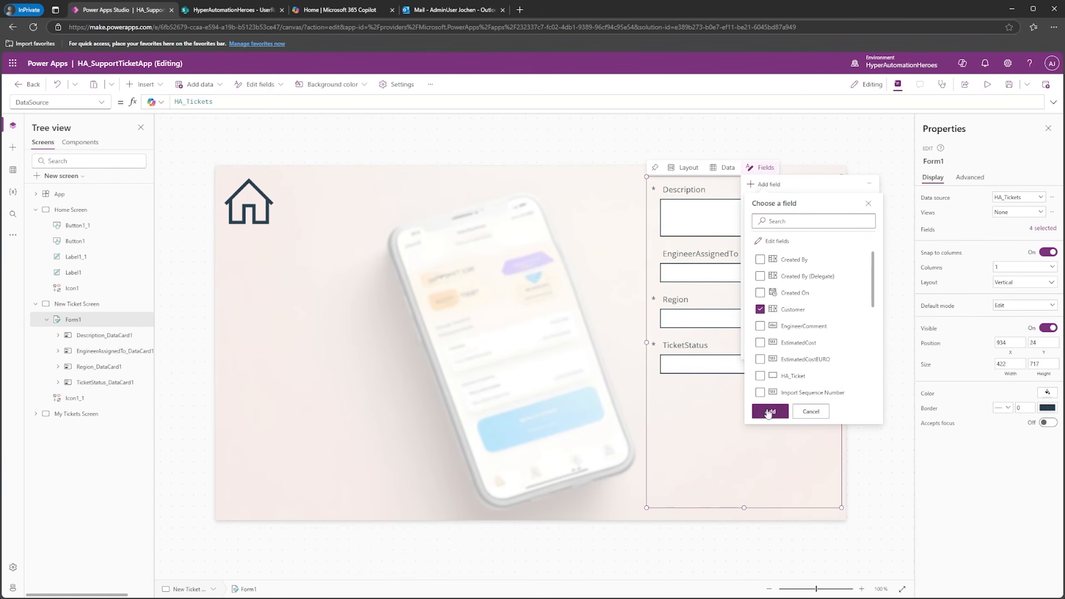
click(769, 413)
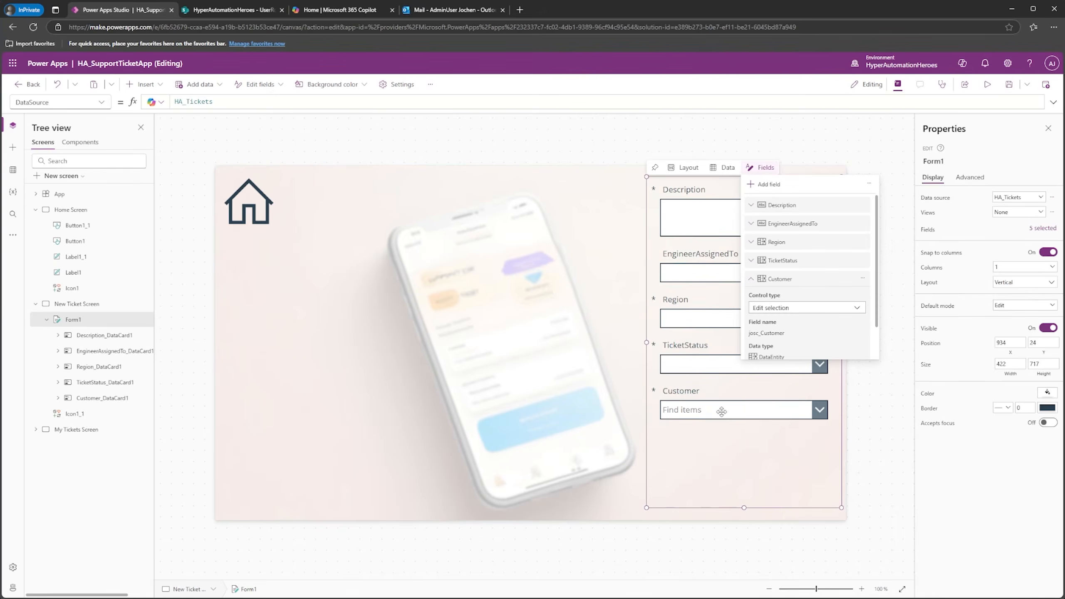
click(751, 279)
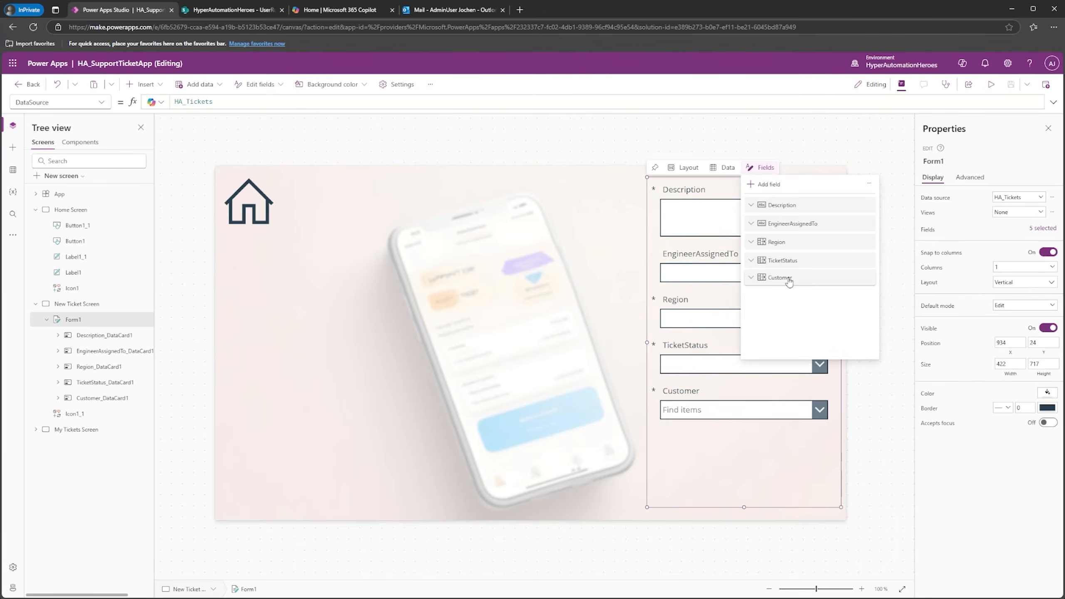
drag(791, 282, 803, 201)
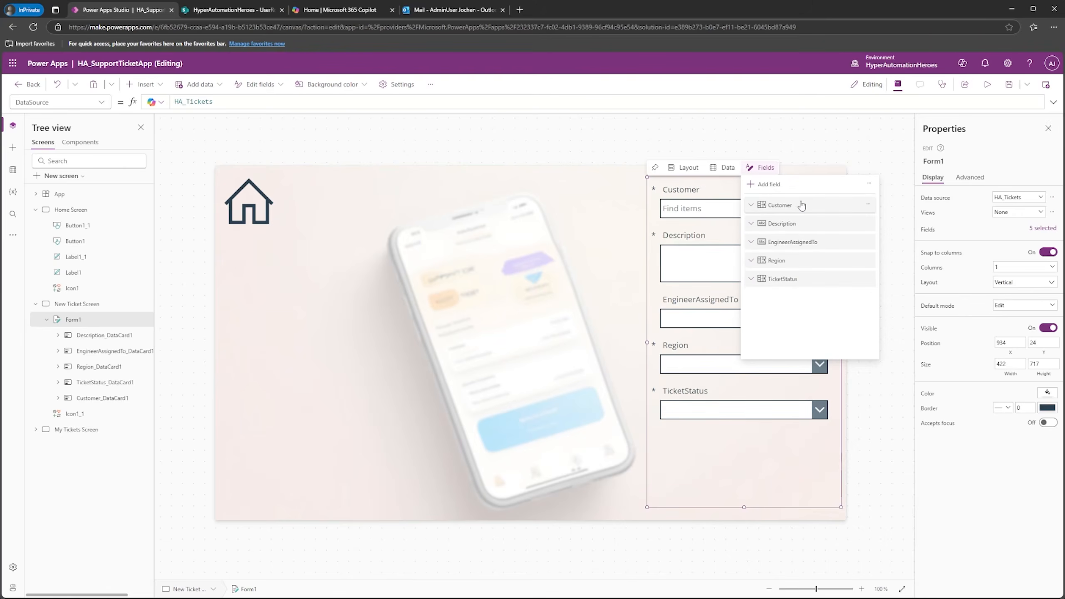
drag(776, 267, 784, 225)
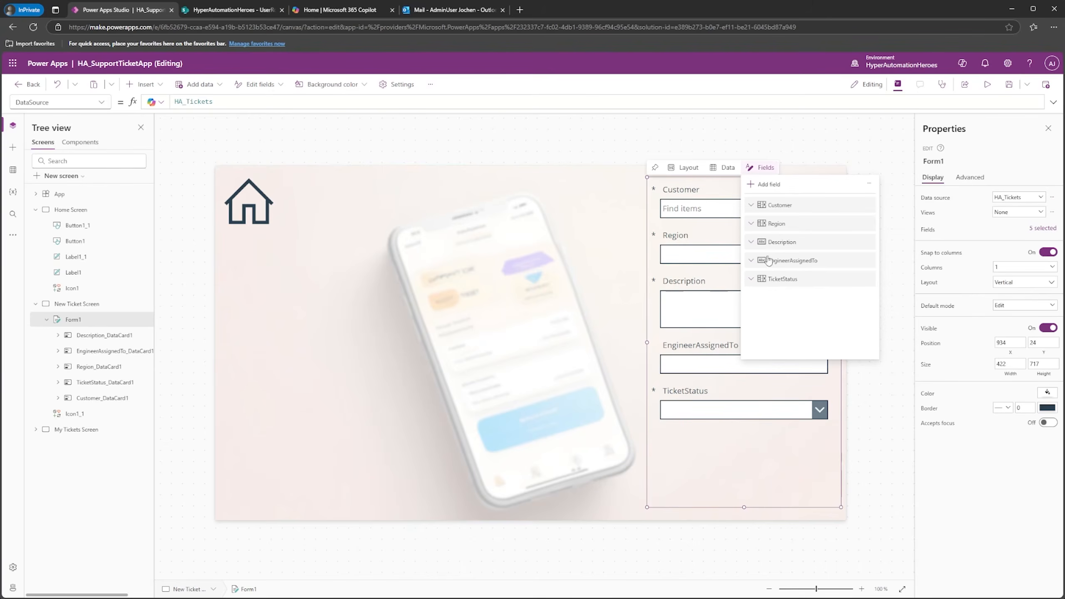
Step: Enlarge the Description card and its text input on the new ticket form, making the input about 197 high
click(762, 167)
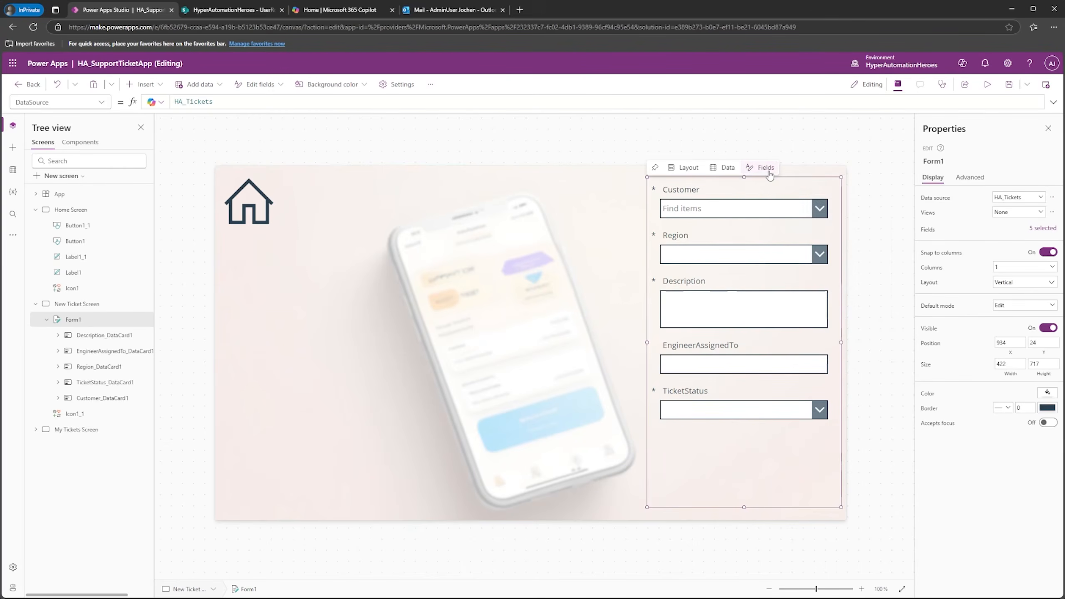
click(730, 286)
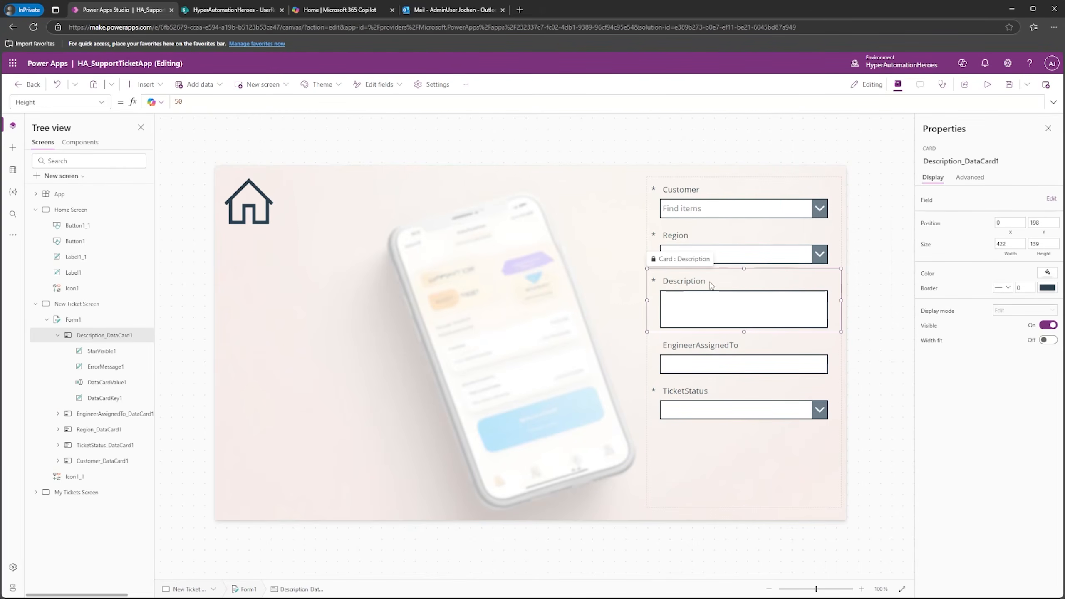
drag(744, 332, 740, 365)
click(720, 311)
drag(744, 328, 744, 382)
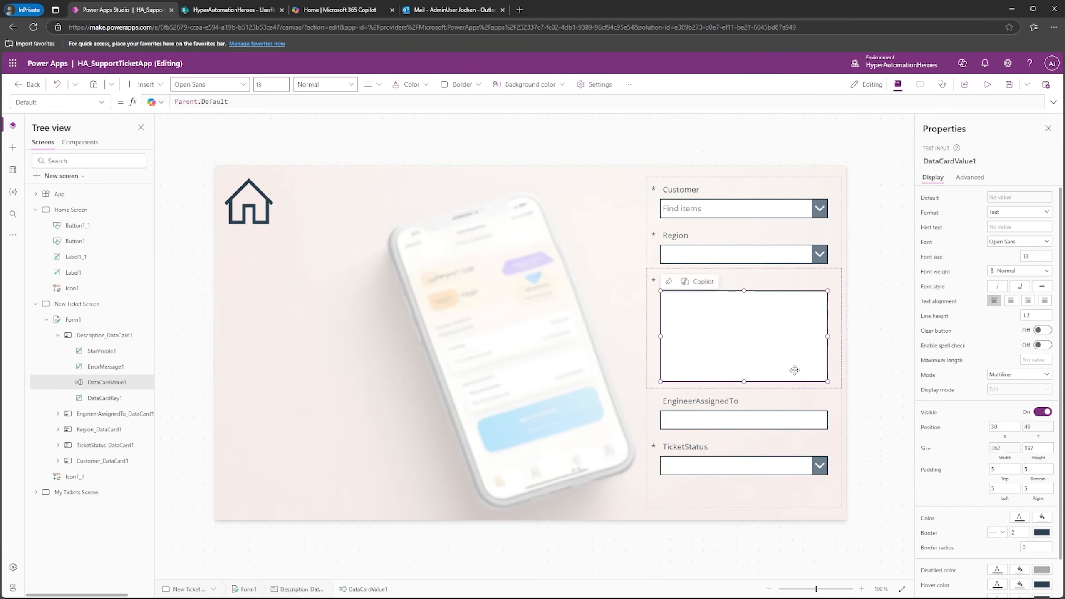
Step: Set the default mode of the ticket form to New
click(838, 247)
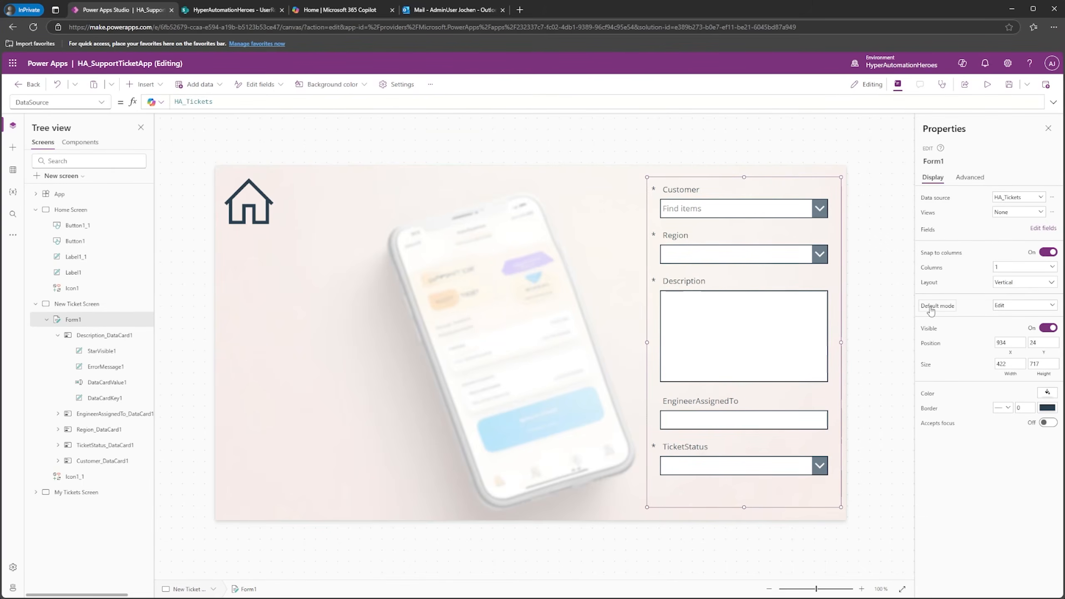
click(1020, 308)
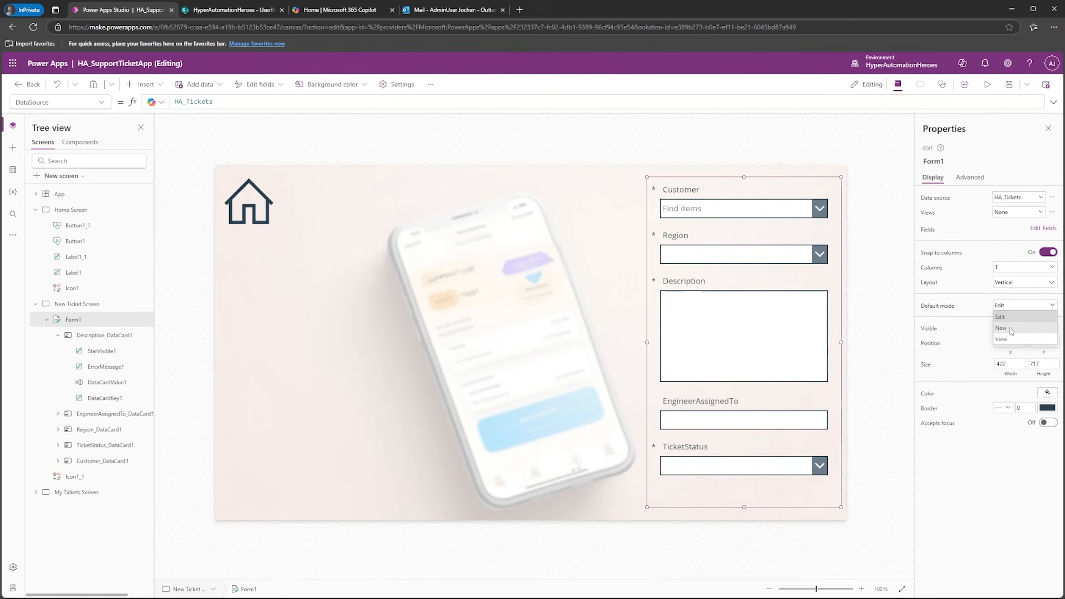
click(1013, 332)
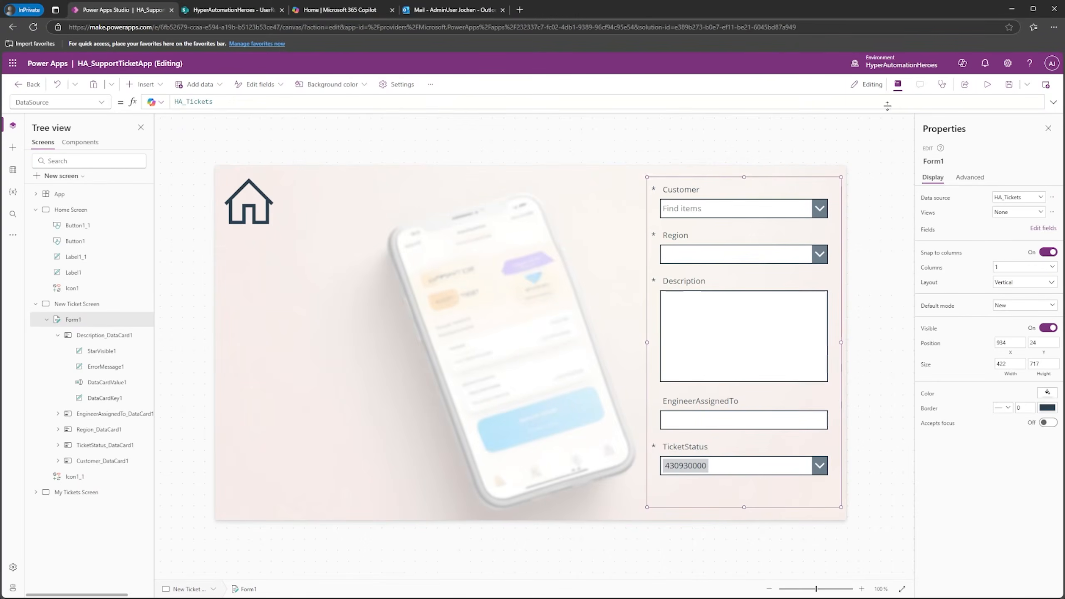
Step: Preview the app and check the form's Customer, Region, Description, EngineerAssignedTo and TicketStatus fields, then return to editing
click(988, 84)
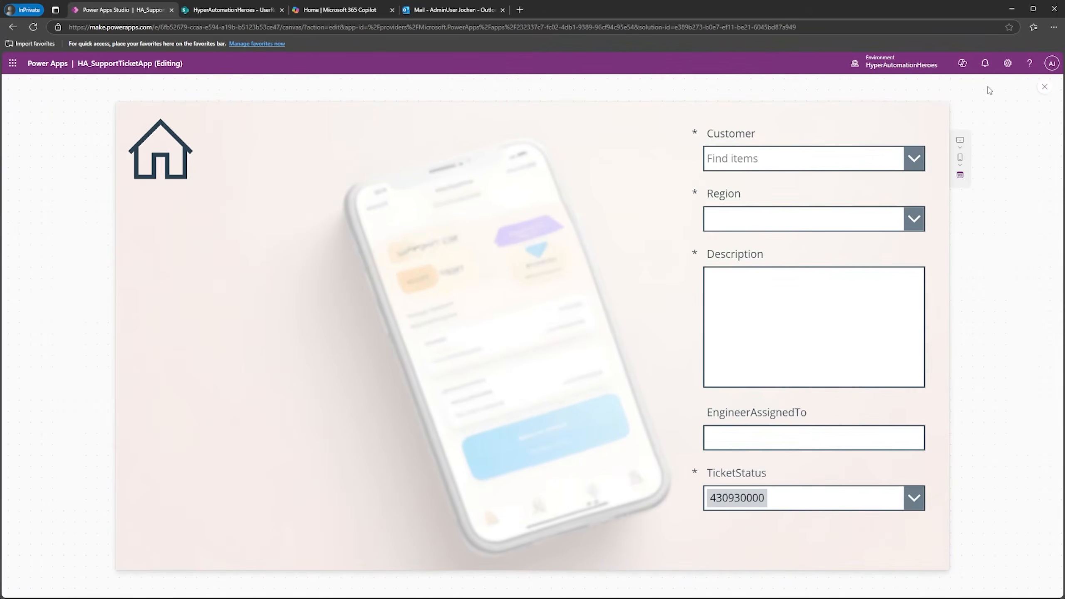
click(912, 158)
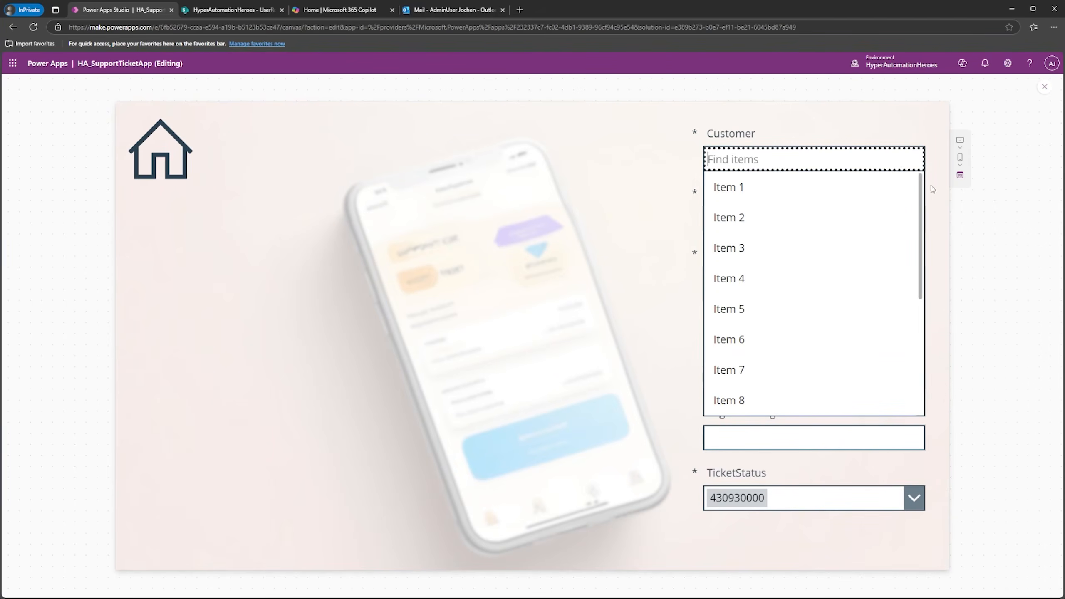
click(837, 133)
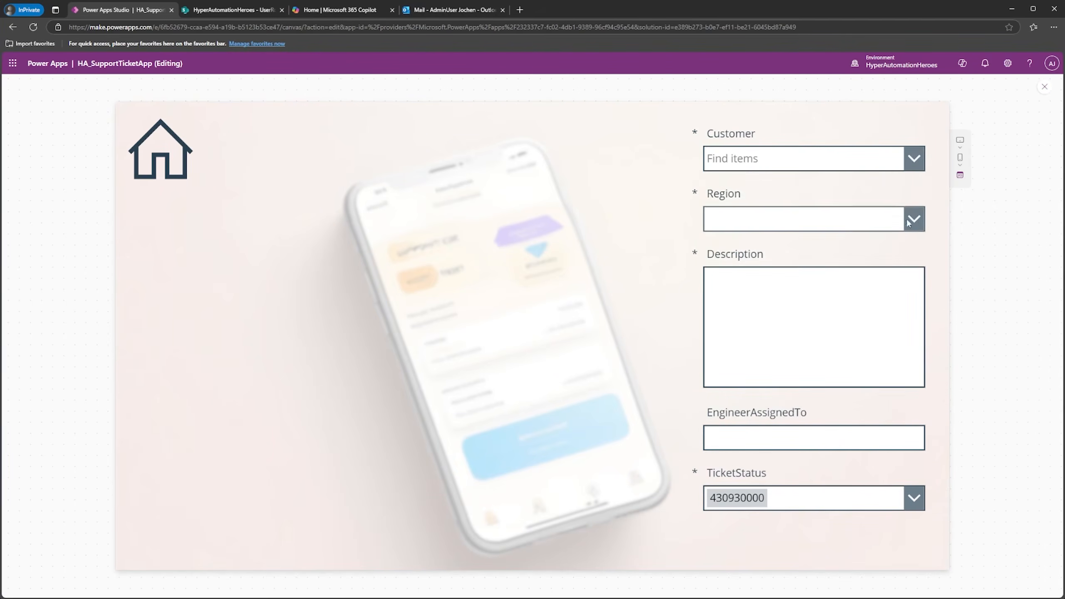
click(805, 222)
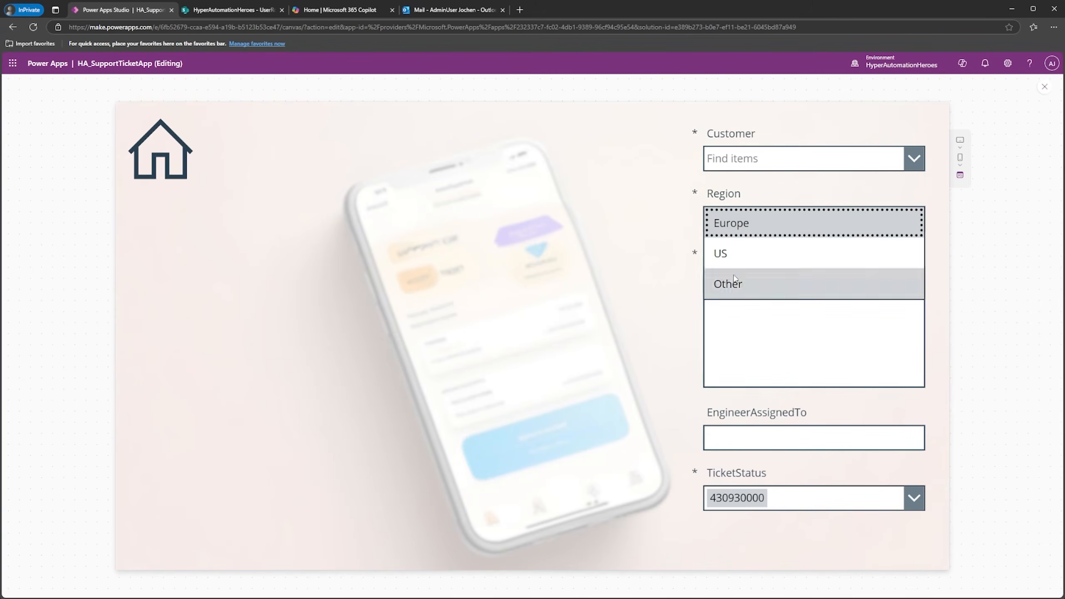
click(769, 287)
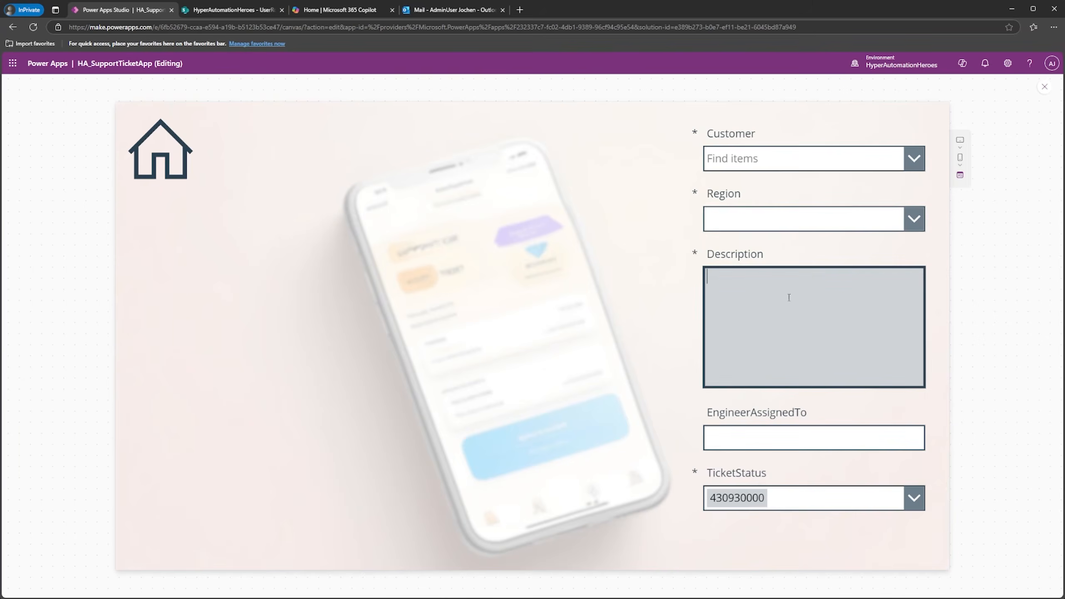
click(767, 441)
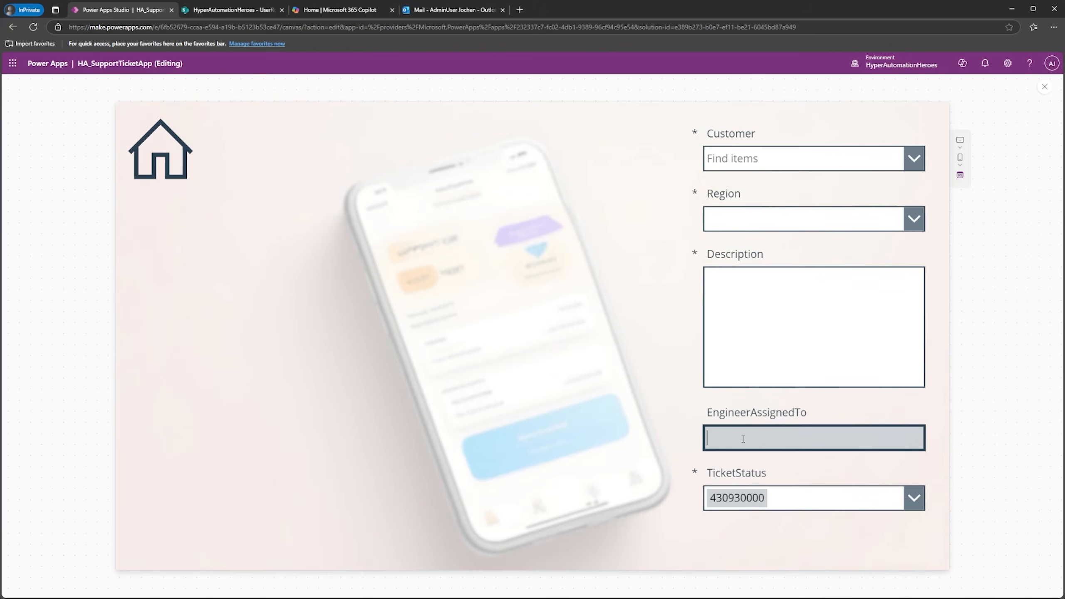
click(747, 497)
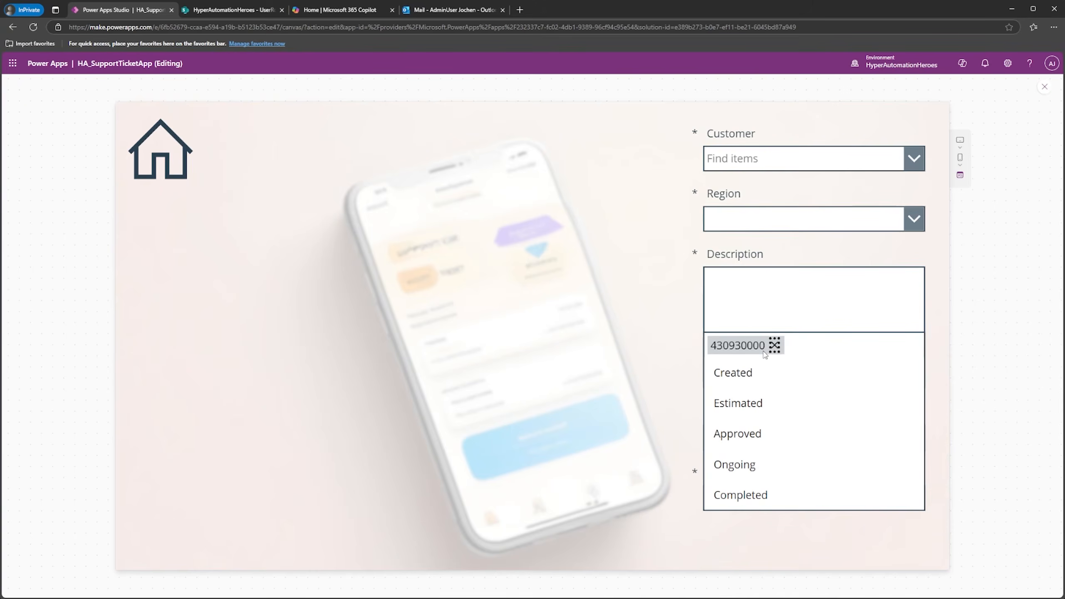
click(938, 371)
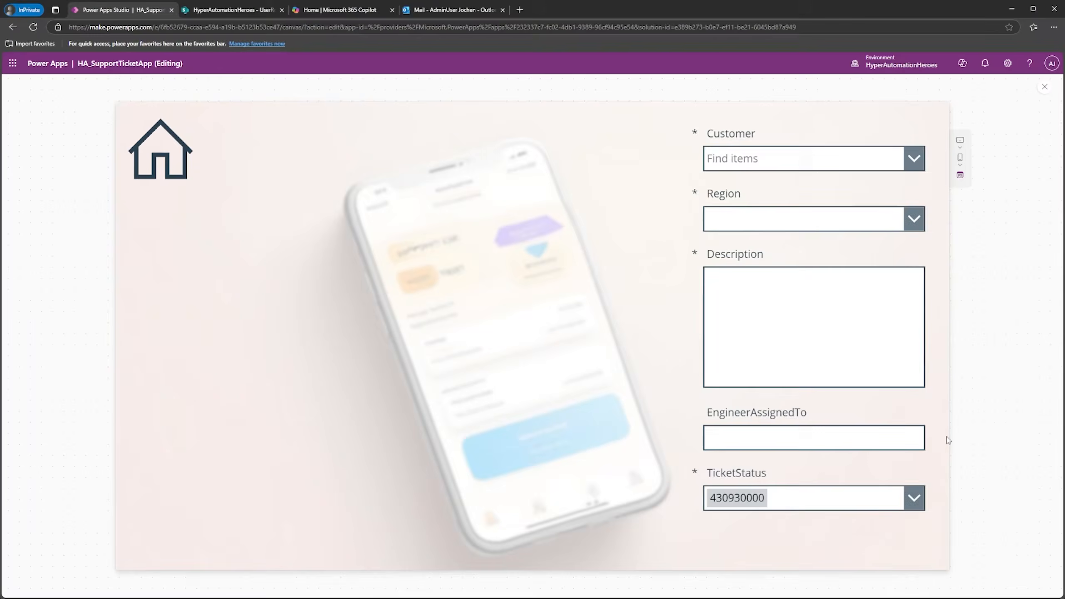
click(1043, 89)
Step: Set the New Ticket Screen's OnVisible formula to NewForm(Form1); ResetForm(Form1)
click(637, 365)
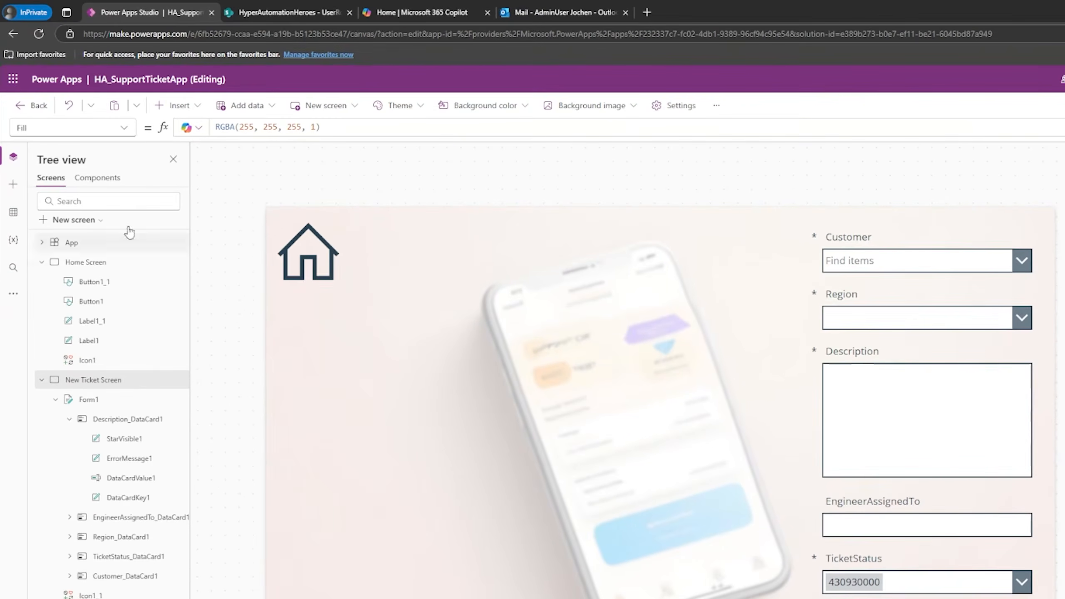
click(126, 127)
click(59, 307)
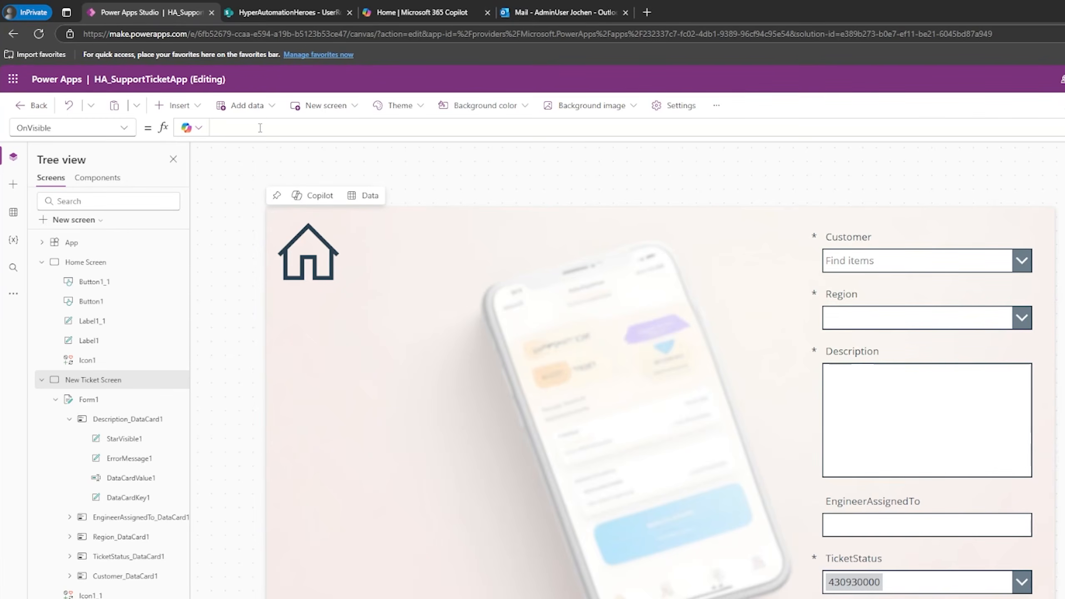
text(Newfo)
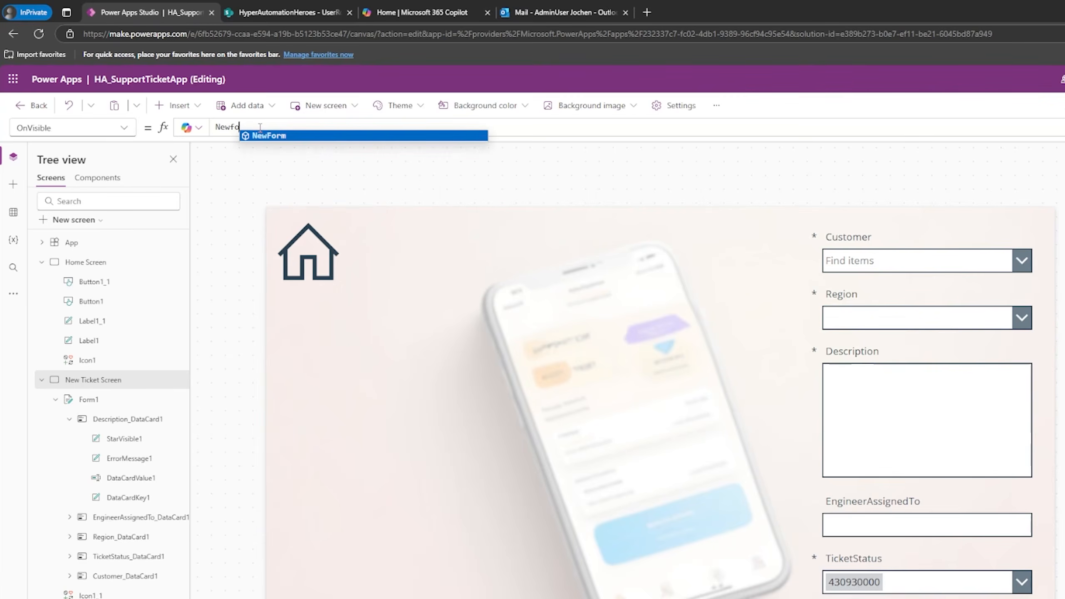
click(288, 137)
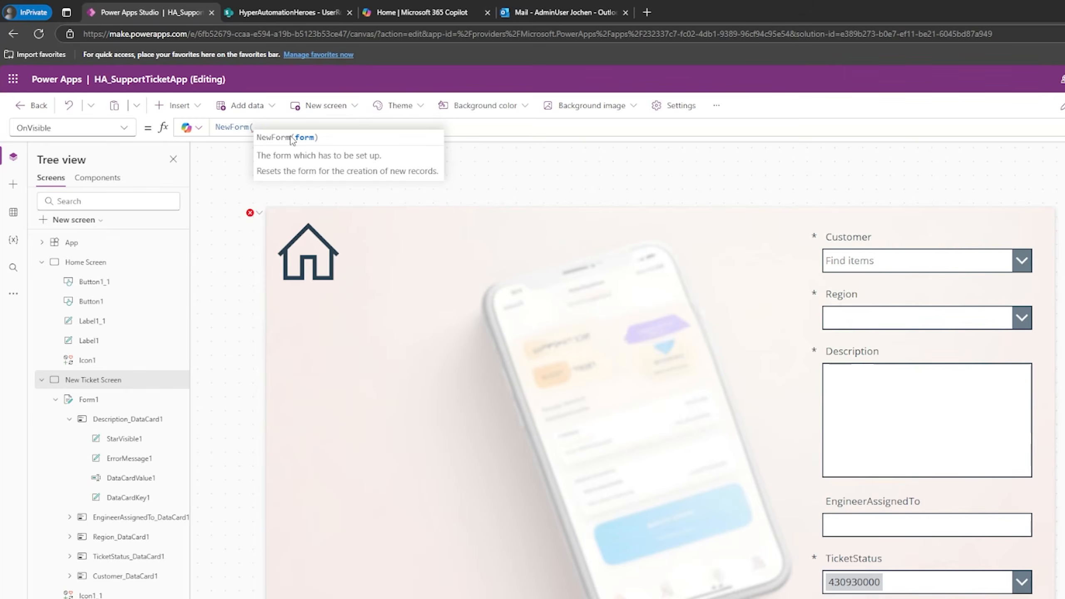
text(Form1))
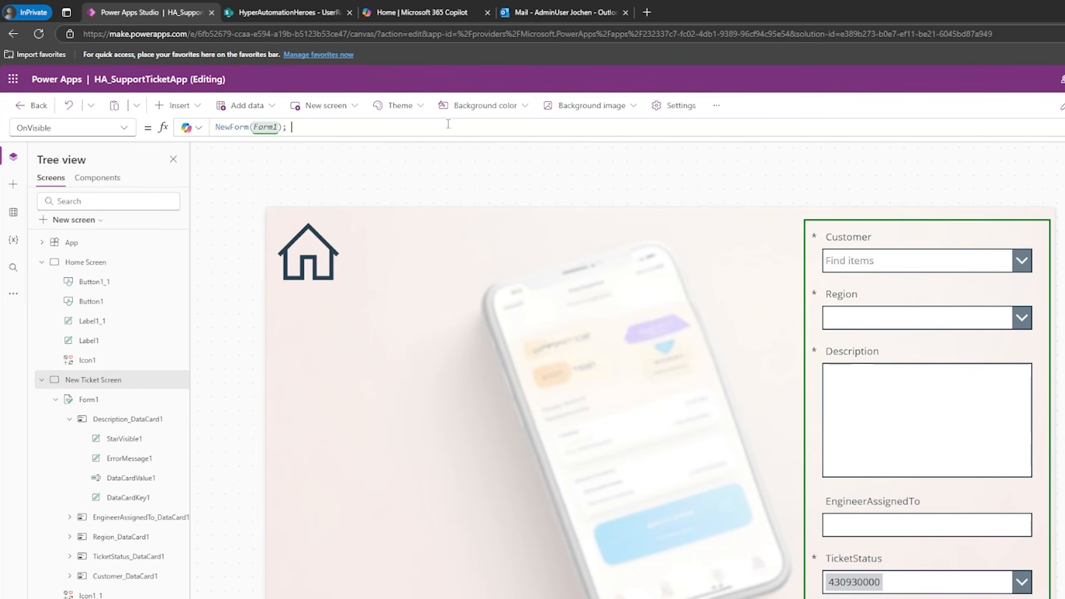
text(Res)
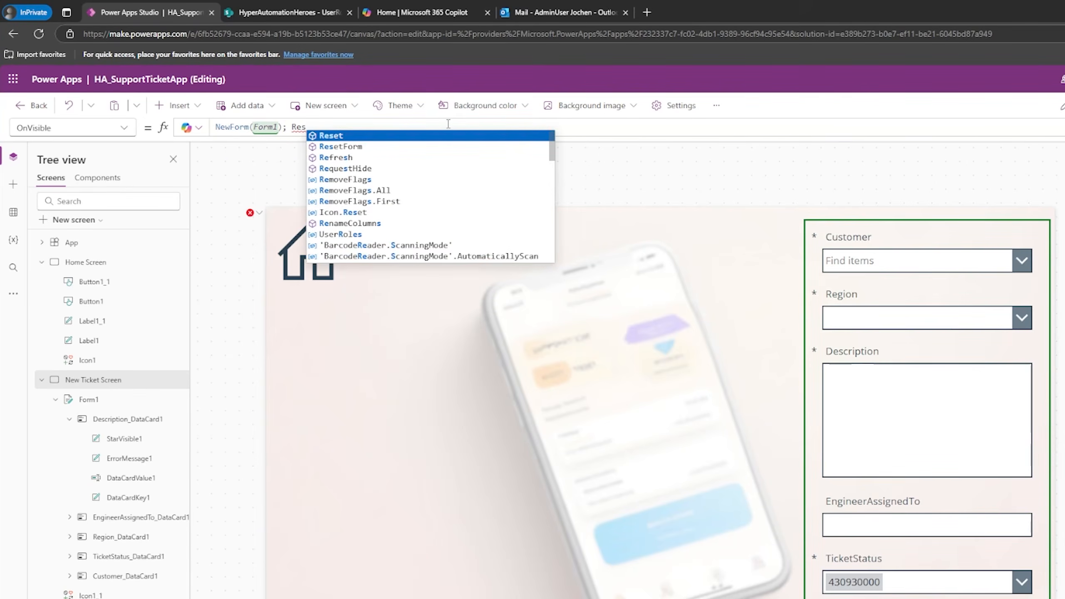
key(Down)
key(Tab)
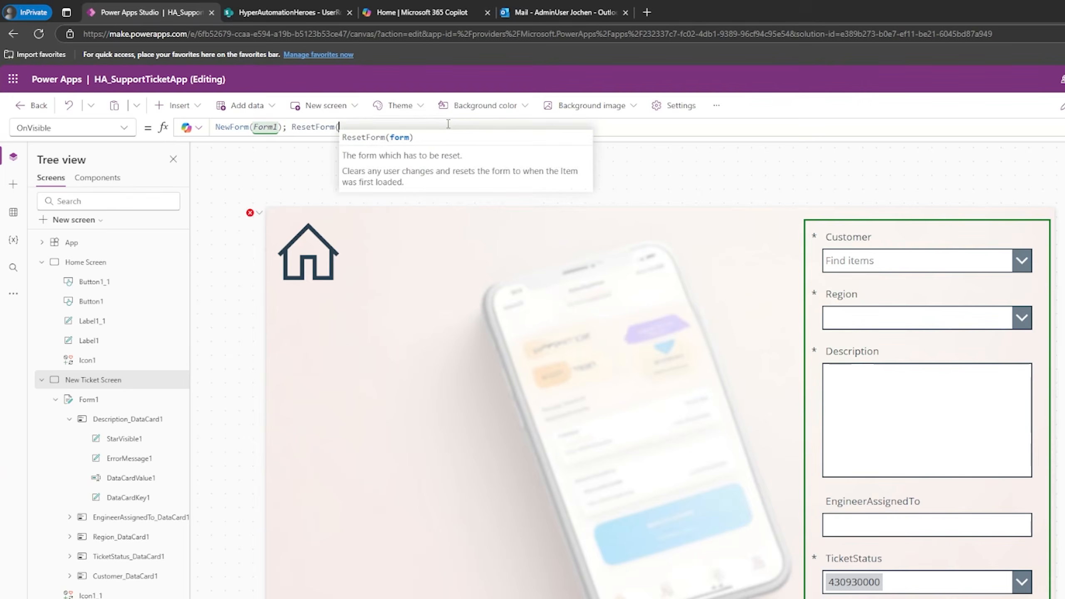
text(Form1)
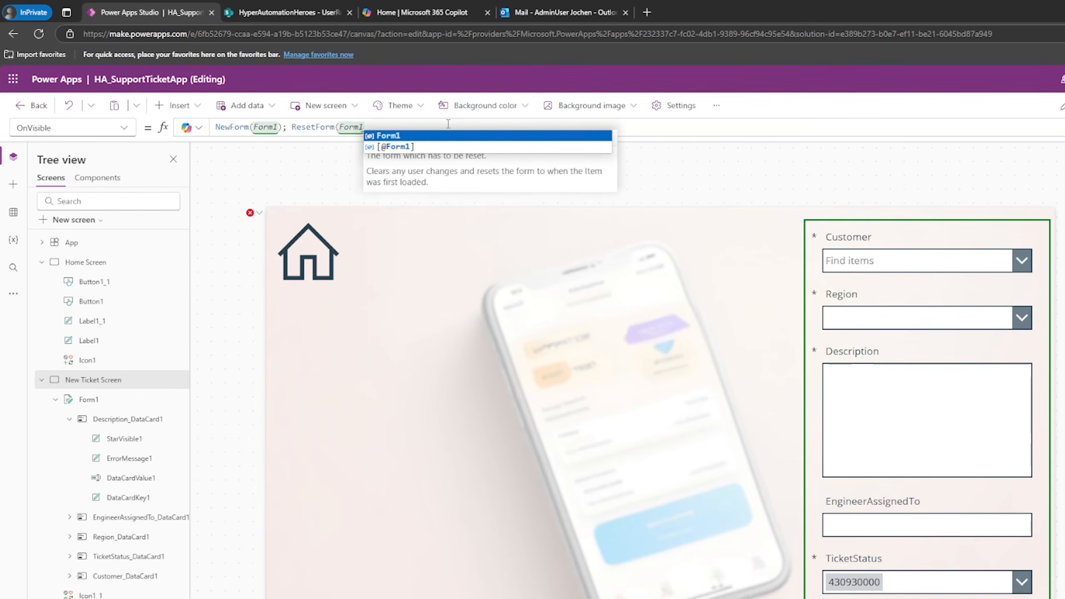
text())
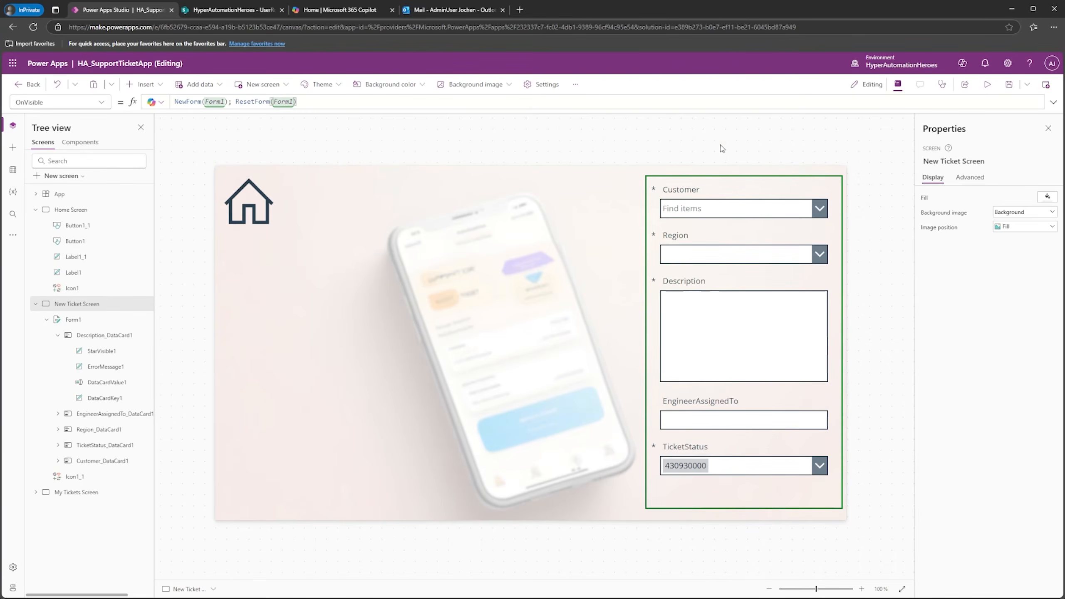
Step: Replace the Items formula of the form's Customer combo box with HA_Customers
click(704, 190)
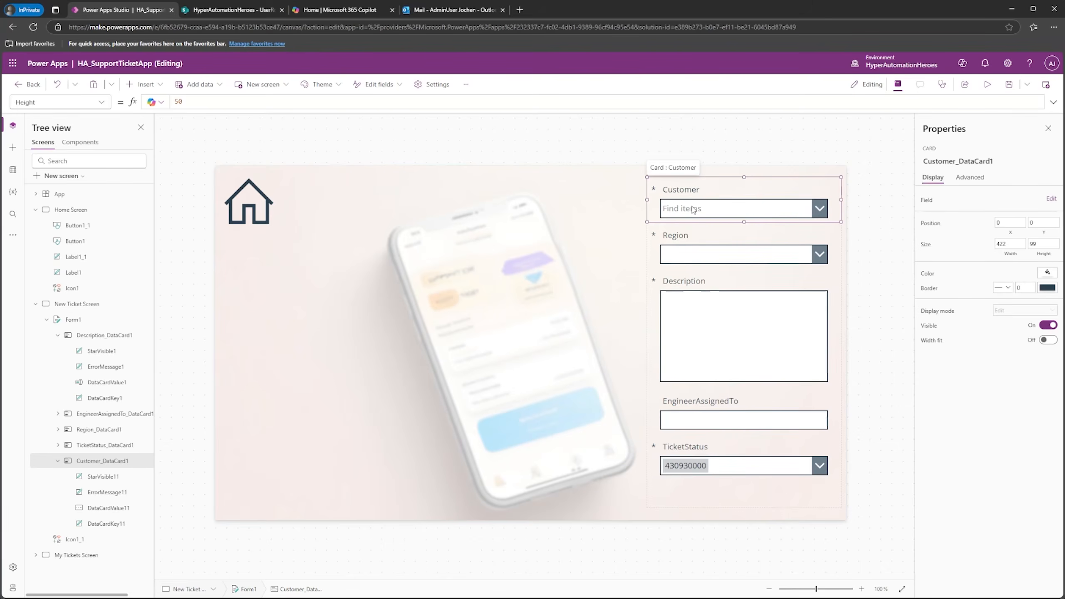
click(693, 210)
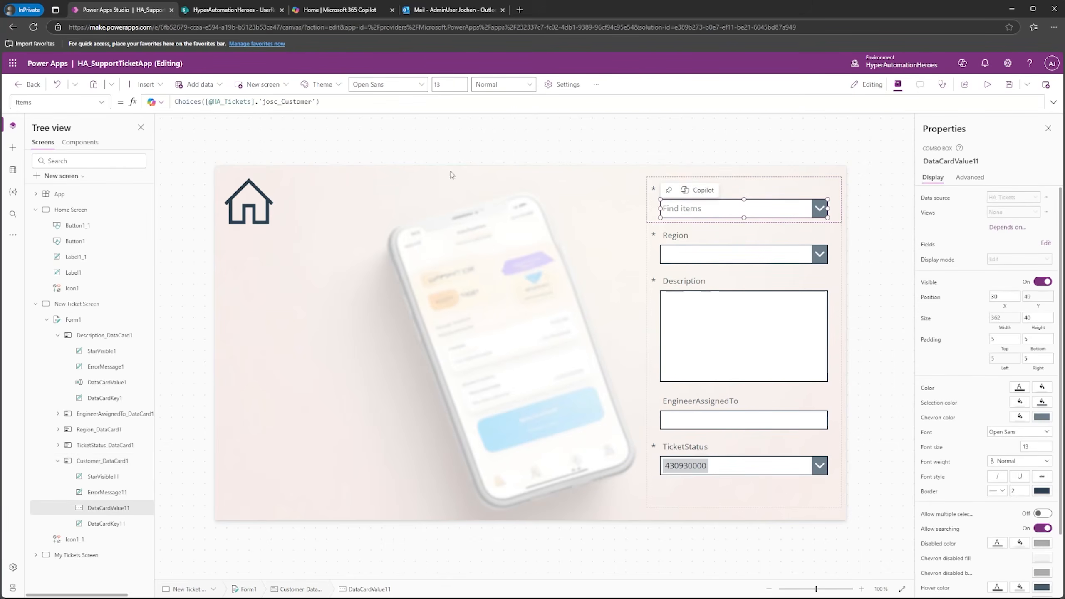
click(330, 101)
drag(330, 101, 171, 94)
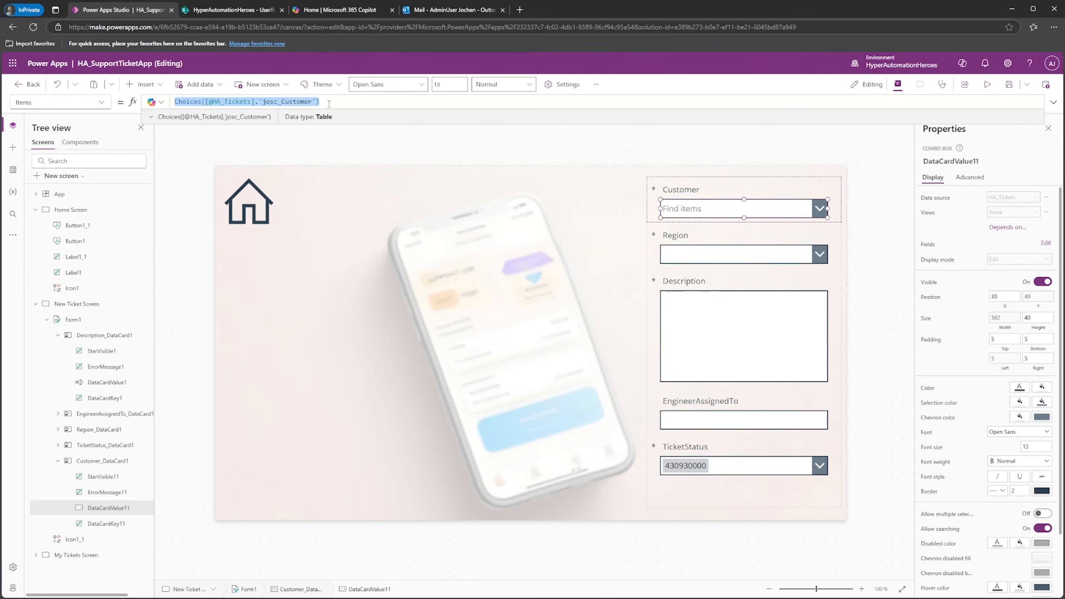
text(HA)
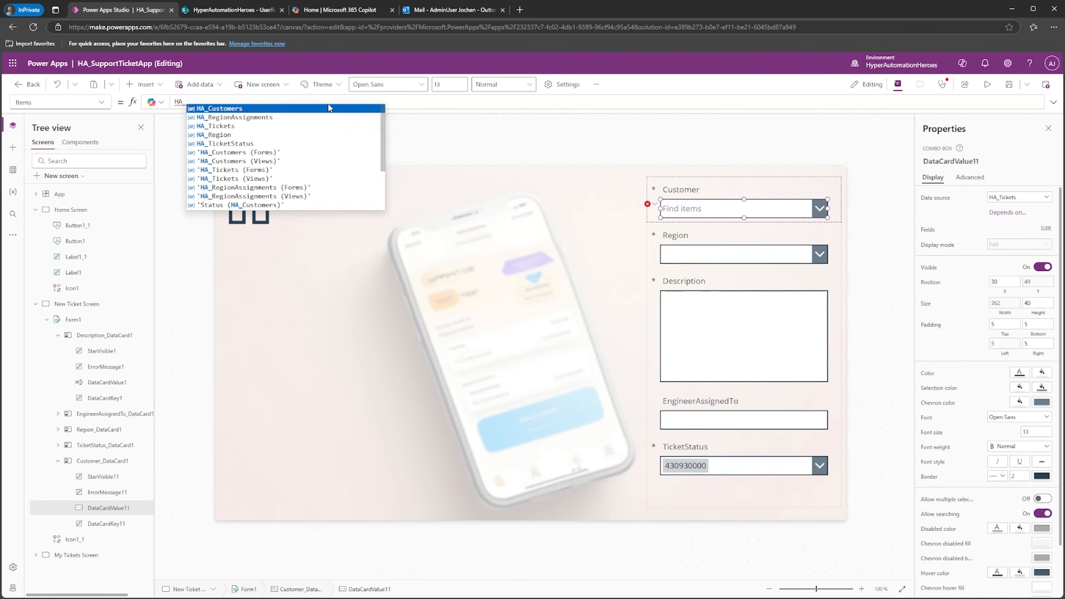
click(237, 109)
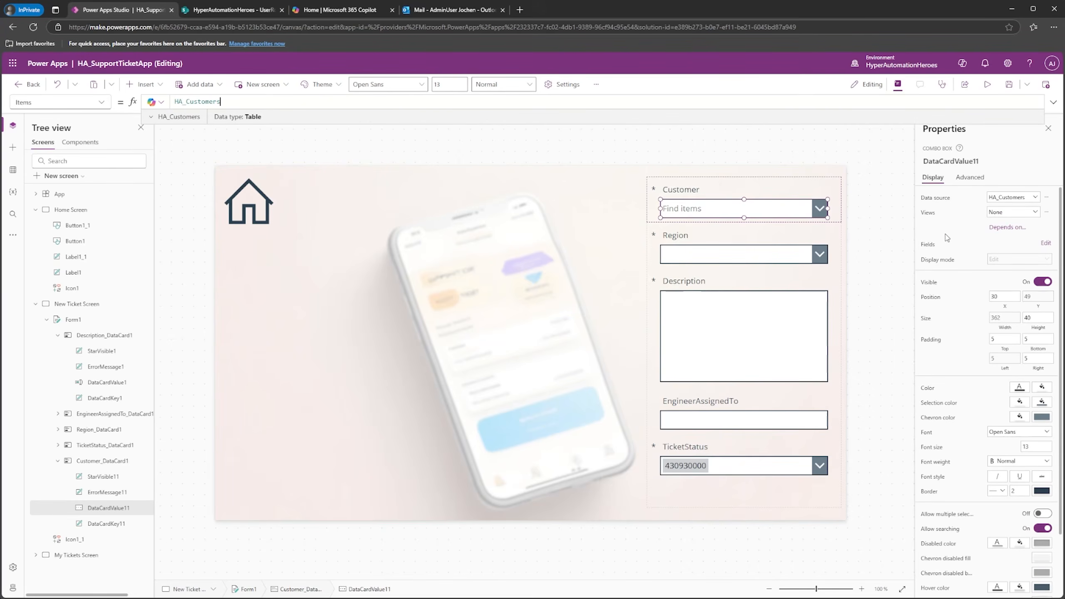
Step: Set the Customer combo box's search field to josc_lastname
click(1046, 244)
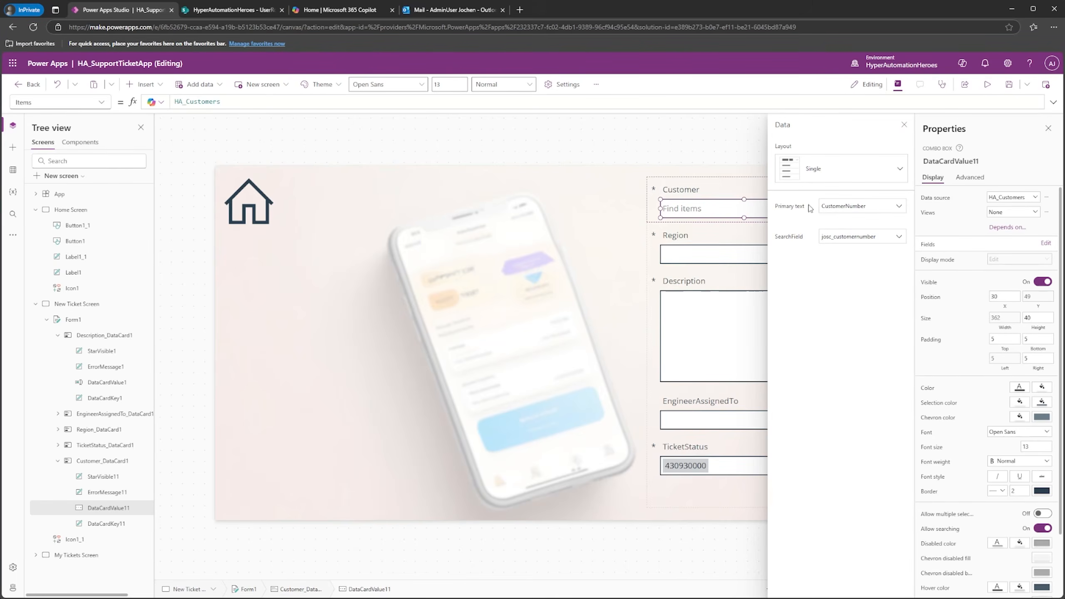
click(900, 237)
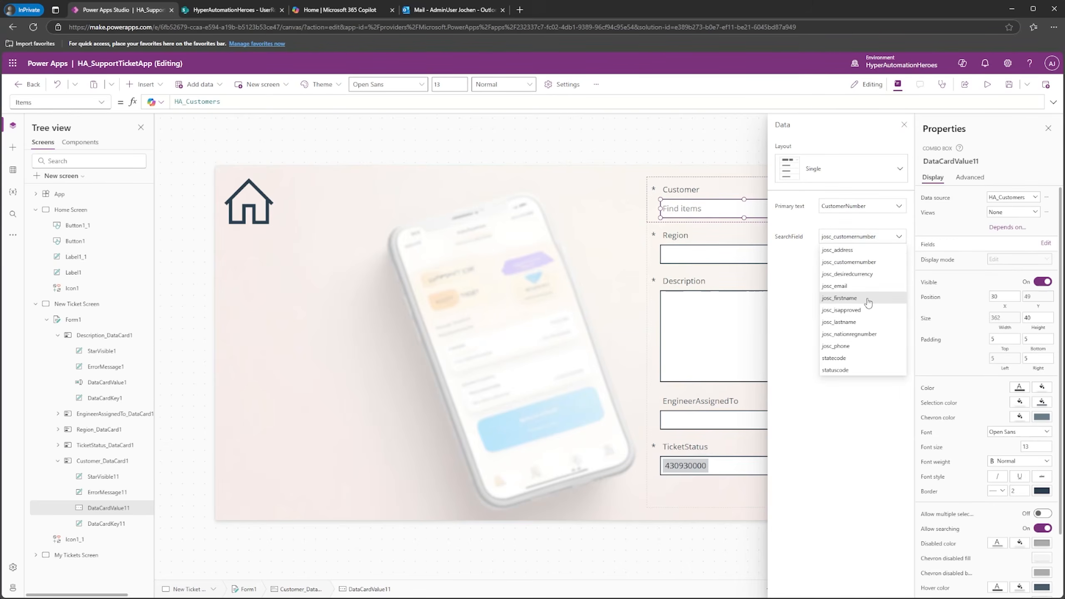
click(847, 322)
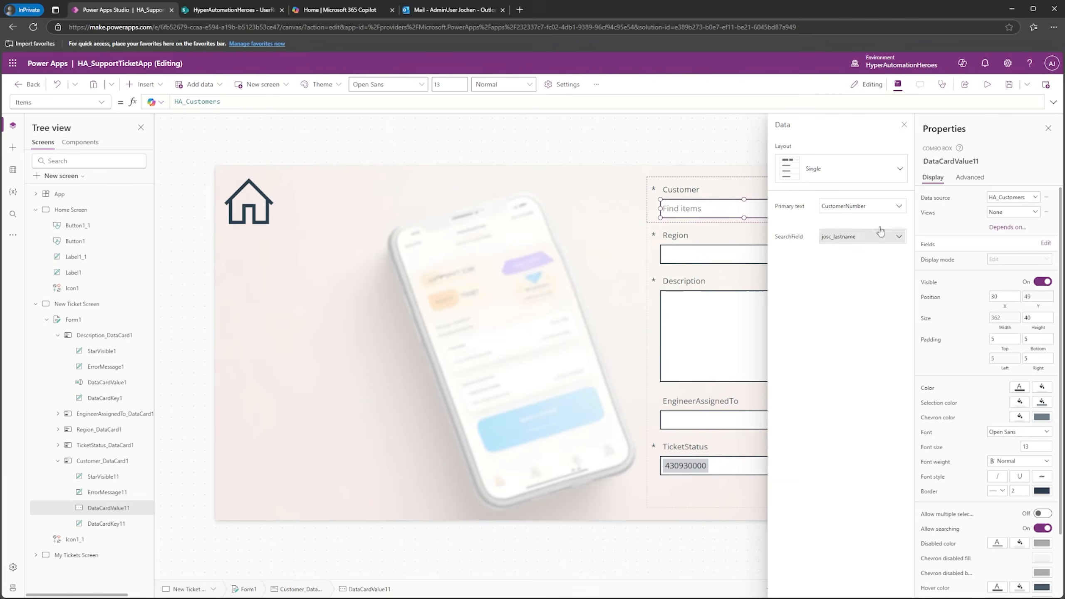
click(904, 124)
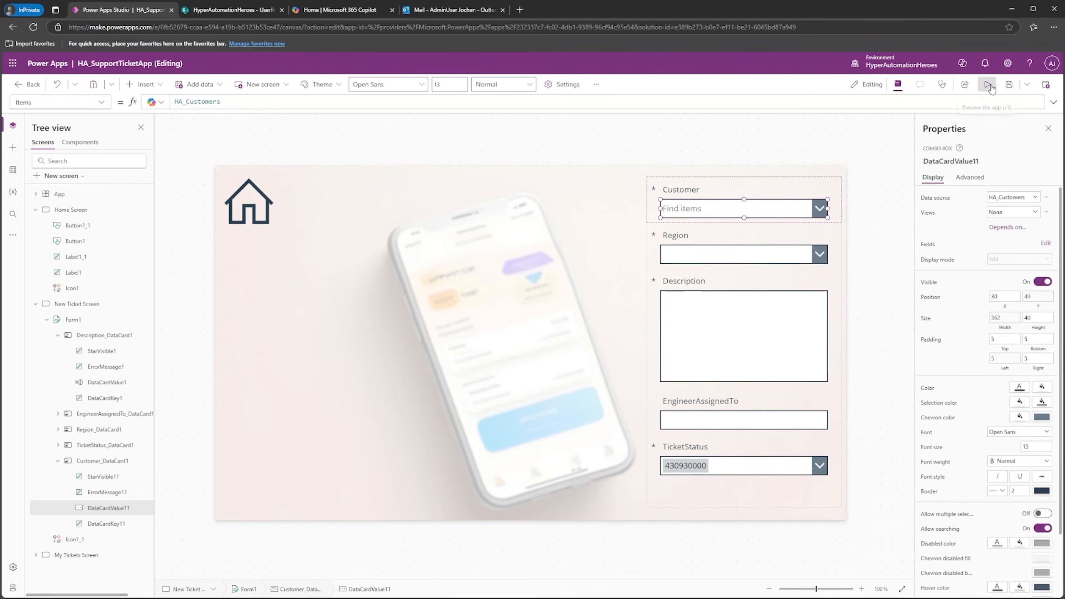
Step: Preview the app, test the Customer combo box by choosing the first customer, and return to editing
click(988, 86)
click(840, 164)
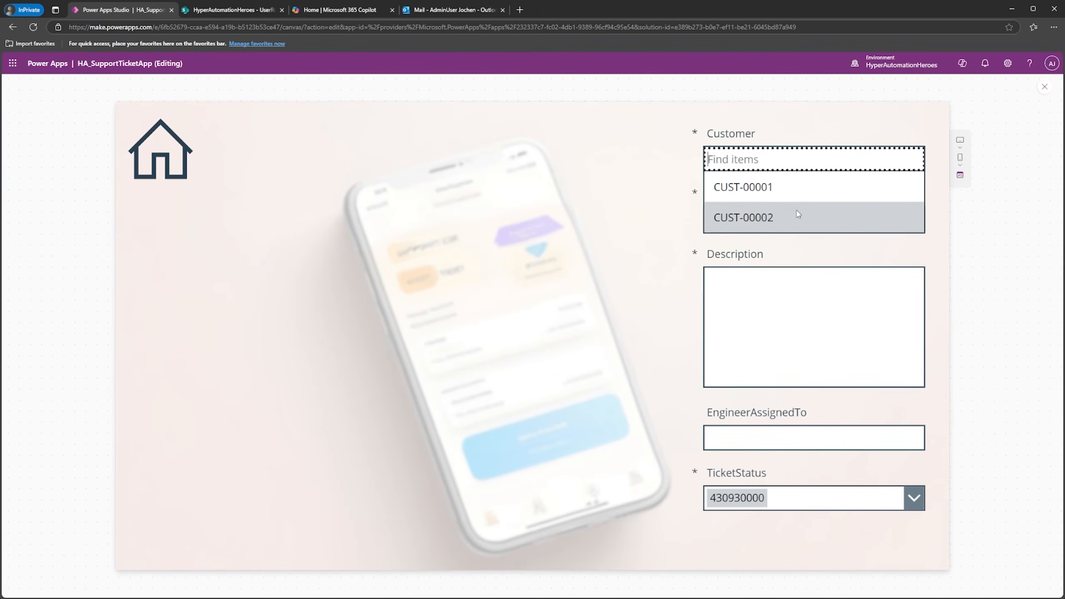
click(776, 190)
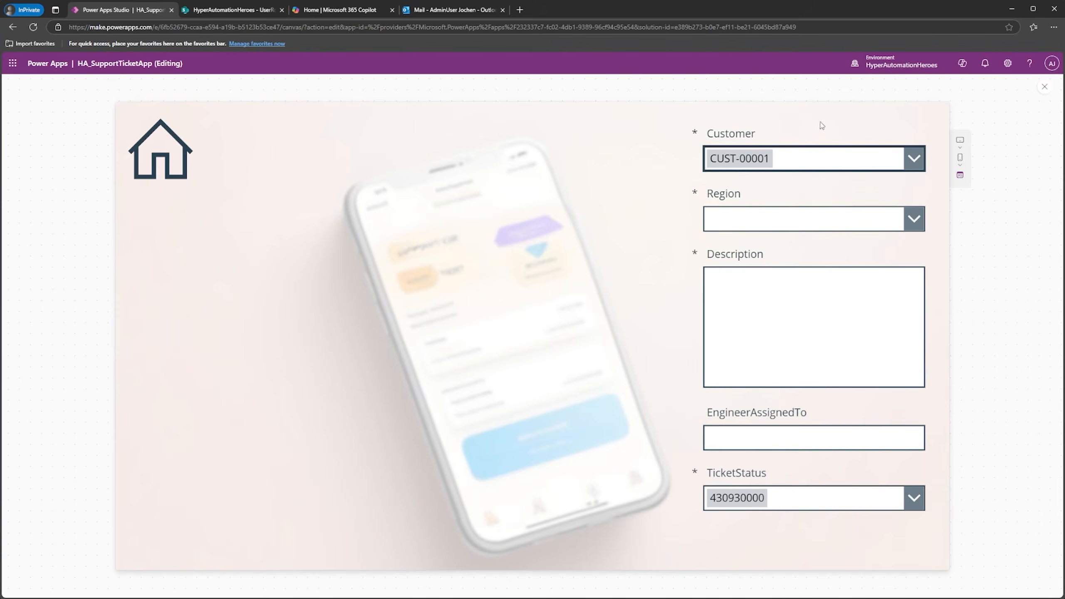
click(1044, 86)
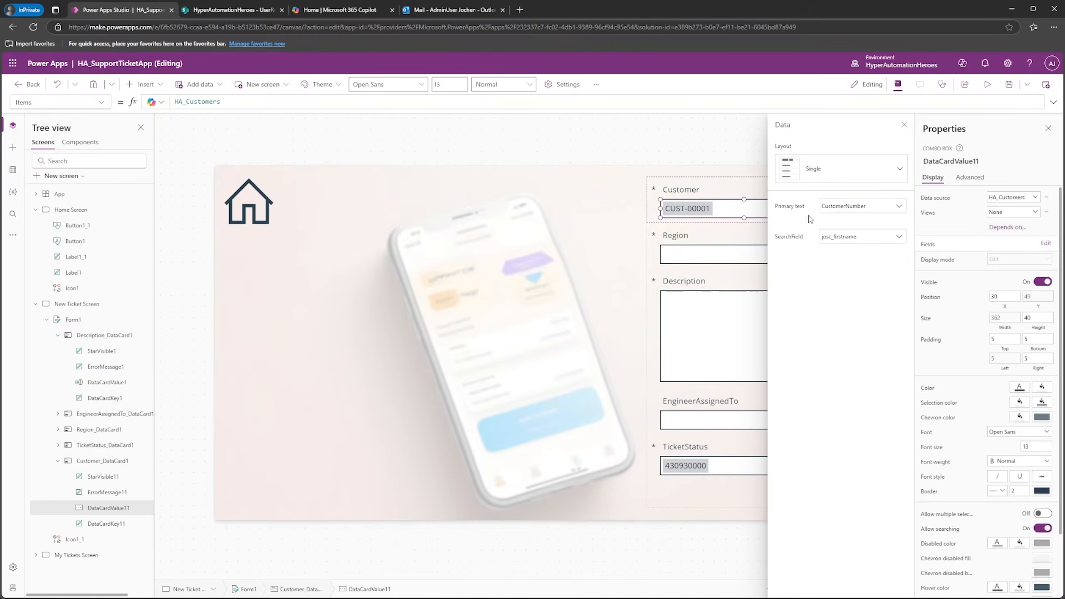
Step: Switch the Customer combo box to the Double layout with LastName as its secondary text
click(850, 245)
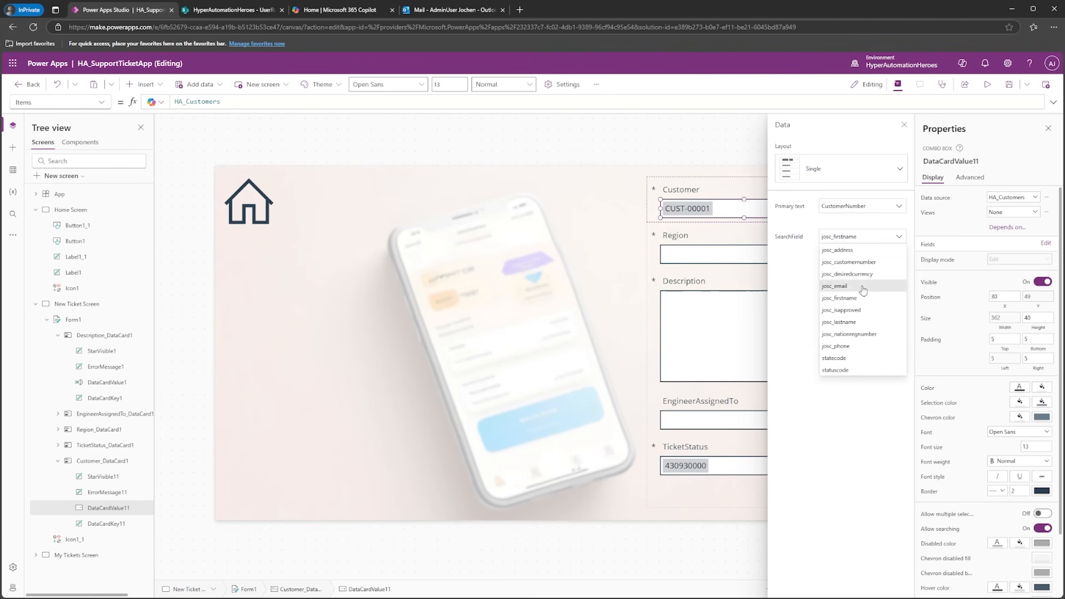
click(805, 232)
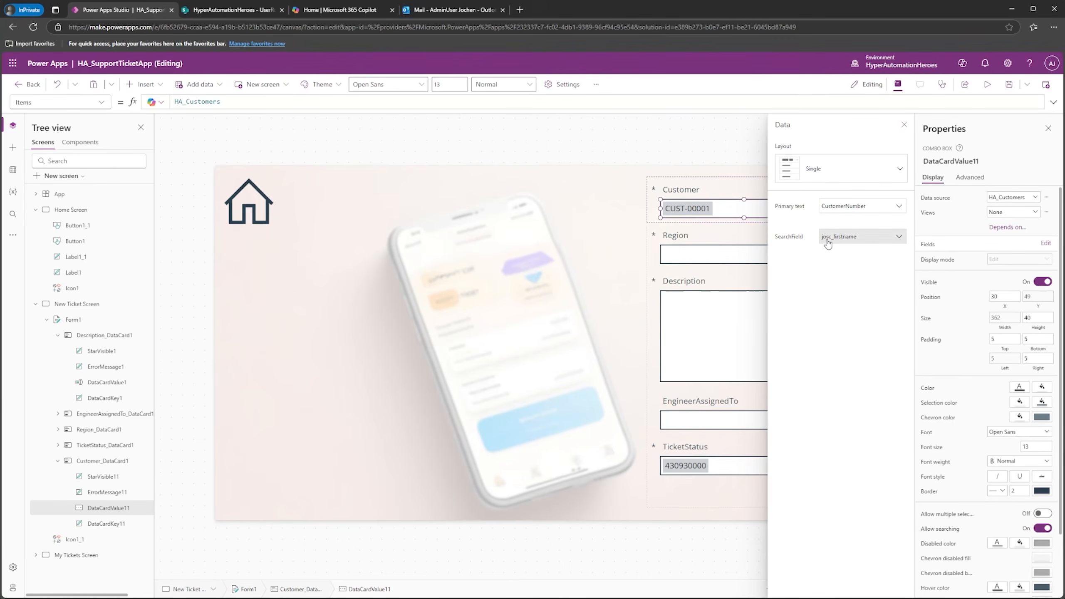
click(841, 172)
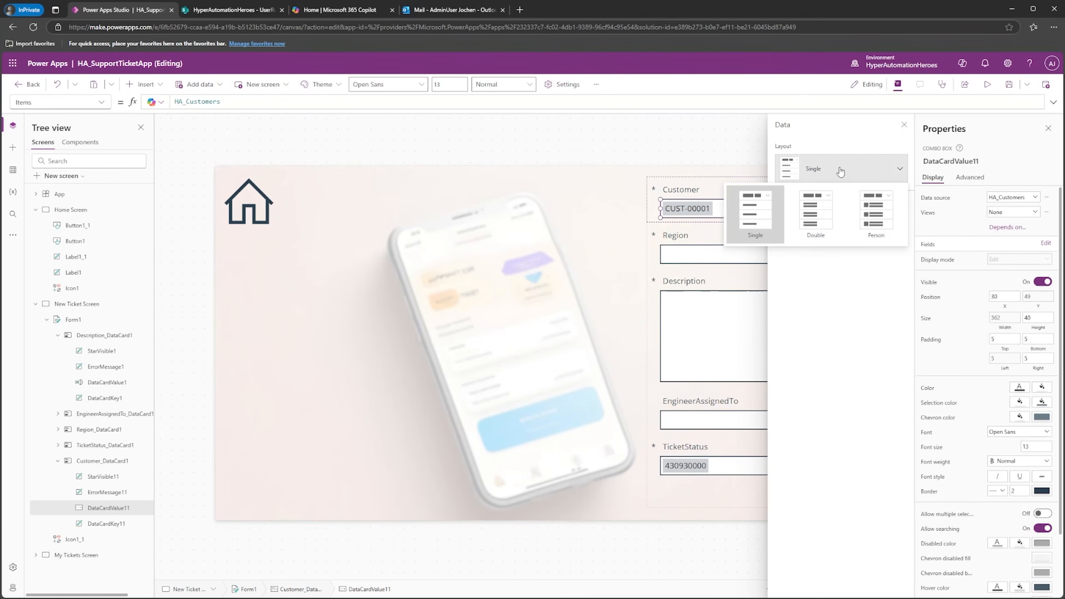
click(823, 216)
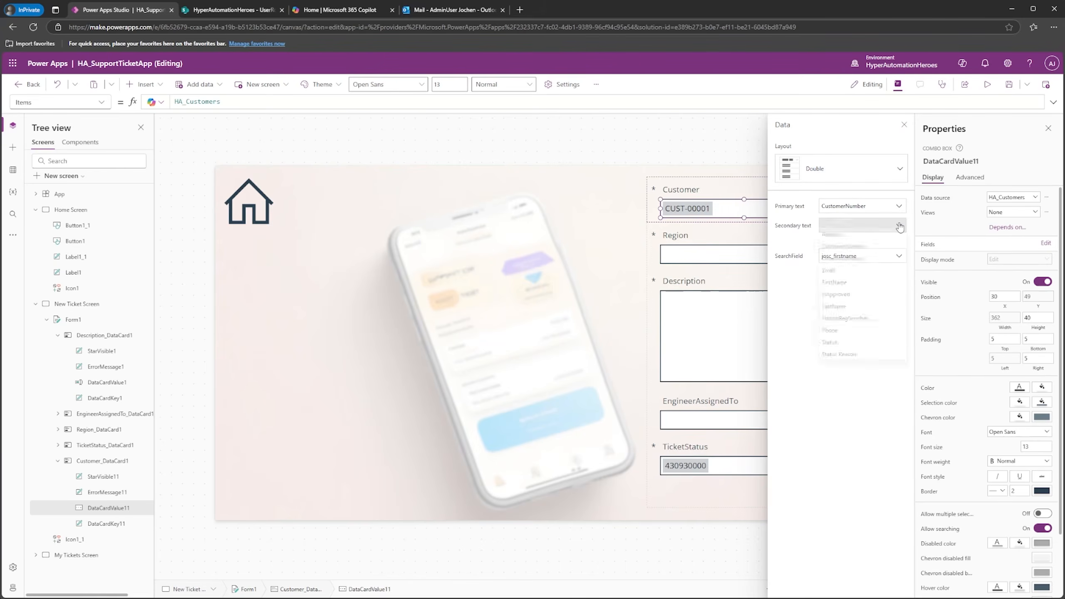
click(845, 225)
click(837, 311)
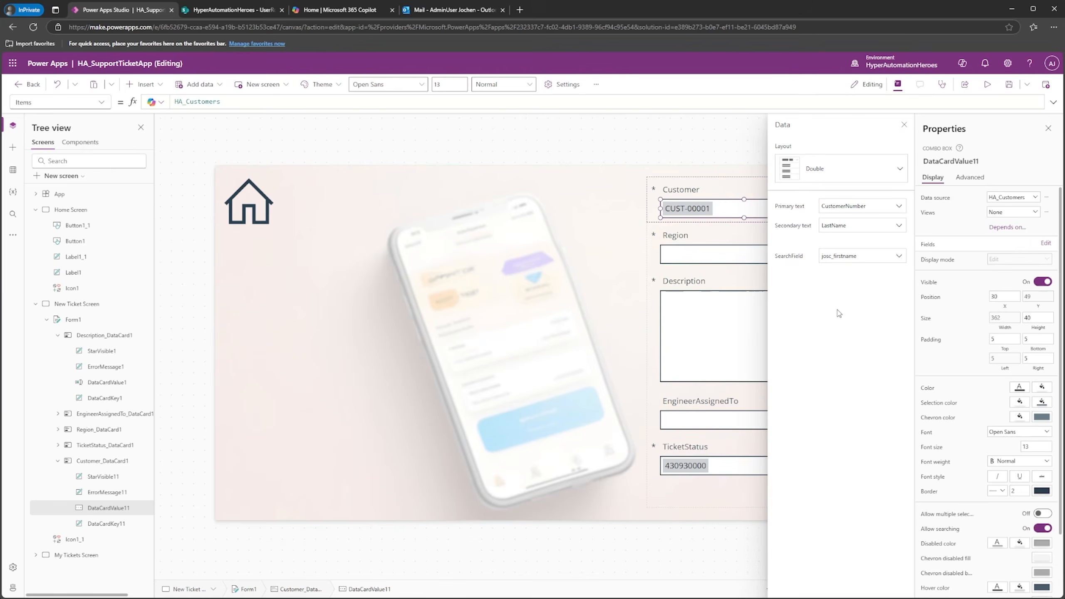
click(904, 124)
Step: Preview the app, test the Customer combo box by choosing the second customer, and return to editing
click(989, 85)
click(913, 159)
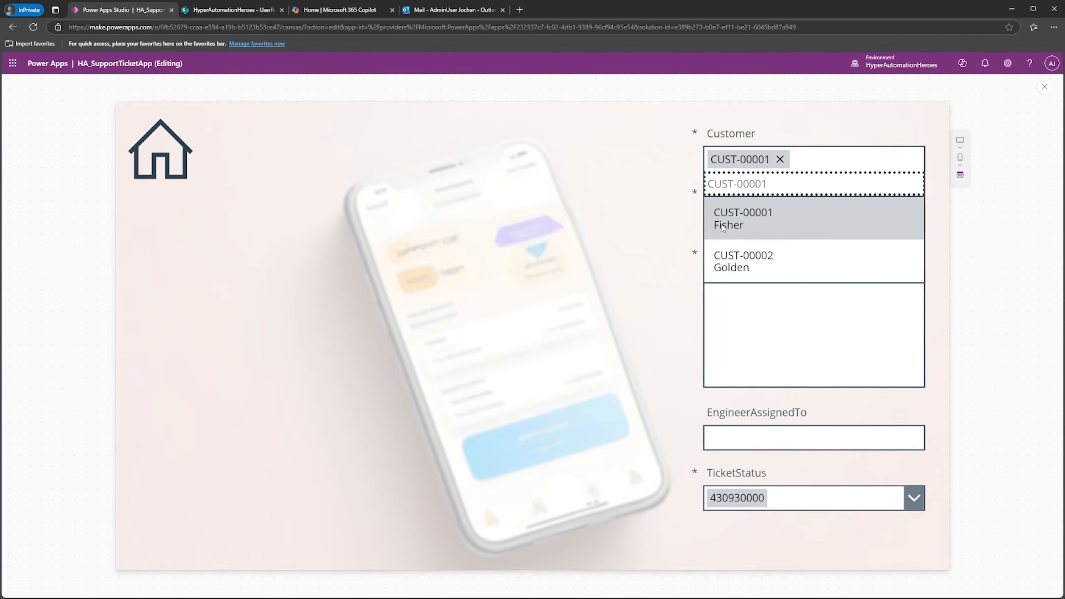
click(761, 269)
key(Escape)
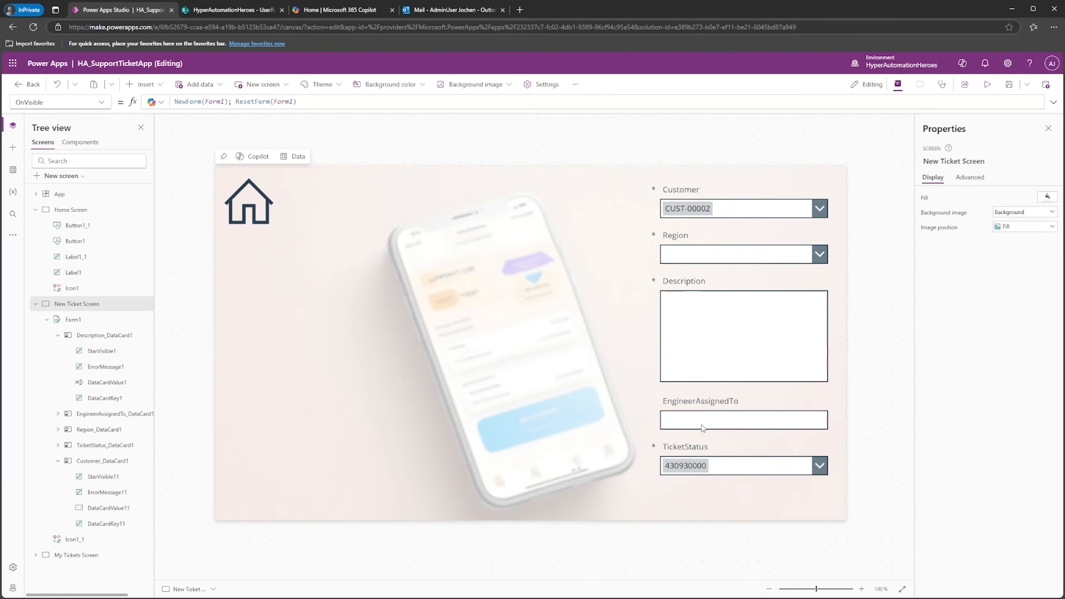
Step: Clear the Default formula of the EngineerAssignedTo card on the New Ticket Screen
click(693, 405)
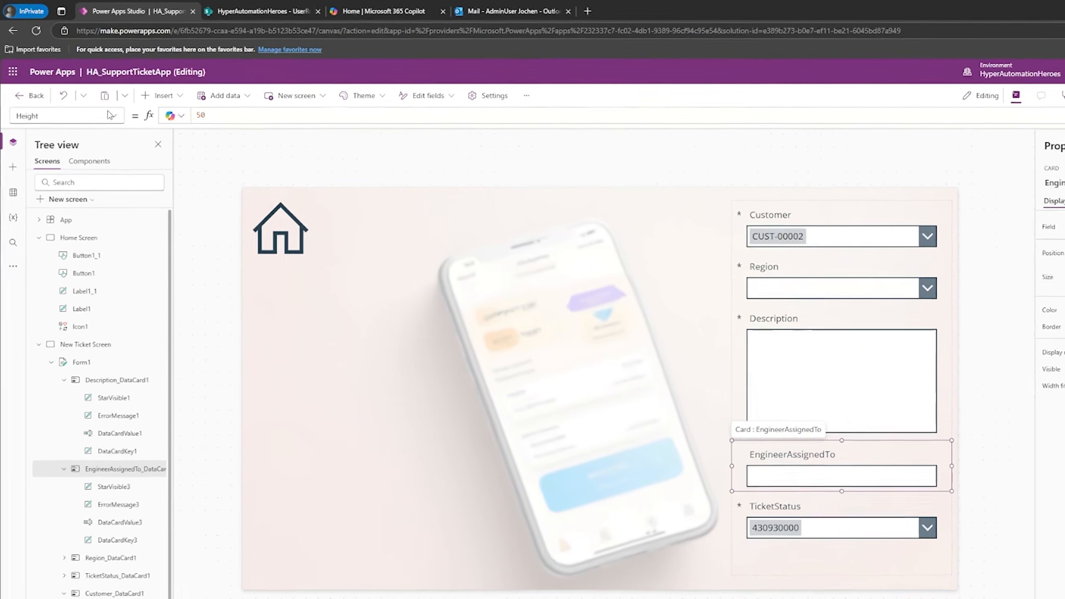
click(110, 115)
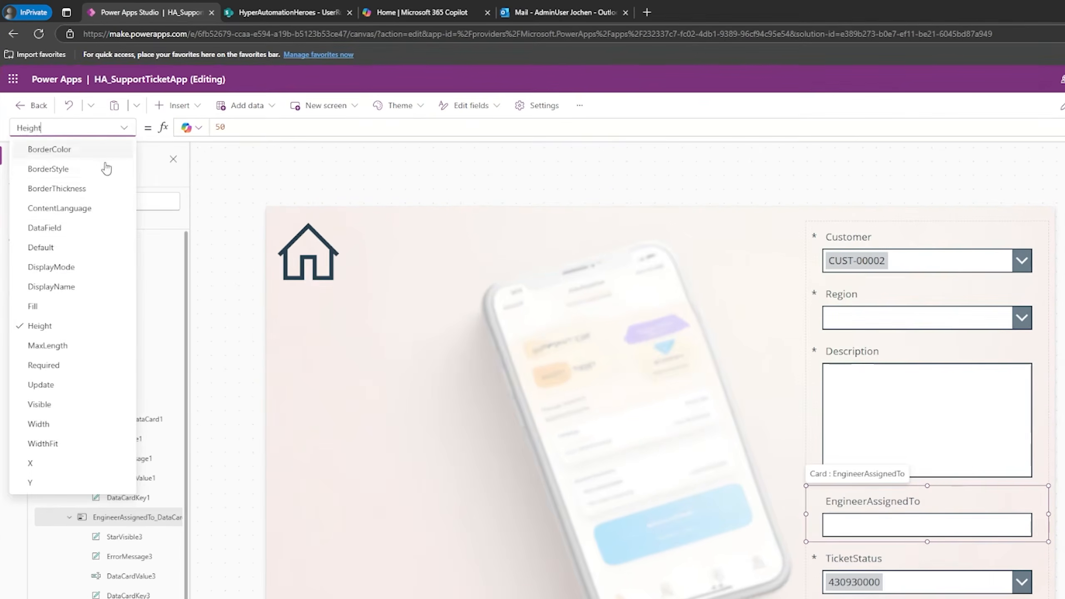
click(63, 222)
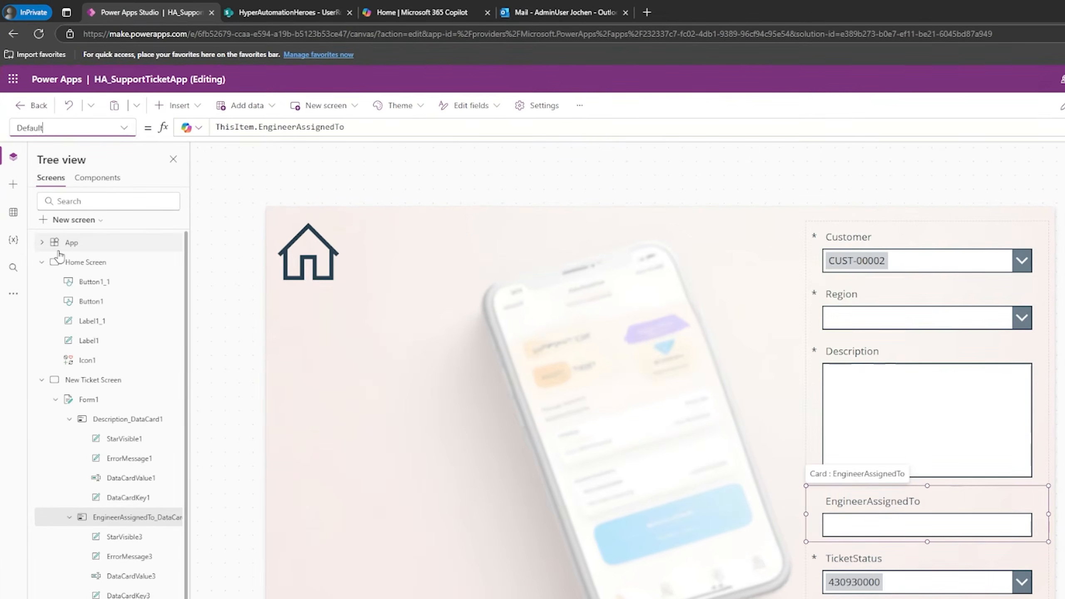
triple_click(370, 129)
key(Delete)
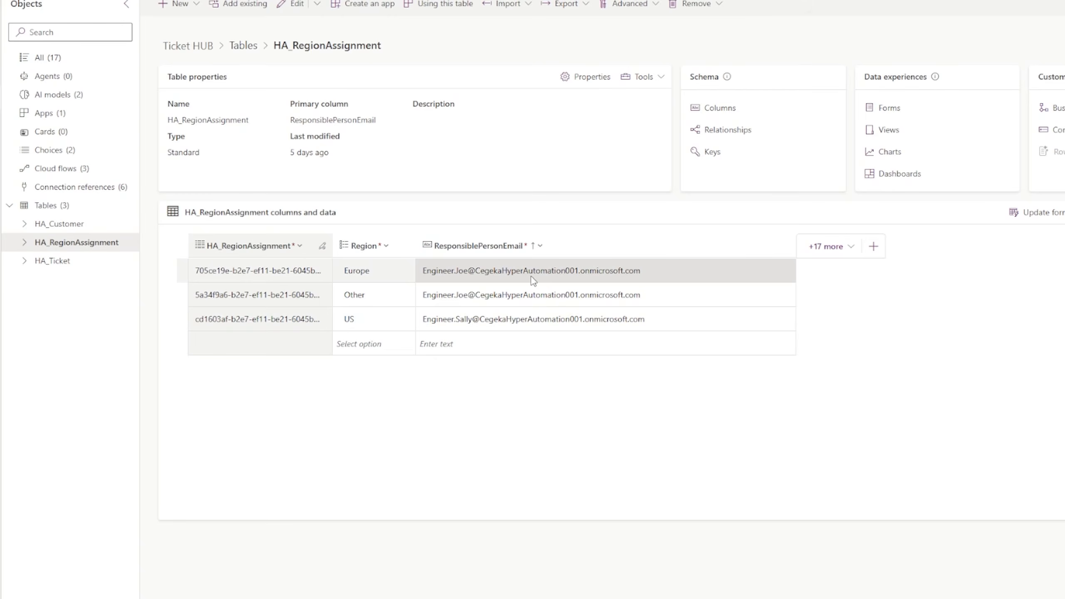
Step: Return to the app editor and begin the EngineerAssignedTo card's Default formula as a LookUp on HA_RegionAssignments
click(127, 11)
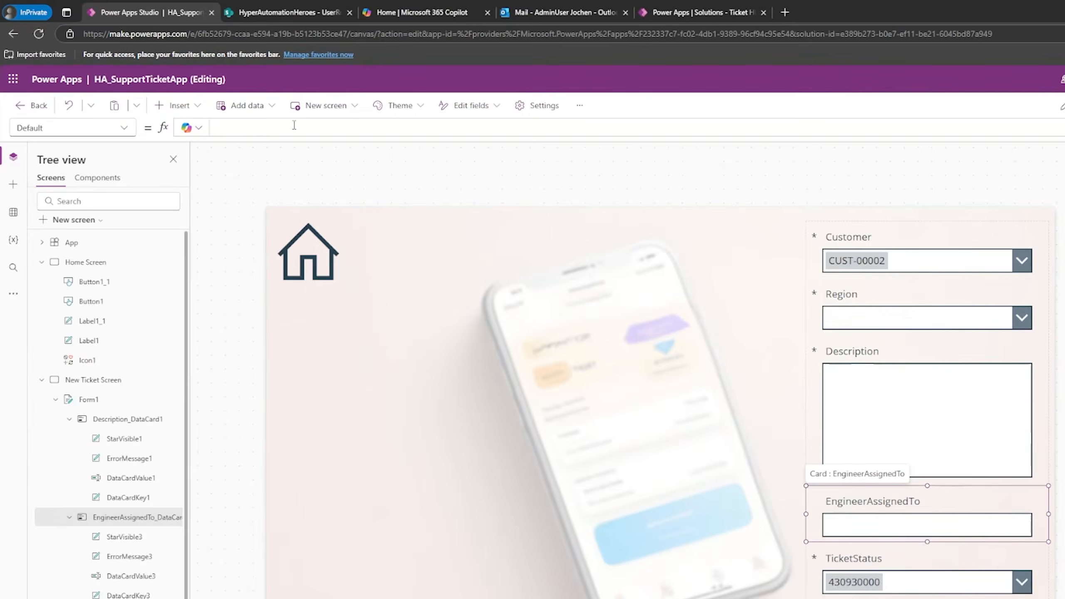
text(LookUp()
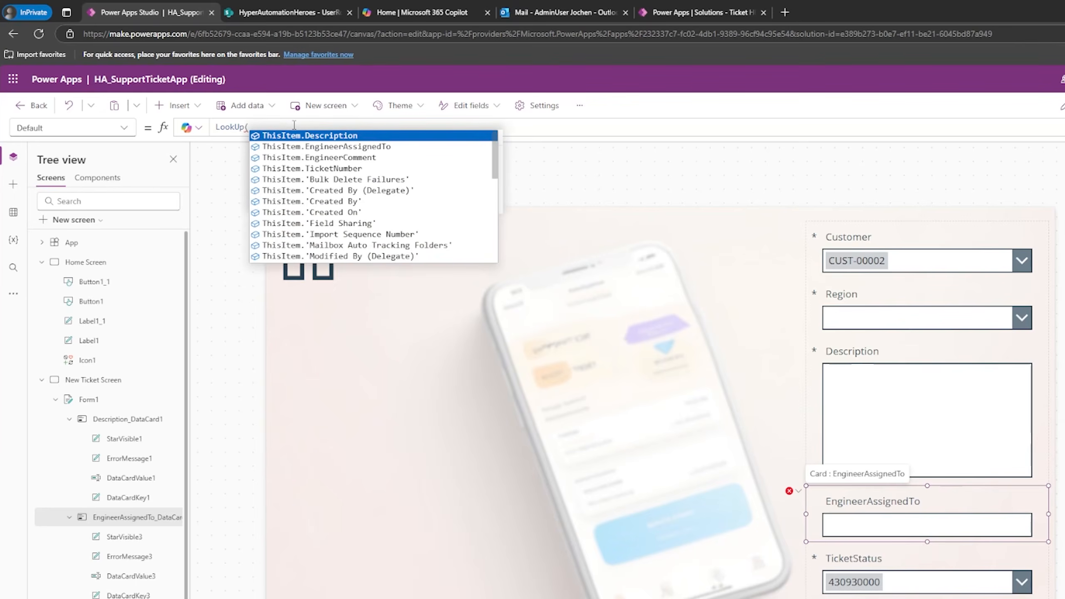
text(reg)
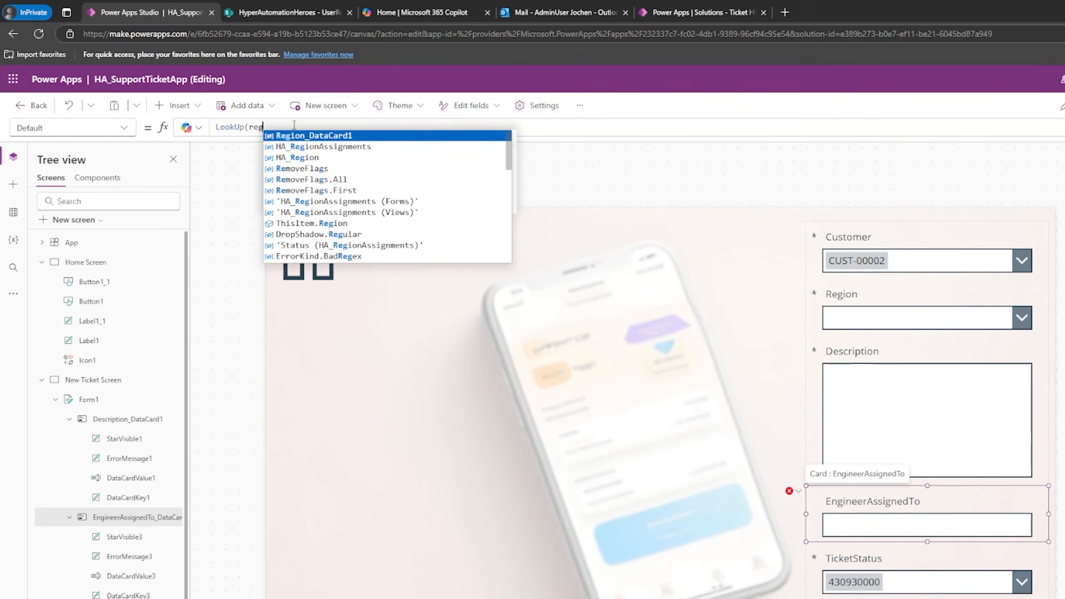
click(356, 149)
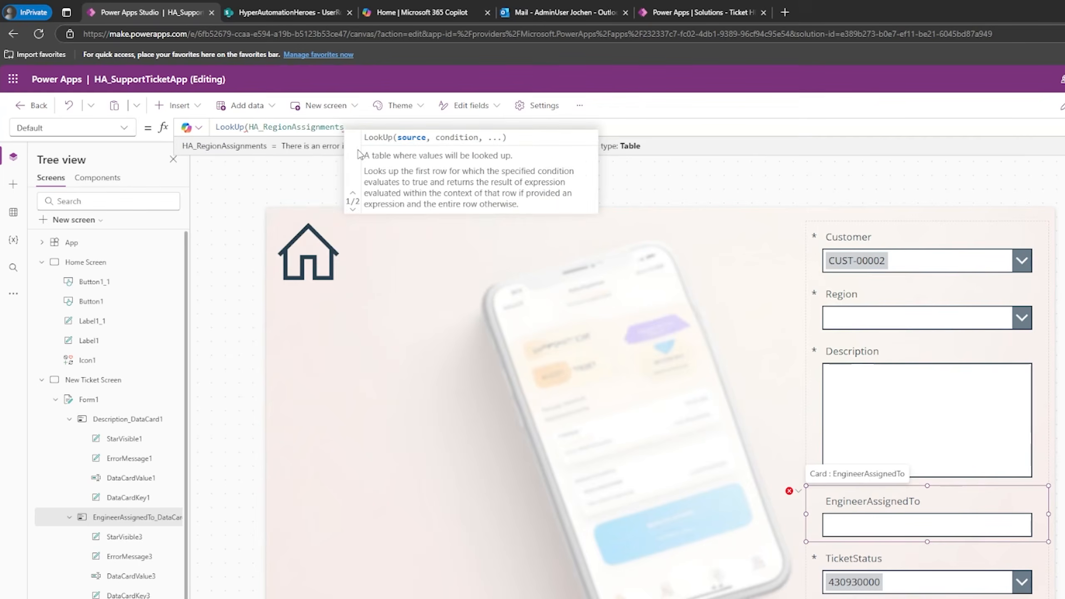
text(, )
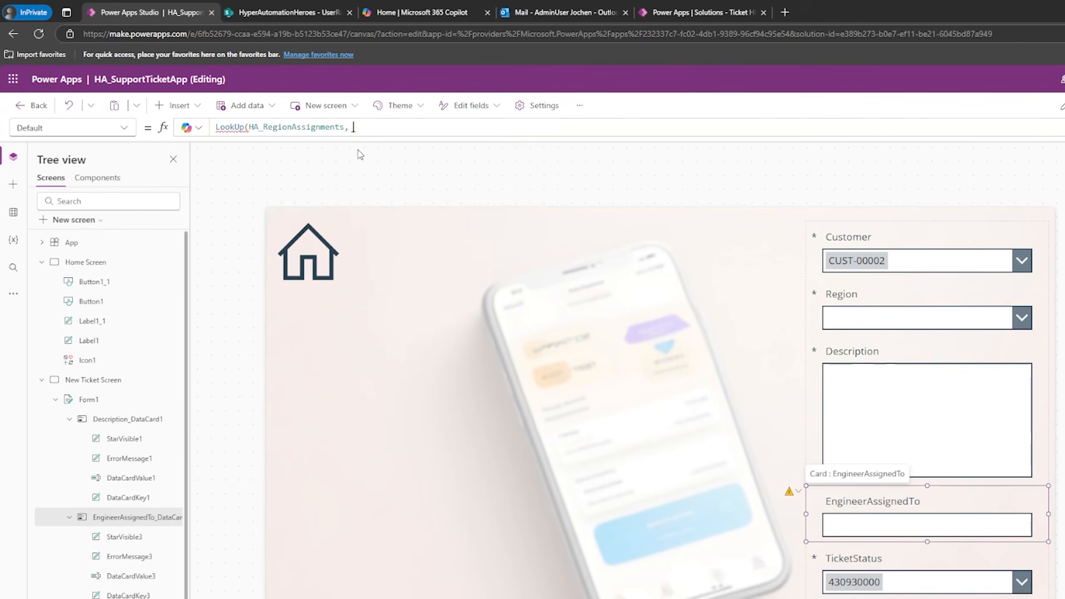
Step: Complete the LookUp with the condition Region = DataCardValue7.Selected.Value and have it return ResponsiblePersonEmail
text(R)
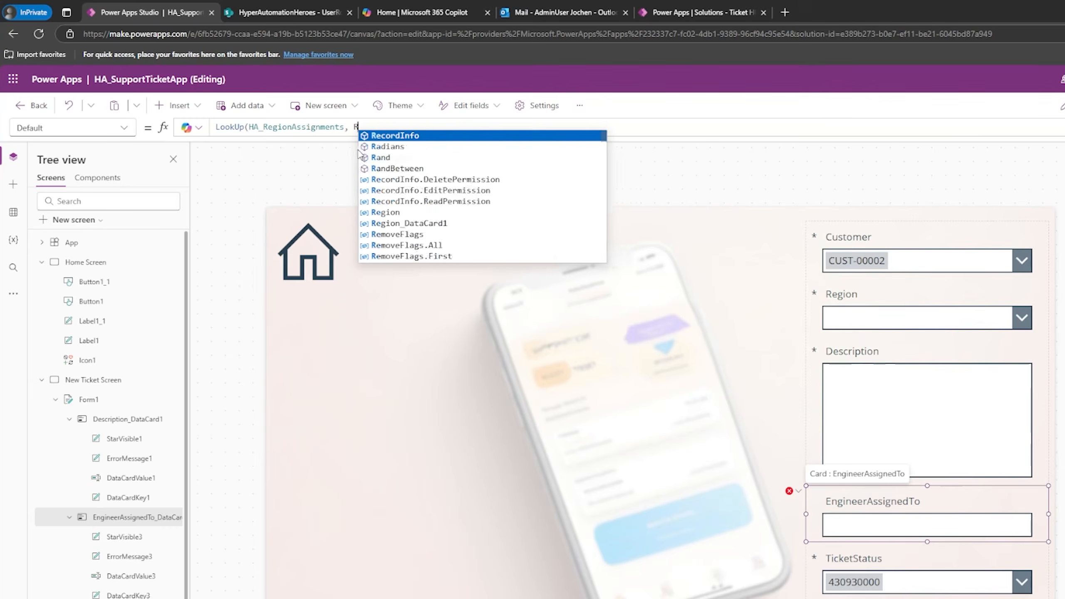
text(egion )
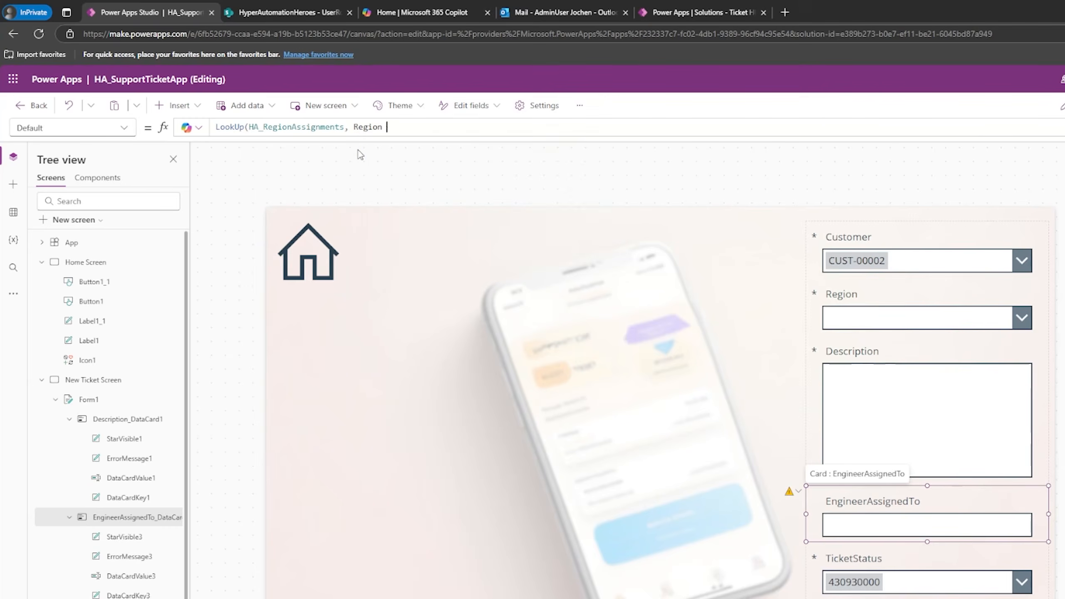
text(= Dat)
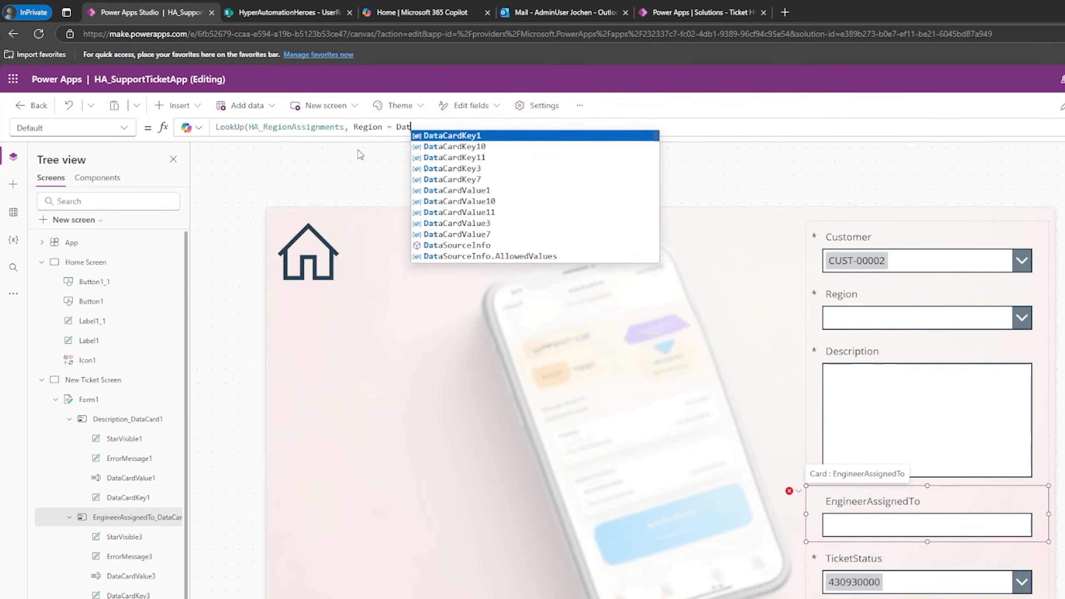
key(Down)
key(Down)
key(Down)
key(Down)
key(Down)
key(Down)
key(Down)
key(Down)
key(Down)
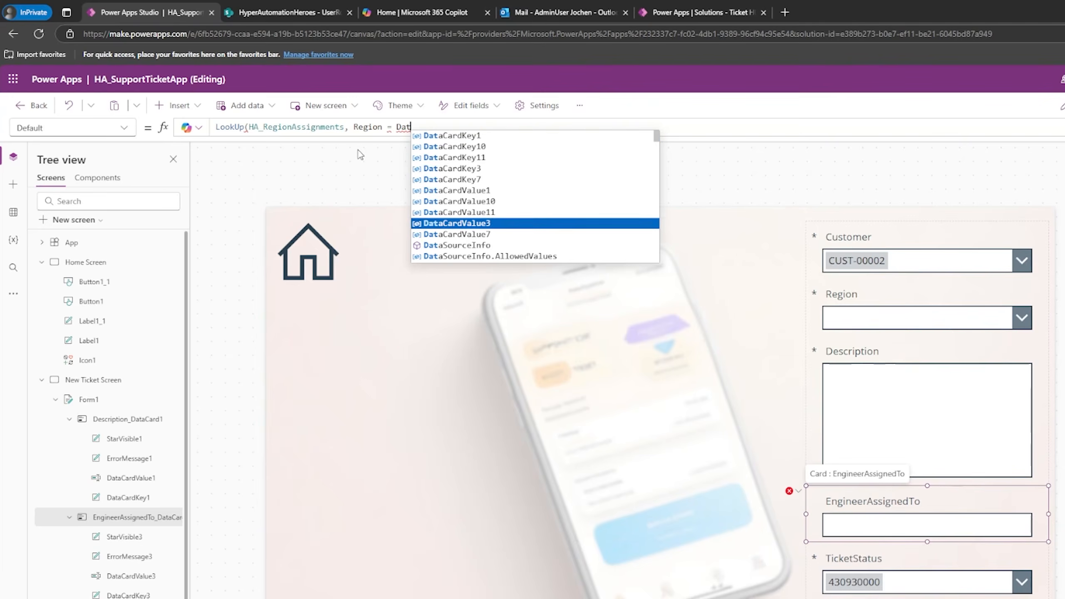
key(Tab)
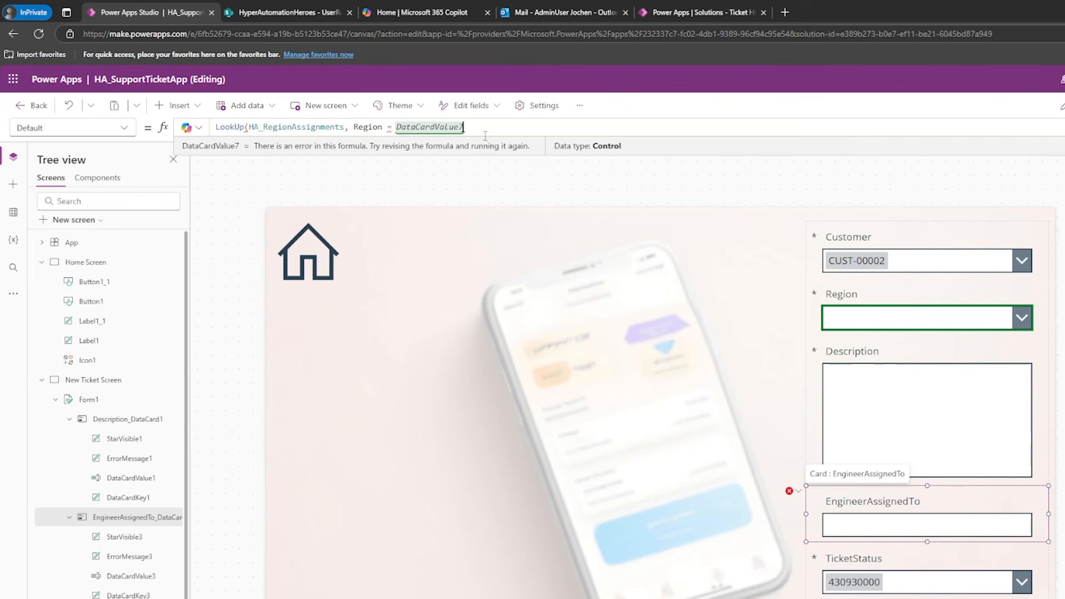
text(.Se)
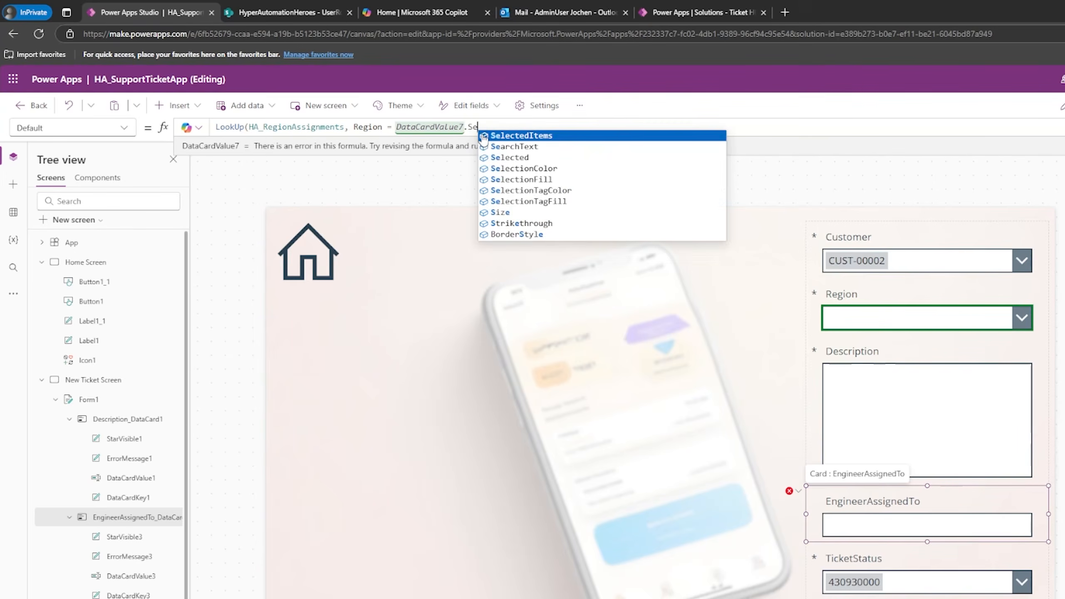
text(lected.Value)
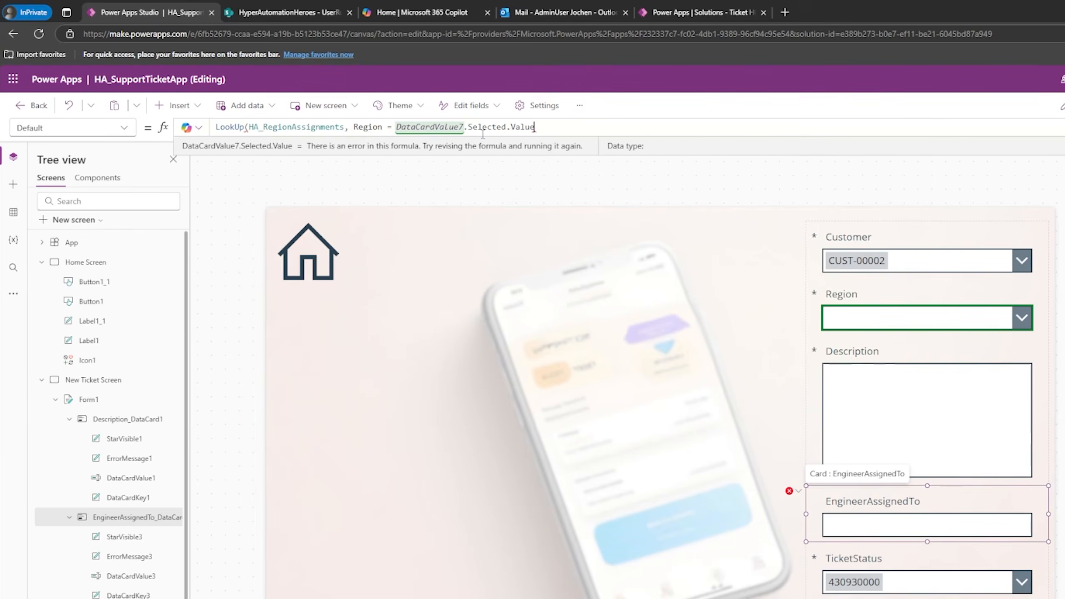
text().)
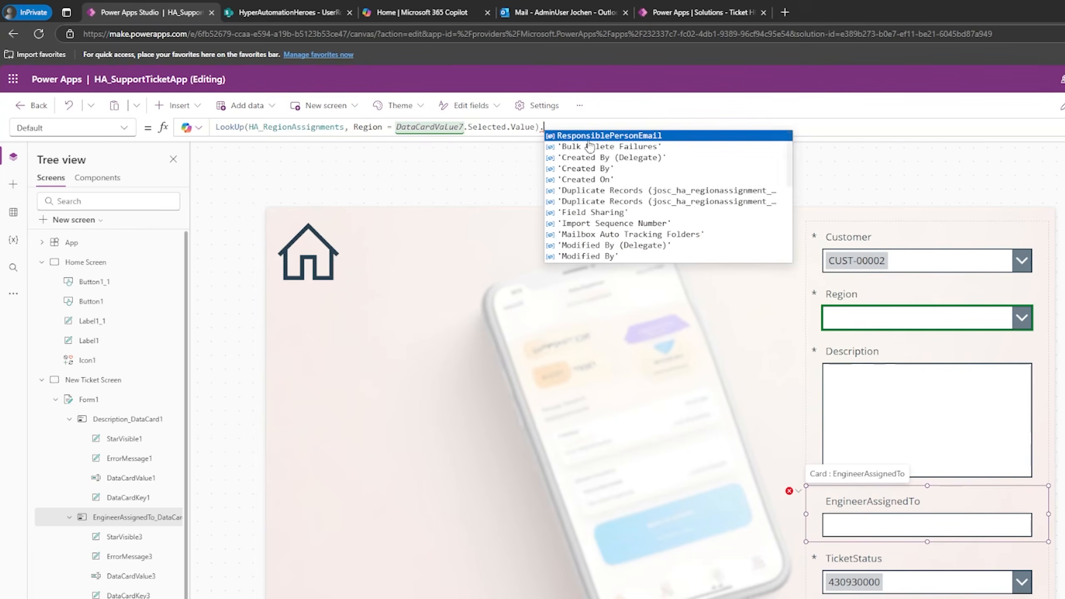
click(612, 136)
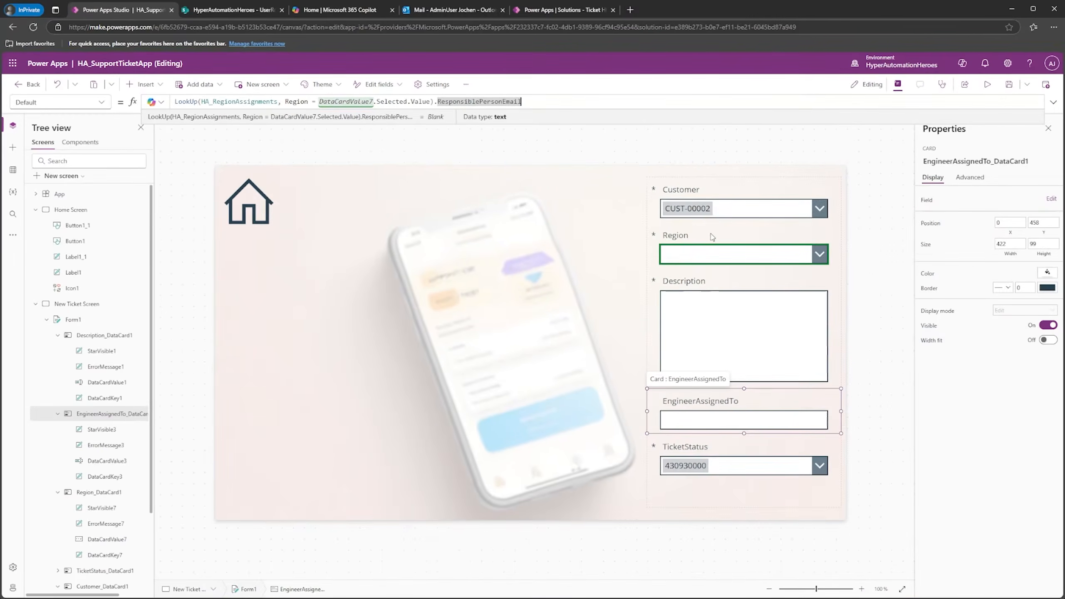
Step: Preview the app, test the engineer assignment with regions Europe, US and Other, and close the preview
click(988, 86)
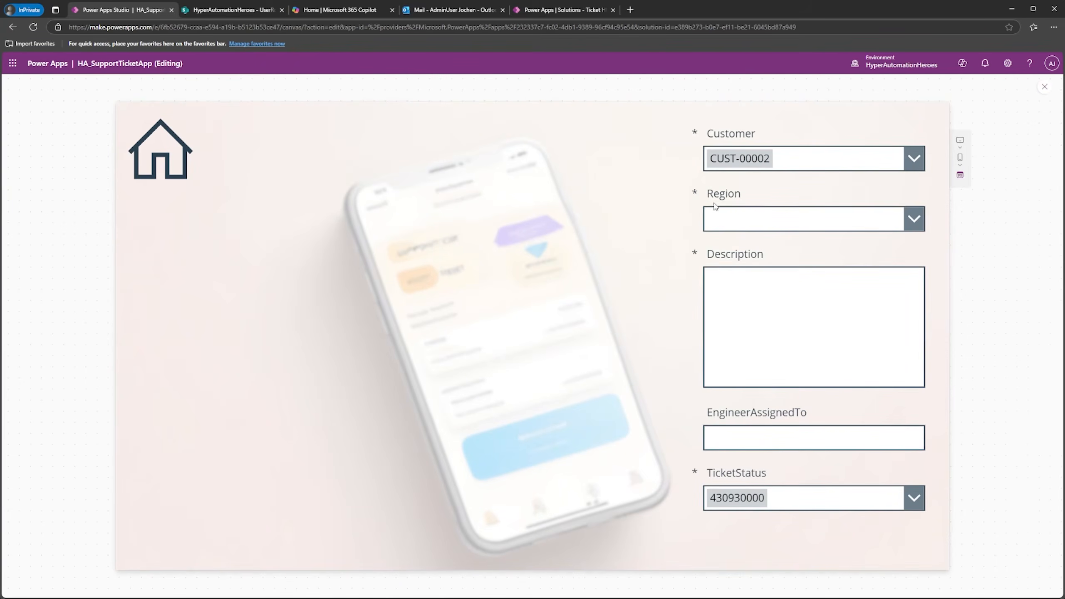
click(907, 219)
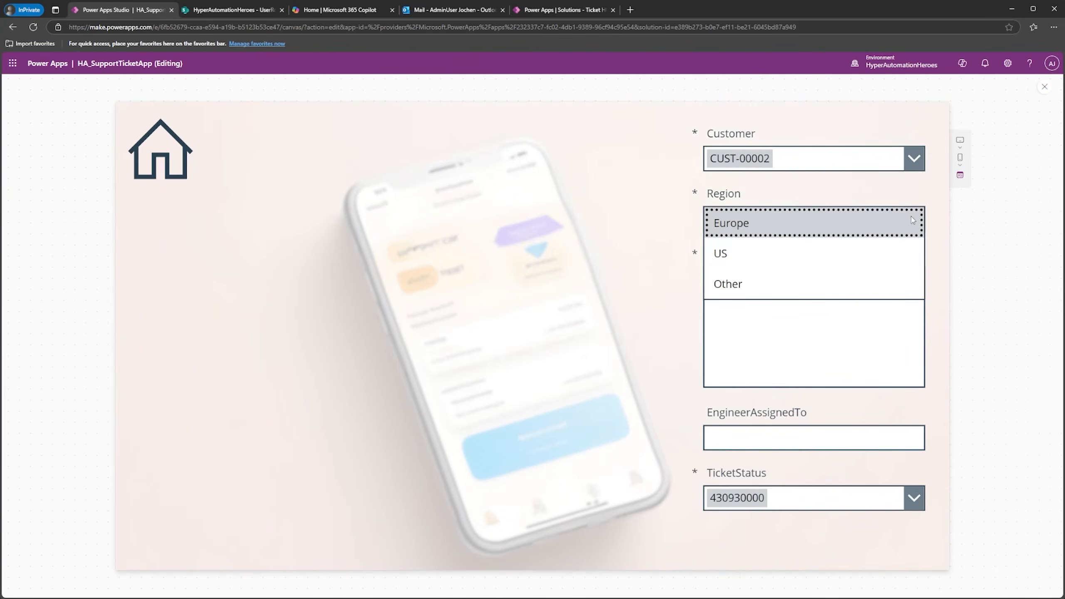
click(749, 230)
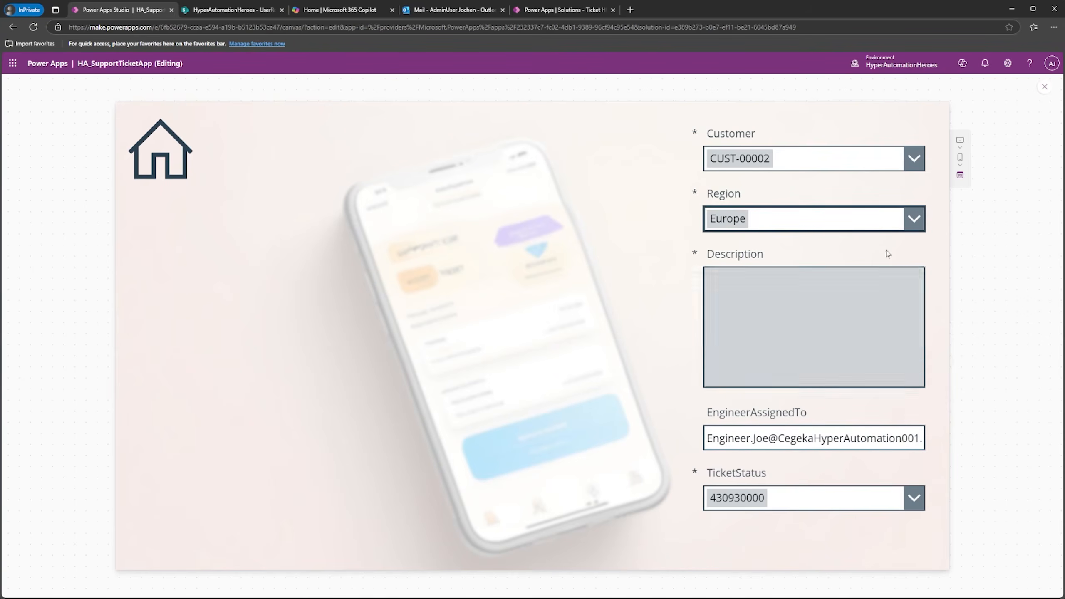
click(913, 218)
click(738, 285)
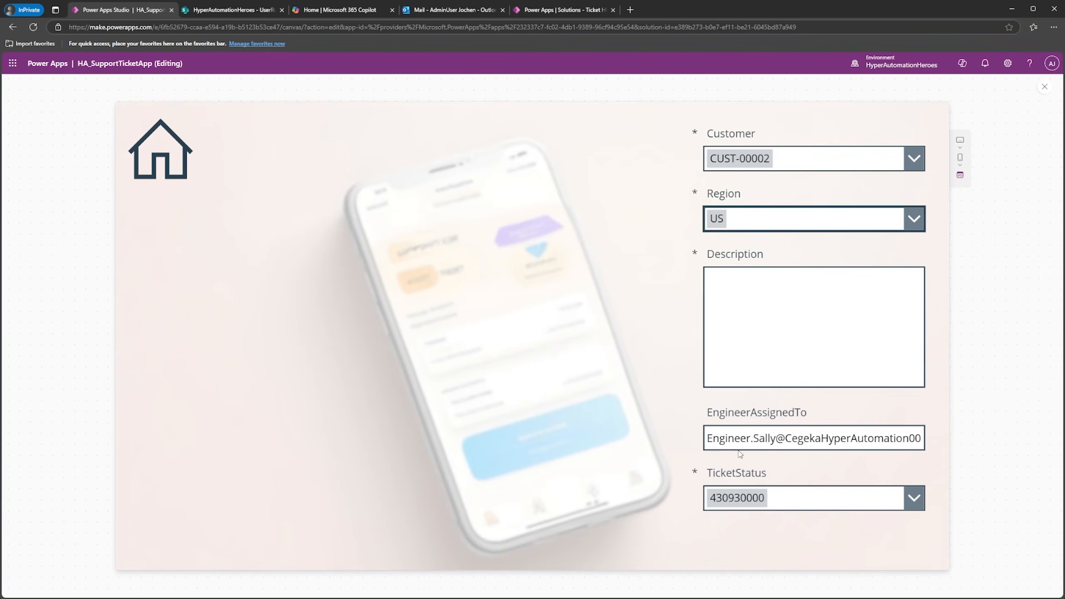
click(876, 223)
click(747, 310)
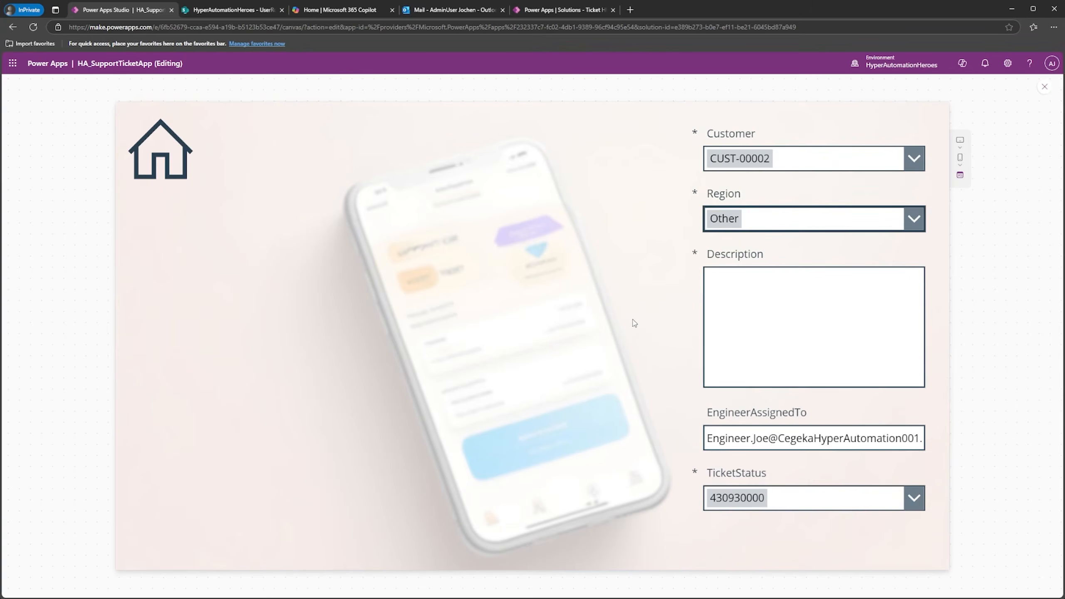
click(1044, 88)
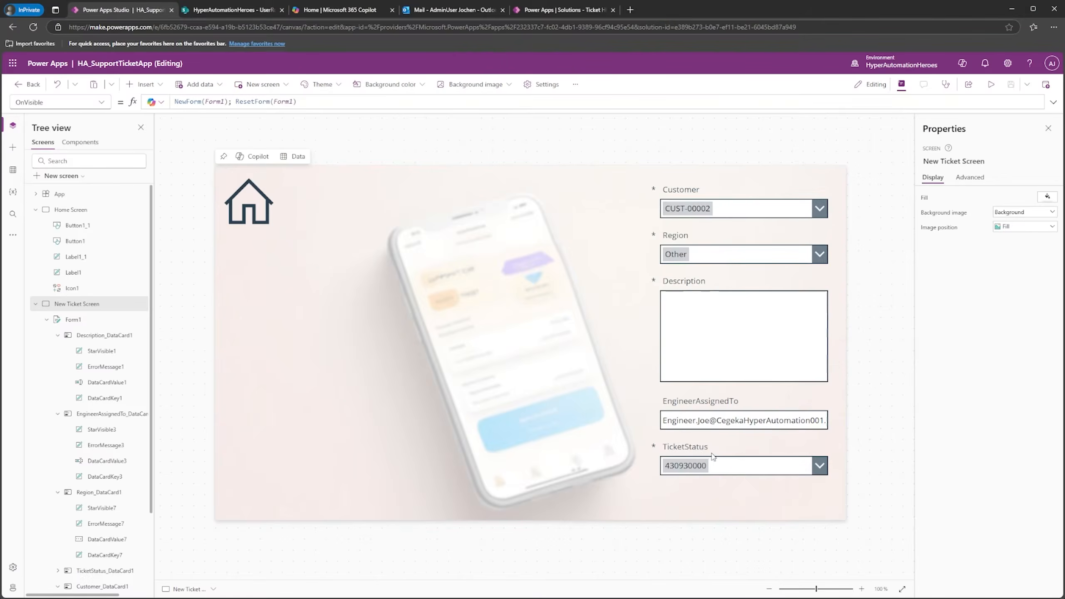
Step: Unlock the TicketStatus card for editing
click(711, 453)
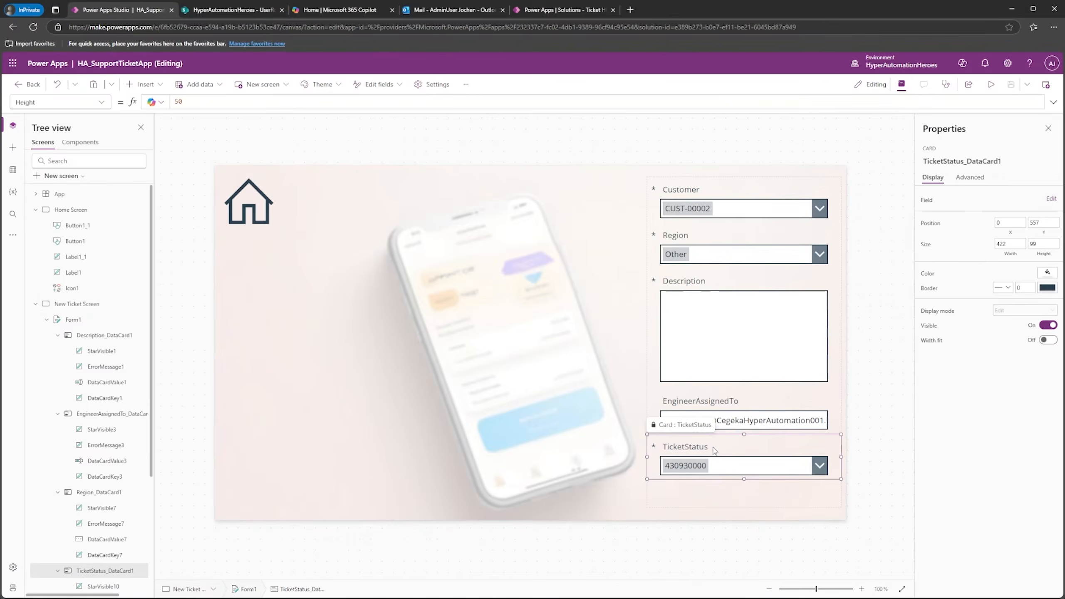
right_click(713, 447)
click(743, 459)
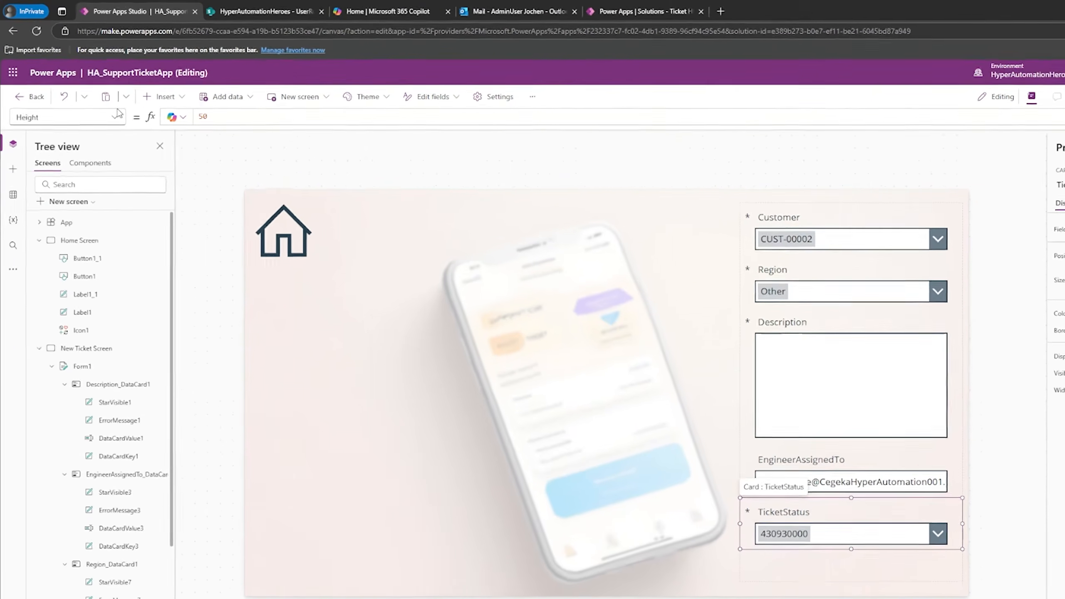
Step: Replace the TicketStatus card's Default formula with HA_TicketStatus.Created
click(118, 114)
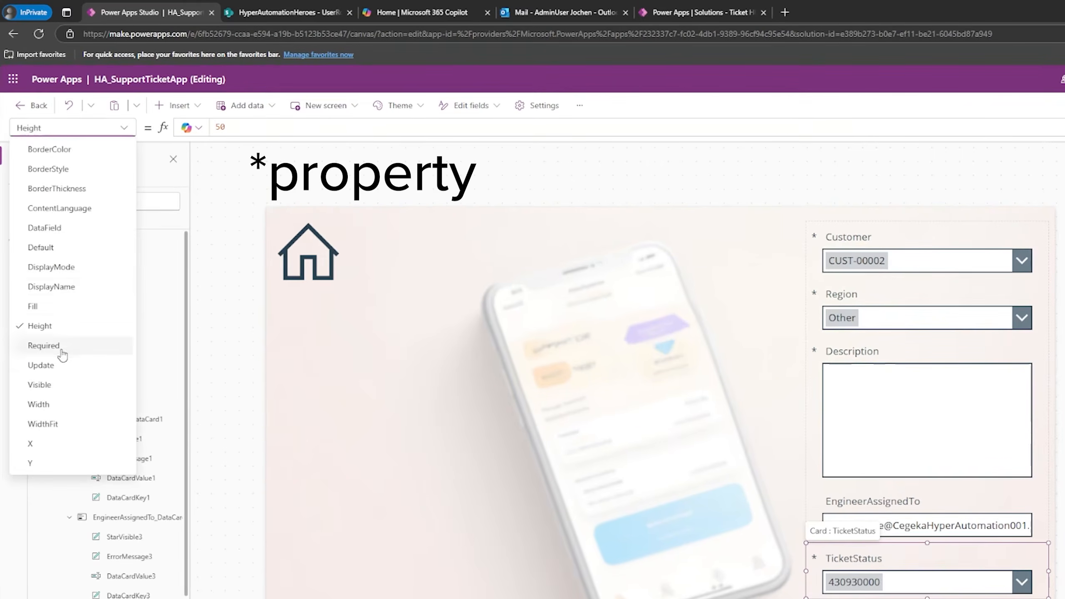
click(57, 224)
key(BackSpace)
key(BackSpace)
key(BackSpace)
key(BackSpace)
key(BackSpace)
key(BackSpace)
key(BackSpace)
key(BackSpace)
key(BackSpace)
key(BackSpace)
key(BackSpace)
key(BackSpace)
key(BackSpace)
key(BackSpace)
key(BackSpace)
key(BackSpace)
key(BackSpace)
key(BackSpace)
key(BackSpace)
key(BackSpace)
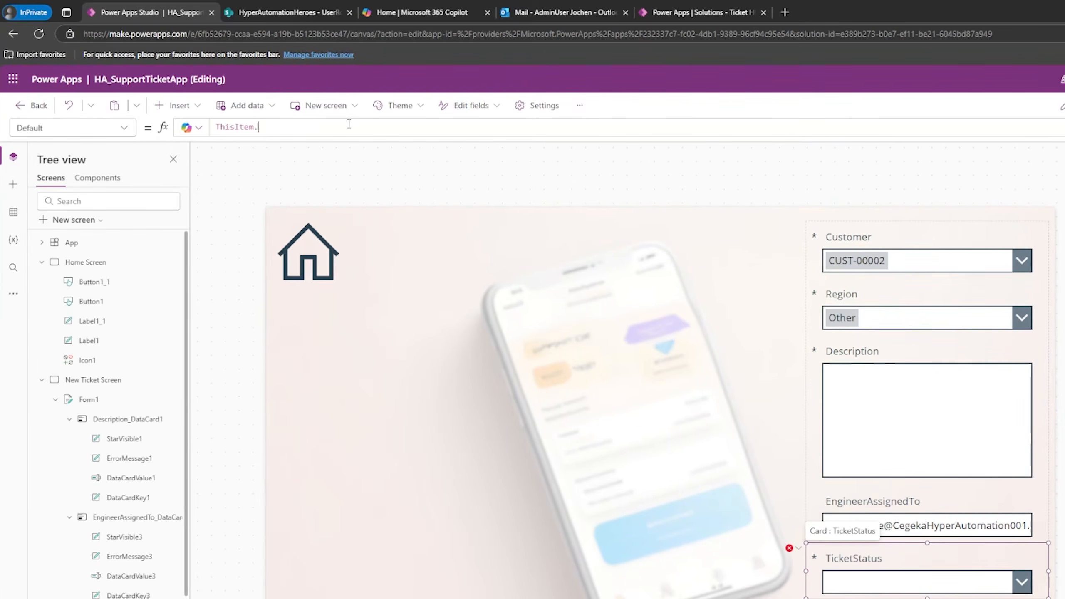
text(HA_Tic)
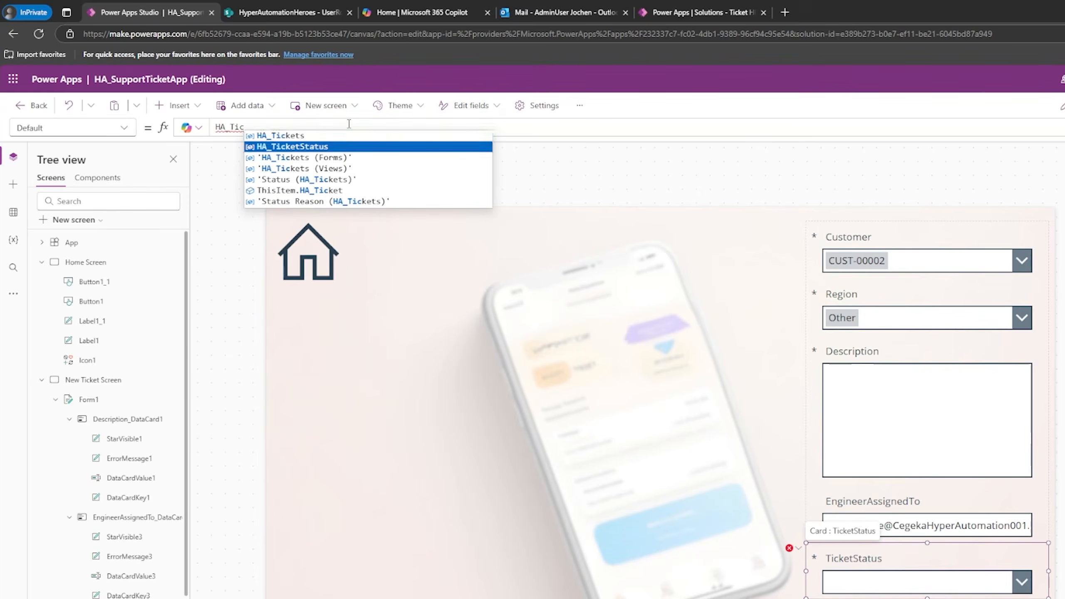
key(Tab)
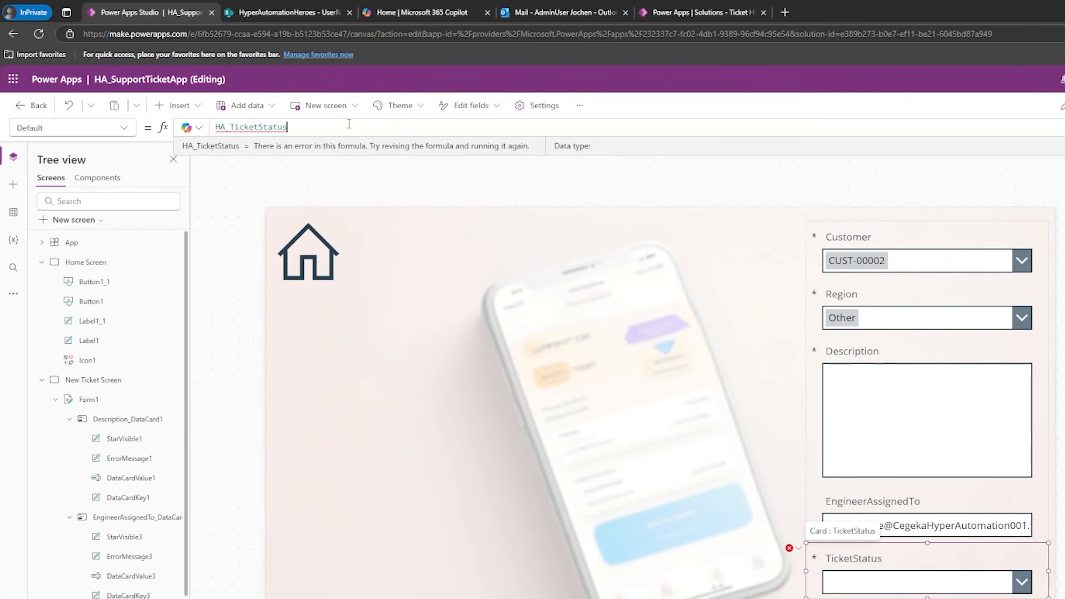
text(.C)
key(Tab)
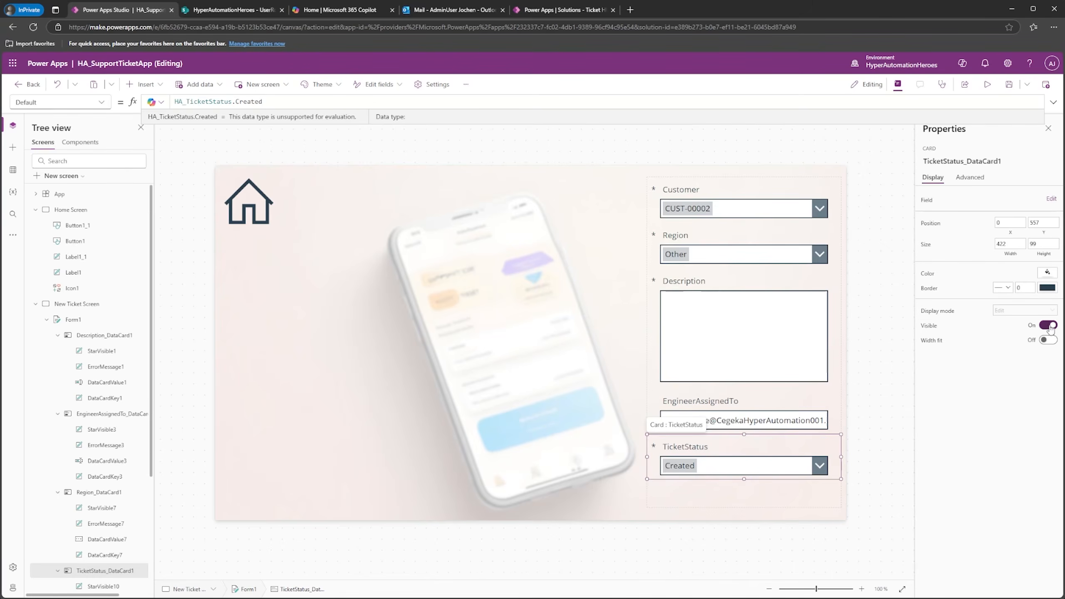
Step: Turn off visibility for the TicketStatus card and deselect it
click(1048, 326)
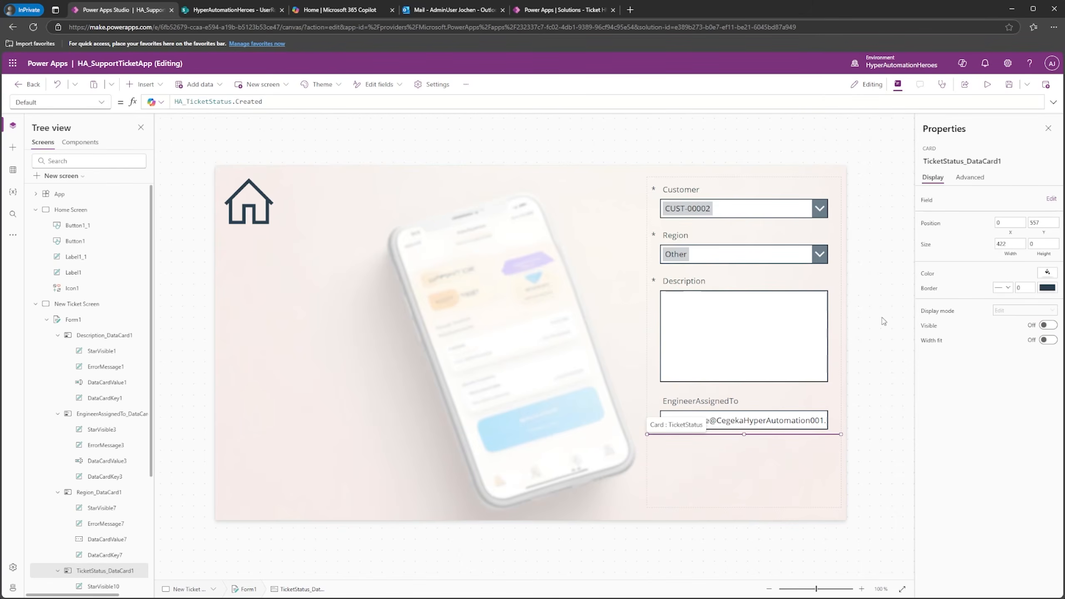
click(884, 320)
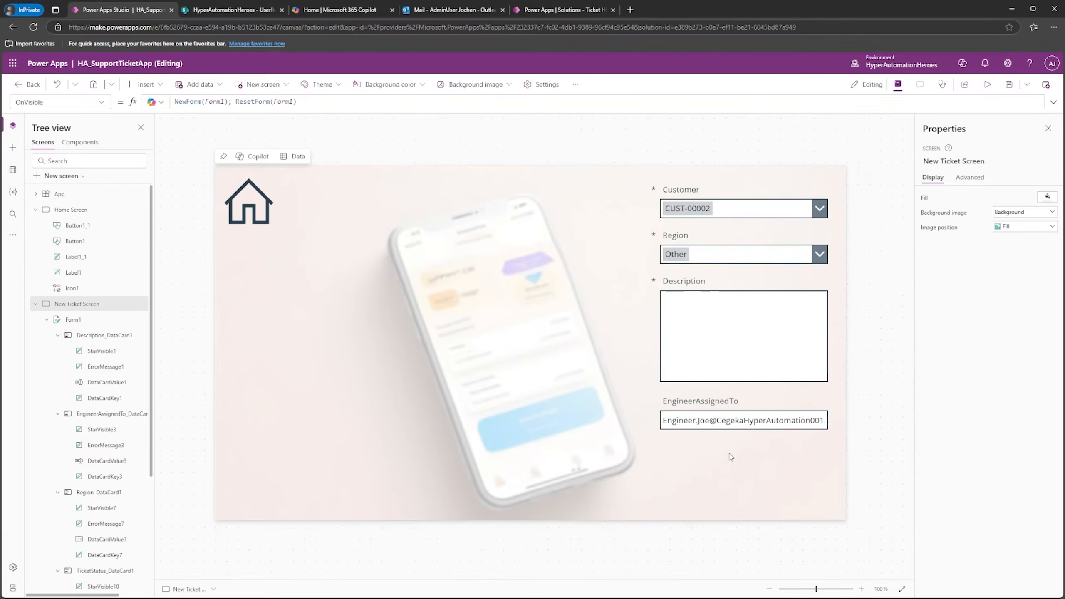
Step: Review the EngineerAssignedTo card's Default formula and open the Home Screen in the editor
click(737, 412)
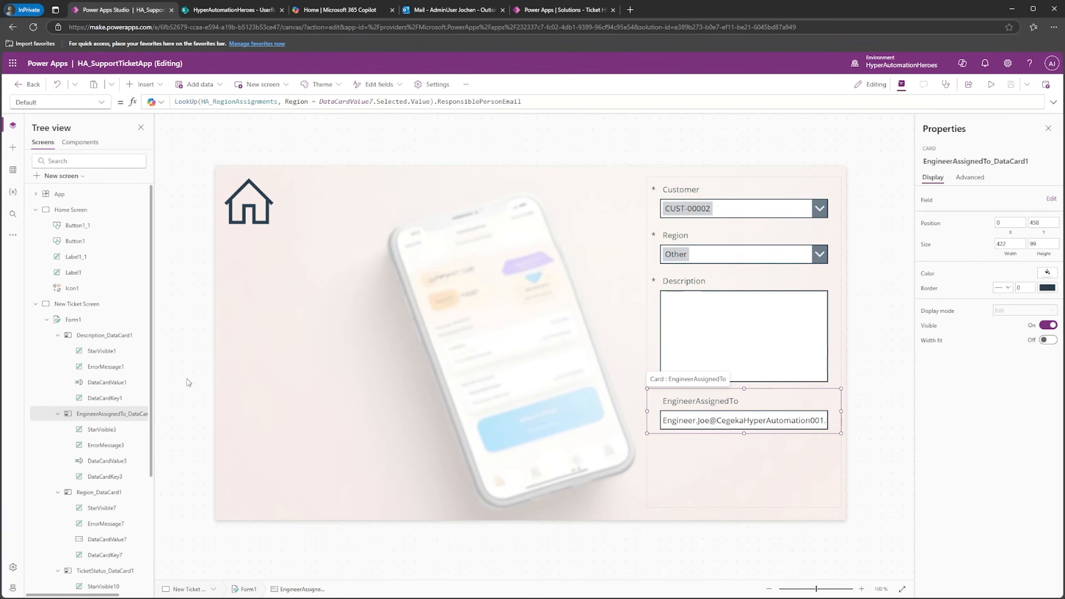
click(73, 210)
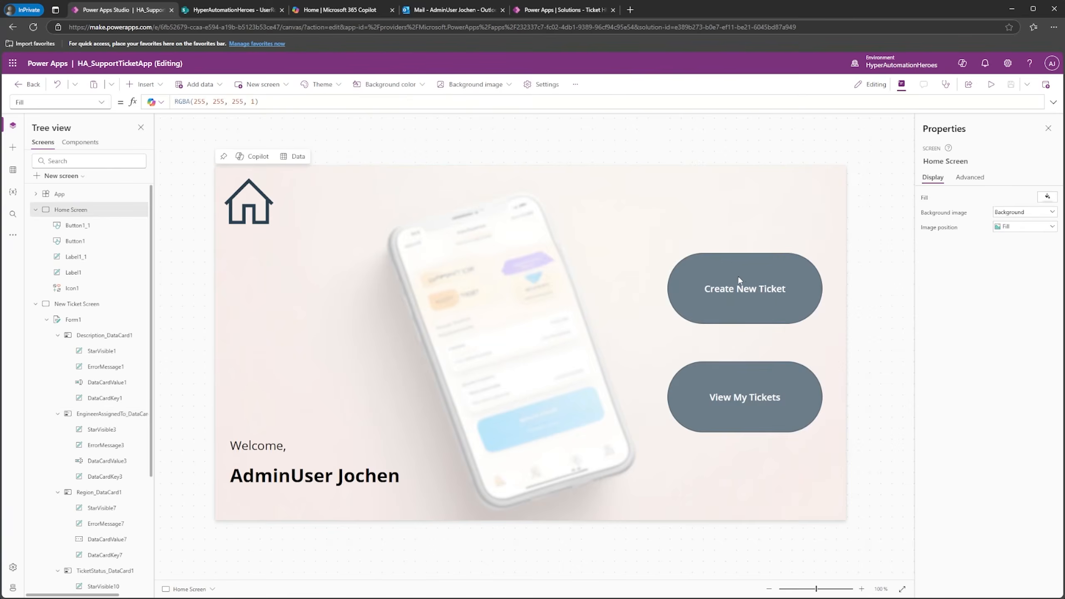
Step: Copy the Home Screen's Create New Ticket button to the New Ticket Screen and place it near the lower-left corner, at X 75, Y 555
click(740, 279)
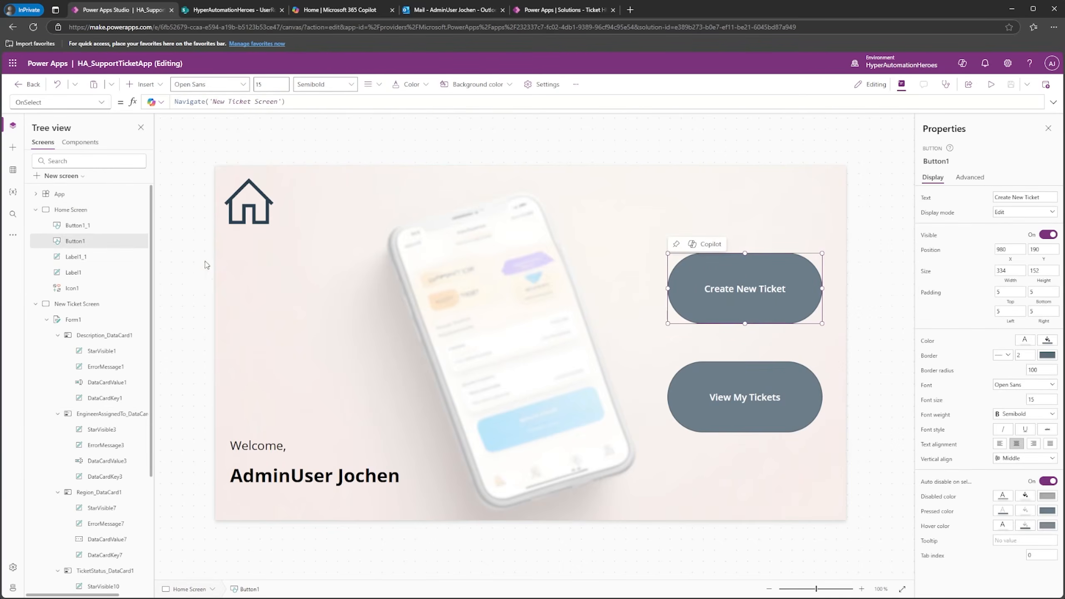
click(77, 303)
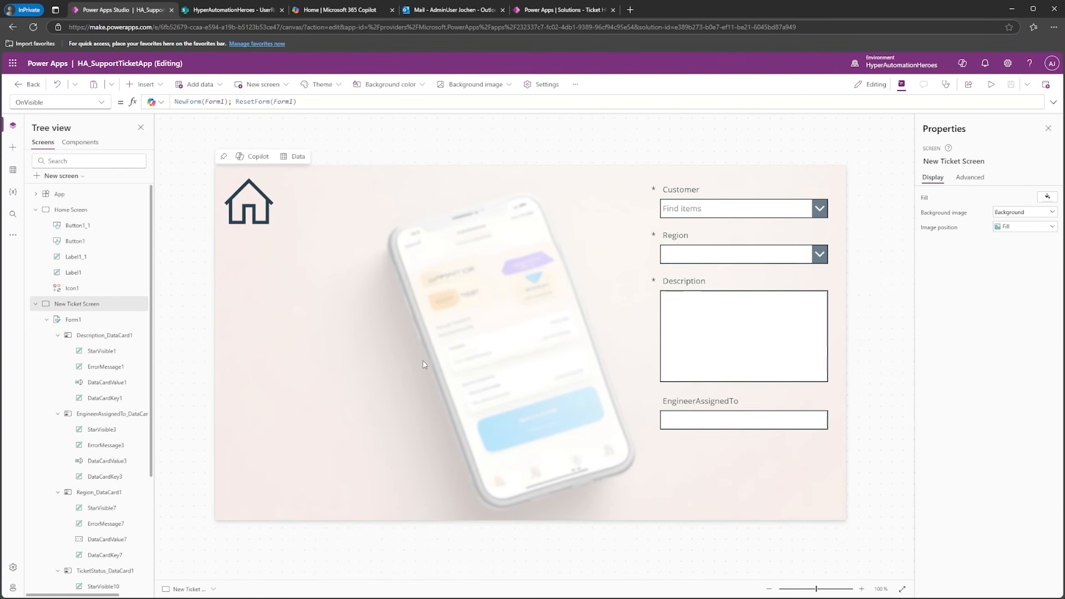
key(ctrl+v)
drag(722, 289, 304, 458)
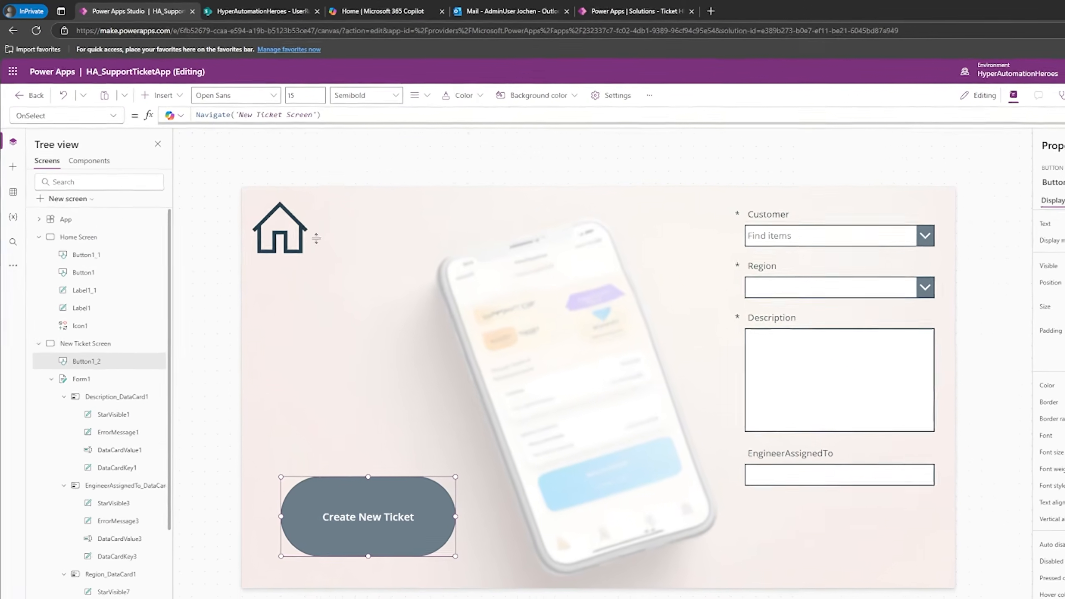
Step: Replace the copied button's OnSelect formula with SubmitForm(Form1)
click(297, 102)
drag(296, 102, 169, 107)
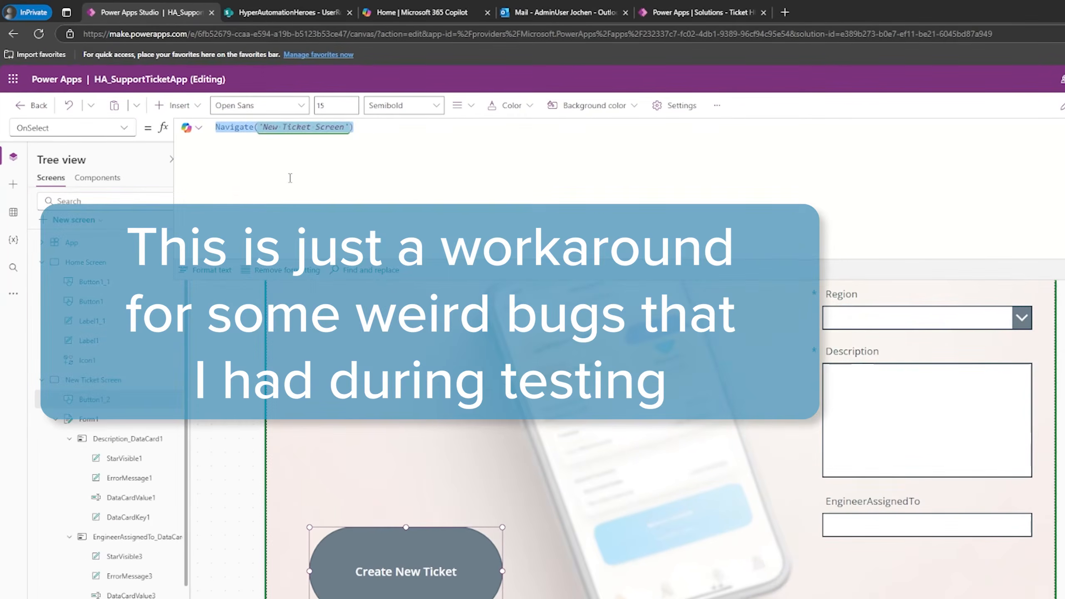
key(BackSpace)
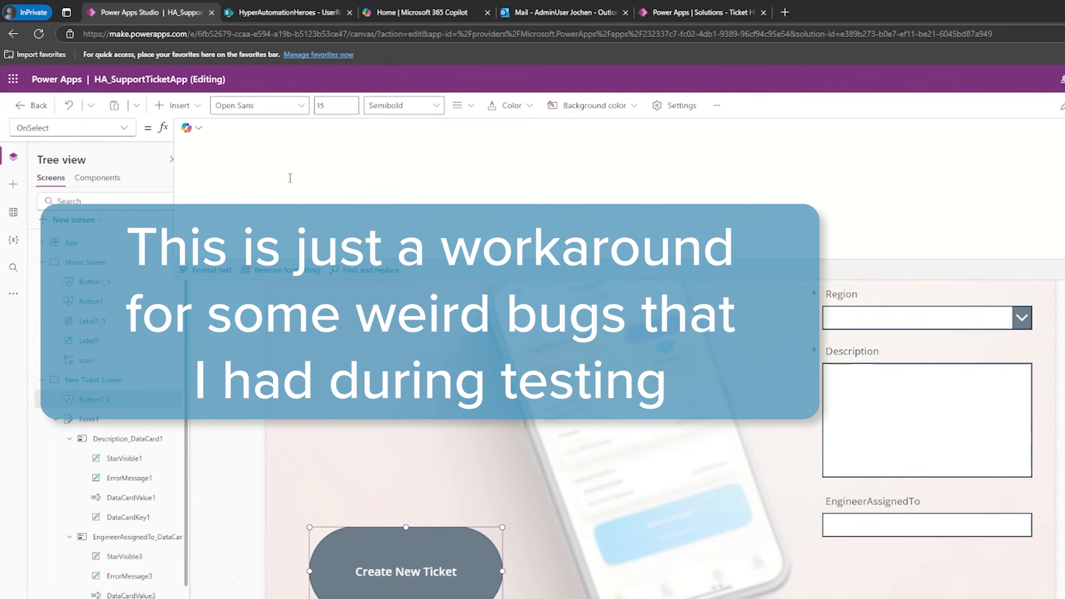
text(SubmitForm()
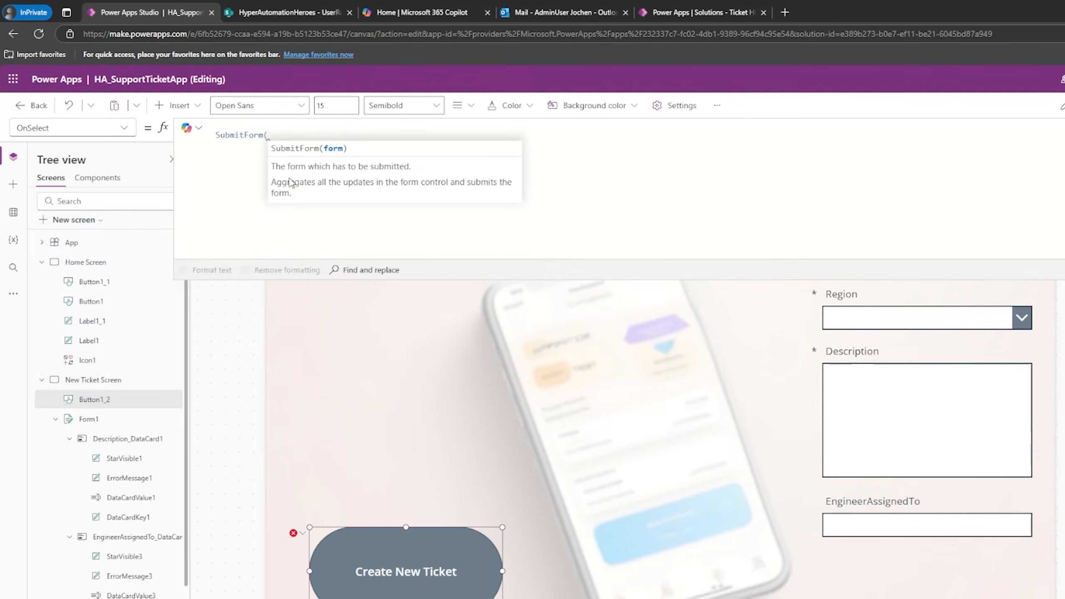
text(Form1))
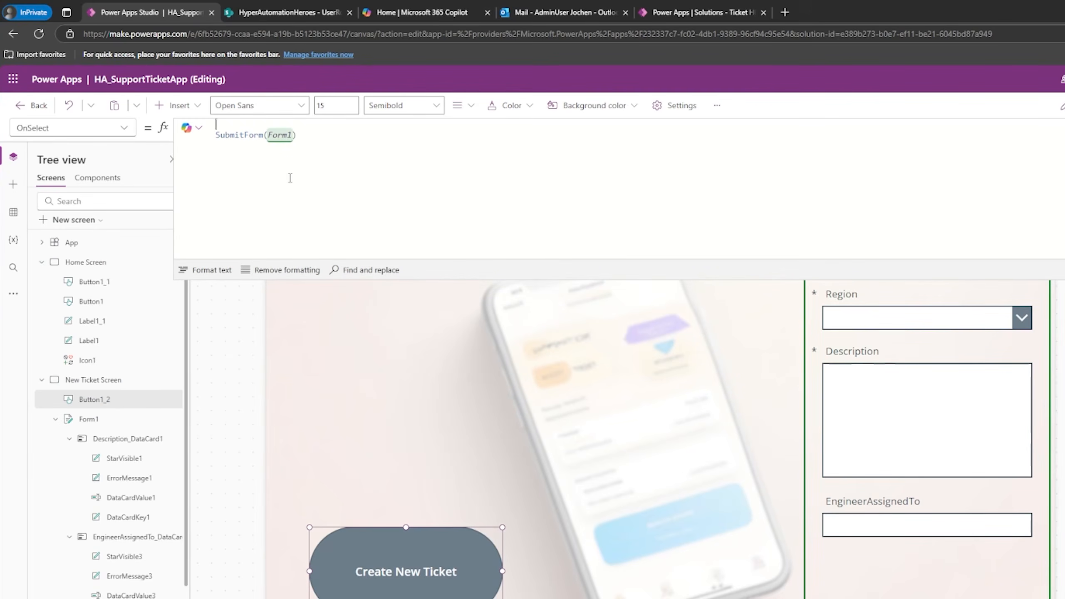
Step: Start a Set(varEngineer, statement above SubmitForm(Form1) and check which control holds the EngineerAssignedTo value
text(Set()
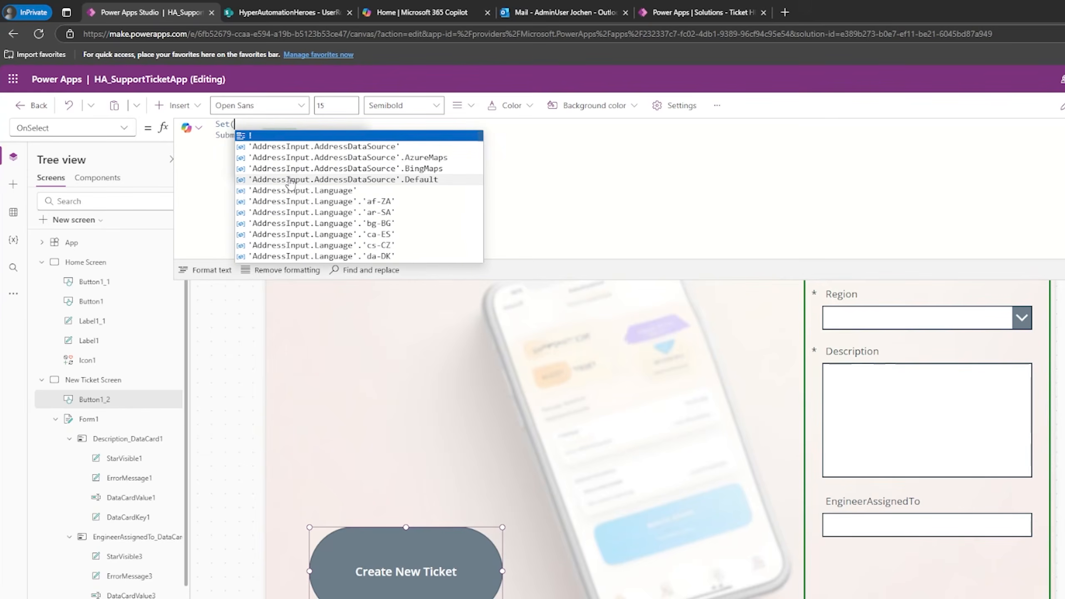
text(varEgni)
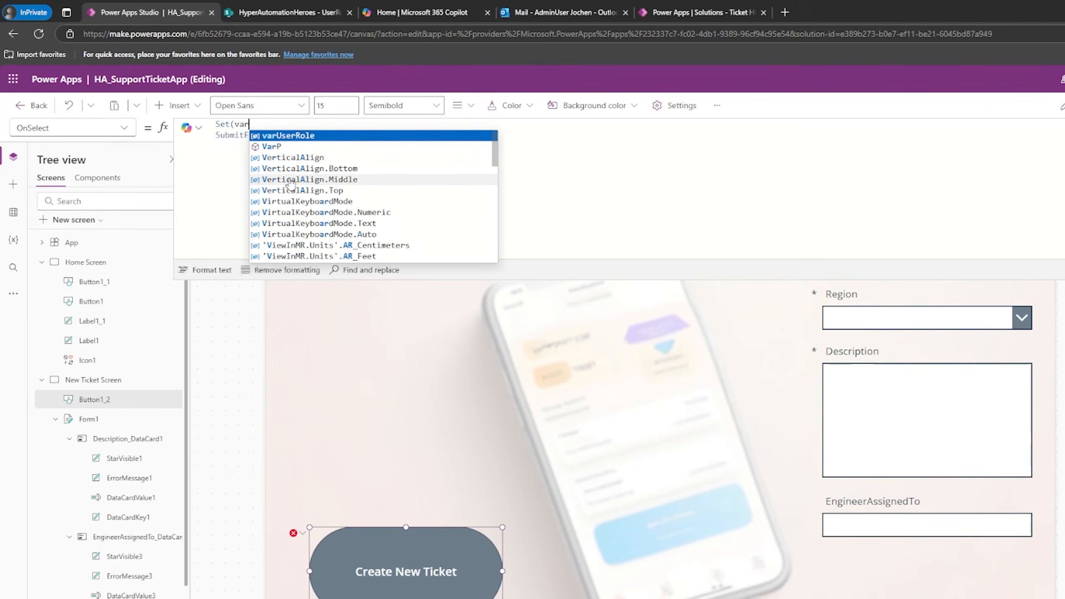
key(BackSpace)
key(BackSpace)
key(BackSpace)
text(ngineer,)
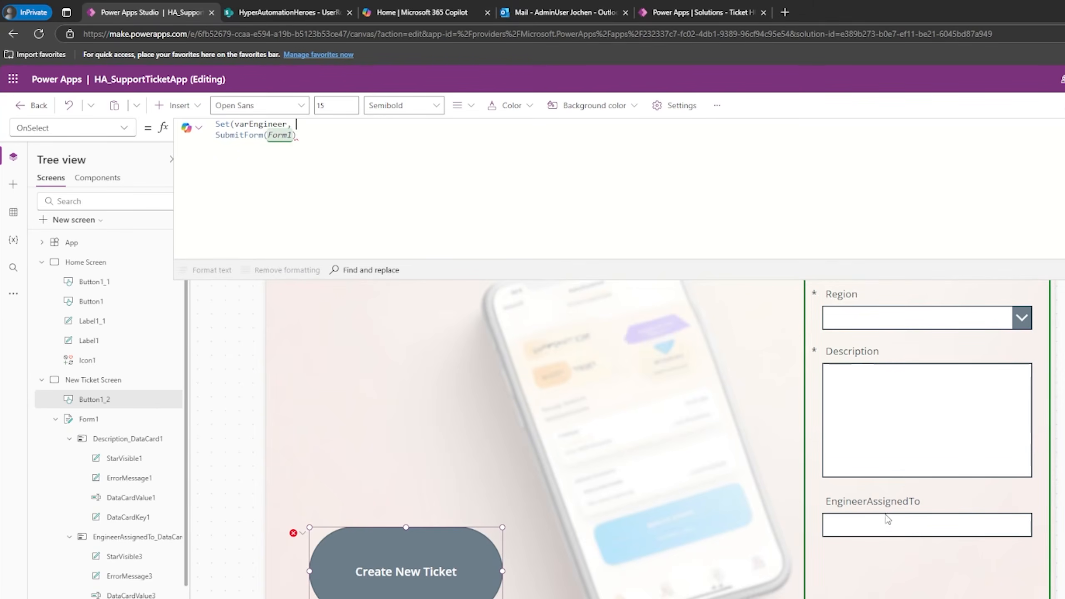
click(885, 531)
click(885, 530)
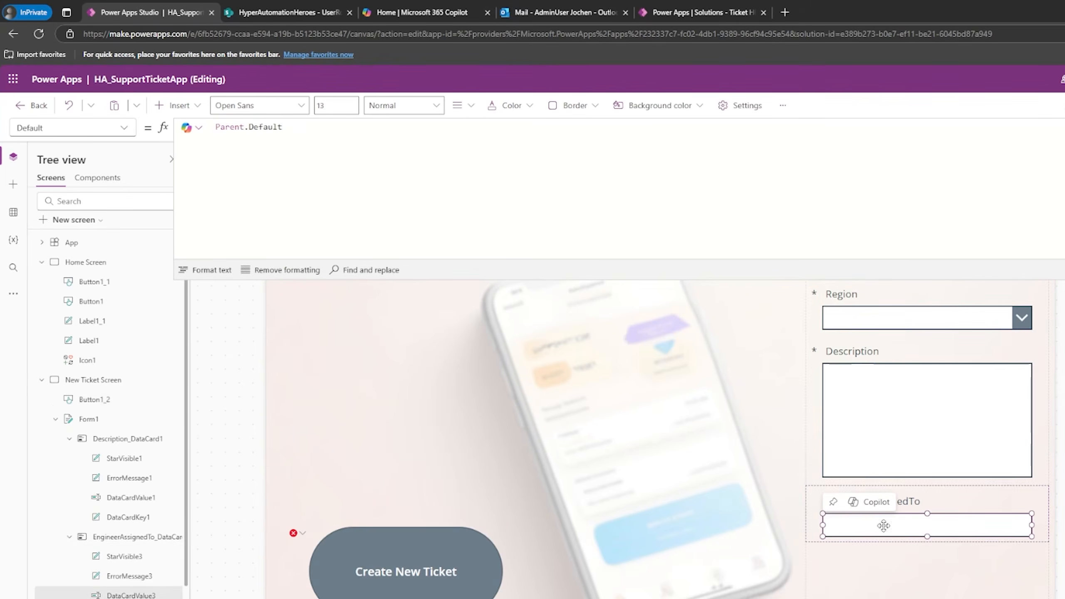
click(296, 533)
click(316, 550)
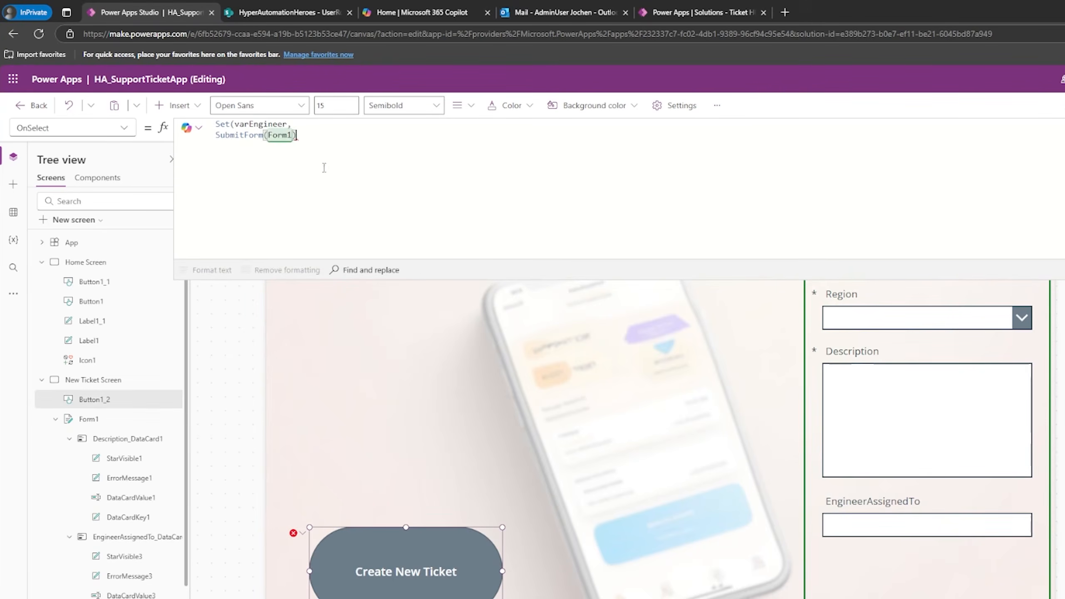
Step: Complete the varEngineer statement in the button's OnSelect with DataCardValue3.Text and end it with a semicolon
text(Data)
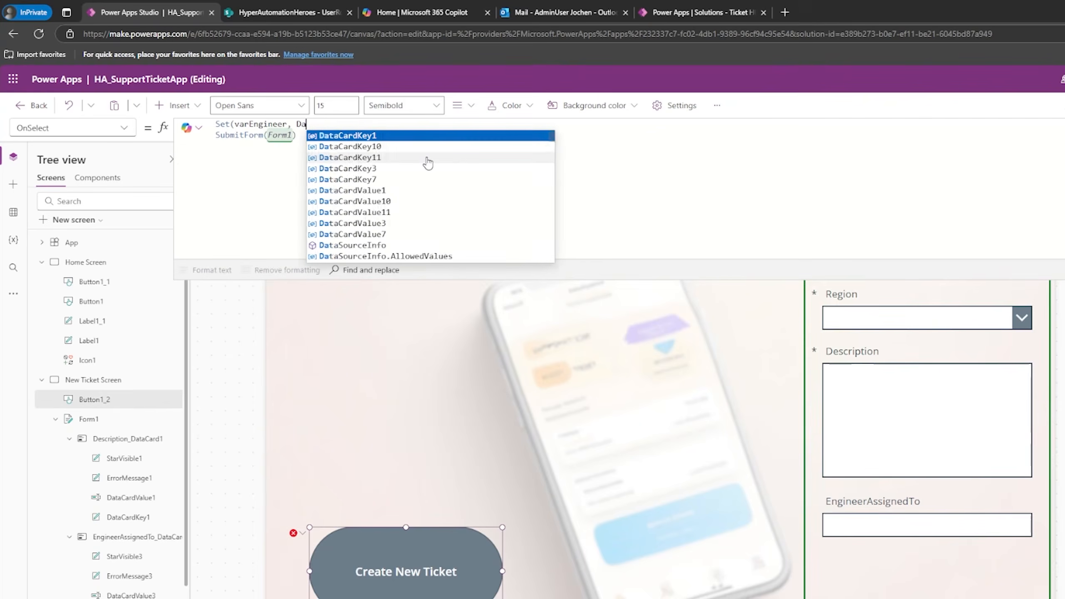
key(Down)
key(Down)
key(Down)
key(Down)
key(Down)
key(Down)
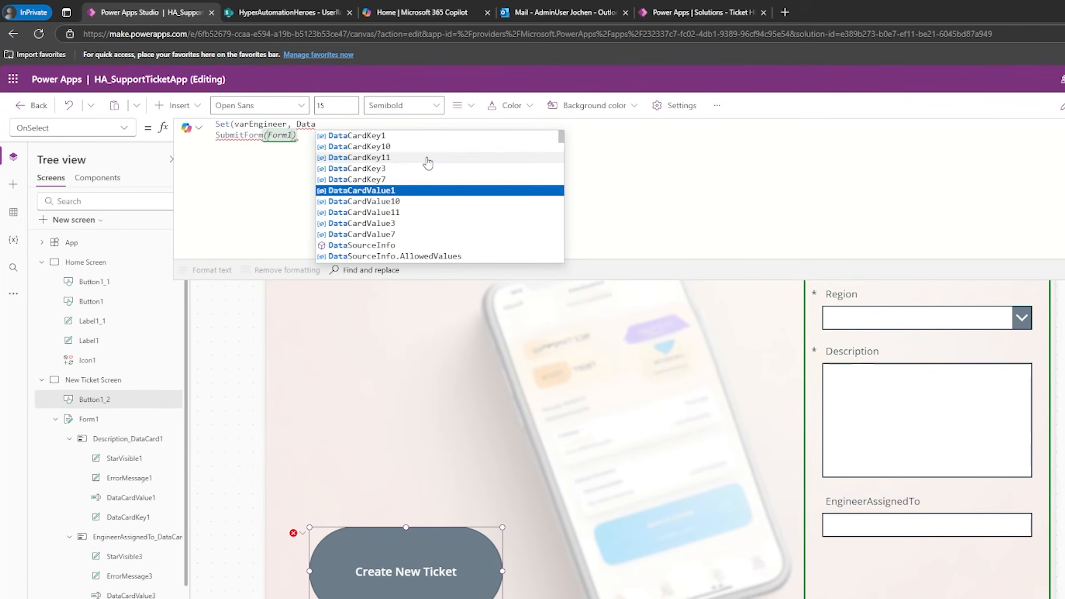
key(Tab)
text(.)
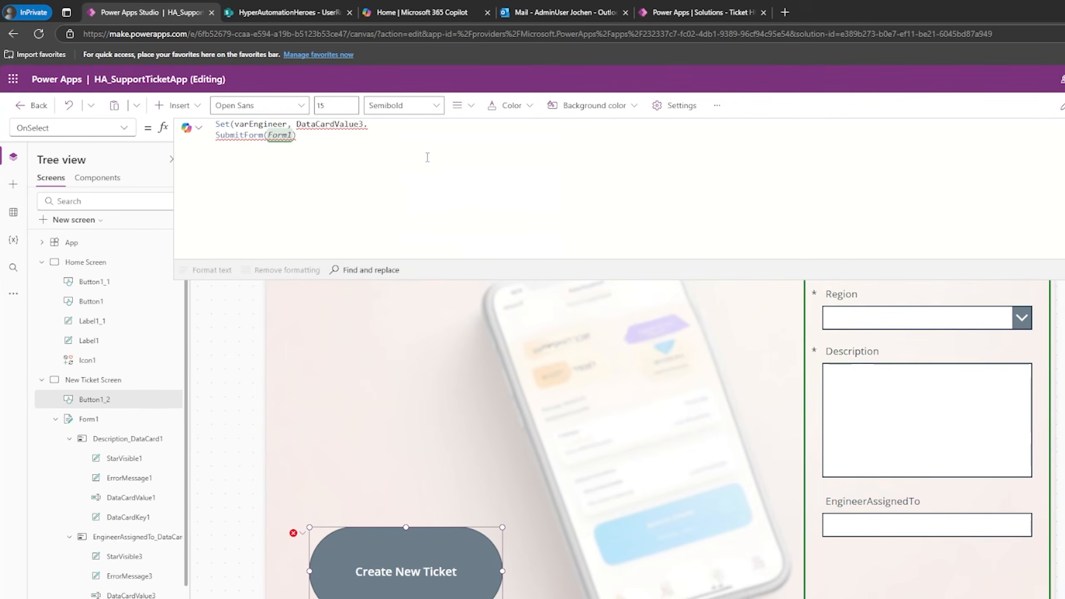
text(Te)
key(Tab)
text();)
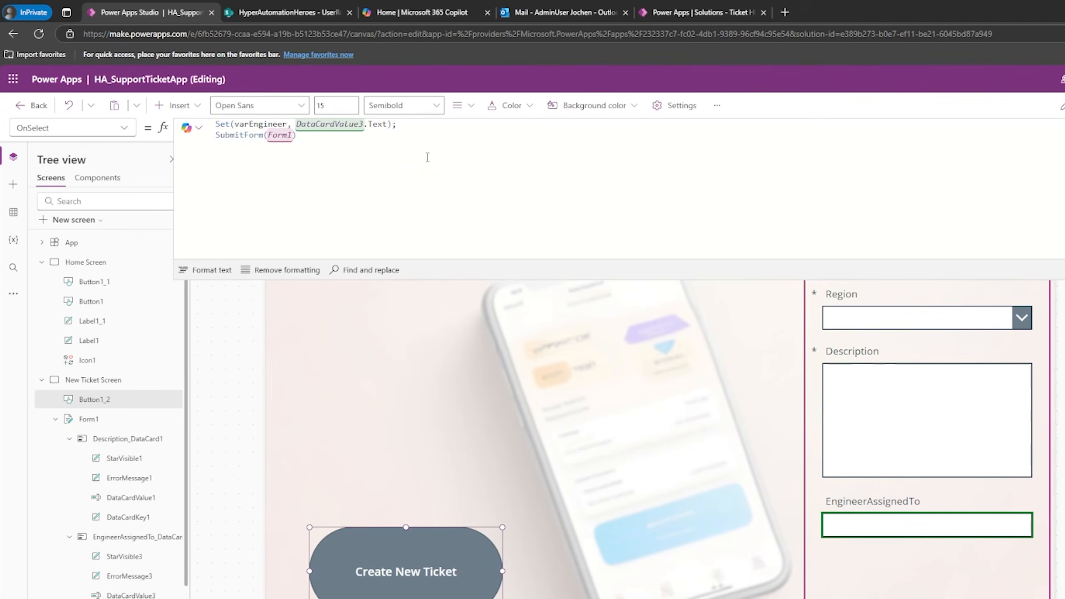
Step: Start a Set(varCustomerName, statement on a new line above SubmitForm(Form1) and look through the form's cards for the Customer value control
key(shift+Return)
text(Set()
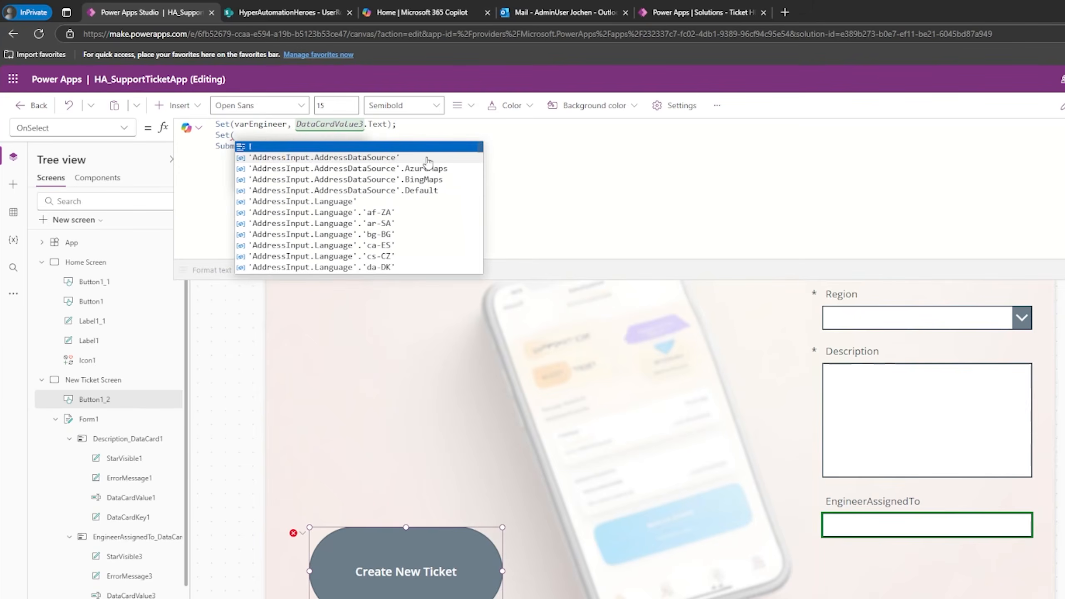
text(varCu)
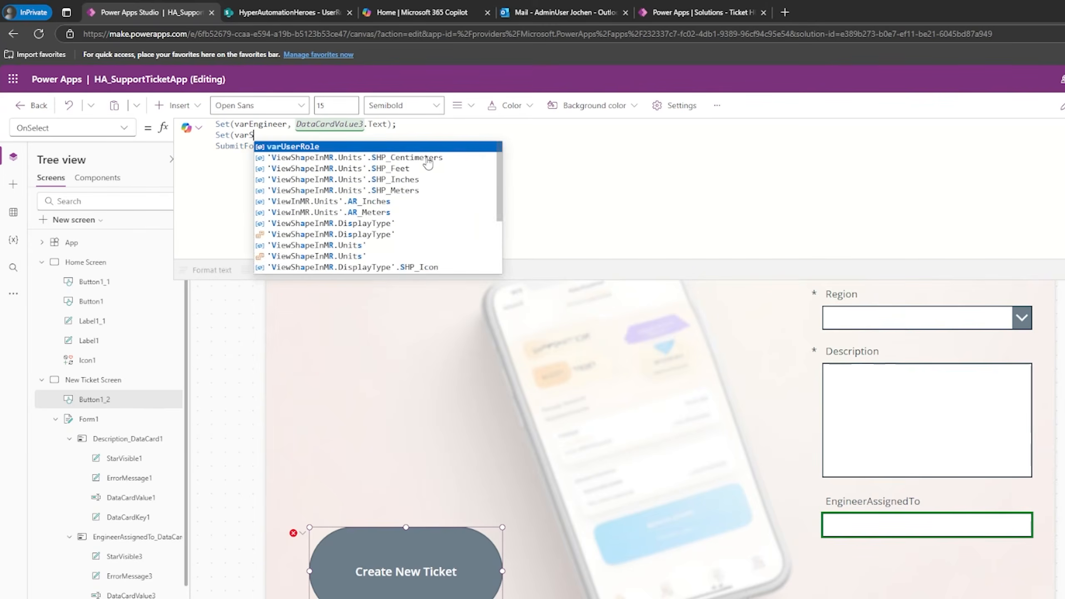
text(stomerName,)
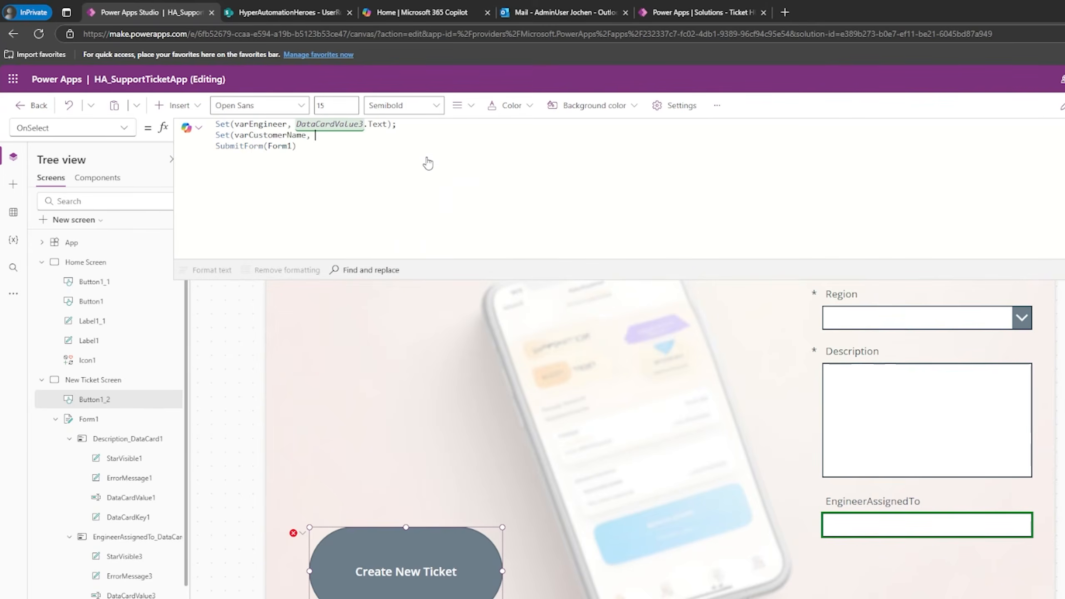
drag(734, 279, 744, 171)
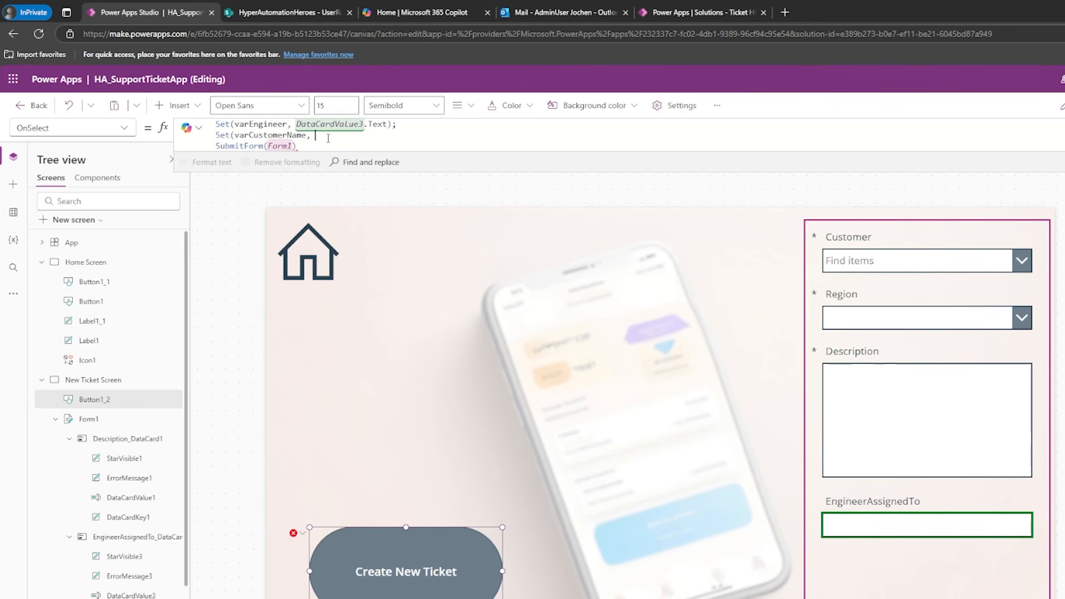
scroll(109, 415, down, 5)
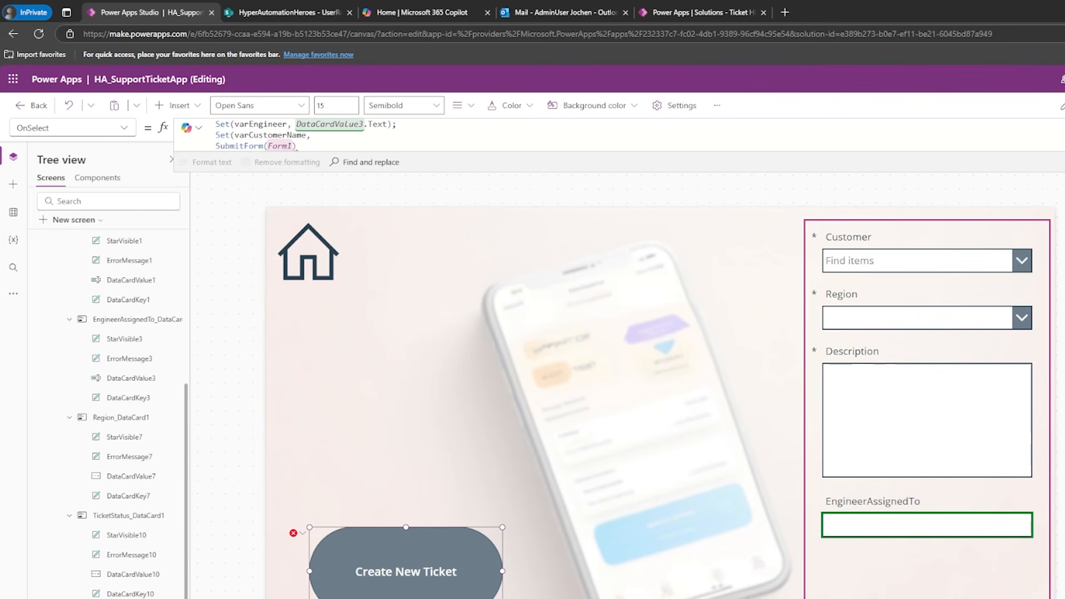
scroll(109, 414, up, 4)
Step: Complete the varCustomerName statement with DataCardValue11.Selected.LastName and end it with a semicolon
click(328, 134)
text(Datac)
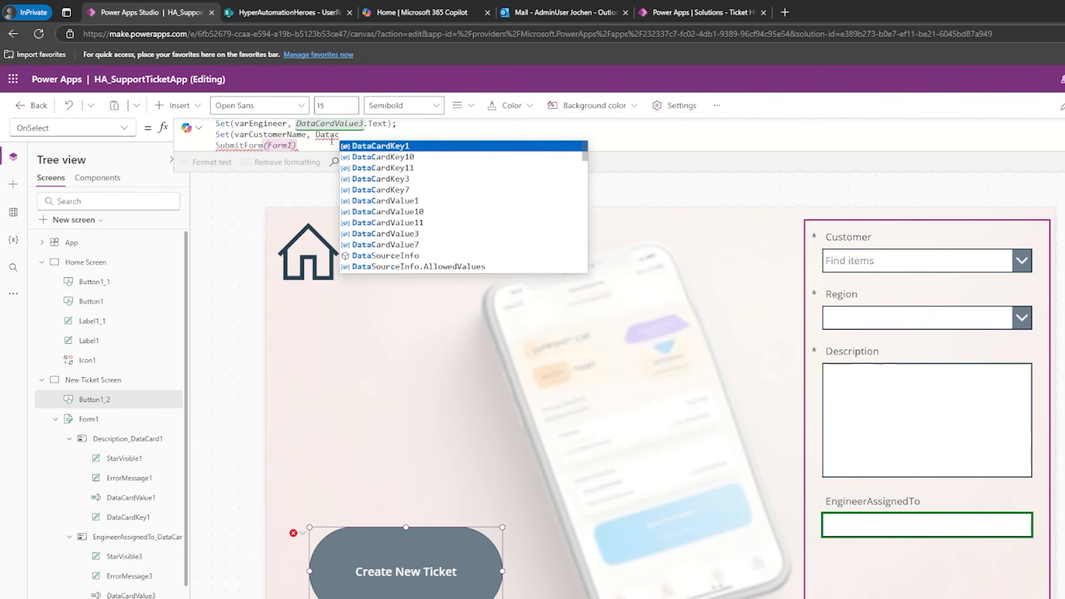
key(Down)
key(Down)
key(Down)
key(Down)
key(Down)
key(Down)
key(Down)
key(Tab)
text(.)
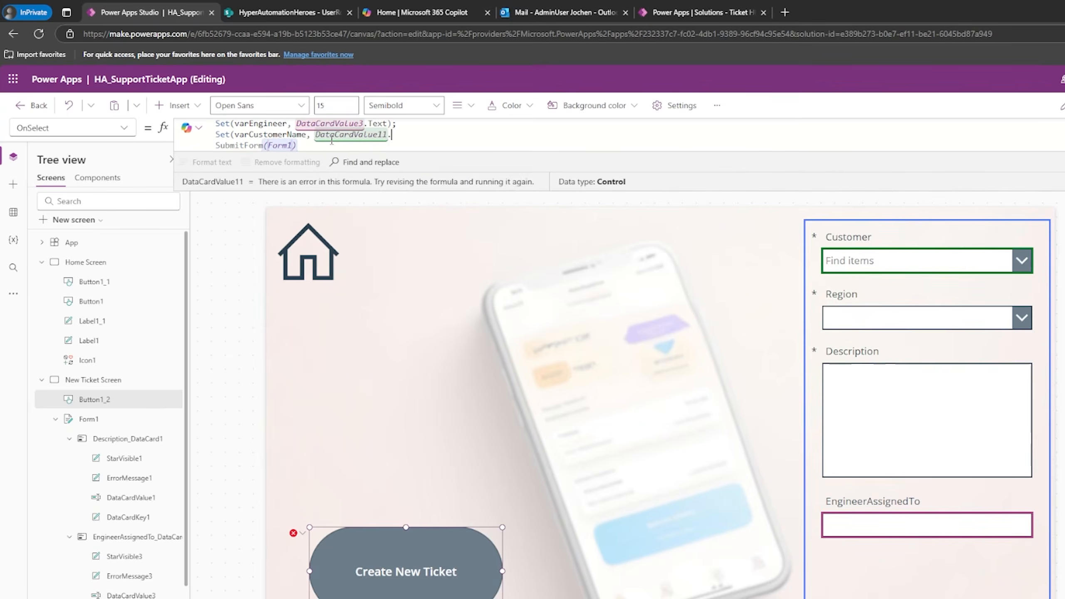
text(Selected.)
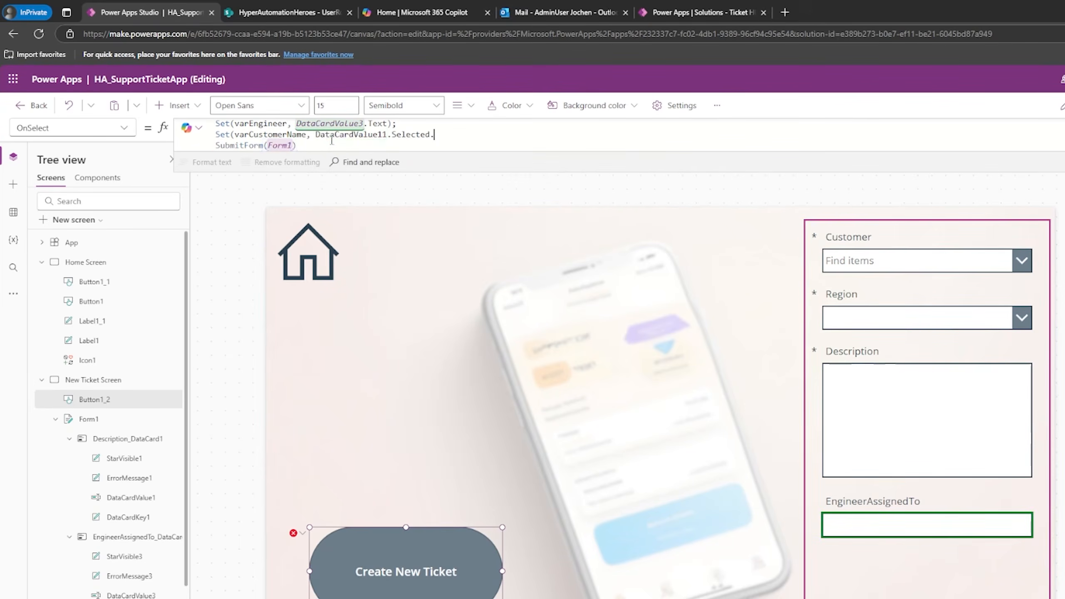
text(LastName);)
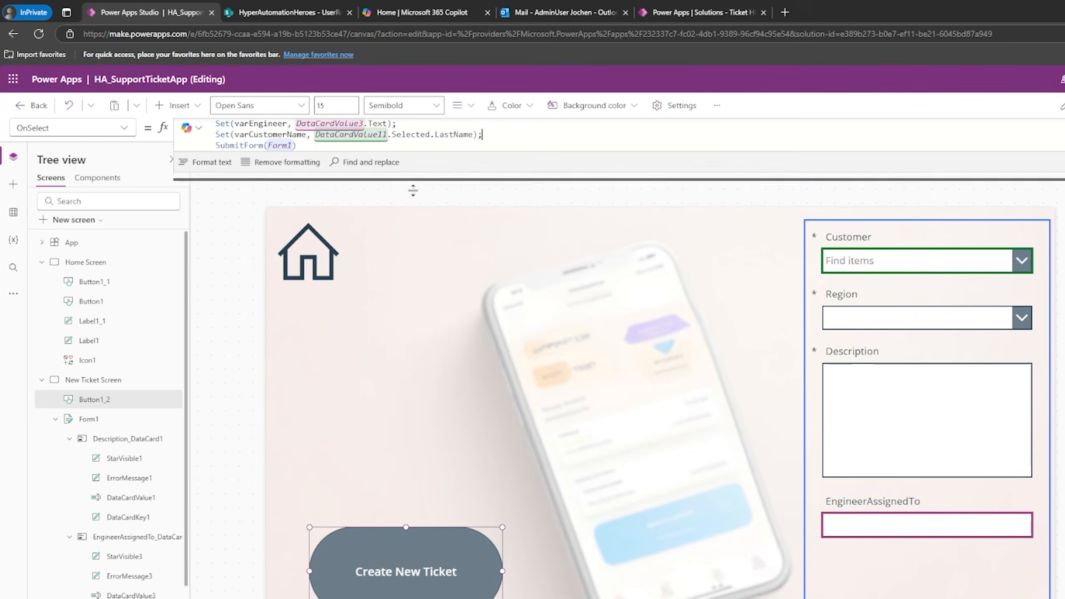
Step: Add Set(varTicketDescription, DataCardValue1.Text); on a new line above SubmitForm(Form1) in the button's OnSelect
drag(413, 187, 415, 212)
key(Return)
text(Set(va)
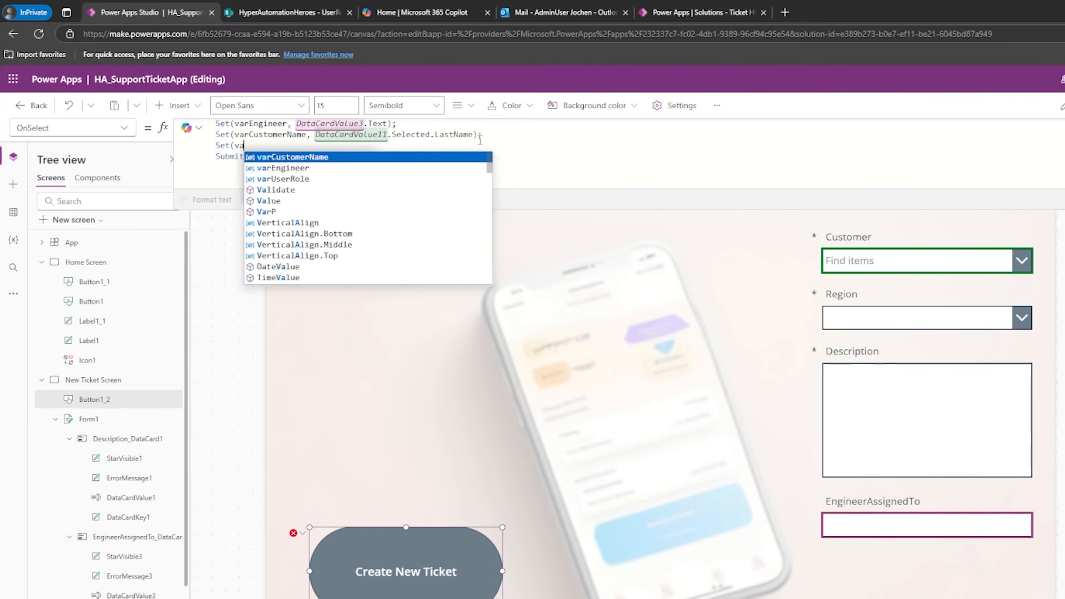
text(rTicketDe)
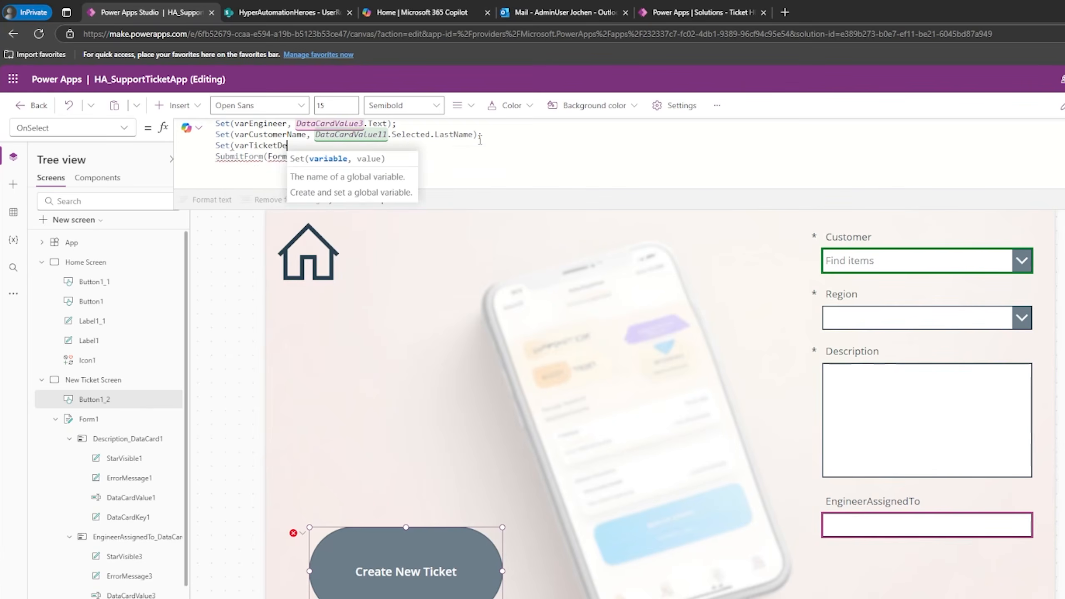
text(scription,)
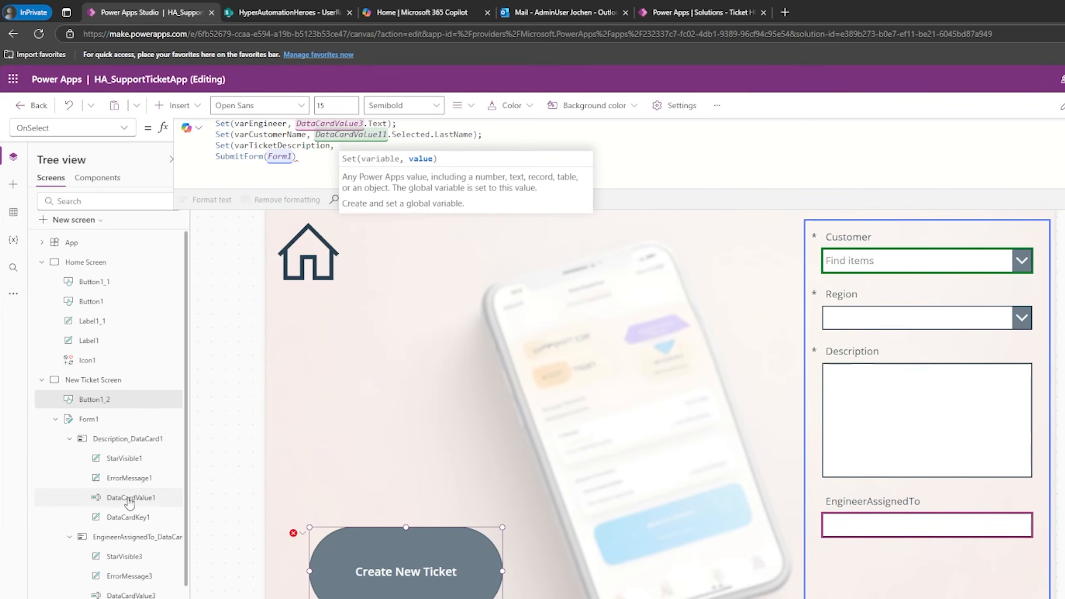
text(DataC)
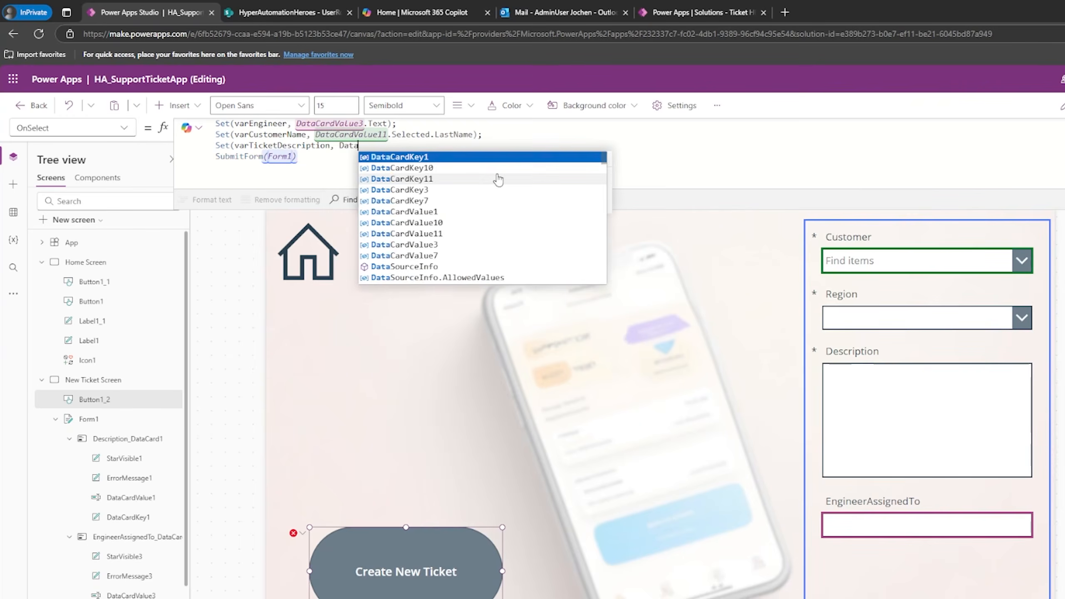
key(Down)
key(Down)
key(Down)
key(Down)
key(Down)
key(Tab)
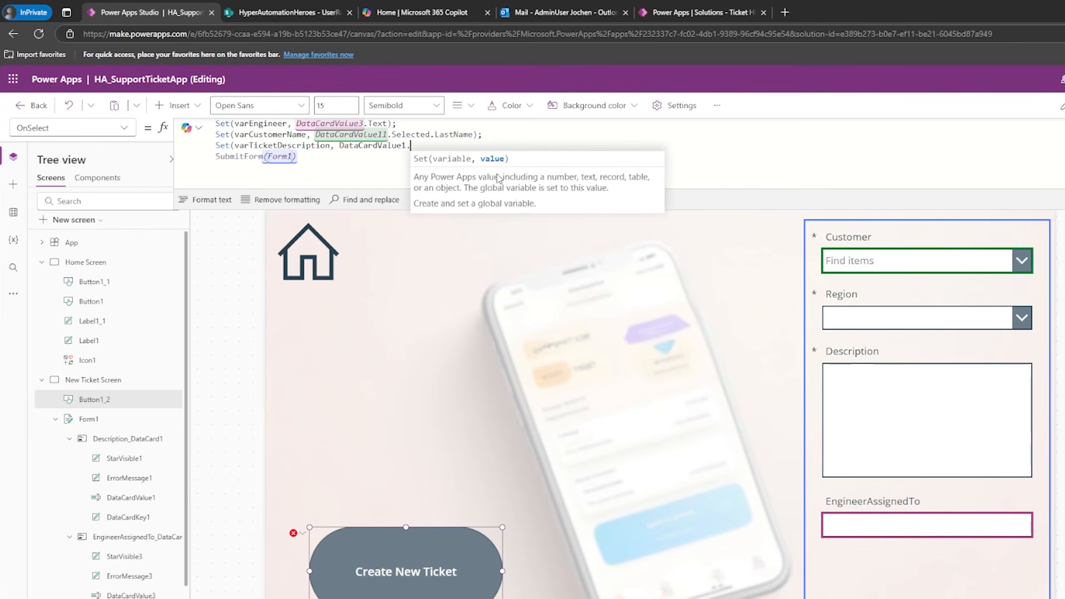
text(.Text);)
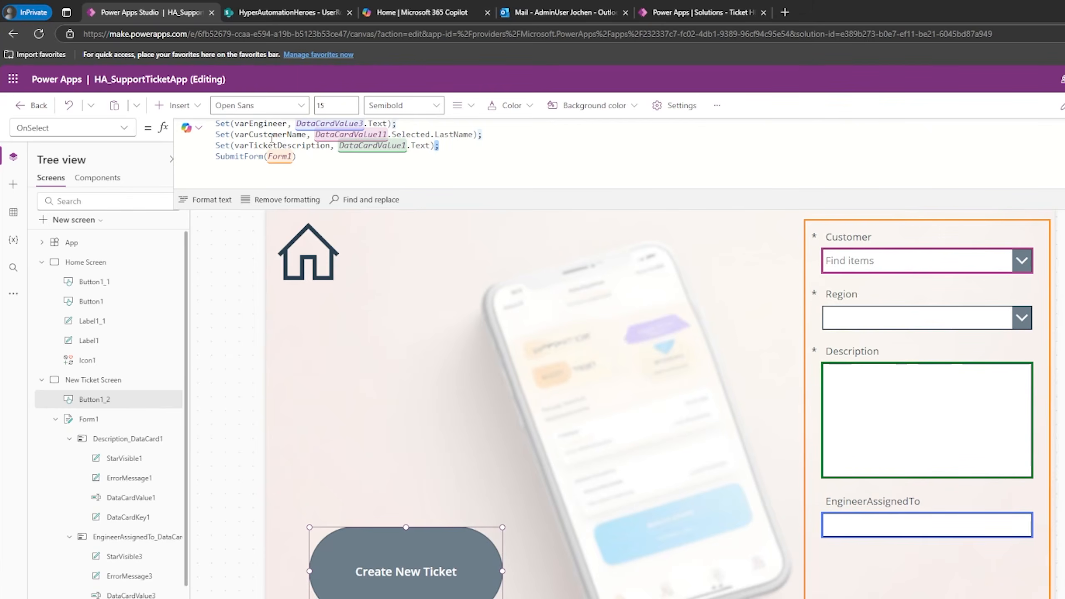
Step: In Form1's OnFailure property, replace false with a Notify( call carrying the message "Something went wrong with saving your data, please contact IT."
click(315, 156)
drag(308, 155, 205, 160)
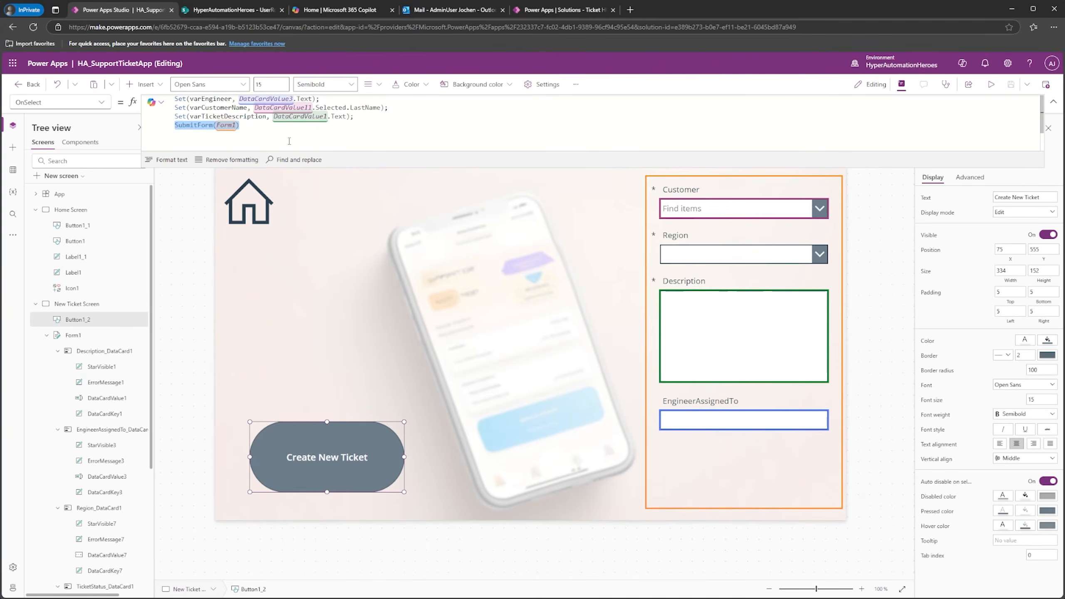
click(748, 461)
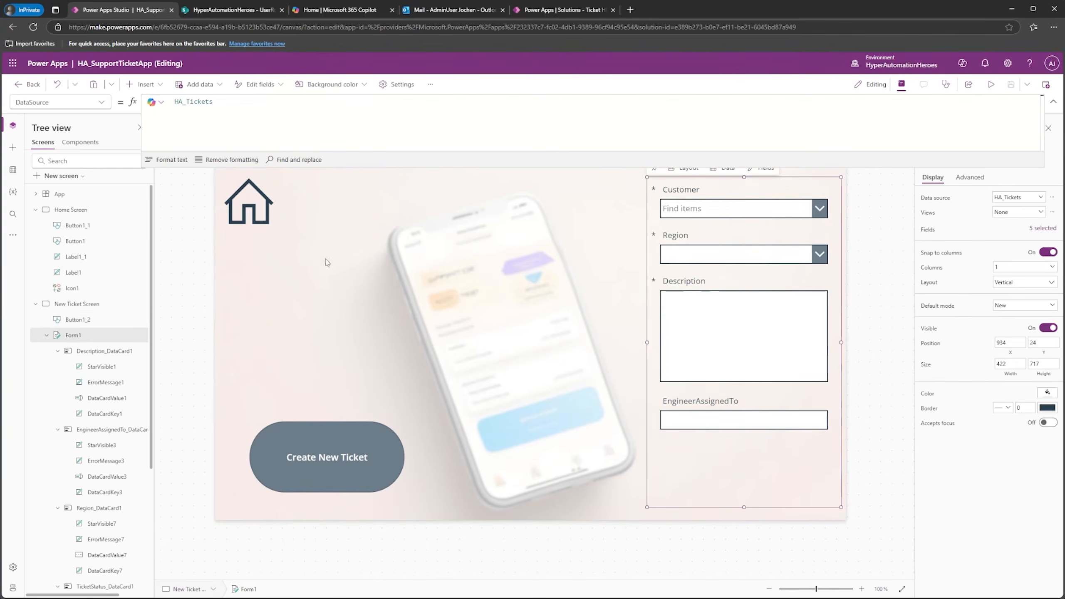
click(101, 102)
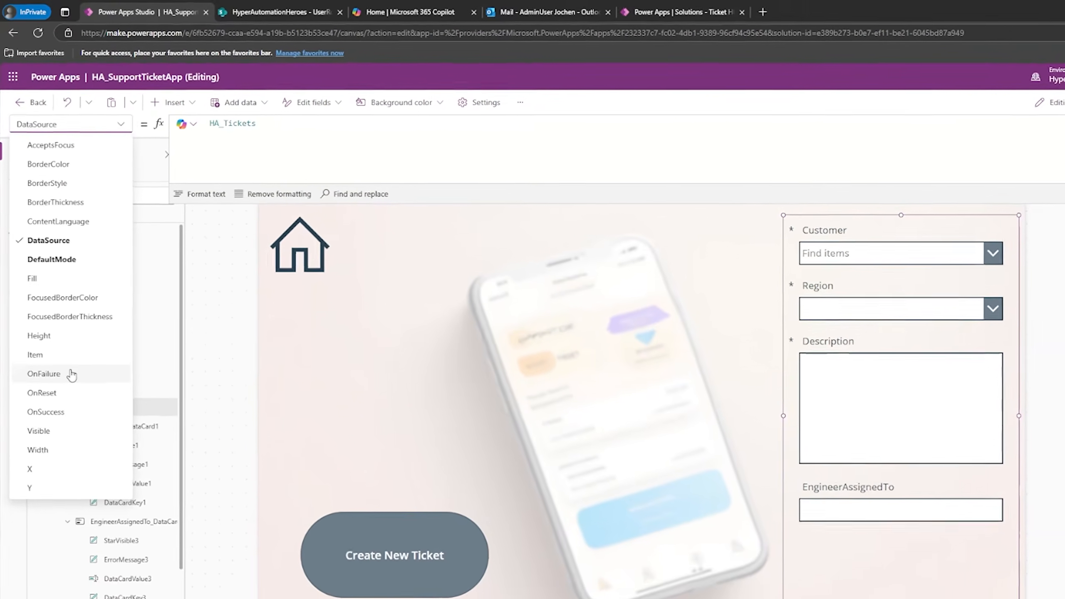
click(74, 385)
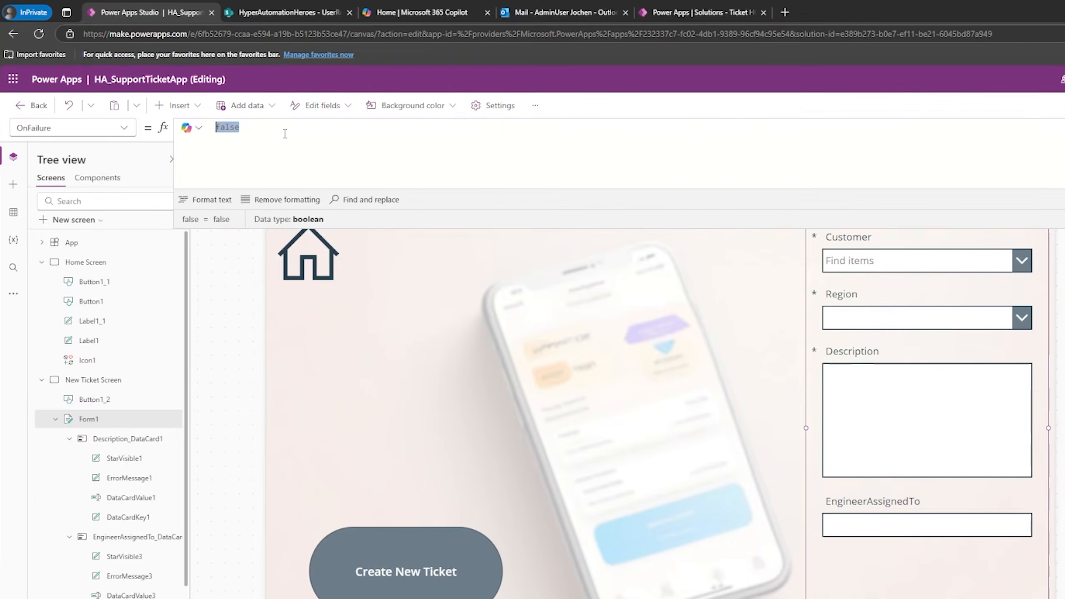
text(Notify()
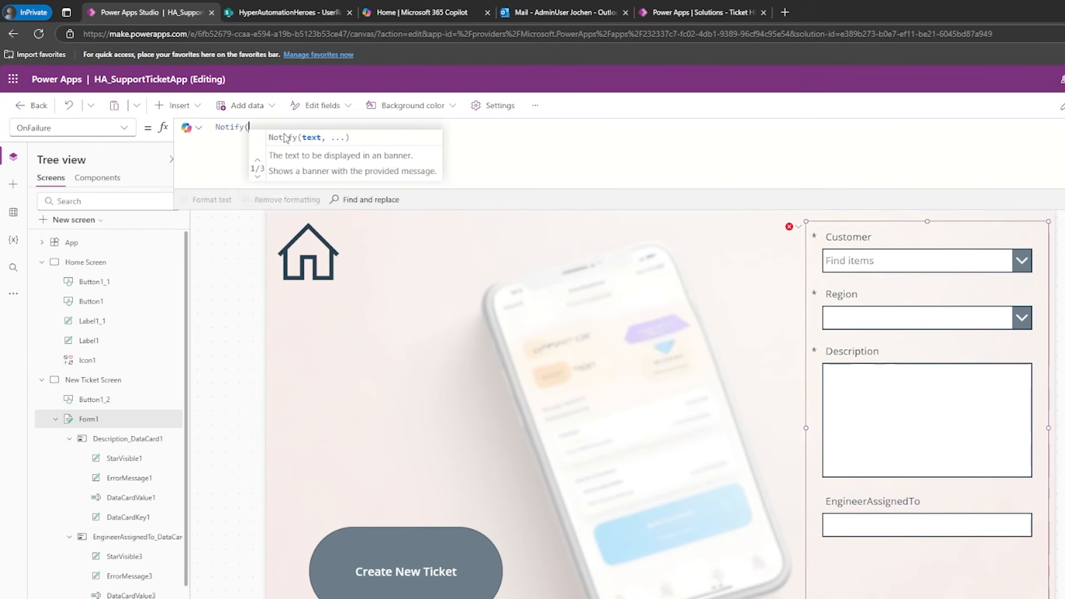
text("Some)
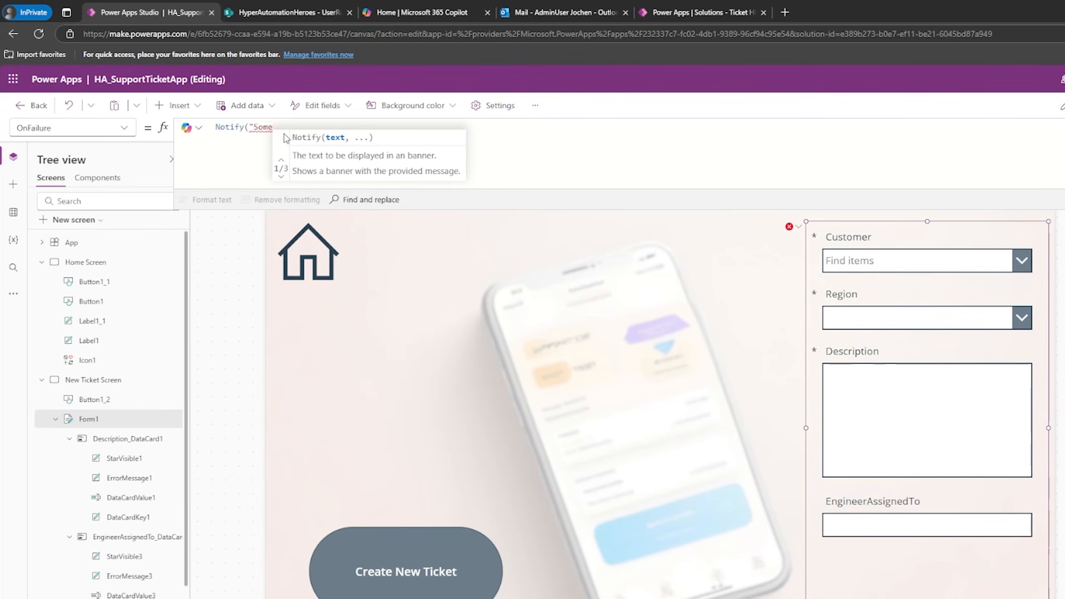
text(thing went wrong)
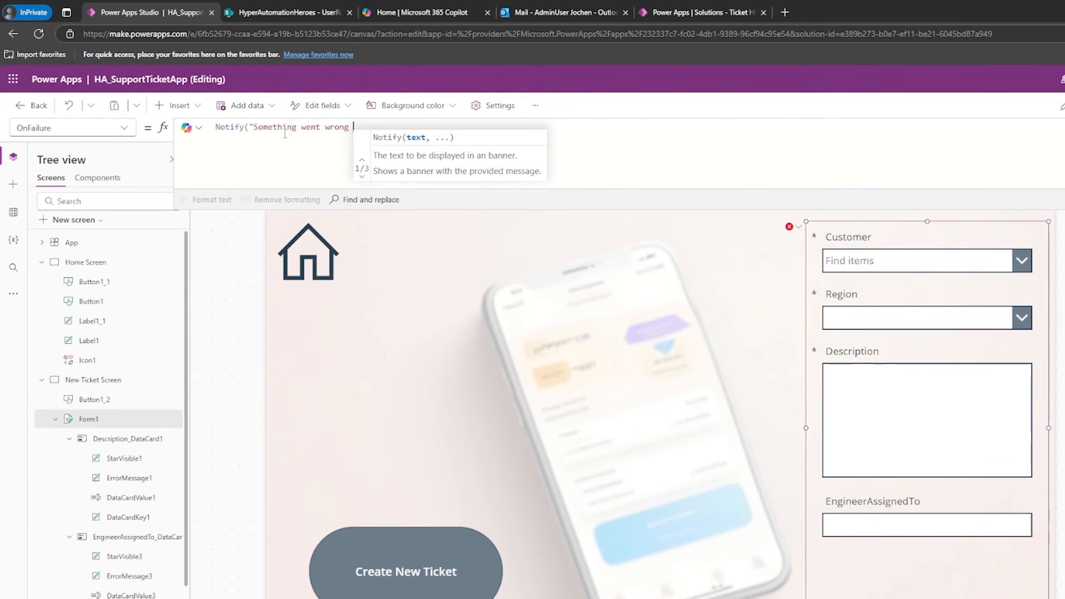
text( with saving)
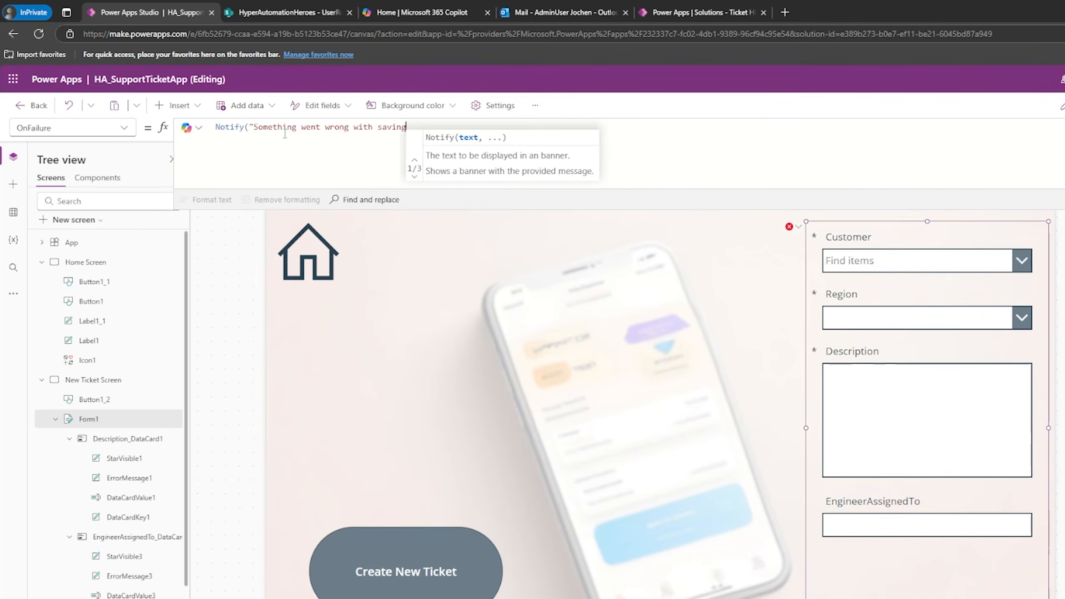
text( your data, please)
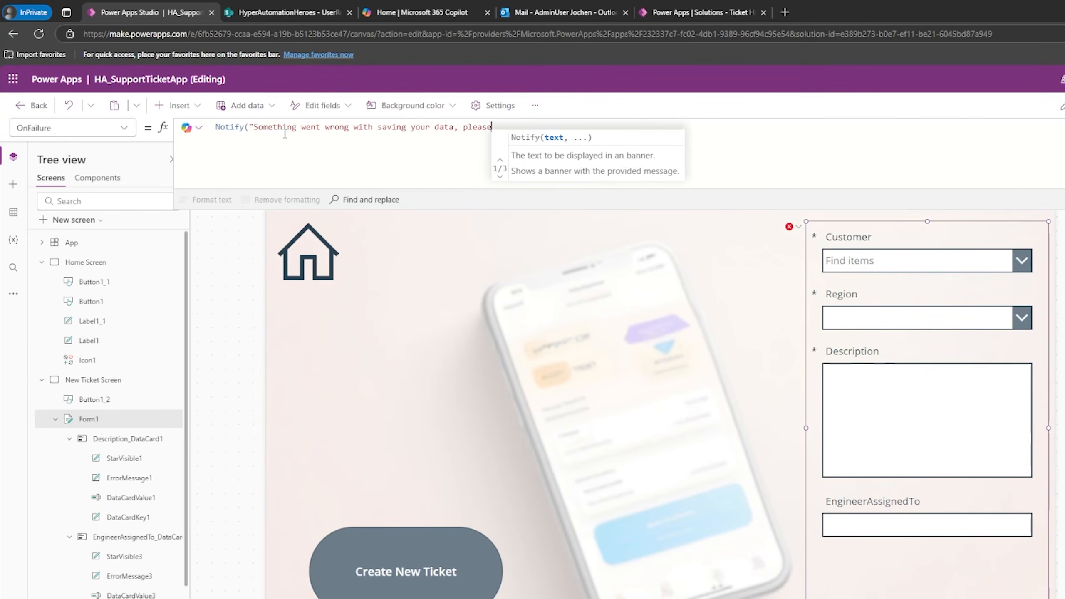
text( contact IT.")
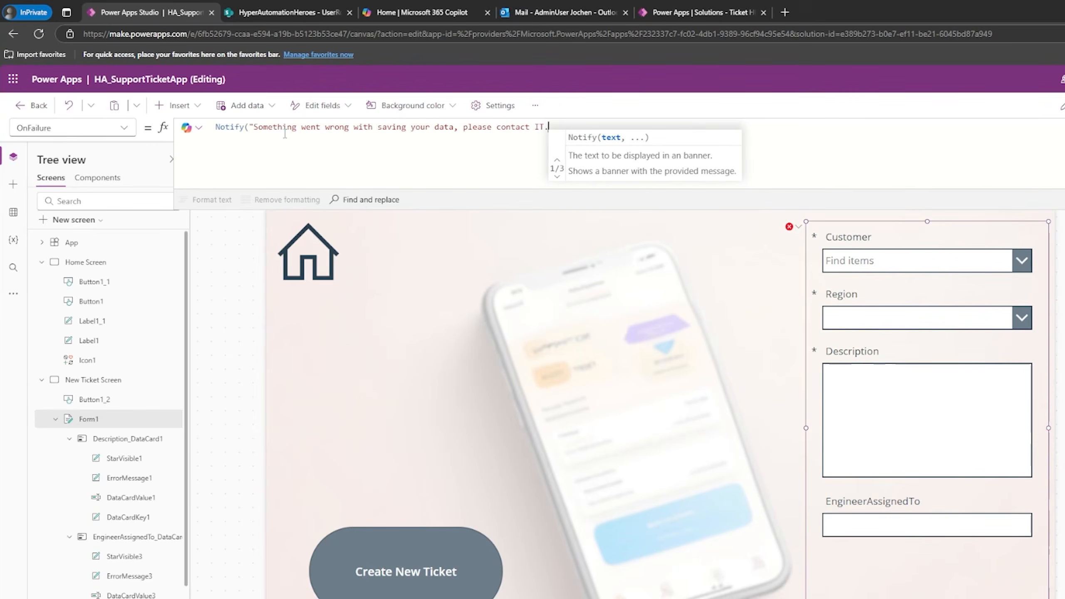
Step: Complete the OnFailure Notify call with NotificationType.Error and a 2000 ms timeout
text(,)
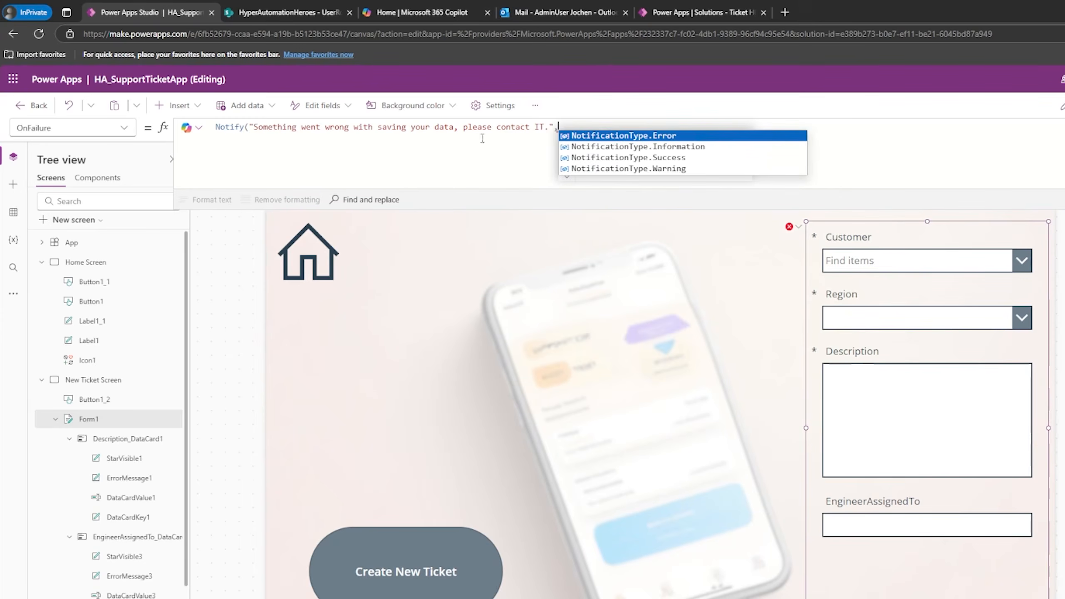
click(754, 140)
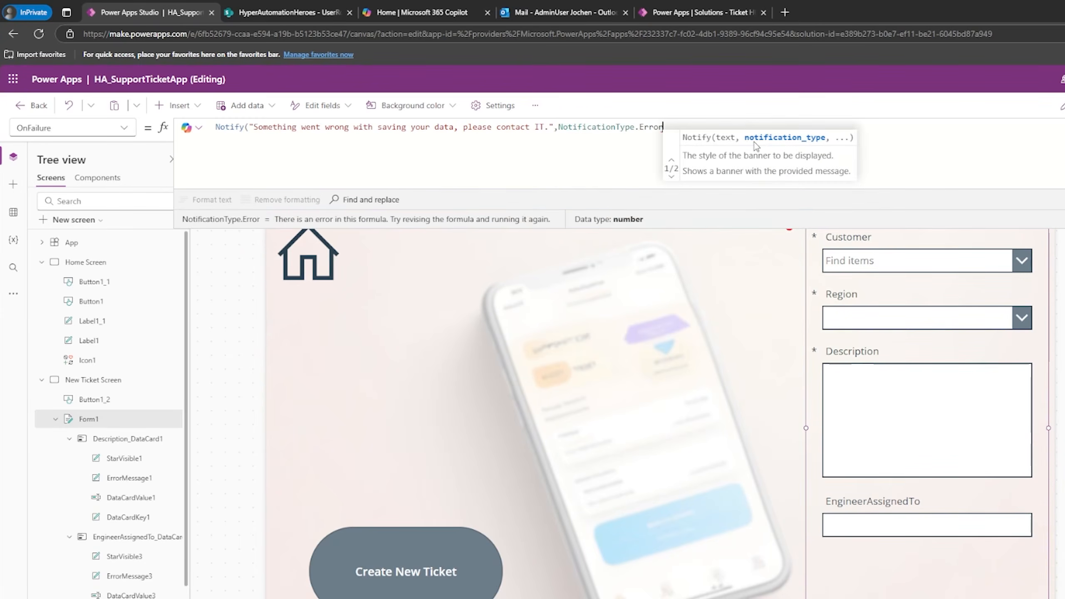
text(,2000)
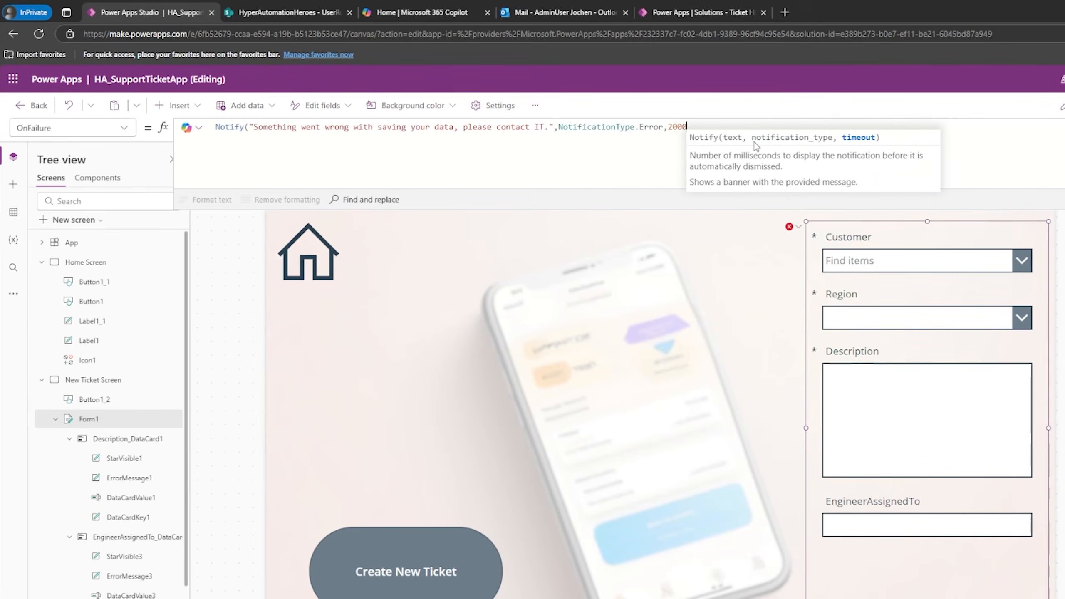
text())
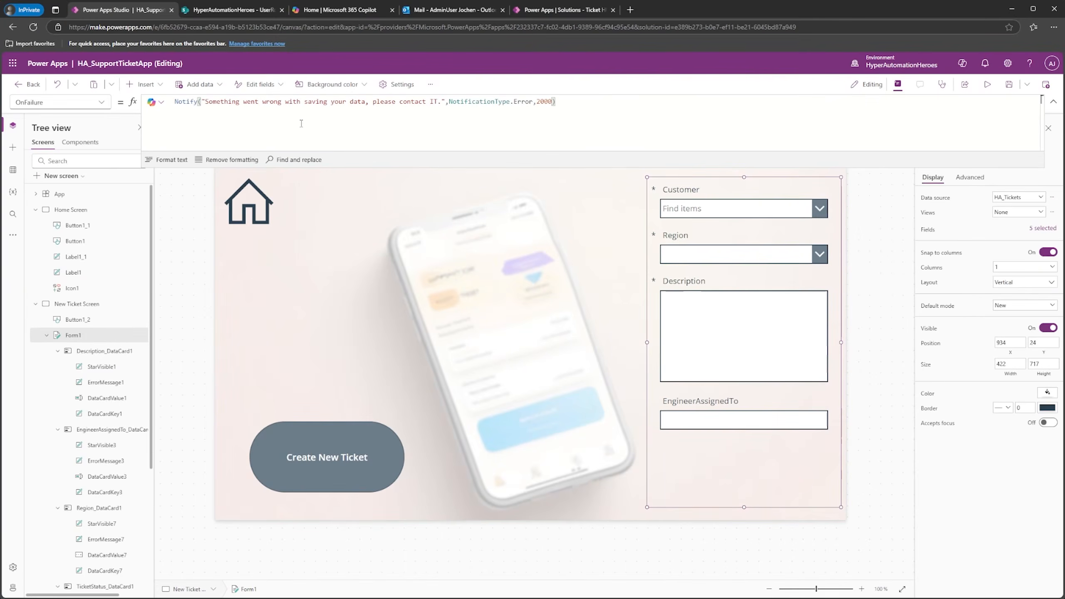
Step: Replace Form1's OnSuccess formula with Navigate('Home Screen'); and start a new line below it
click(101, 102)
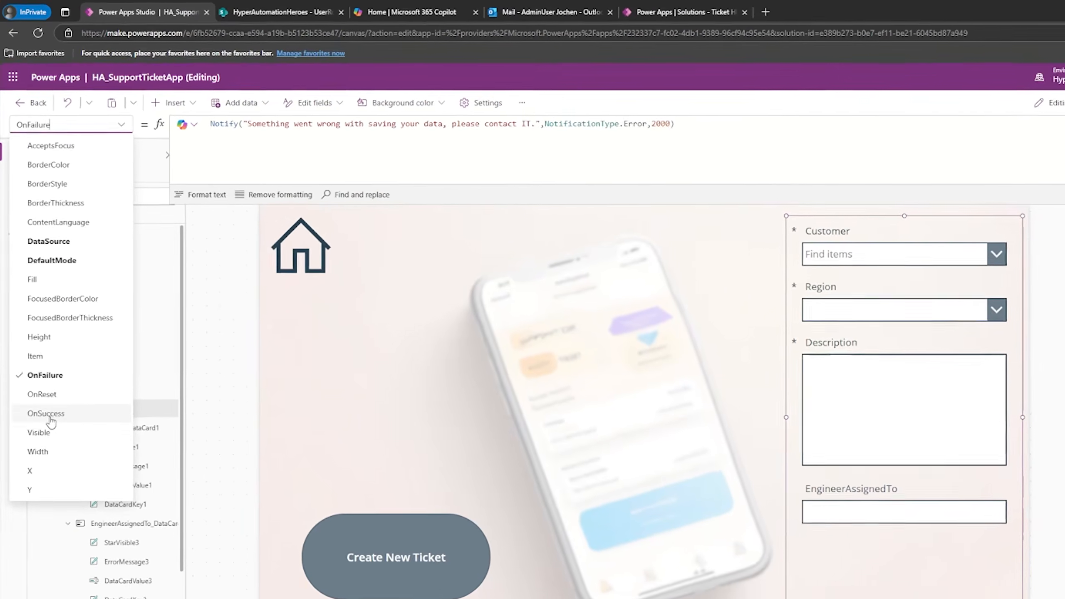
click(40, 339)
key(BackSpace)
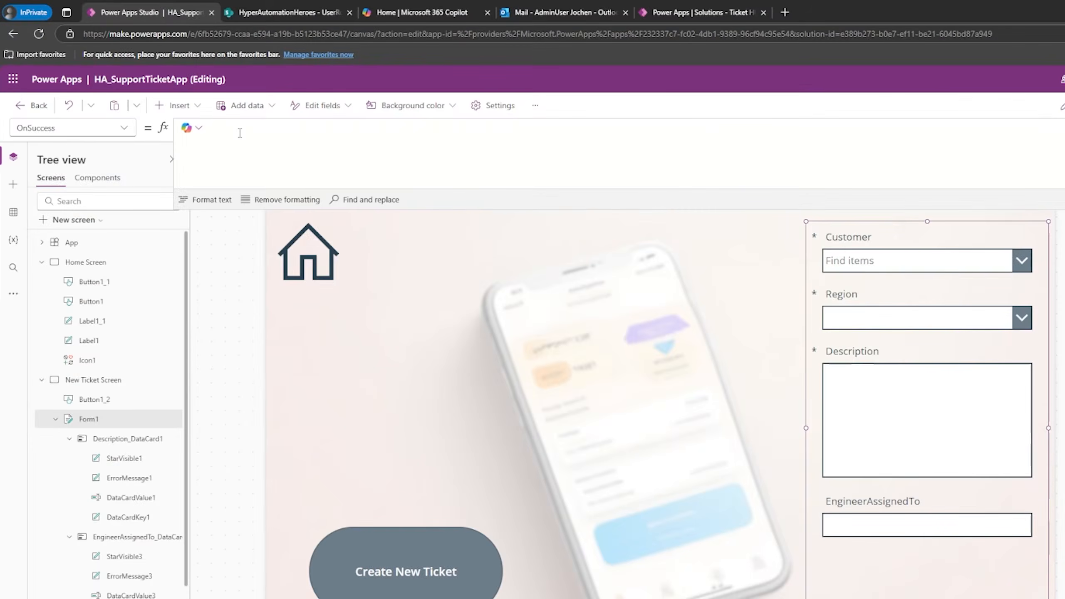
text(Nav)
click(241, 136)
text(Home)
key(Return)
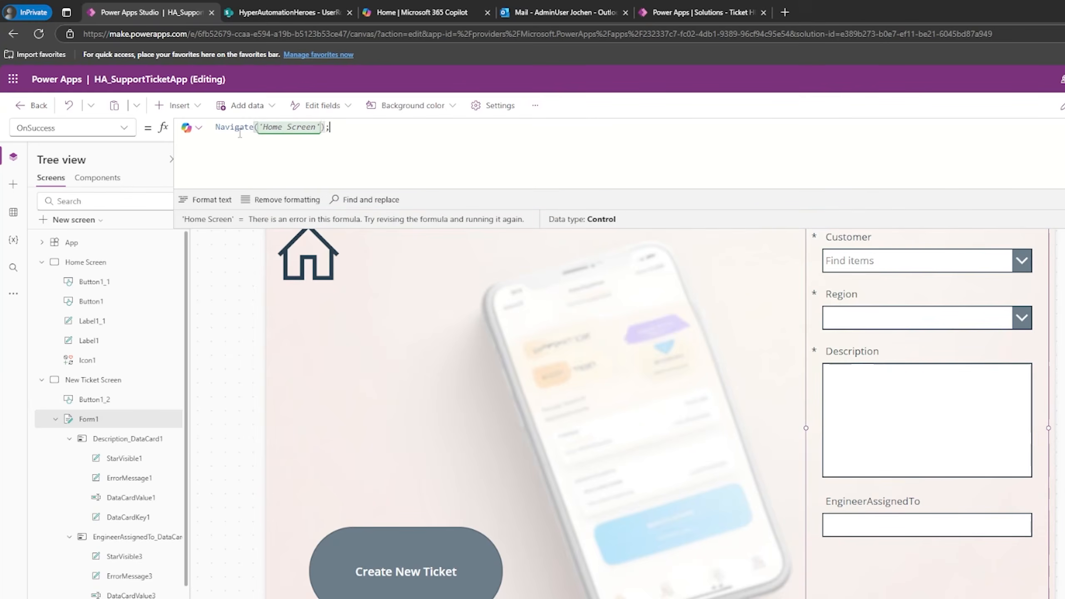
text();)
key(shift+Return)
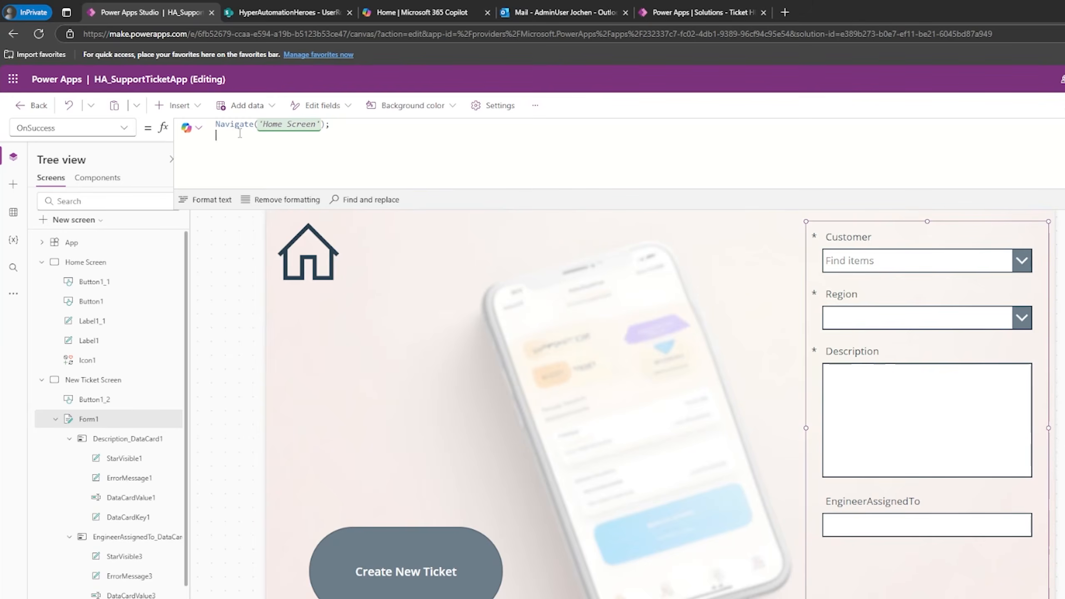
Step: Start a Notify( call in Form1's OnSuccess with the message text "Your ticket was saved with ticket number "
text(Notify()
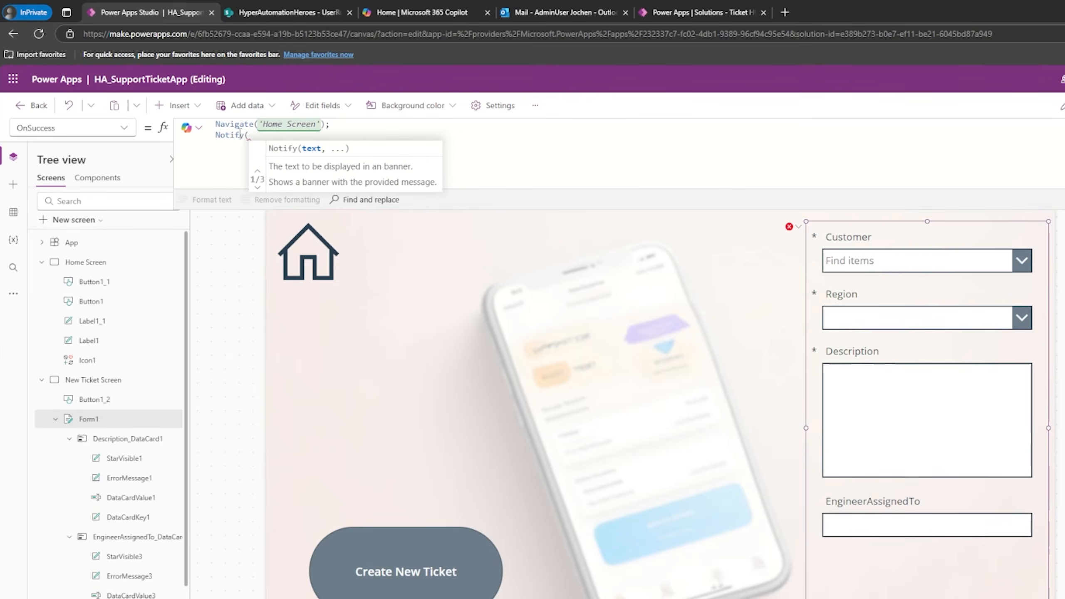
text("")
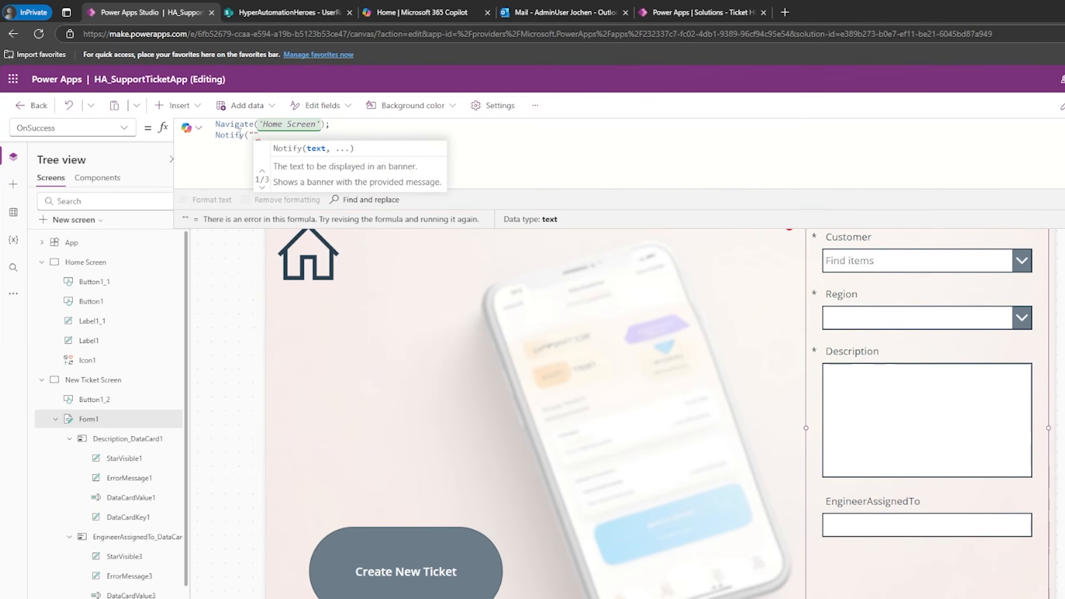
text(Your ticket w)
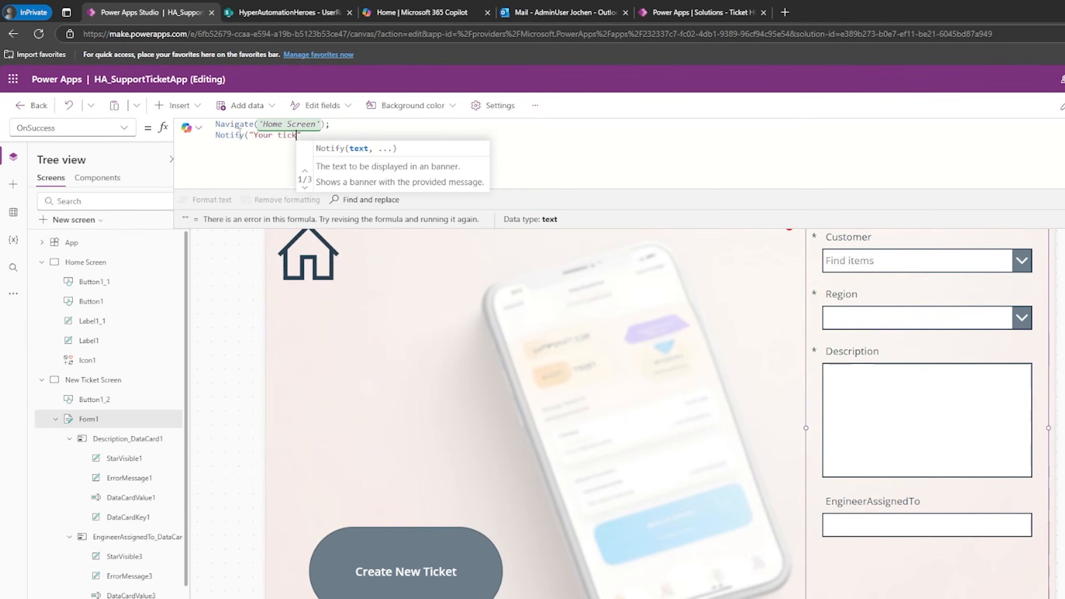
text(as saved )
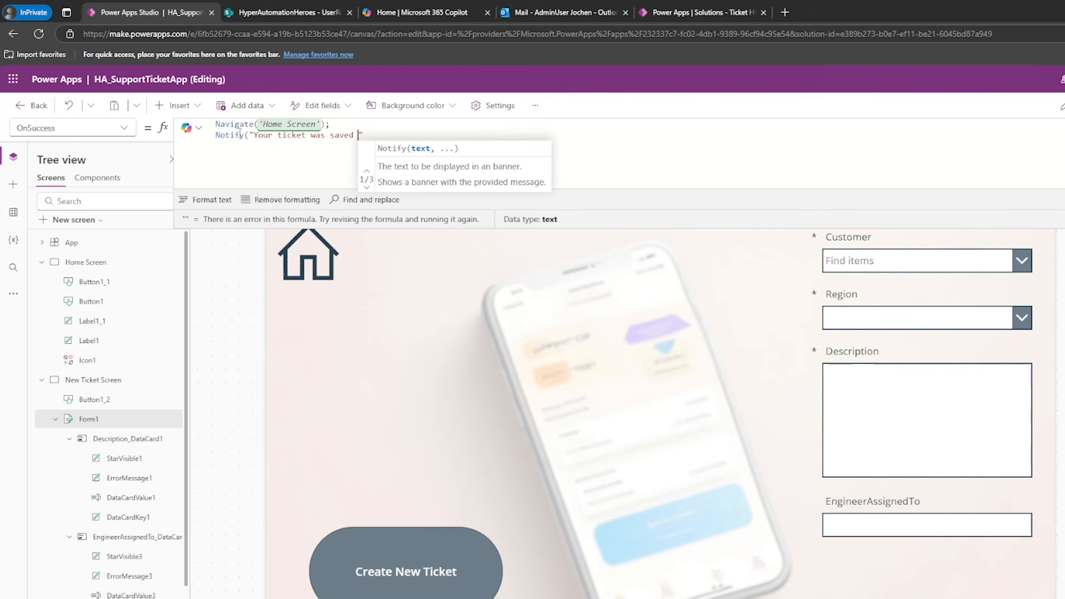
text(with ticket numb)
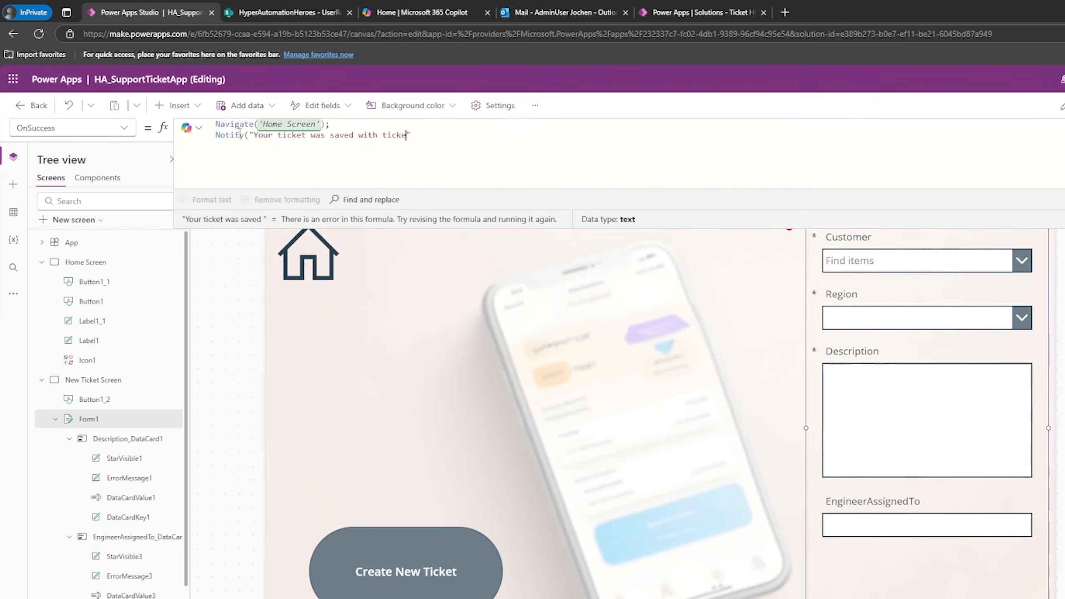
text(er ")
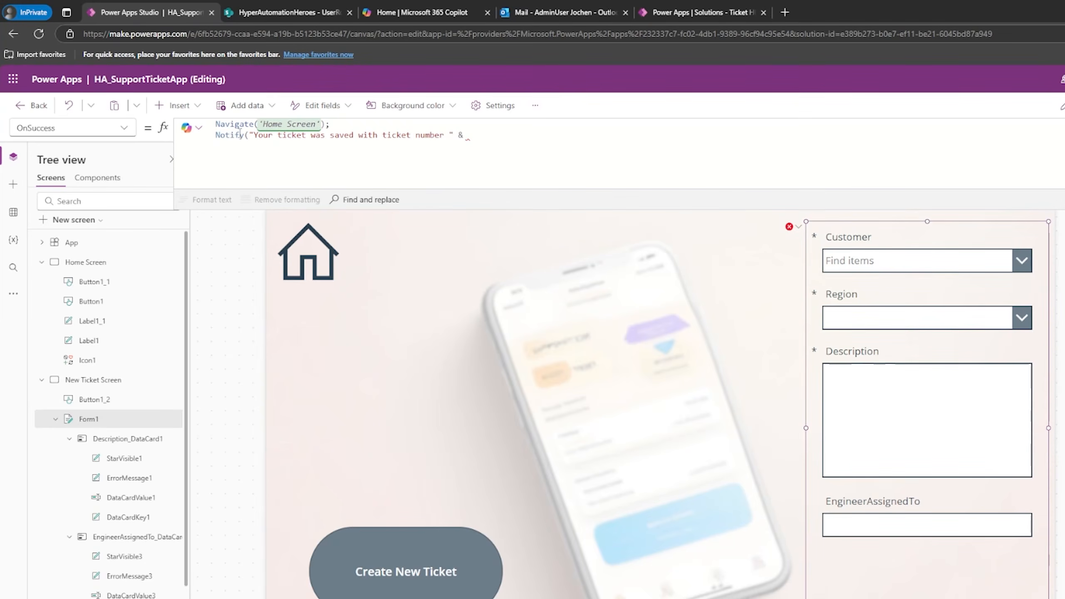
Step: Append Form1.LastSubmit.TicketNumber to the message in the OnSuccess Notify call
text(form)
key(Tab)
text(.Last)
key(Tab)
text(.)
key(Down)
key(Down)
key(Down)
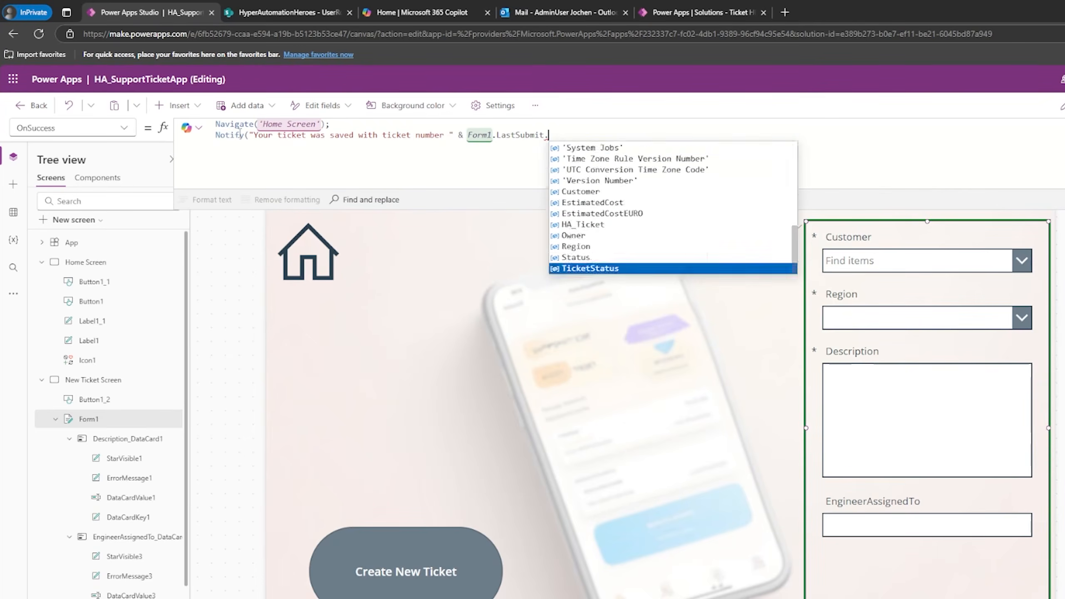
key(Tab)
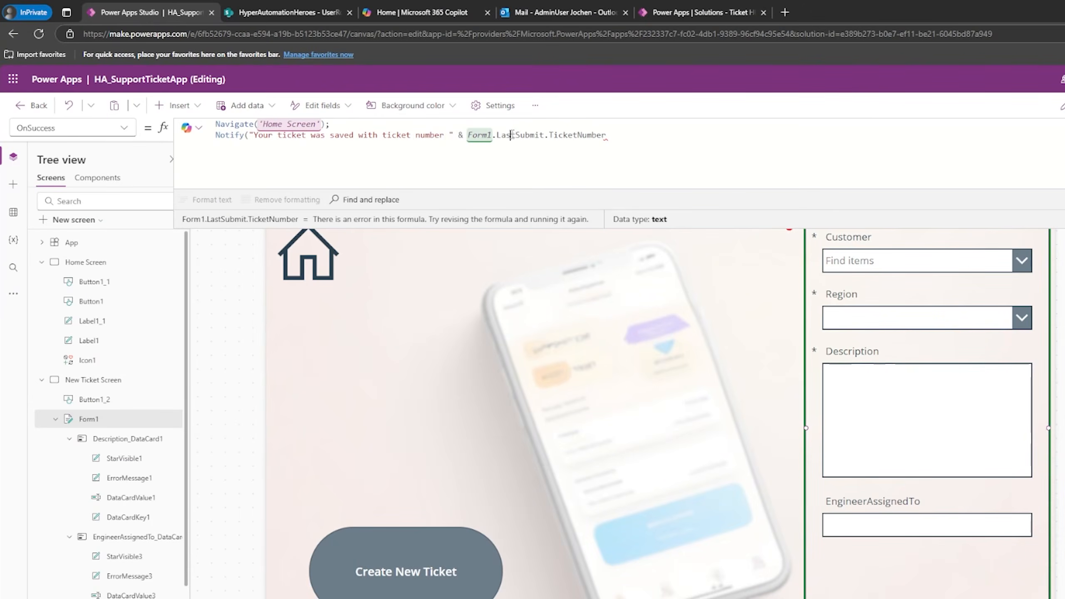
double_click(579, 135)
click(620, 137)
click(654, 147)
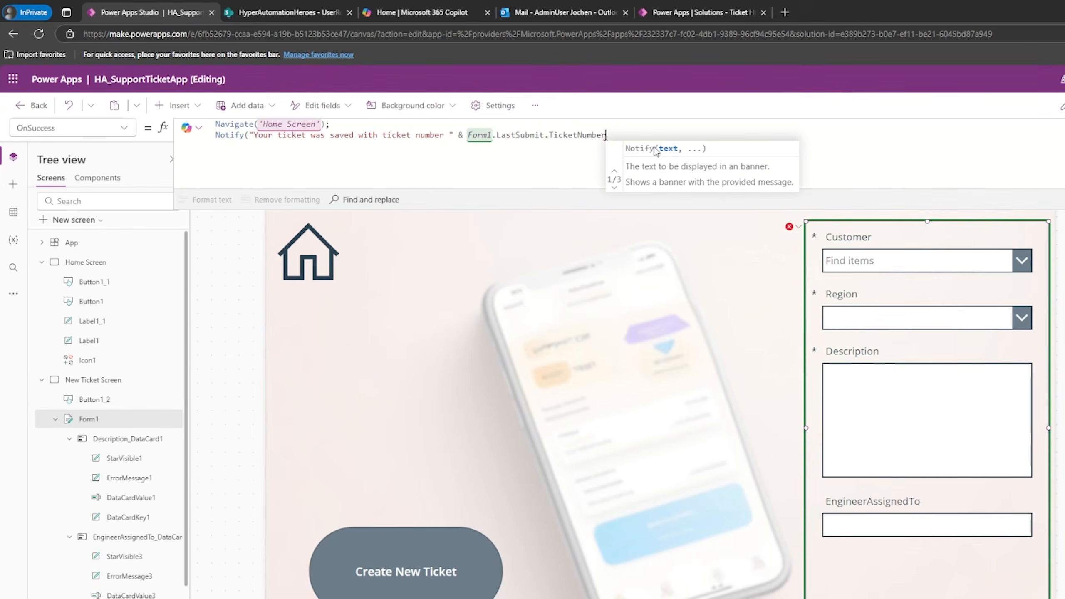
Step: Complete the OnSuccess Notify call with NotificationType.Success and a 3000 ms timeout
text(,)
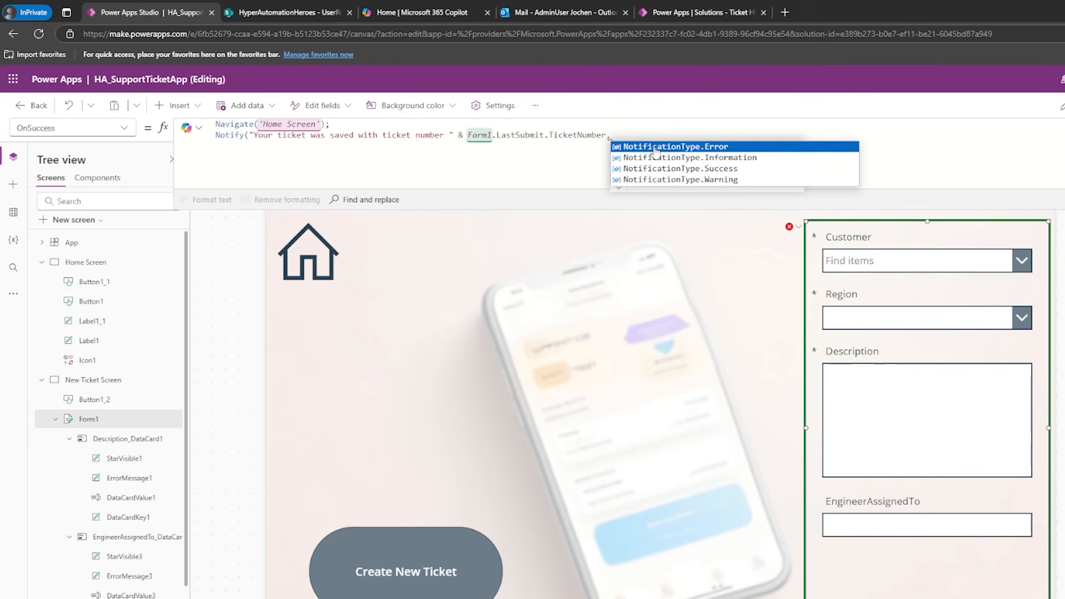
click(715, 169)
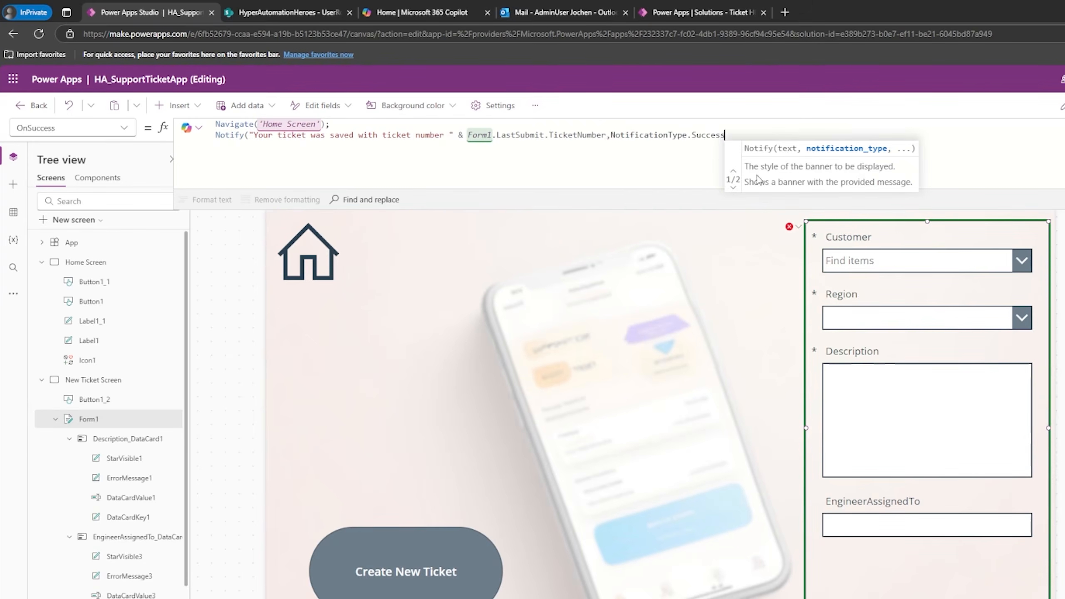
text(,)
text(3000)
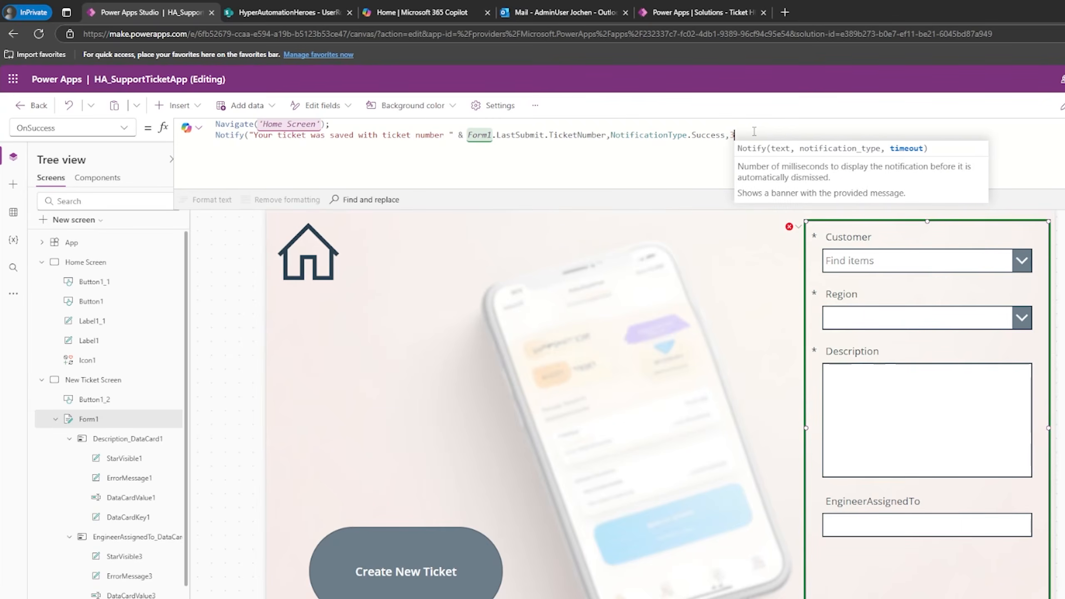
text())
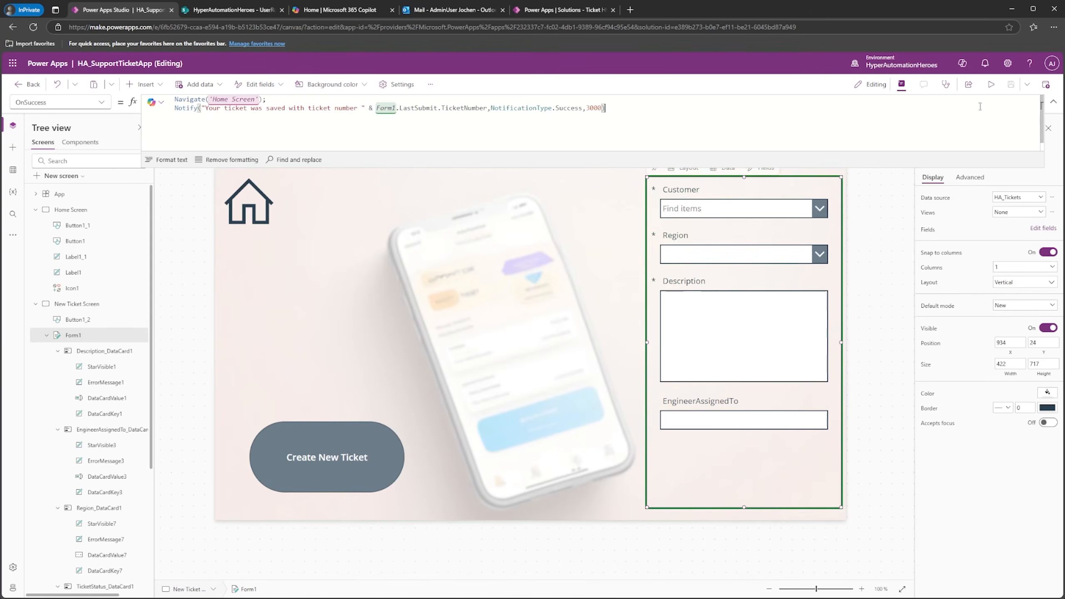
Step: Collapse the formula editor, save the app and open its Power Automate flows
click(1050, 108)
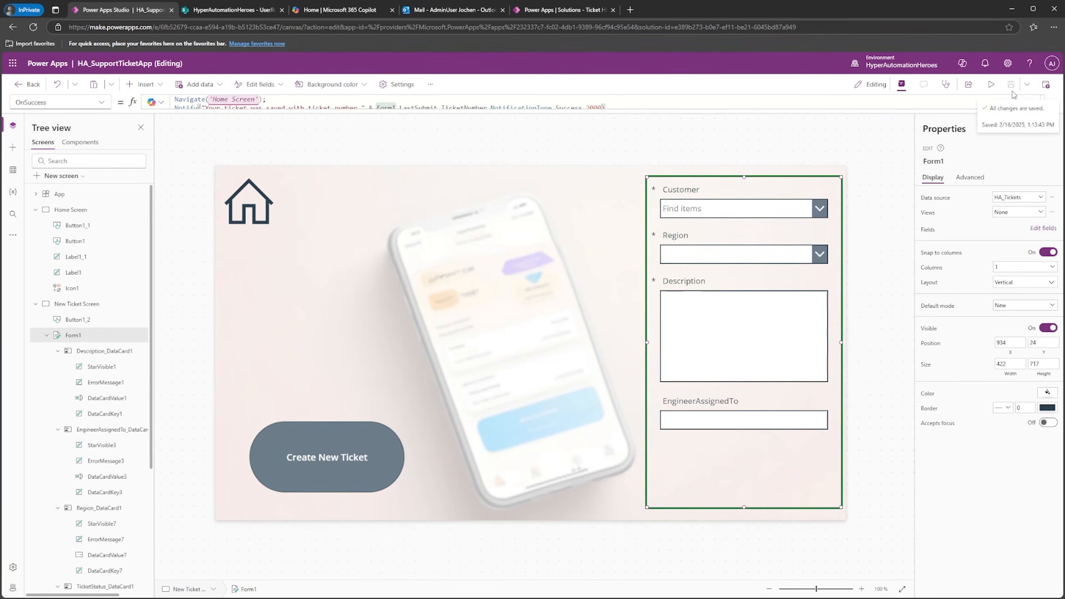
click(1012, 88)
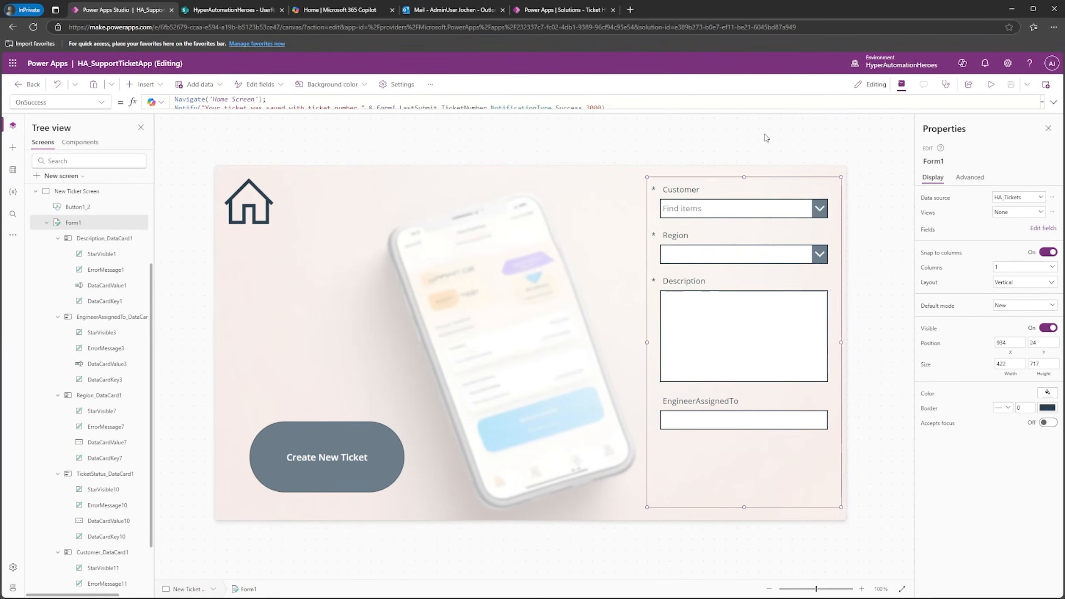
click(13, 235)
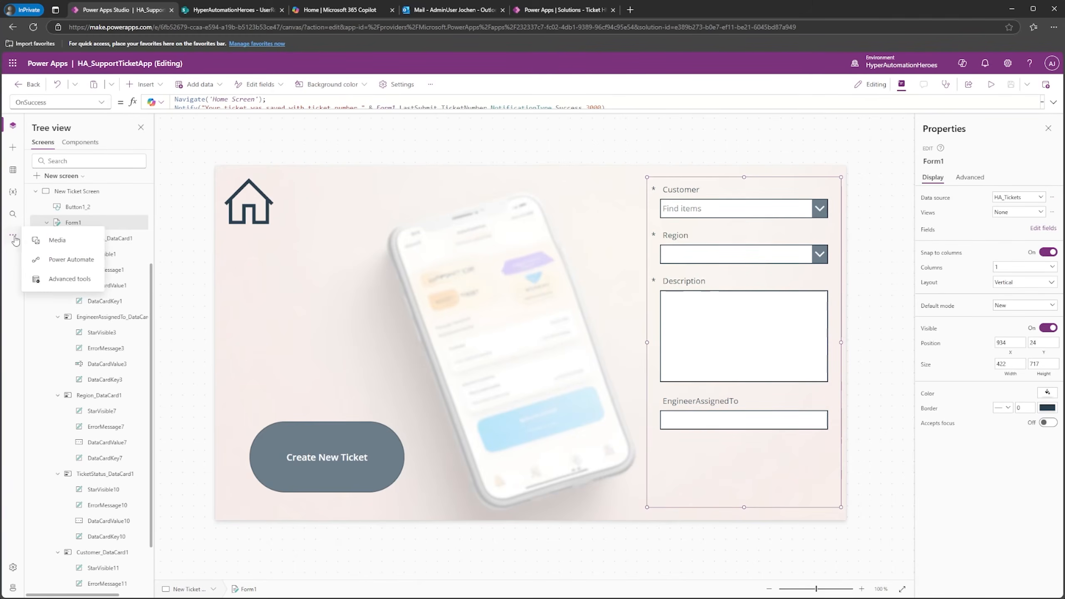
click(63, 260)
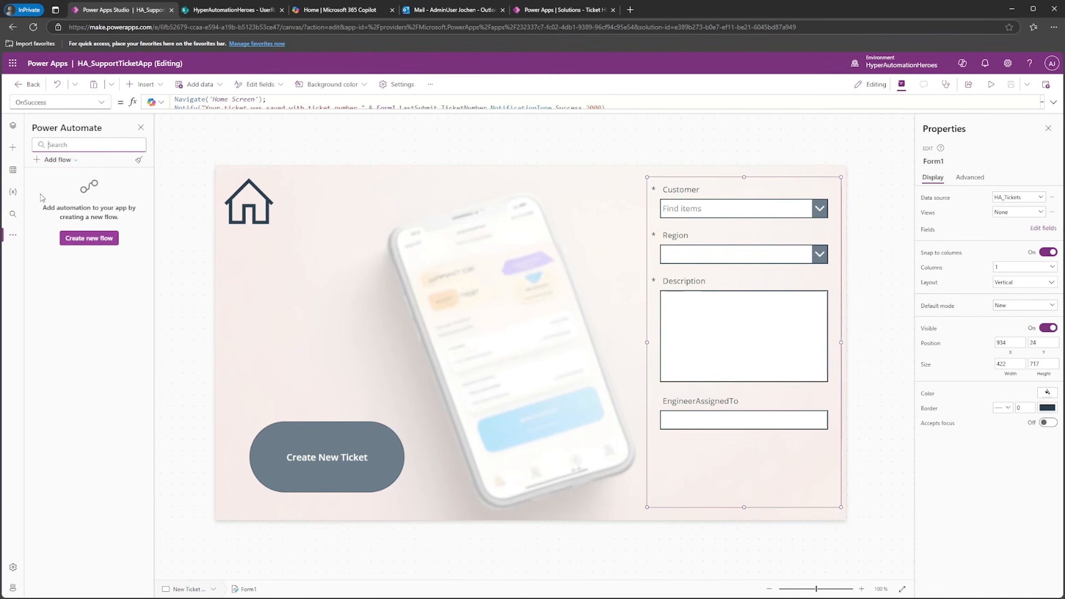
Step: Add the existing HA_NewTicketSendEmailFlow to the app and refresh it
click(64, 159)
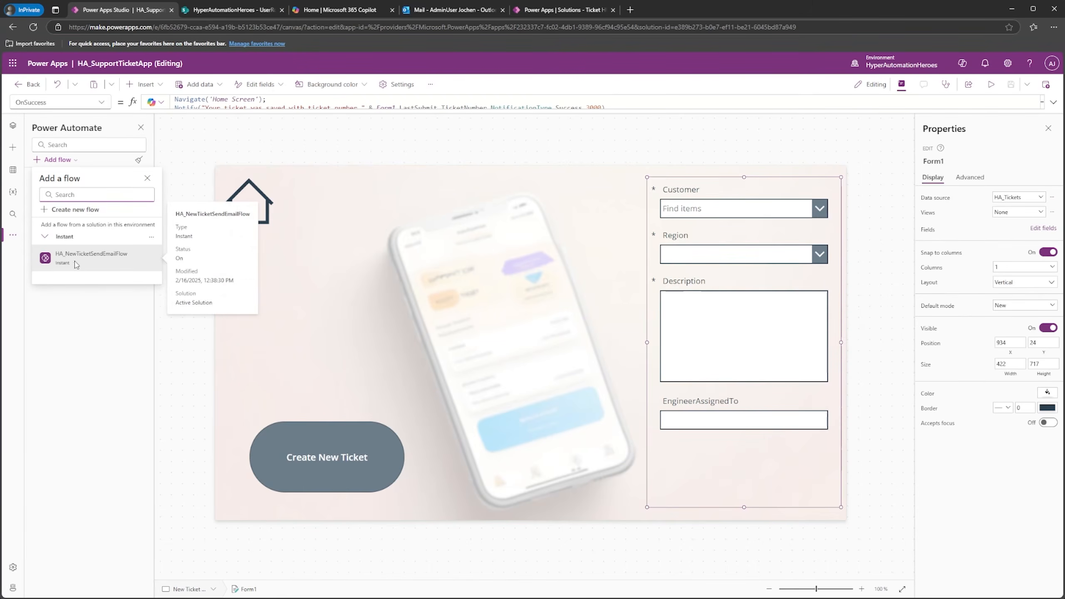
click(101, 261)
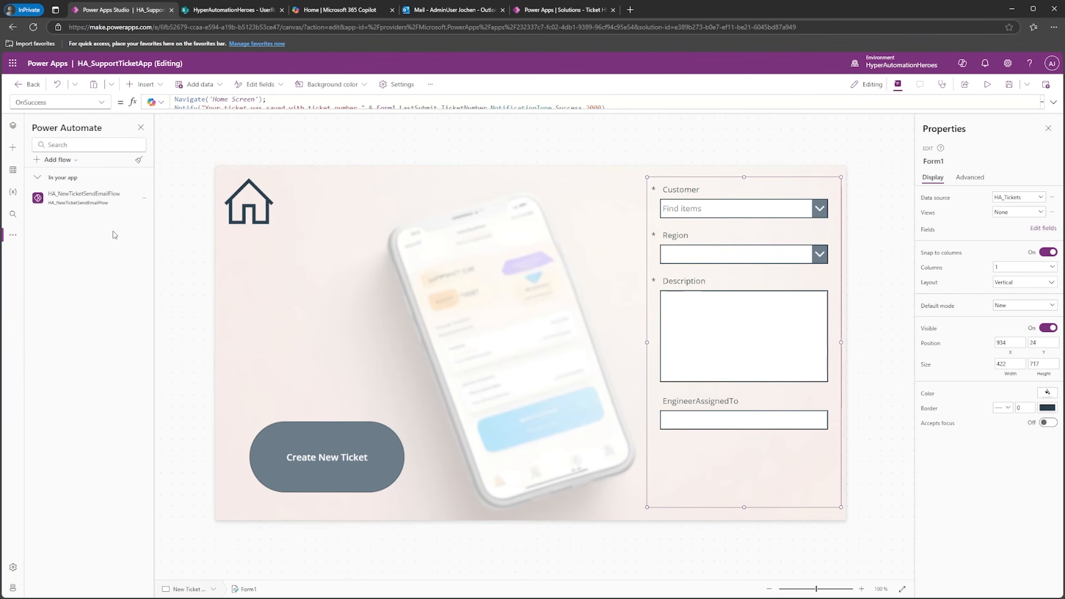
click(144, 197)
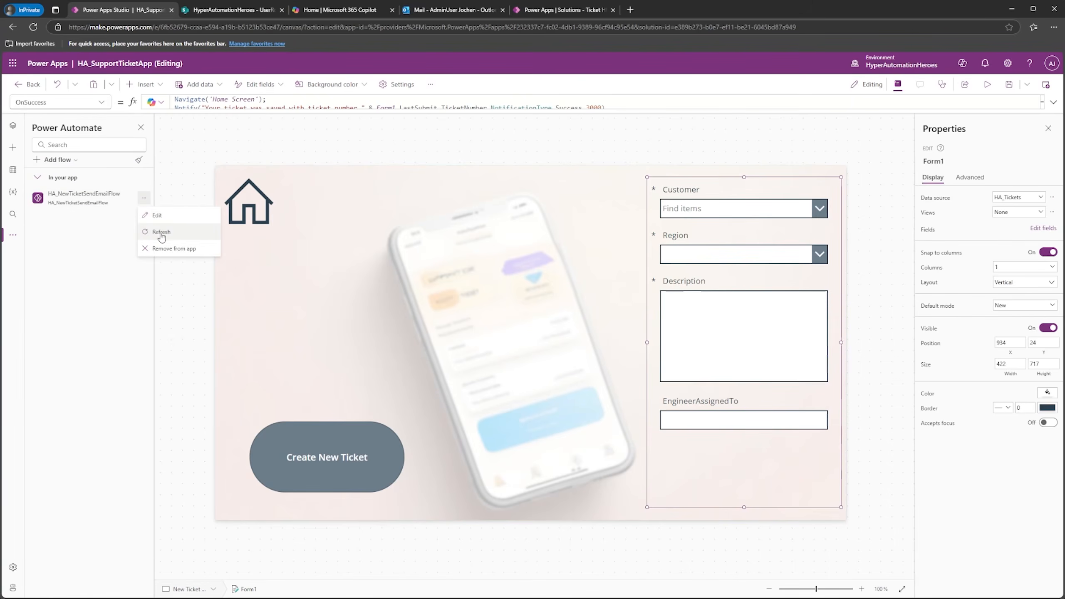
click(161, 233)
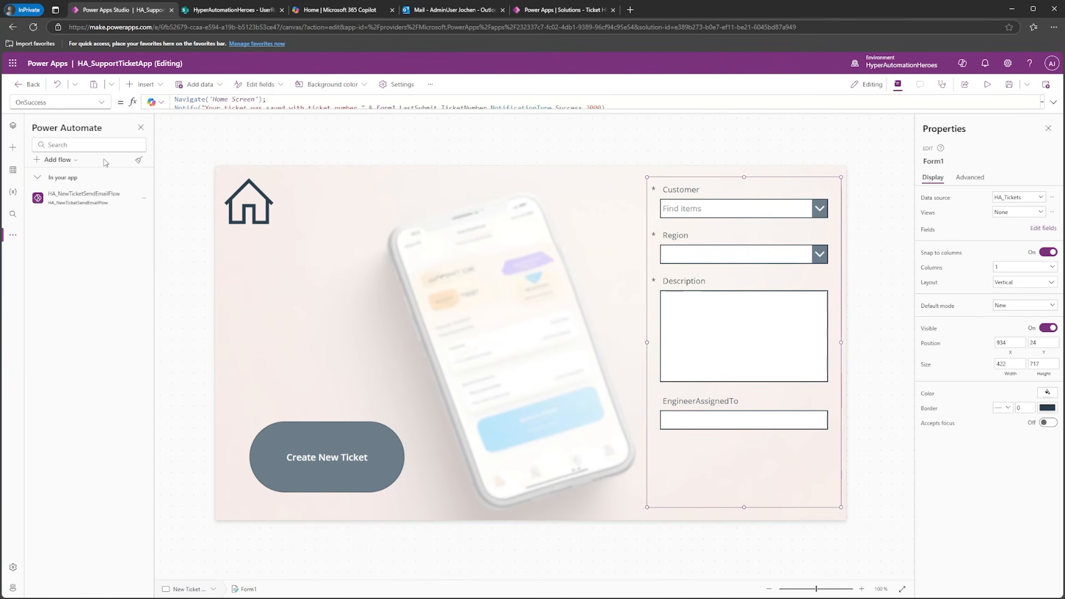
Step: Add a Set call for varFlowSuccess to Form1's OnSuccess formula, with HA_NewTicketSendEmailFlow.Run( as its value
click(12, 127)
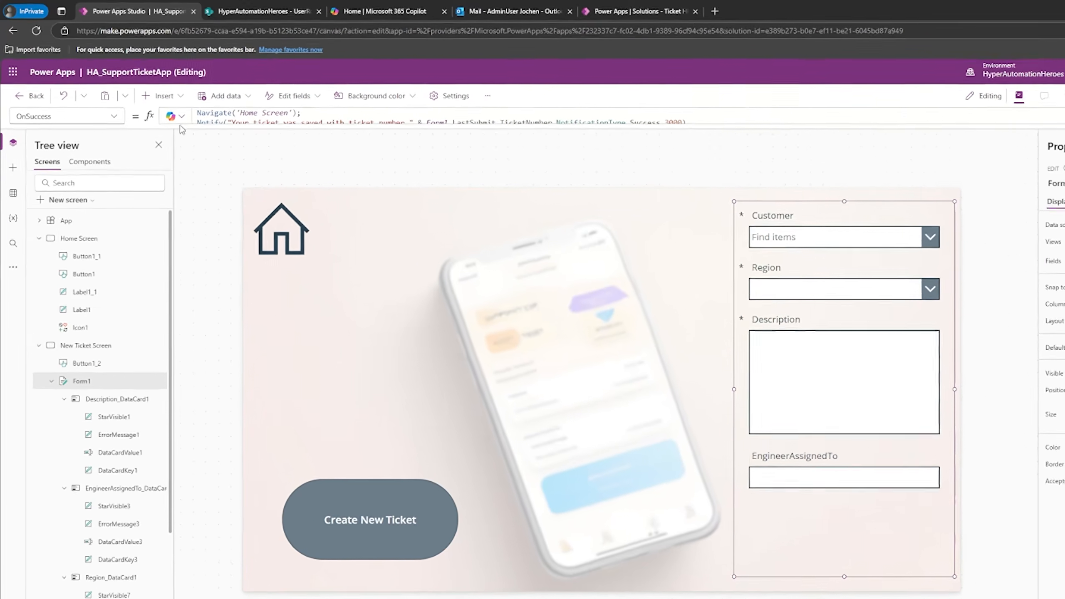
drag(289, 136, 306, 269)
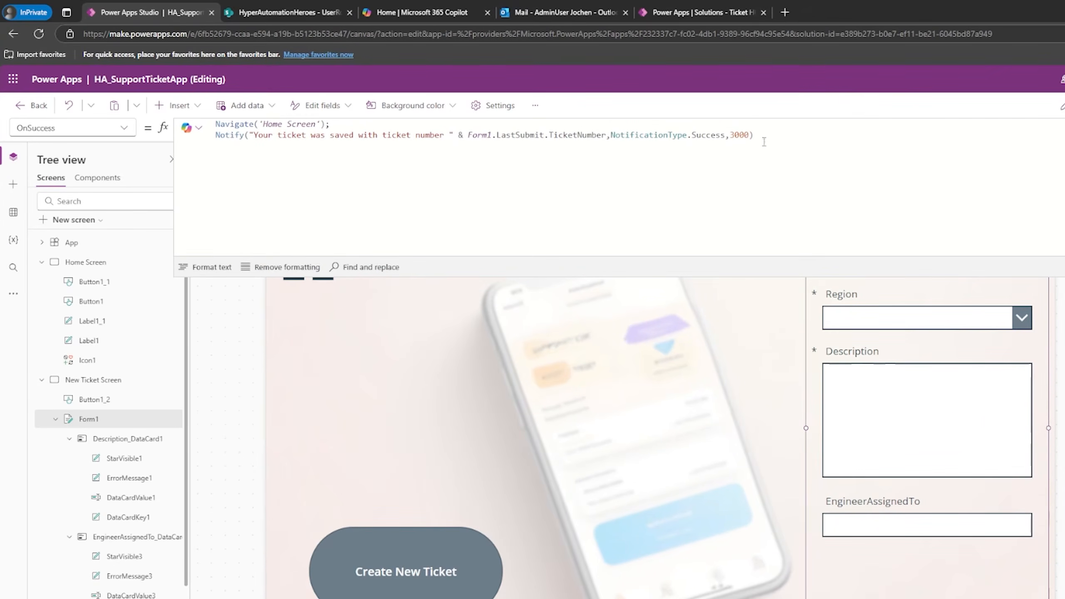
click(780, 137)
text(;)
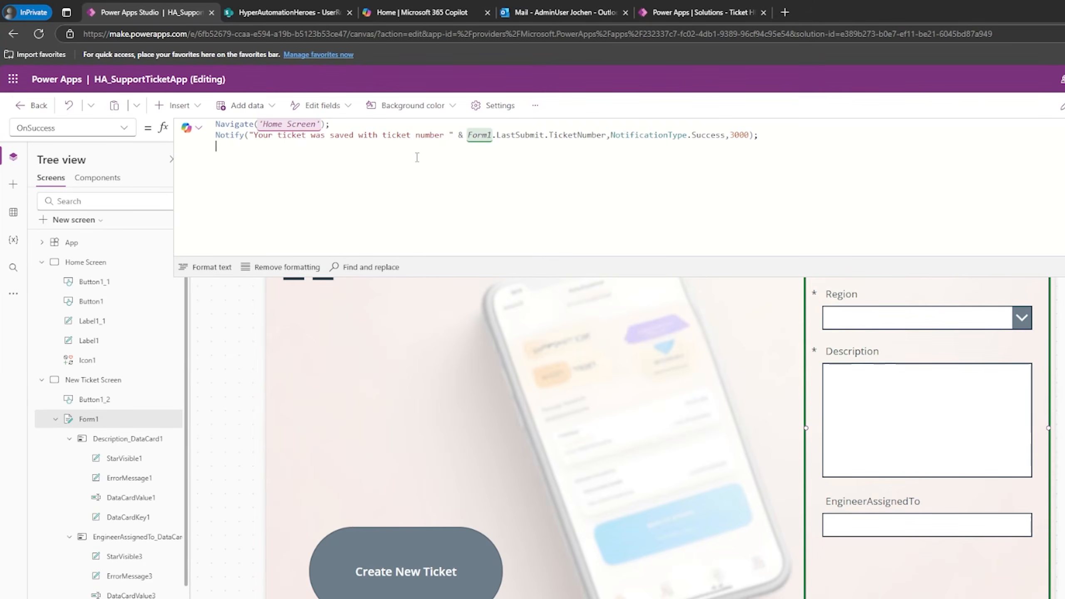
text(et(var)
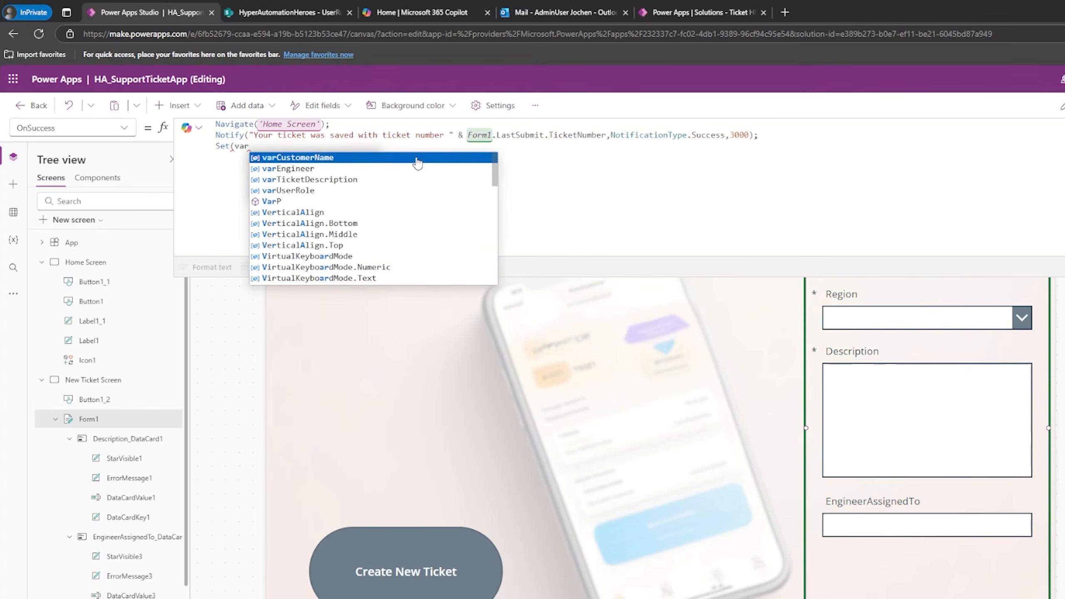
text(FlowSuccess)
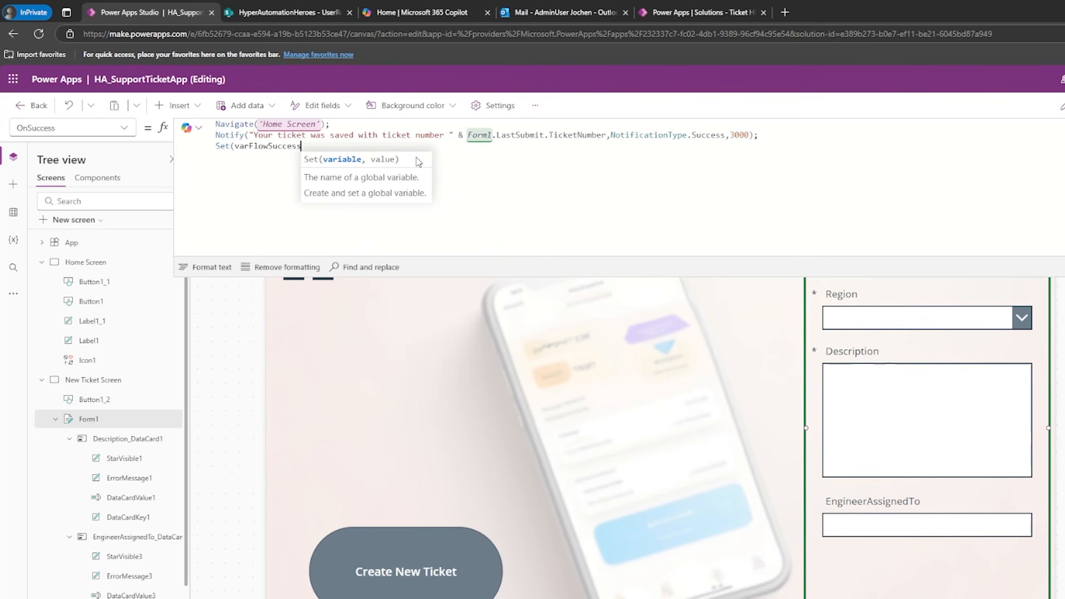
text(, )
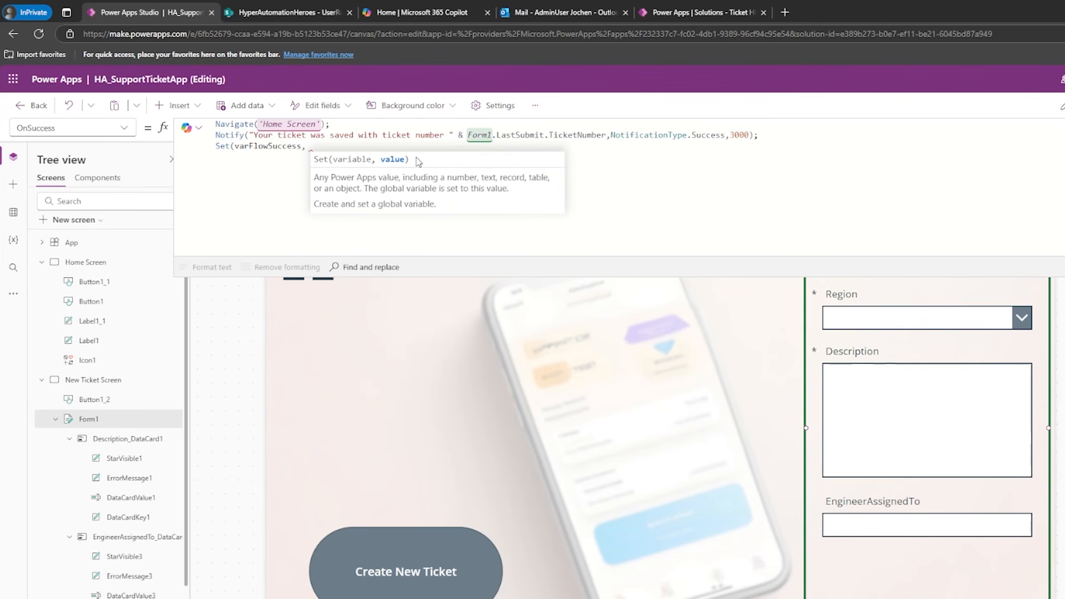
text(HA)
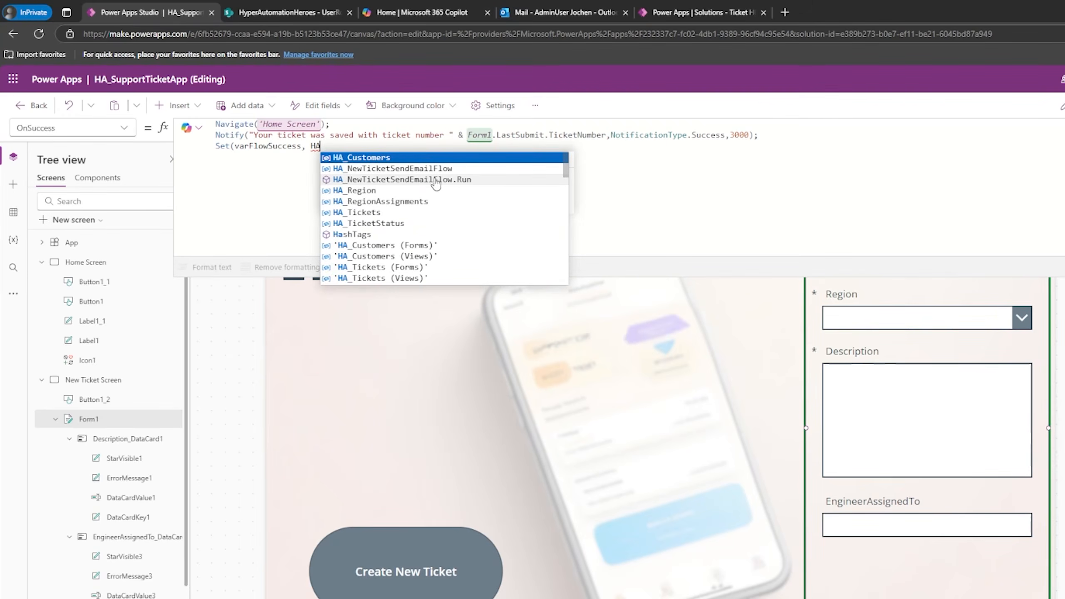
click(450, 180)
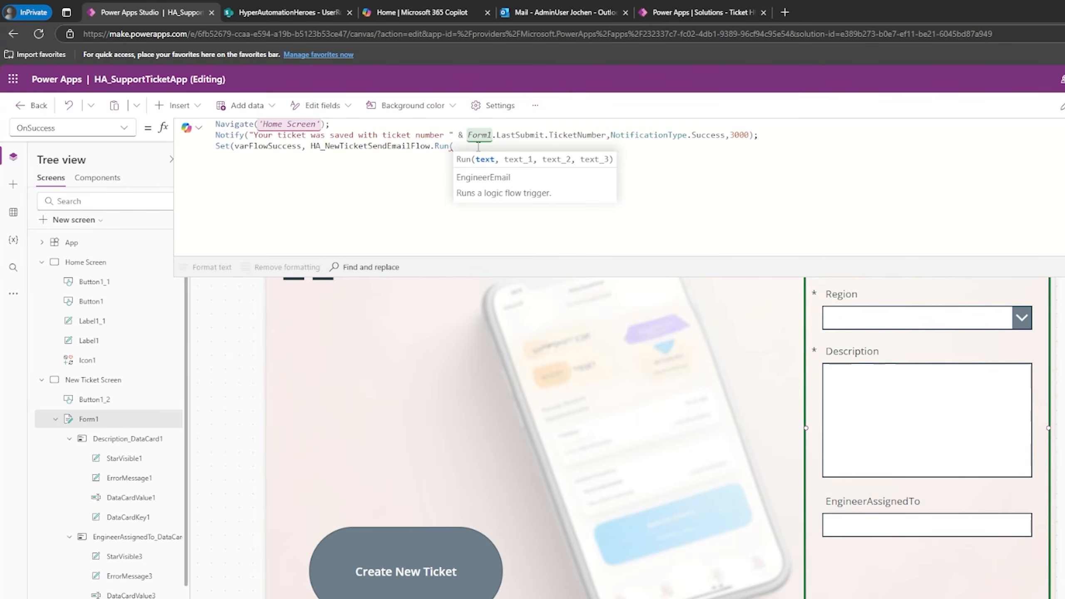
Step: Pass varEngineer as the flow's first Run argument and check the variables in the Create New Ticket button's OnSelect
text(var)
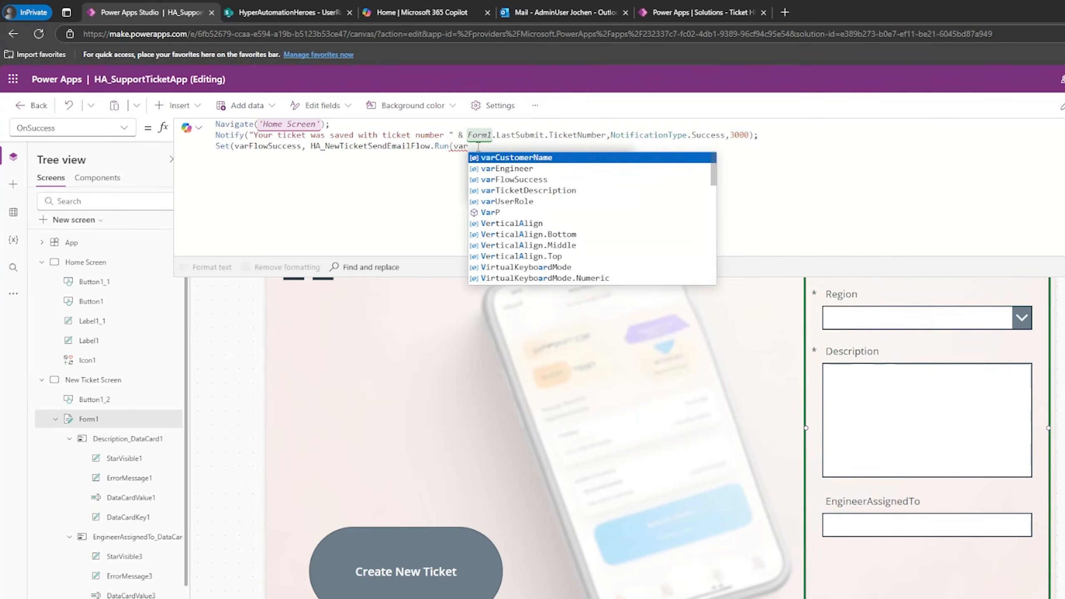
click(541, 169)
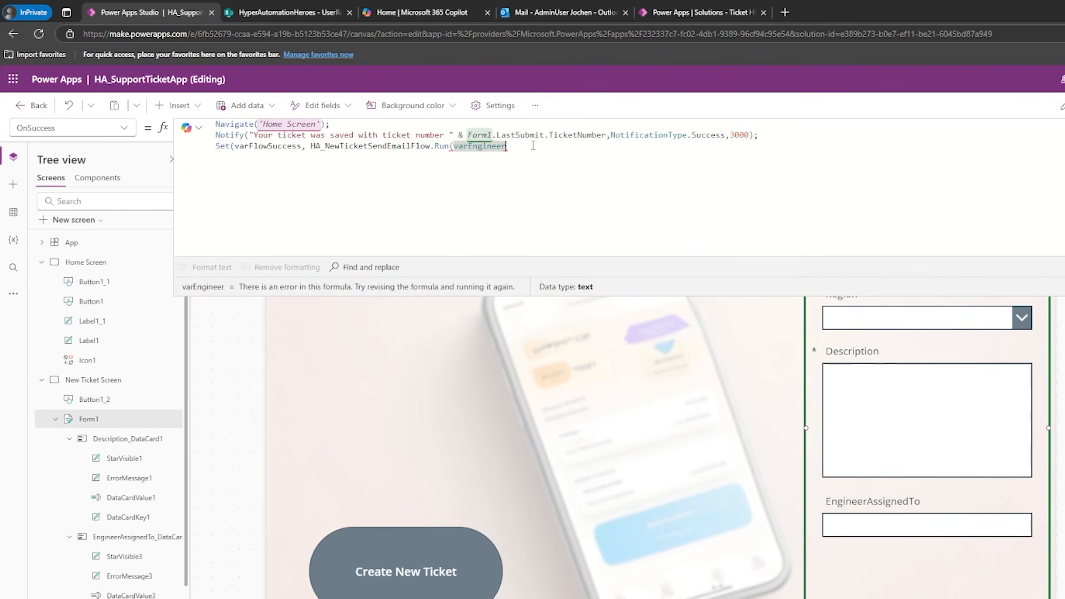
click(387, 562)
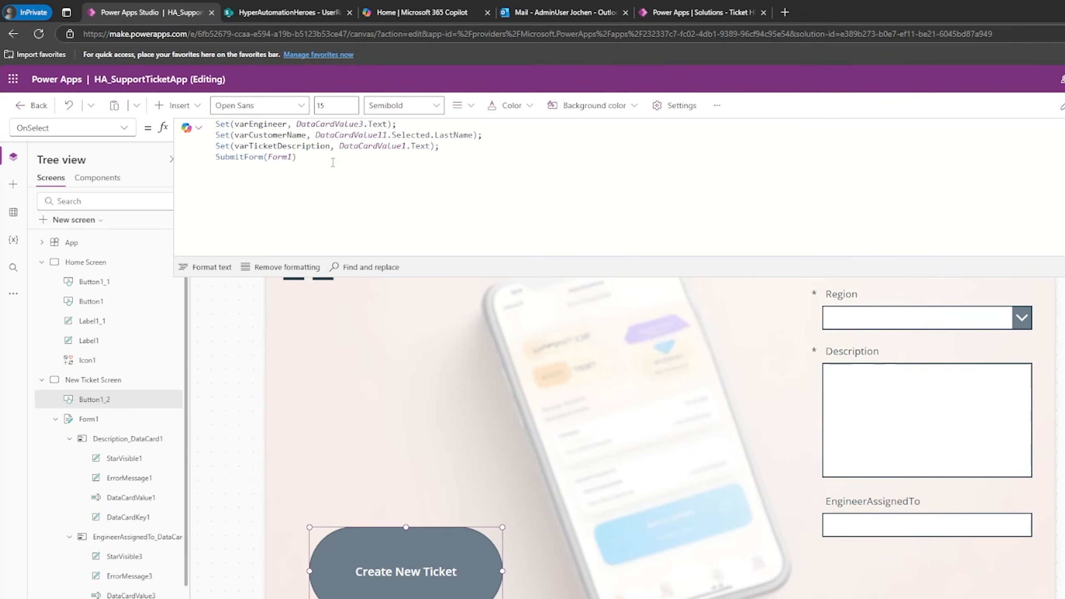
click(993, 590)
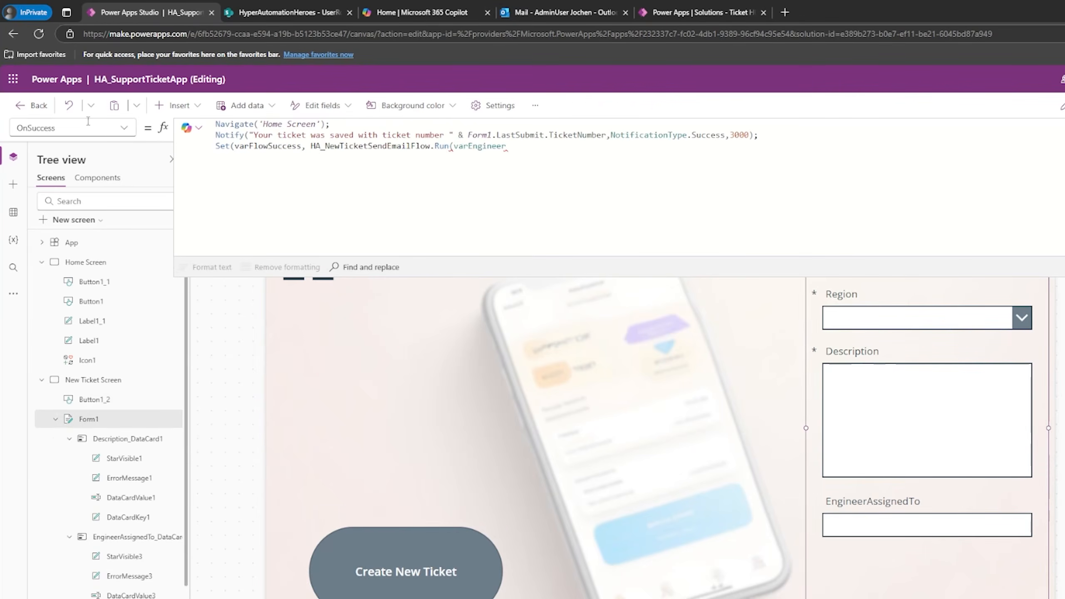
click(548, 147)
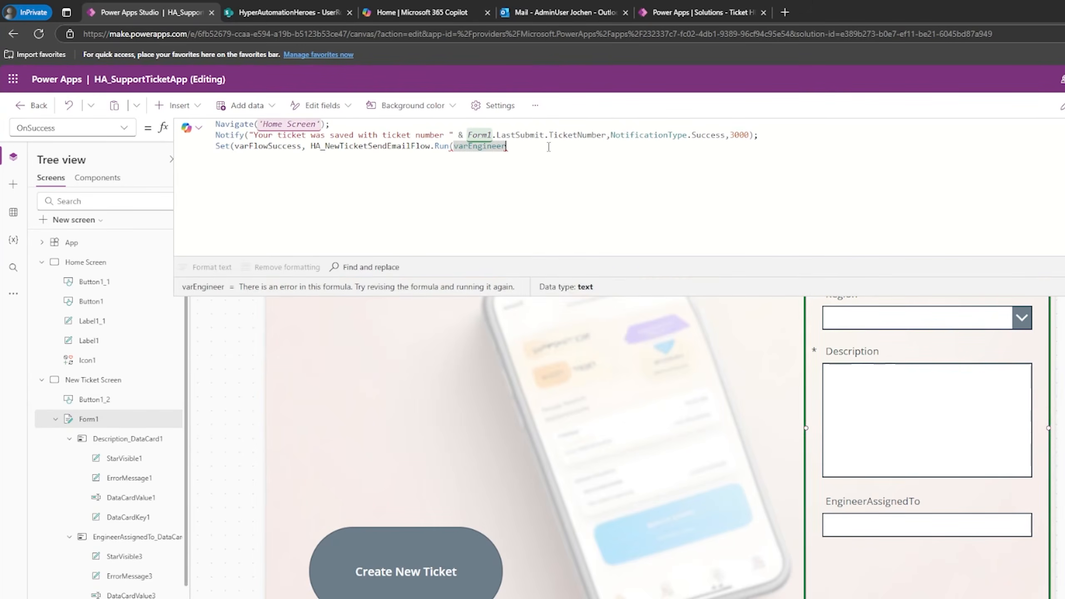
Step: Pass varCustomerName and varTicketDescription as the second and third arguments of the flow's Run call
text(,)
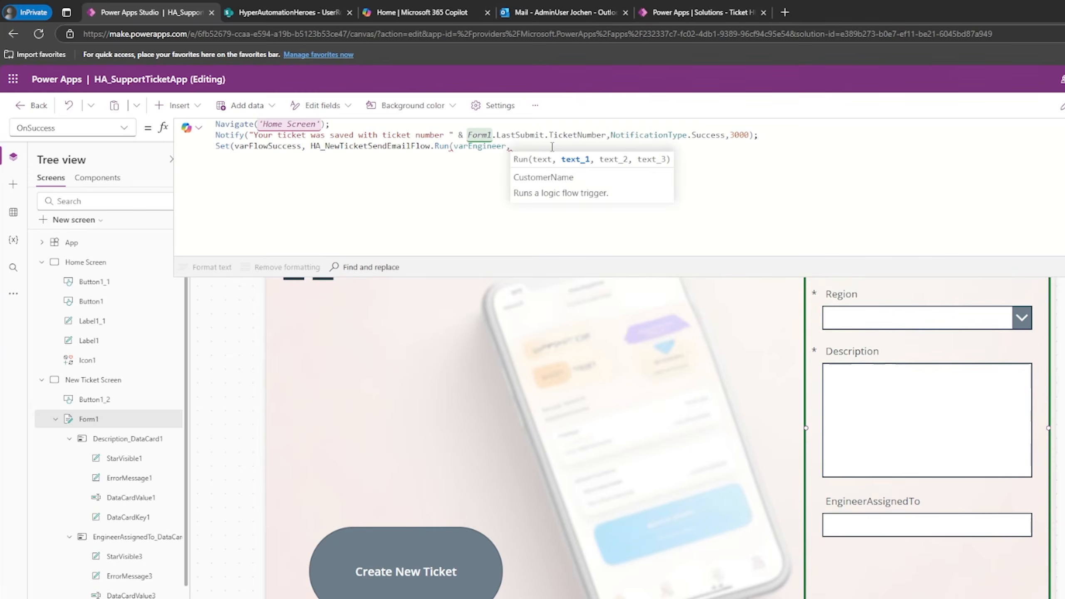
text(varCu)
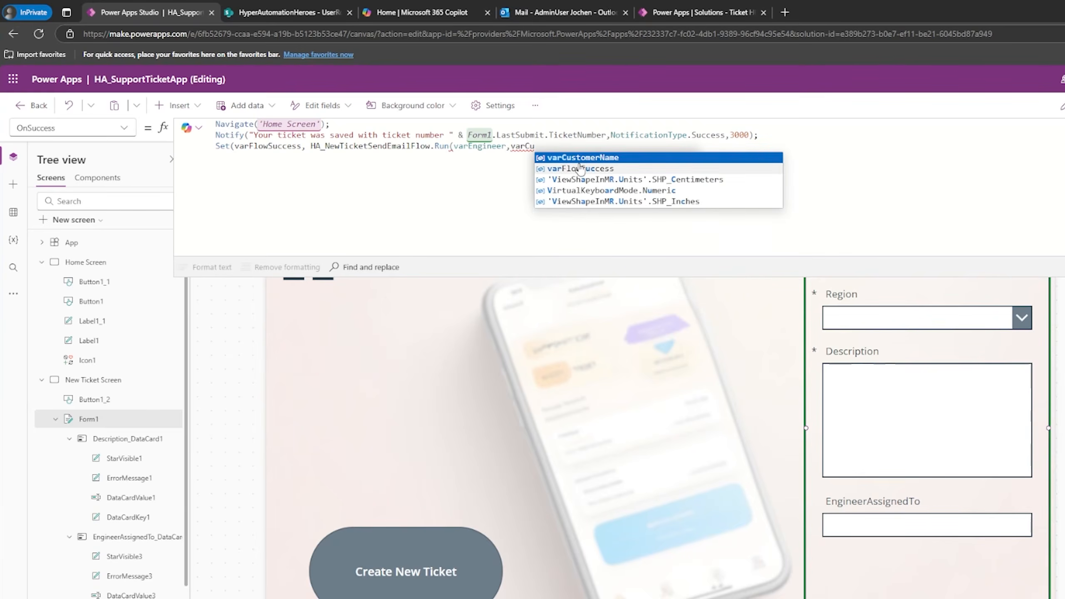
click(587, 160)
text(,)
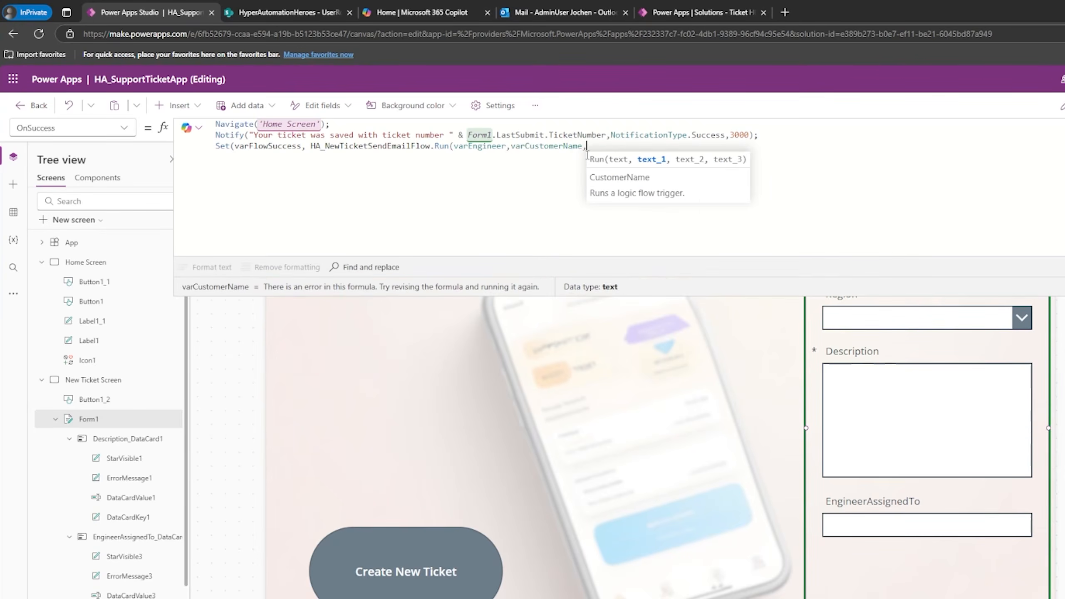
text(var)
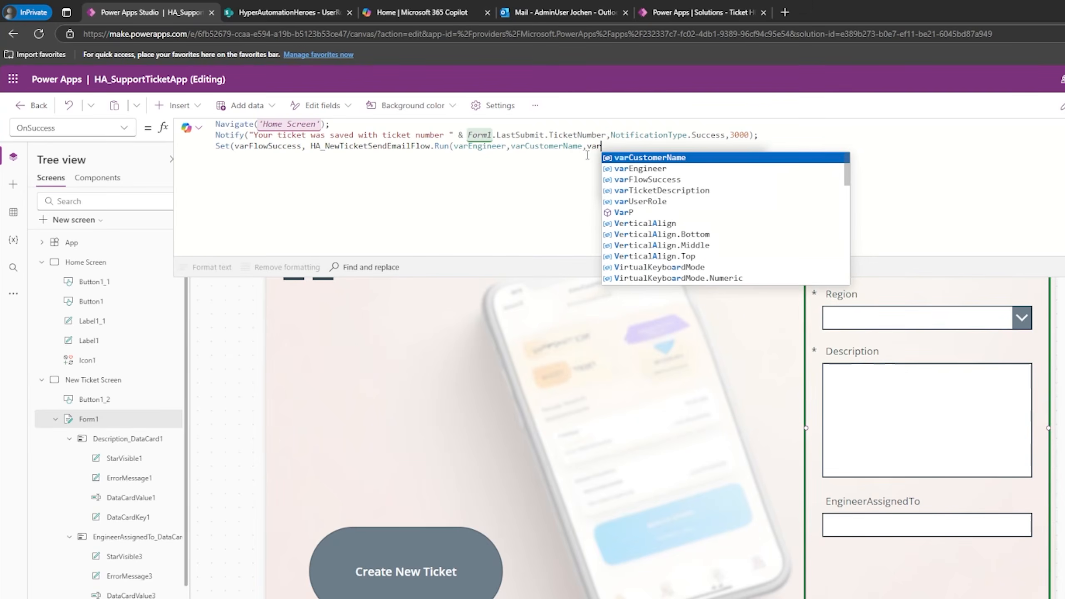
click(661, 191)
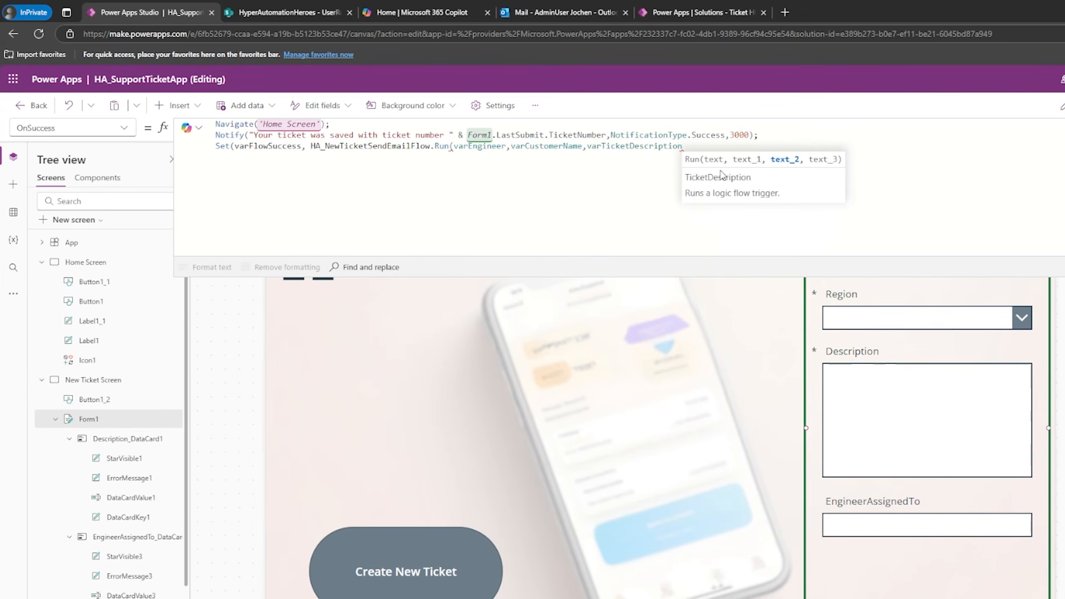
Step: Copy Form1.LastSubmit.TicketNumber into the Run call as its fourth argument and complete the Set call with the flow's .success output
text(,)
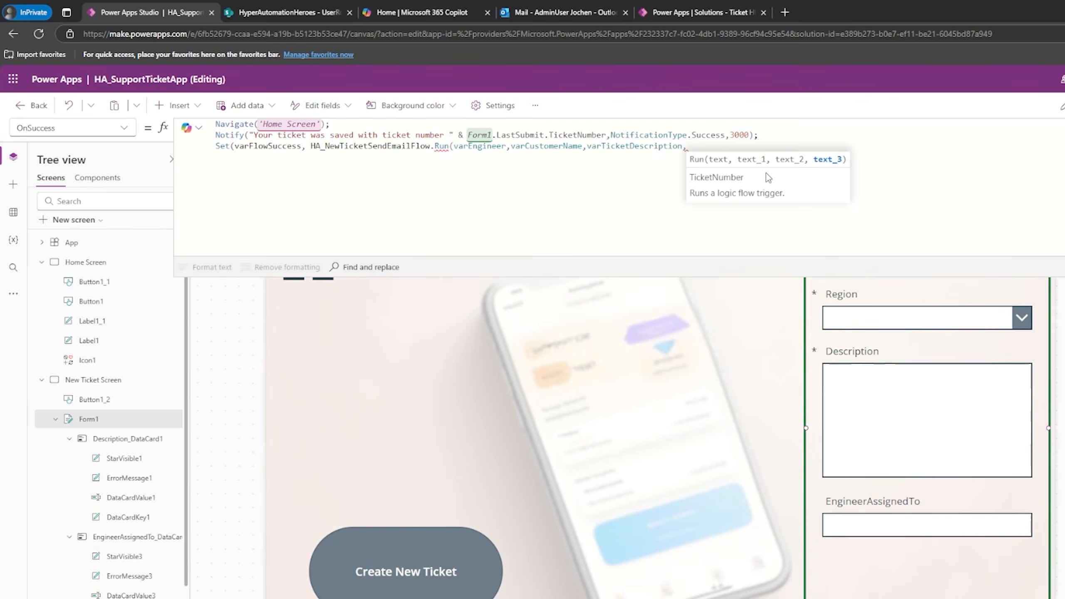
drag(606, 135, 469, 134)
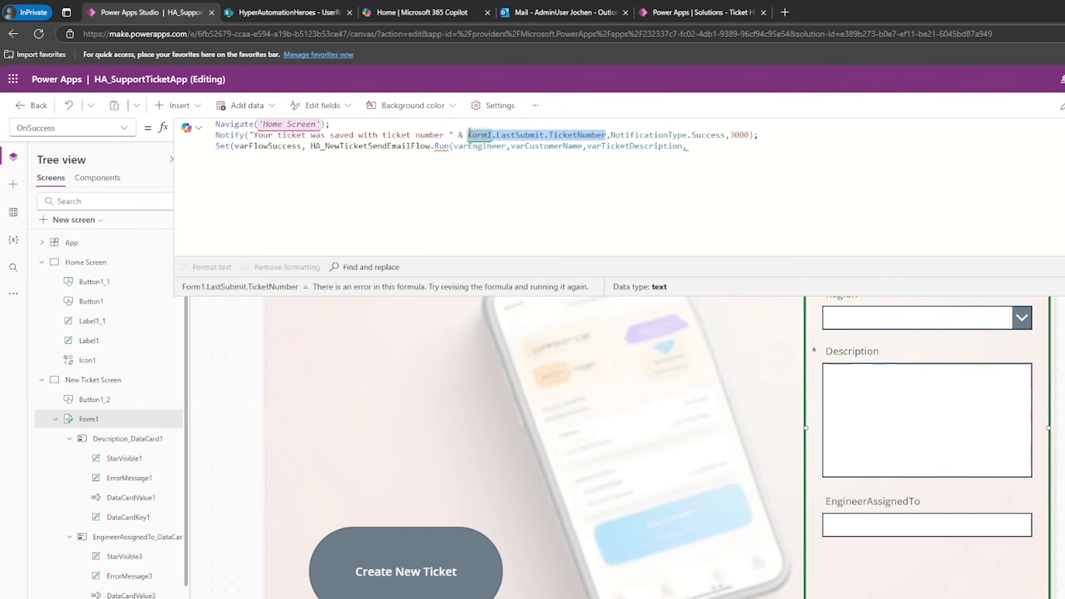
key(ctrl+c)
click(710, 145)
key(ctrl+v)
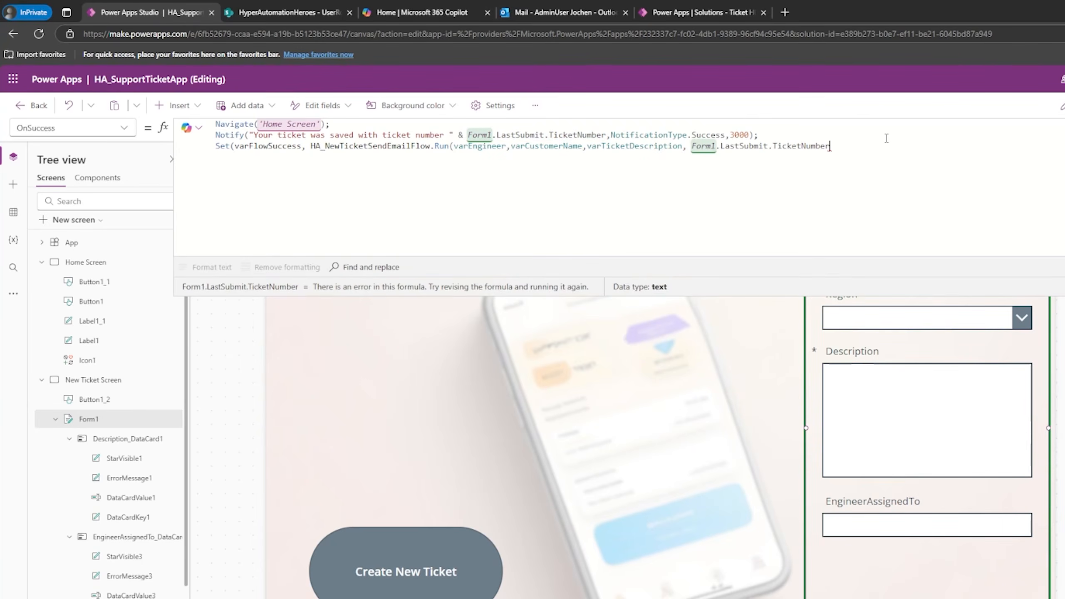
text())
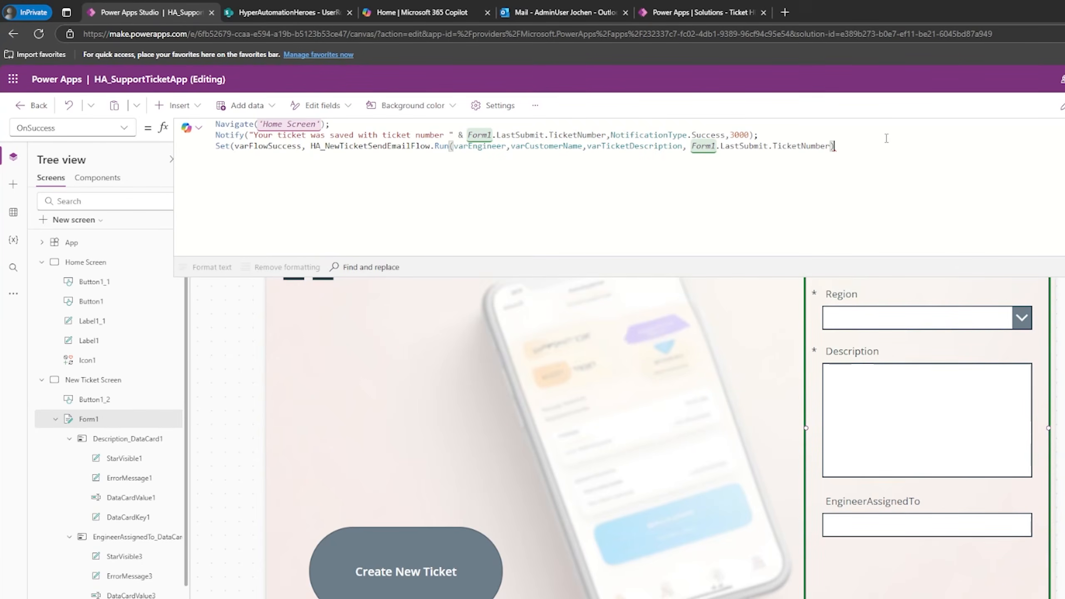
text(.)
key(Tab)
text())
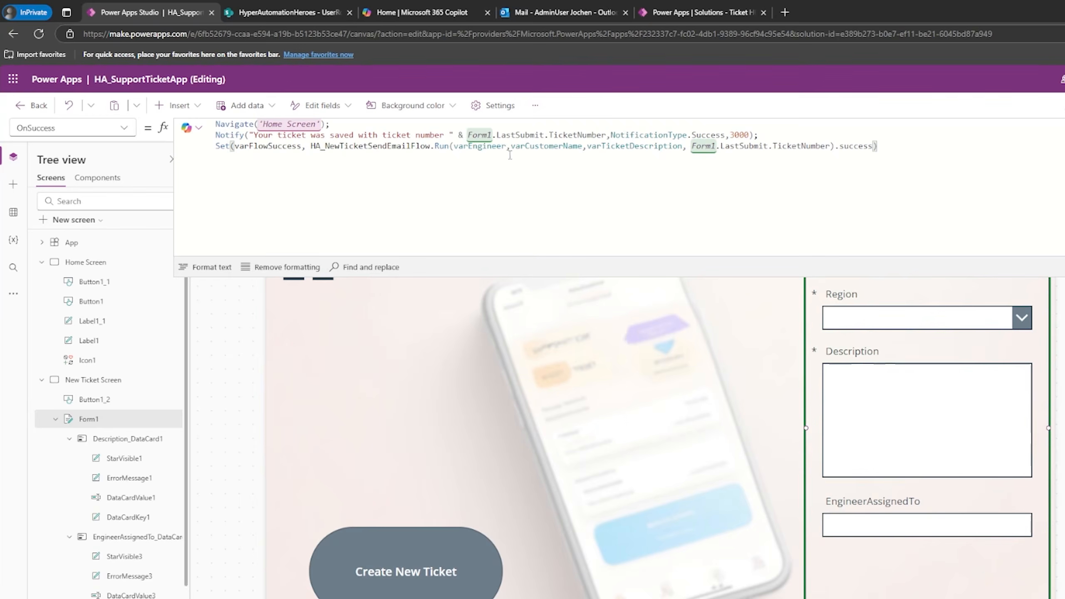
drag(310, 146, 833, 146)
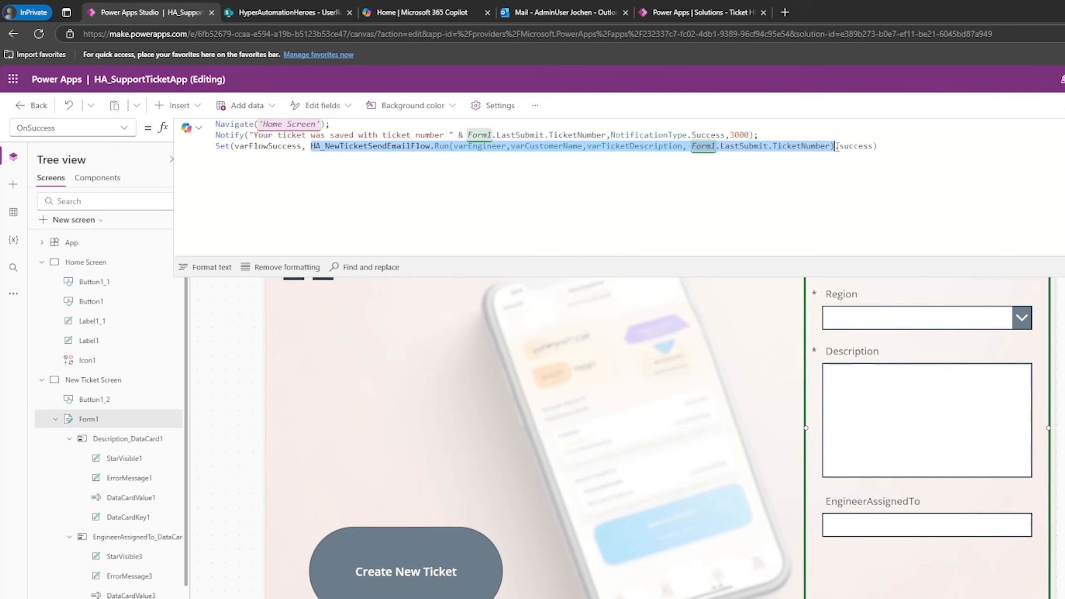
double_click(855, 146)
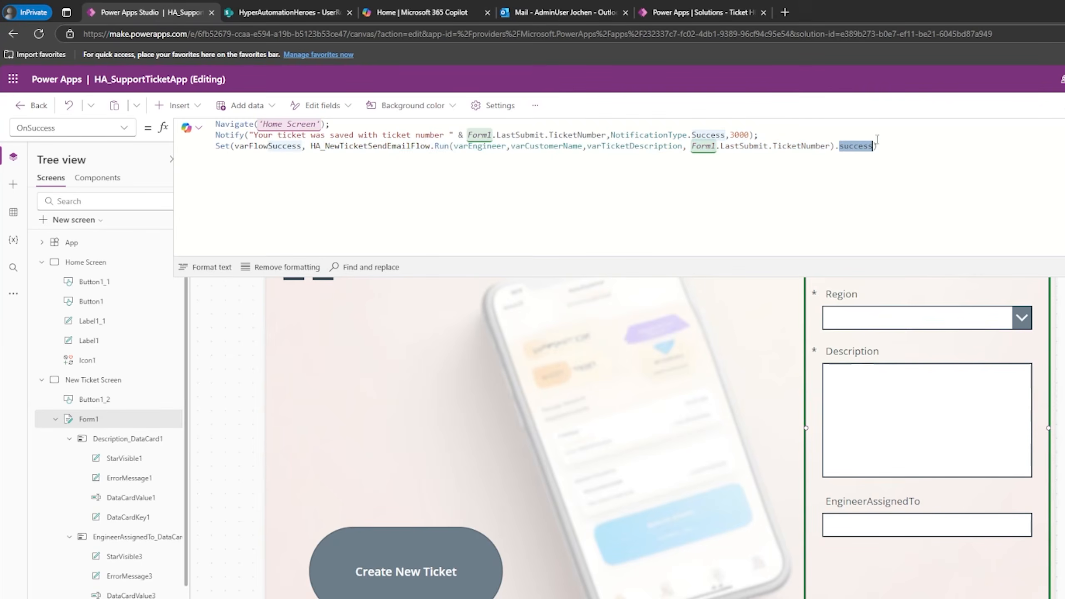
double_click(271, 146)
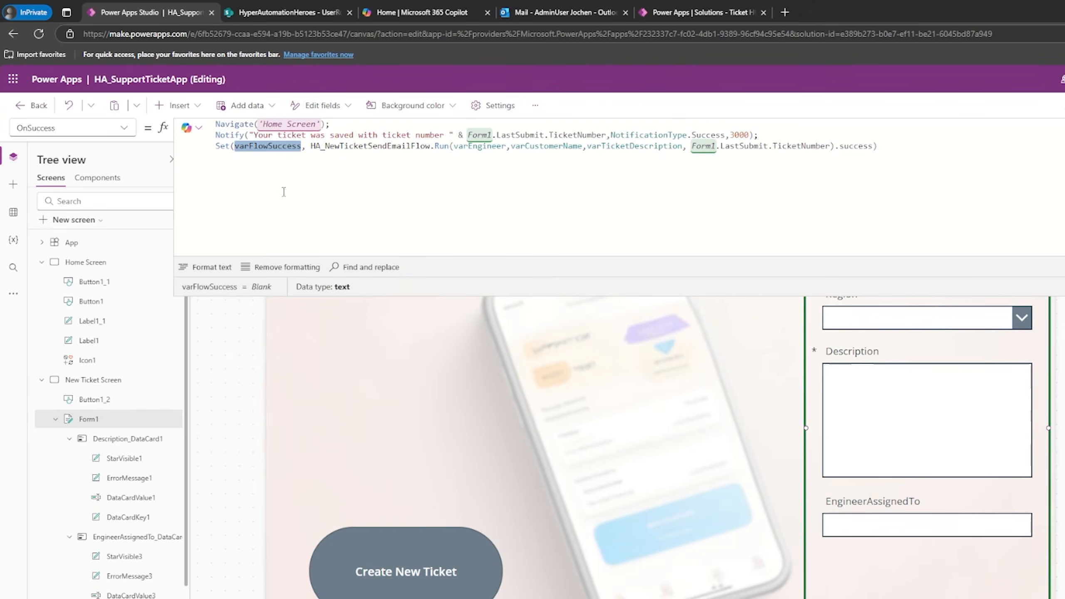
Step: Terminate the Set call with a semicolon and begin an If statement on a new line that tests varFlowSuccess <> "true"
click(905, 150)
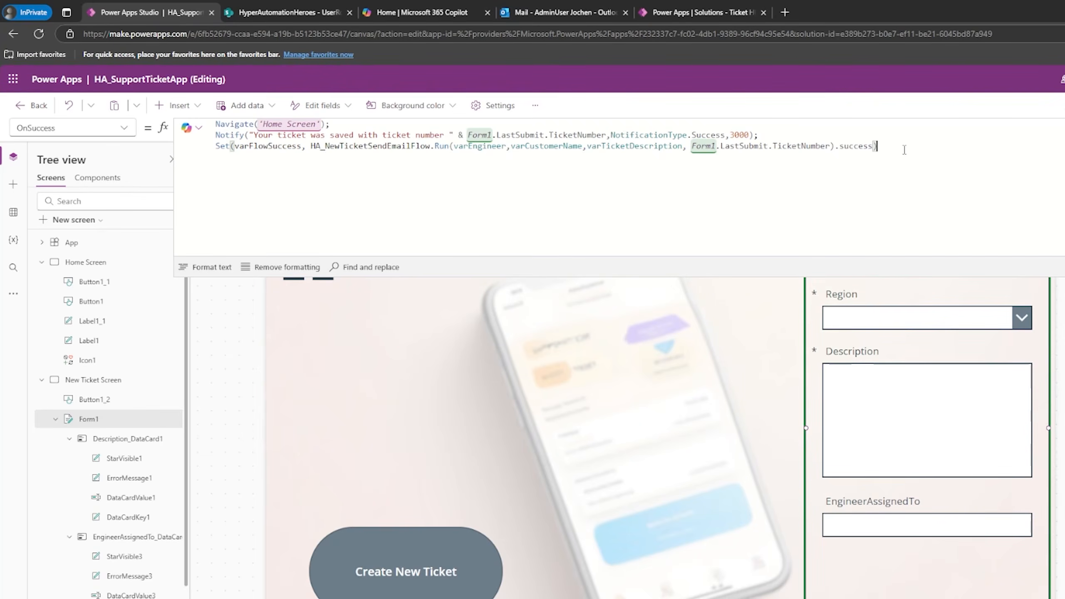
text(; )
text(If()
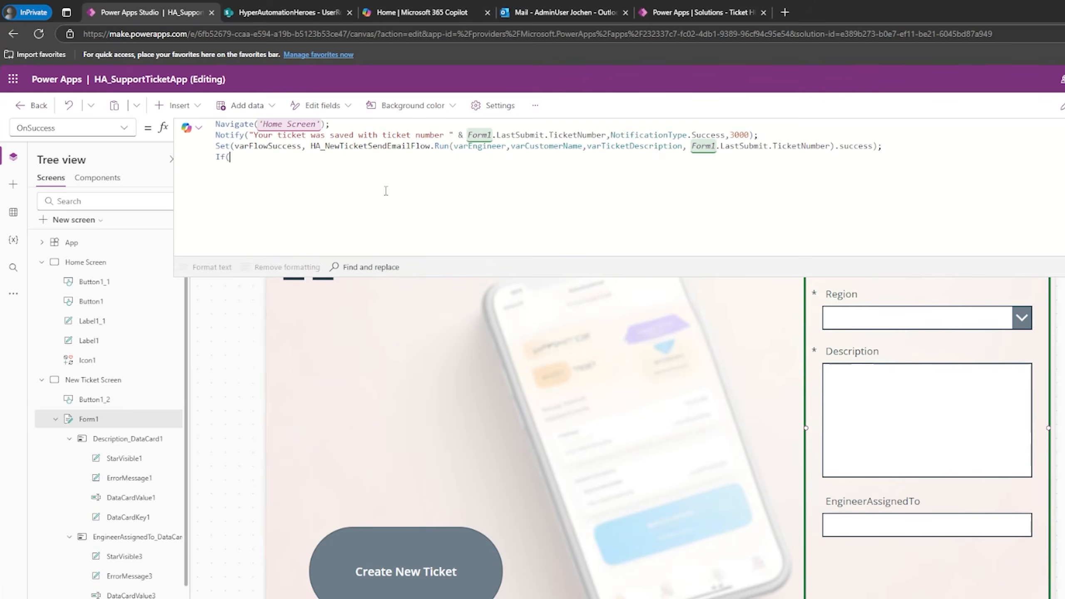
text(varFlowSuccess)
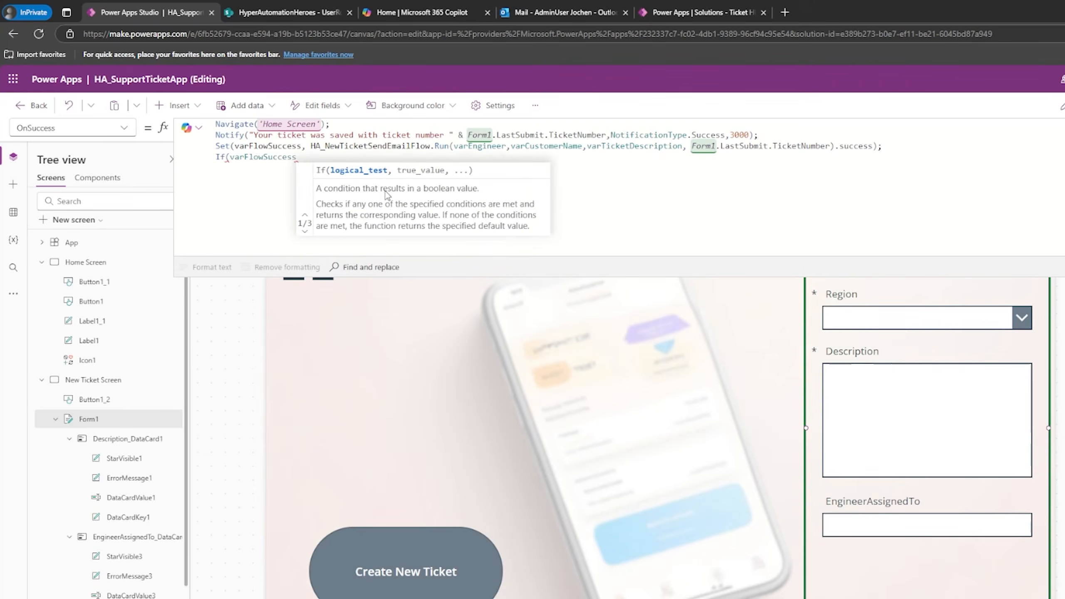
text( <> )
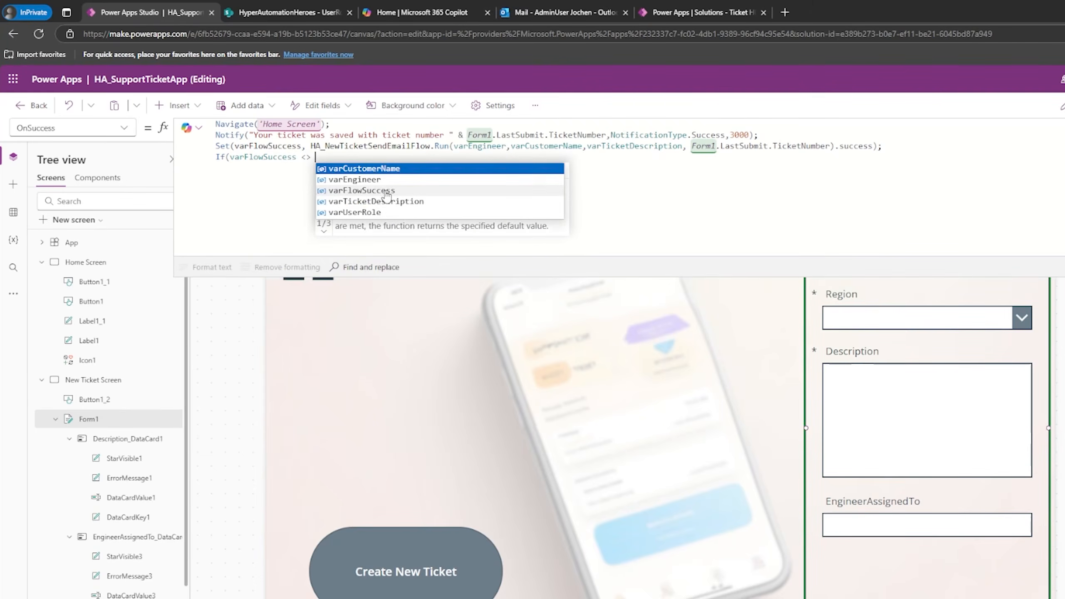
text("true")
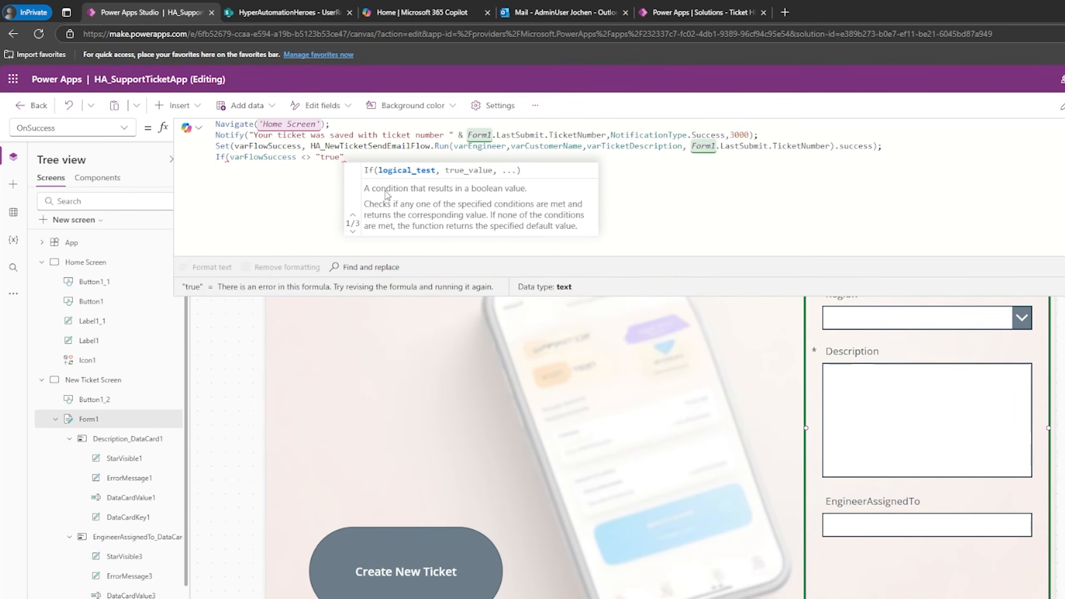
Step: Add a Notify call to the If with the text "Something went wrong while sending the email to the engineer, please inform IT about this"
text(, Notify()
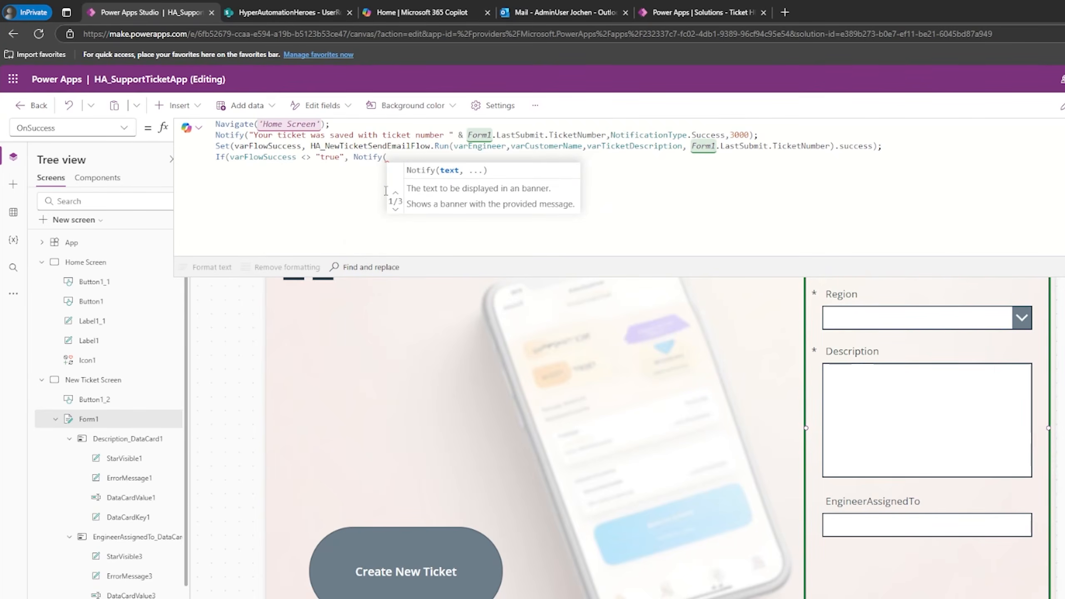
text(")
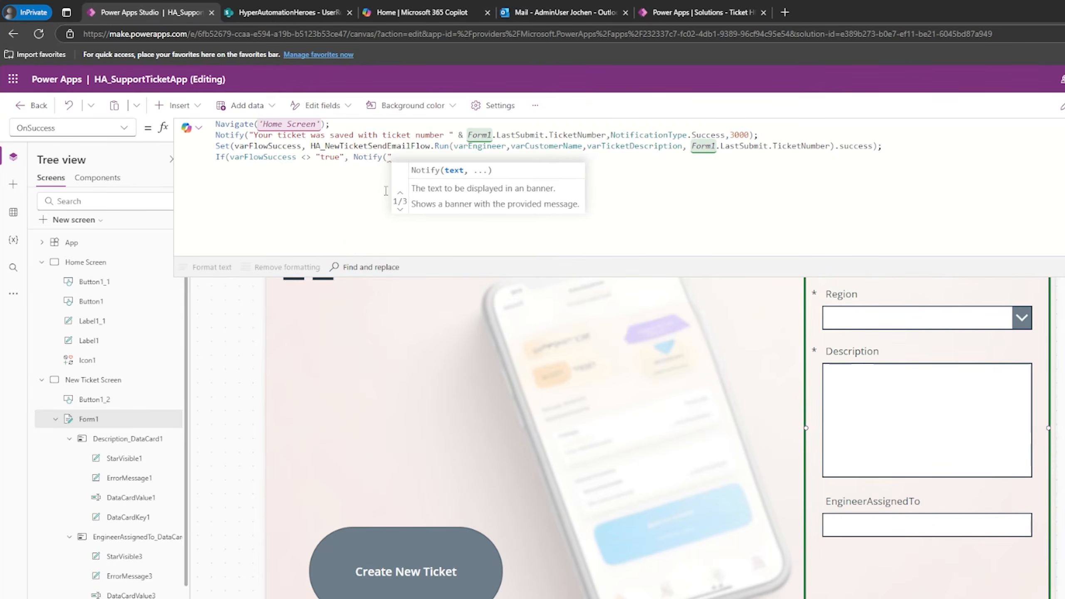
text(Something went )
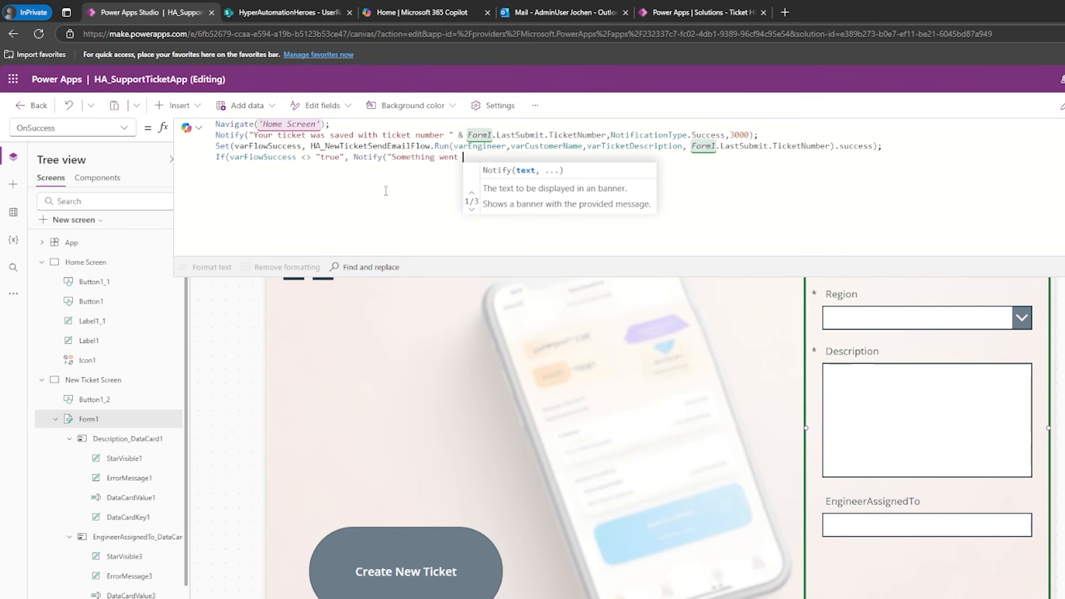
text(wrong while )
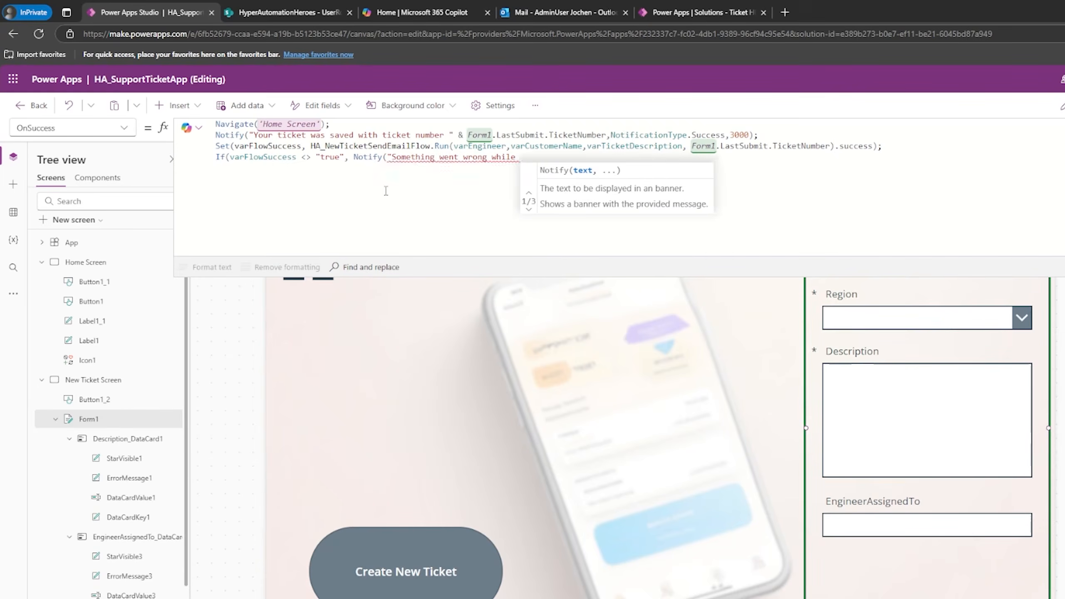
text(sending the em)
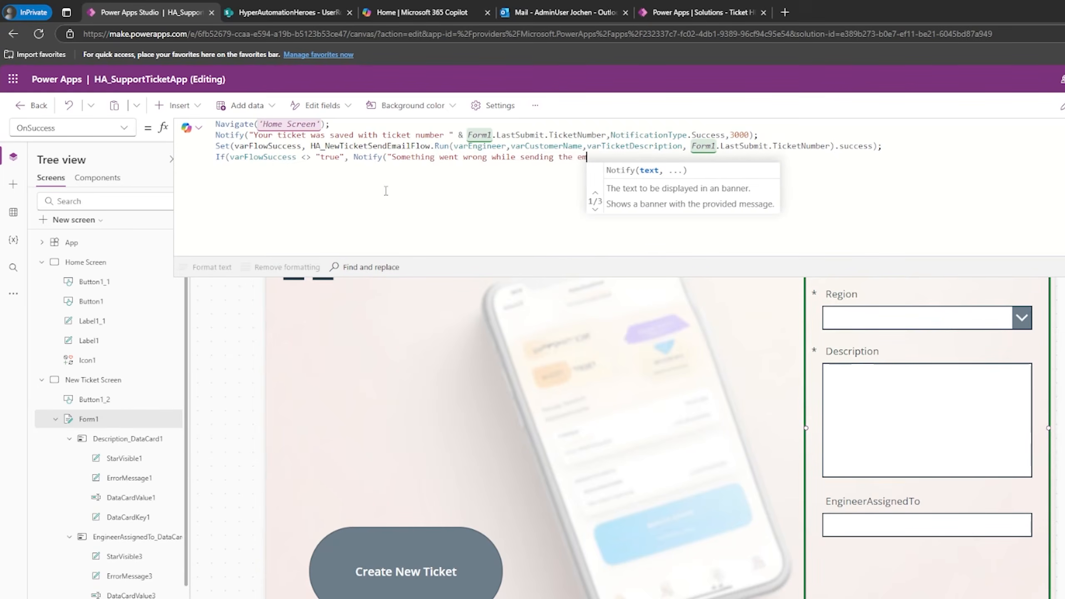
text(ail to the en)
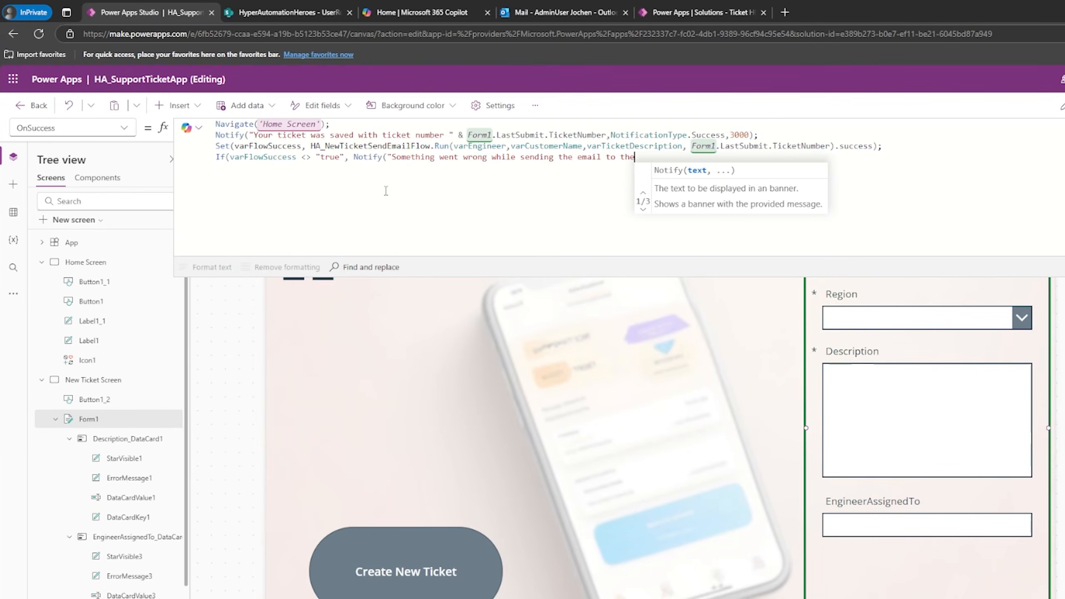
text(g)
key(BackSpace)
key(BackSpace)
key(BackSpace)
text(ngineer, )
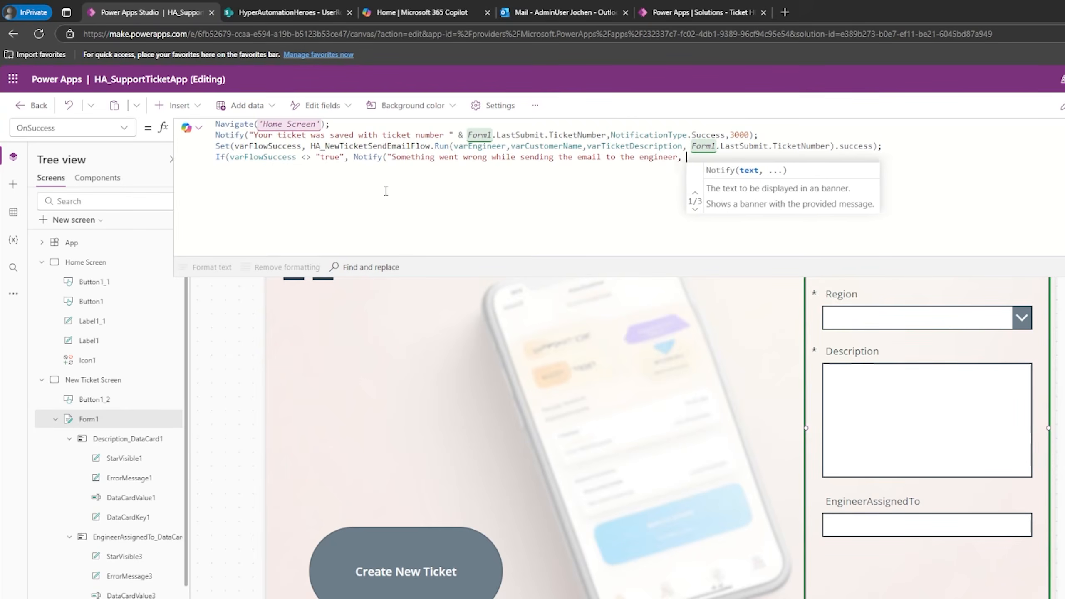
text(please in)
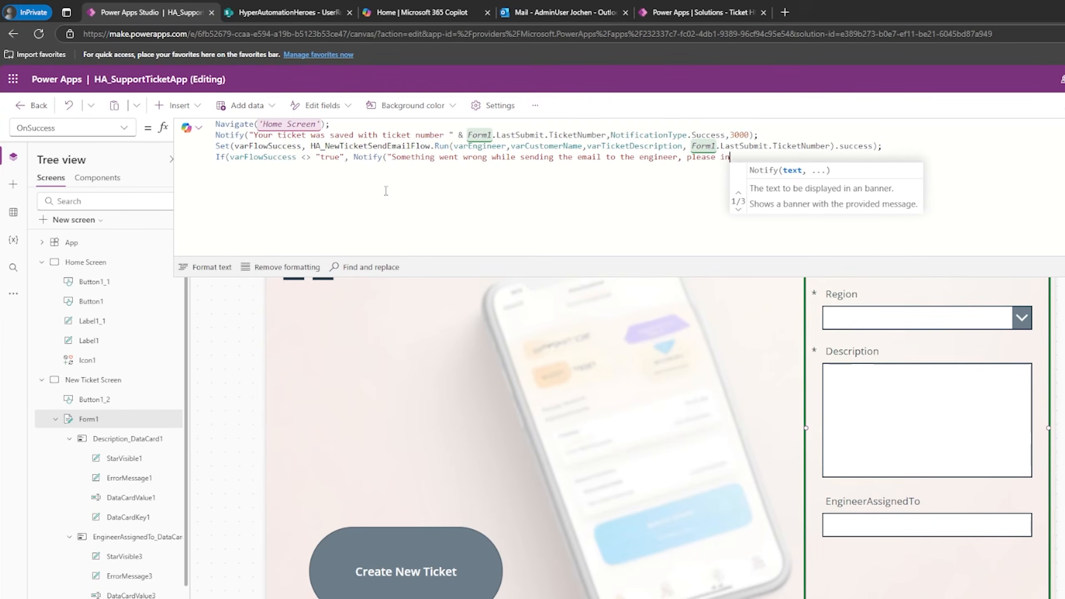
text(form IT about this)
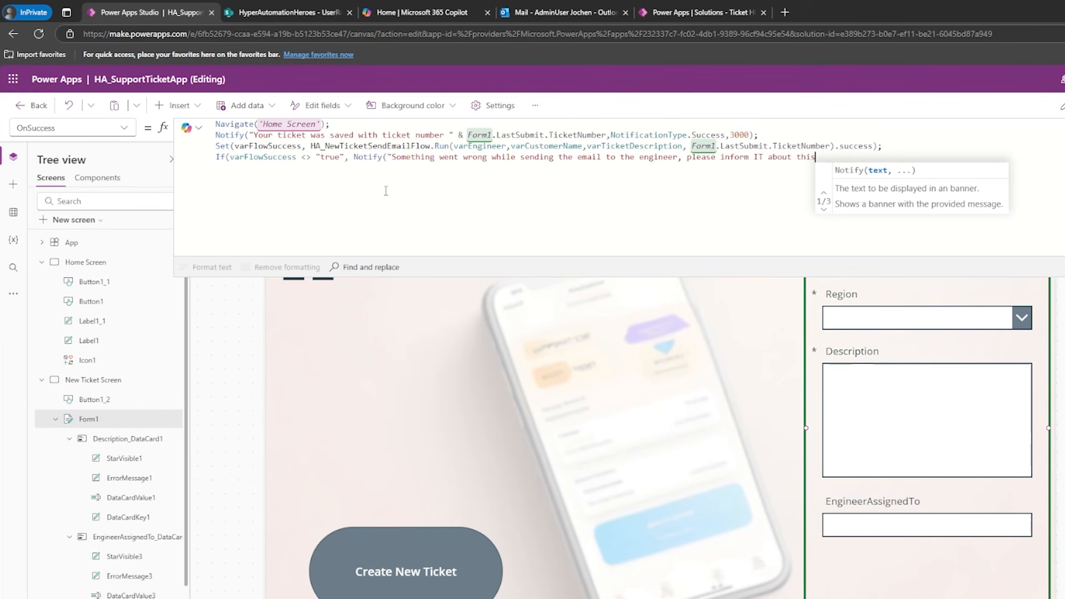
text(",)
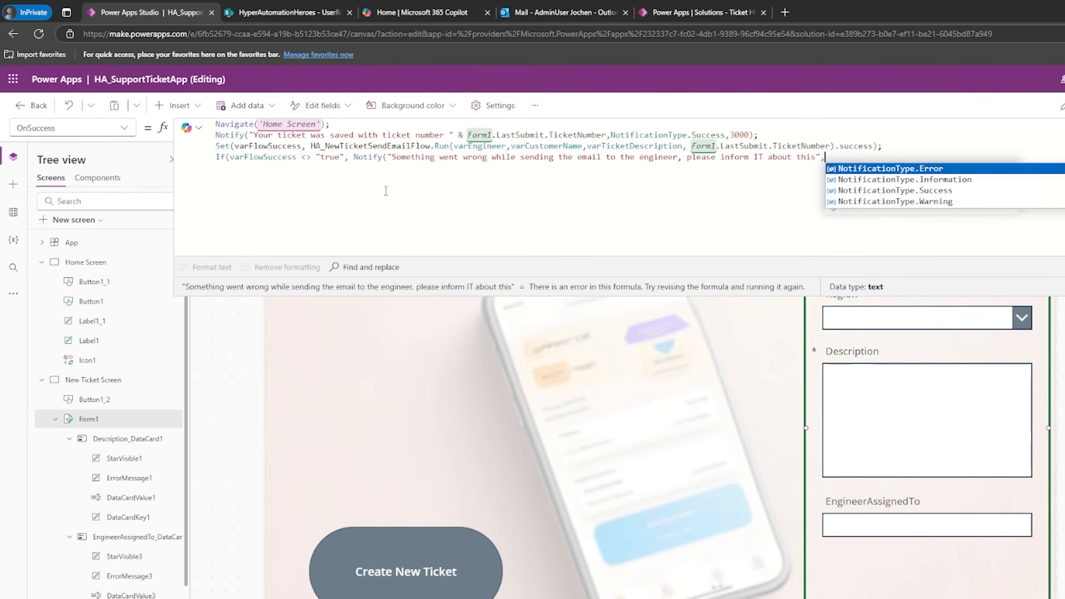
Step: Give the Notify call NotificationType.Error and a 2000 millisecond timeout, and close both the Notify and the If
key(Tab)
text(,2000)
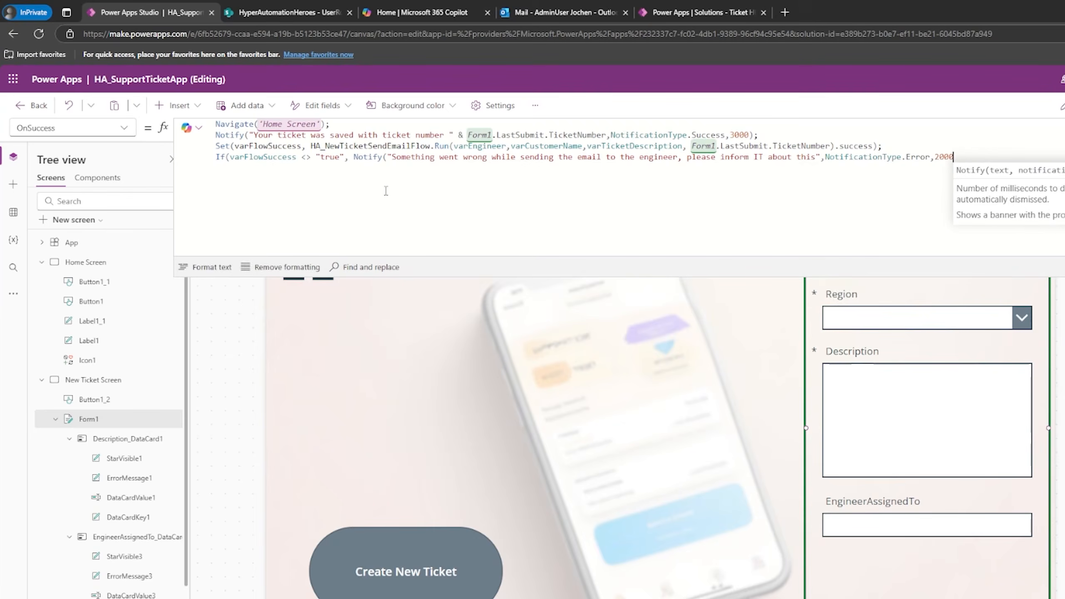
text())
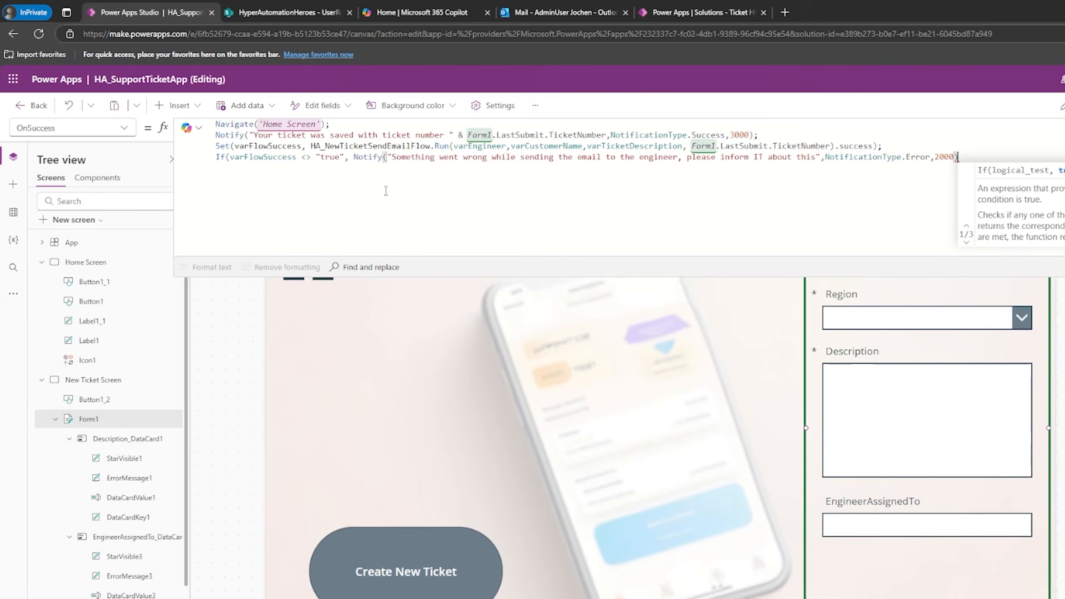
text())
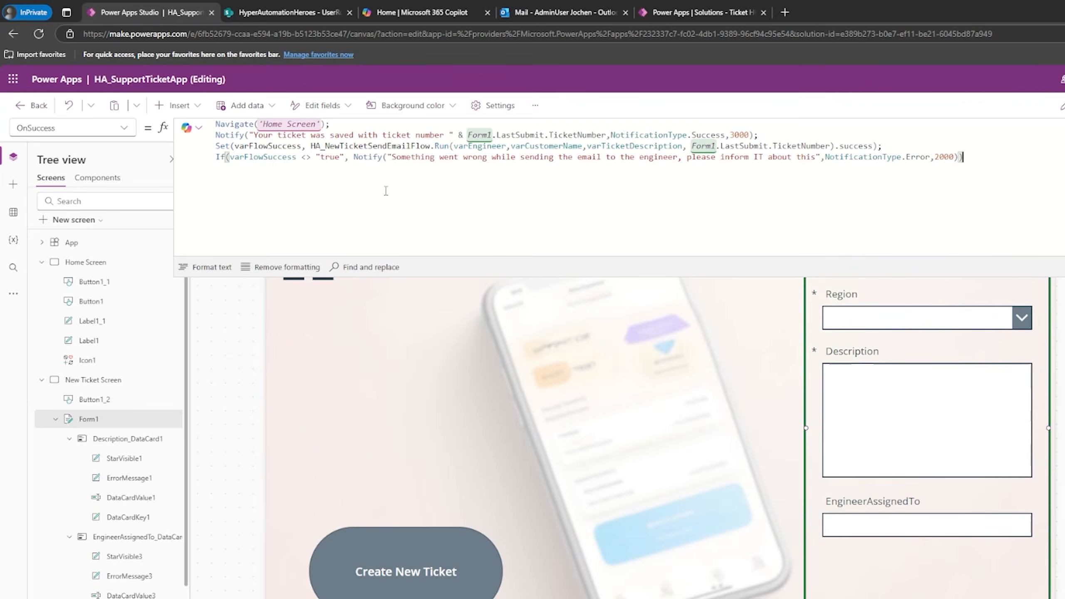
Step: Check the varFlowSuccess <> "true" condition in the If statement and save the app
drag(339, 156, 235, 158)
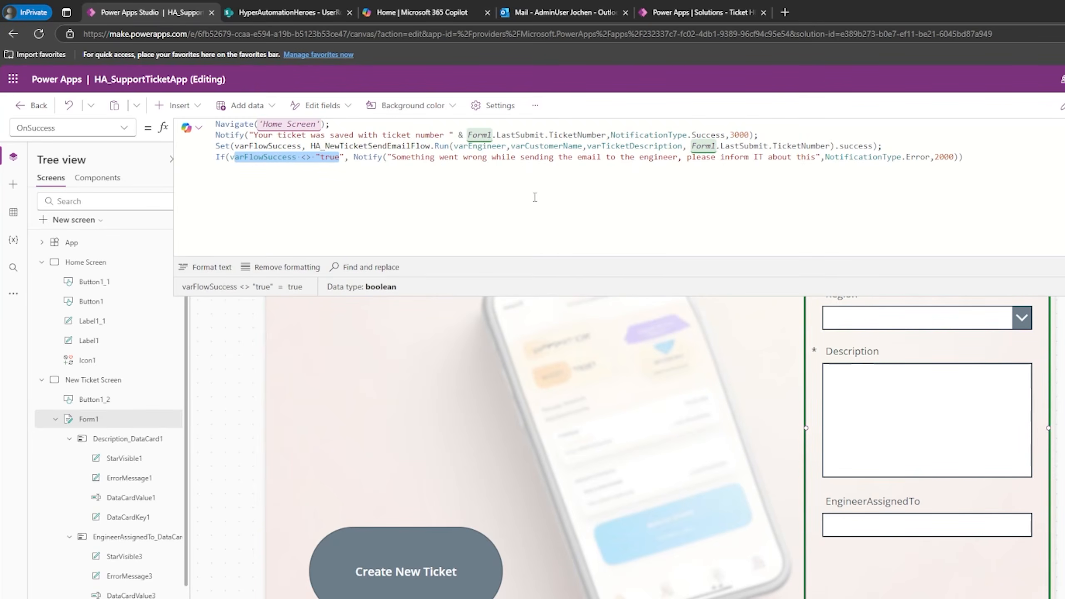
drag(310, 157, 343, 156)
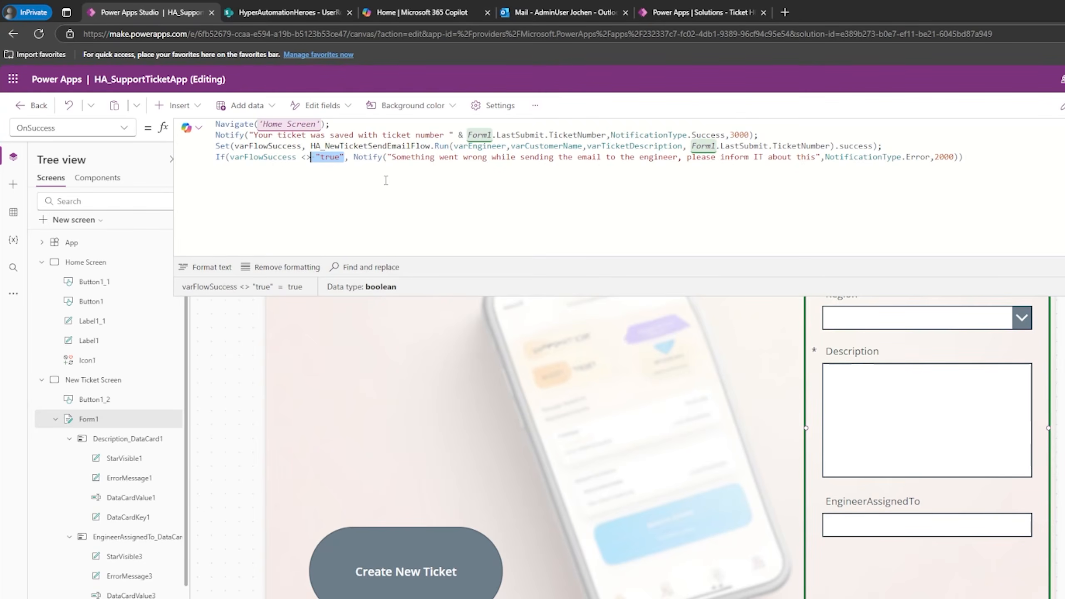
click(979, 150)
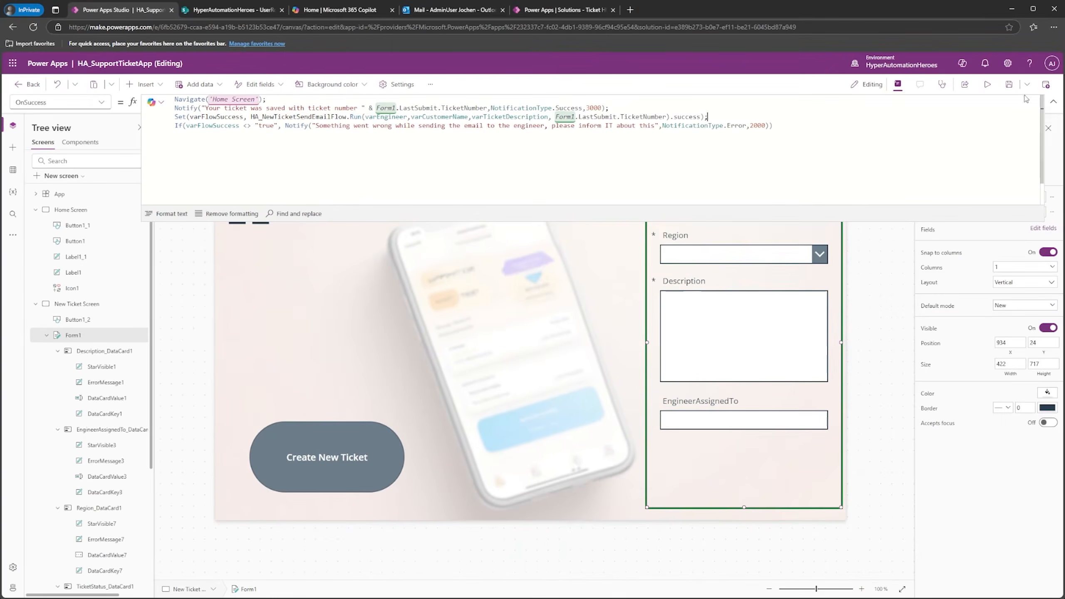
click(1013, 86)
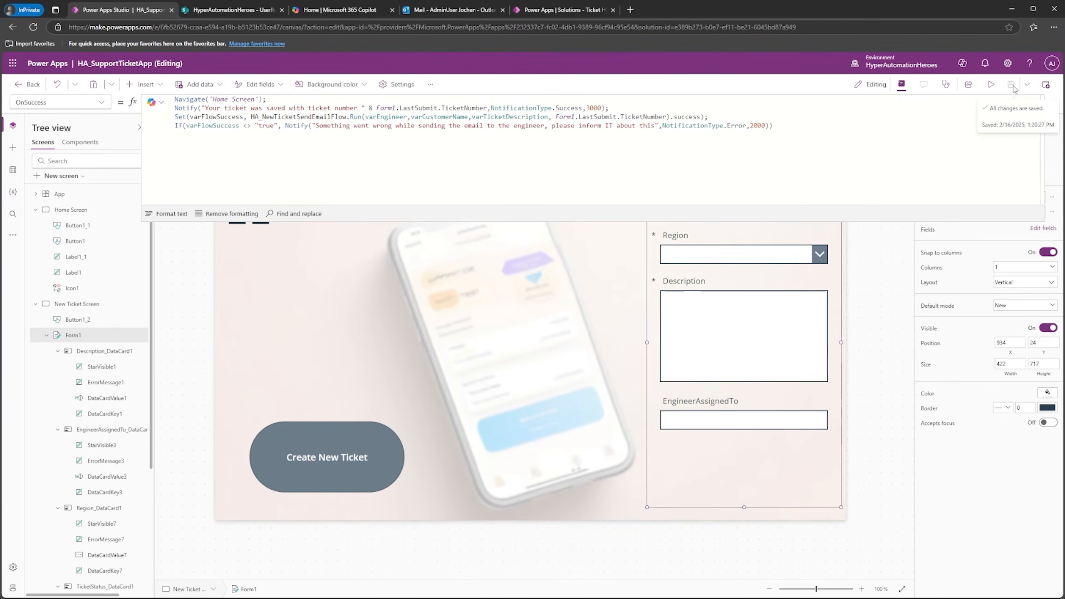
Step: Switch to the Ticket HUB solution and examine the HA_Ticket table's data before testing
click(563, 10)
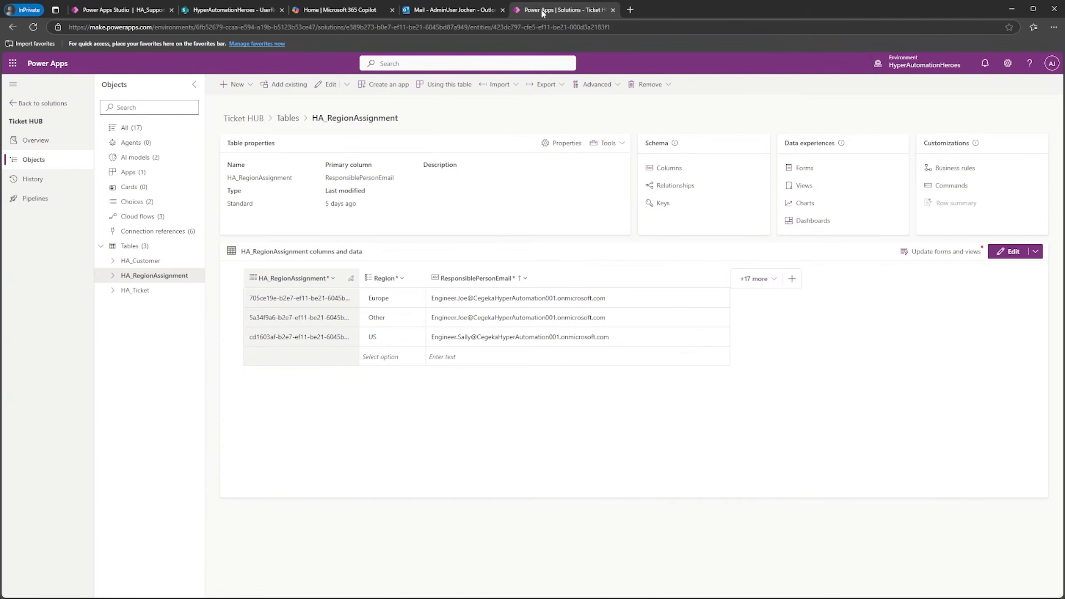
click(134, 291)
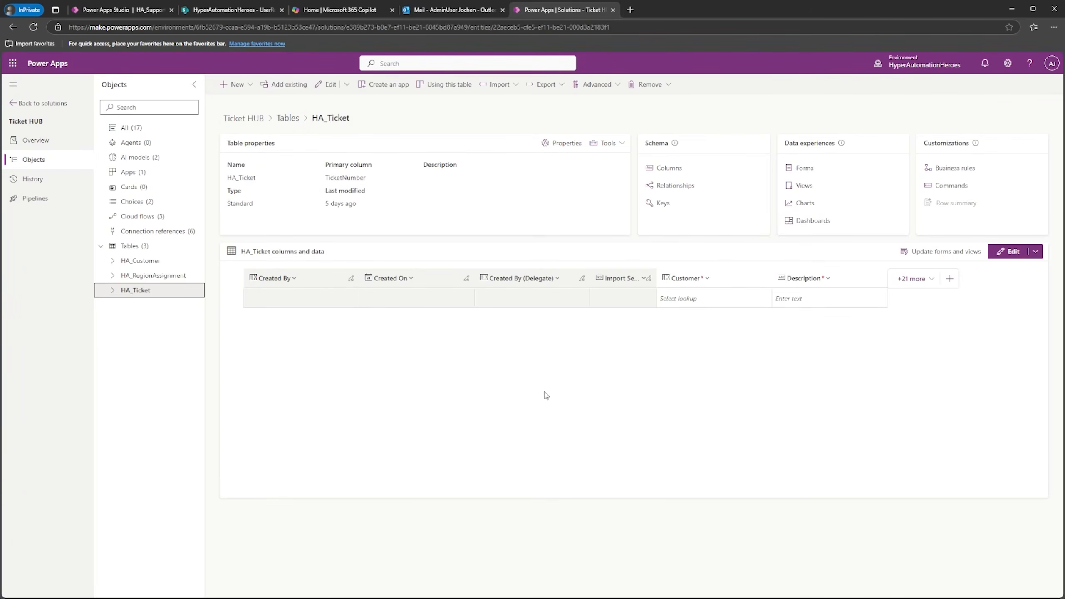
Step: Return to the HA_SupportTicketApp editor, preview the app, and open the new ticket form from the home screen
click(124, 10)
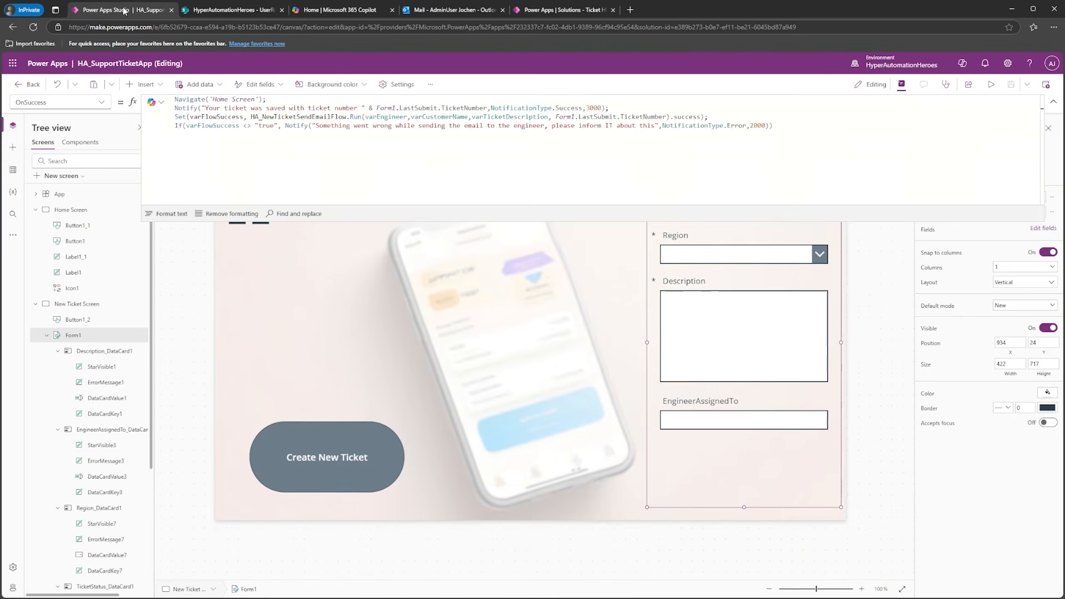
click(1053, 102)
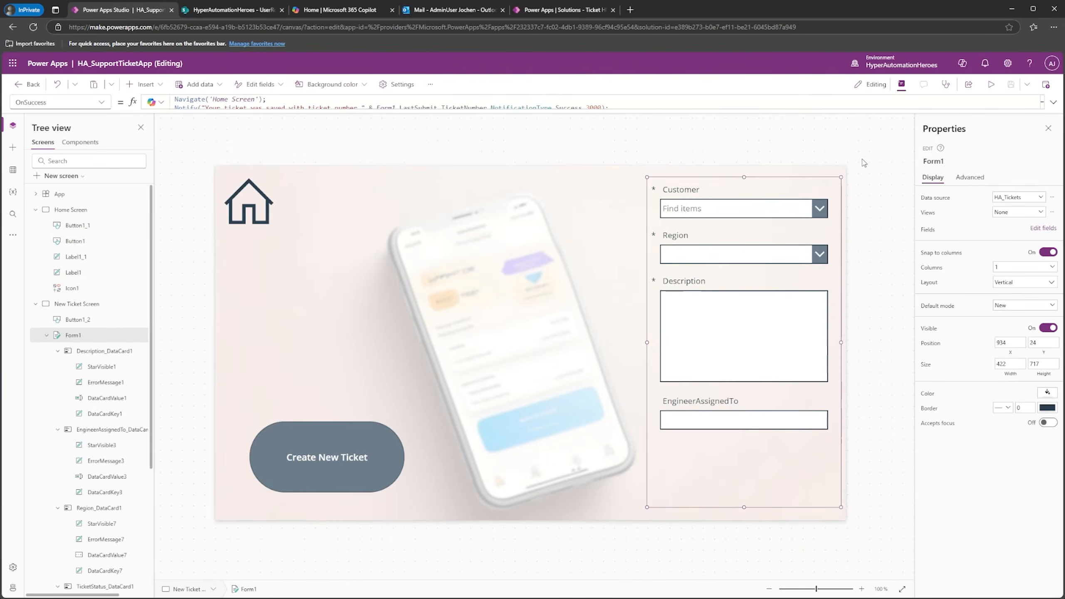
click(991, 84)
click(173, 151)
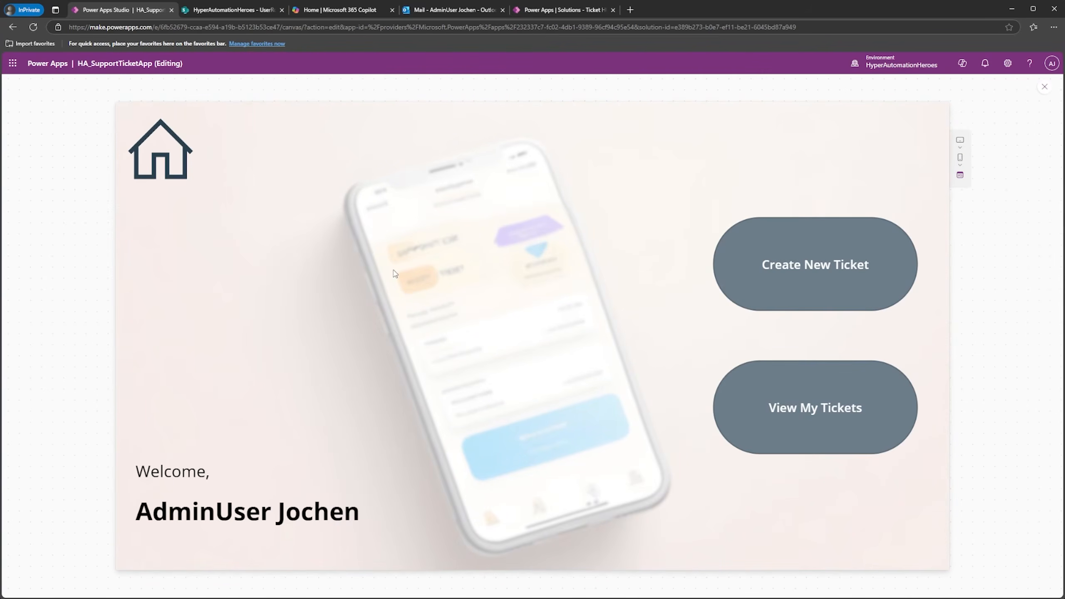
click(793, 248)
Step: Select the first listed customer and the US region, with the US engineer's e-mail in EngineerAssignedTo
click(914, 158)
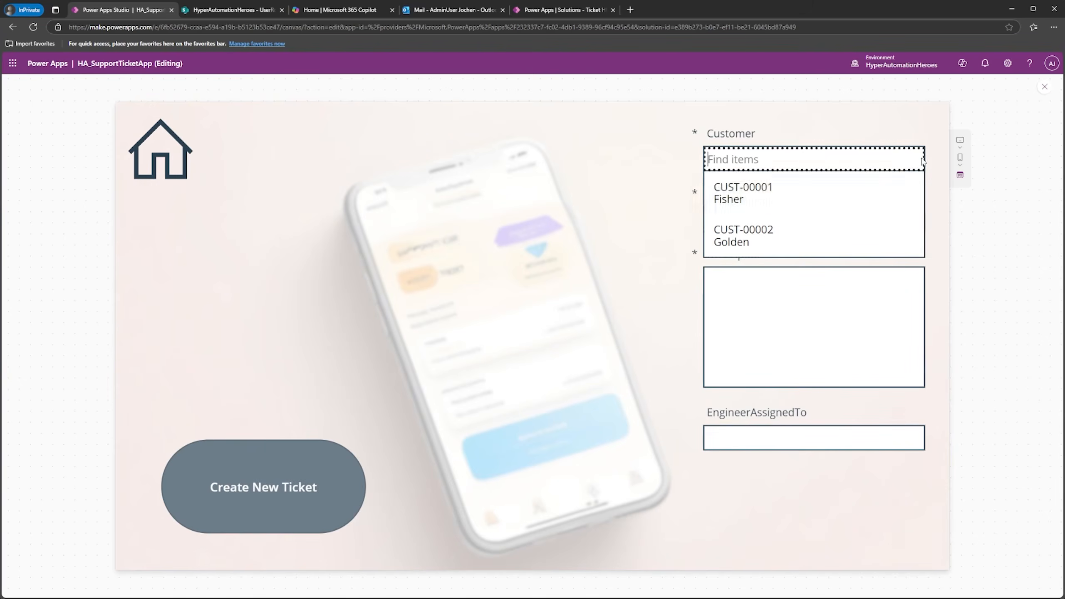
click(757, 197)
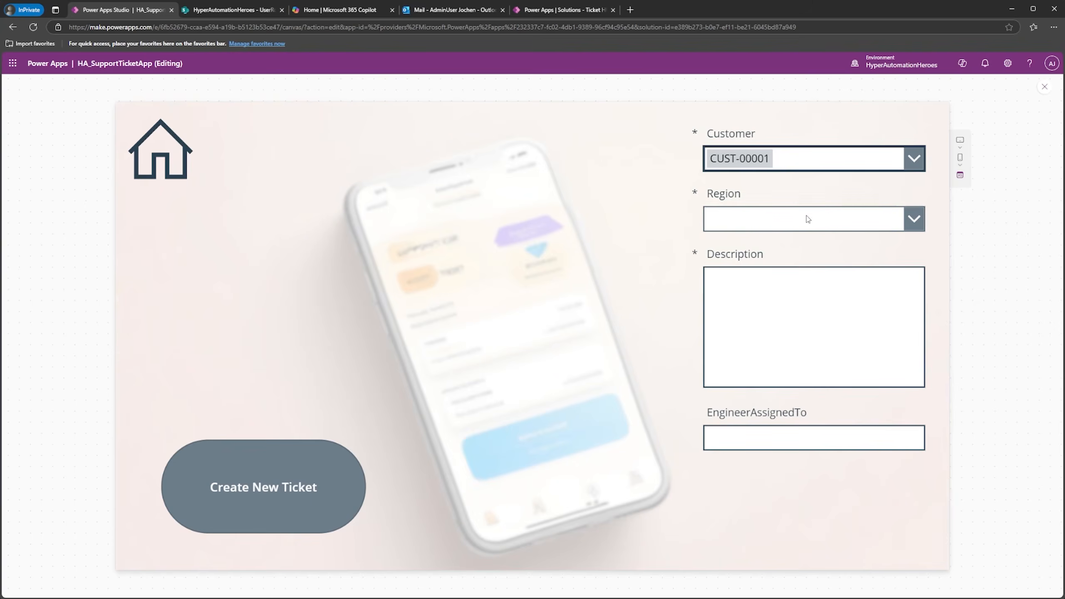
click(913, 218)
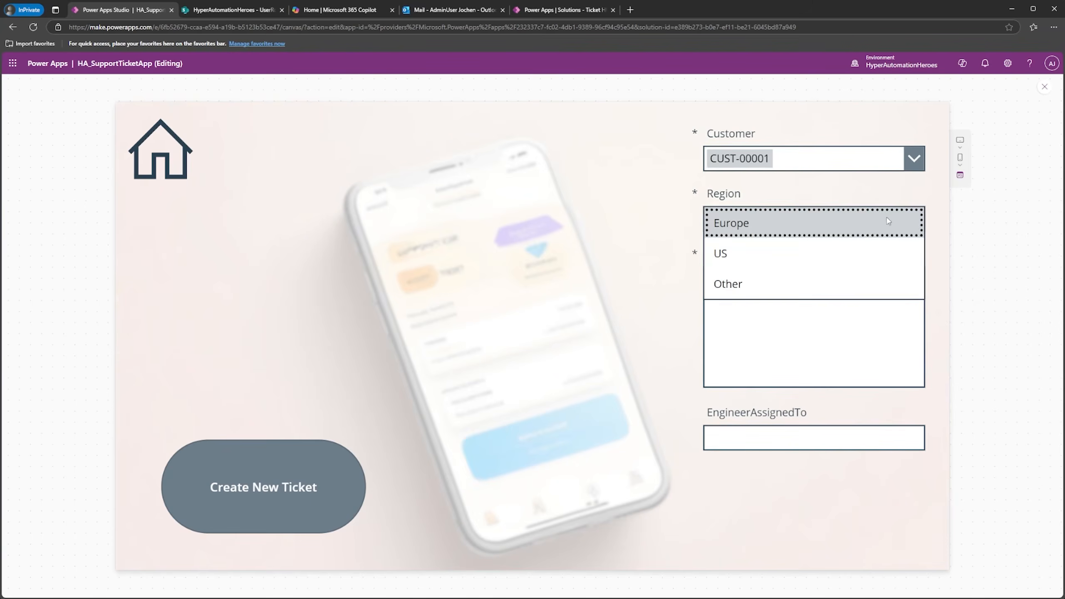
click(733, 253)
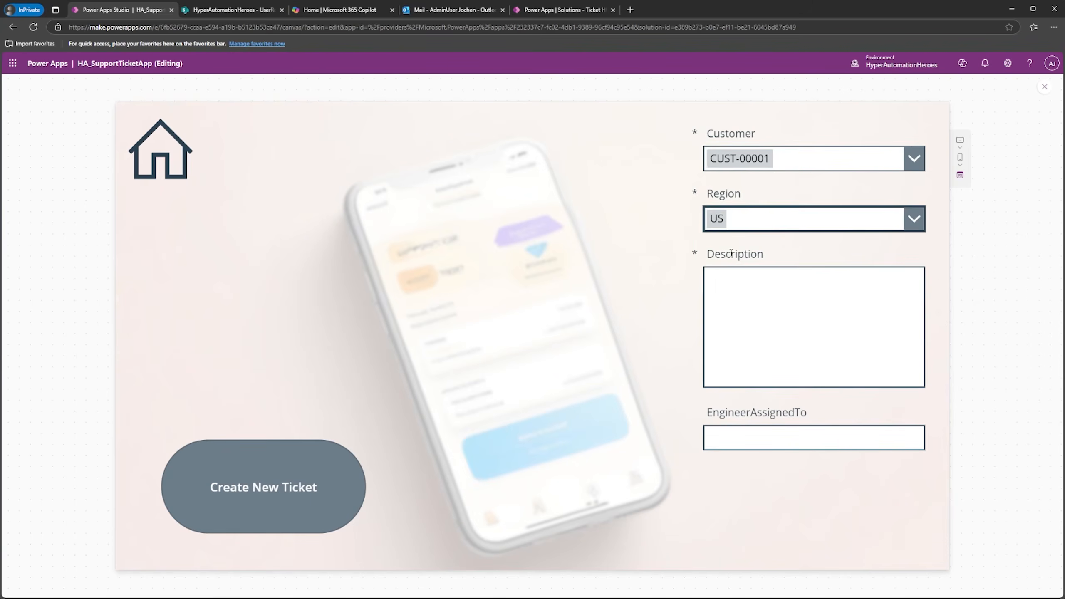
double_click(763, 438)
text(Joe)
key(BackSpace)
key(BackSpace)
key(BackSpace)
text(Sally)
Step: Enter the description "There was something wrong with the Chicago branch network." and submit the new ticket
click(762, 287)
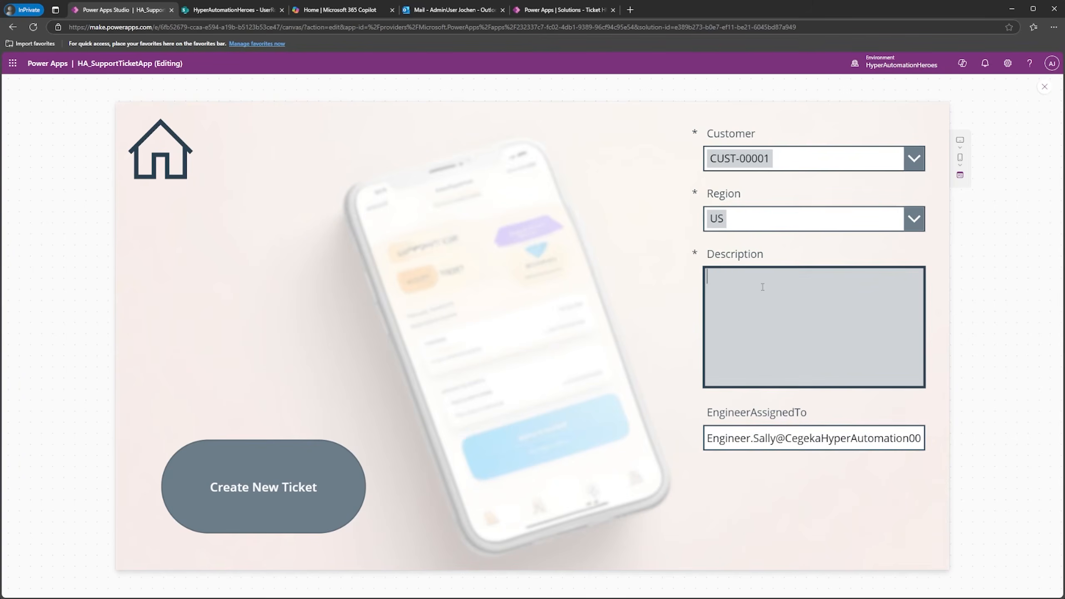
text(There was something)
text( wrong in)
key(BackSpace)
key(BackSpace)
text(with the Chicago b)
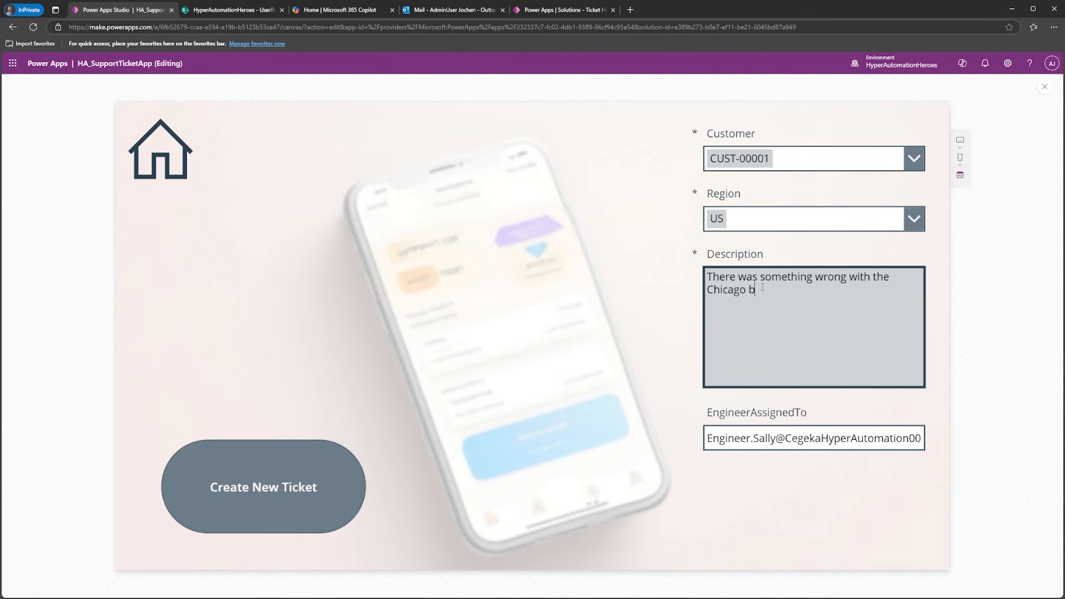
text(ranch network.)
click(275, 473)
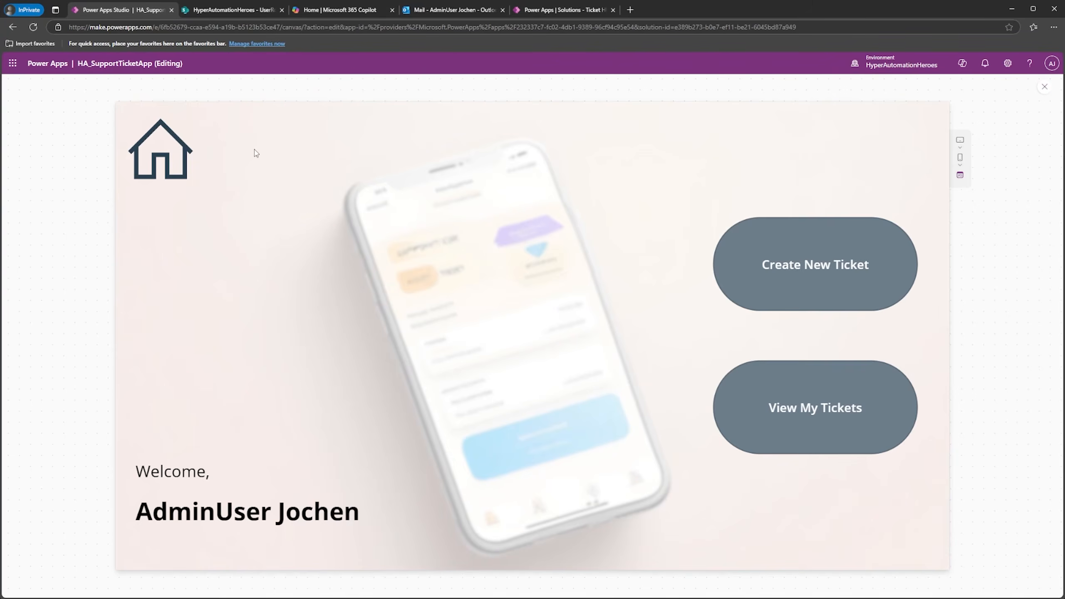
Step: Switch to the HA_Ticket table, reload its data, and change the TicketNumber column's data type to Autonumber
click(562, 10)
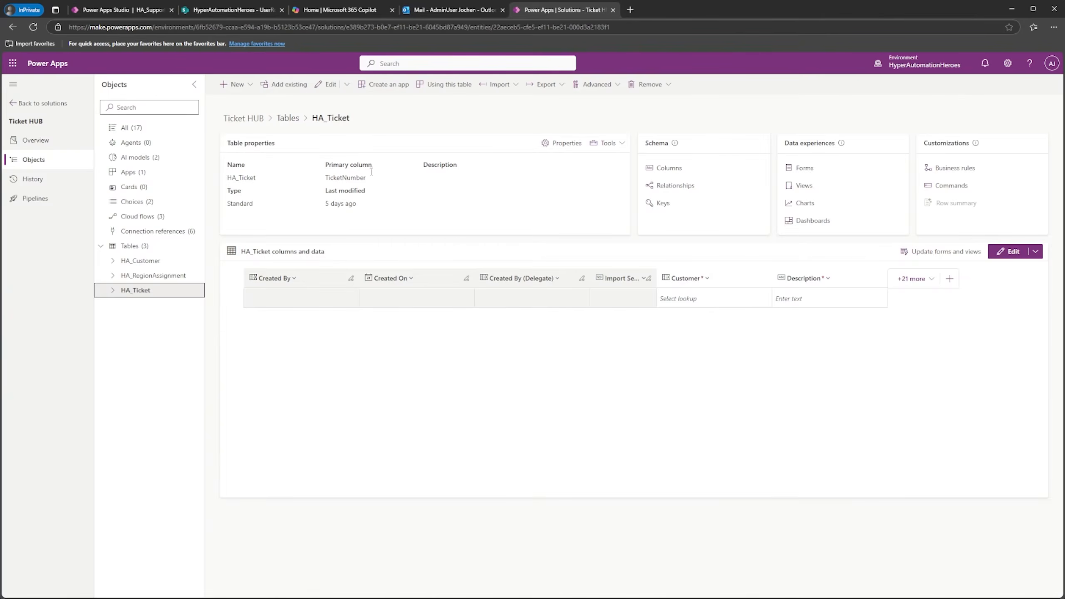
click(32, 27)
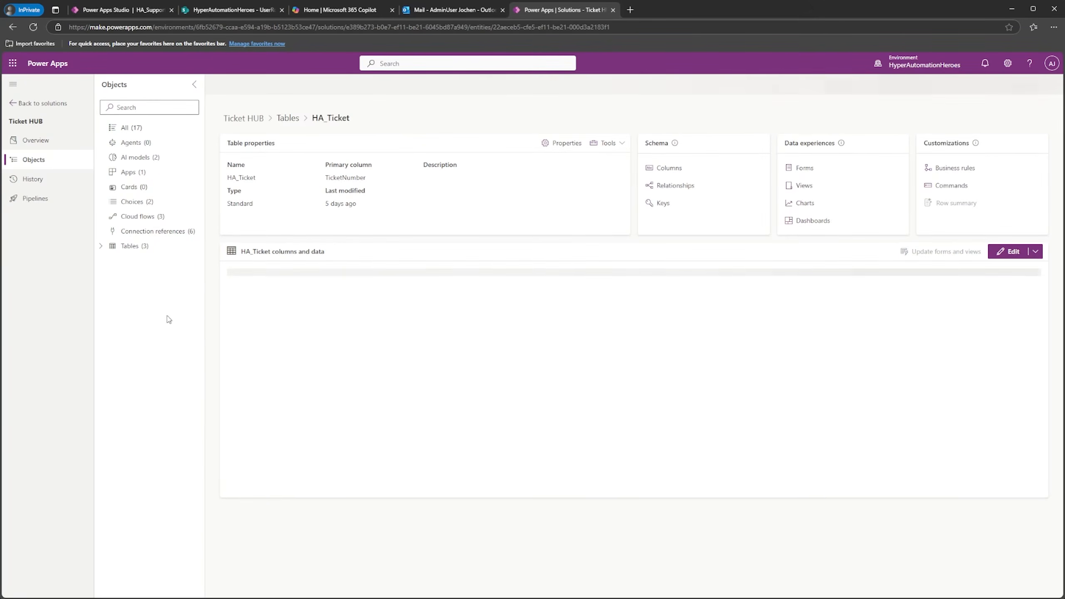
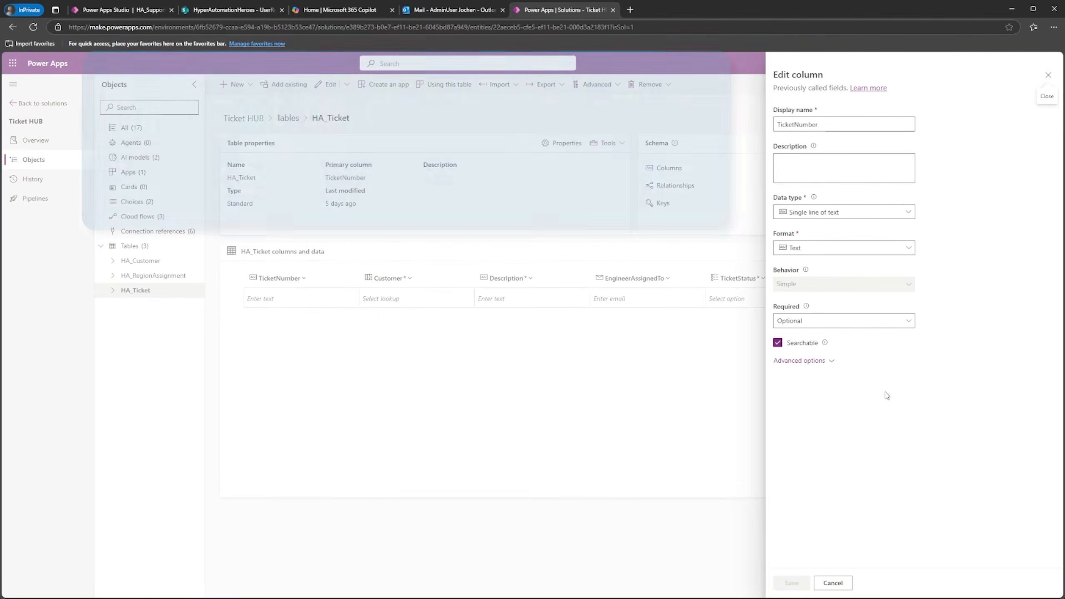
click(826, 215)
click(812, 244)
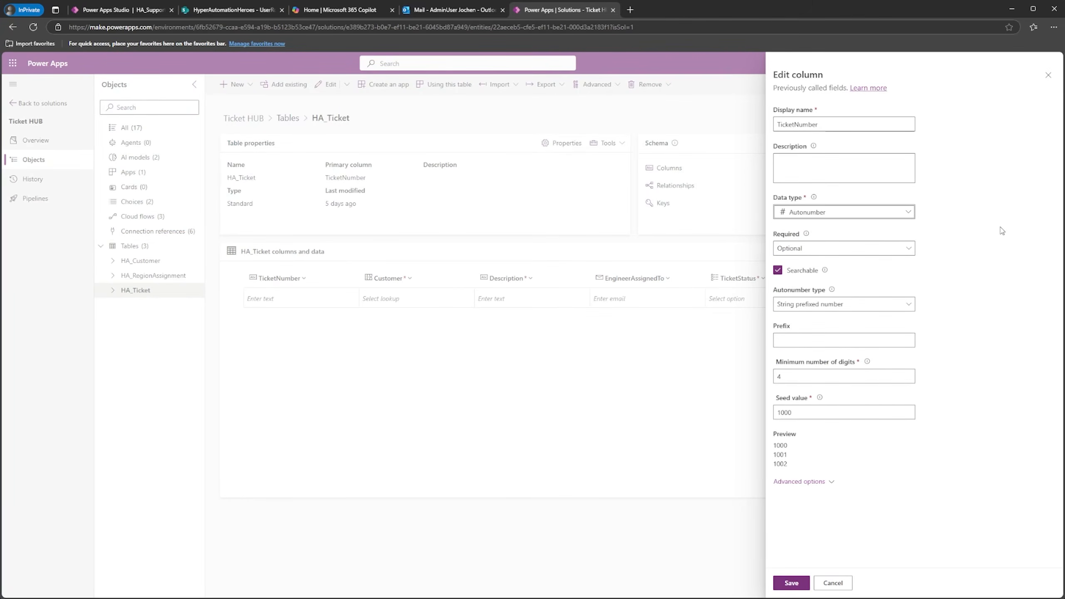
Step: Set TicketNumber's autonumber prefix to TICKET, minimum number of digits to 5 and seed value to 1, and save the column
click(822, 341)
text(TICKET)
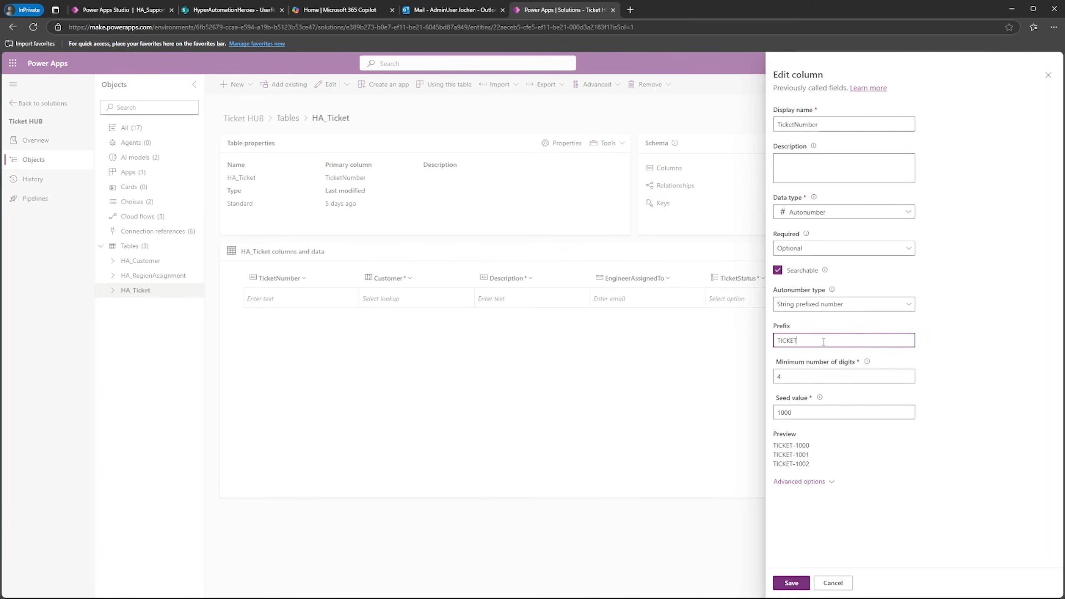
double_click(796, 375)
text(5)
key(Tab)
text(1)
key(Tab)
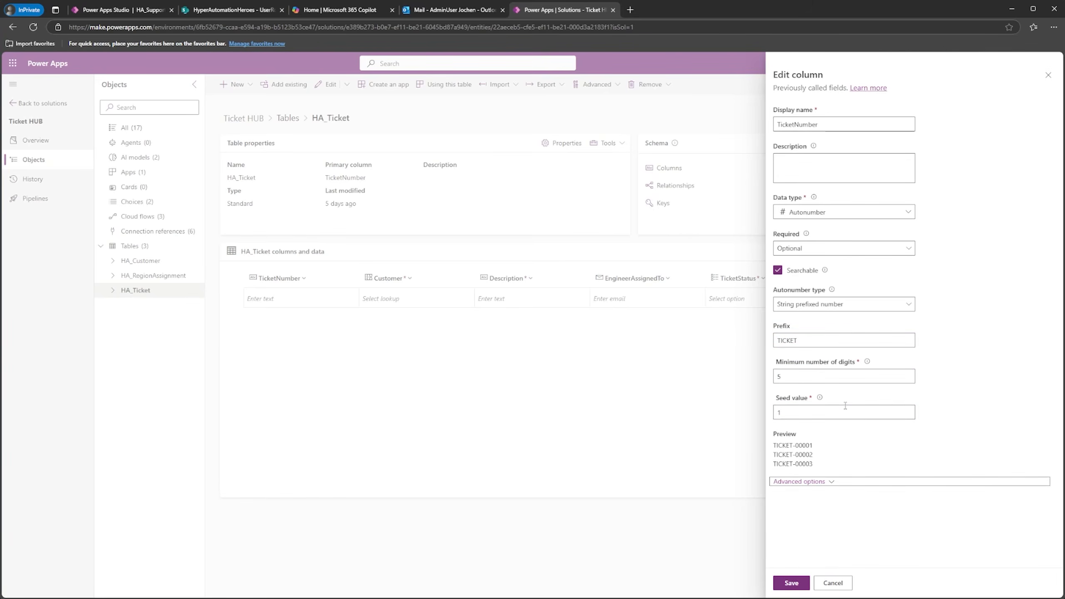
click(792, 583)
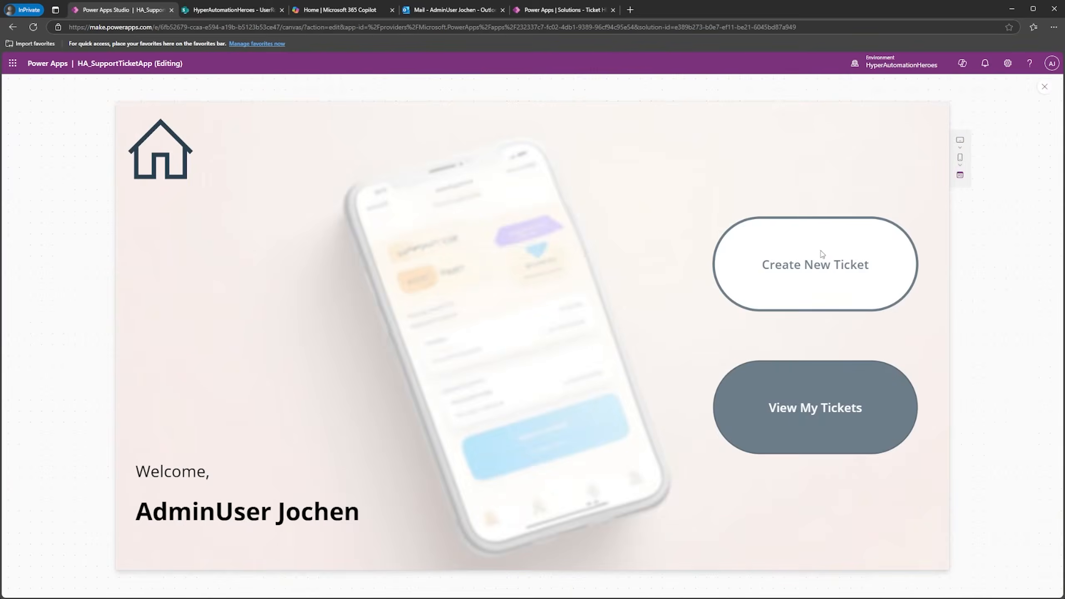
Step: Open the new ticket form in the HA_SupportTicketApp preview and select the first listed customer and the US region
click(821, 255)
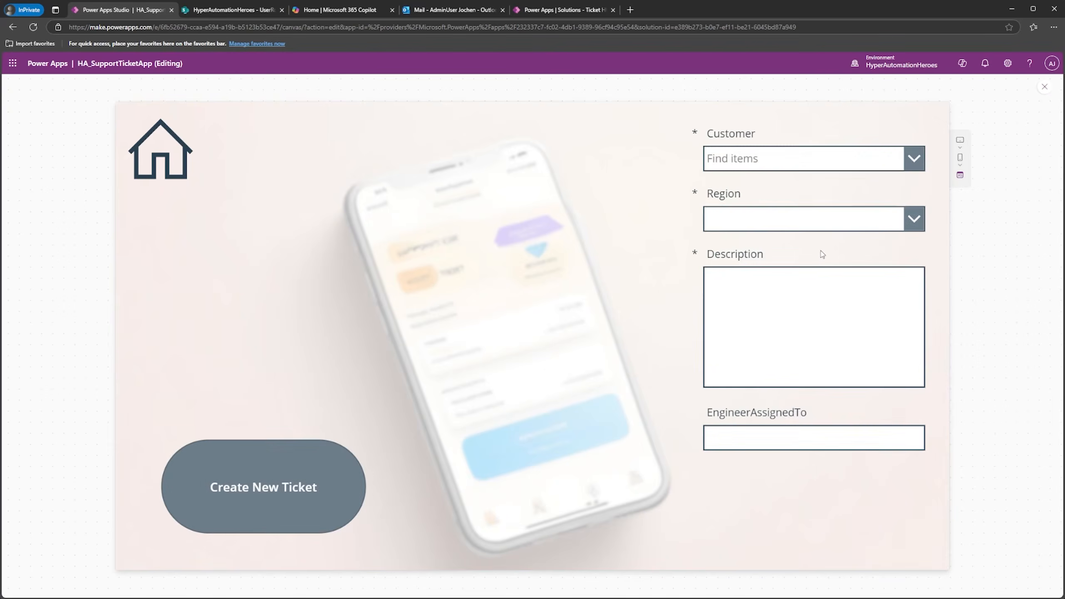
click(761, 157)
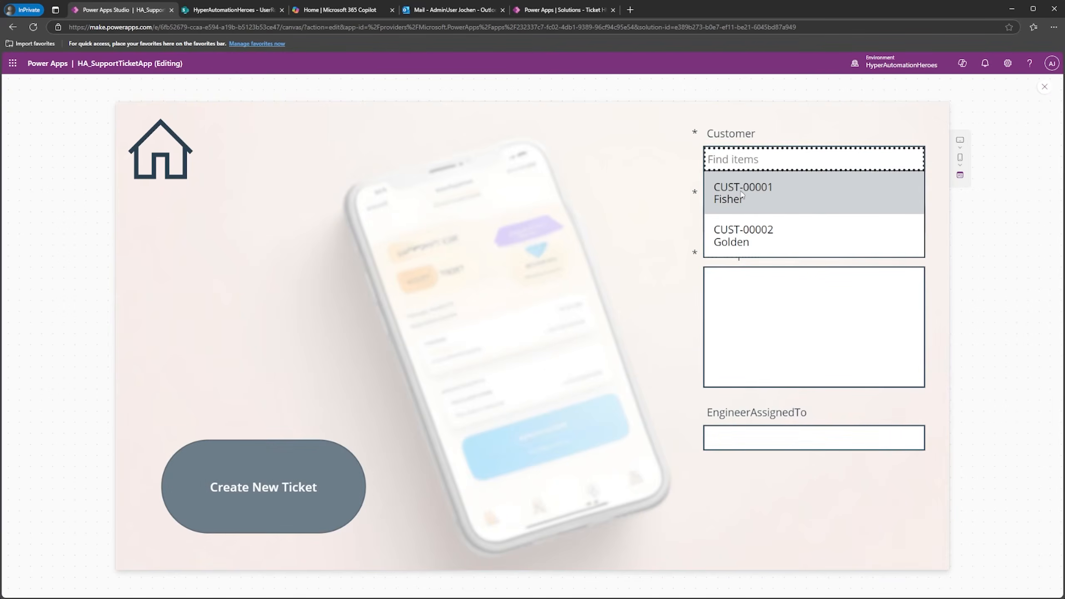
click(740, 194)
click(738, 222)
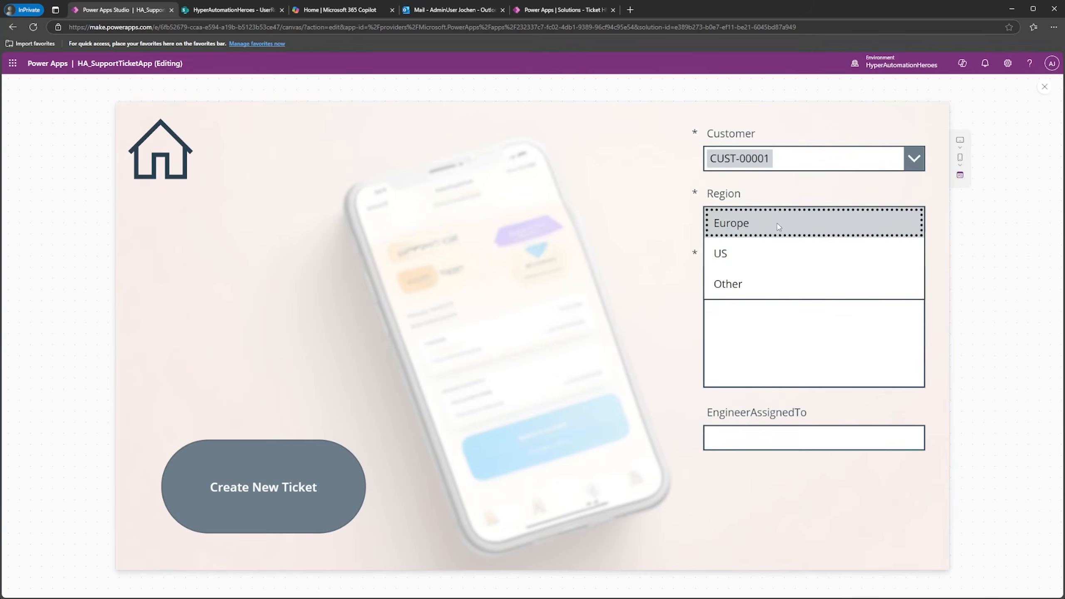
click(738, 254)
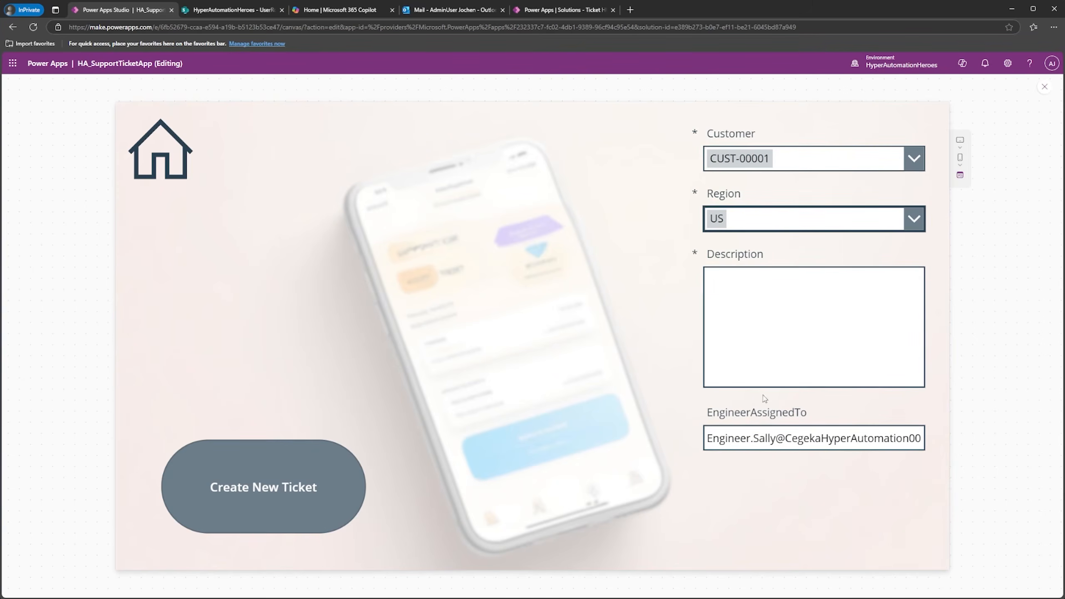
Step: Enter the description "The Chicago branch has network issues." and submit the new ticket
click(774, 333)
text(Teh)
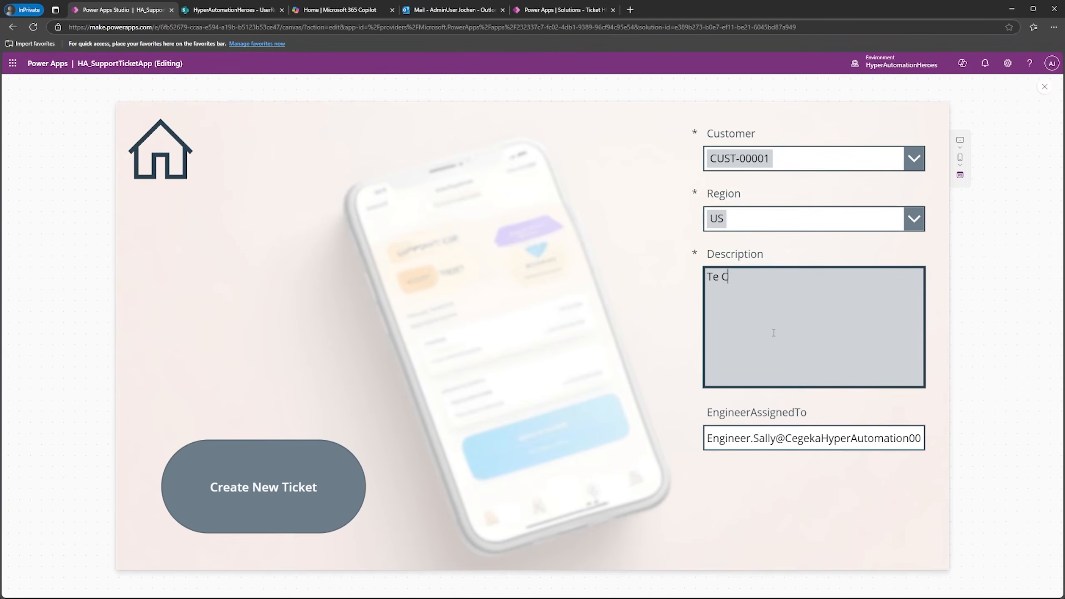
key(BackSpace)
key(BackSpace)
text(he Chicab)
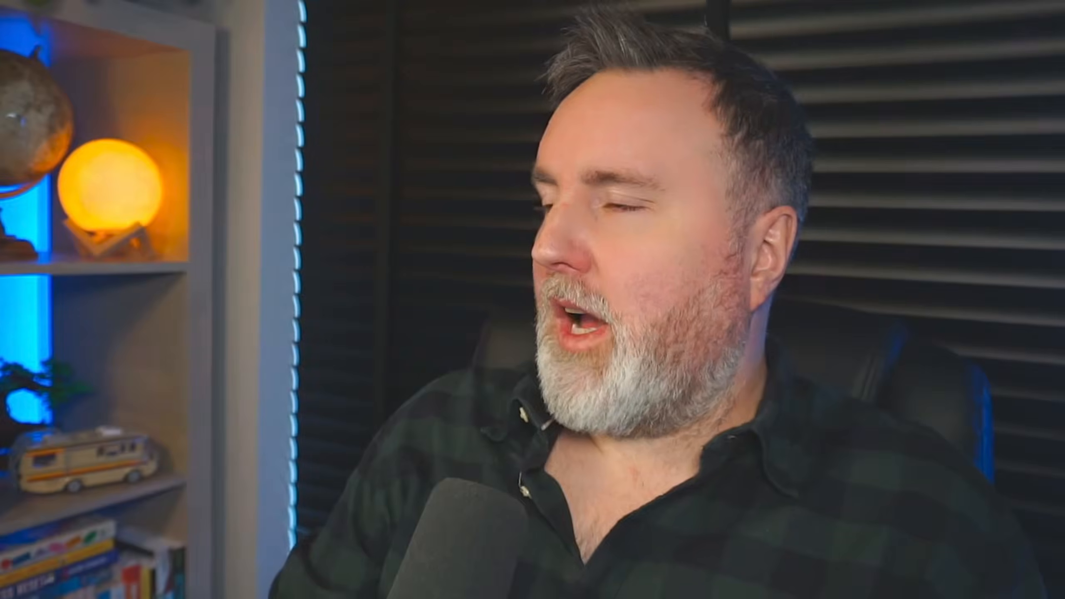
key(BackSpace)
text(go branch)
text( has network )
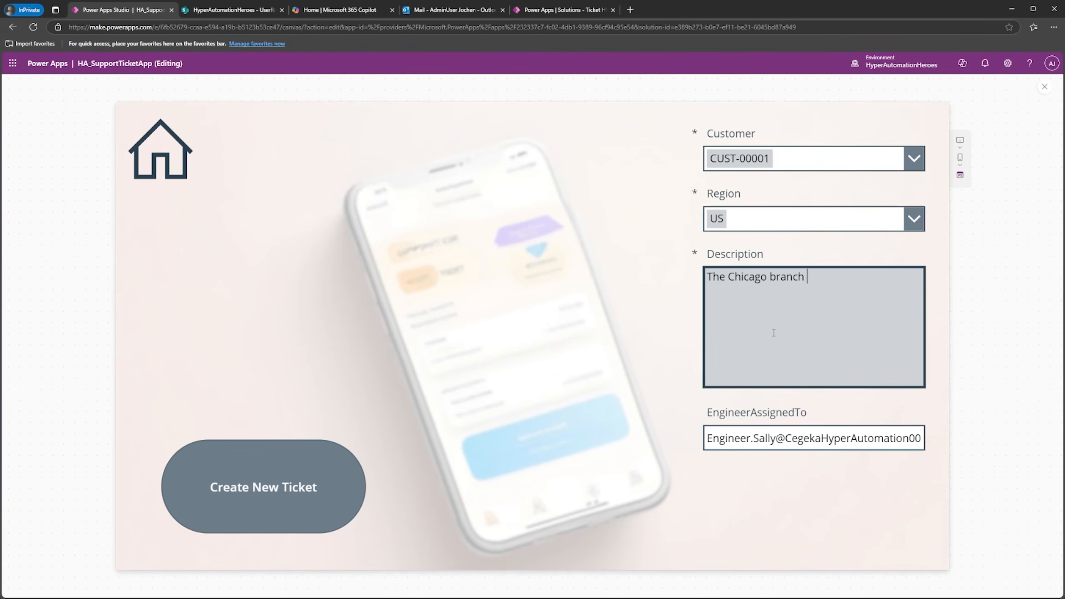
text(issues.)
click(275, 469)
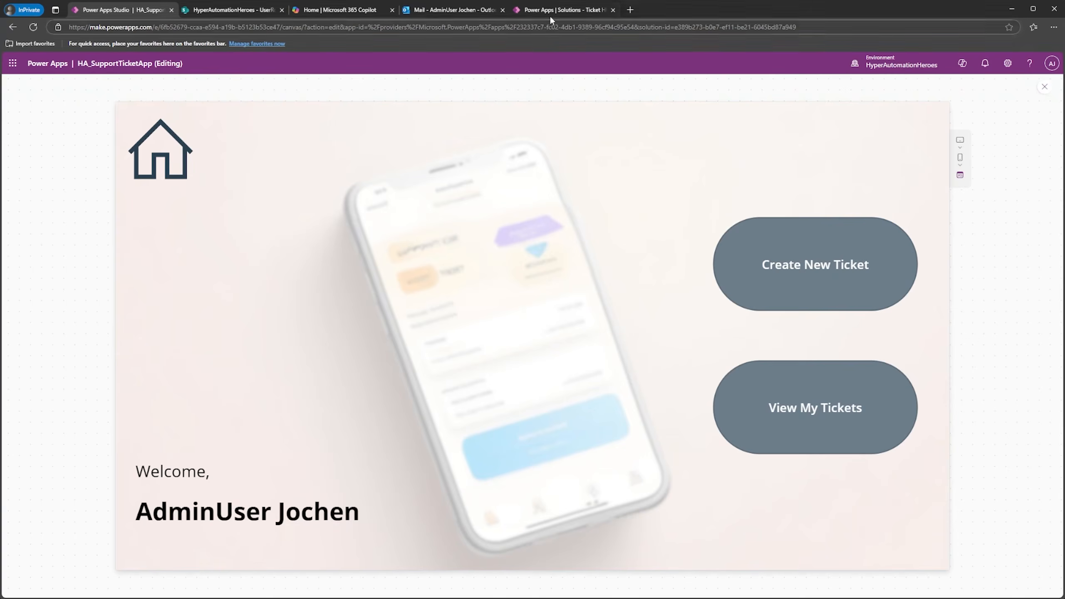
Step: Reload the HA_Ticket table to check the submitted ticket, and open the newest ticket notification among Outlook's sent items
click(560, 10)
click(35, 27)
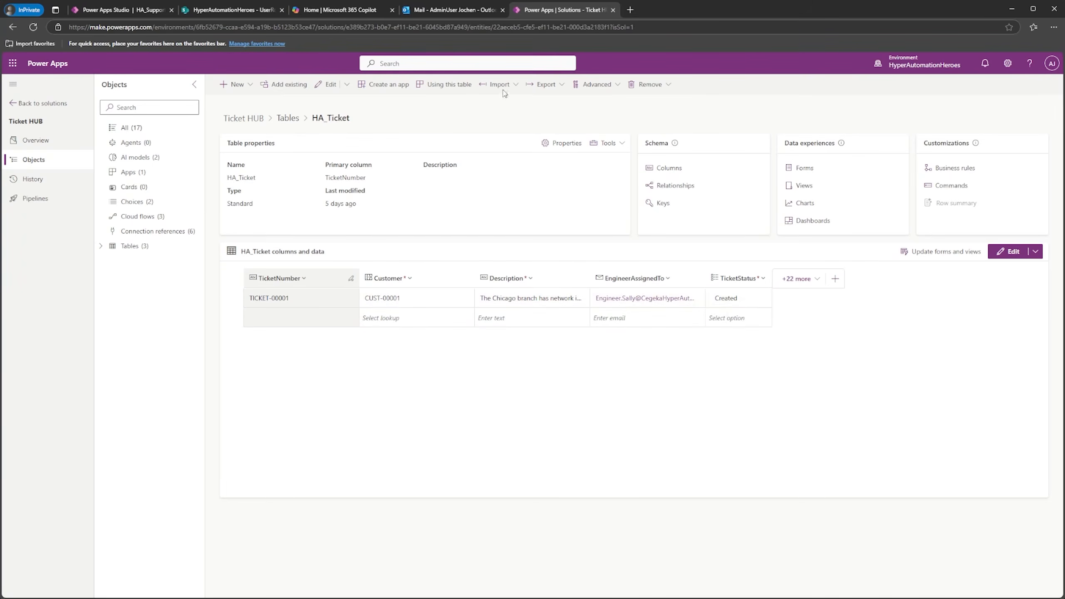
click(447, 11)
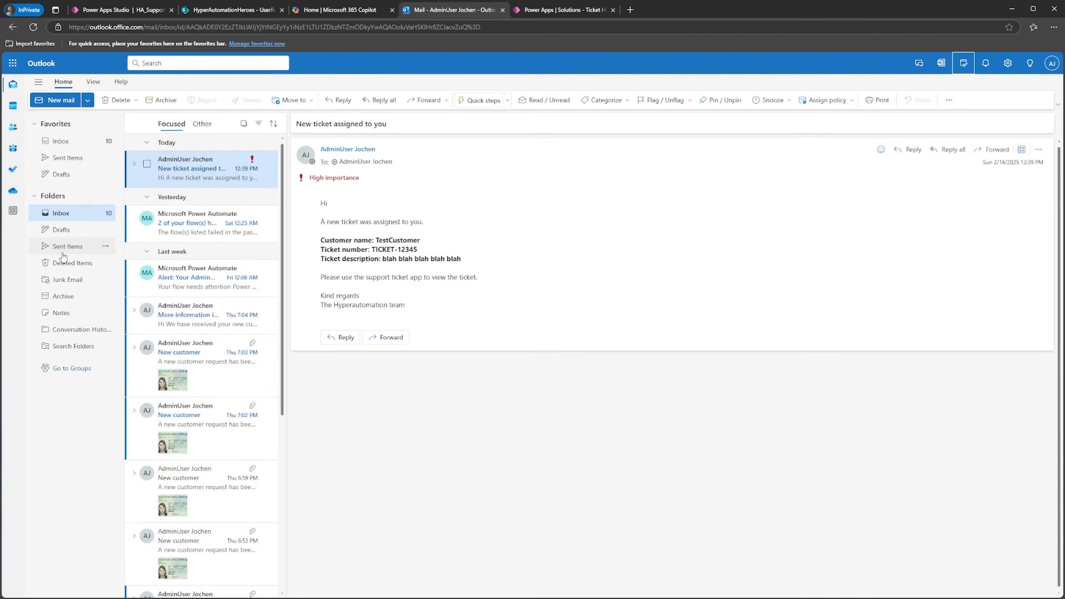
click(64, 247)
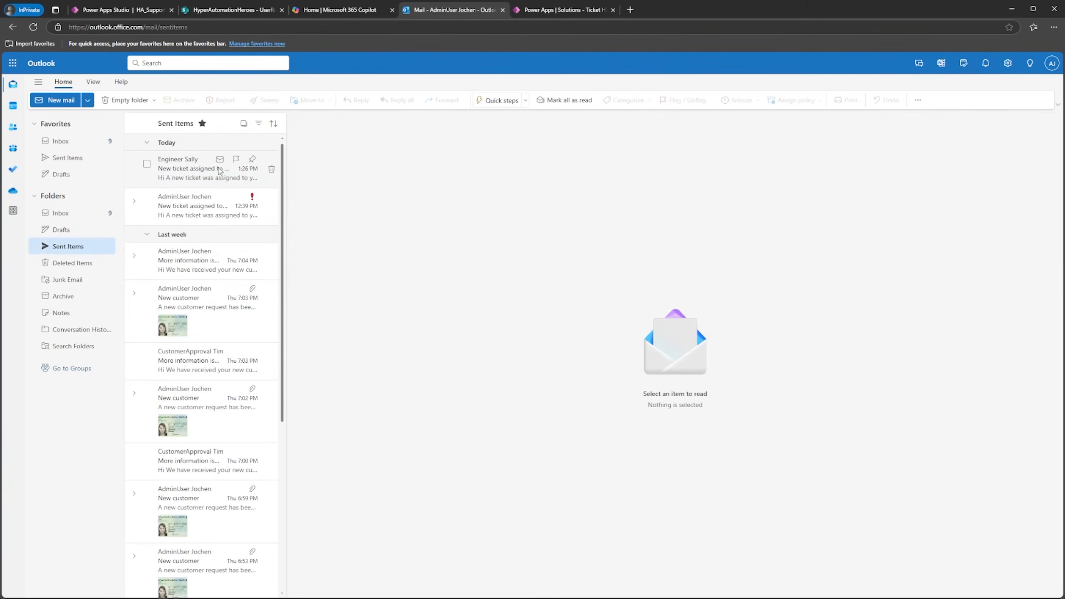
click(198, 183)
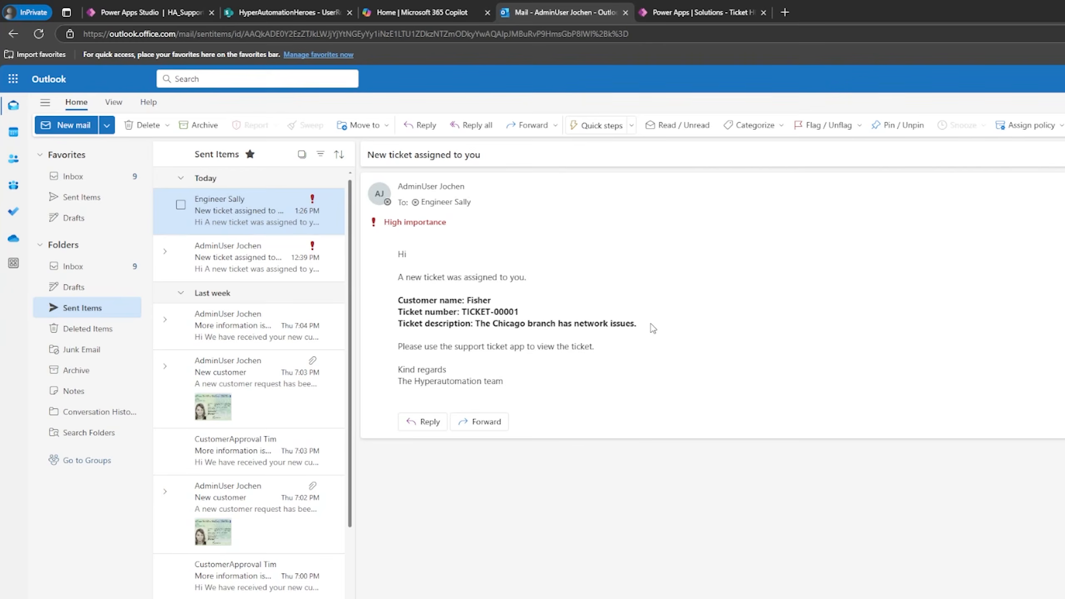
Step: Return to the Ticket HUB solution and open HA_NewTicketSendEmailFlow from its cloud flows to examine it
click(696, 12)
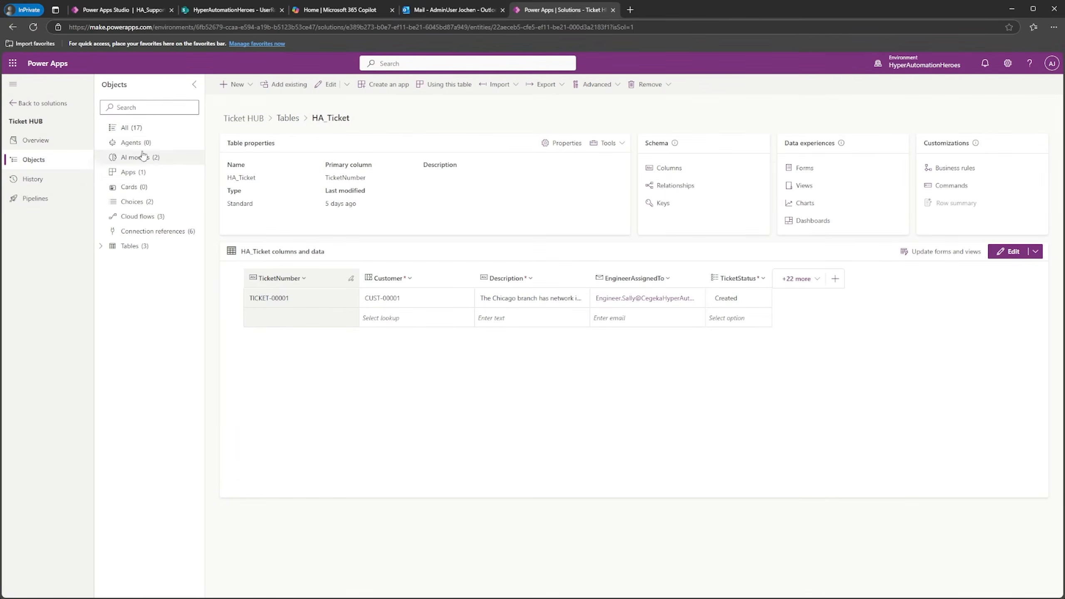
click(145, 216)
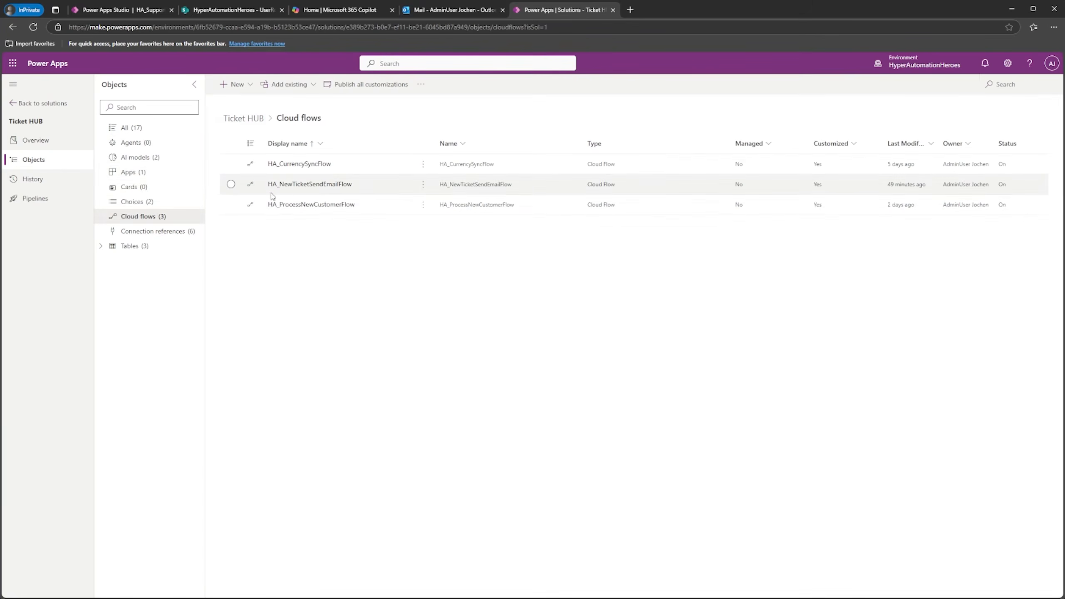
click(305, 186)
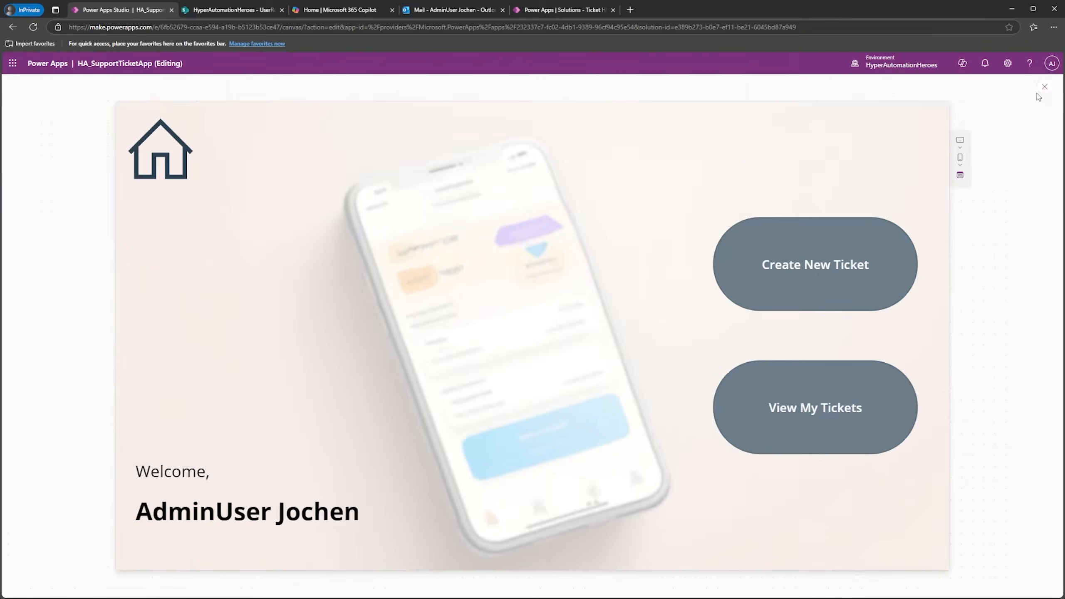
Step: Exit the app preview and add a blank vertical gallery of HA_Tickets to My Tickets Screen, about 548 by 575 below the home icon
click(1043, 96)
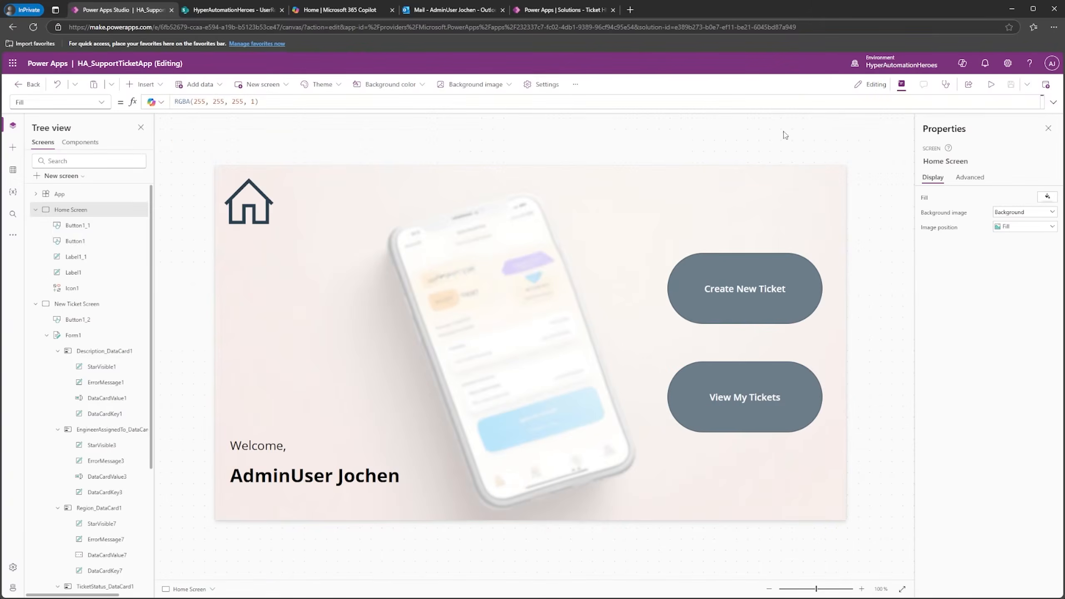
click(36, 304)
click(66, 320)
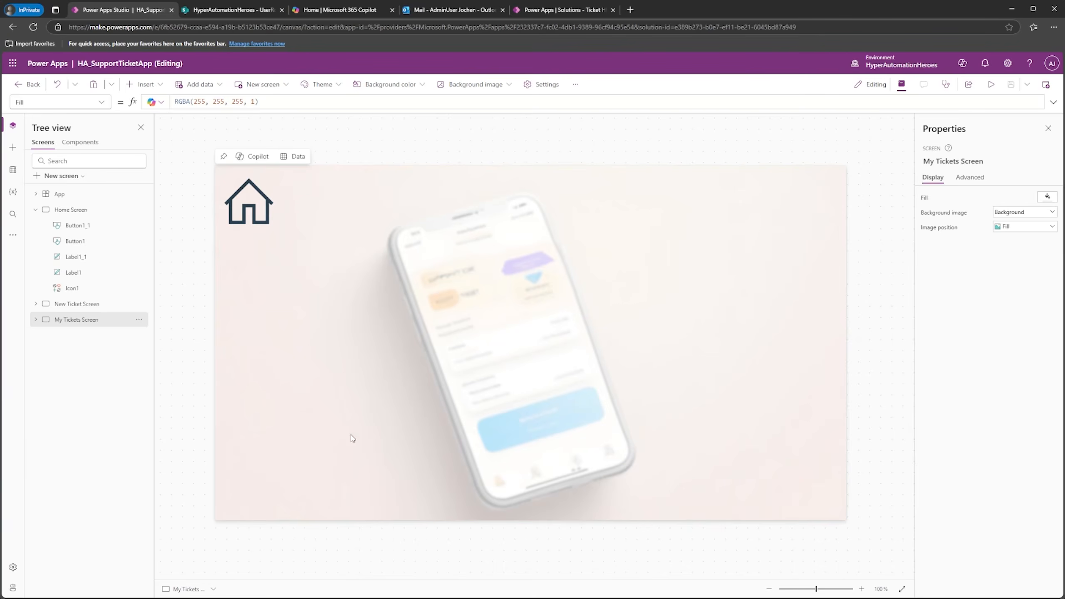
click(159, 85)
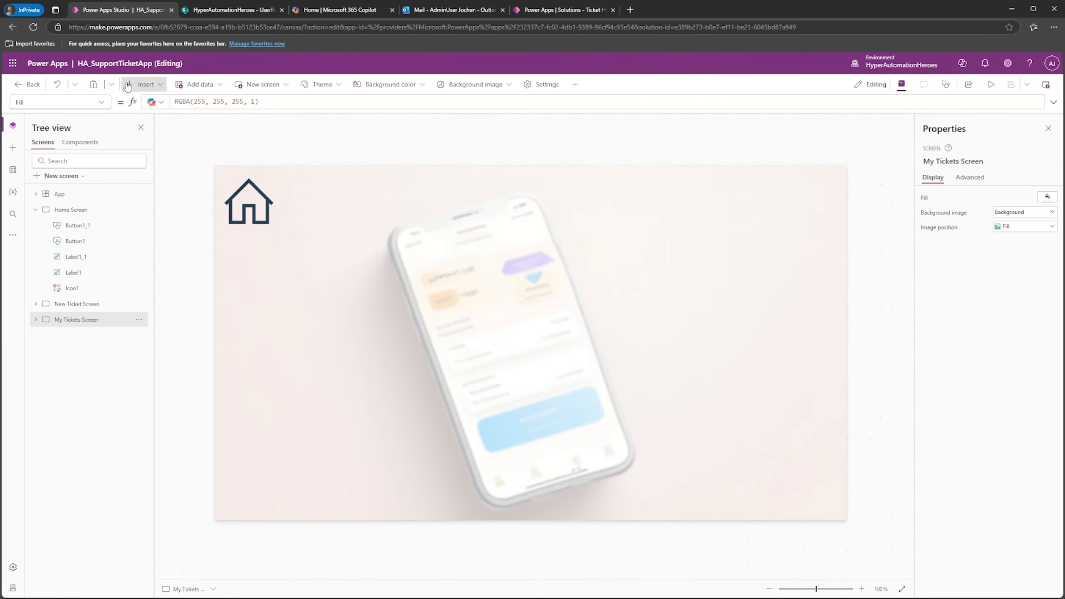
text(gallery)
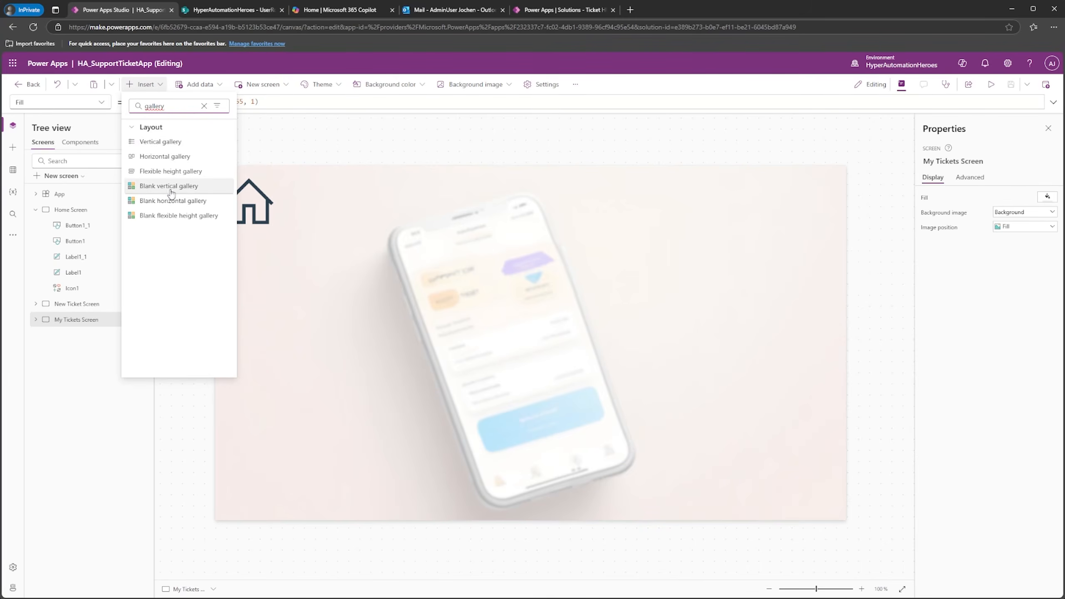
click(169, 186)
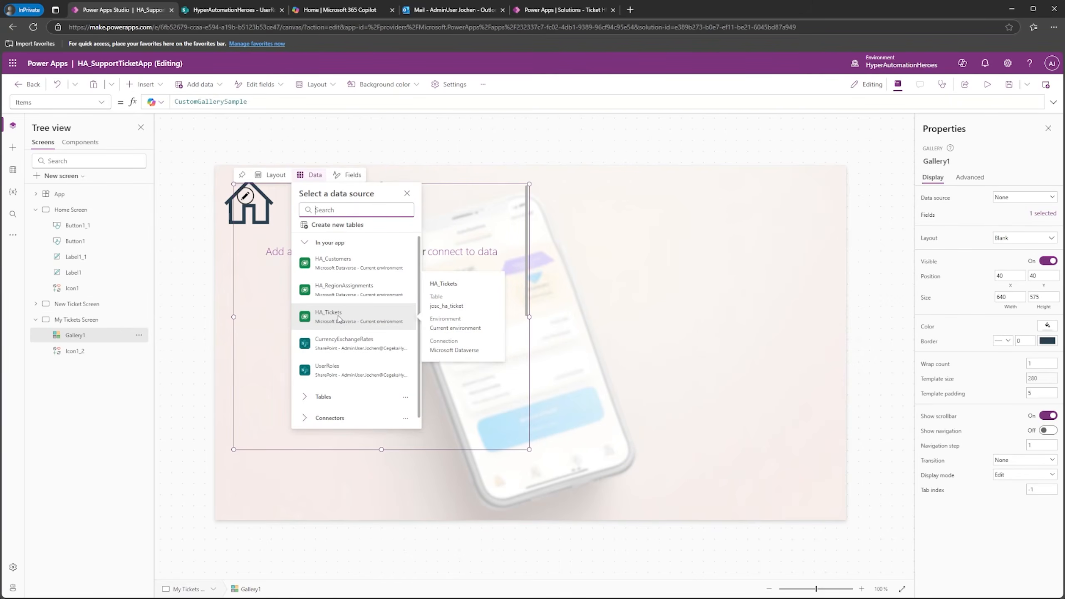
click(338, 319)
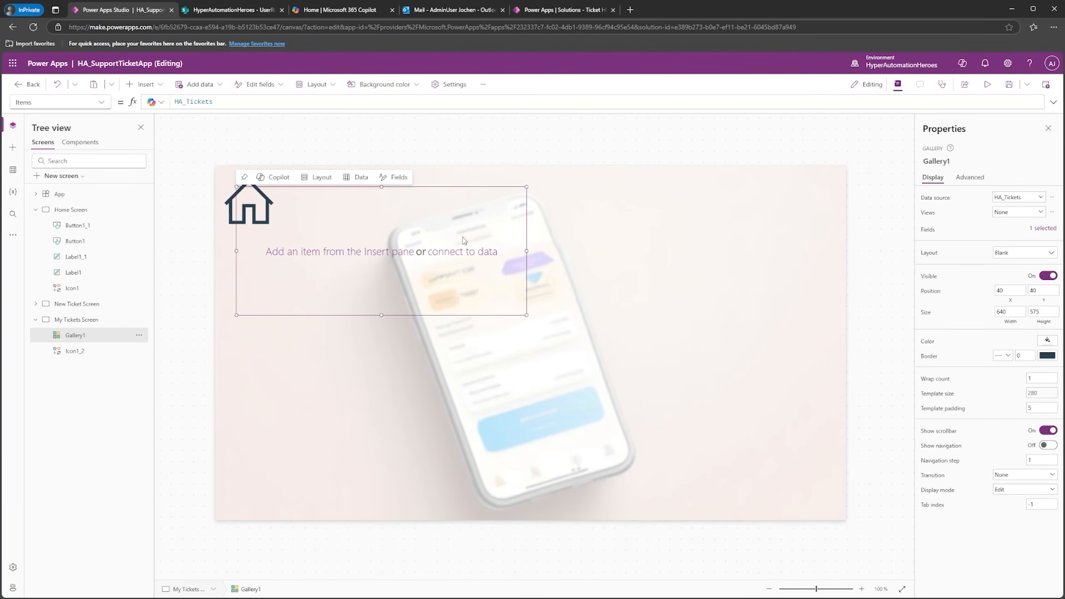
drag(530, 366, 483, 375)
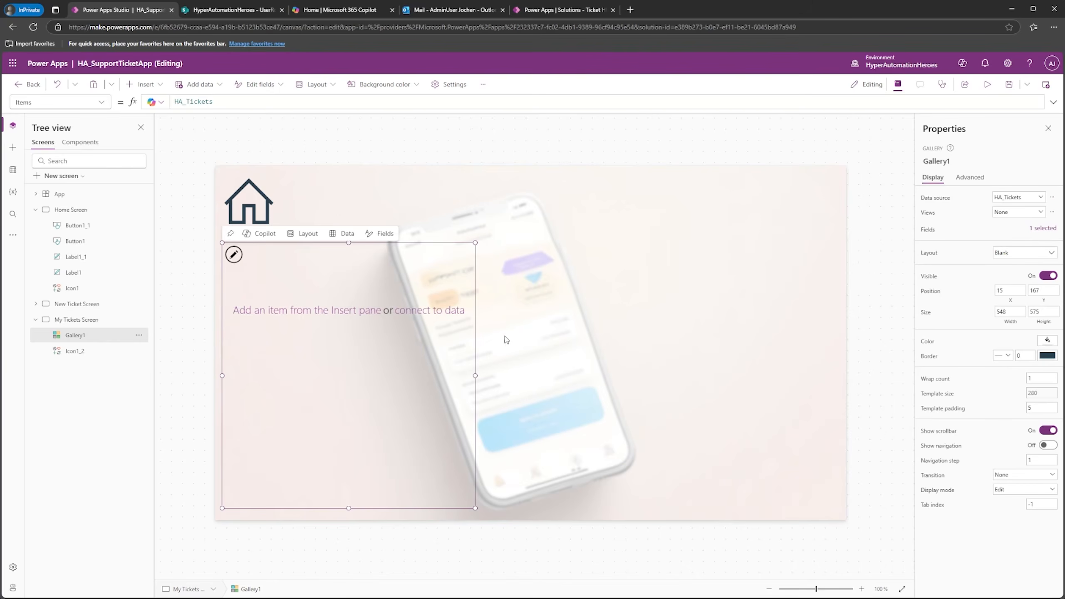
Step: Set the gallery's Items formula to Filter(HA_Tickets, EngineerAssignedTo = User().Email)
click(228, 99)
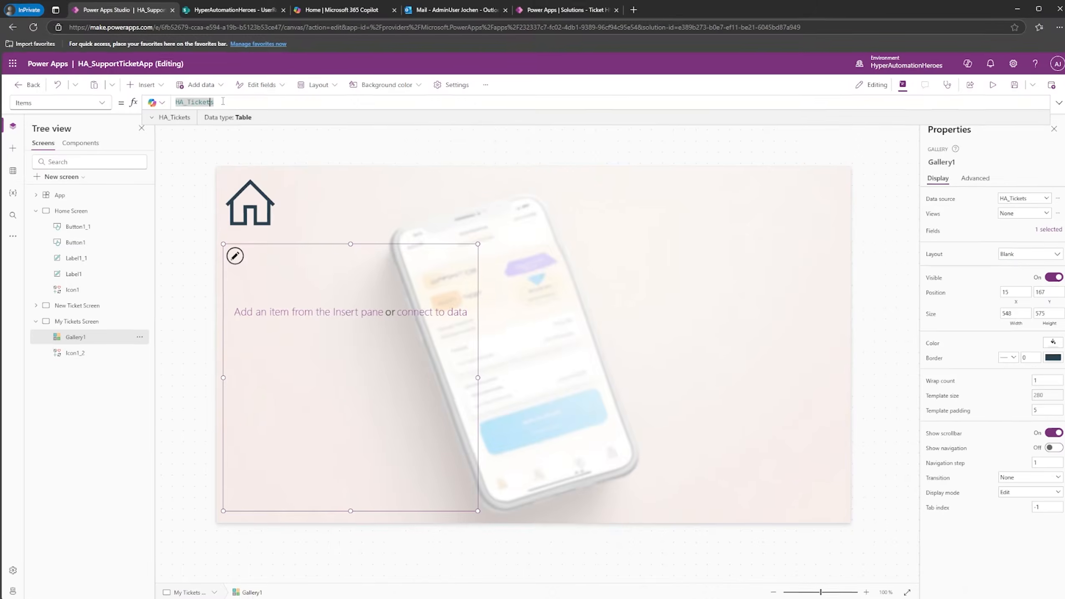
key(Home)
text(Filter()
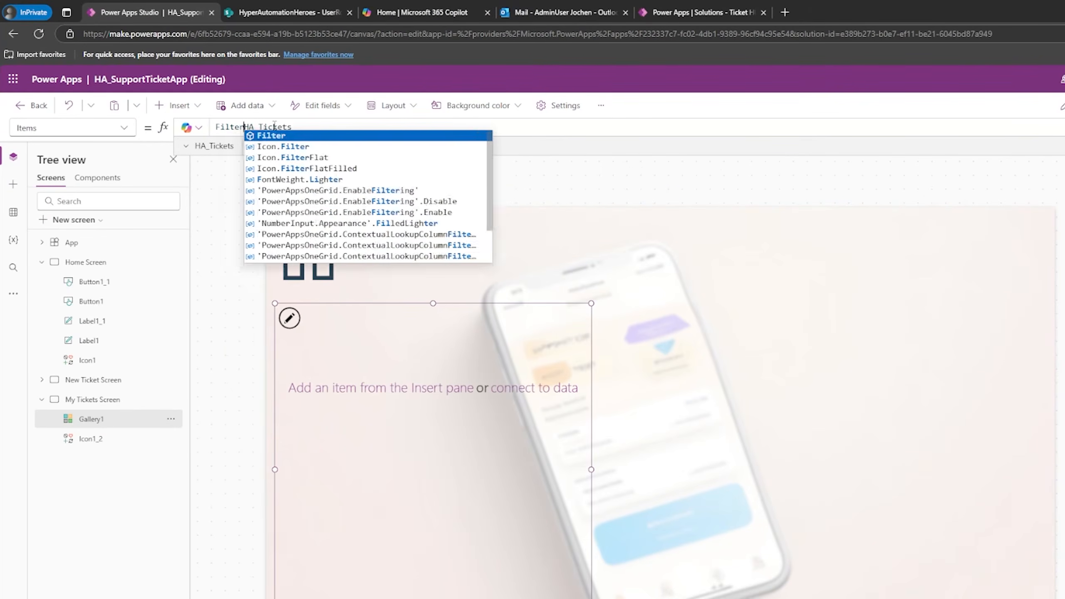
key(shift+End)
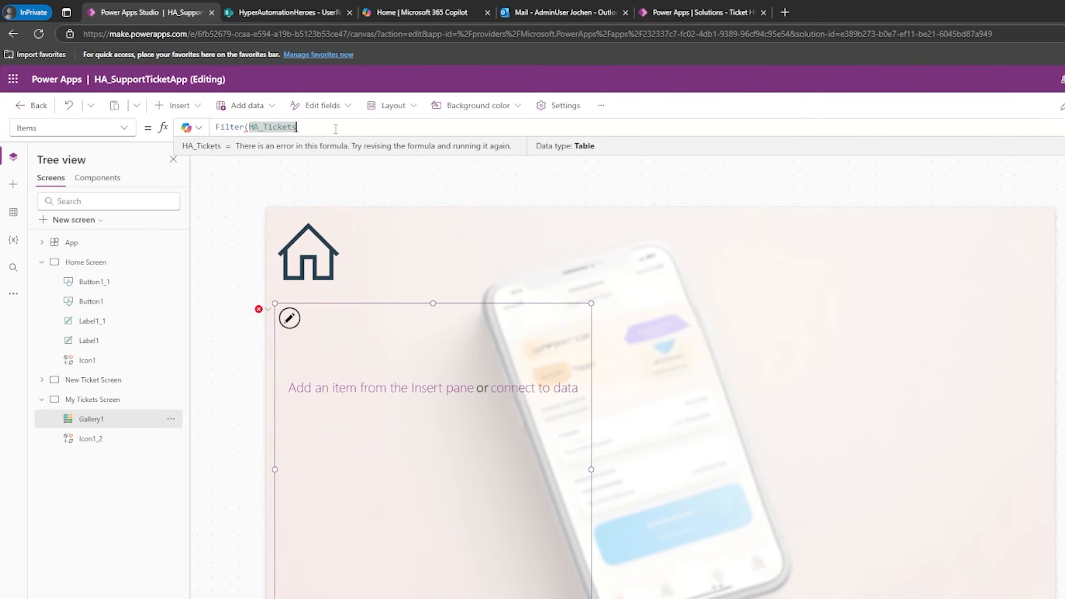
key(End)
text(, )
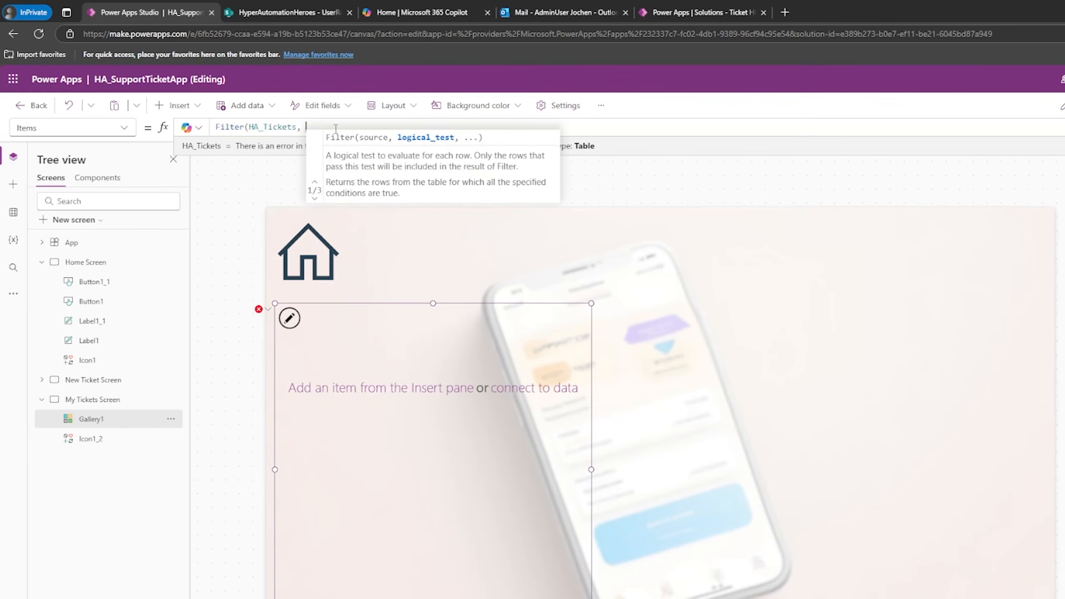
text(Eng)
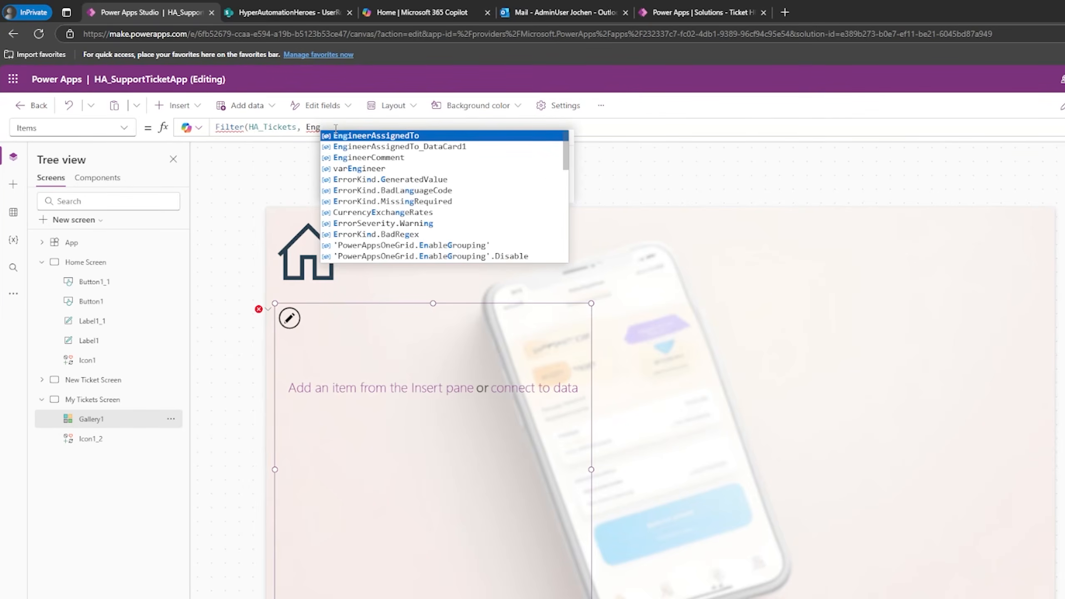
text(ineerAssignedTo = )
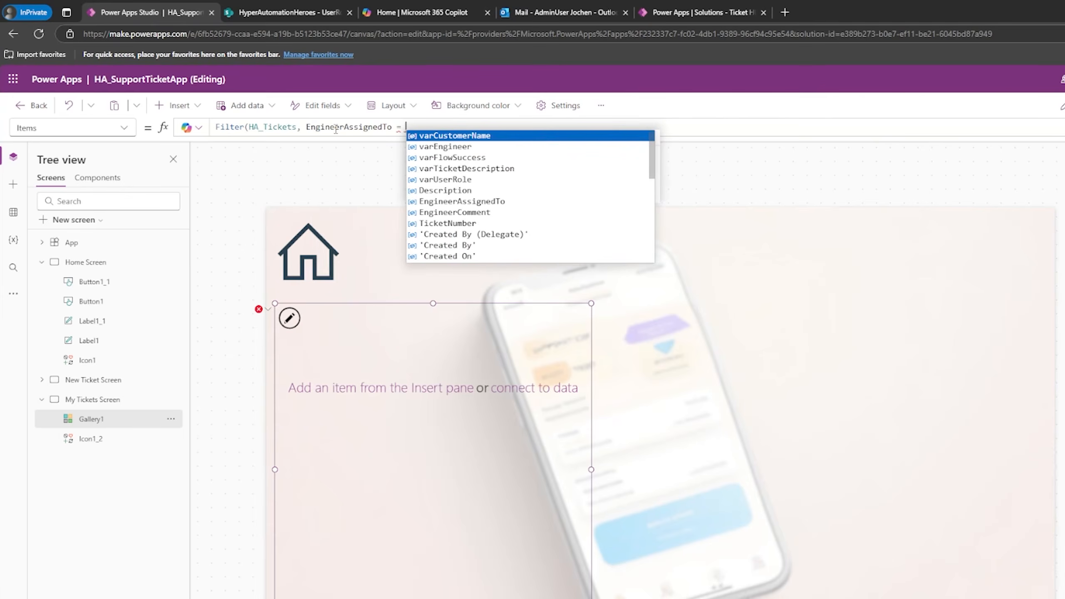
text(User().E)
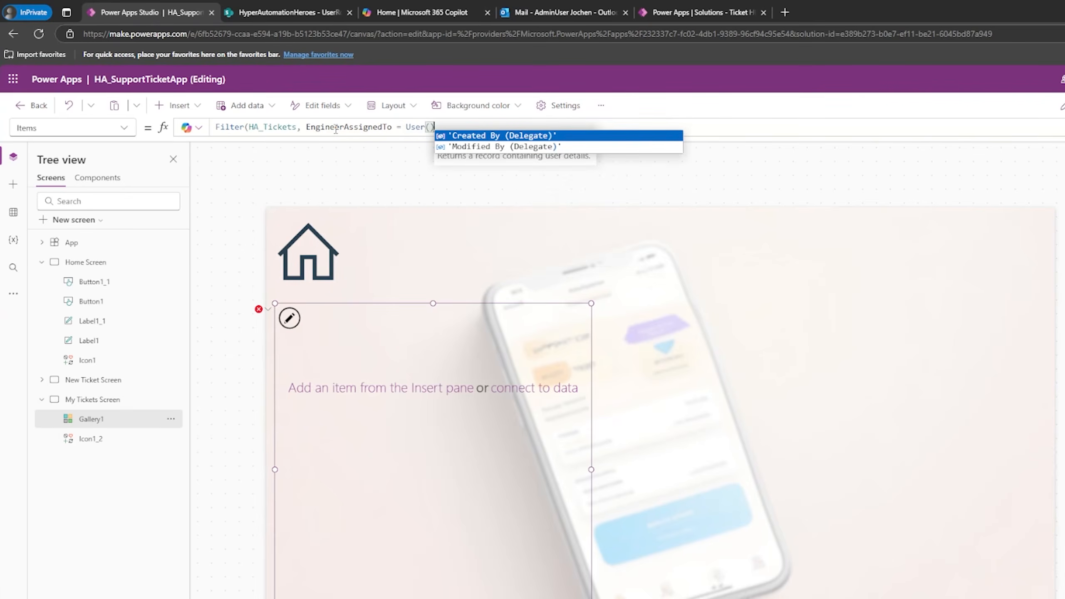
text(mail))
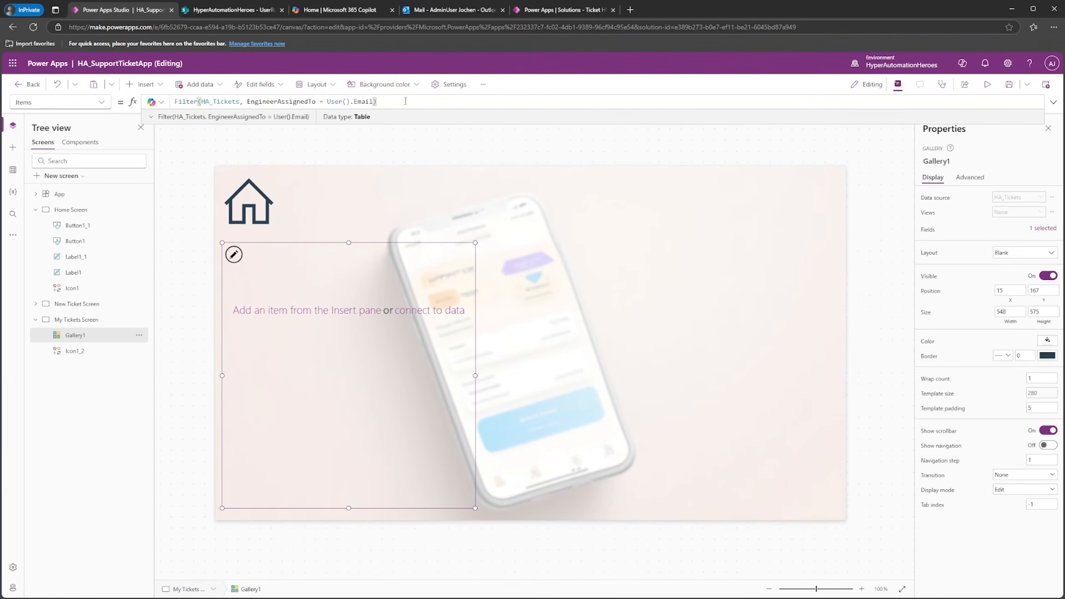
Step: Open the HA_Ticket table in the Ticket HUB solution, widen EngineerAssignedTo, and reassign the ticket to the admin user's e-mail
click(547, 11)
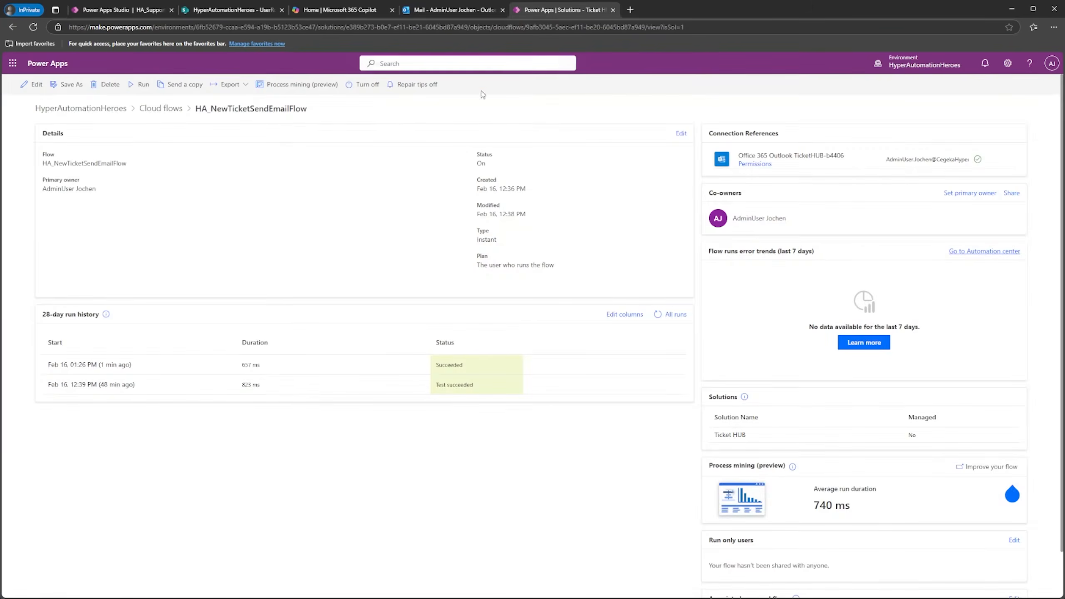
click(154, 110)
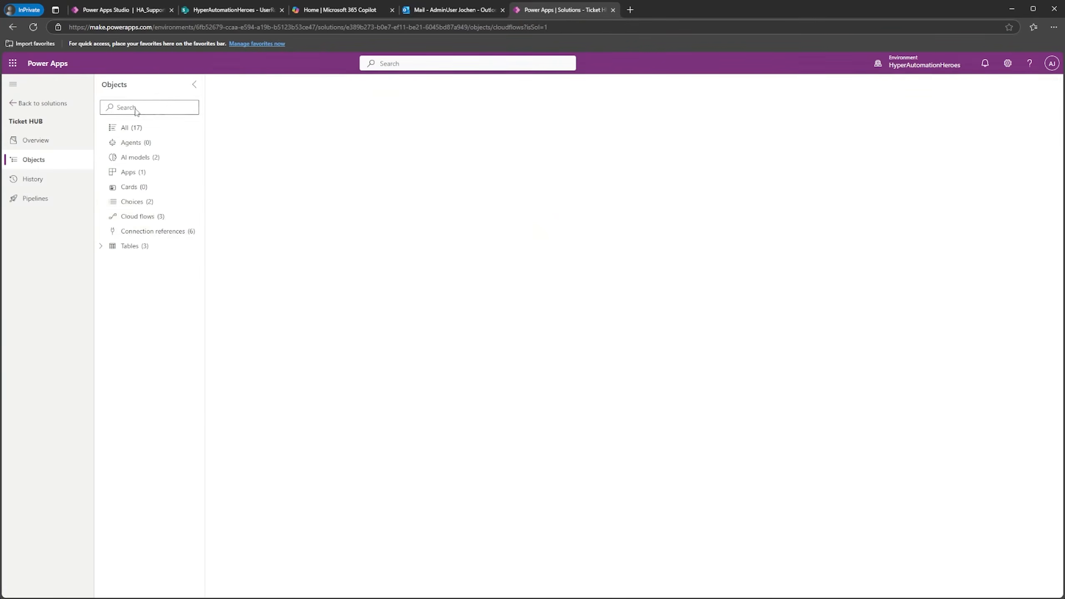
click(134, 251)
click(265, 204)
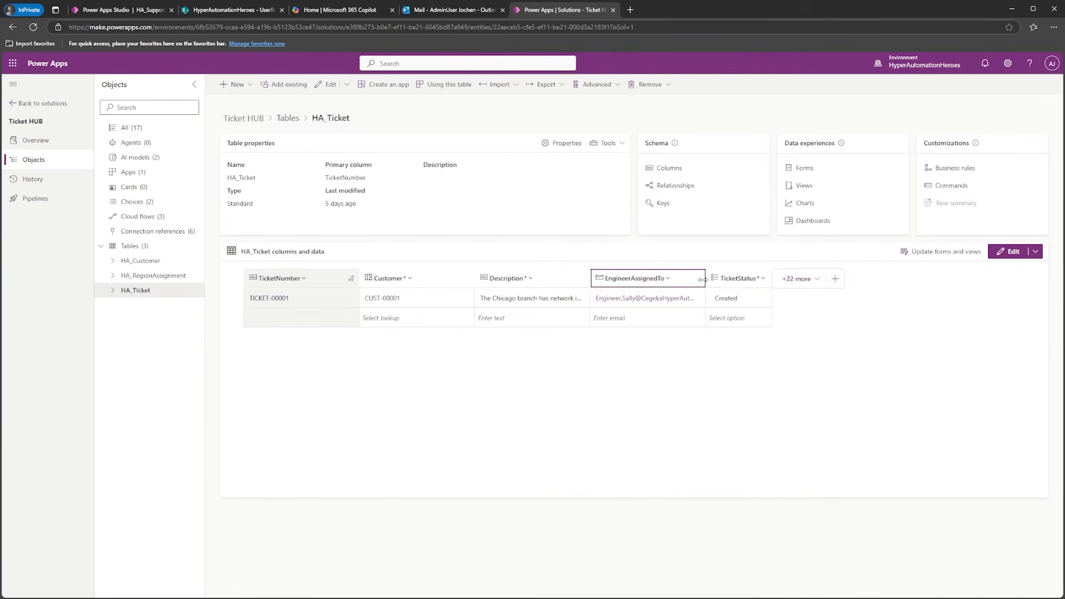
drag(705, 280, 829, 279)
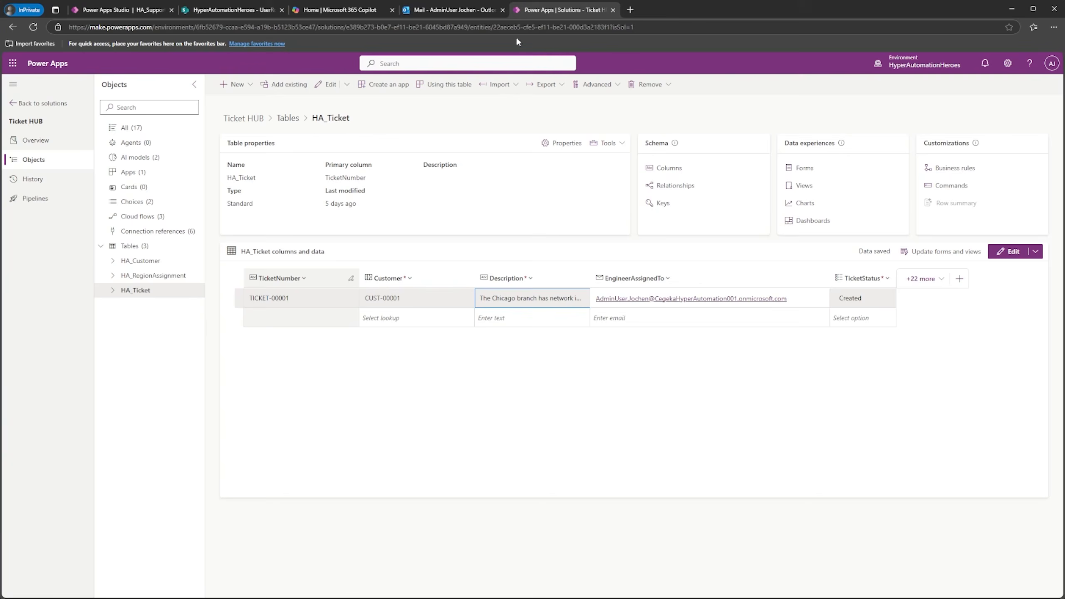
Step: Return to the support ticket app and insert a text label in the gallery template, widened to about 471 by 59
click(115, 12)
click(297, 318)
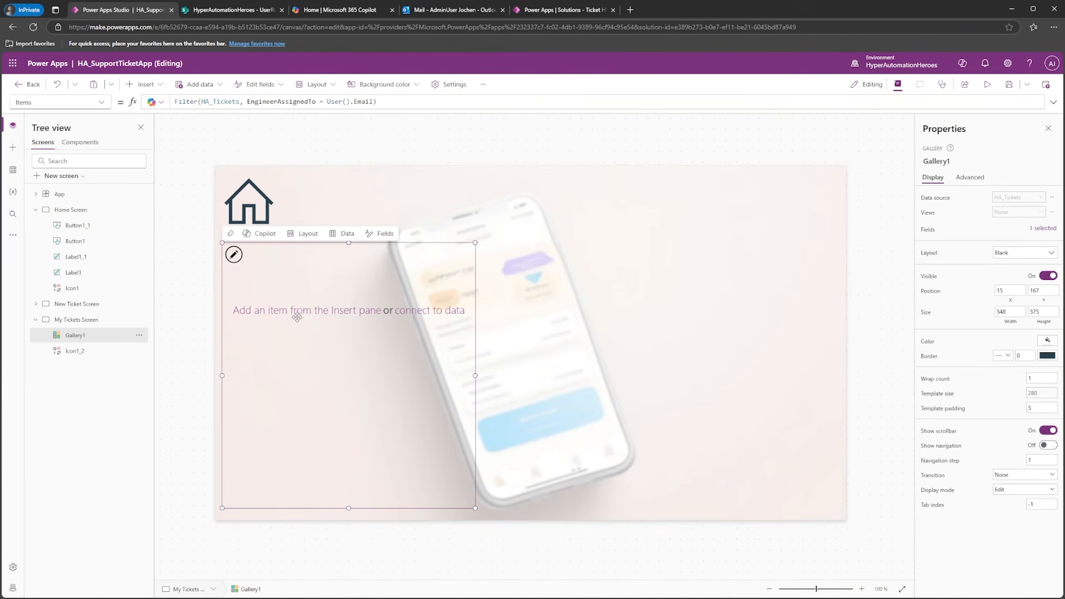
click(234, 254)
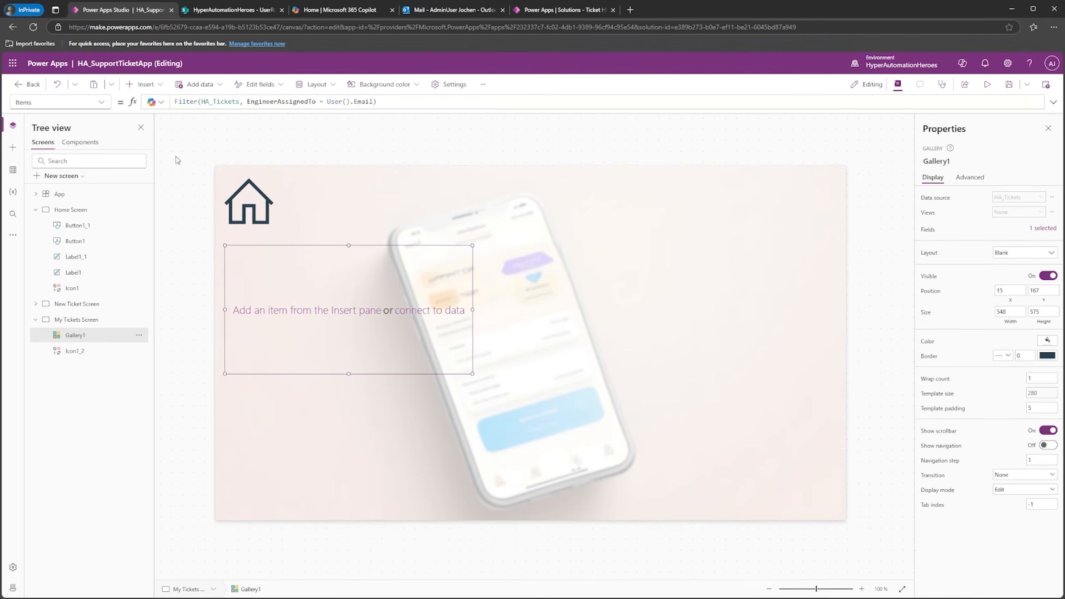
click(142, 84)
click(163, 143)
drag(312, 282, 454, 292)
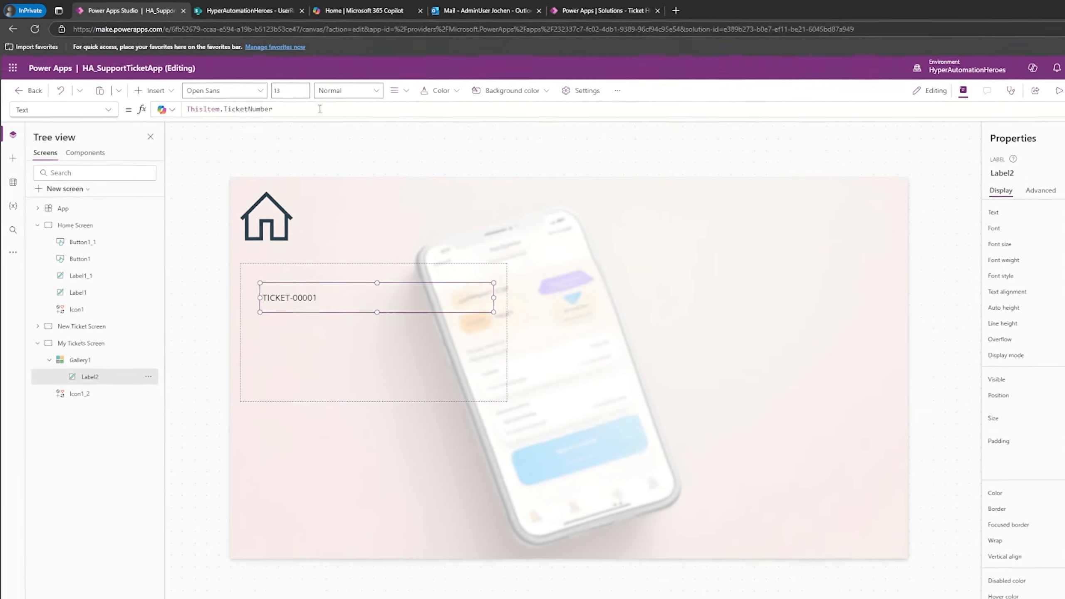
Step: Set the gallery label's Text formula to ThisItem.TicketNumber & " - " & ThisItem.Customer.LastName
click(319, 109)
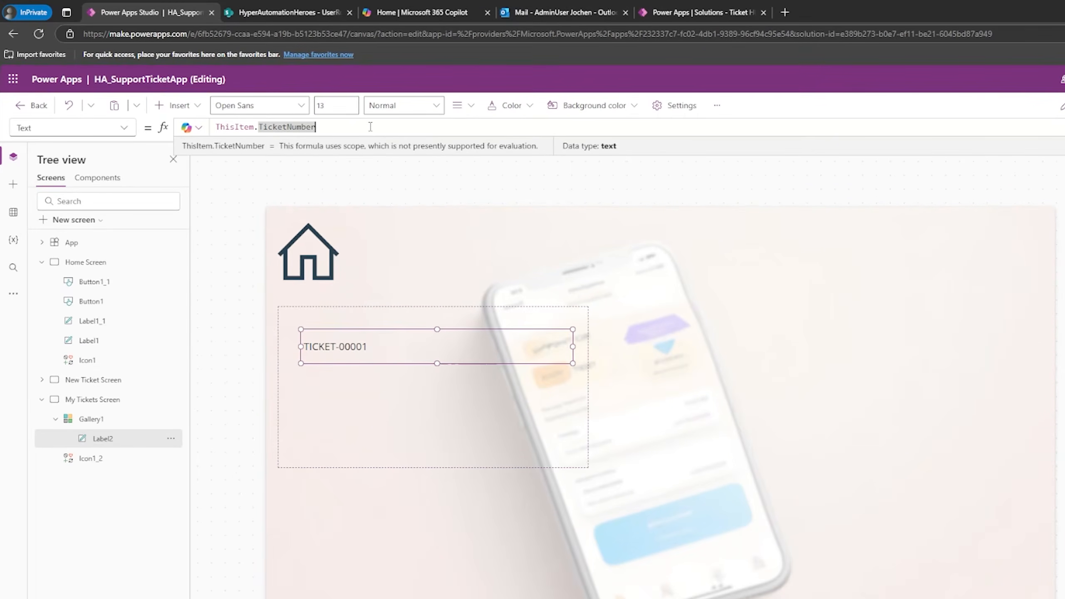
text(& )
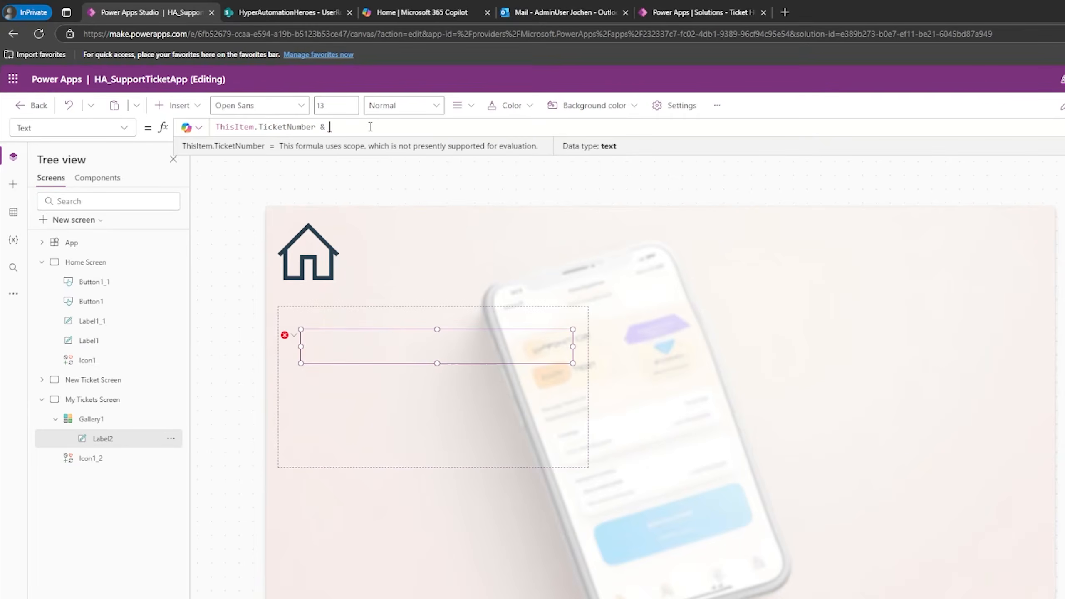
text(" - " & )
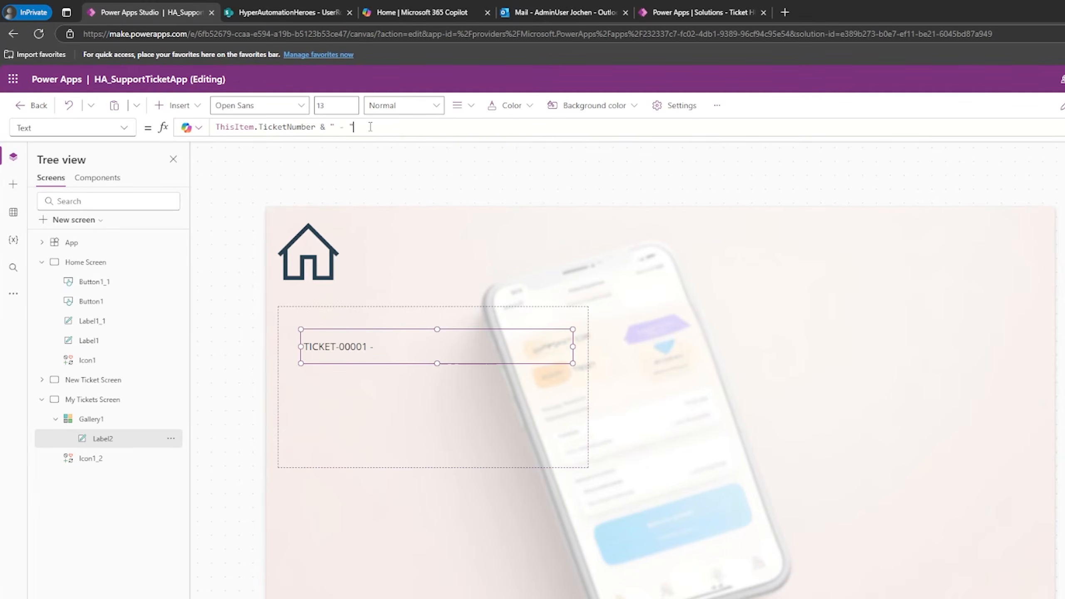
text(ThisItem.)
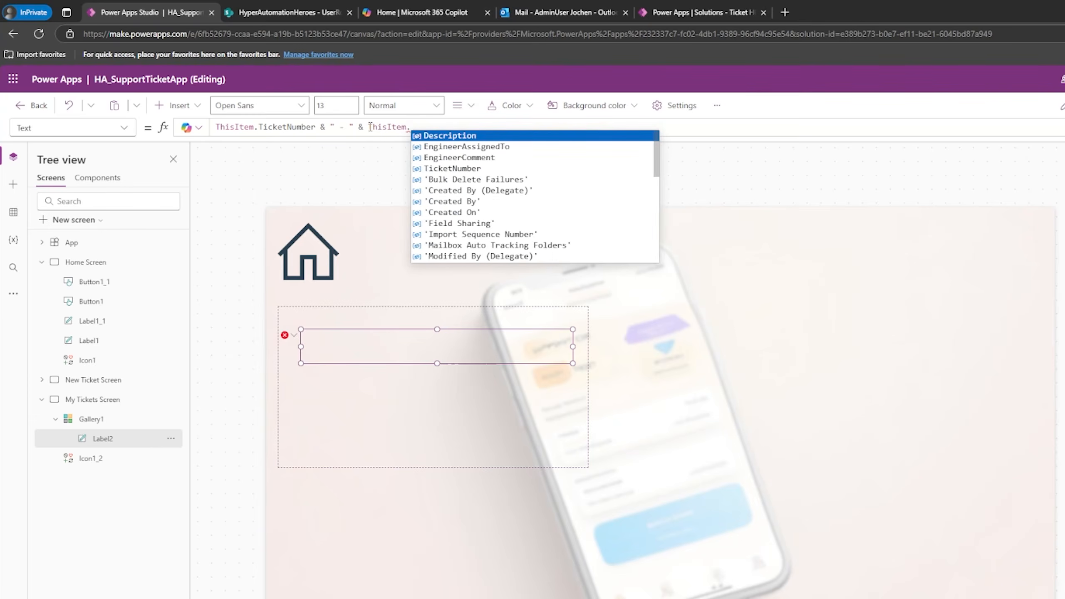
text(Customer.)
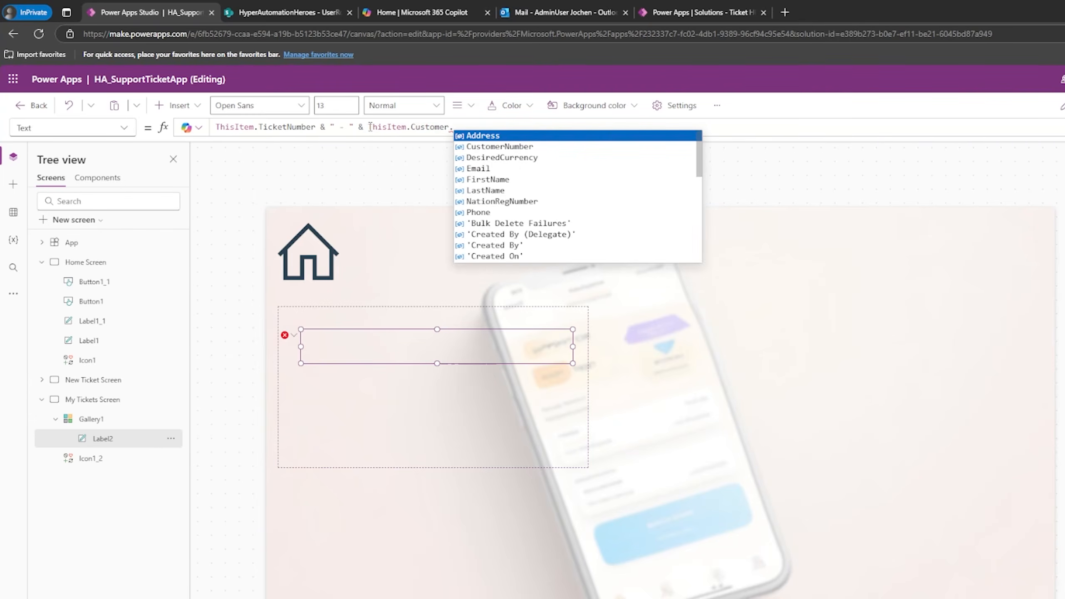
key(Down)
key(Down)
key(Down)
key(Down)
key(Tab)
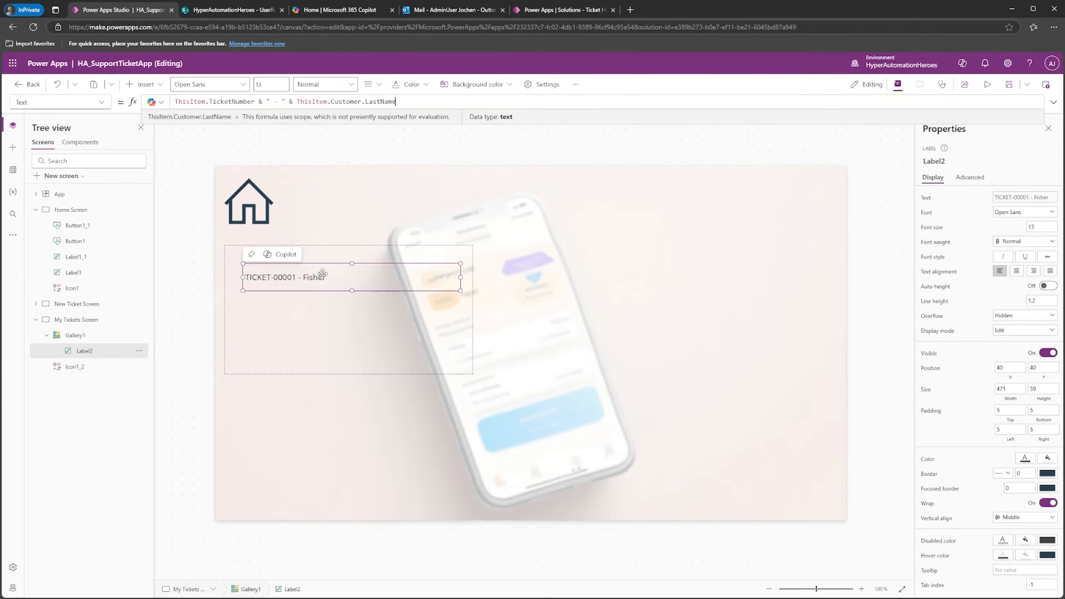
Step: Shorten the gallery template to just fit the label, and place the label at X 30, Y 20 with a width of about 477
drag(330, 280, 335, 272)
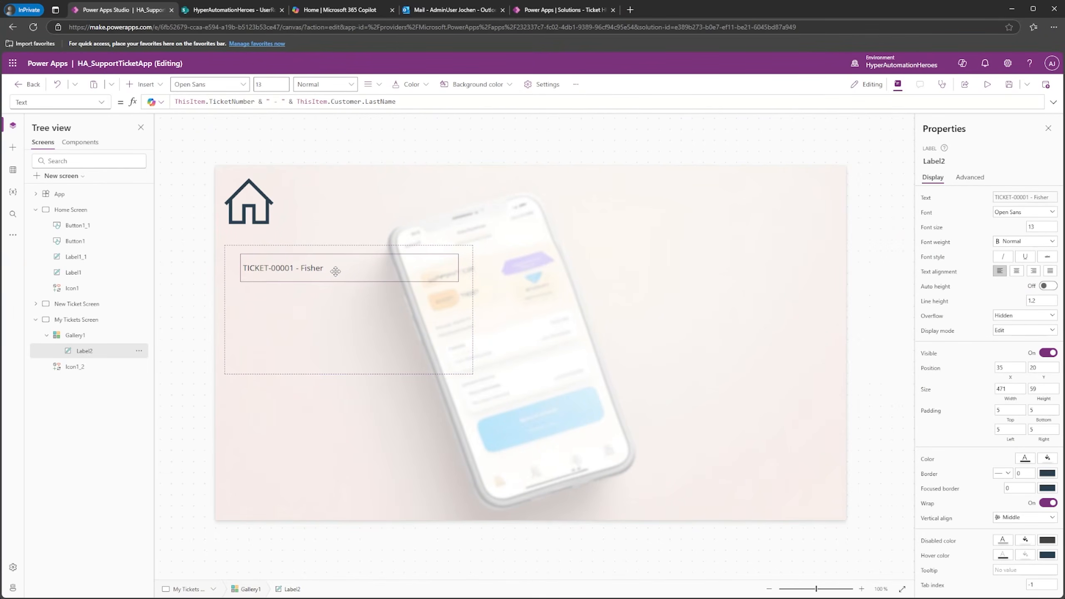
click(336, 334)
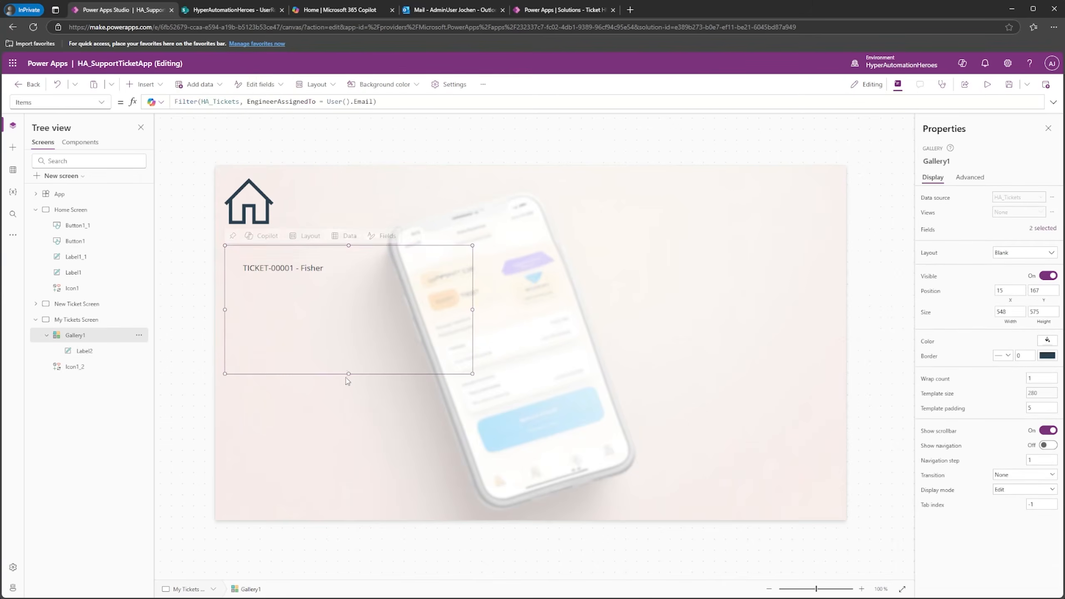
drag(347, 373, 376, 287)
click(338, 268)
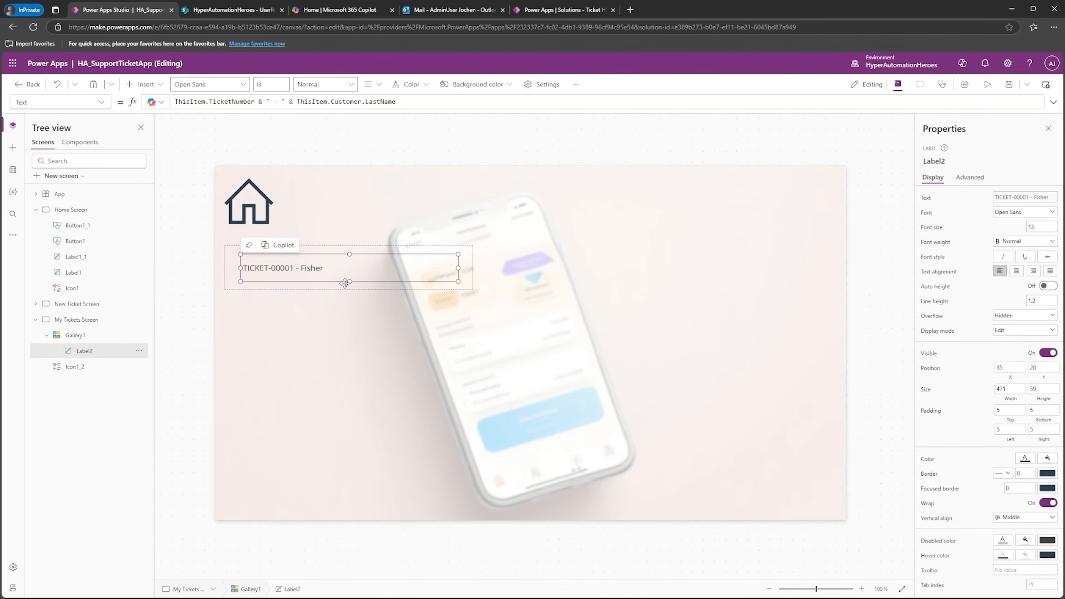
drag(241, 268, 237, 267)
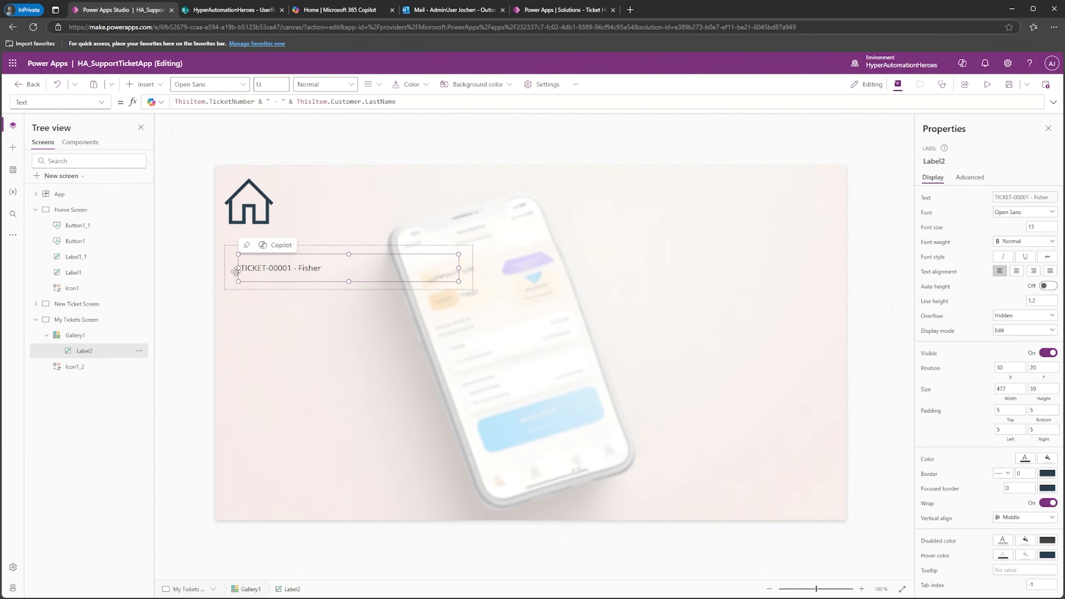
Step: Insert a rectangle shape in the gallery template and shrink it to a narrow bar about 15 by 61
click(146, 84)
text(ret)
key(BackSpace)
text(ct)
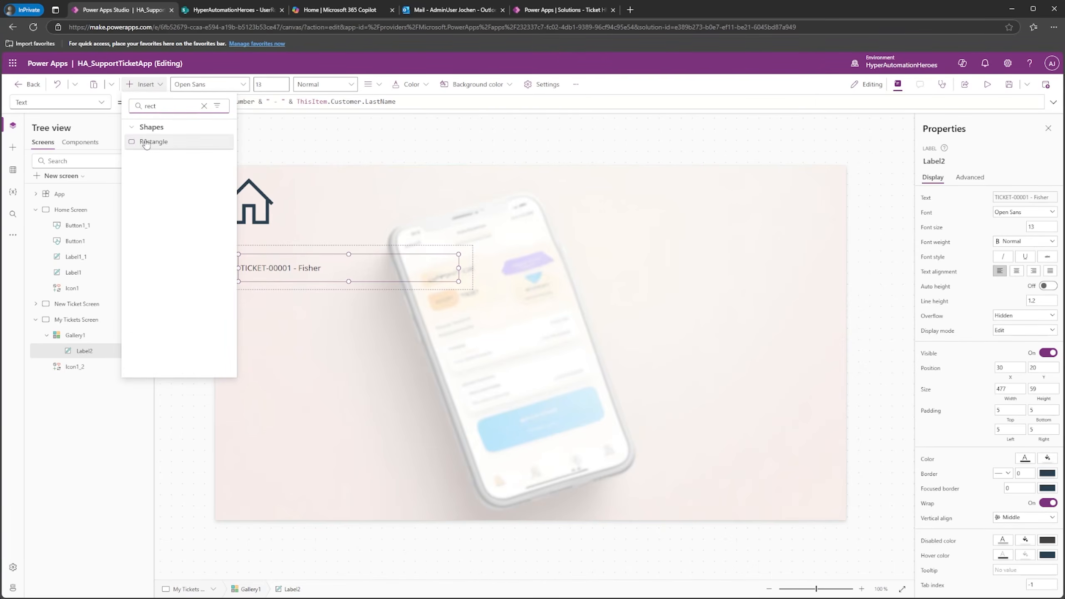
click(146, 140)
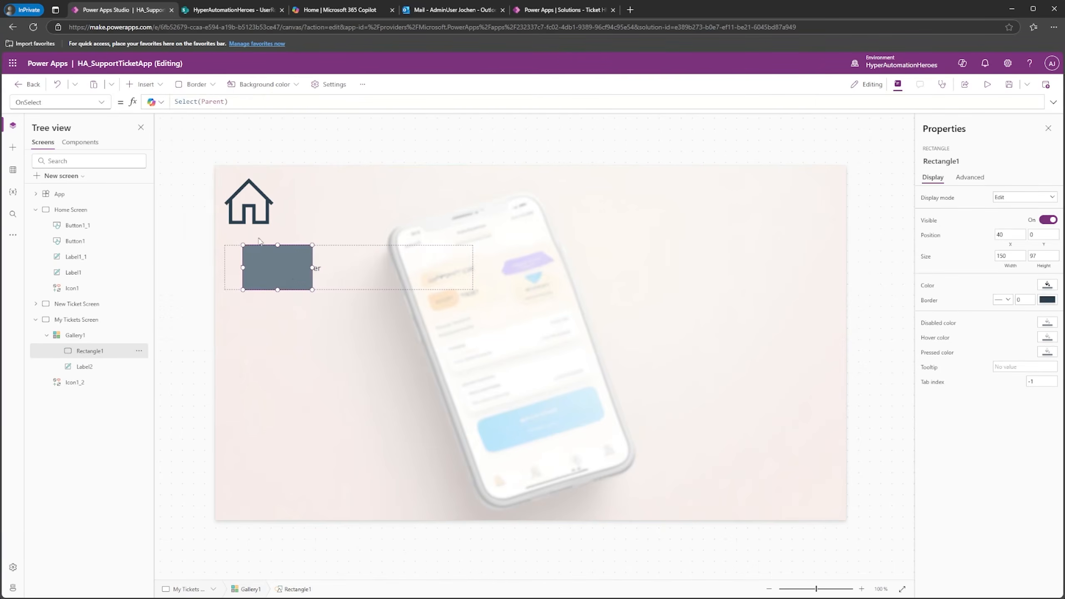
drag(307, 266, 250, 273)
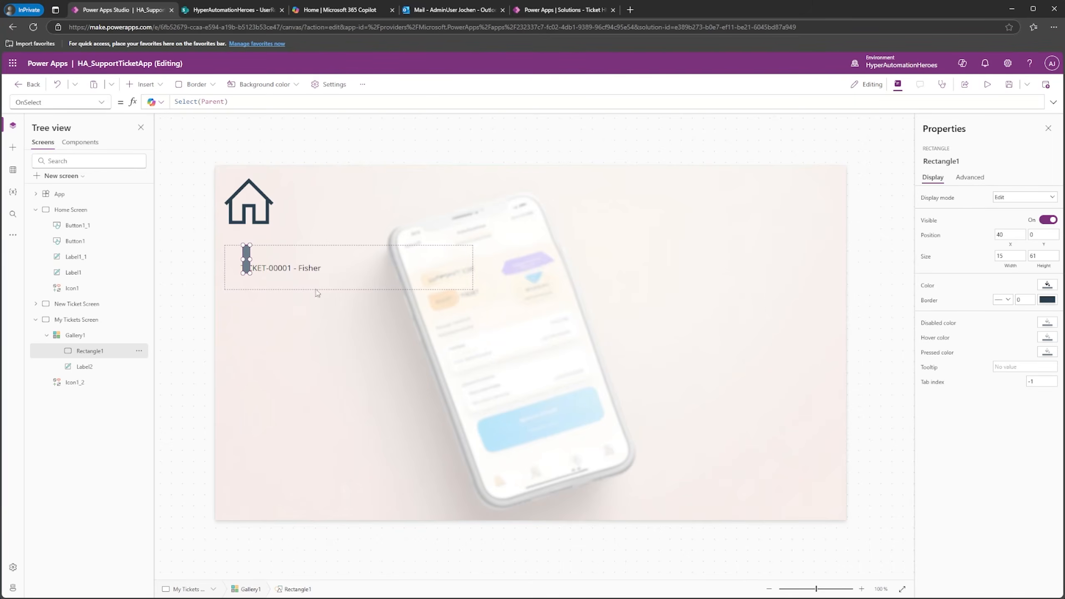
Step: Move the bar just left of the ticket label at X 15, vertically aligned with the label
key(Left)
key(Left)
key(Left)
key(Left)
key(Left)
key(Left)
key(Left)
key(Left)
key(Left)
key(Left)
key(Left)
key(Left)
key(Left)
key(Left)
key(Left)
key(Left)
key(Left)
key(Left)
key(Left)
key(Left)
key(Down)
key(Down)
key(Down)
key(Down)
key(Down)
key(Down)
key(Down)
key(Down)
key(Down)
key(Down)
key(Down)
key(Down)
key(Down)
key(Down)
key(Down)
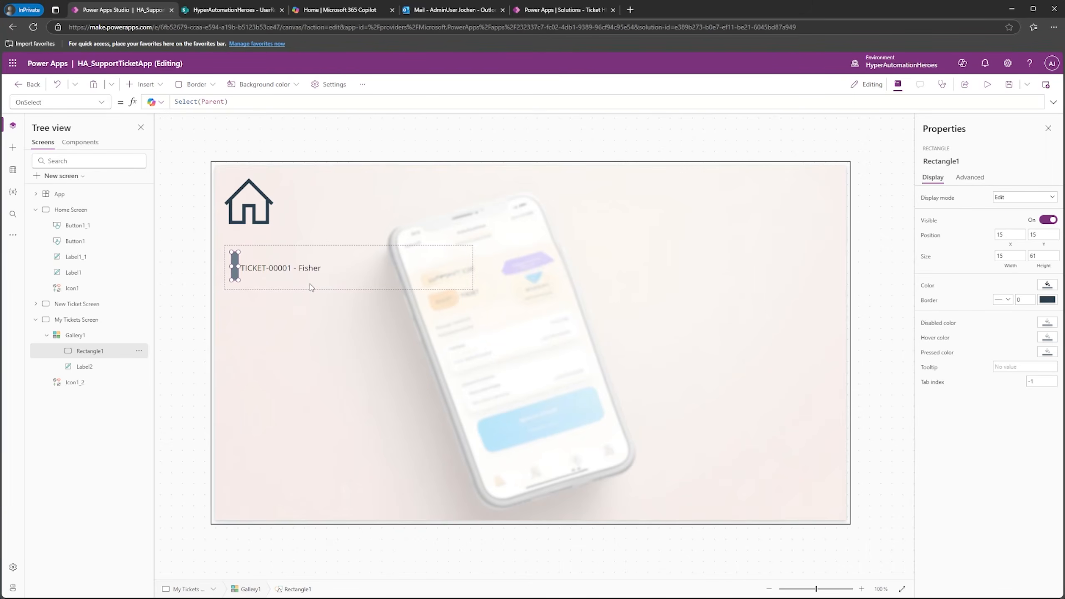
key(Down)
key(Down)
key(Down)
key(Down)
key(Down)
Step: Set the bar's Fill to a Switch on ThisItem.TicketStatus: HA_TicketStatus.Created Color.Red, HA_TicketStatus.Completed Color.Green, default Color.Yellow, and check the status in the HA_Ticket table
click(103, 104)
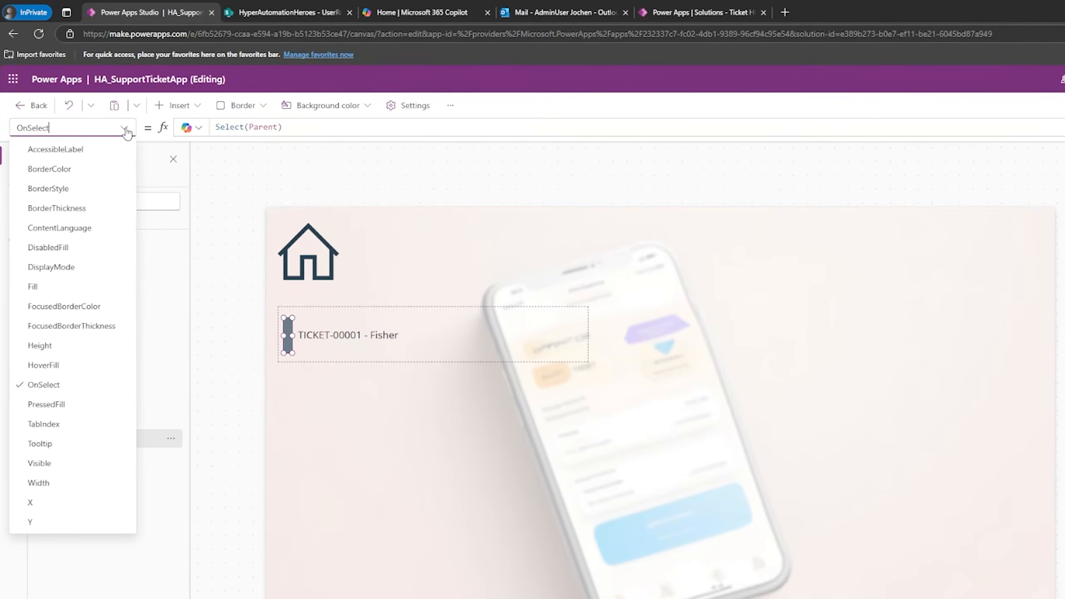
click(44, 287)
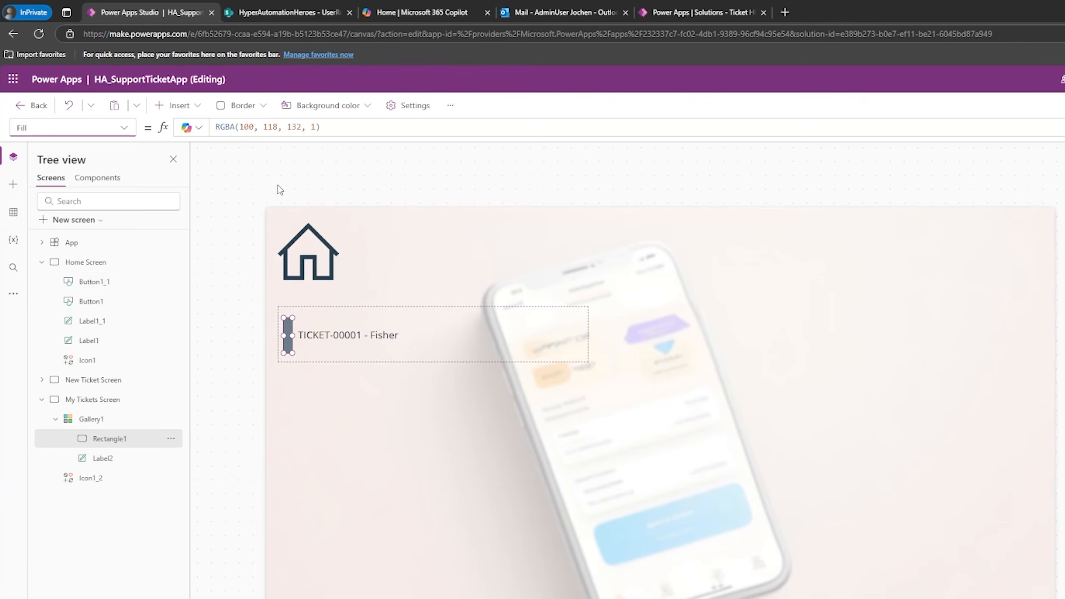
drag(333, 137, 321, 215)
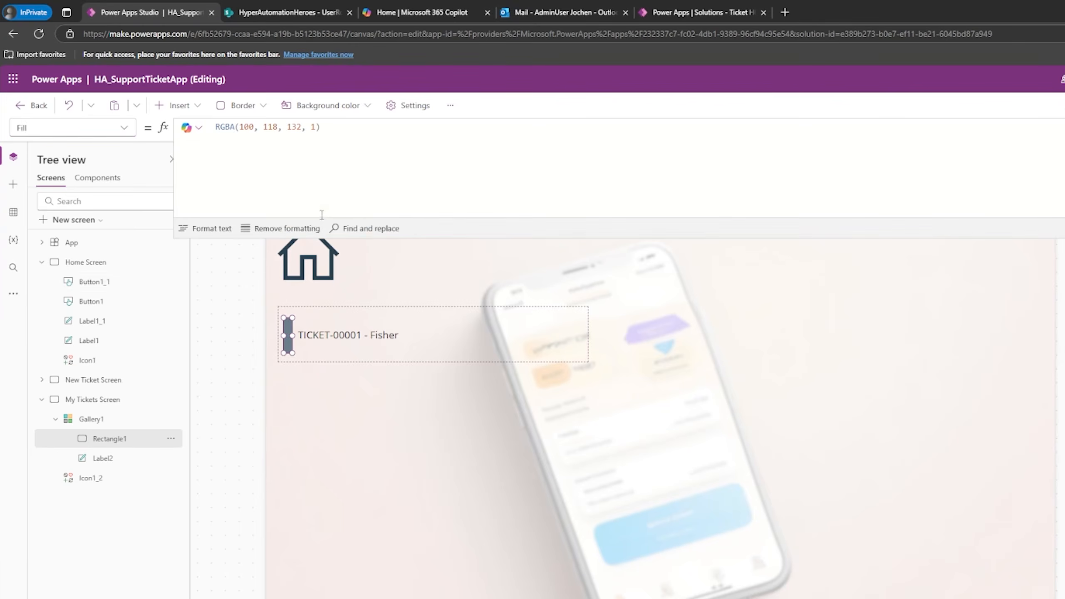
triple_click(360, 124)
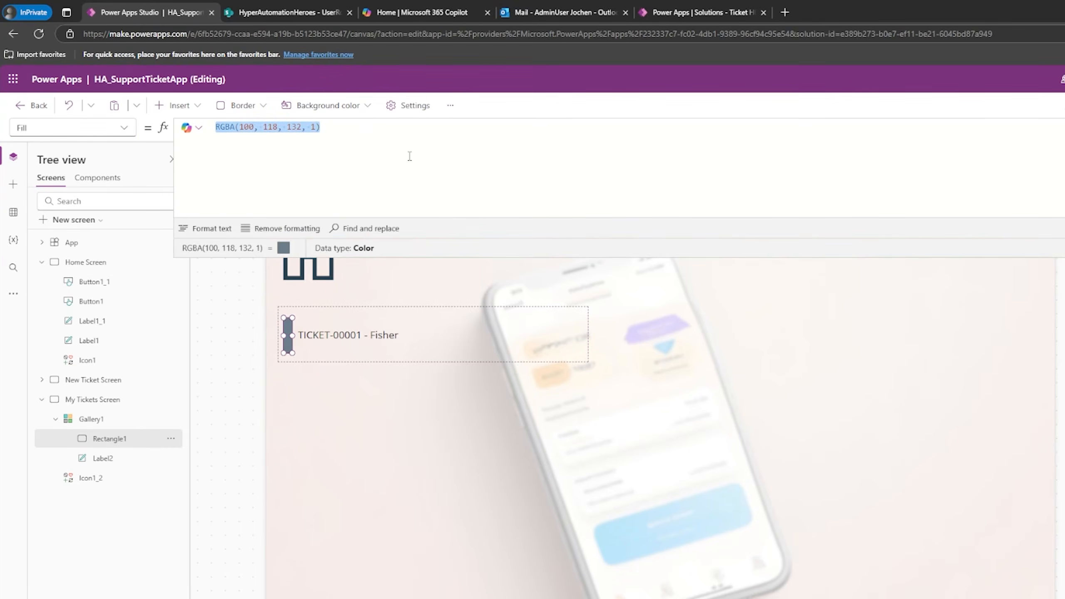
text(Swtich)
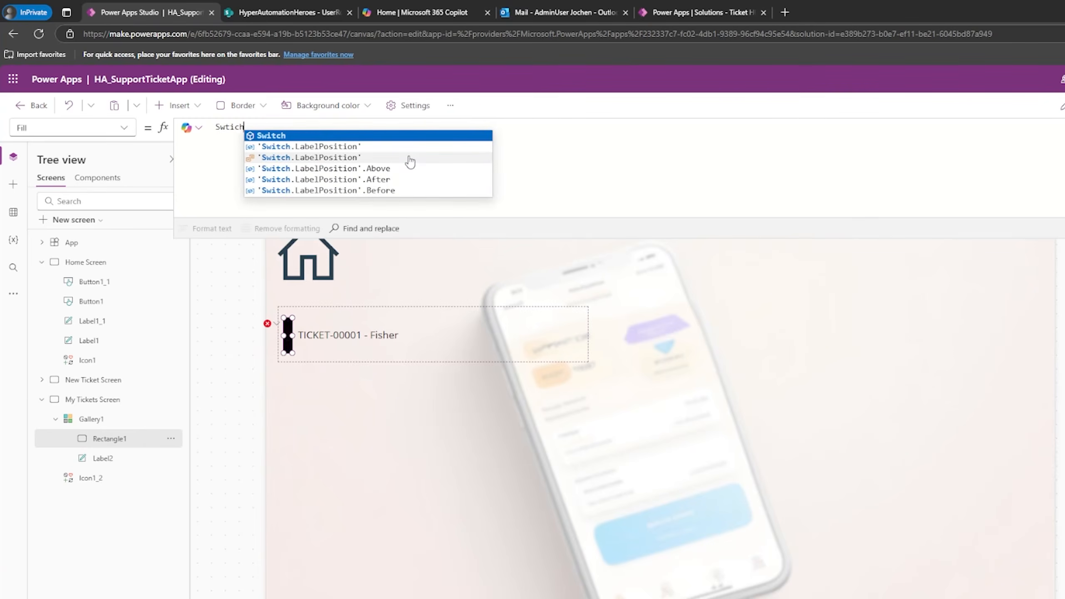
key(Tab)
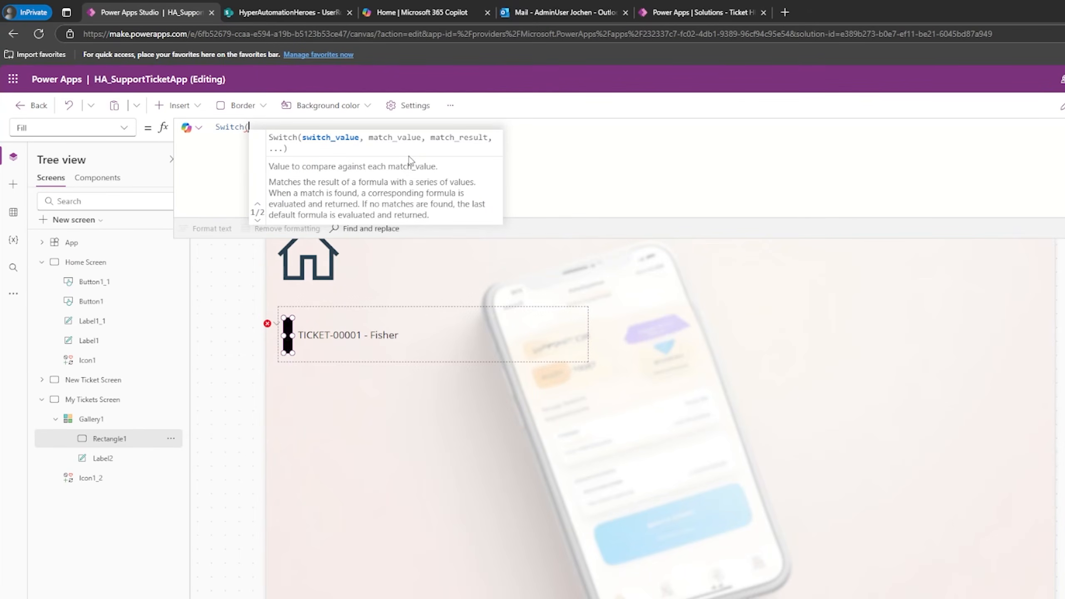
text(This)
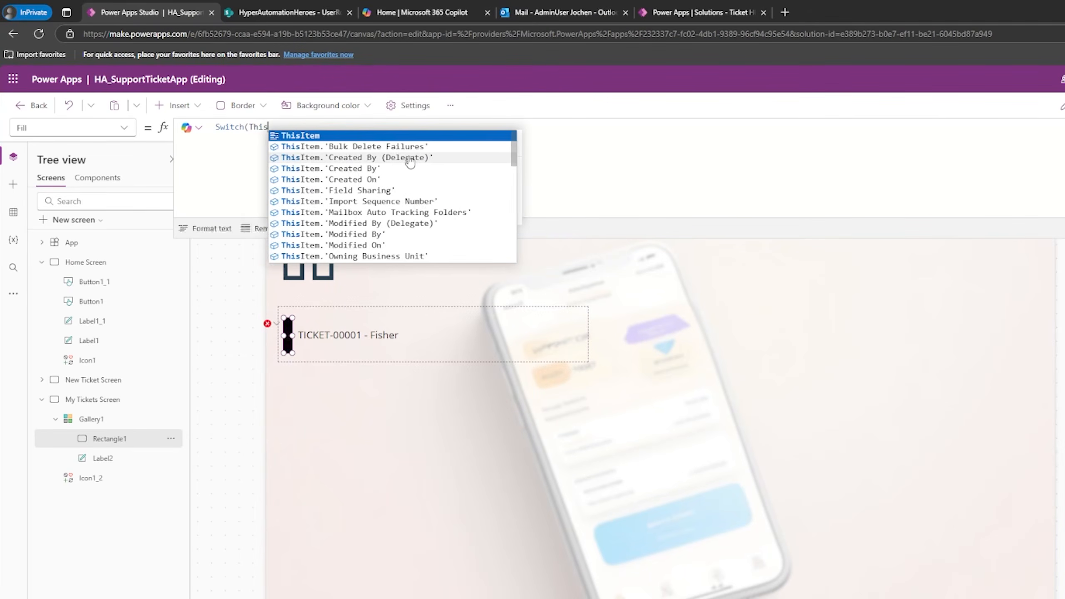
text(Item.Tick)
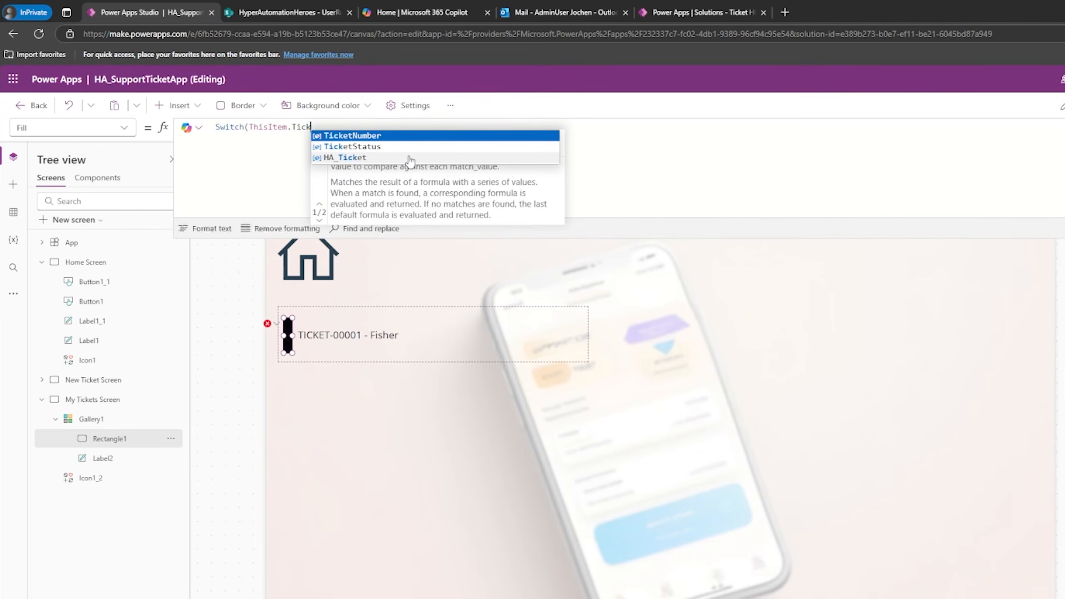
key(Down)
key(Tab)
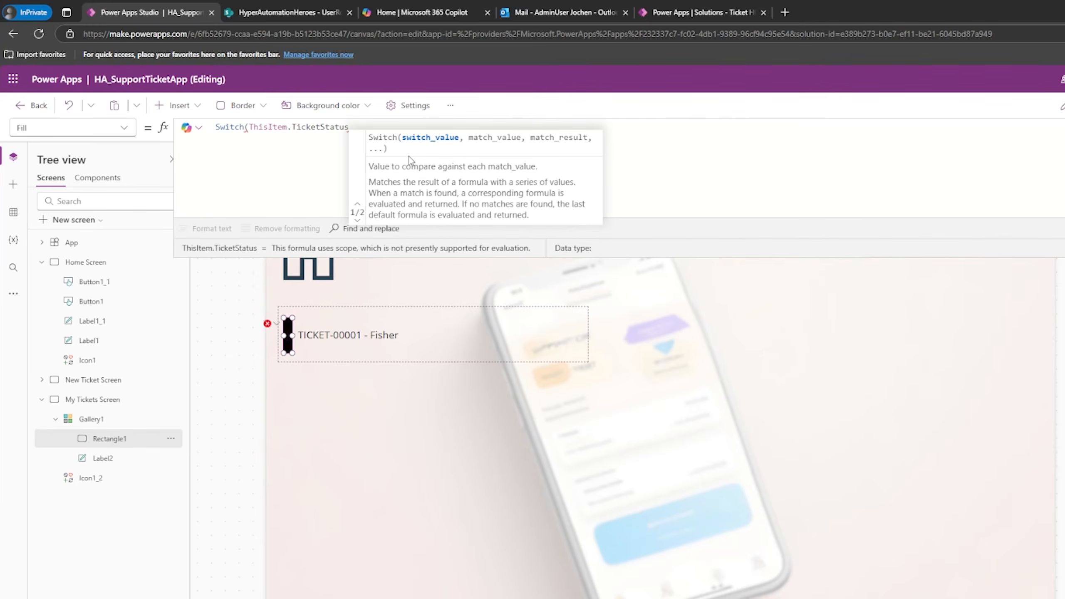
text(,)
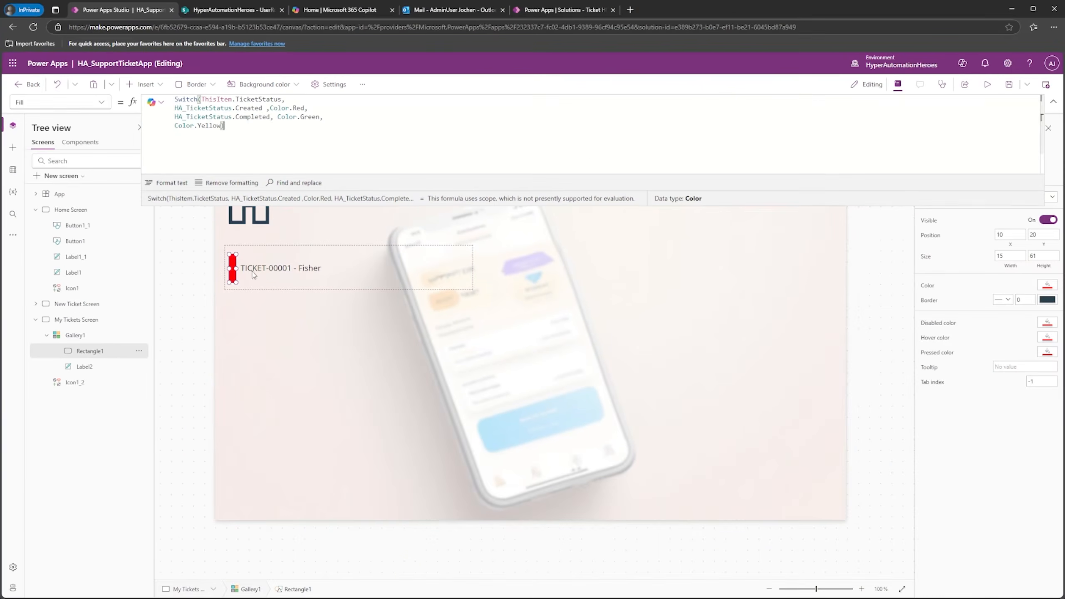
click(564, 10)
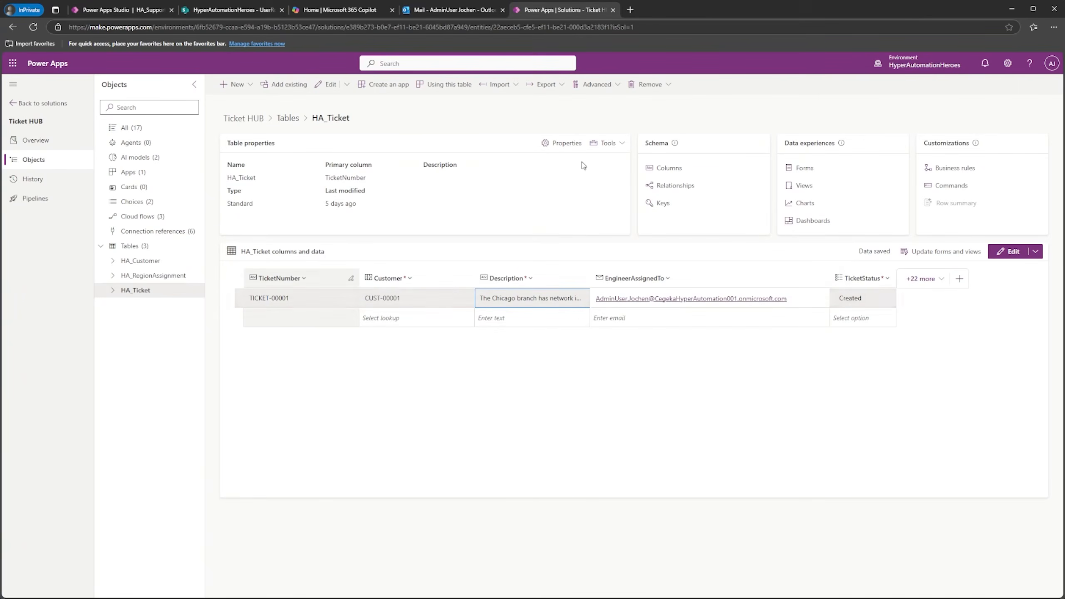
click(123, 10)
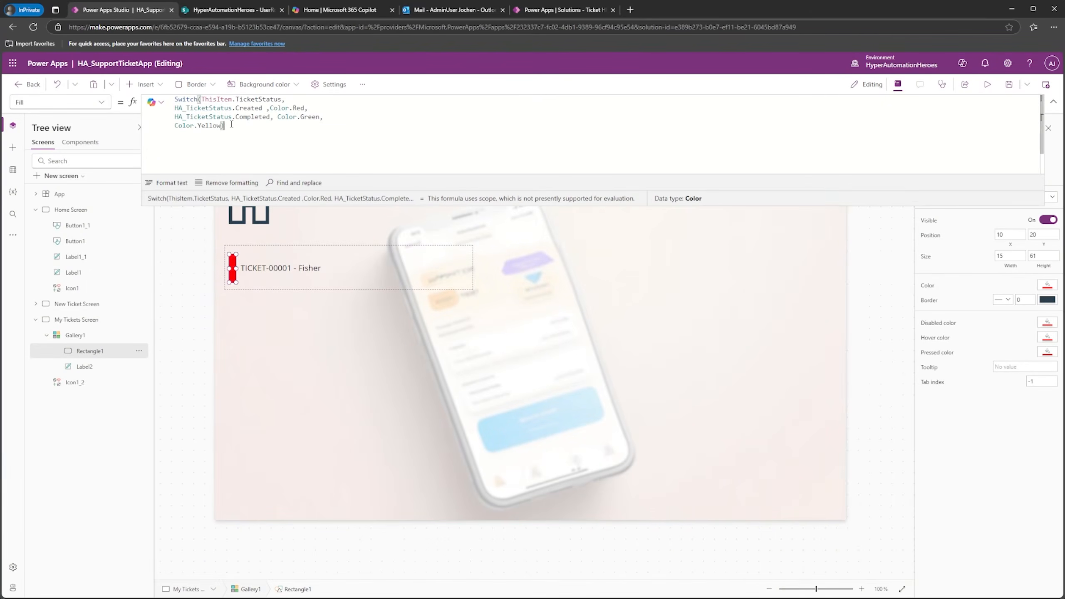
Step: Set the font size of the gallery's ticket label to 20
click(309, 262)
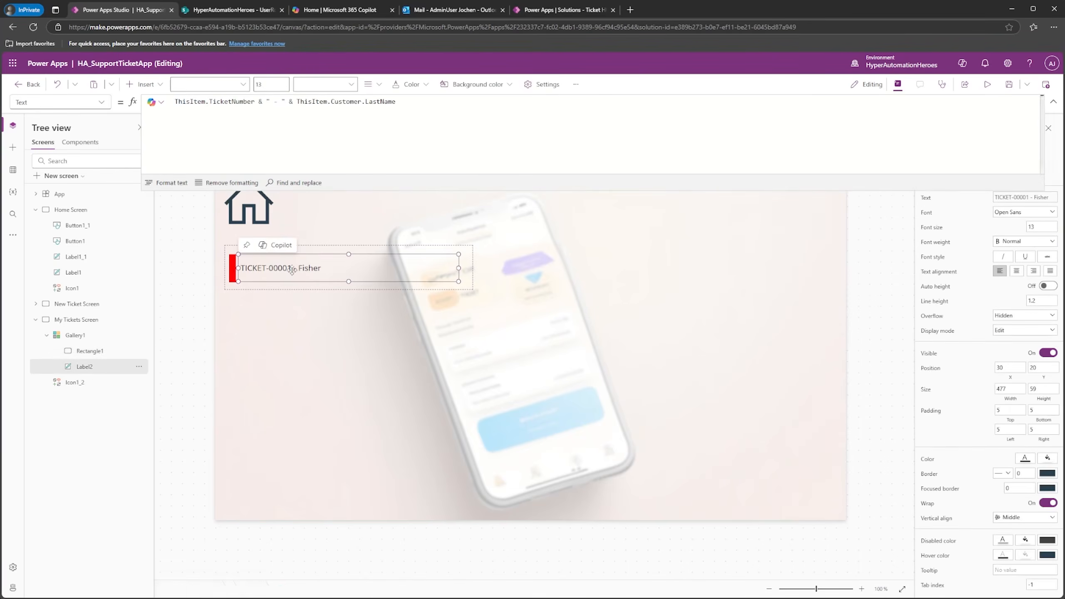
click(1048, 228)
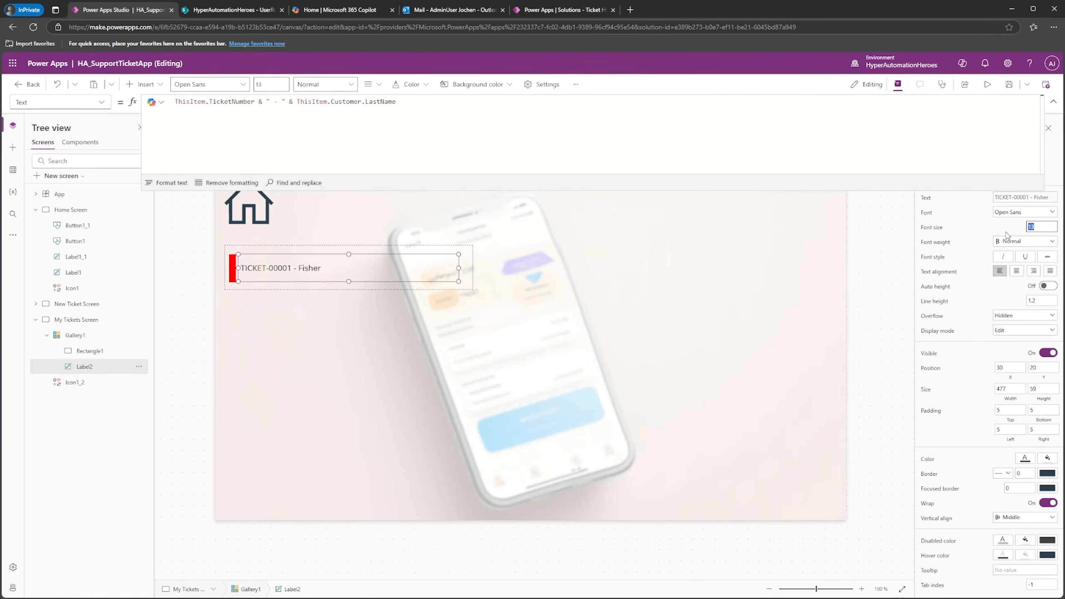
key(Tab)
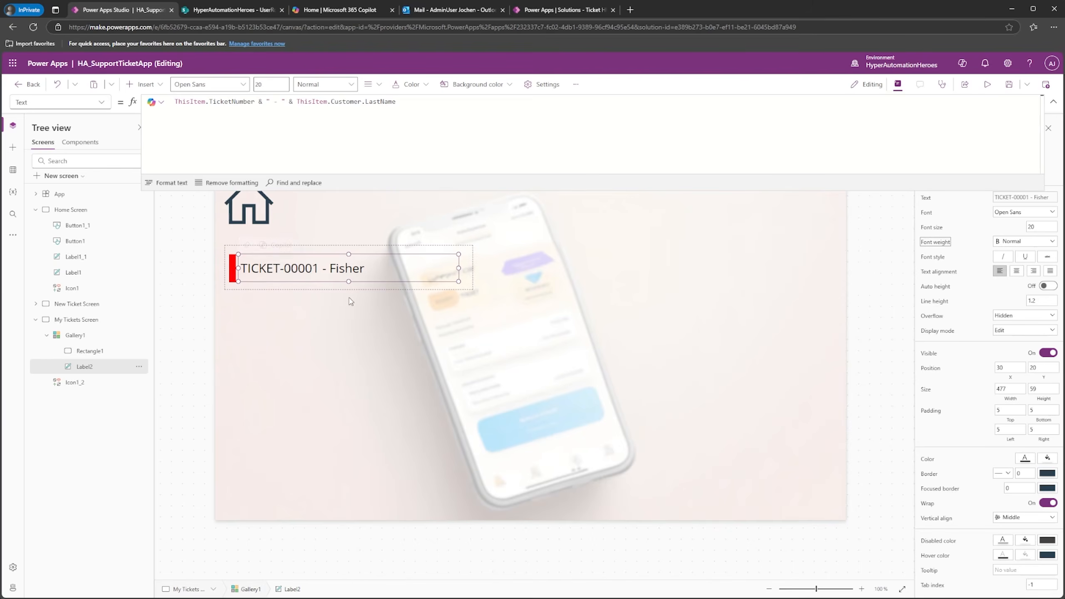
Step: Set the gallery's TemplateFill to If(ThisItem.IsSelected, RGBA(0, 0, 0, 0.2),Color.Transparent)
click(350, 372)
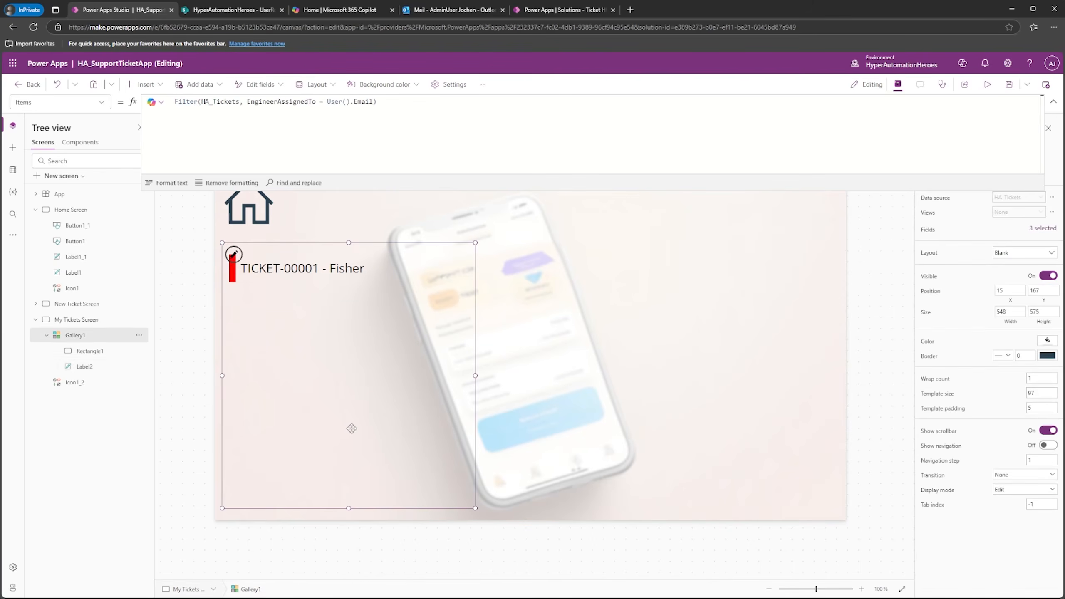
click(101, 101)
scroll(67, 440, down, 1)
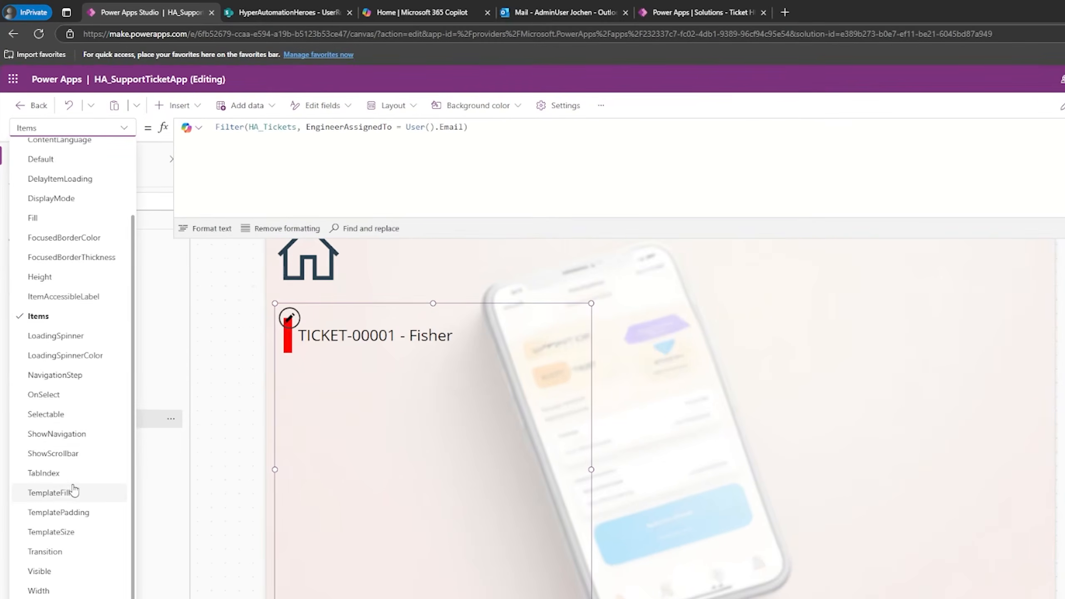
click(52, 495)
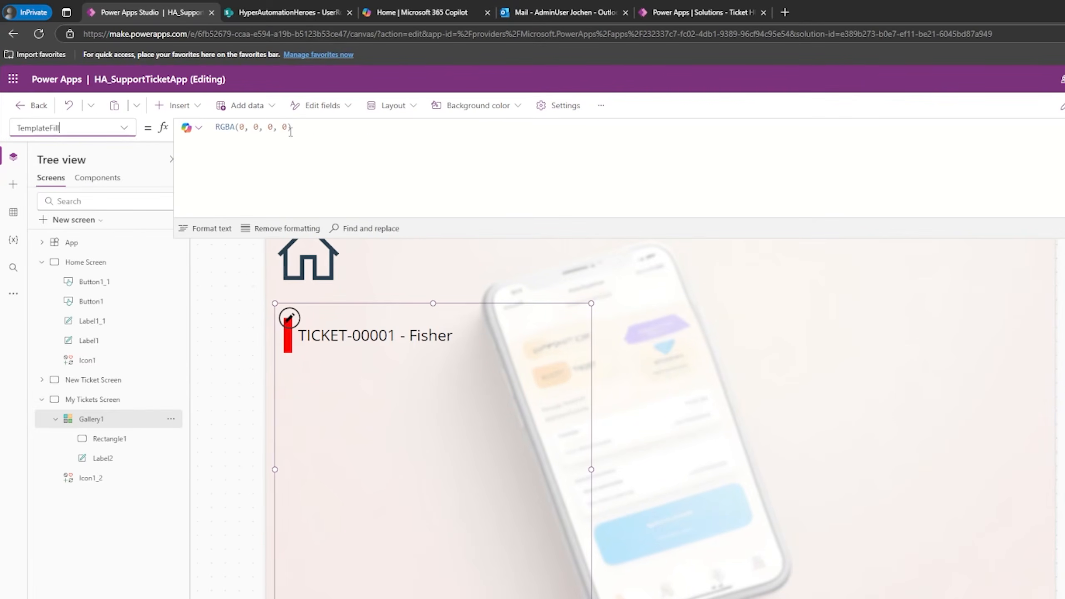
key(ctrl+a)
key(BackSpace)
text(If(ThisI)
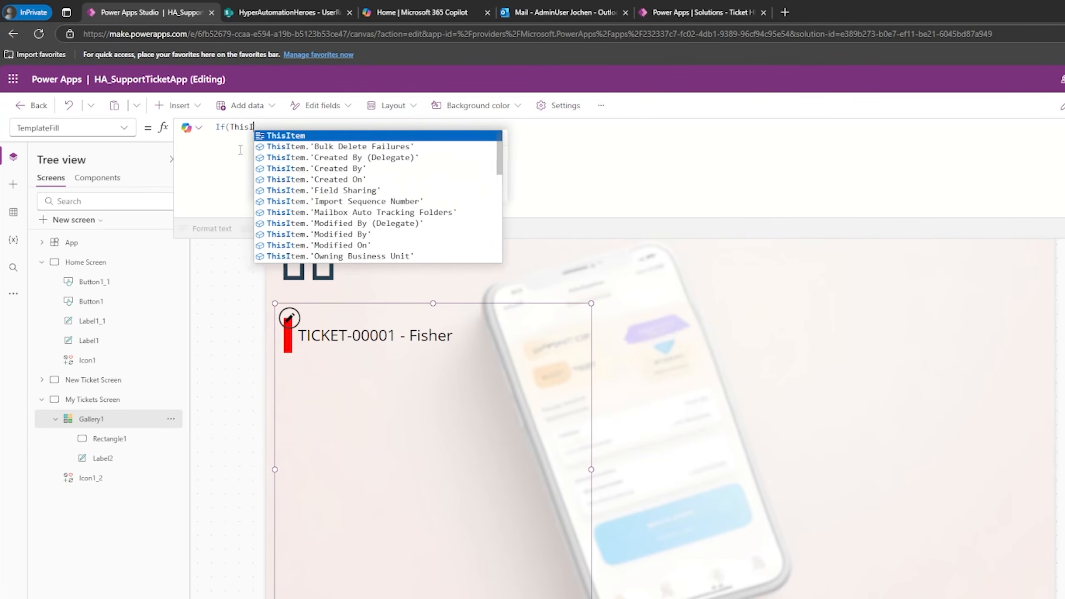
text(tem.IsSelected)
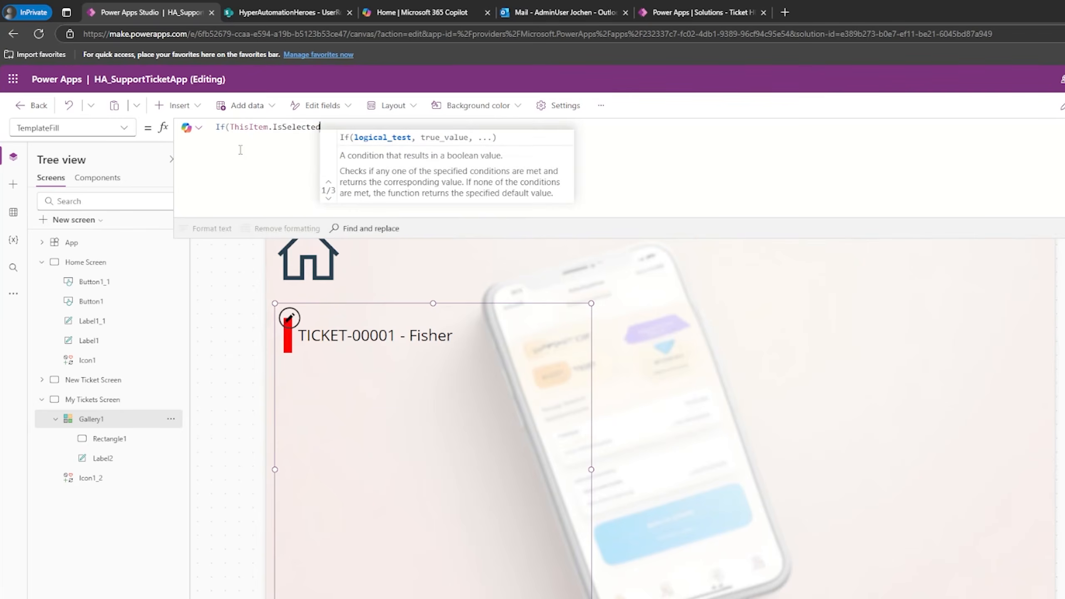
text(, R)
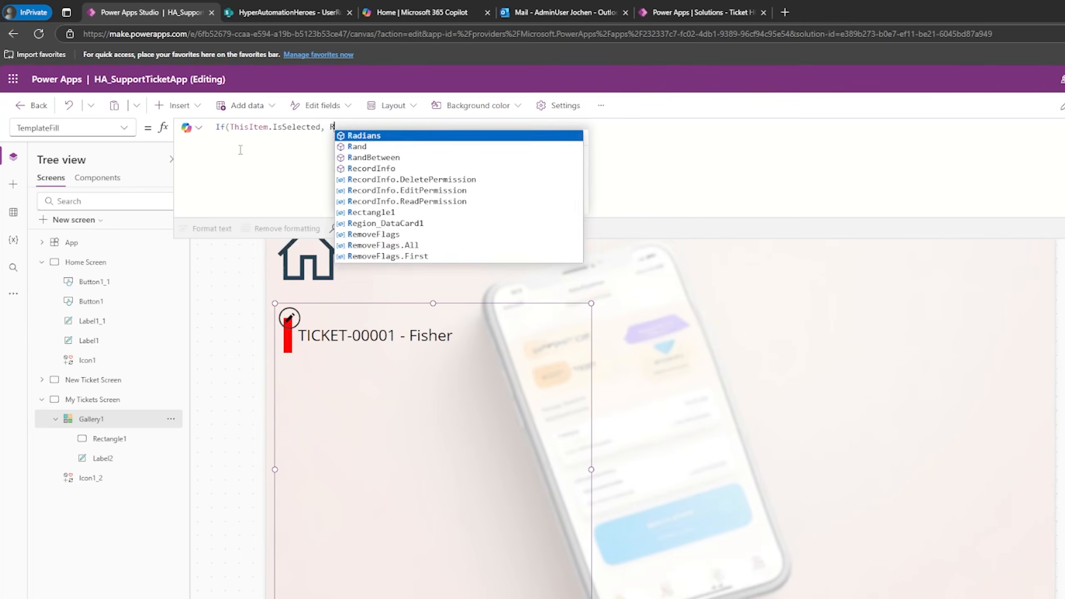
text(GBA()
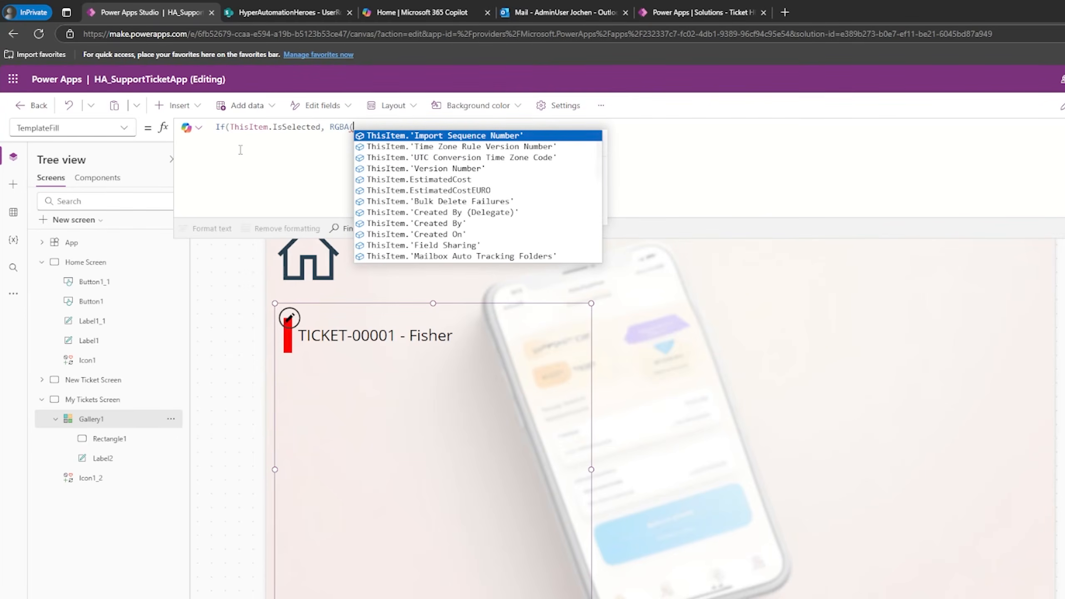
key(Escape)
text(0, )
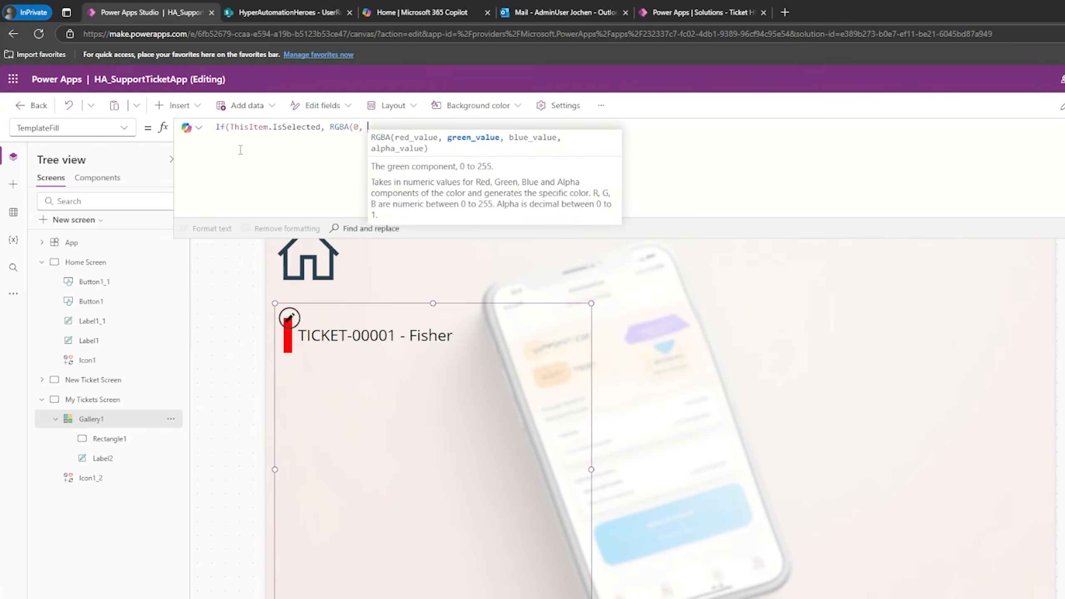
text(0, 0, 0.2)
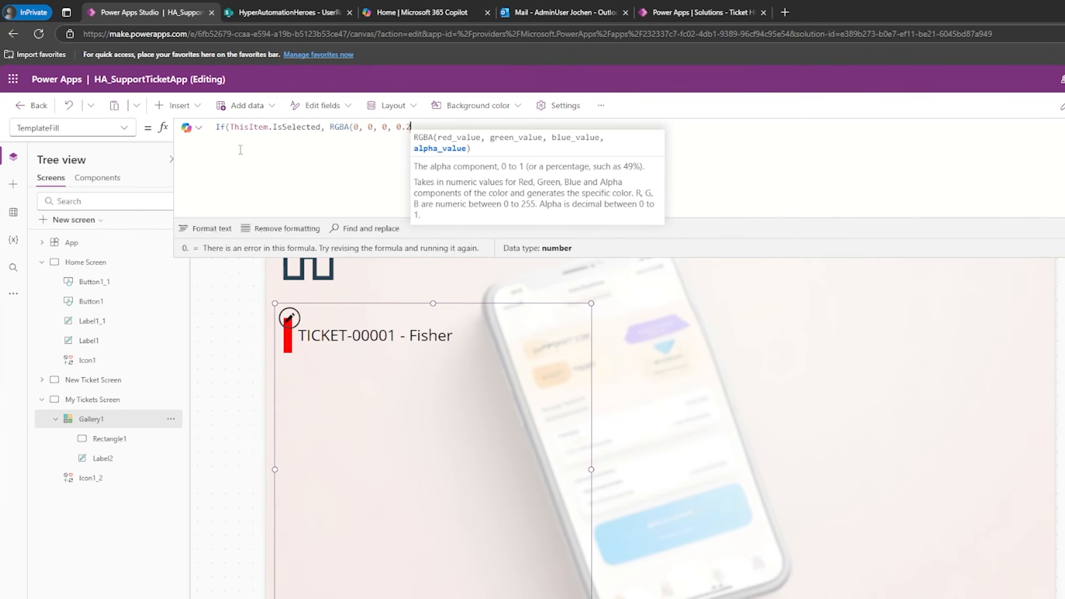
text())
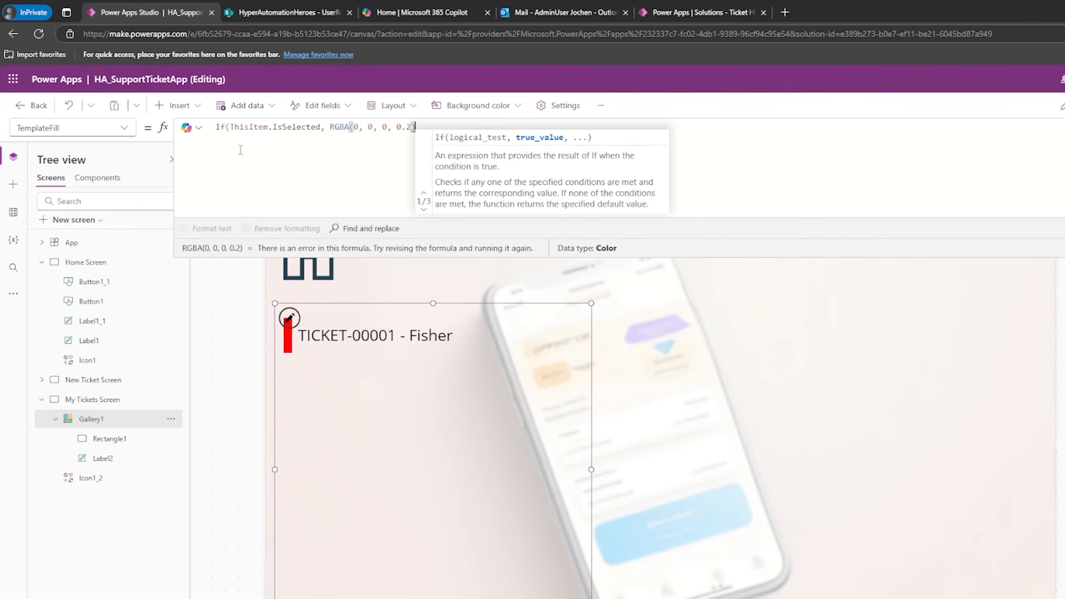
text(,)
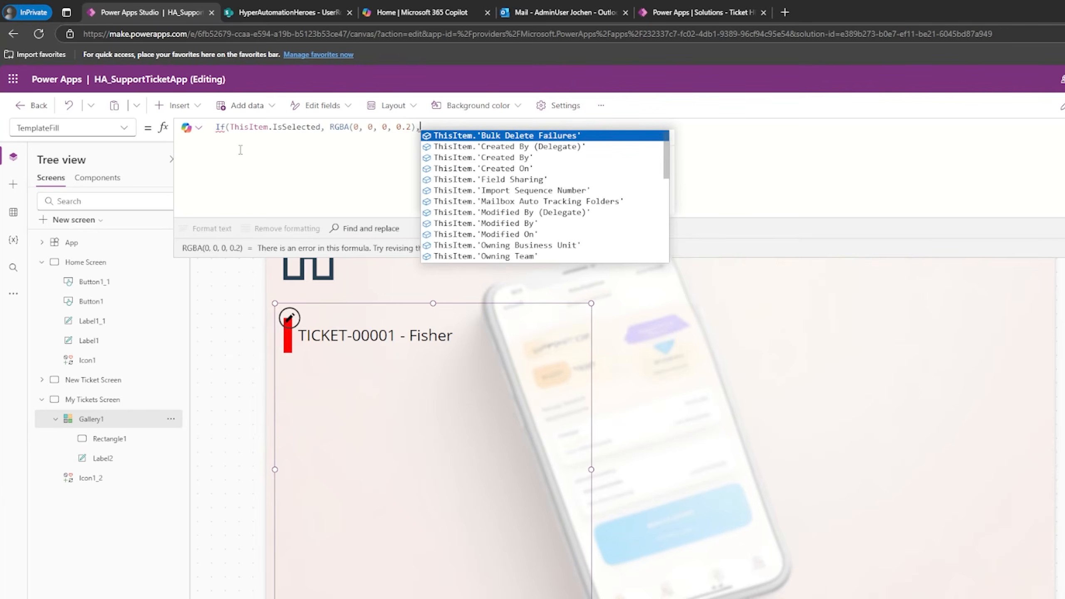
text(Color.Transparent)
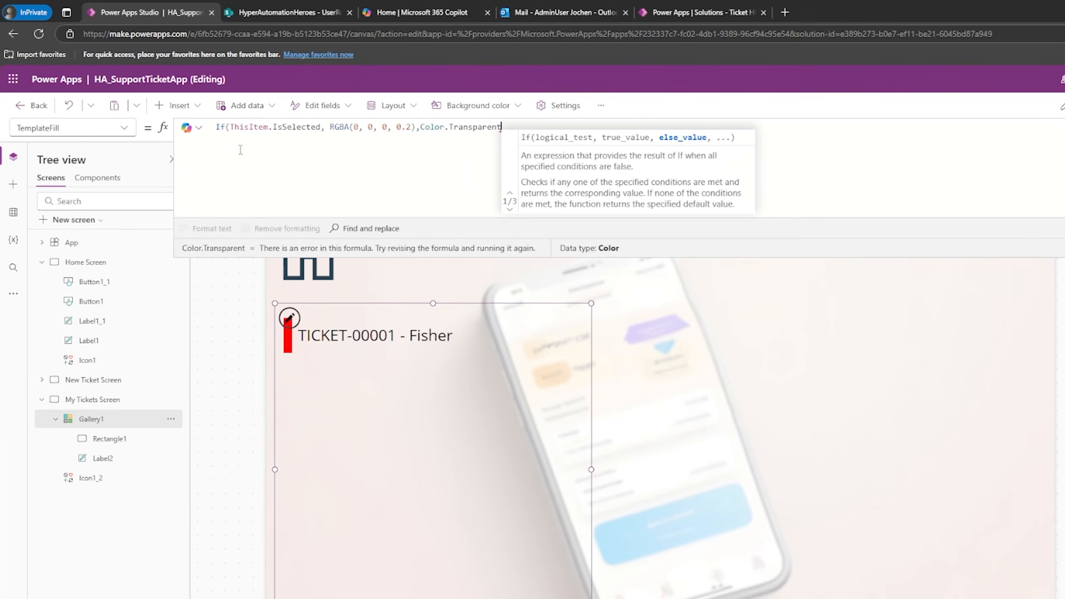
text())
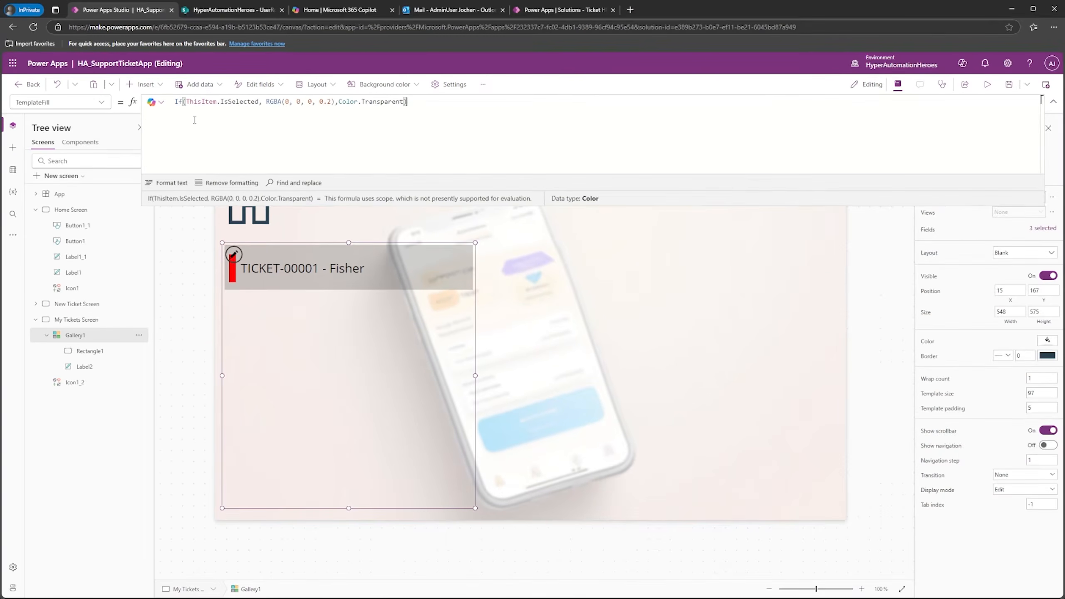
Step: Change the alpha value in the gallery's TemplateFill formula to 0.1 and collapse the expanded formula editor
mouse_move(347, 269)
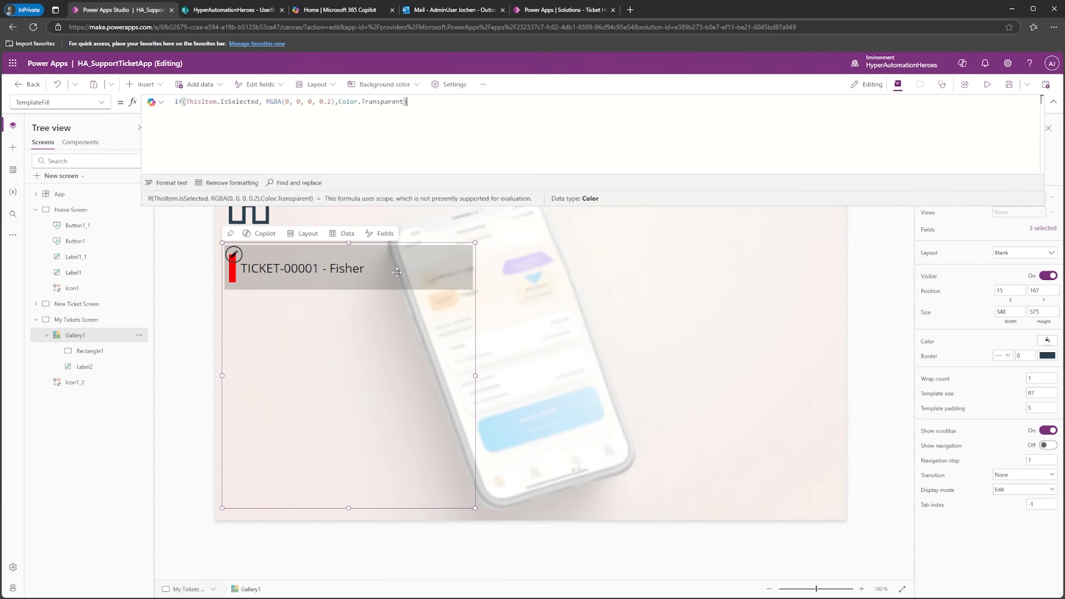
double_click(329, 102)
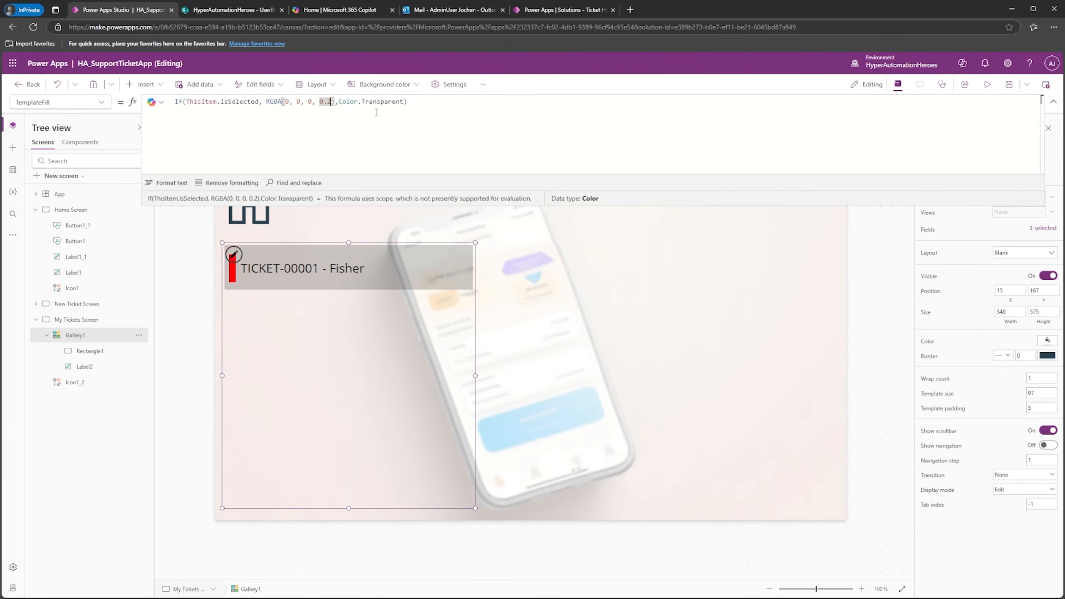
text(0.1)
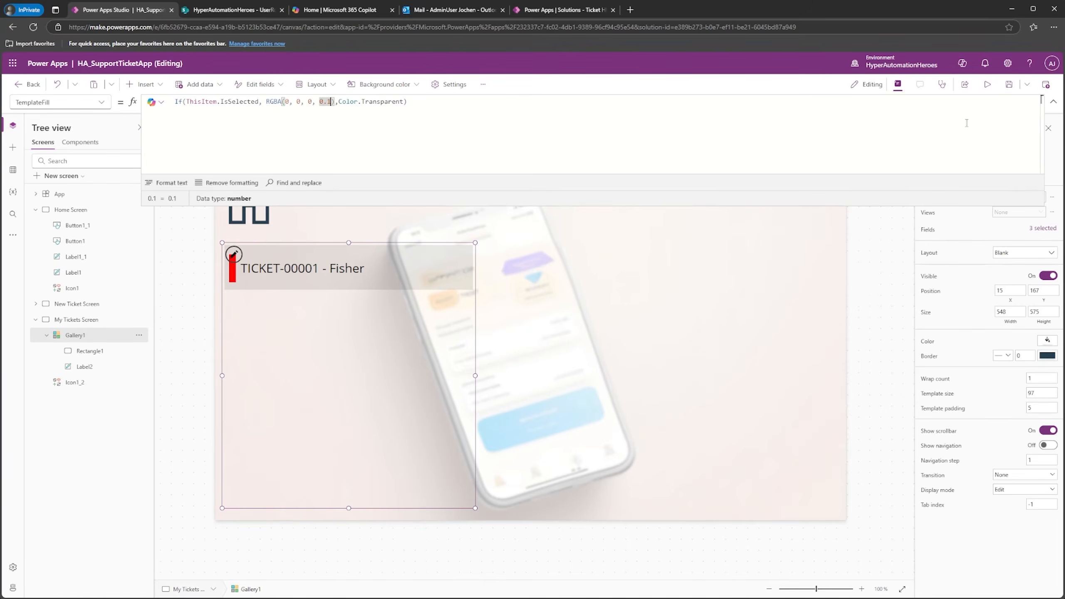
click(1054, 101)
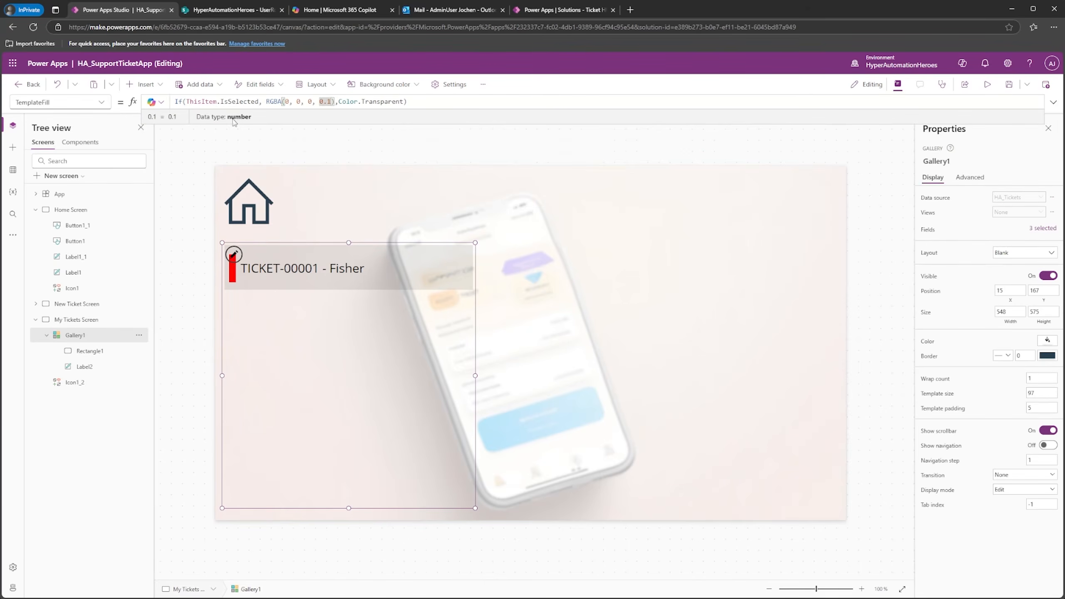
Step: Set the OnVisible property of My Tickets Screen to Refresh(HA_Tickets)
click(76, 323)
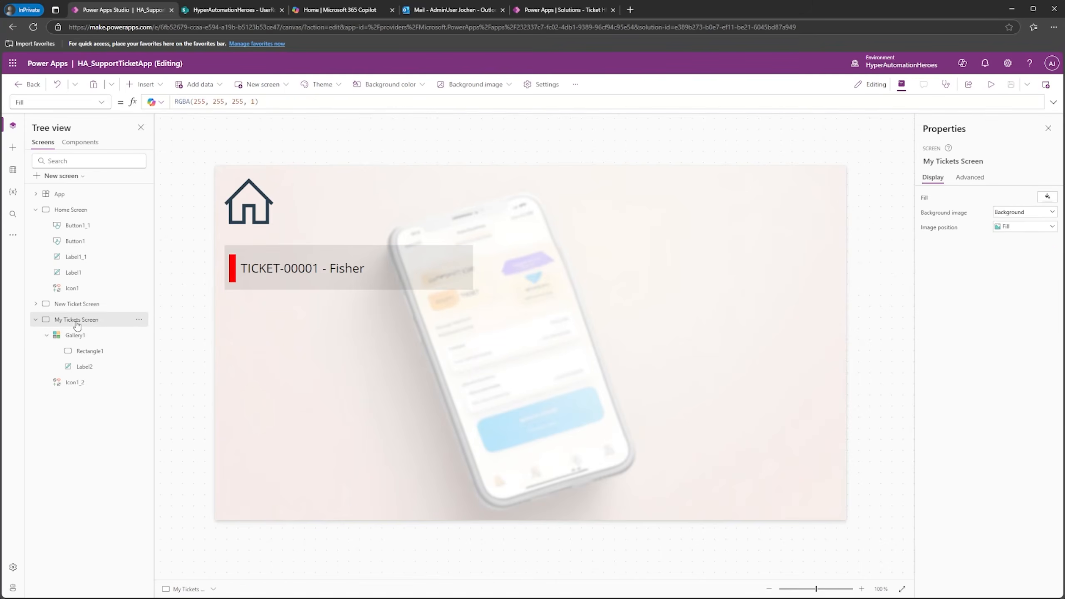
click(101, 103)
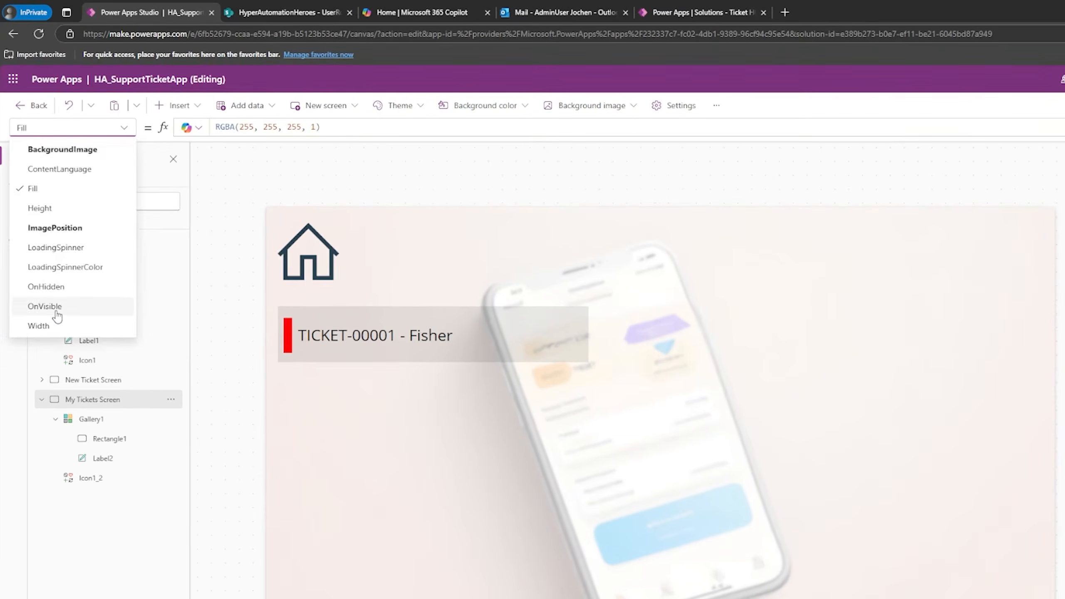
click(57, 311)
click(232, 127)
text(Ref)
click(268, 136)
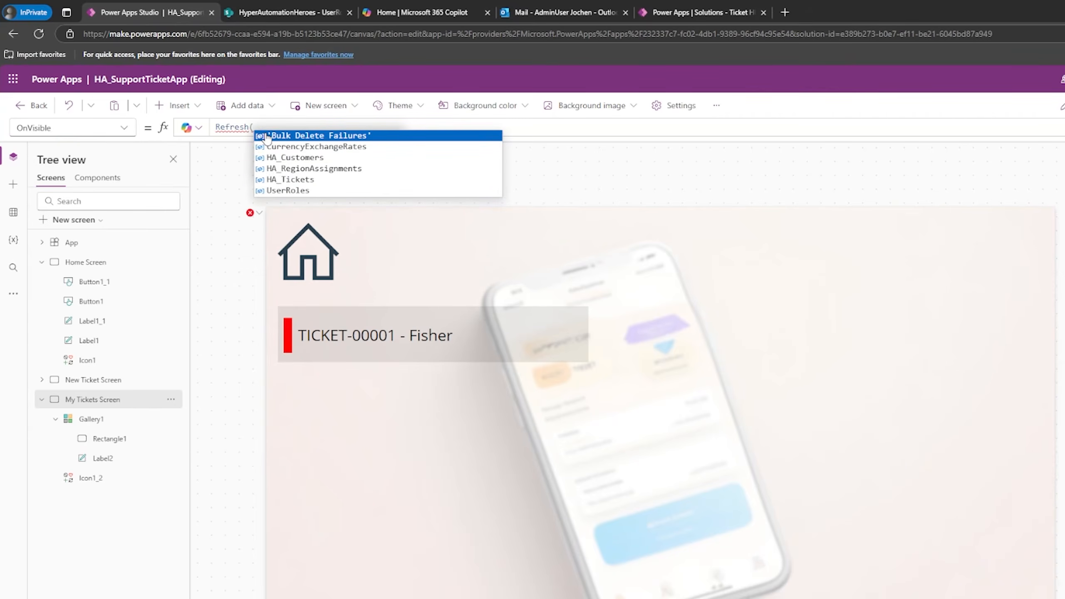
key(Down)
key(Down)
key(Down)
key(Down)
key(Tab)
text())
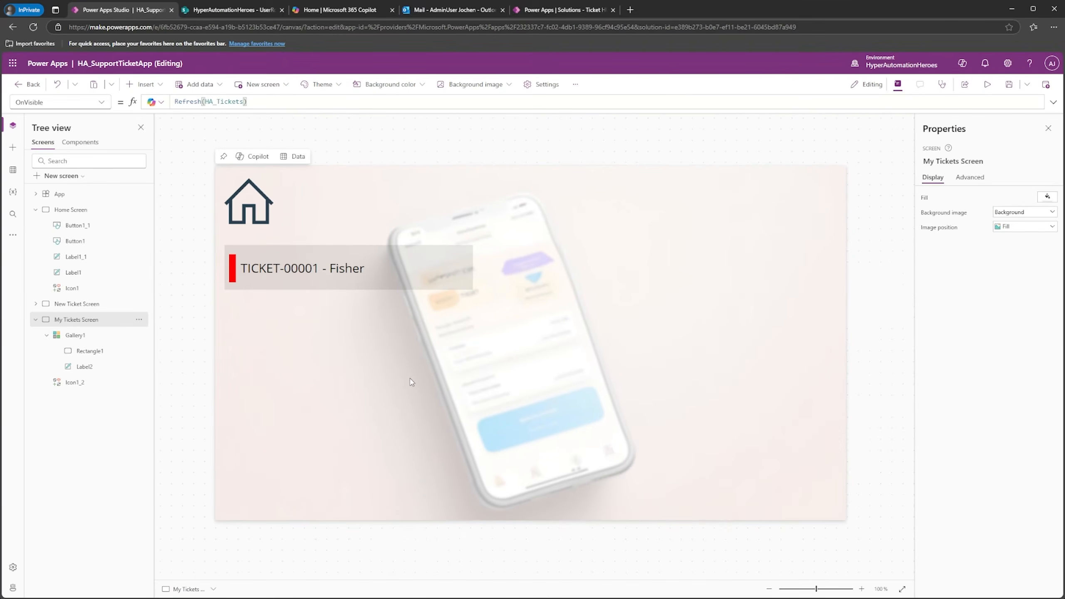
Step: Switch to the HA_Ticket table and set the existing ticket's TicketStatus to Estimated
click(560, 10)
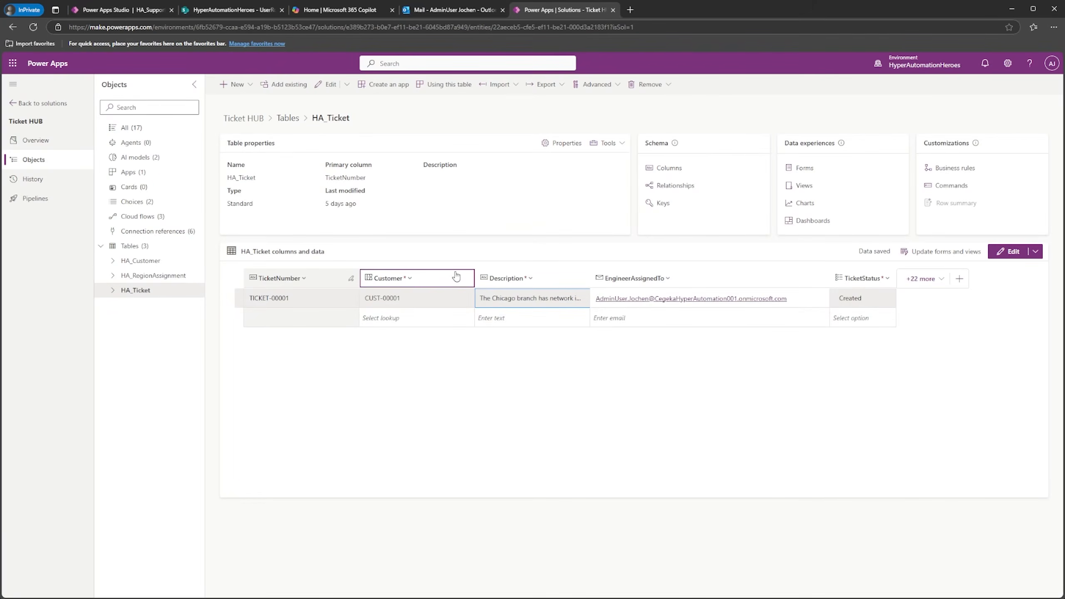
click(886, 301)
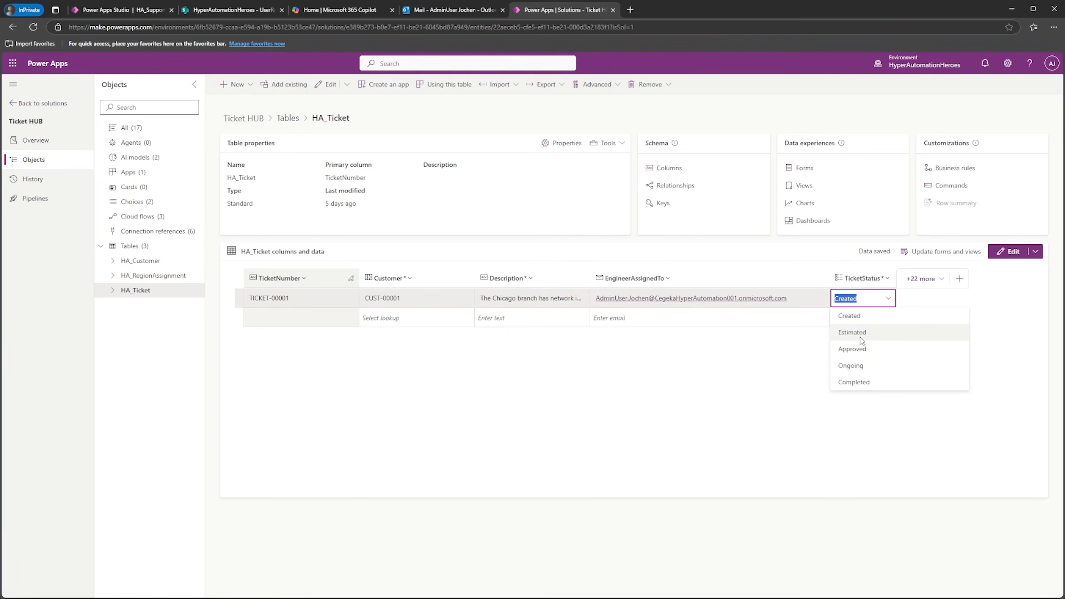
click(863, 334)
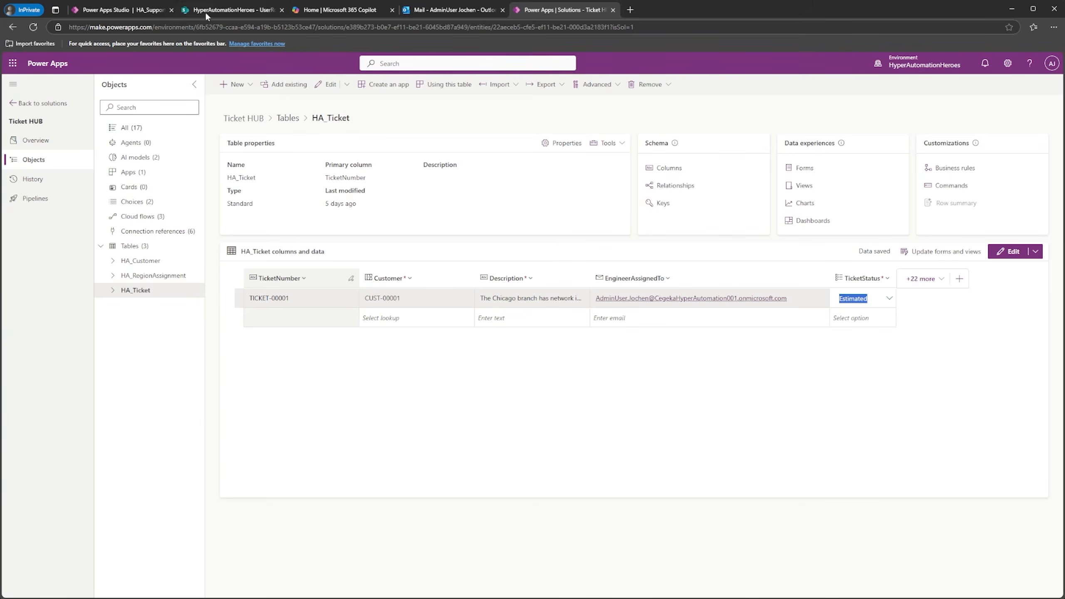
Step: Return to the app editor and preview the app, reopening the tickets view from the home screen to check the status bar's color
click(122, 9)
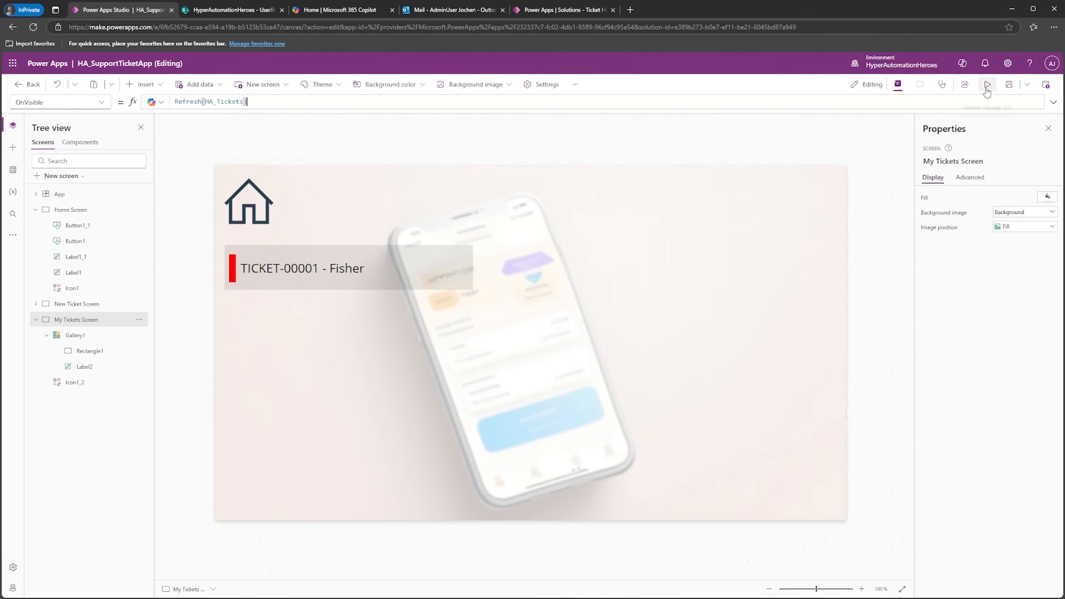
click(988, 84)
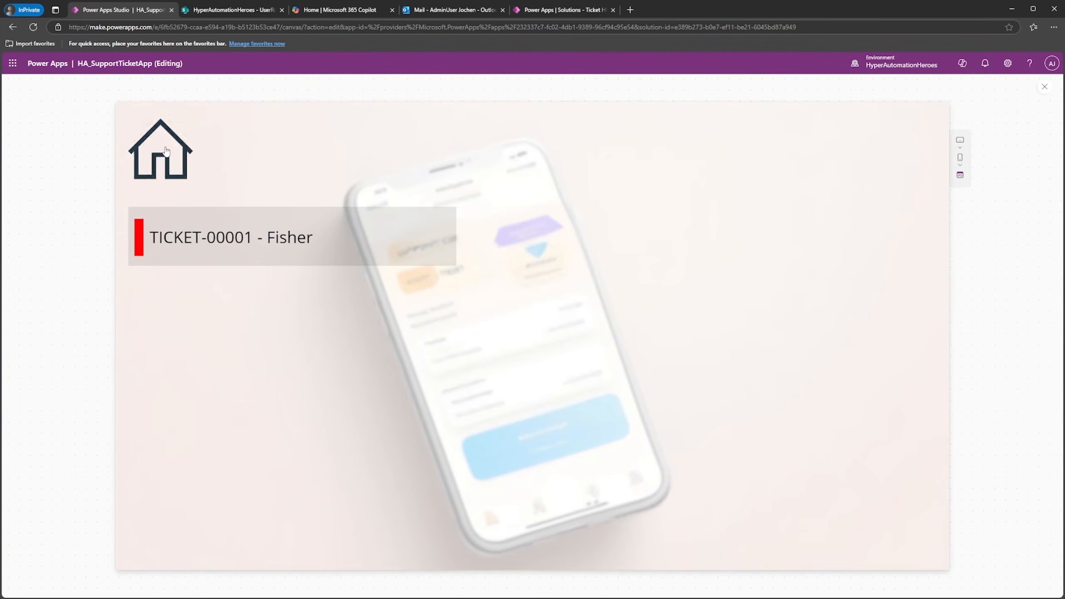
click(167, 151)
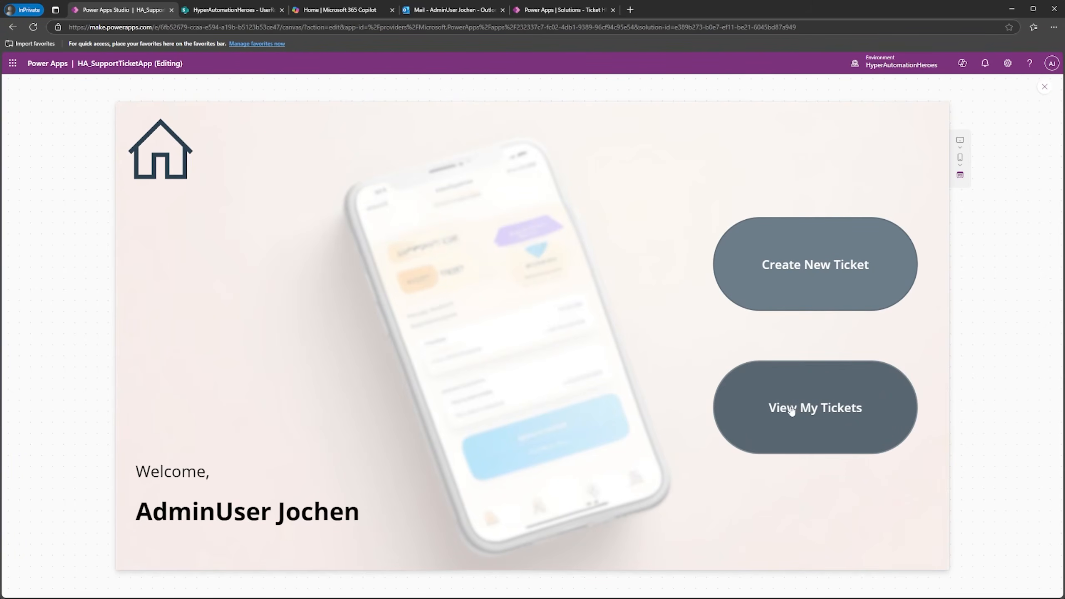
click(799, 397)
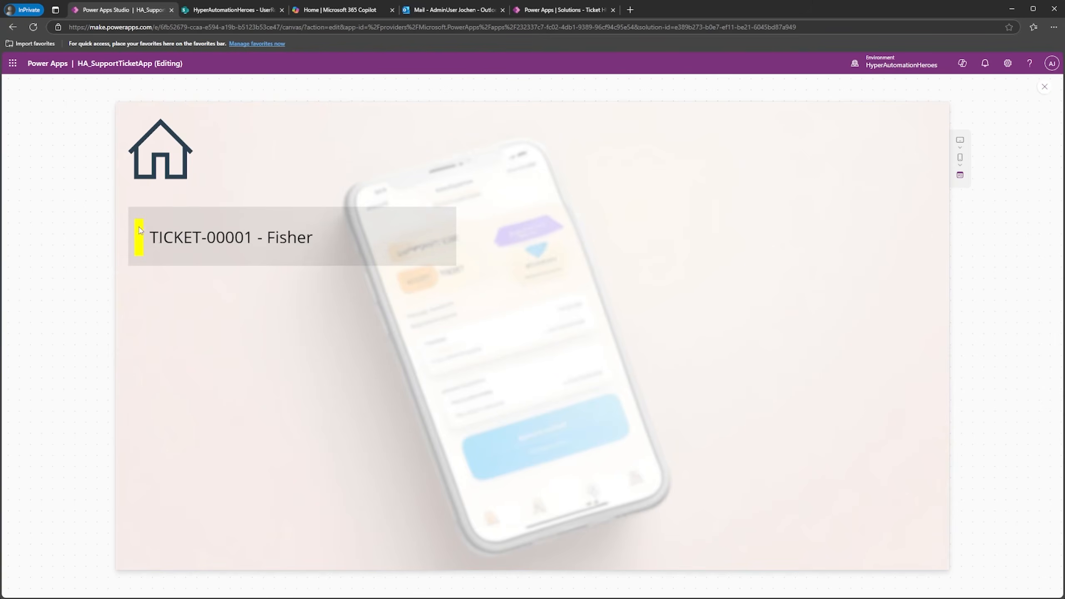
key(Escape)
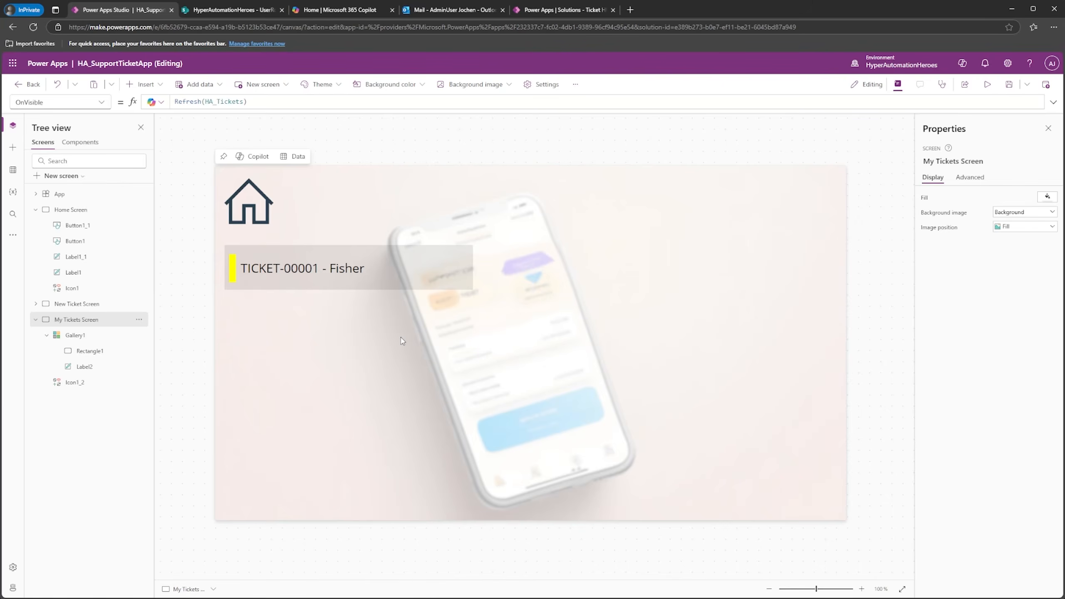
drag(269, 101, 161, 102)
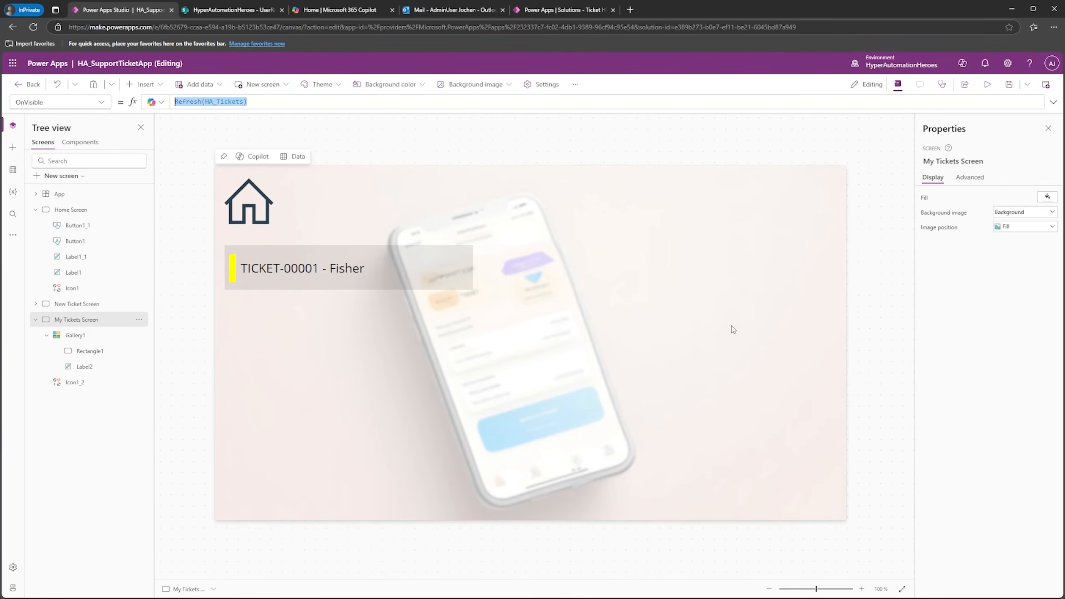
click(90, 351)
click(84, 366)
Step: Insert an edit form on My Tickets Screen and connect it to the HA_Tickets data source
click(111, 321)
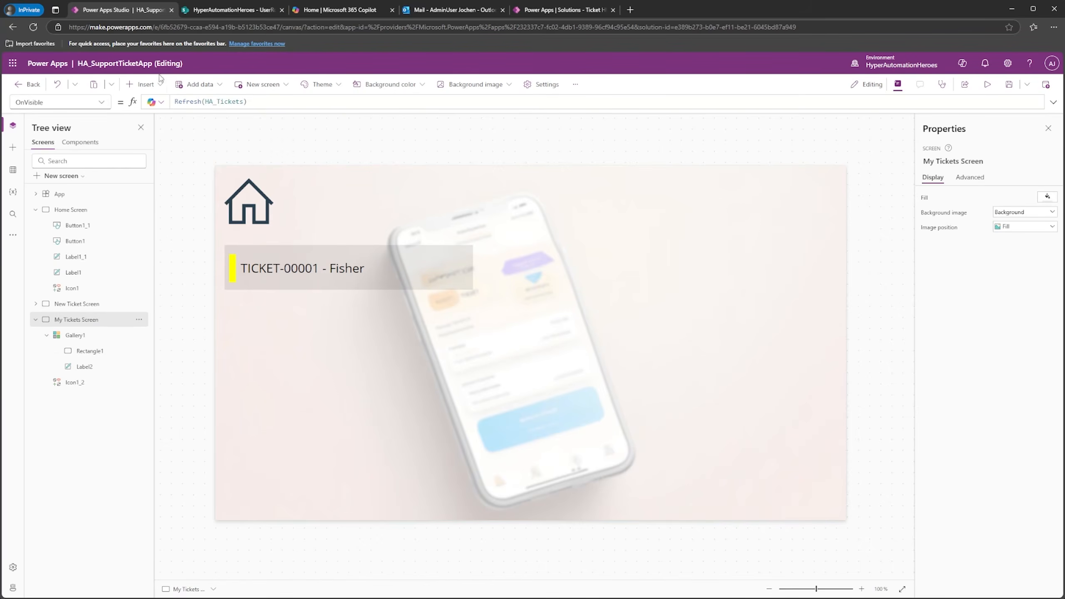
click(145, 84)
text(edit)
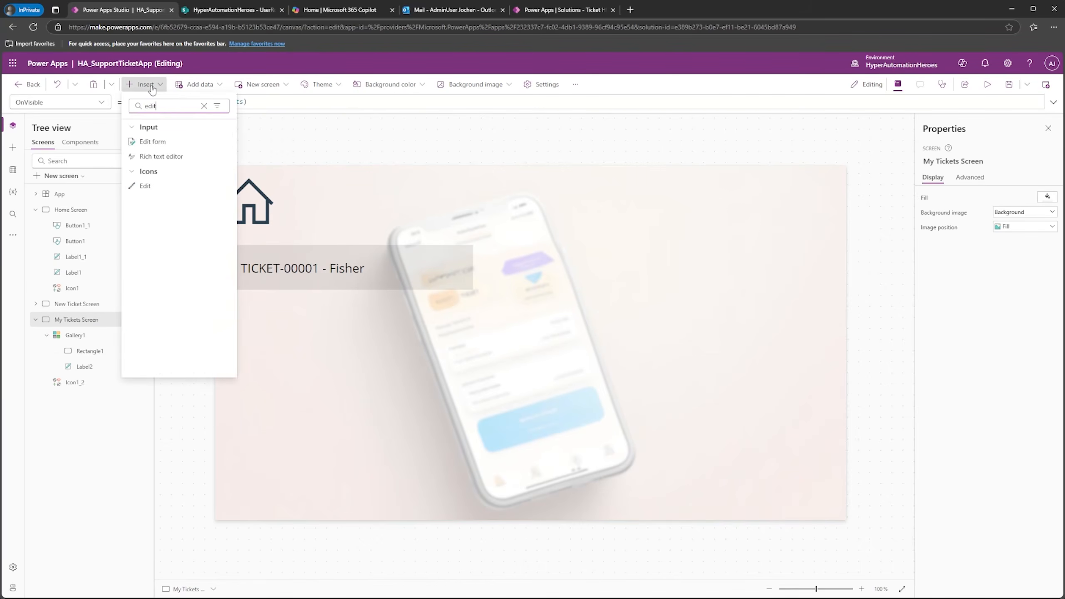
click(153, 142)
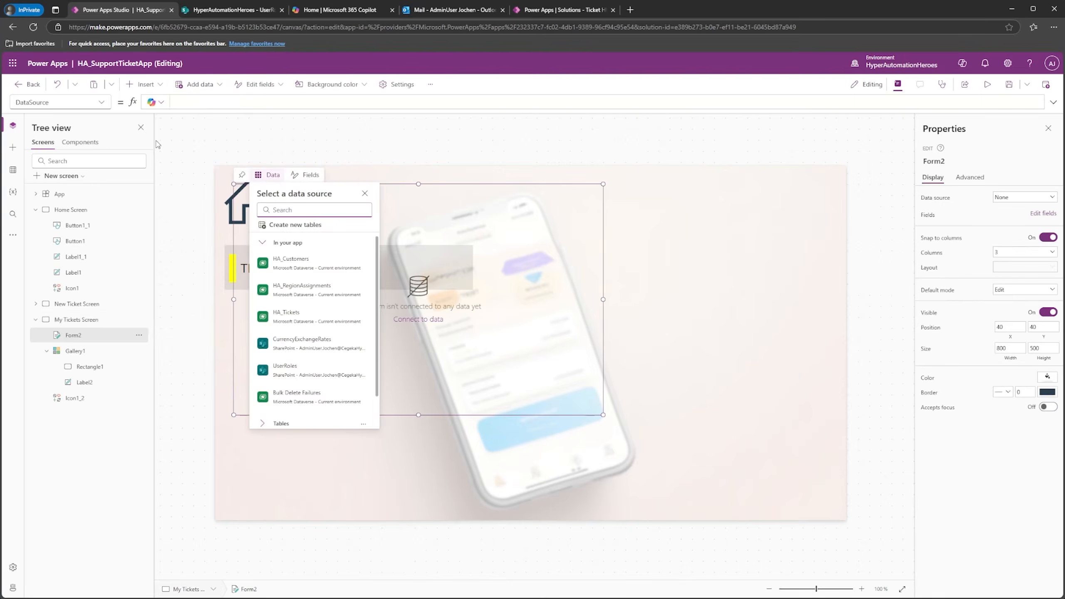
click(291, 321)
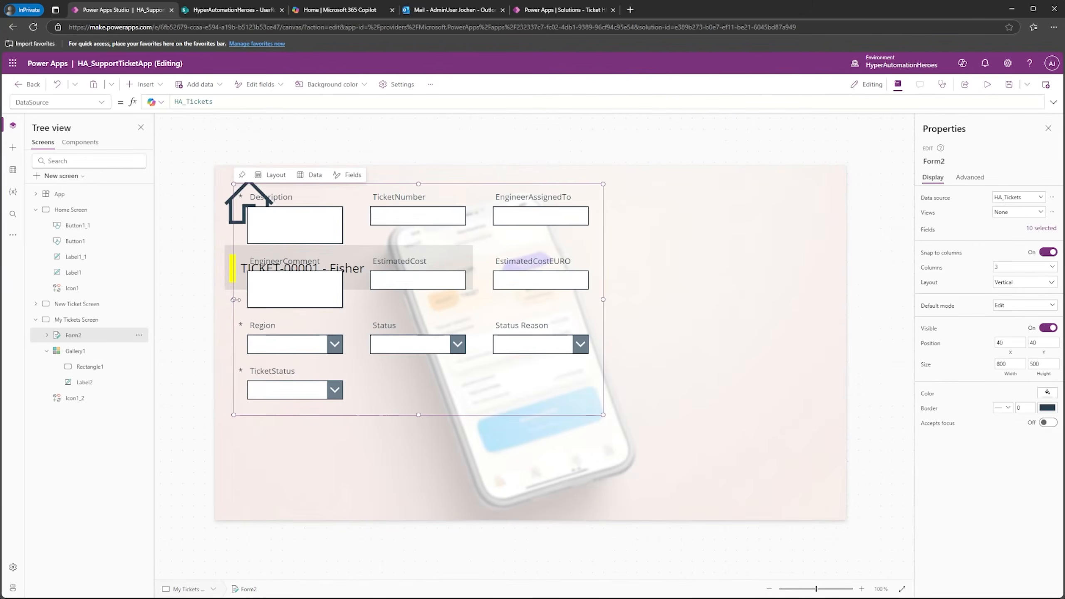
Step: Resize the form to about 463 wide and 611 high at X 883, Y 15, and set its layout to 1 column
drag(233, 299, 391, 298)
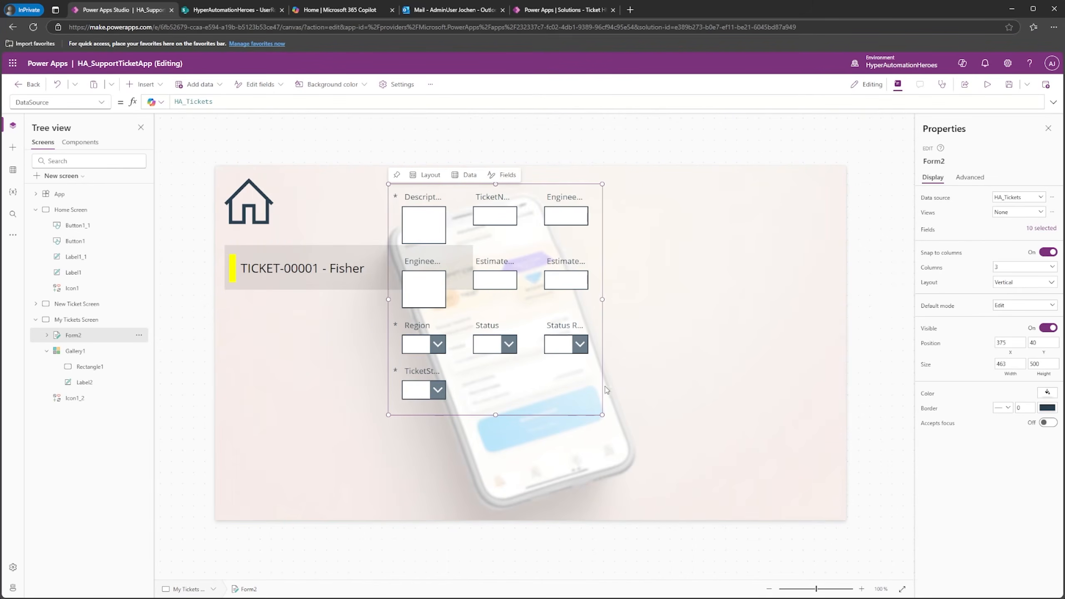
drag(603, 384, 837, 375)
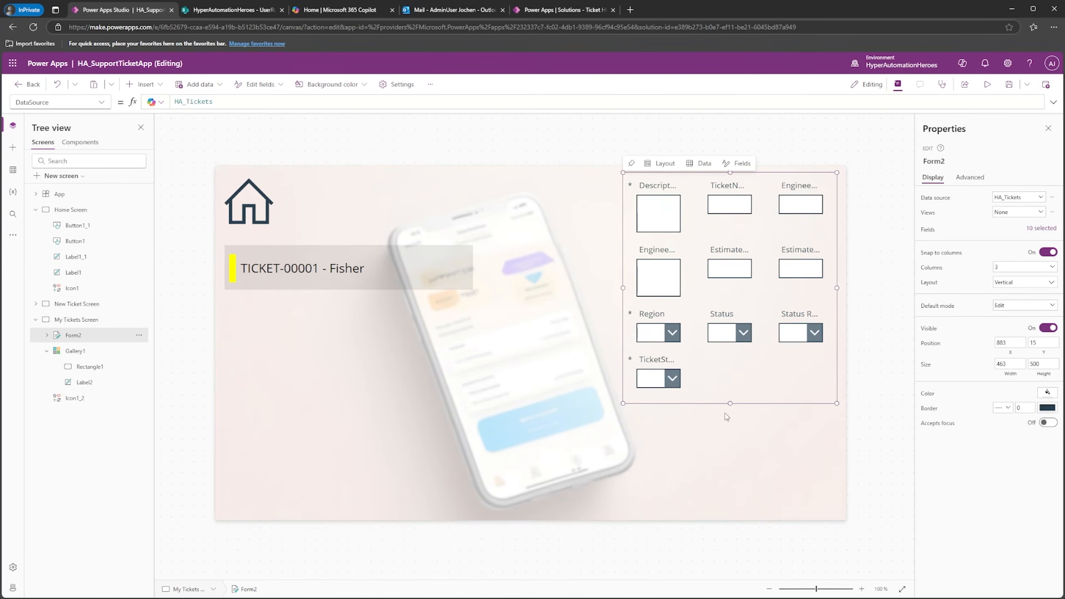
drag(731, 405, 731, 454)
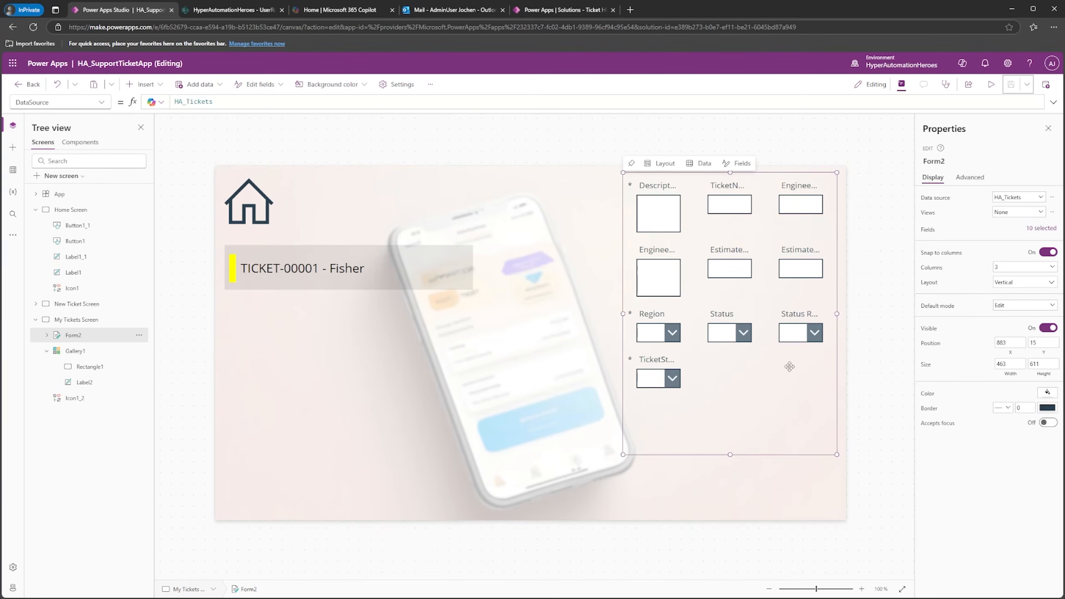
click(1002, 269)
click(1003, 281)
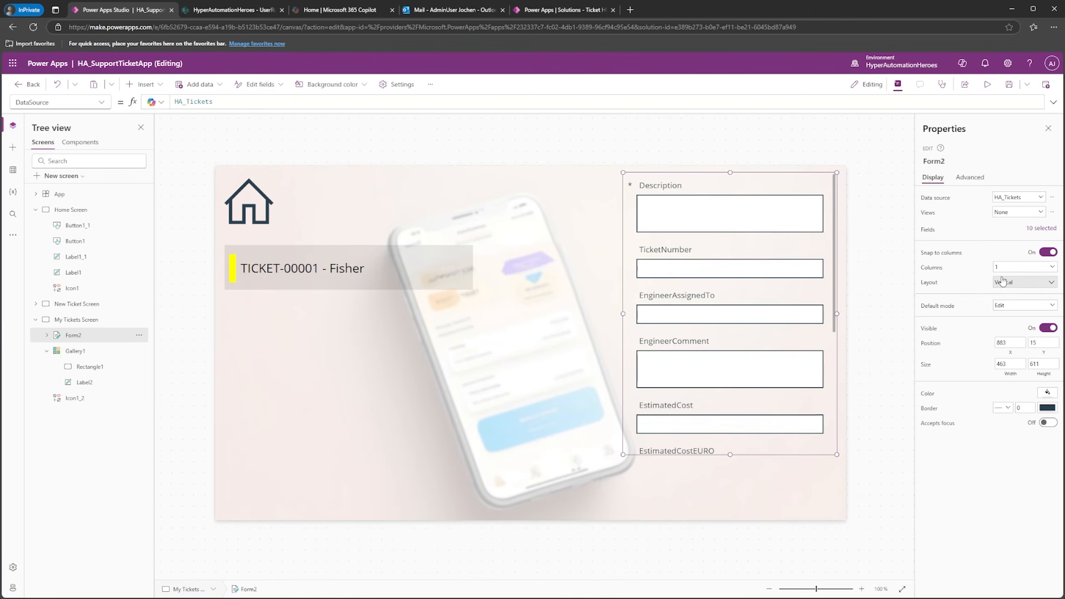
Step: Reorder the form's fields so that TicketNumber comes before Description
mouse_move(720, 229)
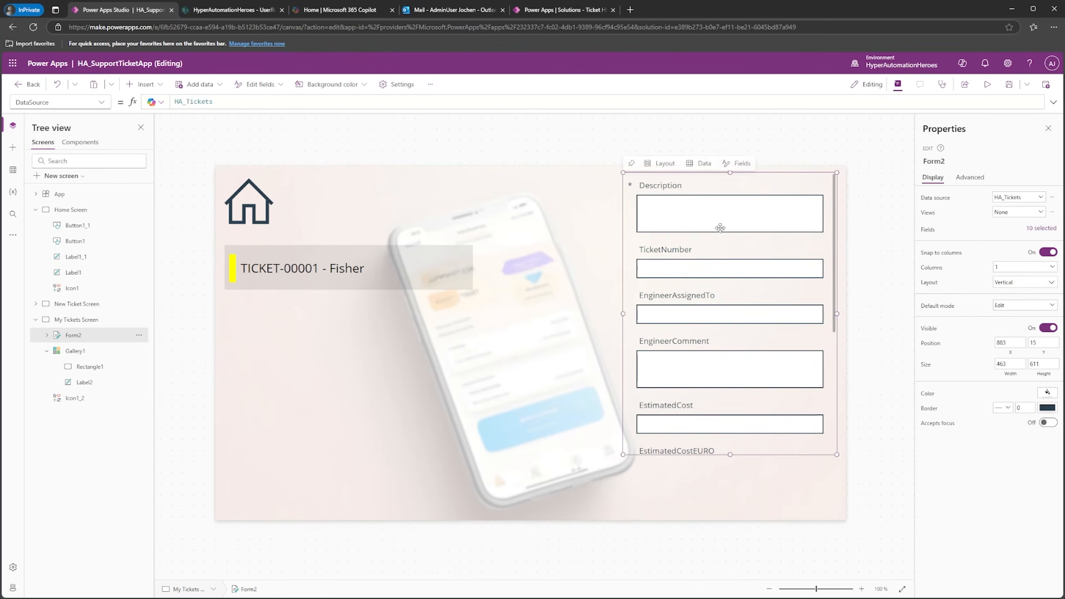
click(738, 166)
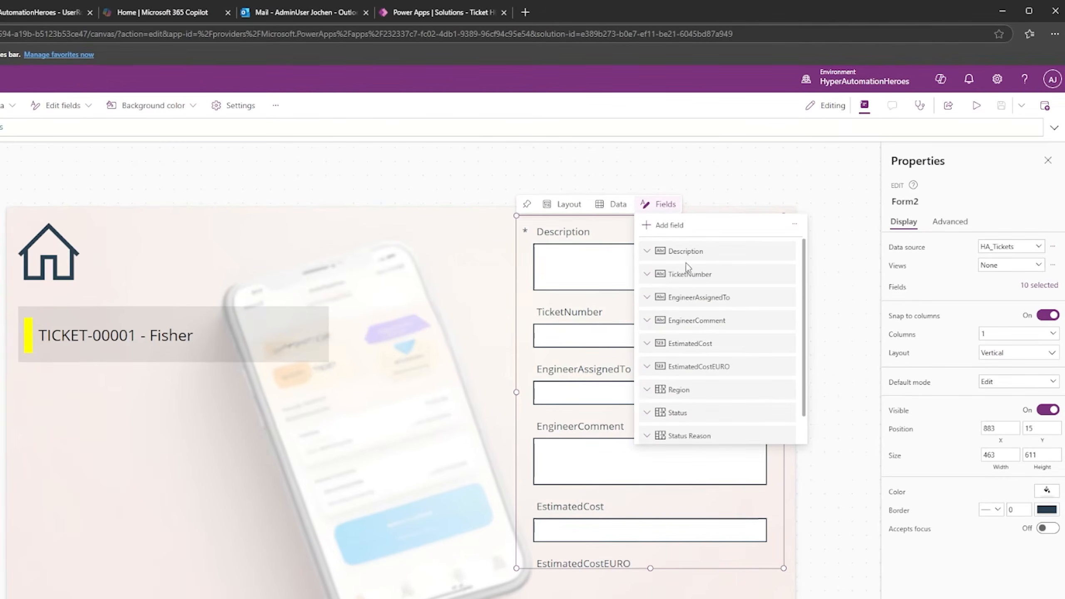
mouse_move(688, 267)
mouse_down()
mouse_move(690, 277)
mouse_move(692, 251)
mouse_up()
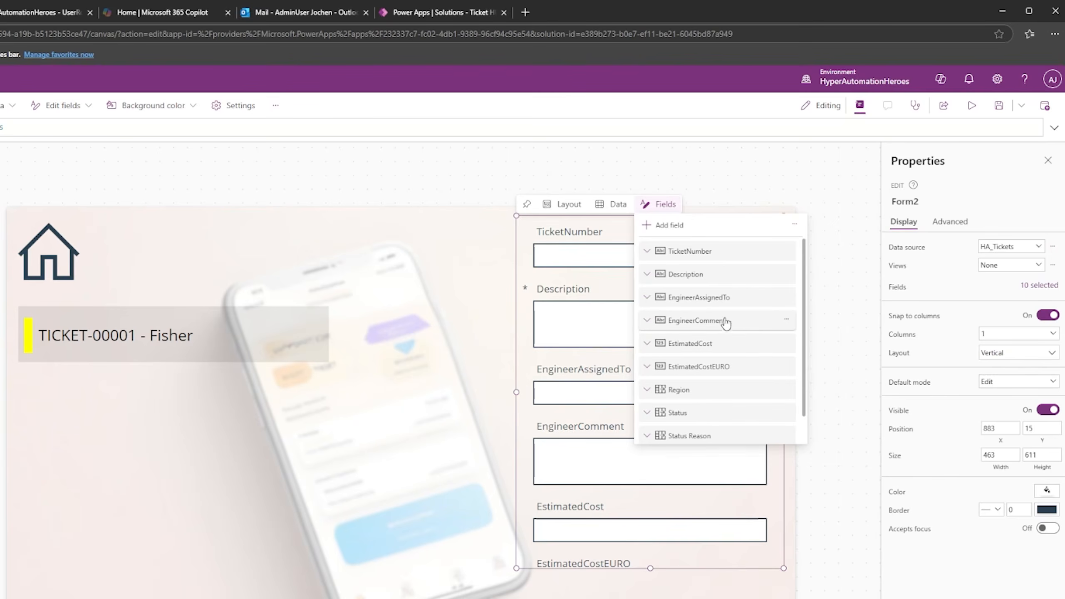
Step: Remove the EngineerAssignedTo, Region, Status and Status Reason fields from the form and close the field list
click(789, 298)
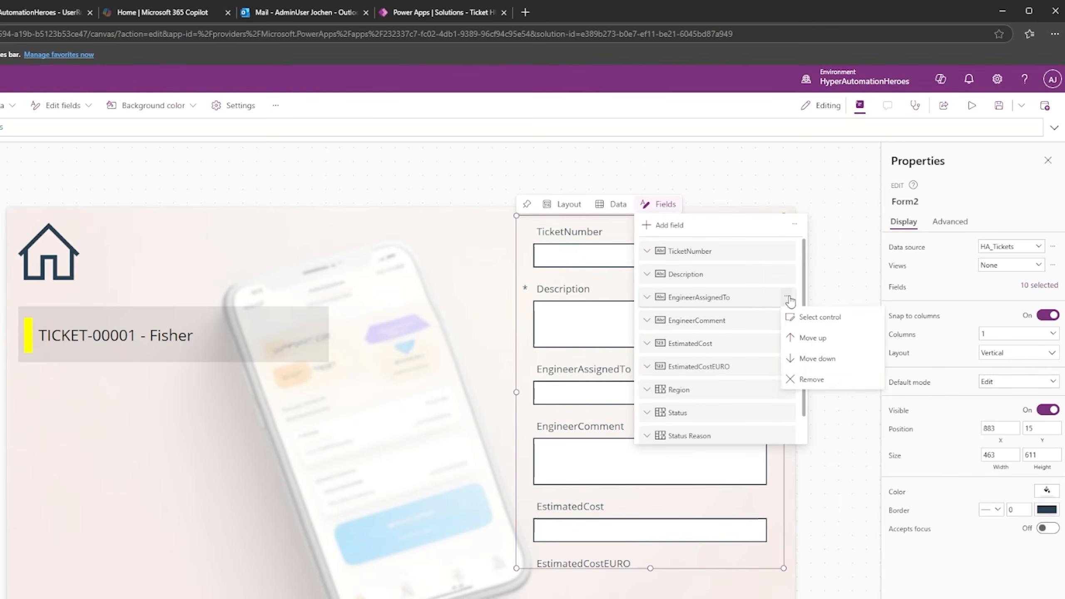
click(802, 380)
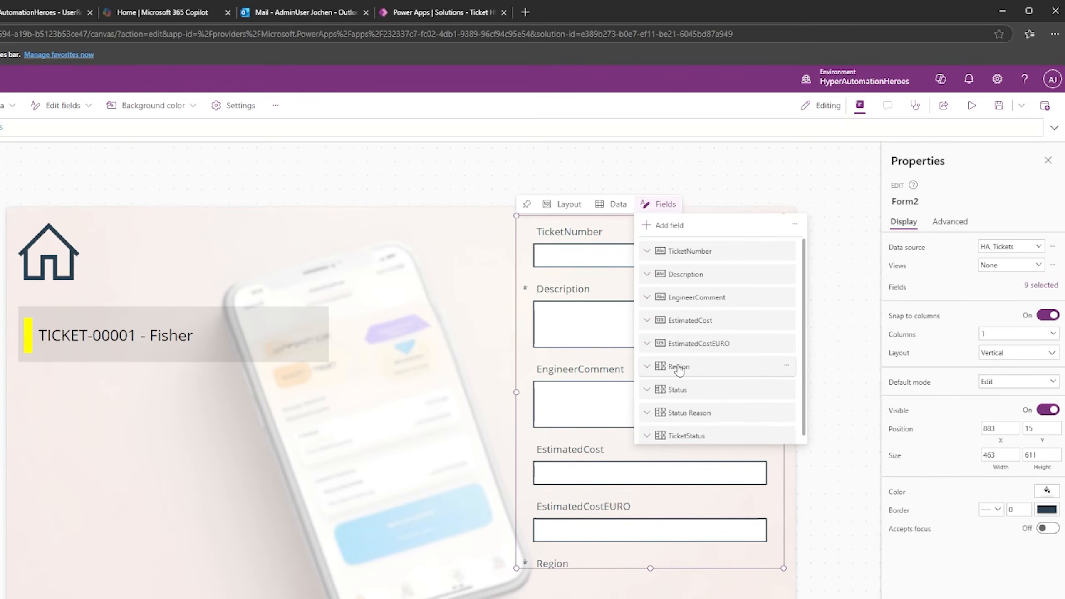
click(787, 366)
click(810, 448)
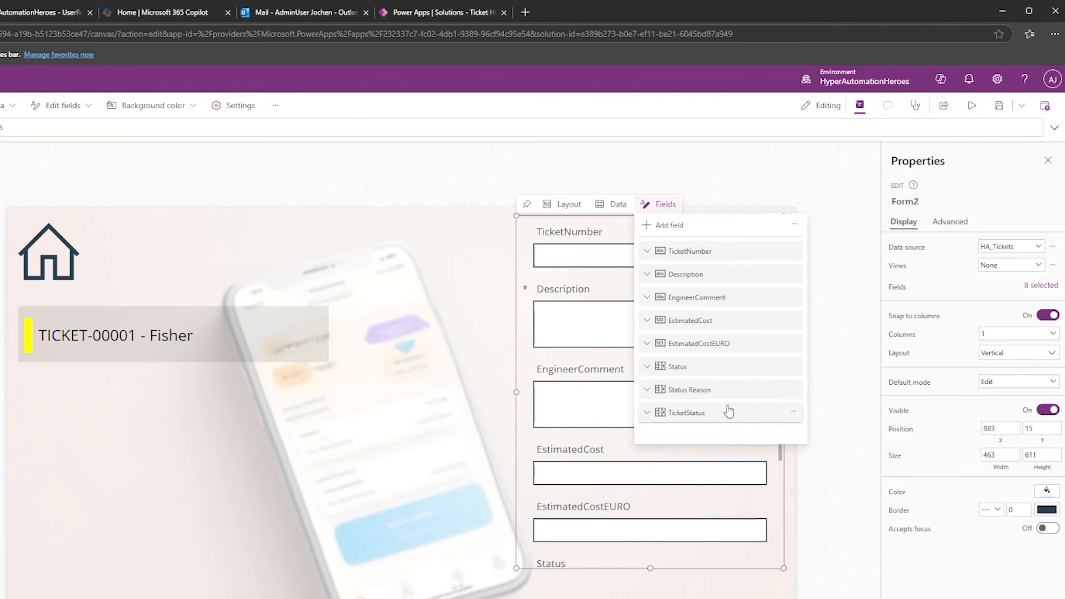
click(795, 367)
click(809, 448)
click(794, 366)
click(817, 450)
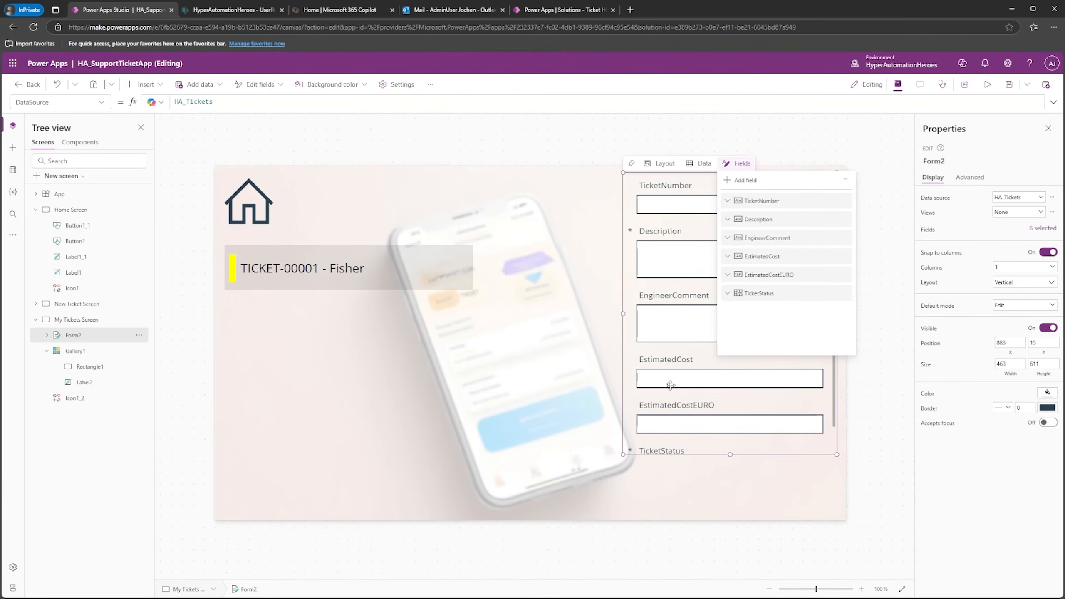
click(741, 164)
Step: Extend the form's height to about 683 and move it to X 903, Y 0 in the screen's upper corner
drag(732, 456, 731, 488)
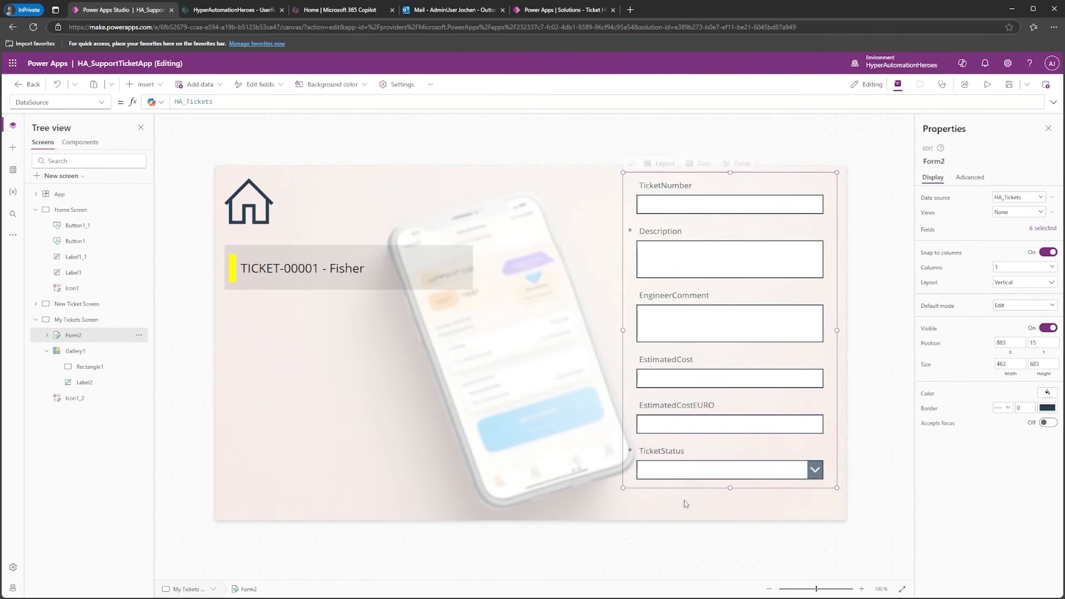
key(Up)
key(Up)
key(Right)
key(Right)
key(Right)
key(Up)
key(Right)
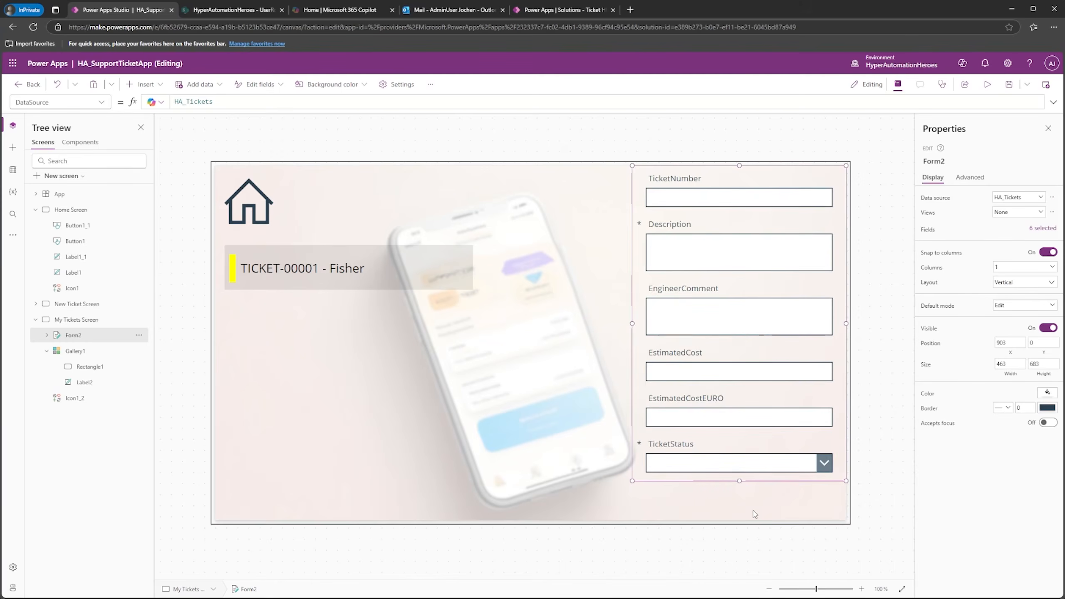
Step: Set the ticket form's Item property to Gallery1.Selected
click(802, 271)
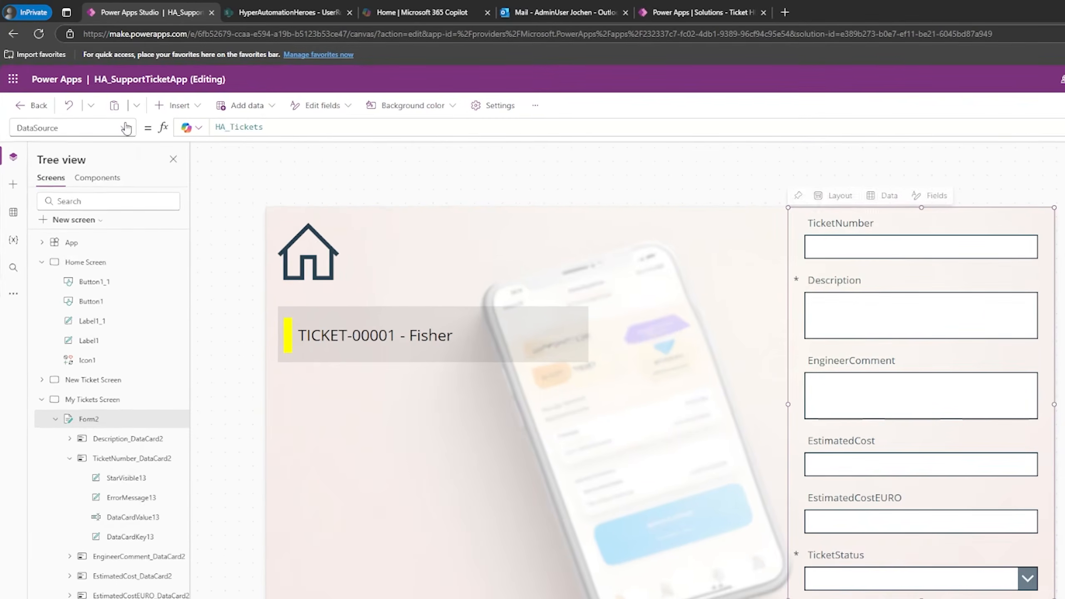
click(125, 128)
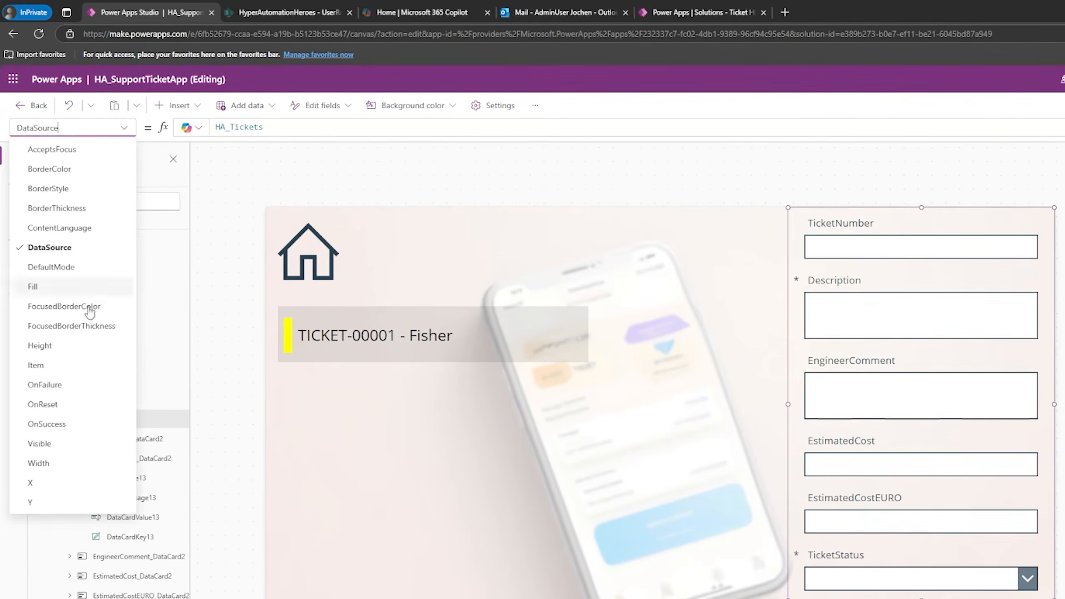
click(60, 369)
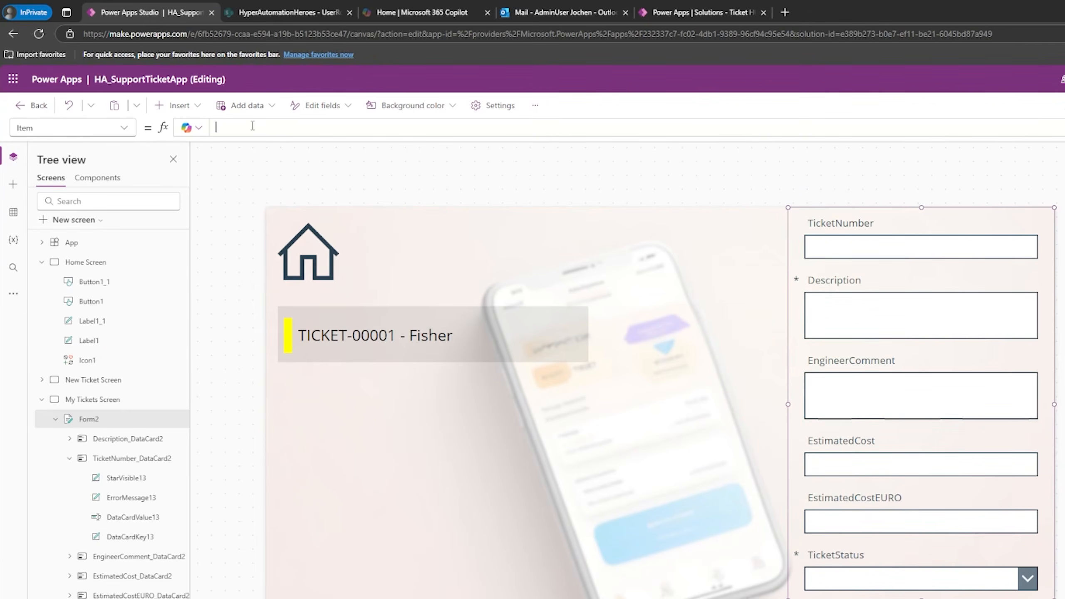
text(Gallery1.Selected)
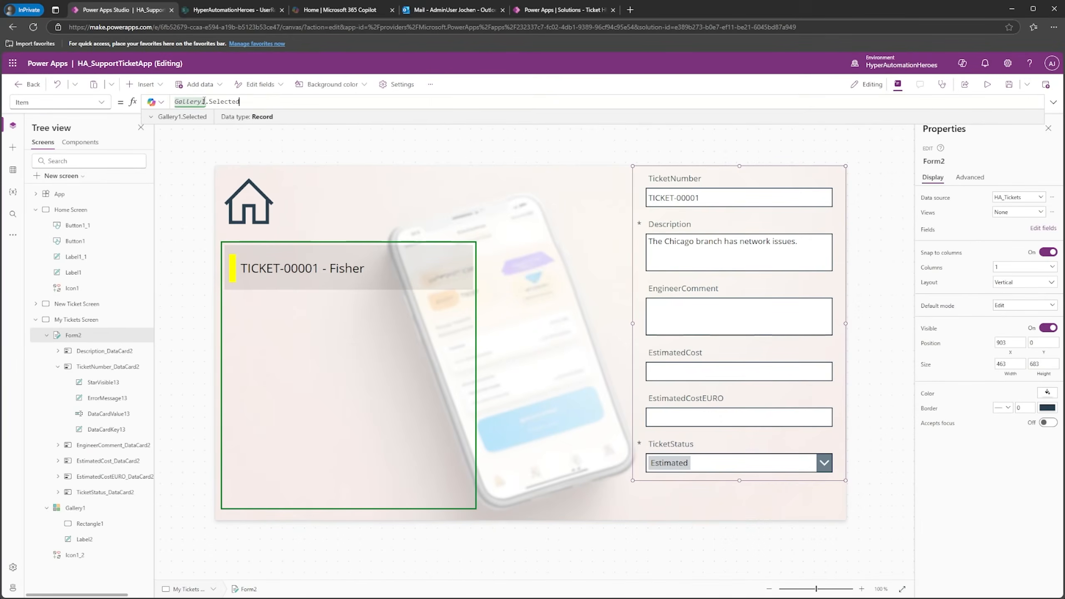
mouse_move(677, 206)
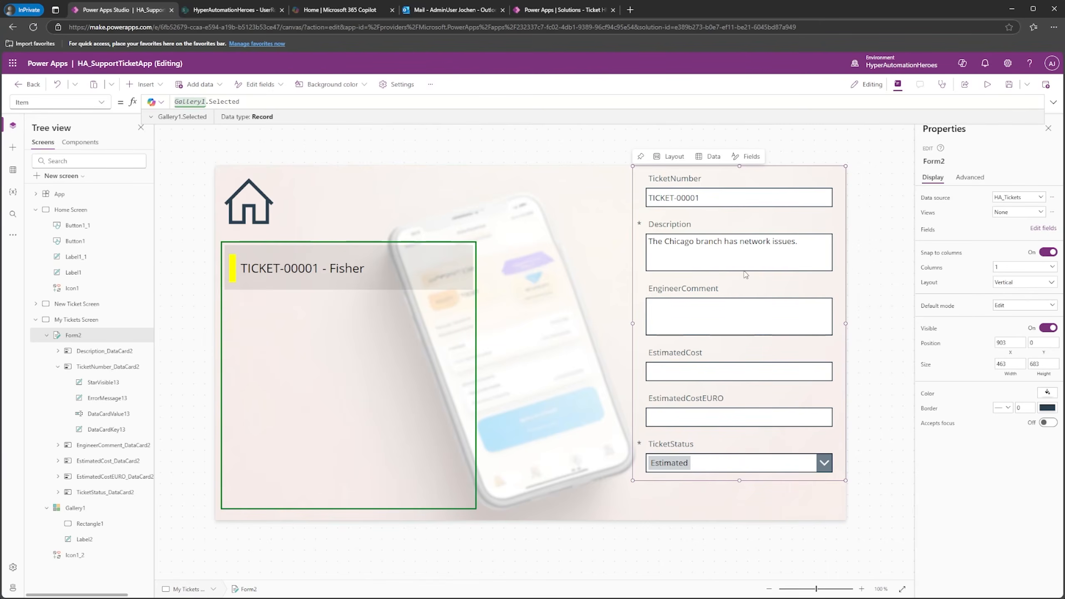
Step: Make the TicketNumber text input in the form read-only by setting its DisplayMode property to DisplayMode.View
click(697, 203)
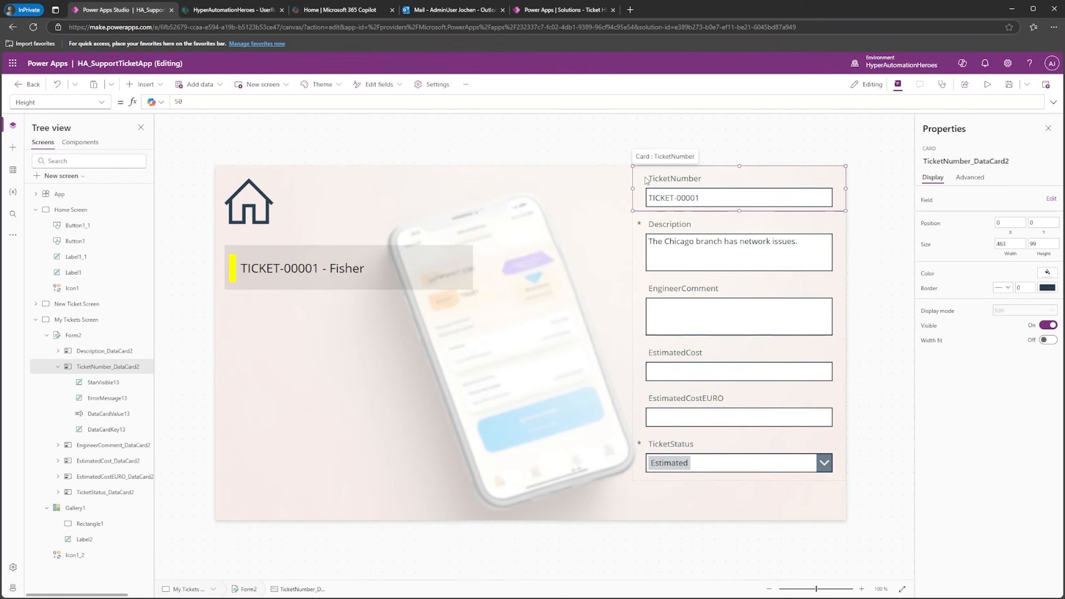
click(693, 198)
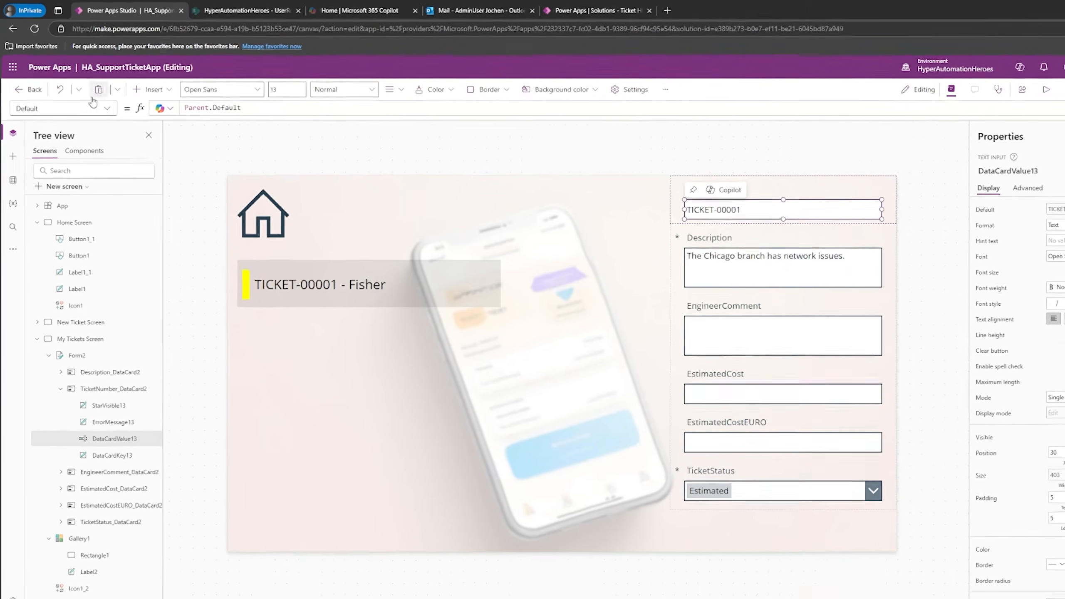
click(101, 102)
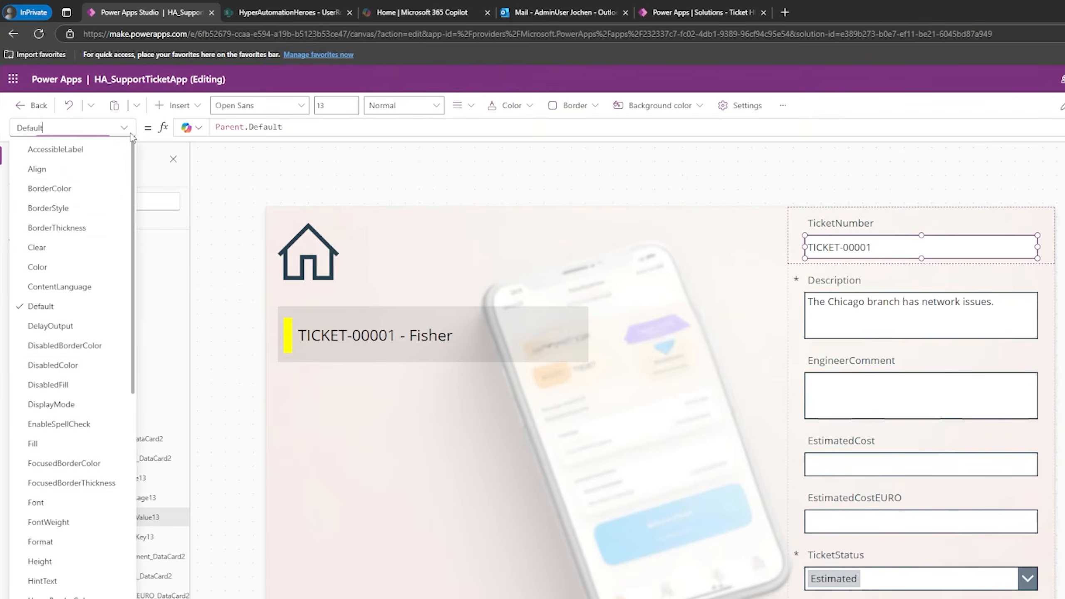
click(51, 409)
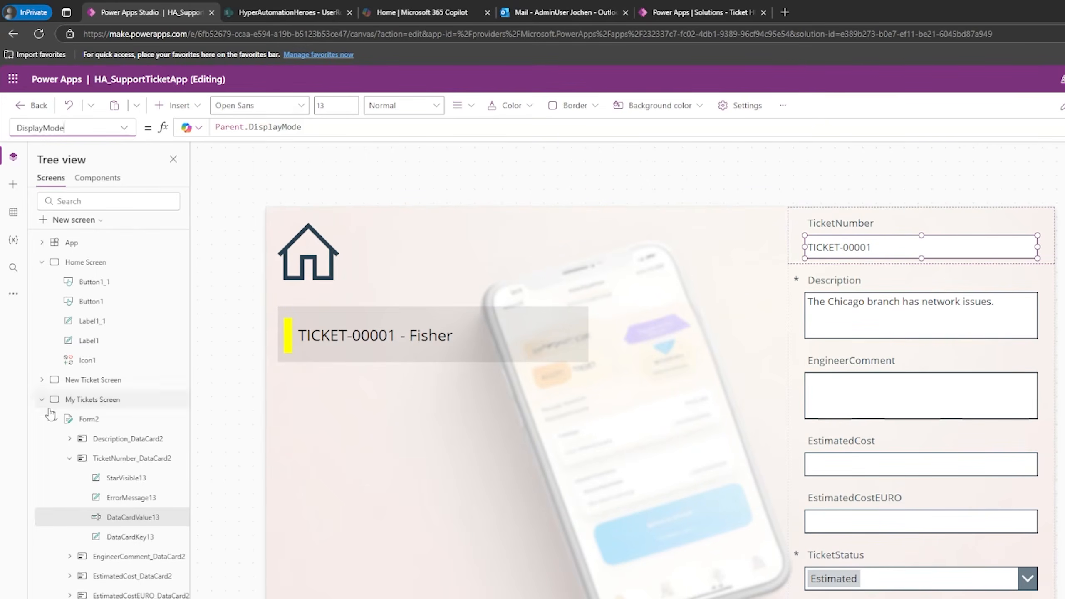
click(305, 128)
key(ctrl+a)
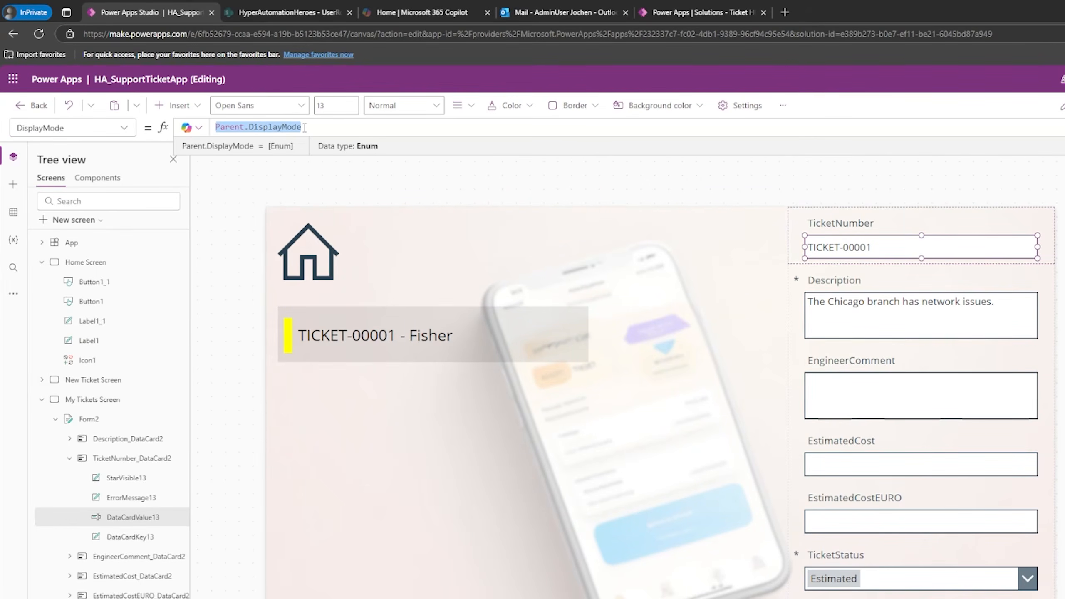
text(DisplayMode.Vi)
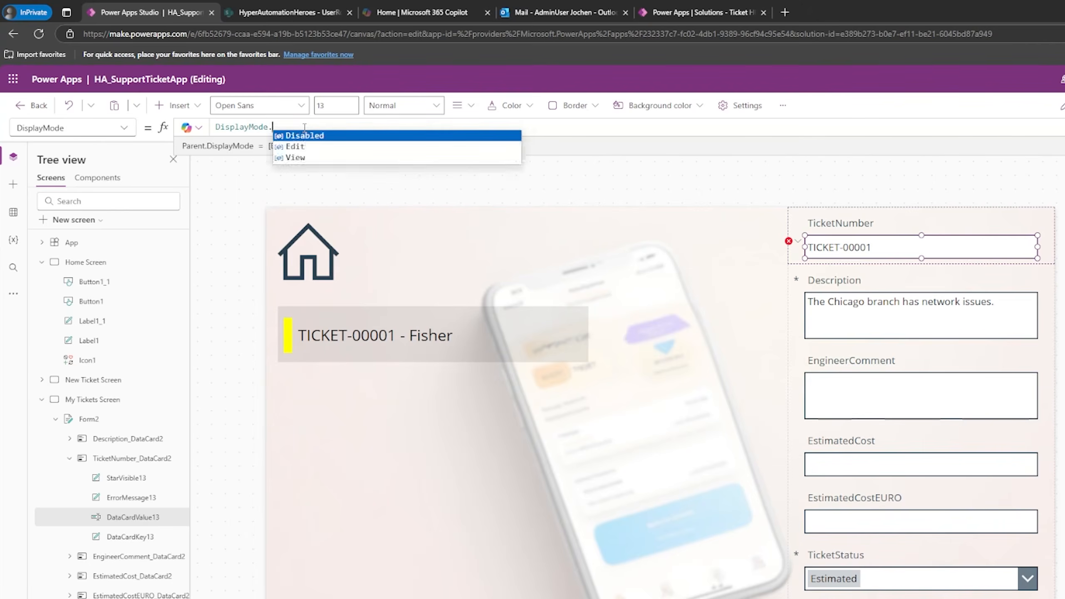
text(ew)
click(797, 181)
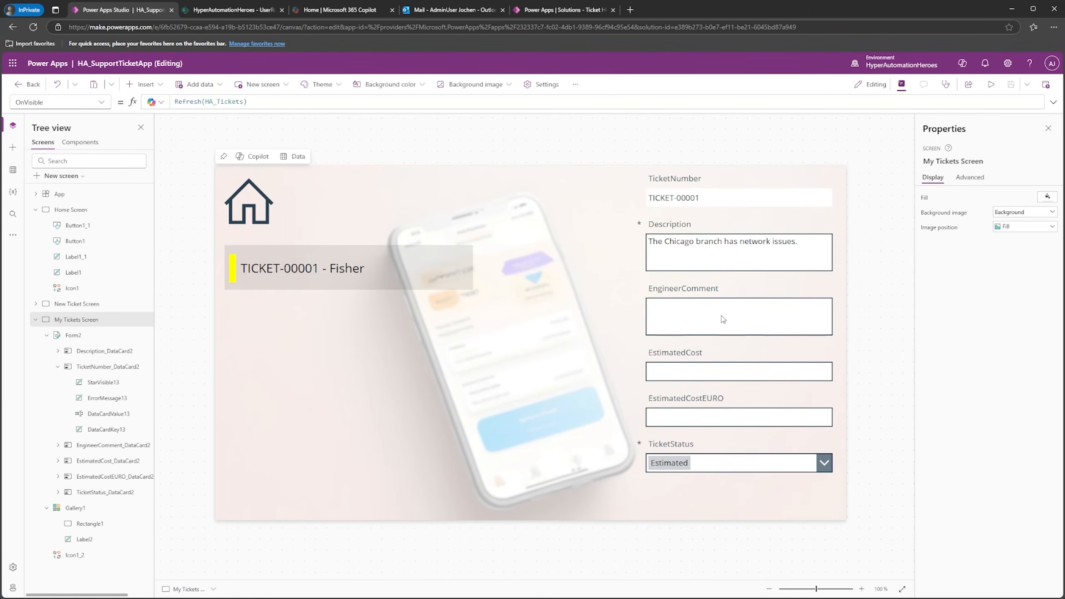
Step: Set the Text property of the form's EngineerComment label to "Engineer Comment"
click(685, 290)
click(692, 291)
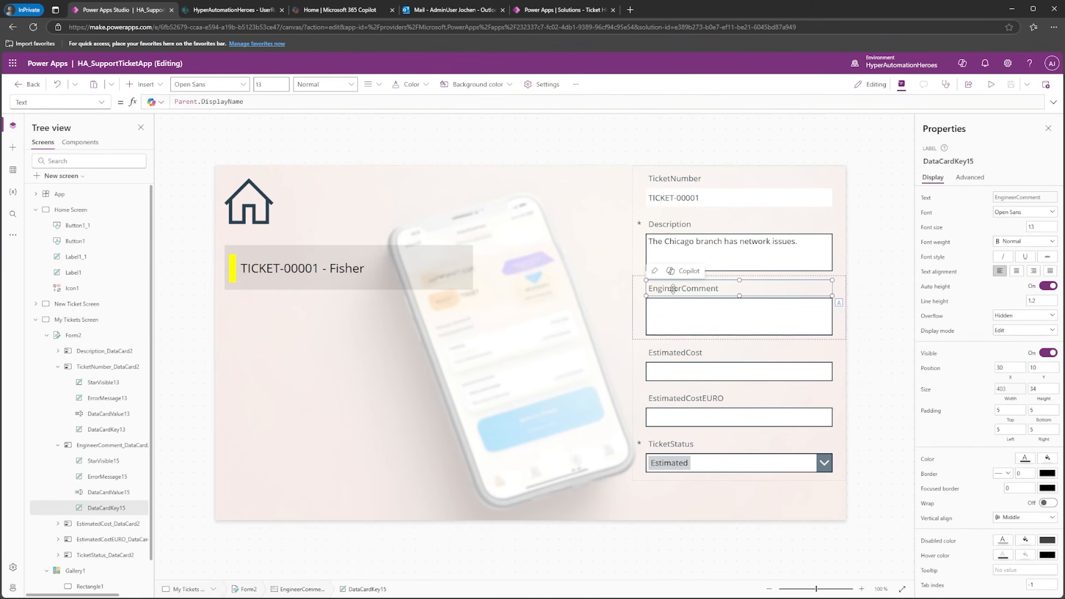
right_click(673, 289)
click(700, 302)
drag(256, 102, 178, 102)
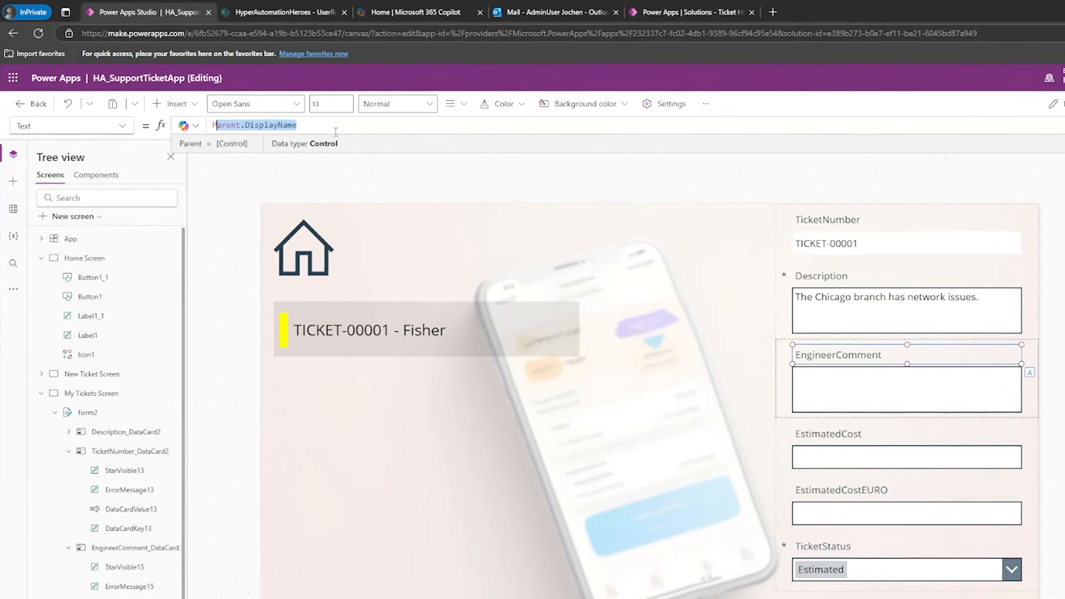
text("Engine)
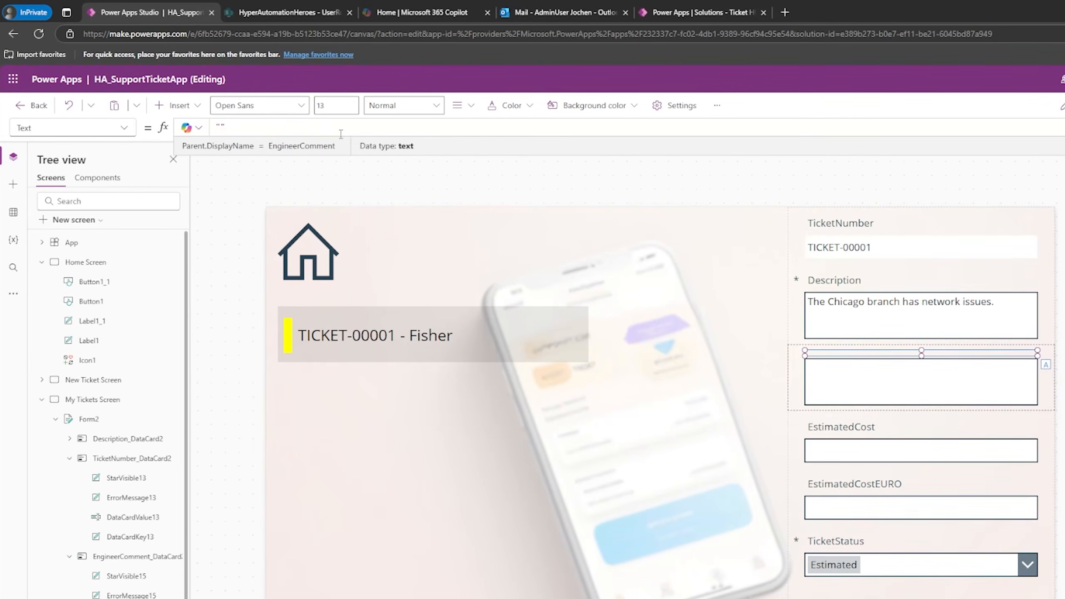
key(BackSpace)
key(BackSpace)
text(neer Comment)
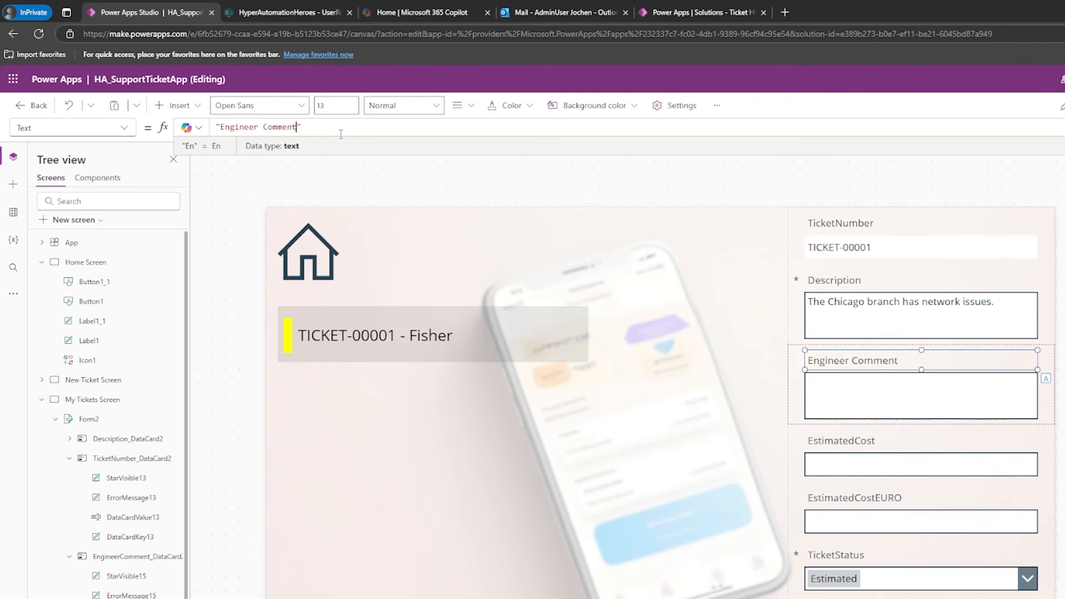
click(542, 181)
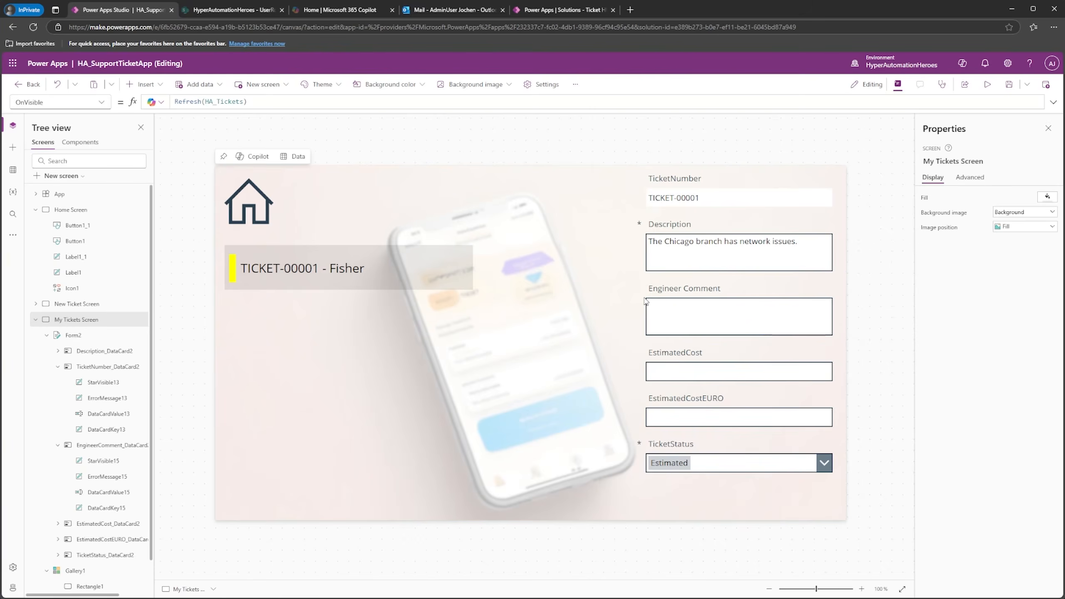
Step: Examine both estimated cost cards, SharePoint's CurrencyExchangeRates list and the HA_Customer table's DesiredCurrency column, and return to the app in Power Apps Studio
click(691, 375)
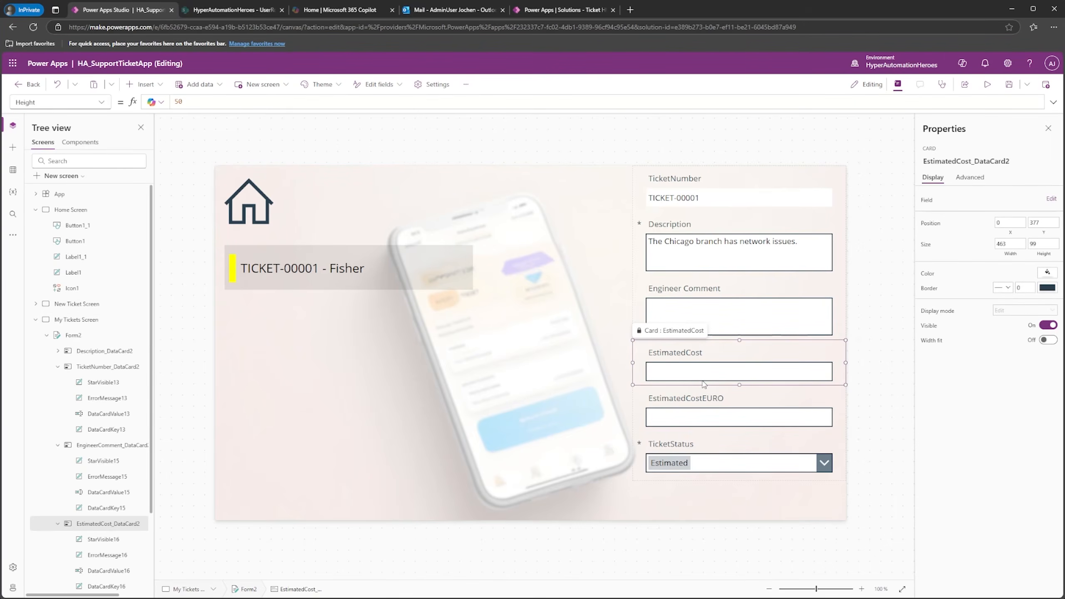
click(692, 421)
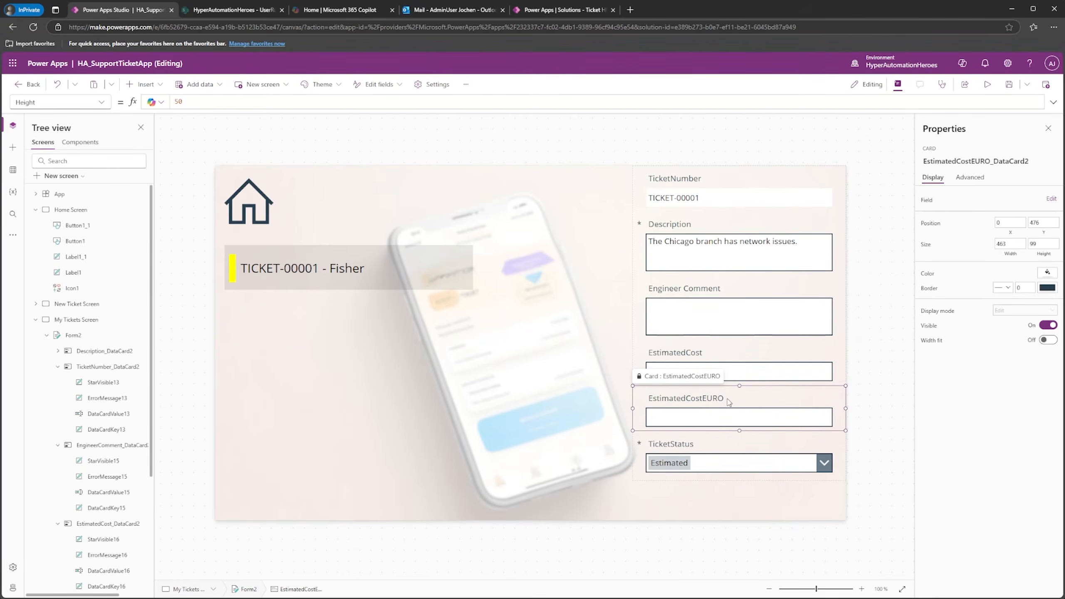
click(230, 10)
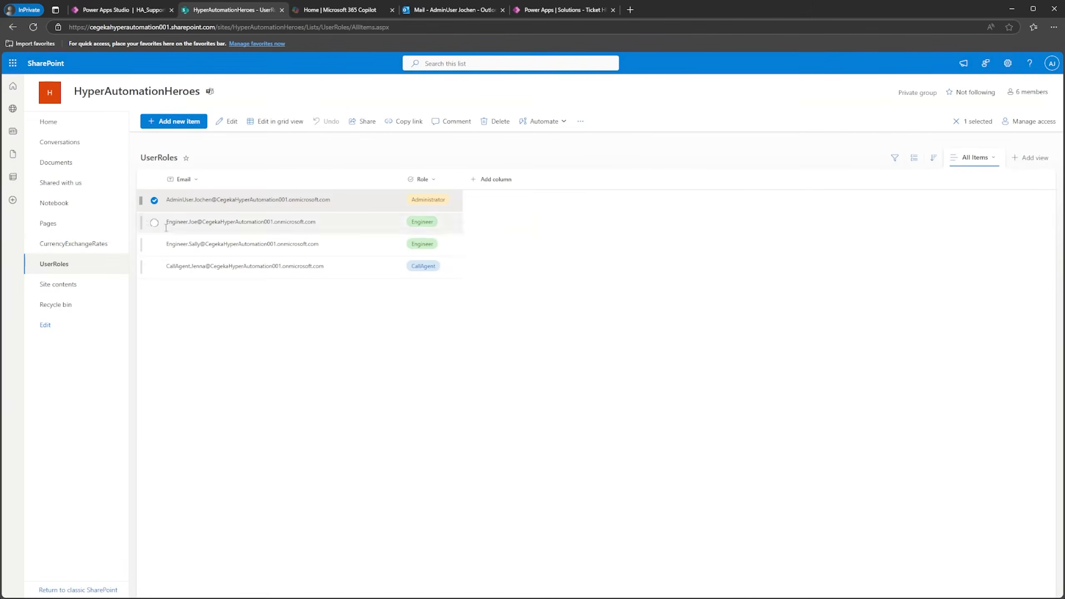
click(87, 244)
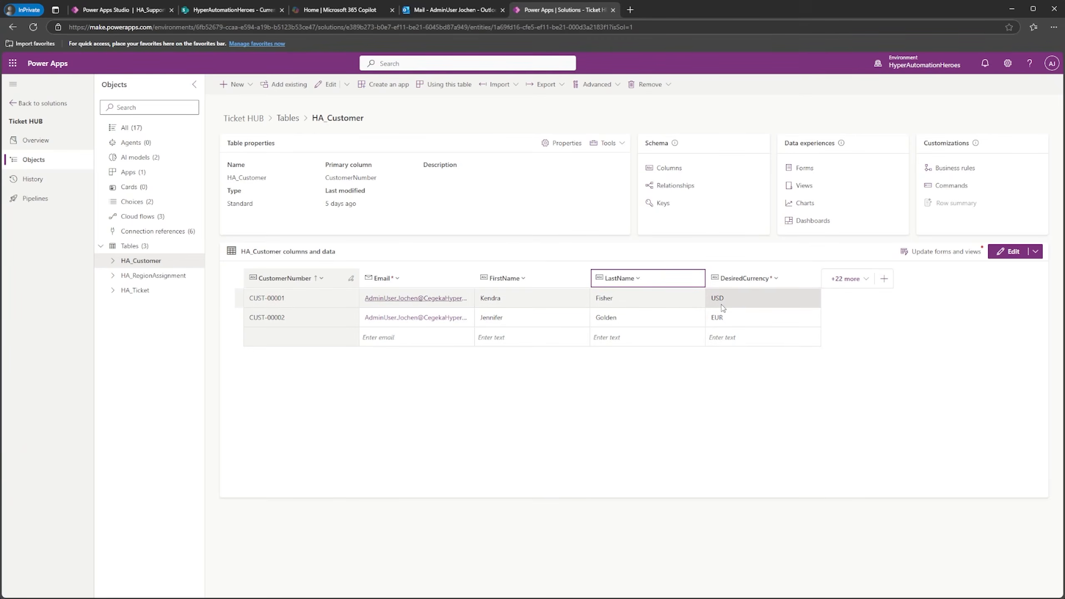
click(130, 9)
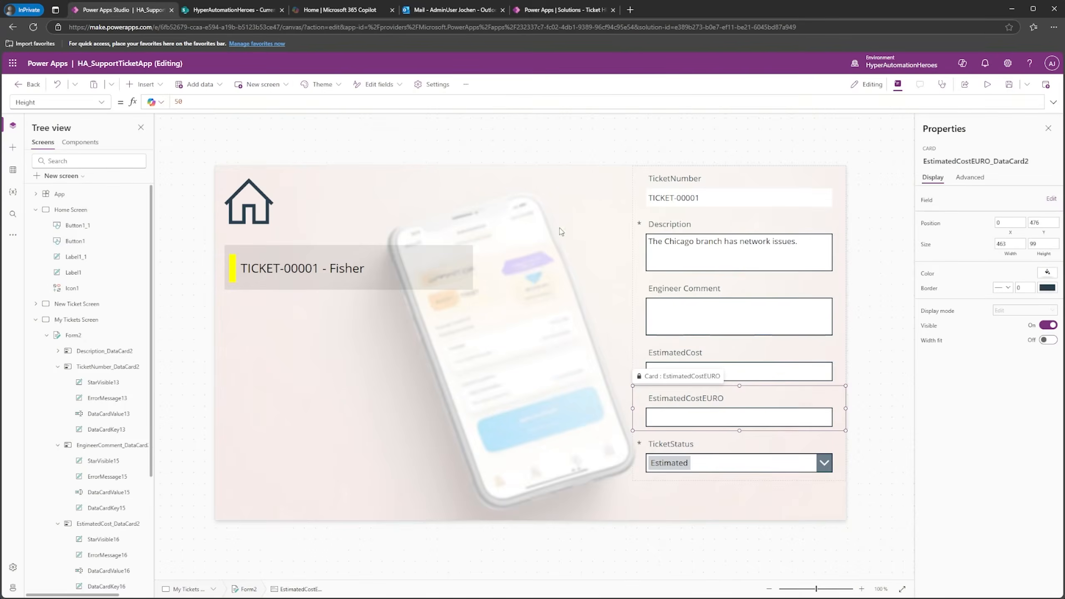
Step: Replace the Parent.DisplayName formula in the EstimatedCost label's Text property with a custom quoted caption
click(678, 371)
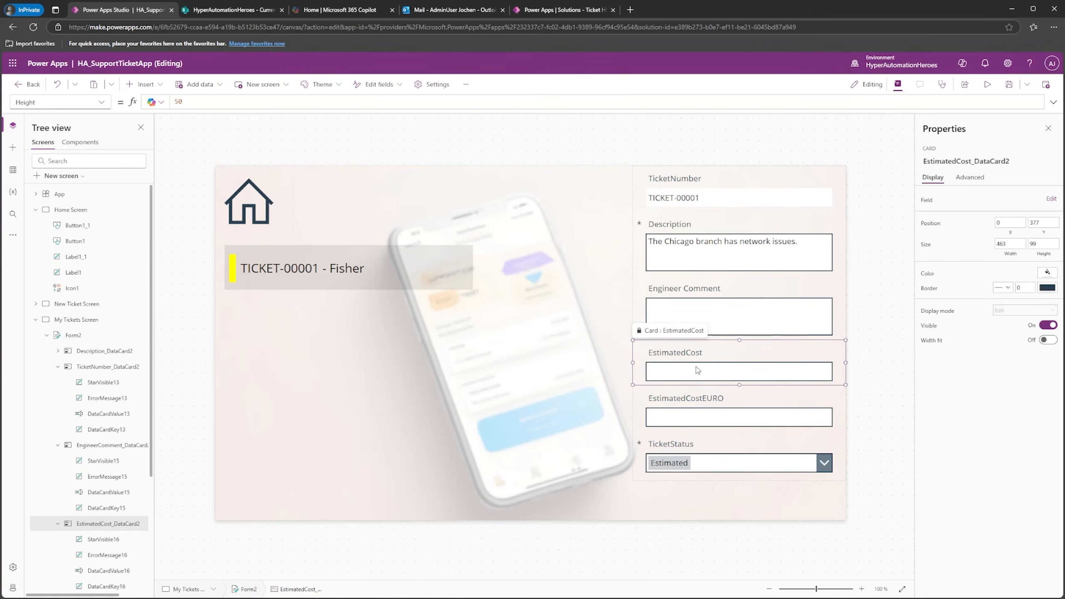
click(715, 347)
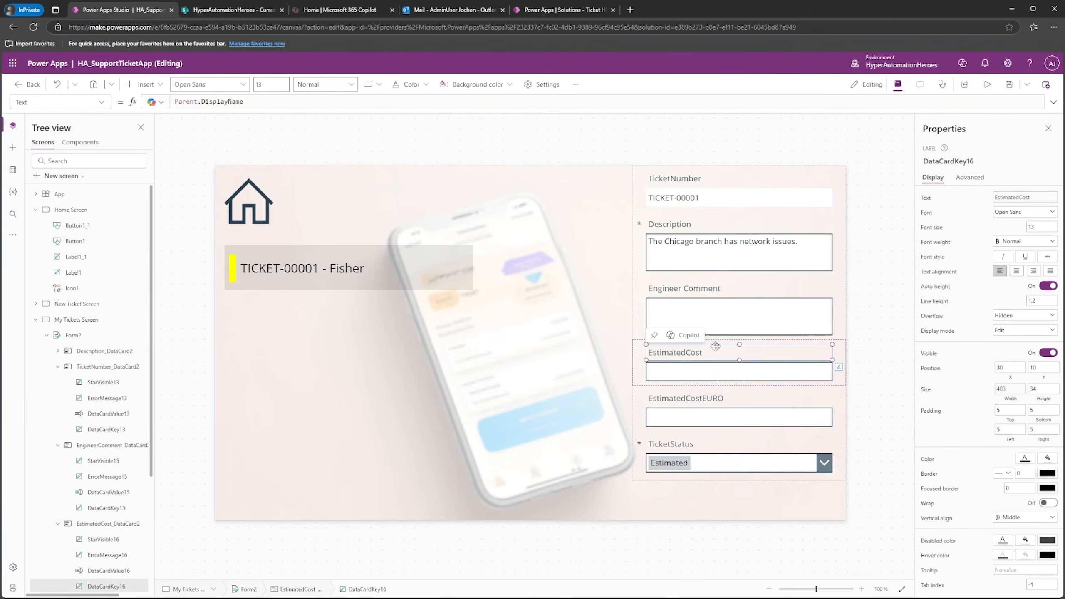
right_click(668, 354)
click(684, 362)
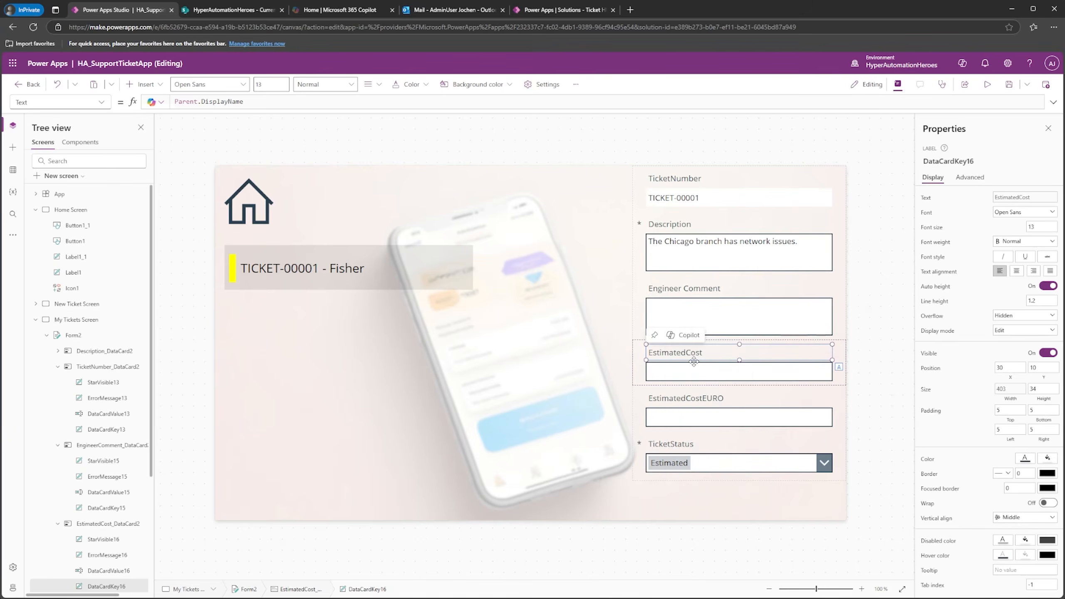
click(225, 104)
key(ctrl+a)
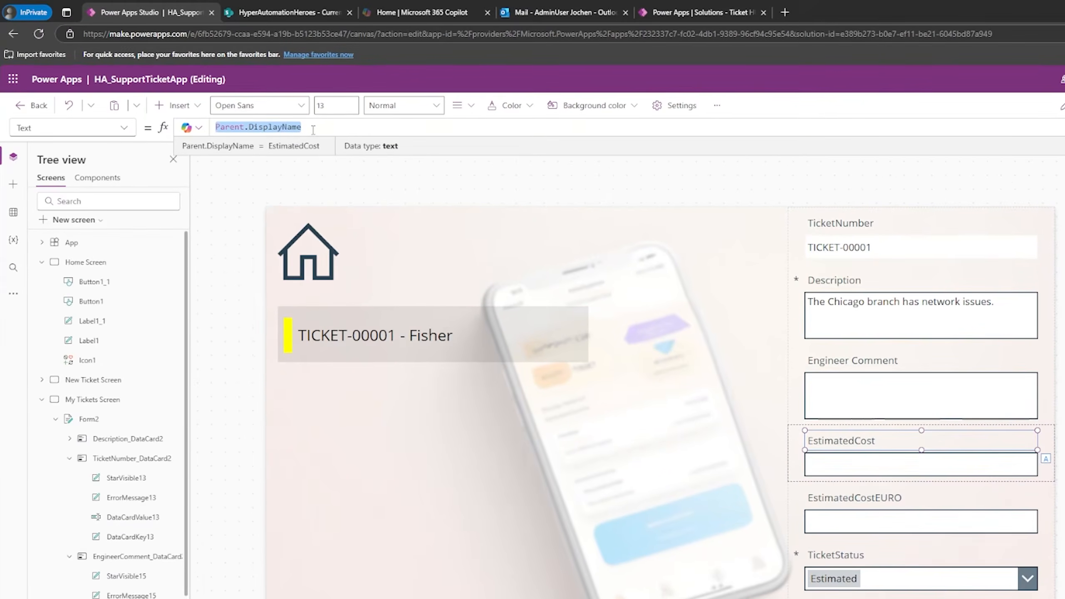
text("Ed)
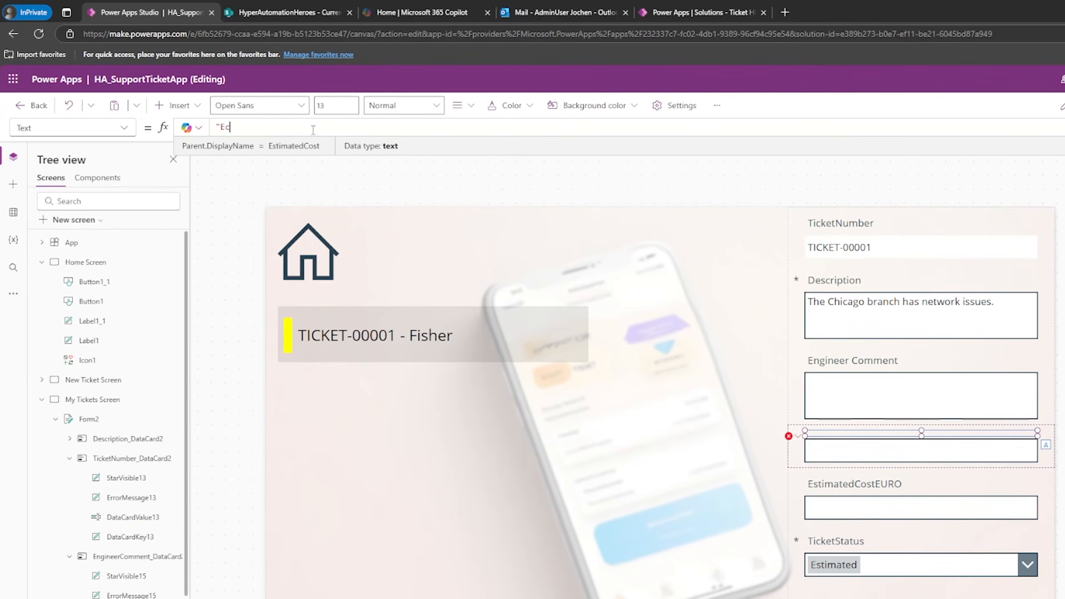
Step: Set the EstimatedCost label's Text formula to "Estimated Cost " & ThisItem.Customer.DesiredCurrency
key(BackSpace)
text(stimated)
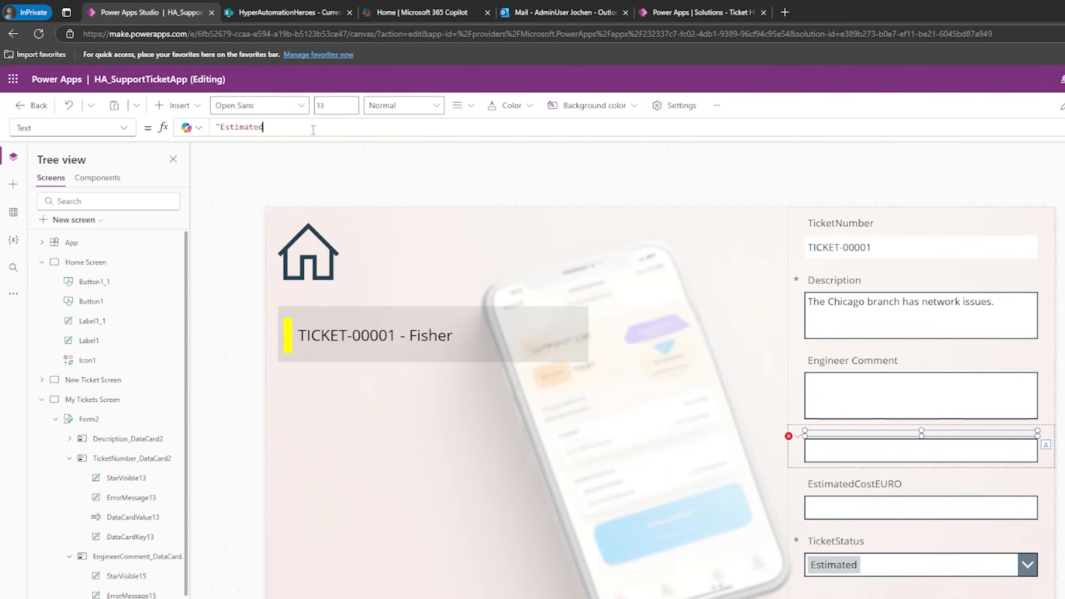
text( Cost")
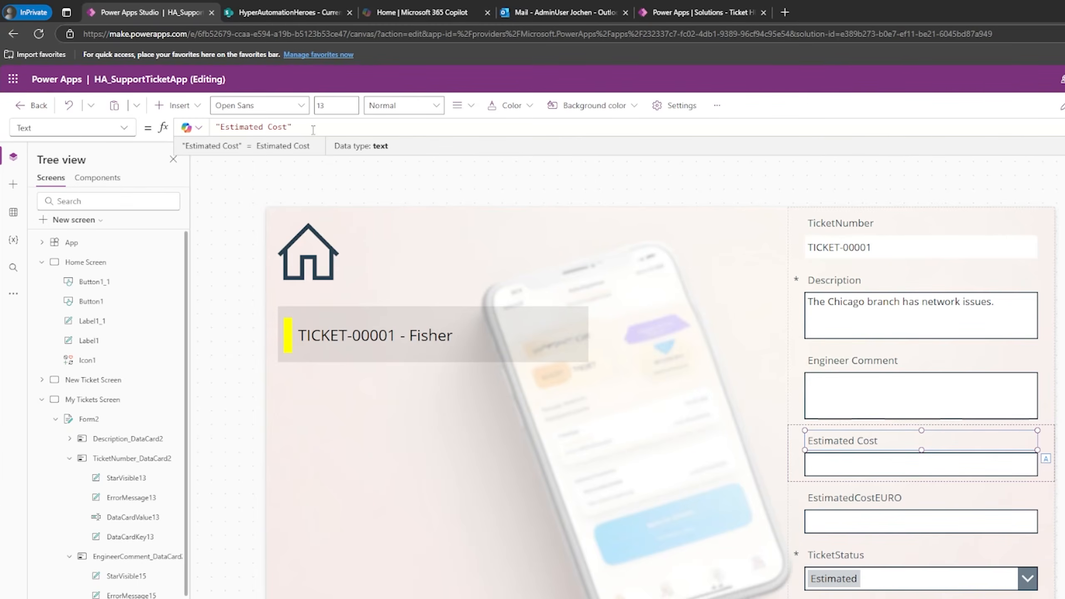
text(& H)
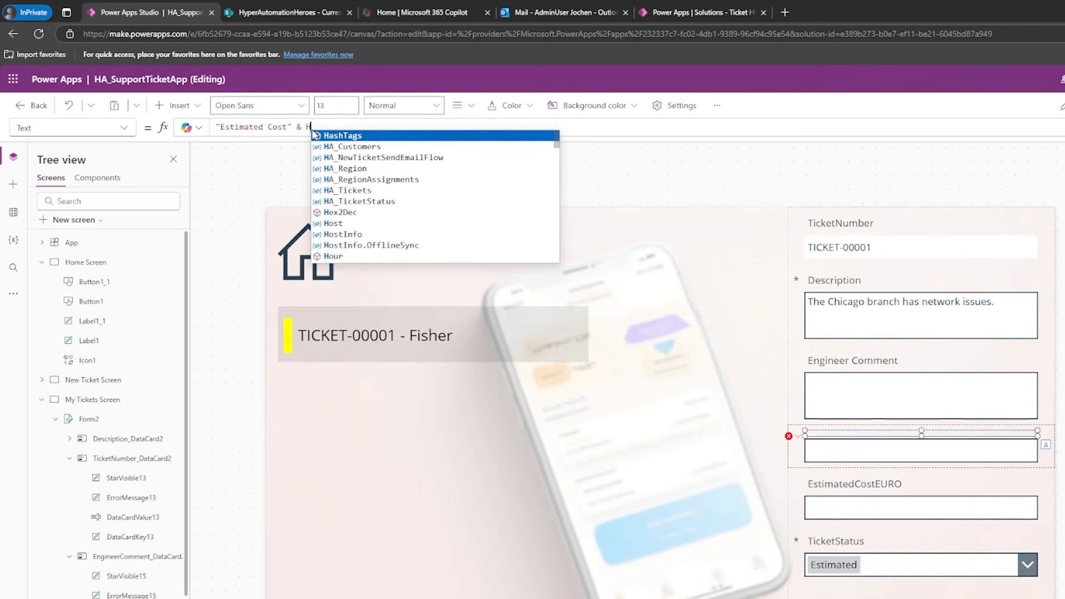
key(BackSpace)
text(ThisItem)
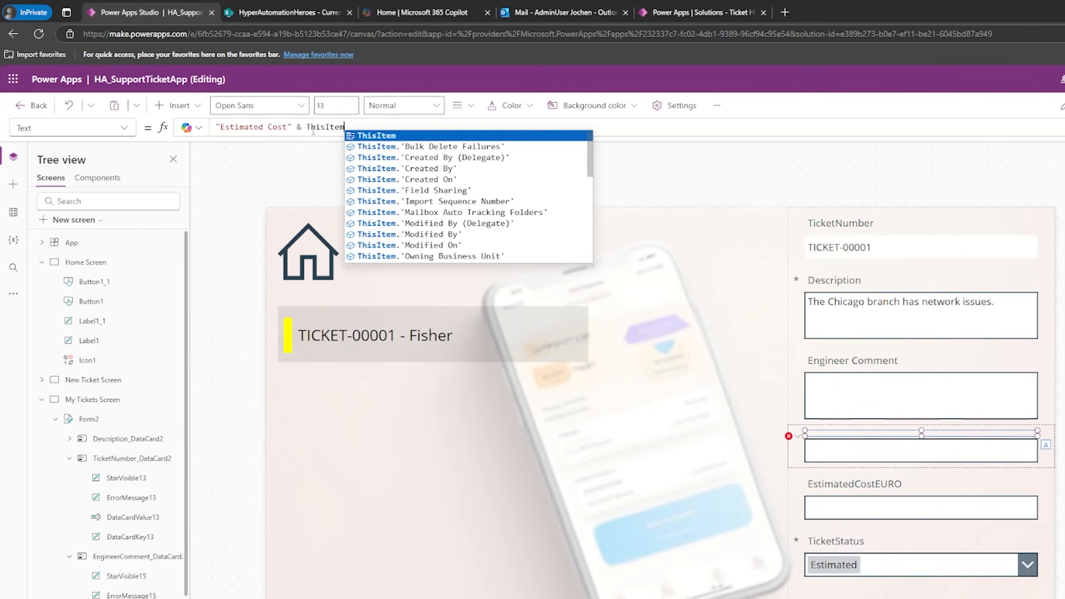
text(.Customer.DesiredCurrency)
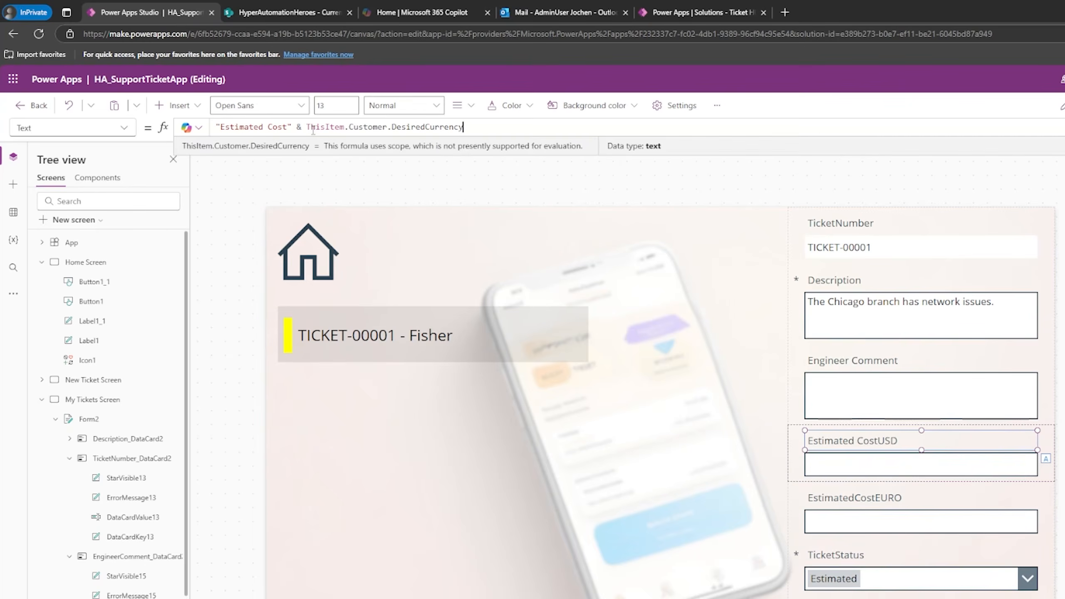
click(289, 128)
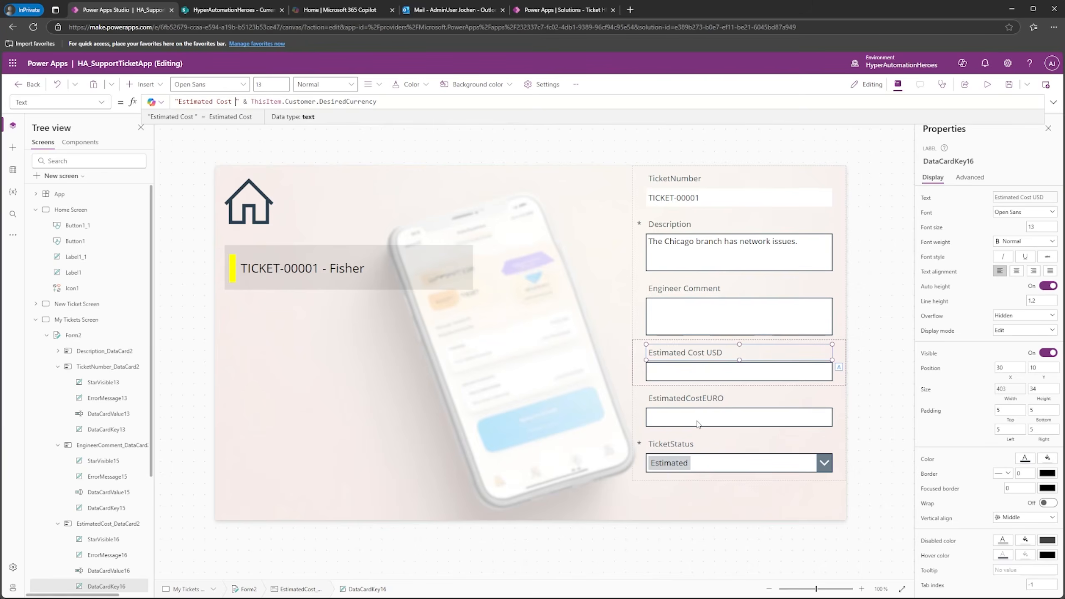
Step: Replace the EstimatedCostEURO label's Text formula with the fixed text "Estimated Cost EUR"
click(683, 399)
click(676, 402)
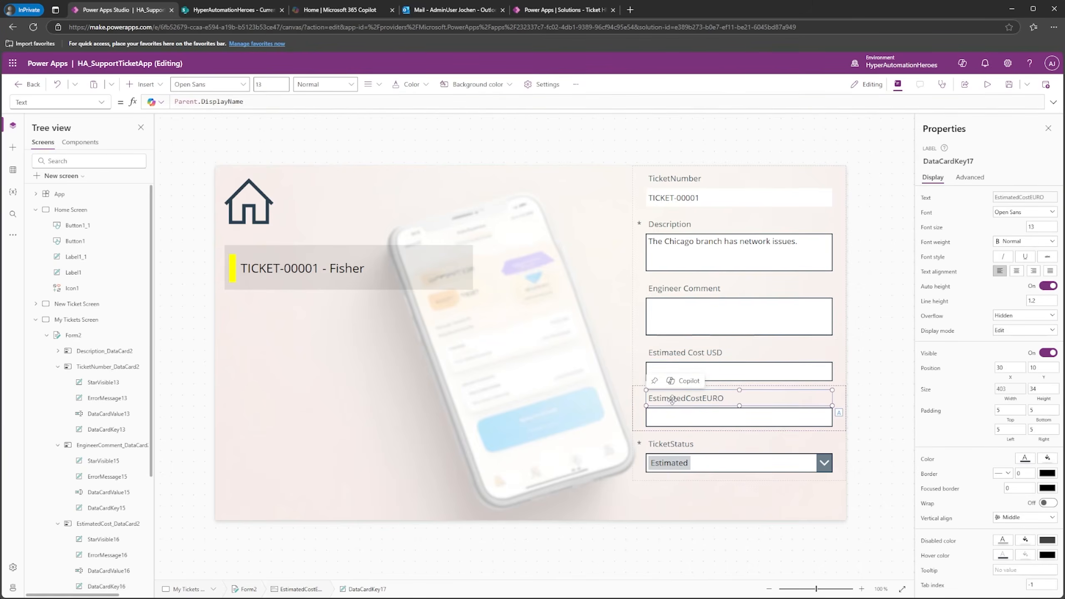
right_click(672, 399)
click(713, 410)
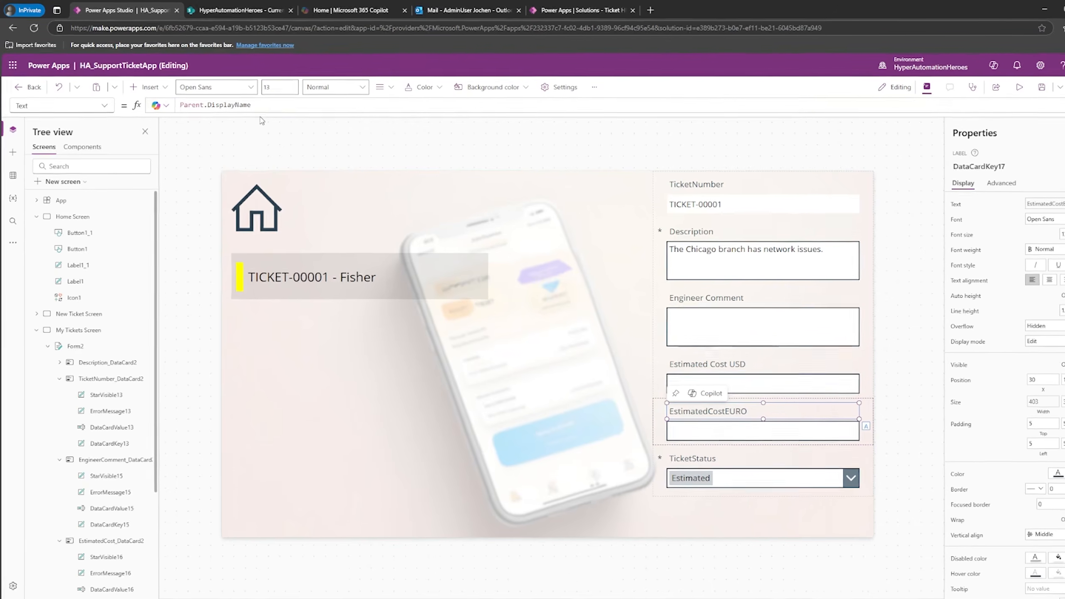
drag(250, 102, 178, 102)
text(")
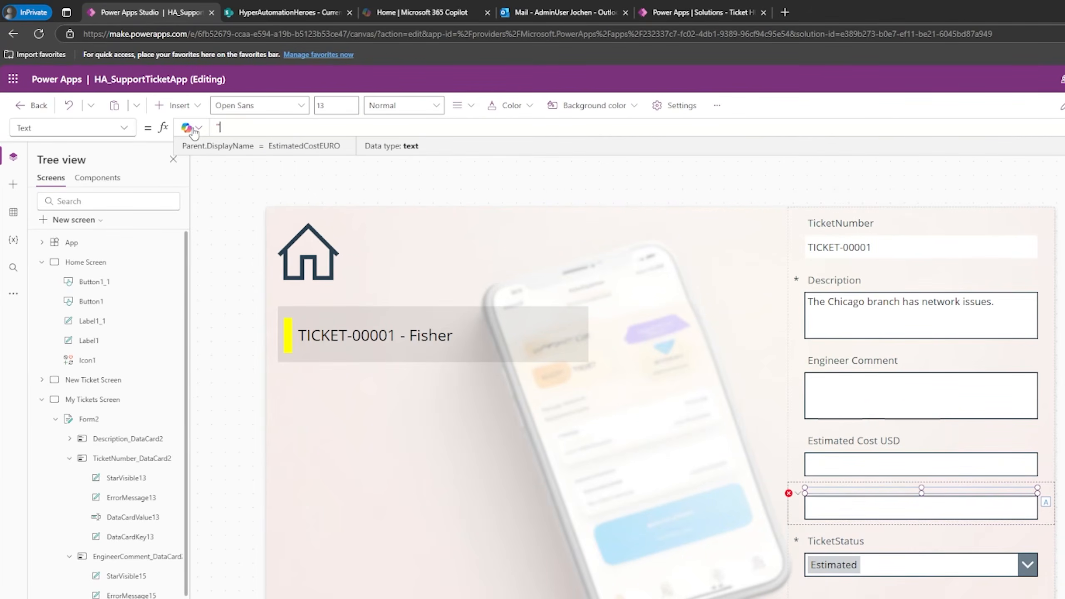
text("Estimated Cost )
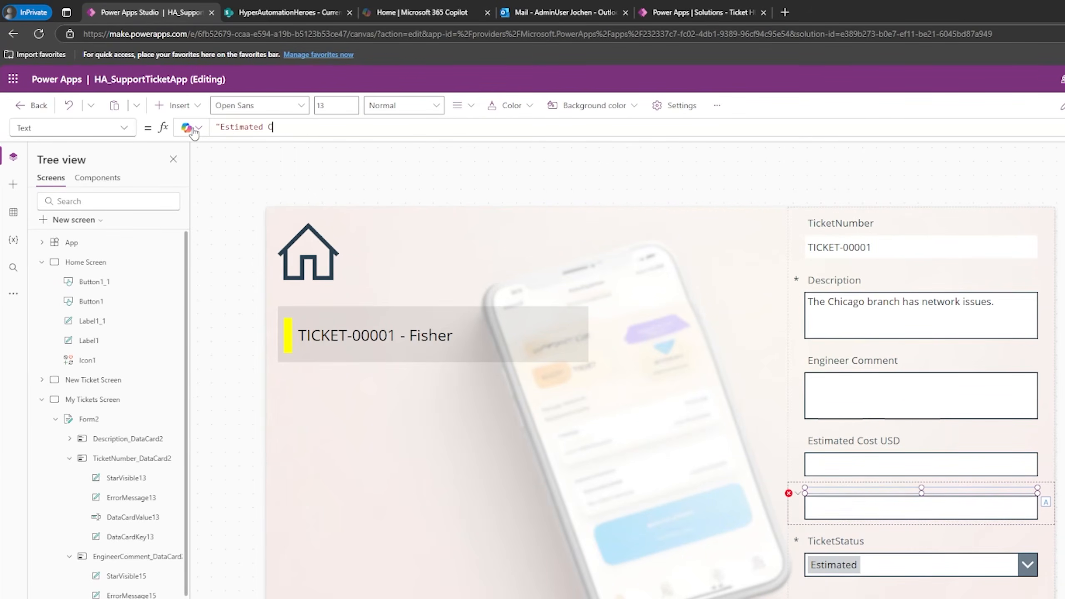
text(EURO)
key(BackSpace)
Step: Clear the Default formula of the EstimatedCostEURO data card
click(921, 508)
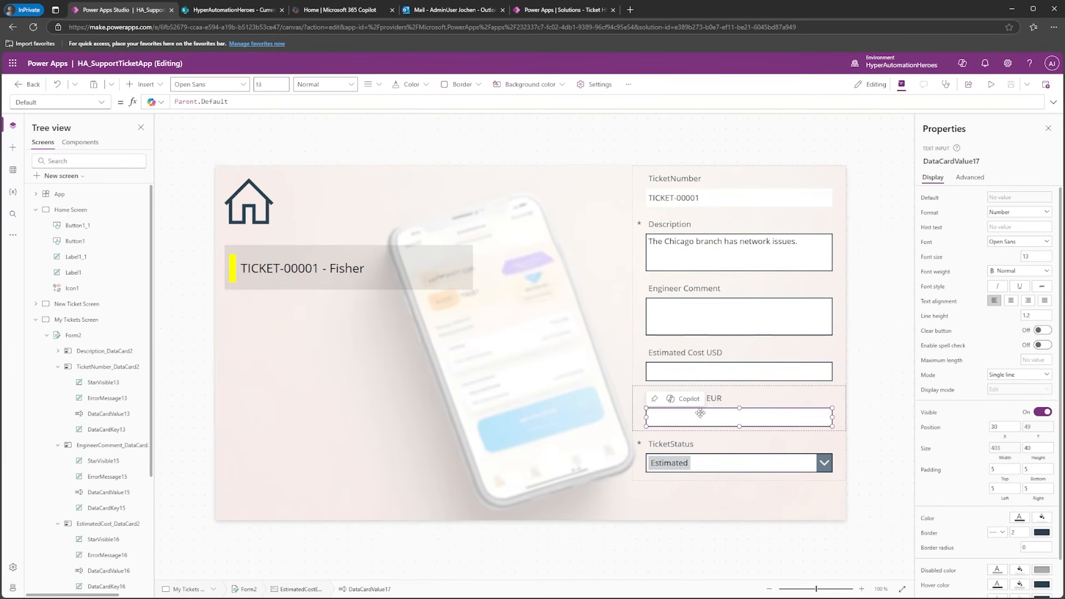
click(640, 417)
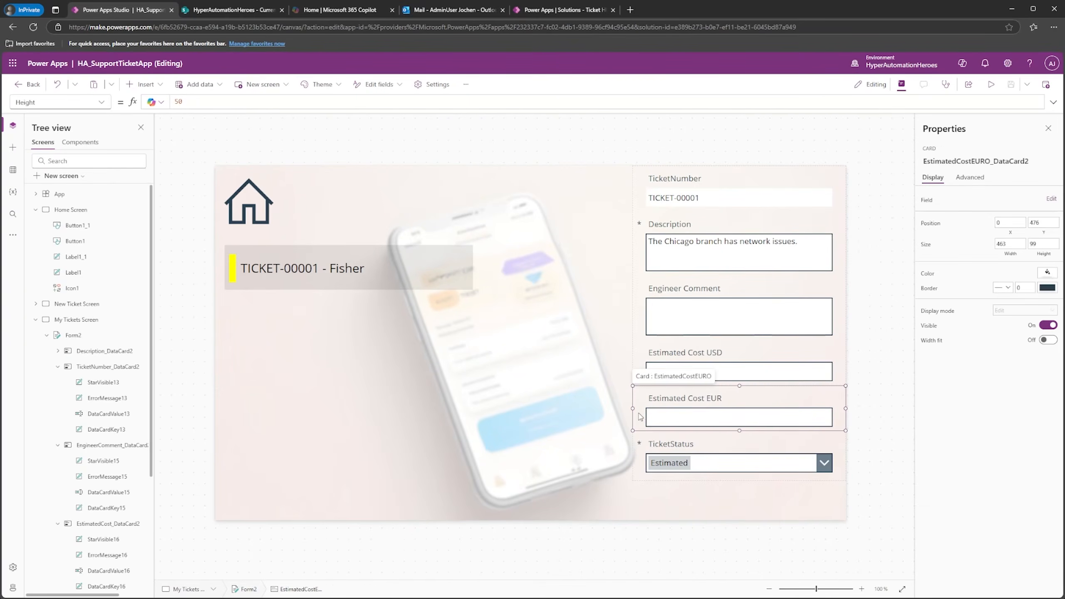
click(100, 105)
click(38, 197)
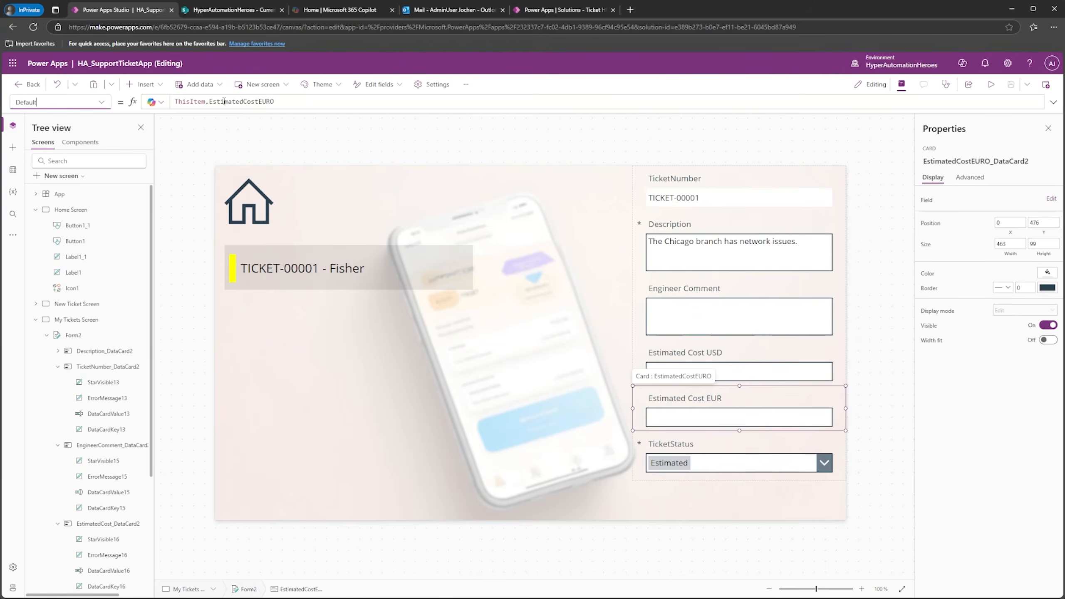
drag(289, 105, 173, 103)
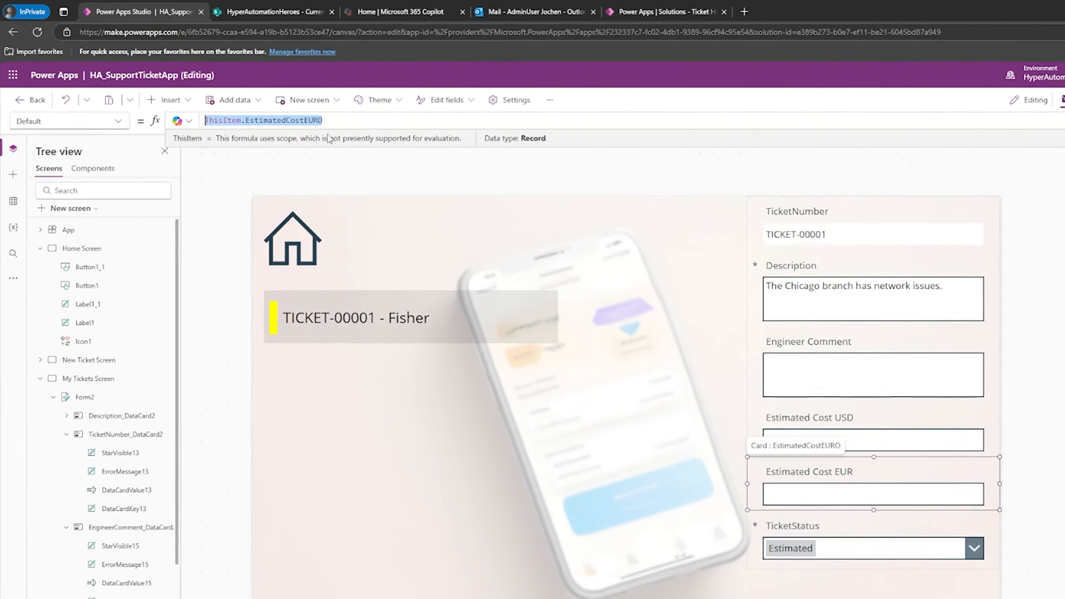
key(BackSpace)
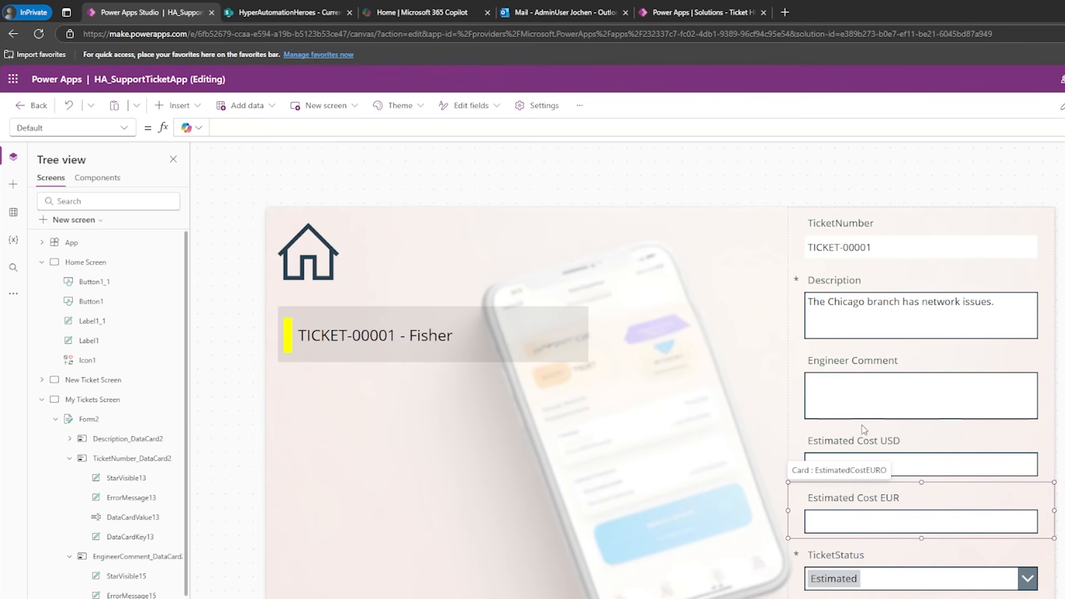
Step: Begin the EstimatedCostEURO card's Default formula with If(DataCardValue16 = "", "", so an empty estimated cost gives an empty result
click(906, 458)
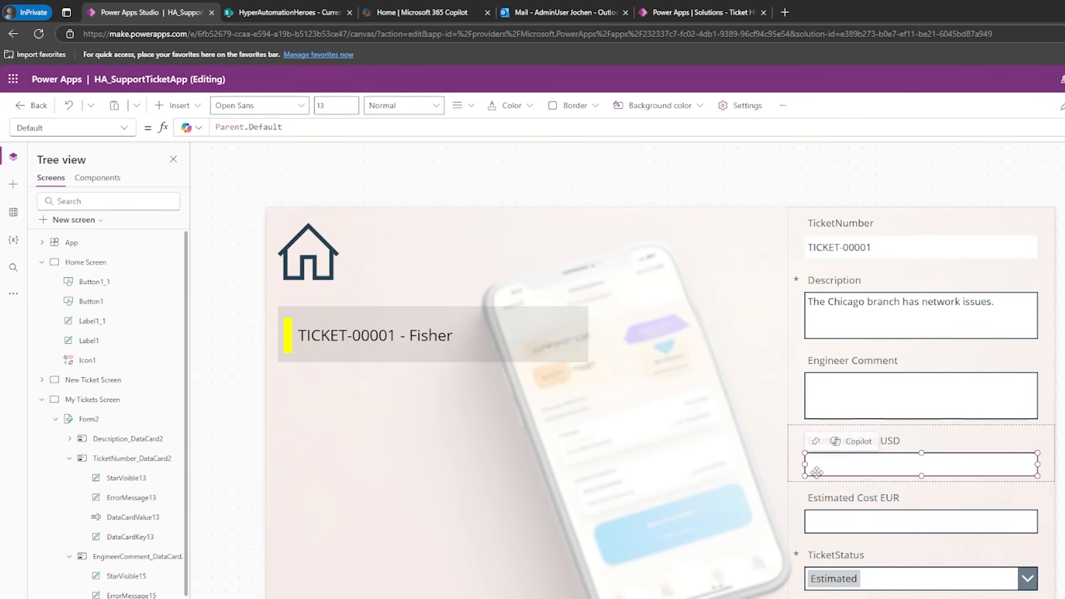
click(832, 516)
click(242, 126)
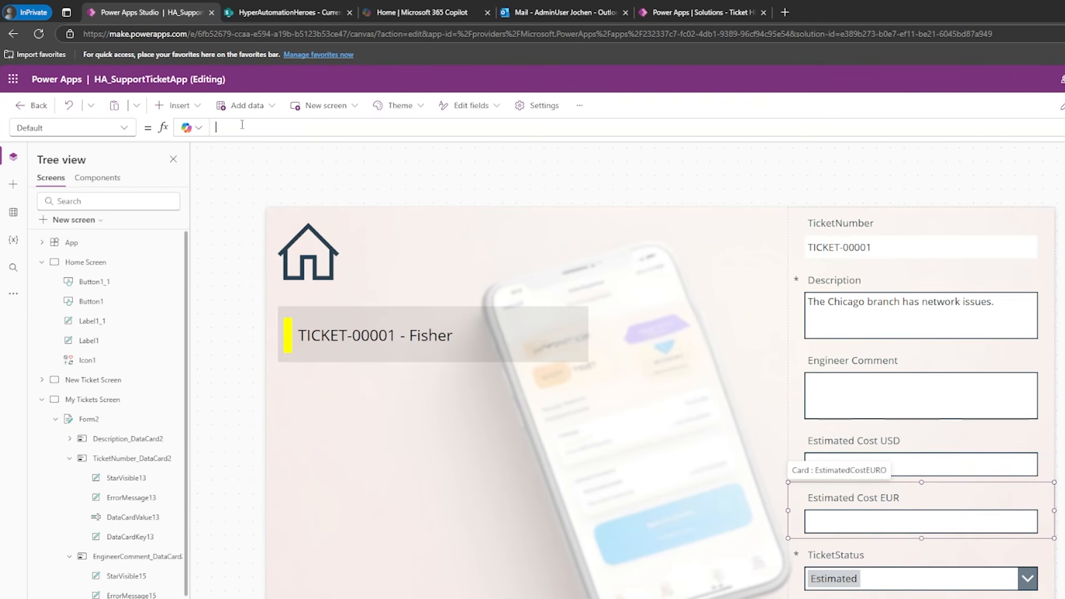
text(If(Data)
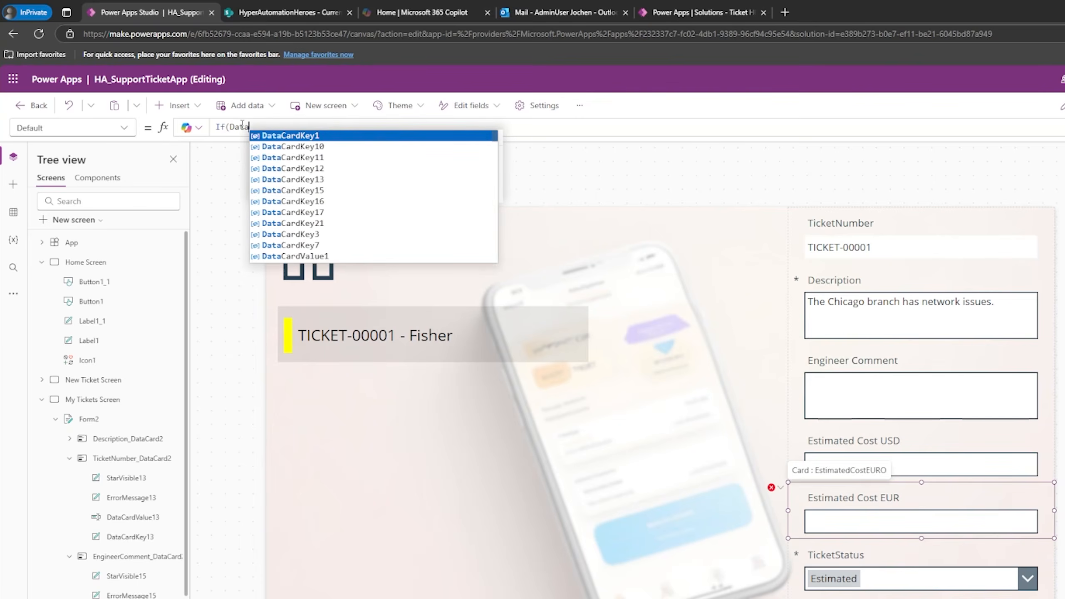
key(Down)
key(Down)
key(Down)
key(Down)
key(Down)
key(Down)
key(Down)
key(Down)
key(Down)
key(Down)
key(Down)
key(Down)
key(Down)
key(Down)
key(Down)
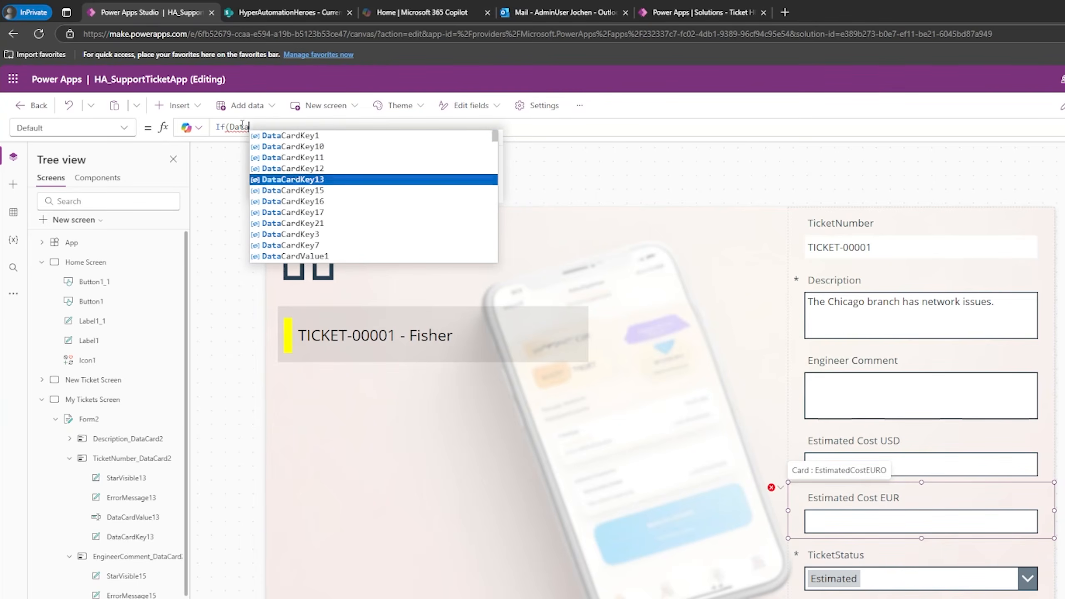
key(Down)
key(Down)
key(Down)
key(Tab)
text(= "")
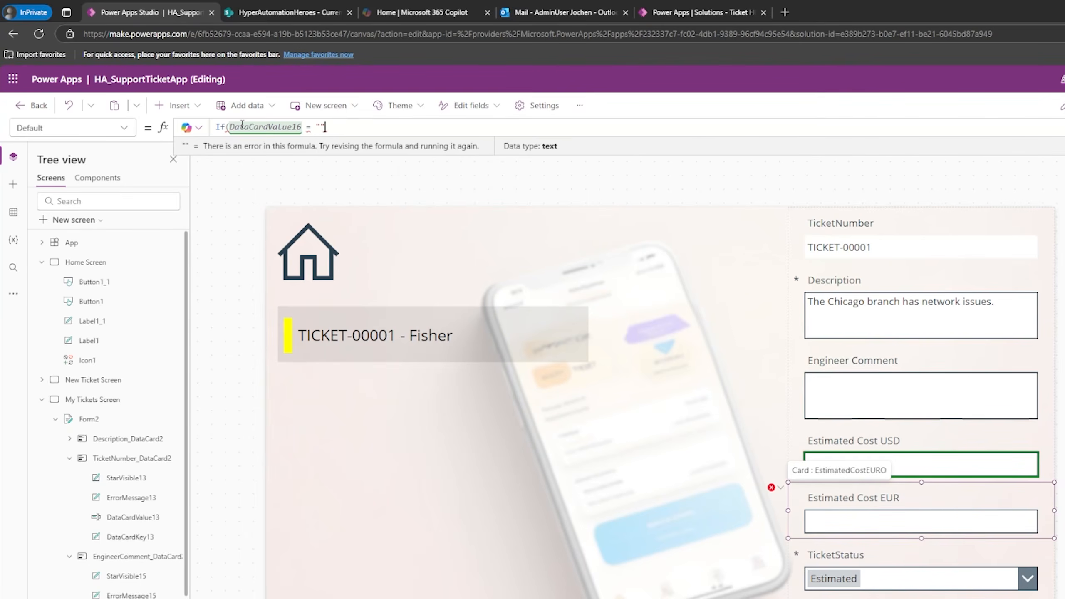
text(, "")
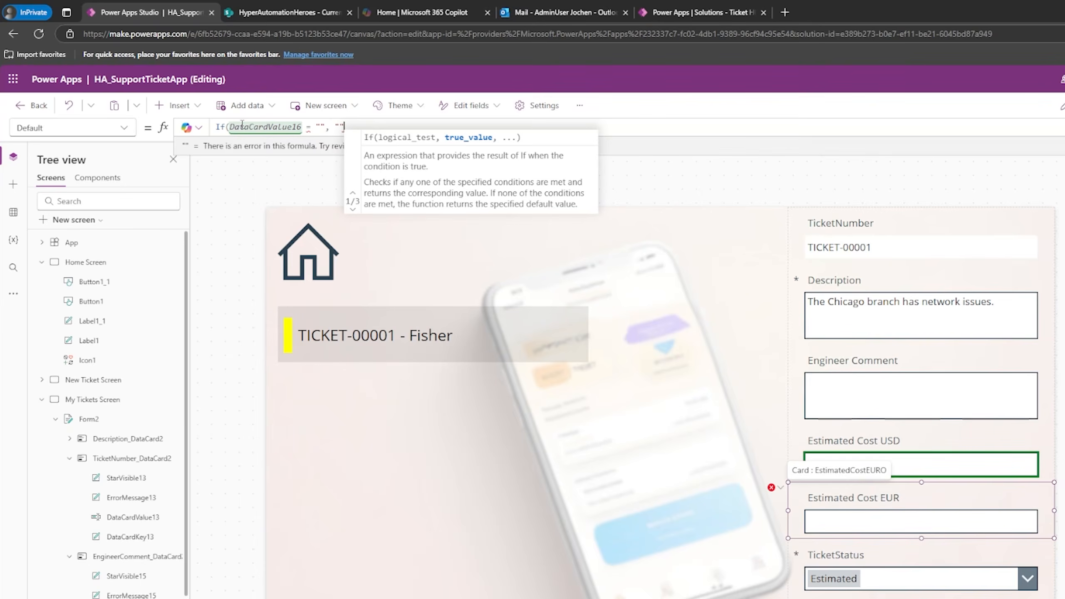
text(, )
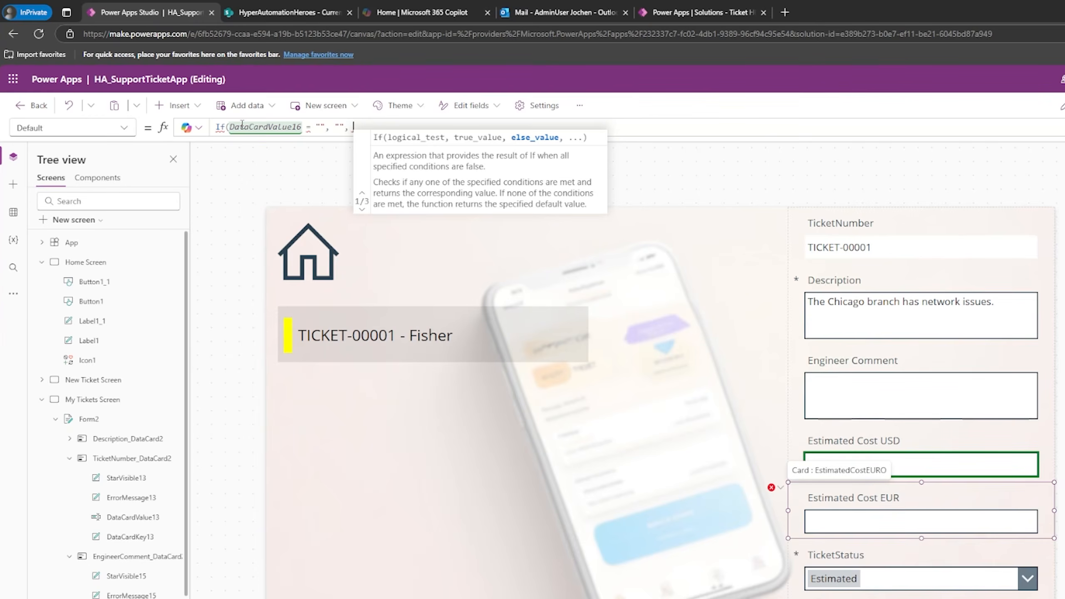
Step: Start the formula's else value with DataCardValue16.Text followed by the multiplication operator
text(DataC)
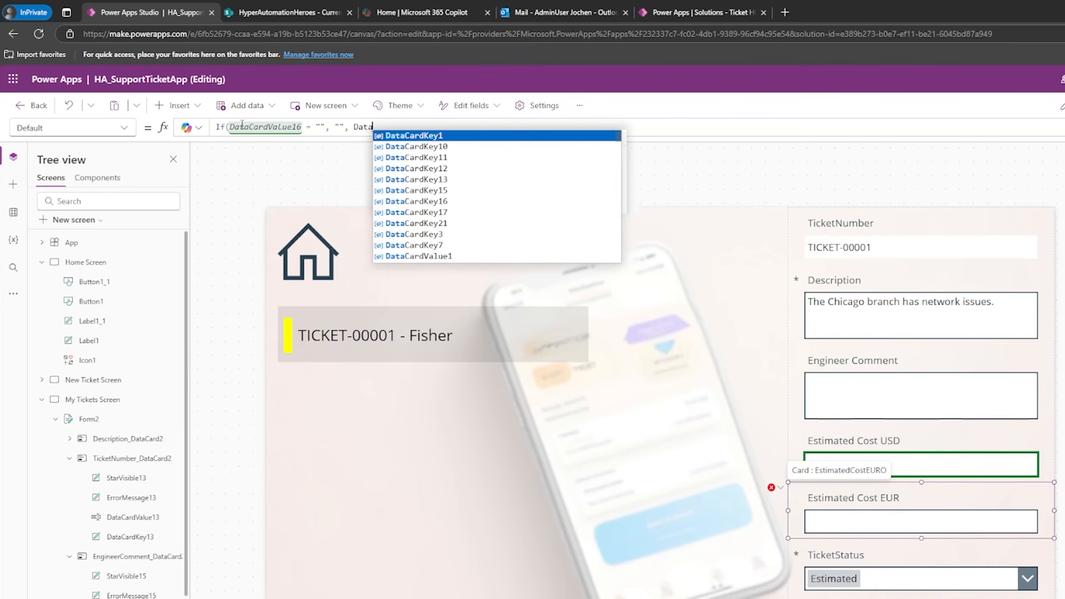
text(ardValue16)
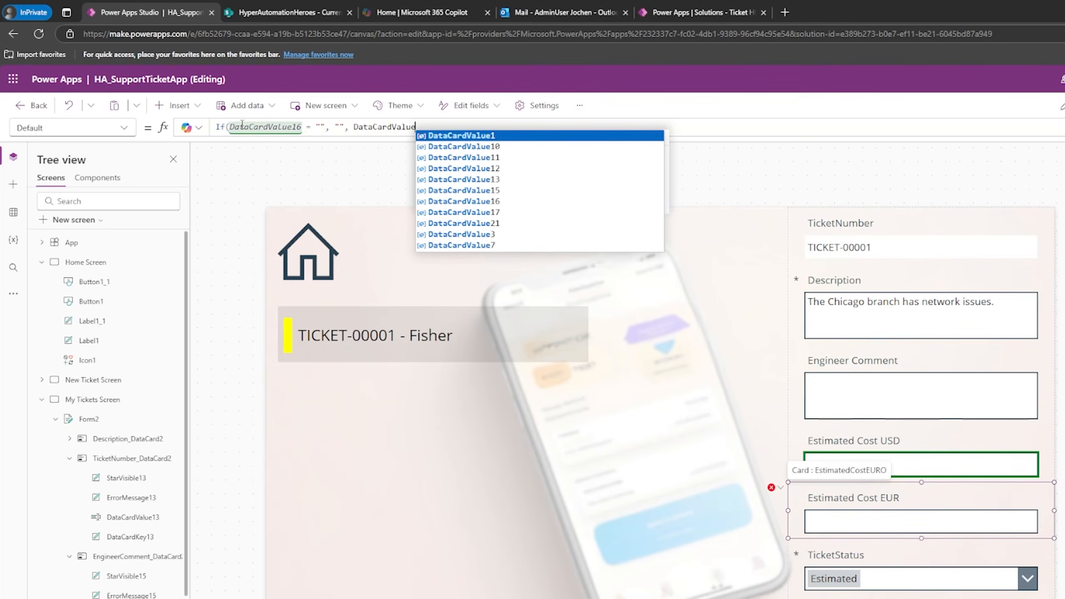
text(.)
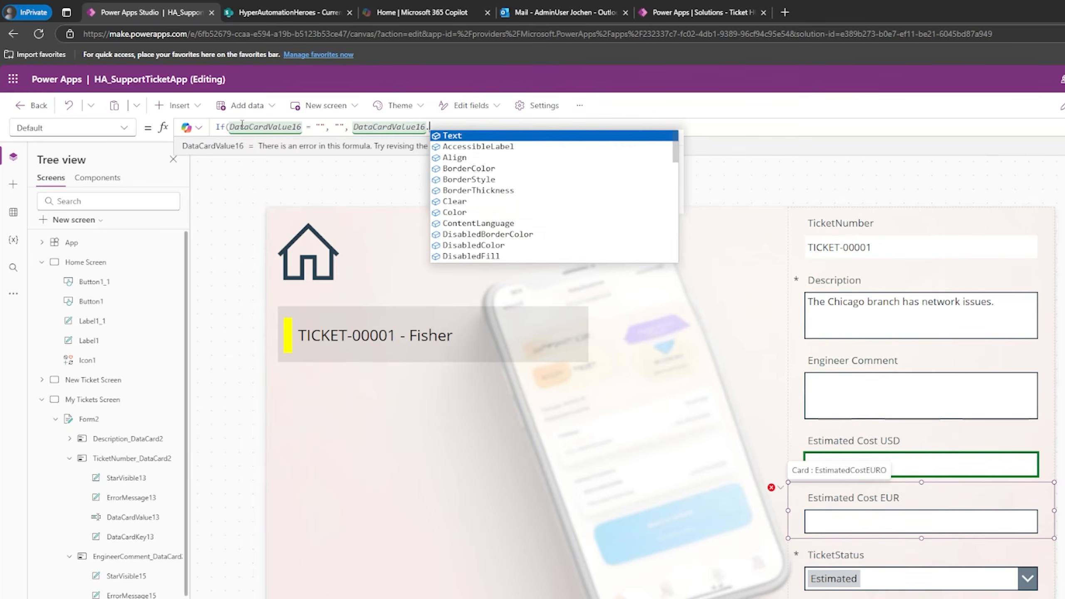
key(Tab)
text(*)
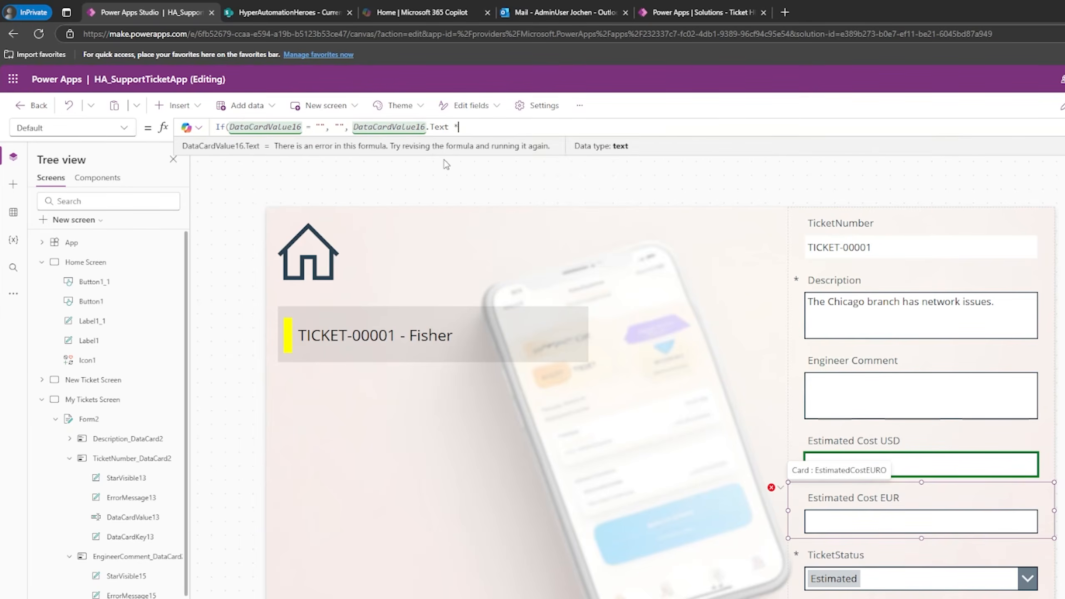
Step: Consult the USD row of the CurrencyExchangeRates list in SharePoint and continue the Power Apps formula with LookUp(CurrencyExchangeRates, after the multiplication operator
click(289, 12)
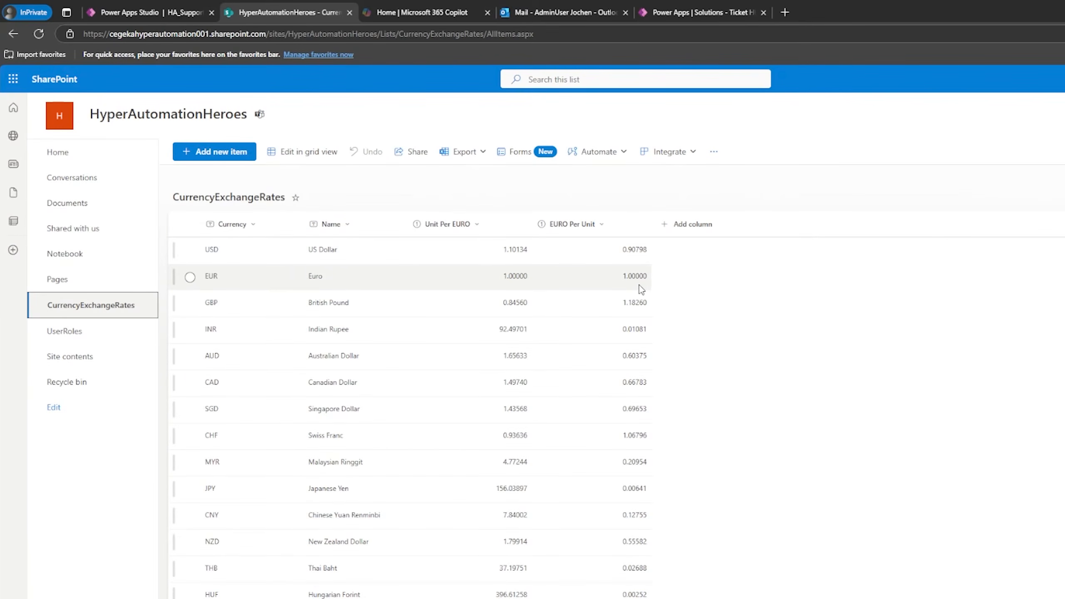
click(190, 250)
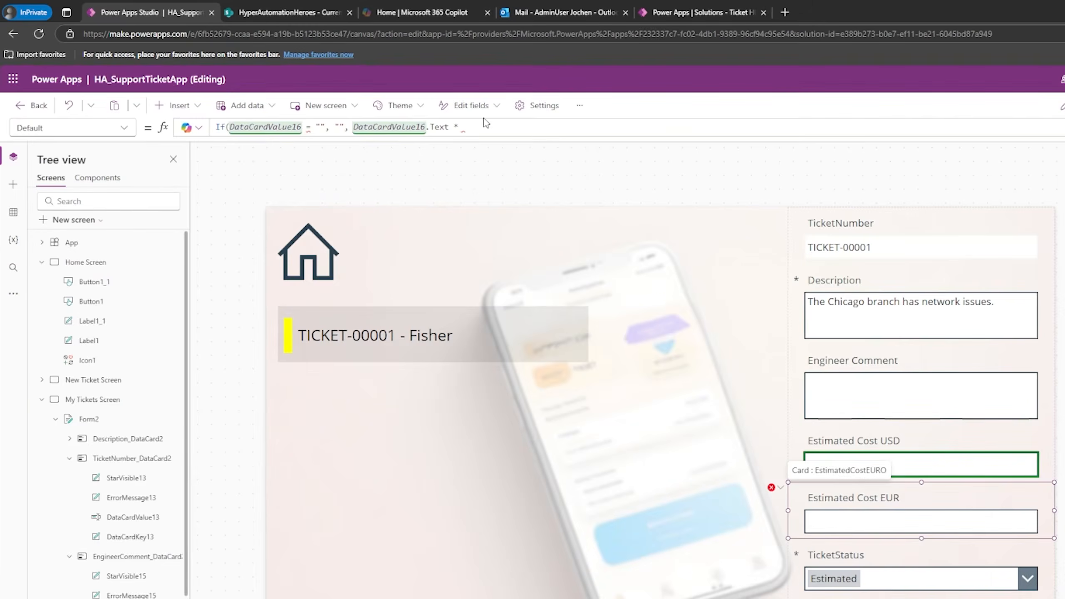
text(L)
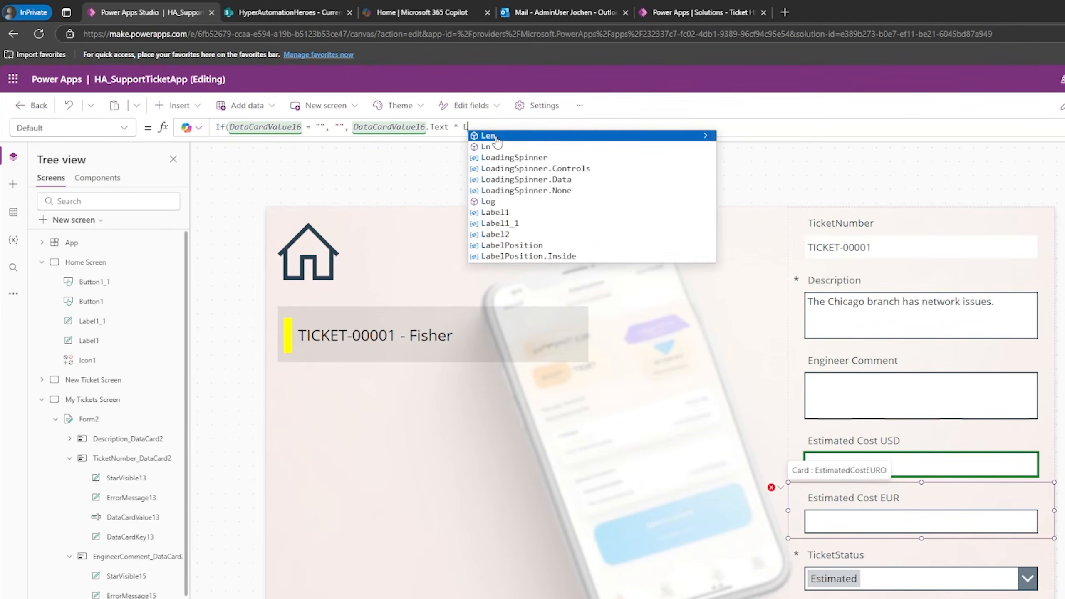
text(ookUp()
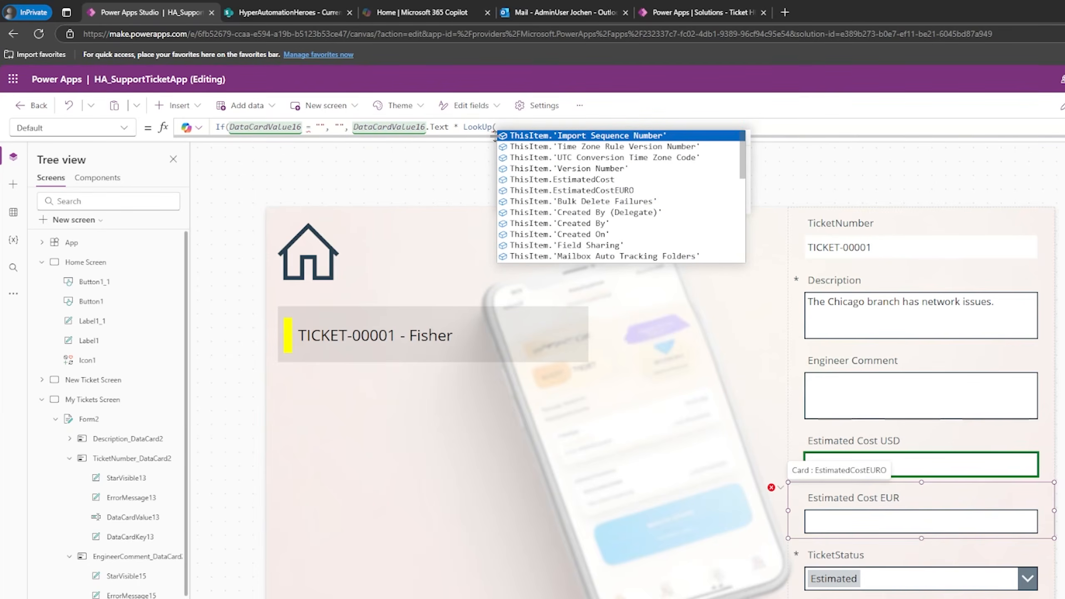
text(CurrencyExchangeRates,)
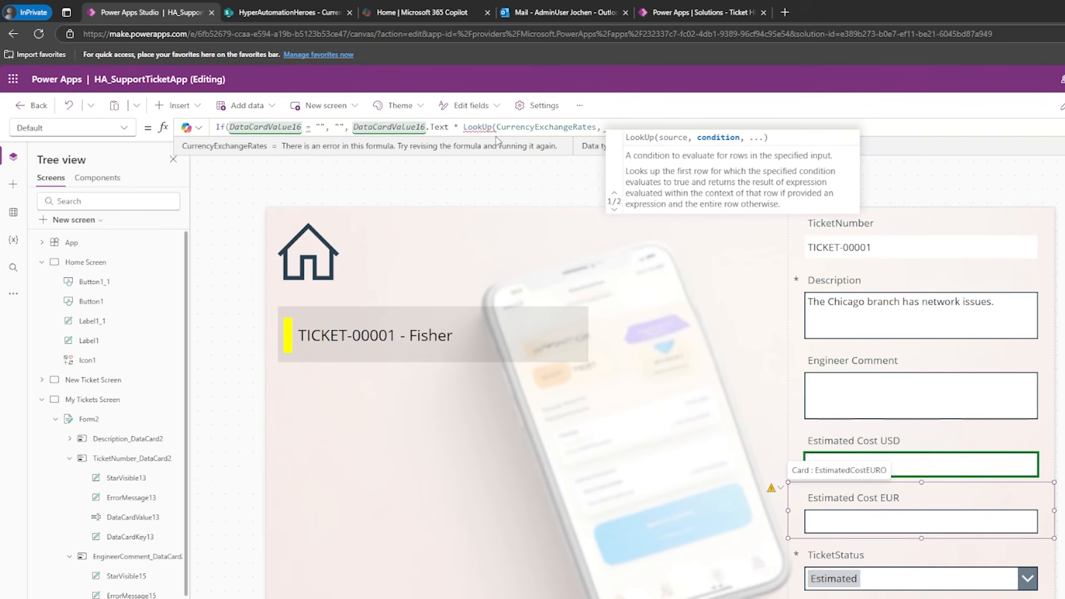
Step: Complete the lookup with the condition Currency = ThisItem.Customer.DesiredCurrency, return its 'EURO Per Unit' value and close the If formula
text(Currency )
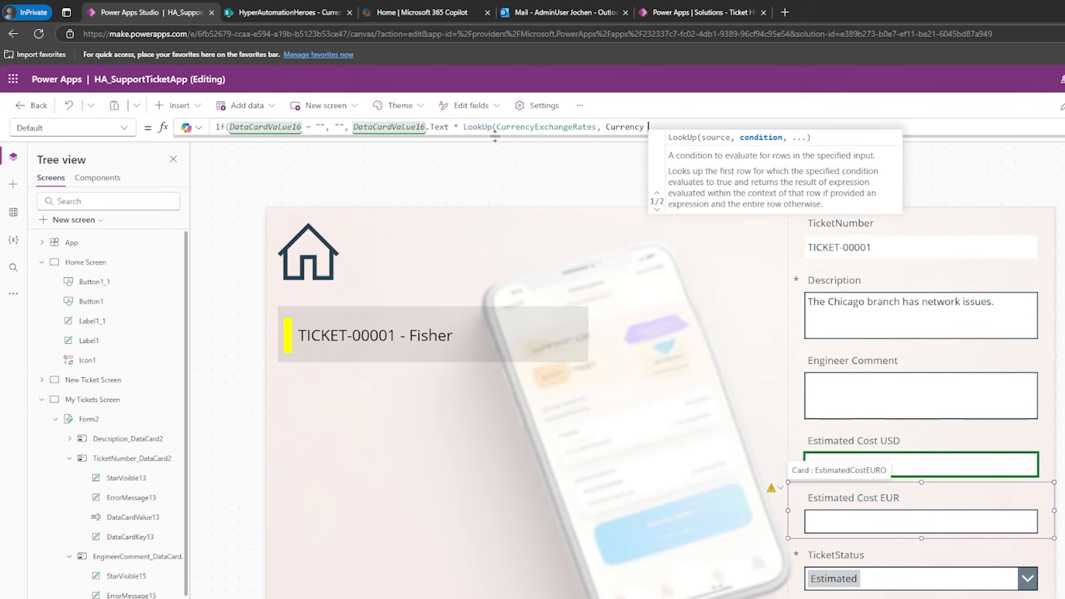
text(= )
text(ThisIte)
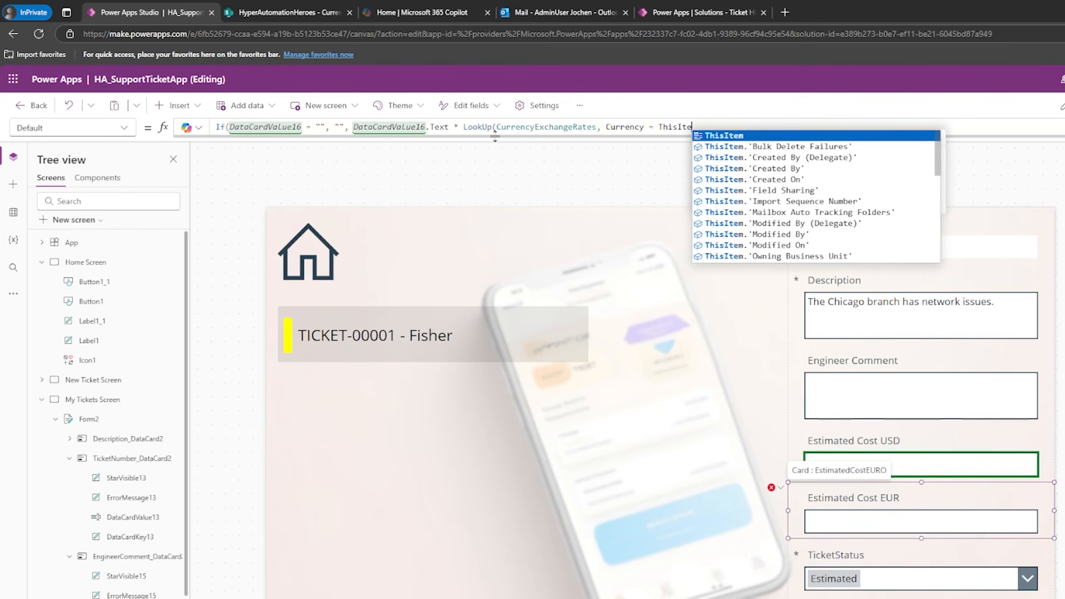
text(m.Customer.DesiredCurrency)
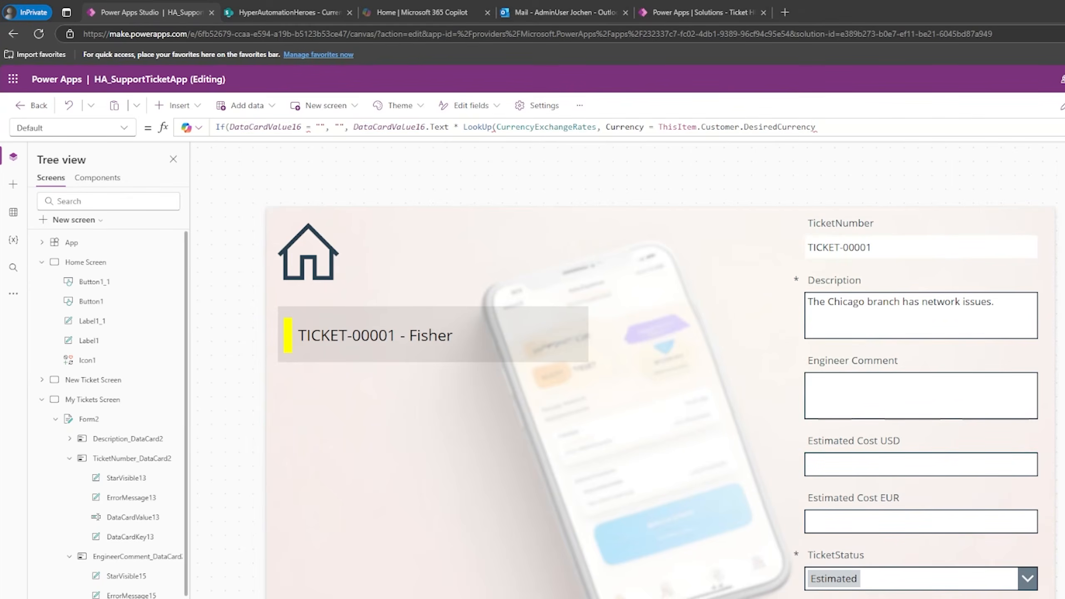
text())
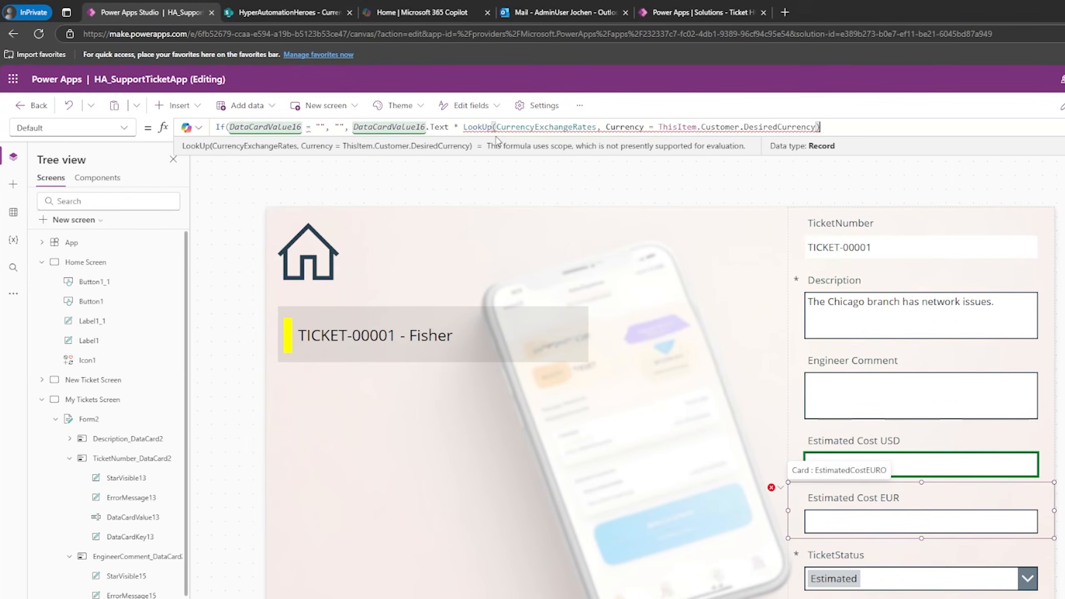
text(.)
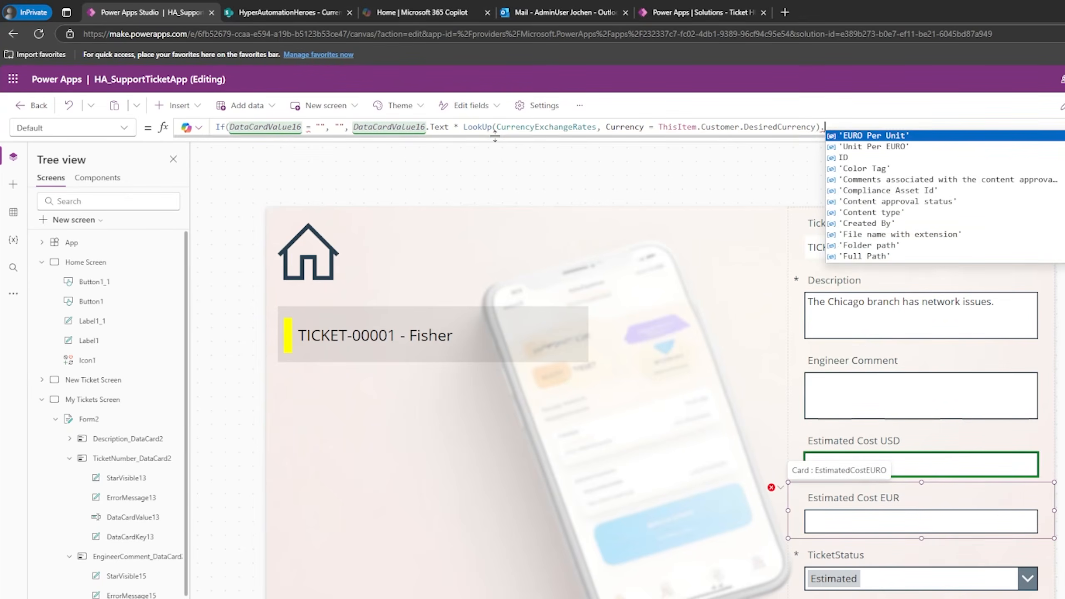
key(Tab)
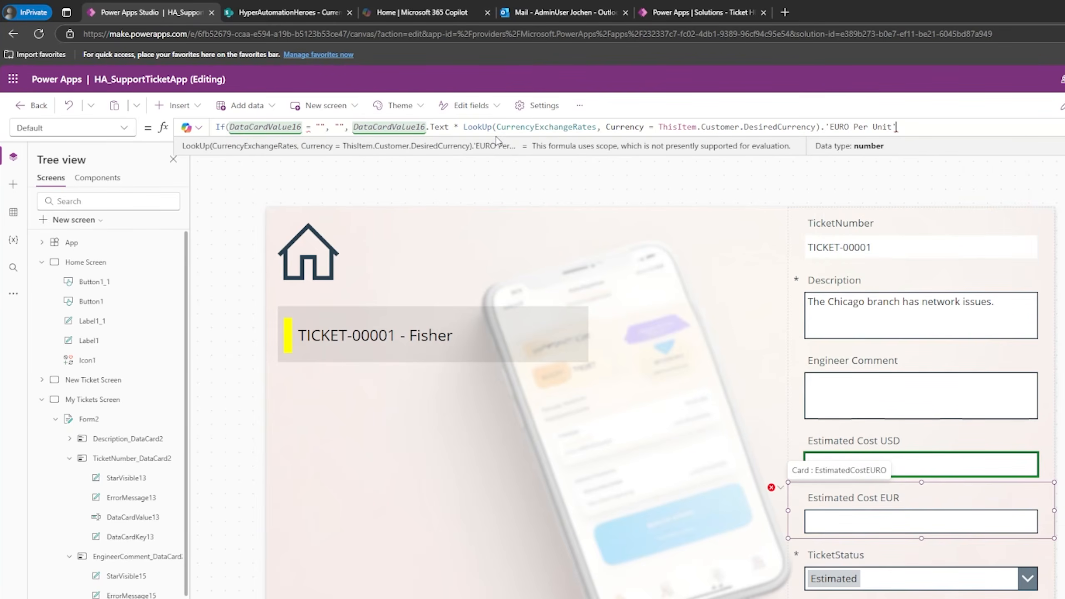
text())
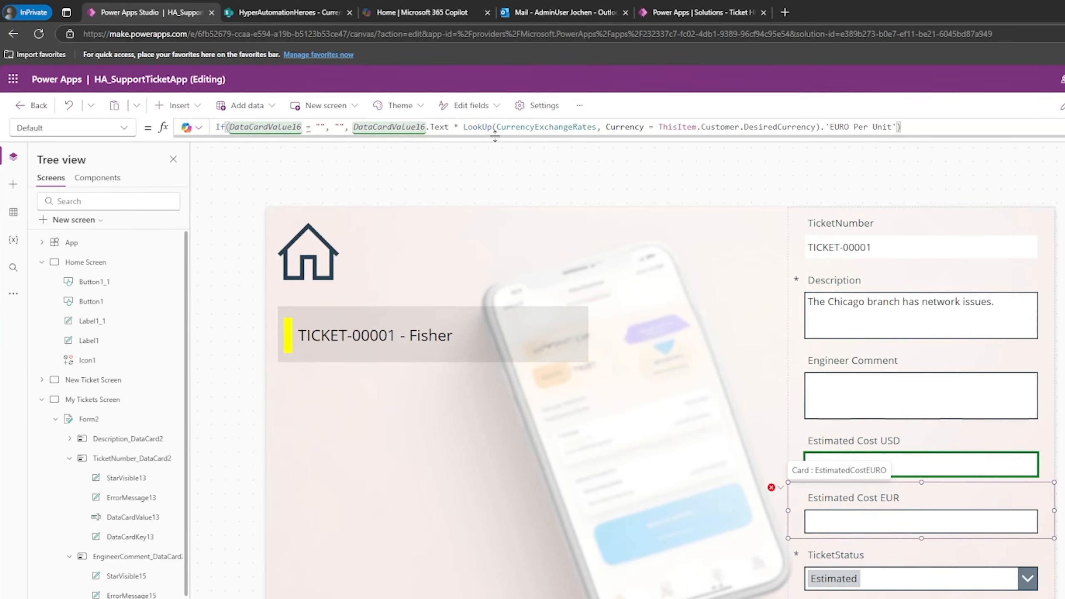
Step: Change the If condition's DataCardValue16 reference to DataCardValue16.Text so it compares the entered text with the empty string
click(301, 127)
text(.Text)
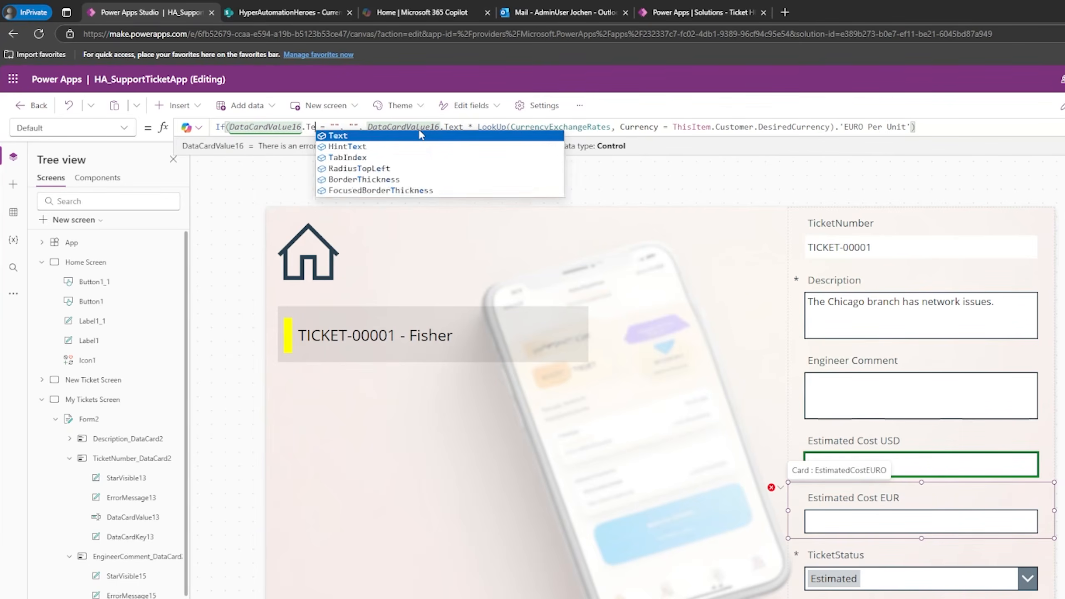
click(952, 129)
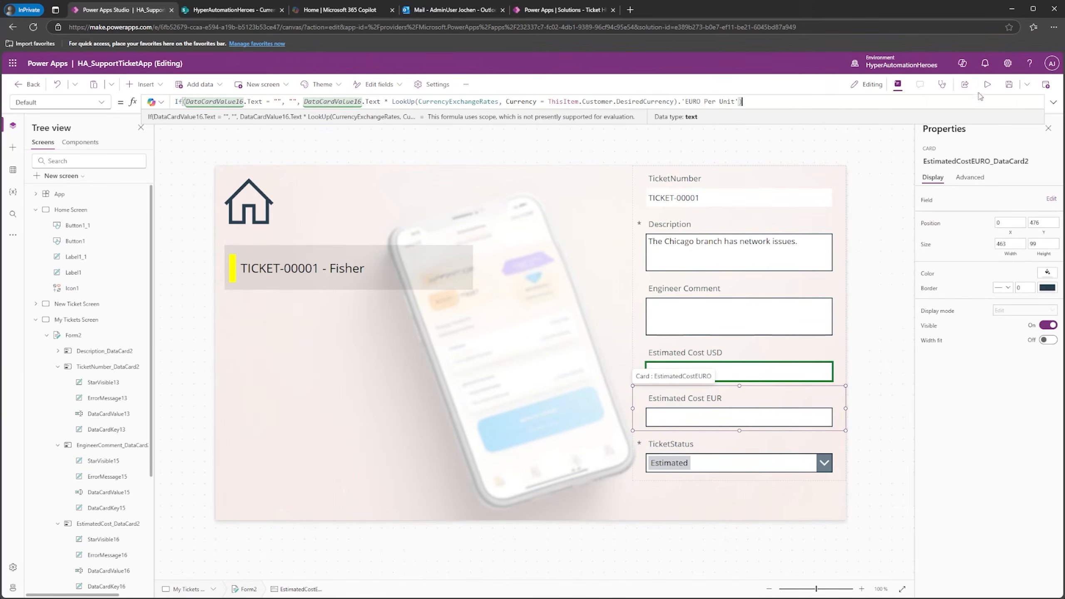
Step: Preview the app and test the EUR conversion by entering 1 and 100 as Estimated Cost USD, comparing against the exchange rate list
click(988, 85)
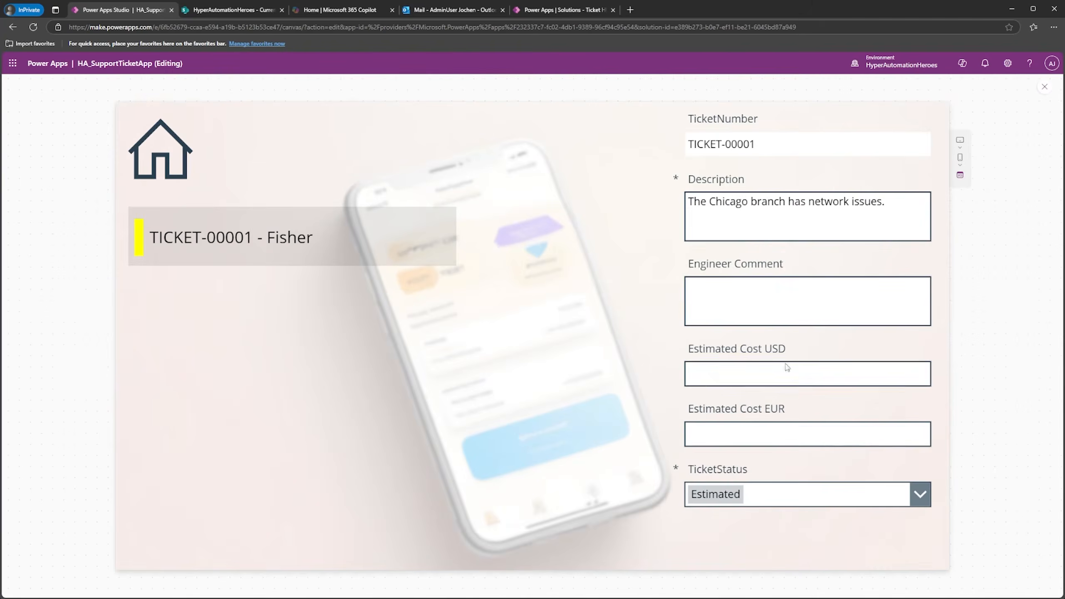
click(796, 364)
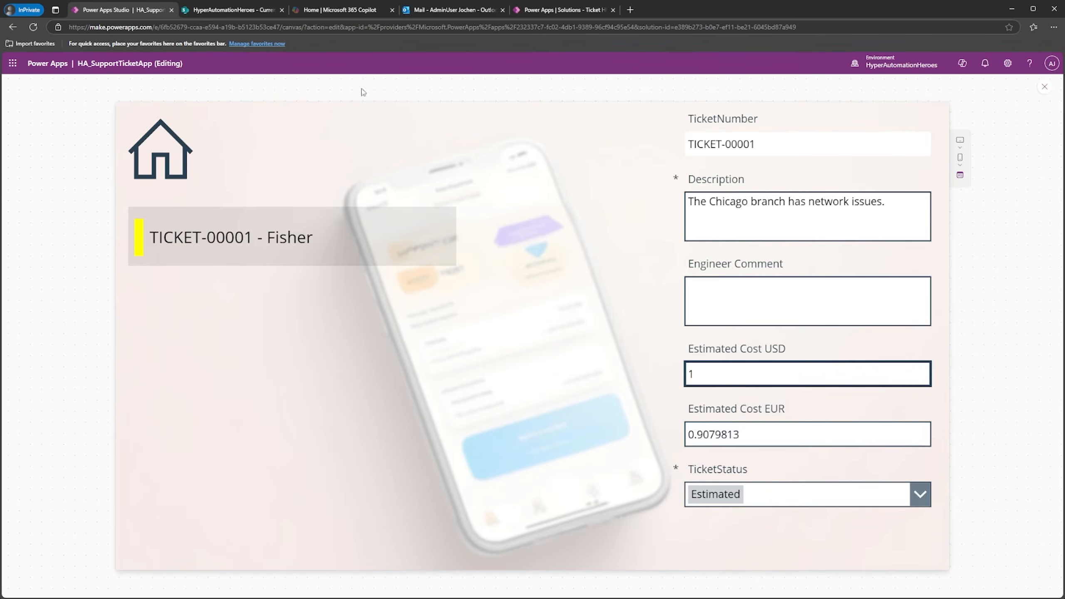
click(235, 10)
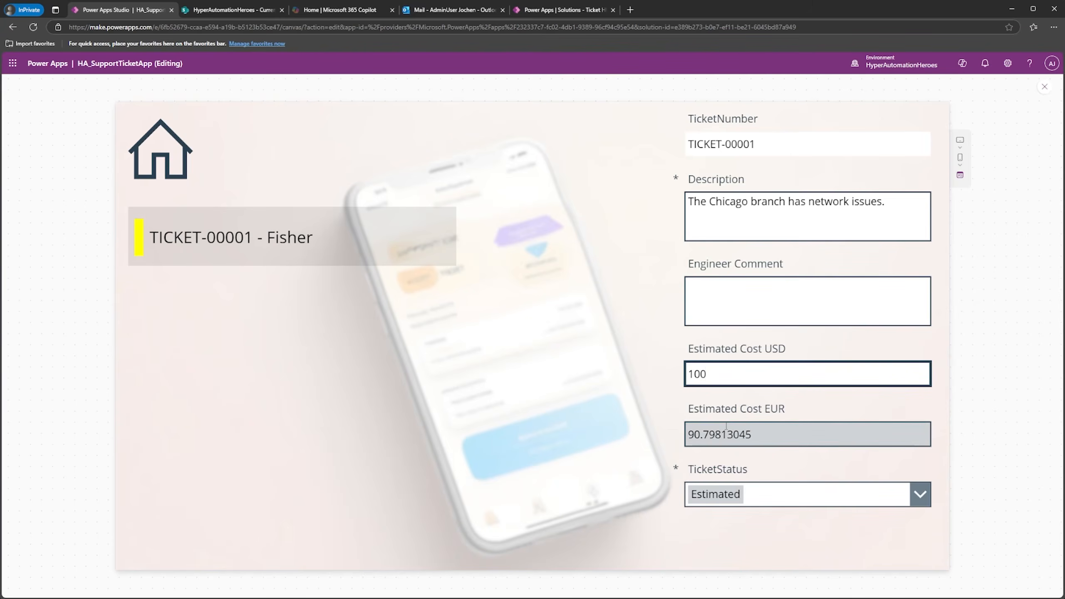
click(1045, 87)
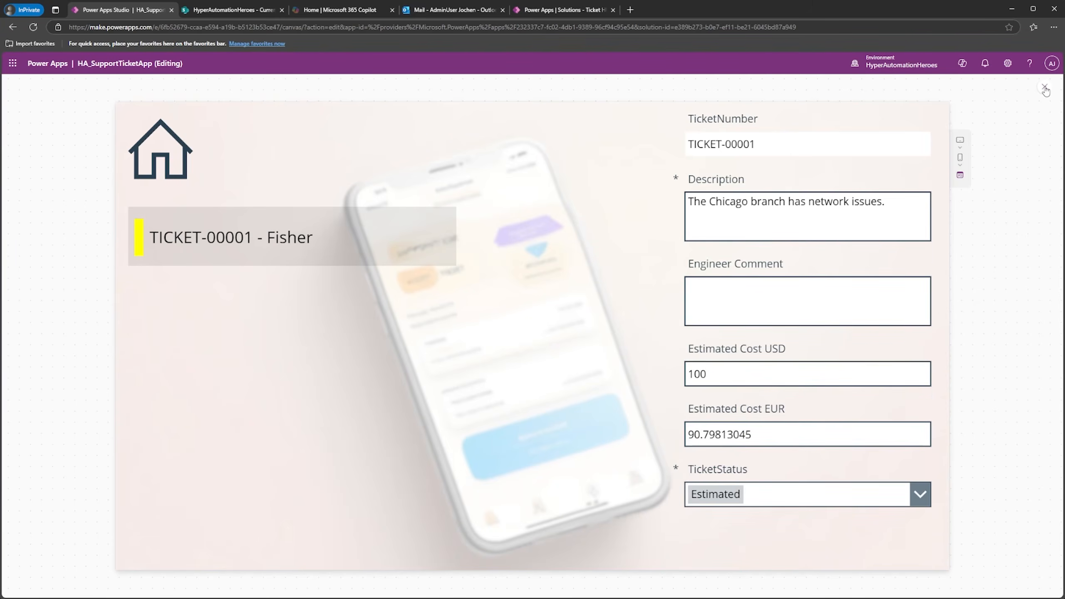
Step: Set the DisplayMode of the Estimated Cost EUR input to DisplayMode.View and check the field in the app preview
click(735, 419)
click(709, 415)
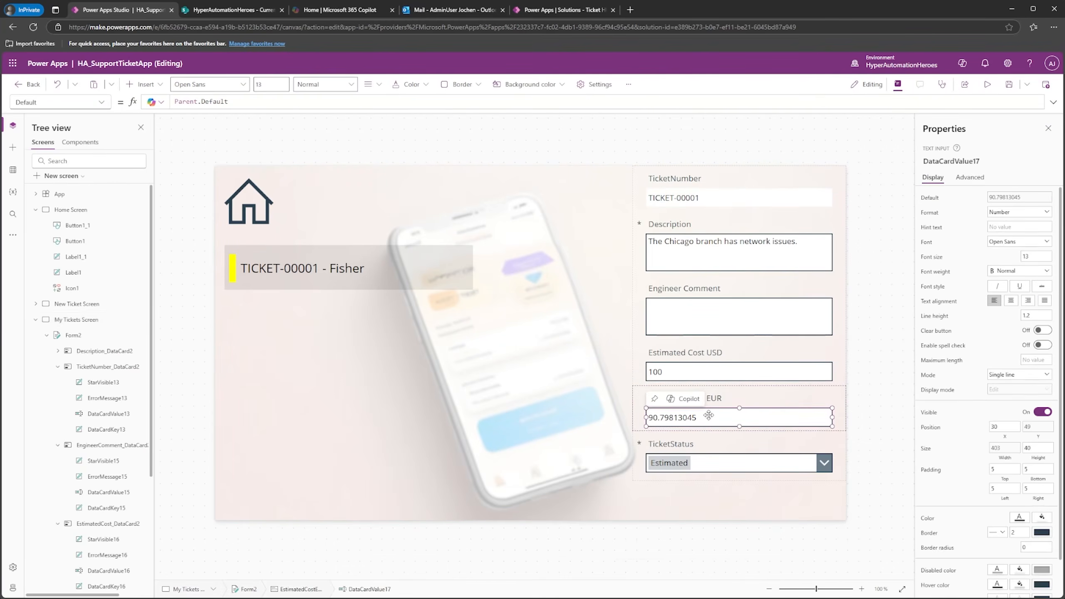
right_click(708, 415)
click(701, 421)
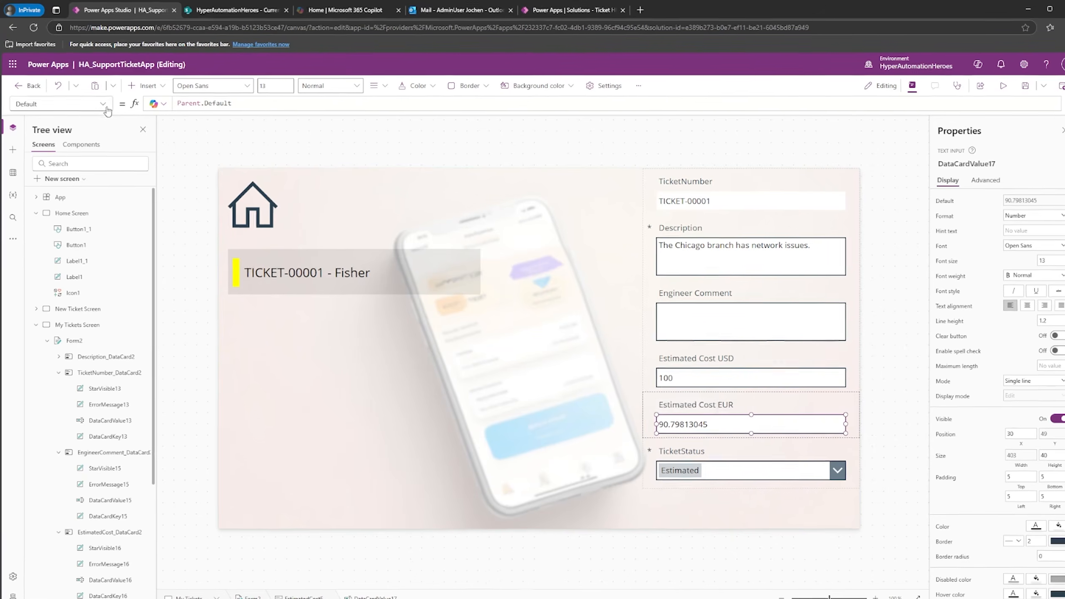
click(102, 103)
click(57, 310)
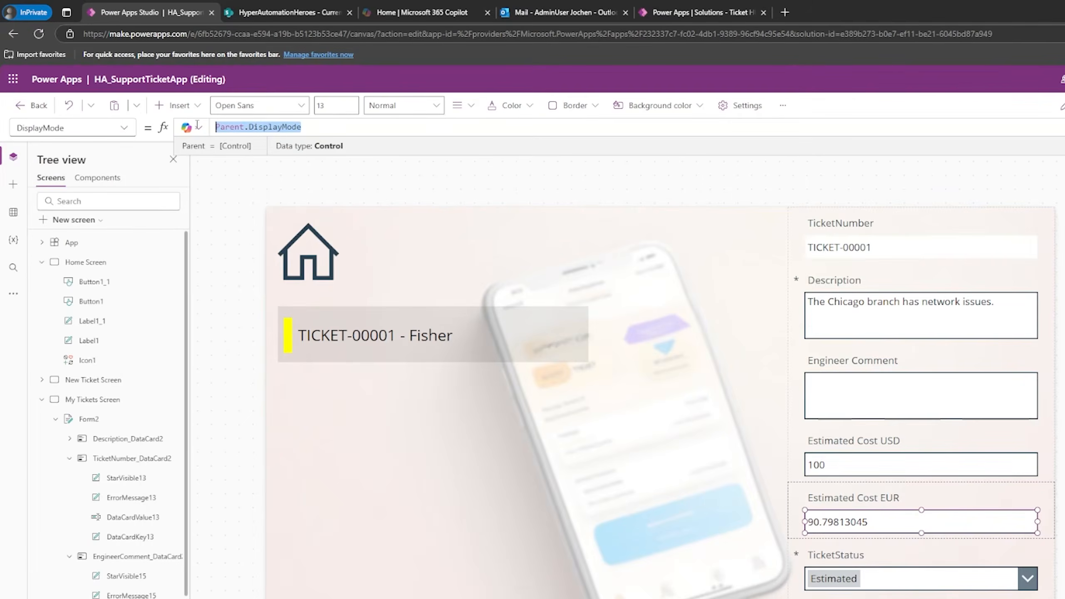
text(disply)
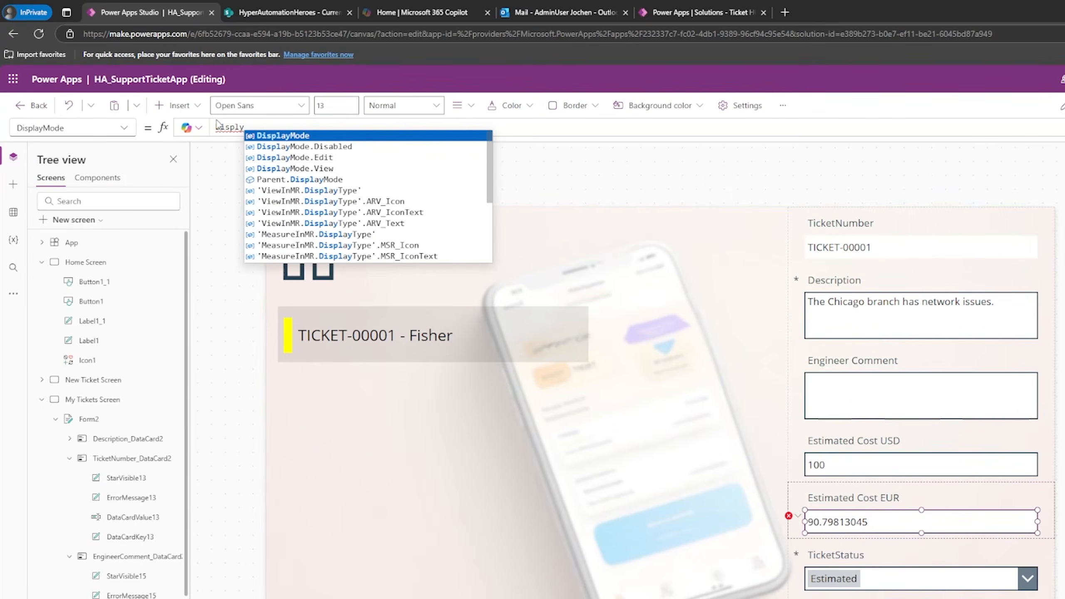
click(434, 168)
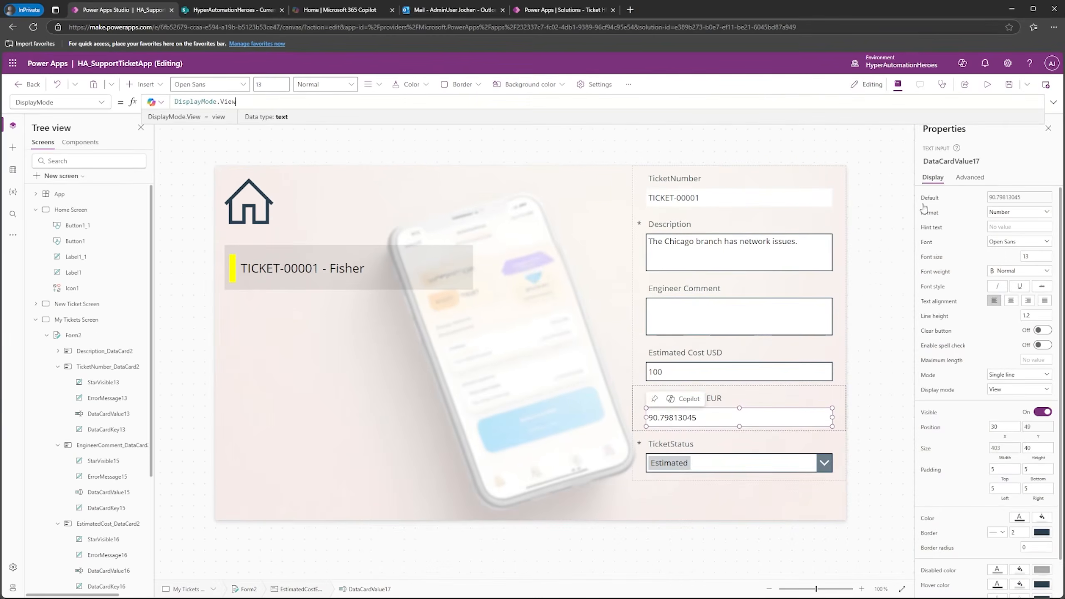
click(988, 84)
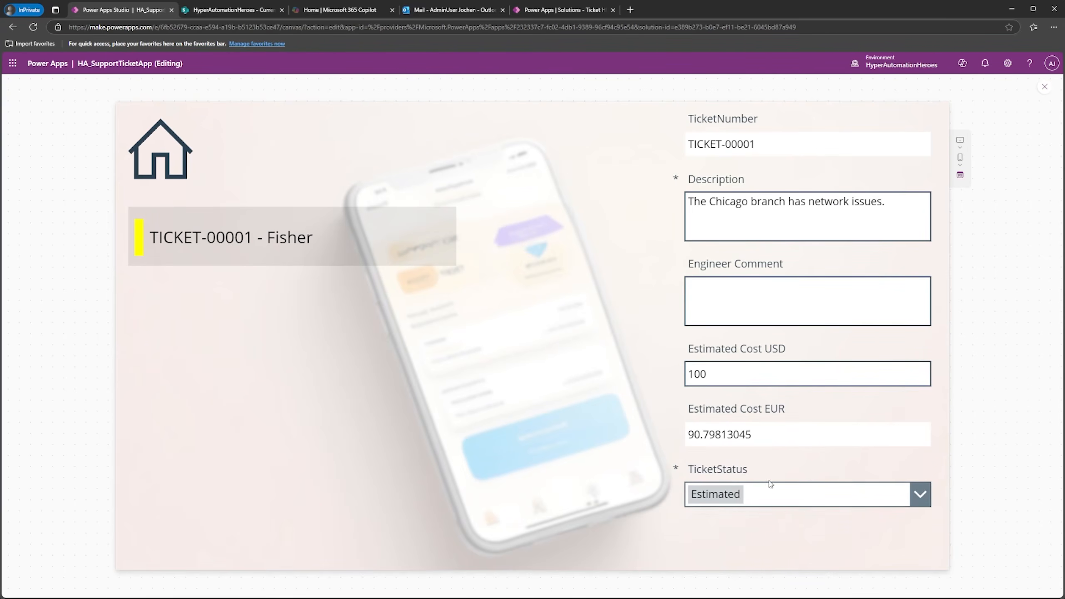
click(1043, 88)
Step: Replace the TicketStatus label's Text formula with the fixed text "Ticket Status"
click(715, 444)
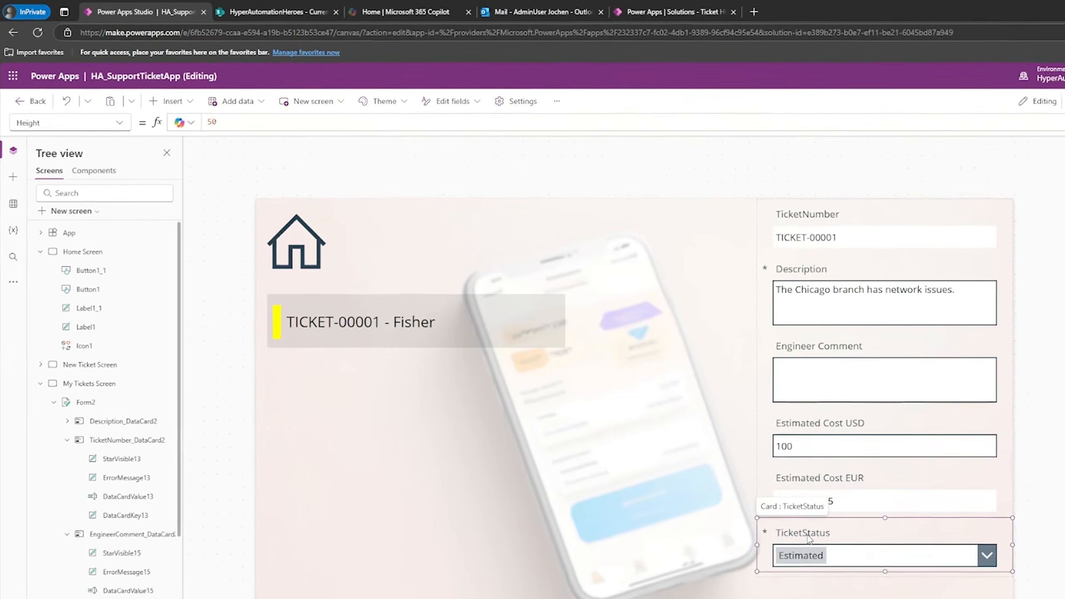
click(805, 531)
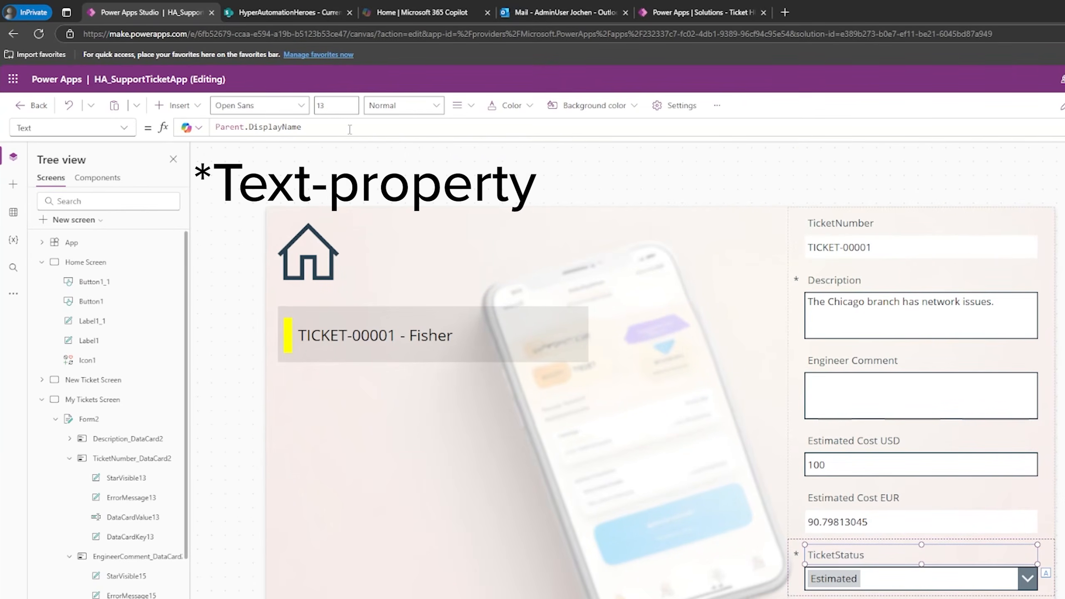
triple_click(348, 129)
text("Ticket Status")
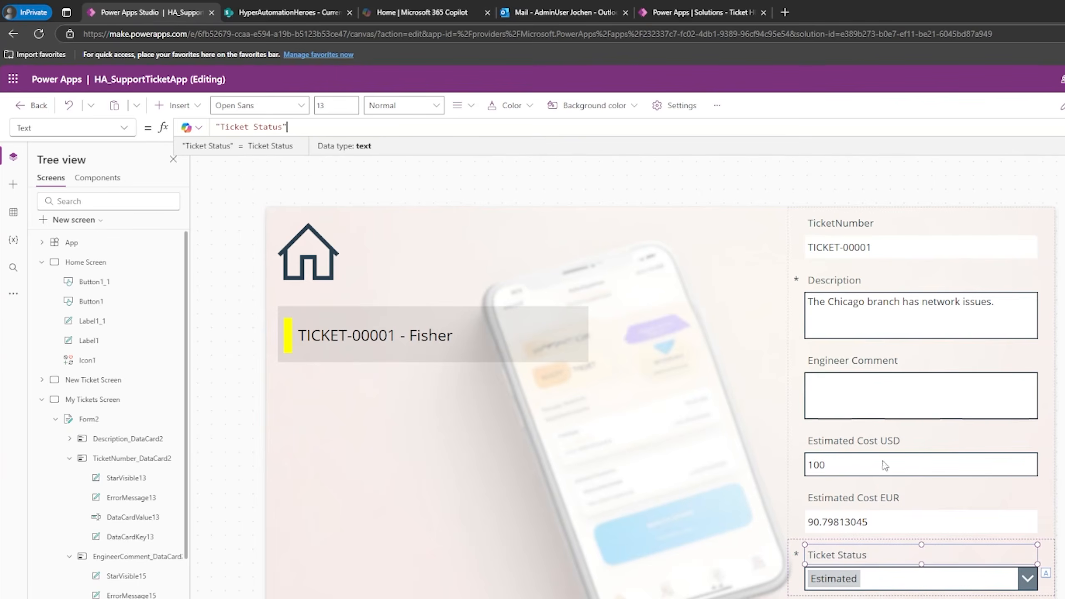
click(1064, 557)
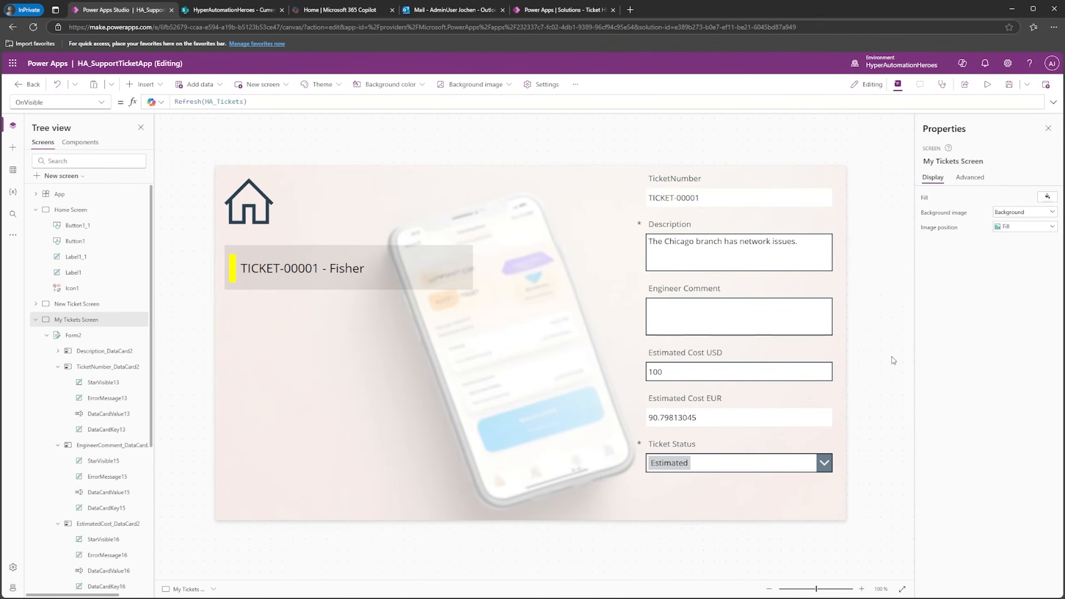
Step: Copy the Create New Ticket button from Home Screen to My Tickets Screen and place it below the form, sized about 334 by 48
click(70, 209)
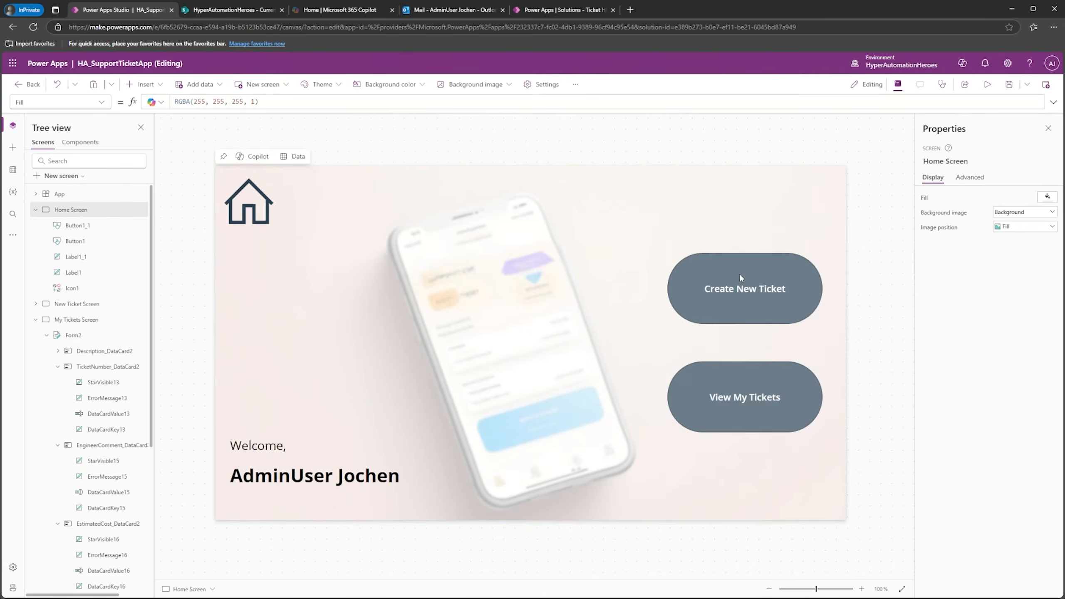
click(739, 273)
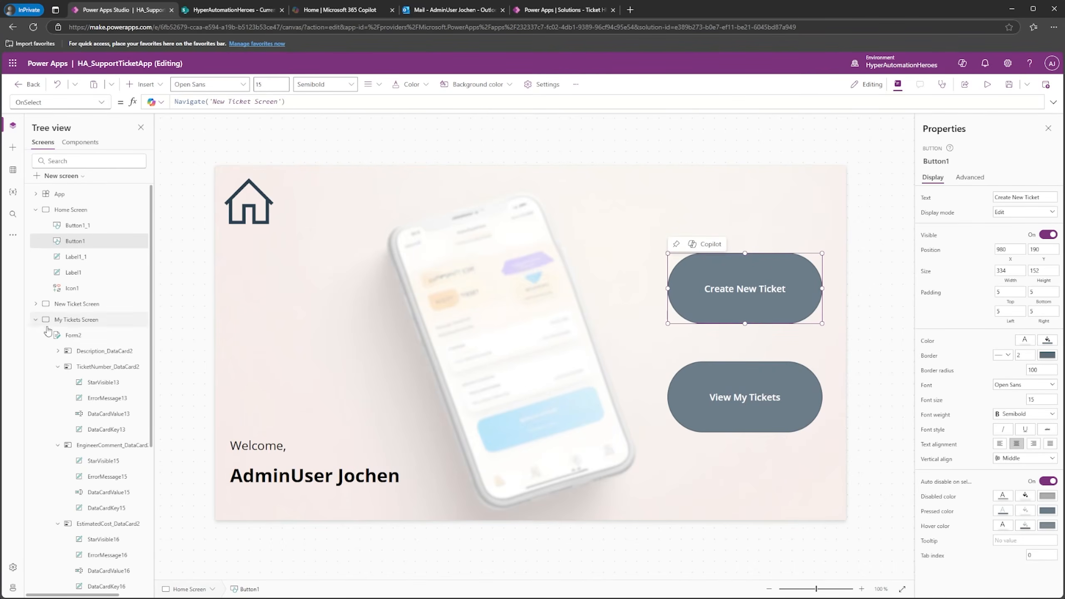
click(80, 319)
key(ctrl+v)
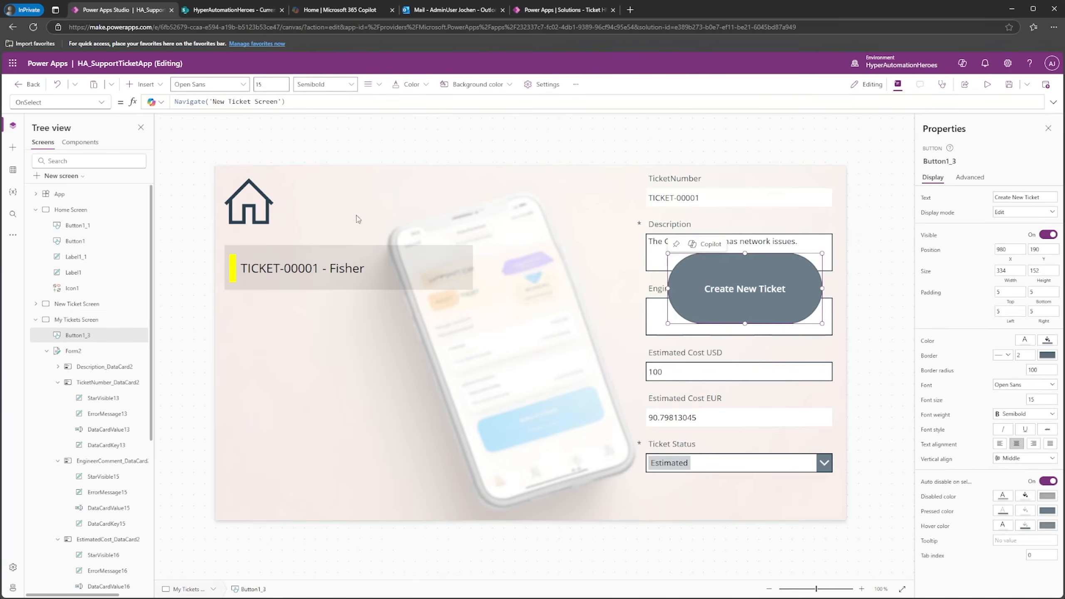
drag(763, 291, 794, 501)
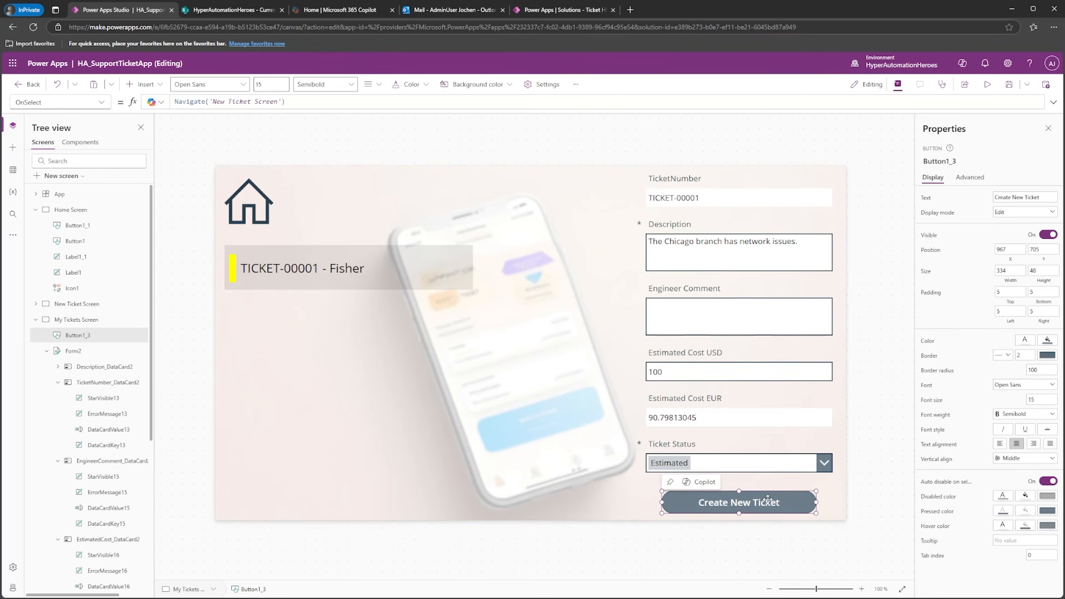
Step: Change the copied button's text to "Update Ticket" and select the button to show its OnSelect formula
double_click(775, 503)
text(Ud)
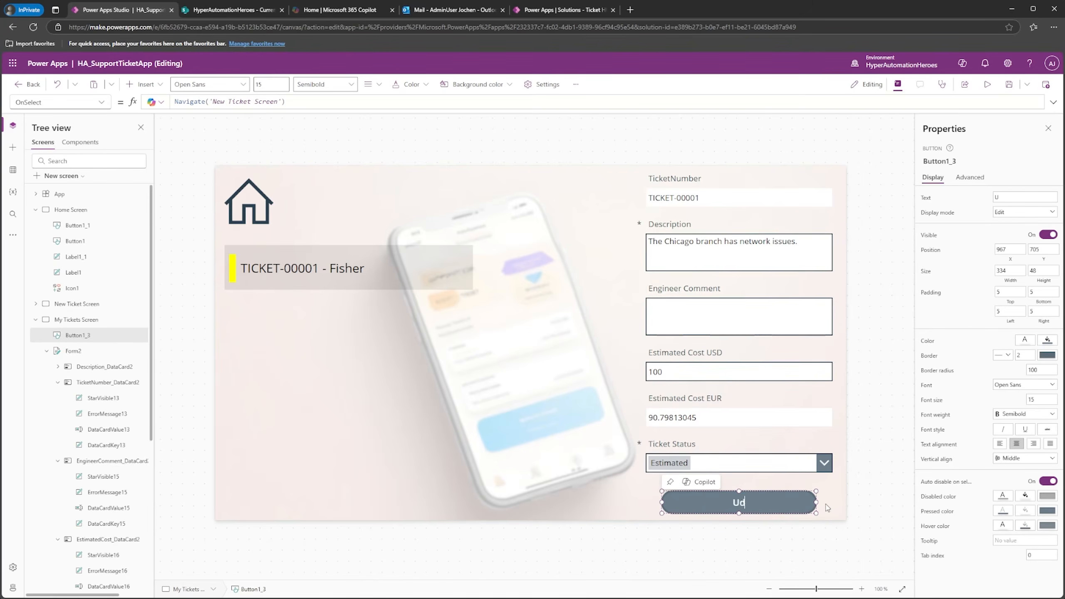
text(pdate Ticket)
click(896, 497)
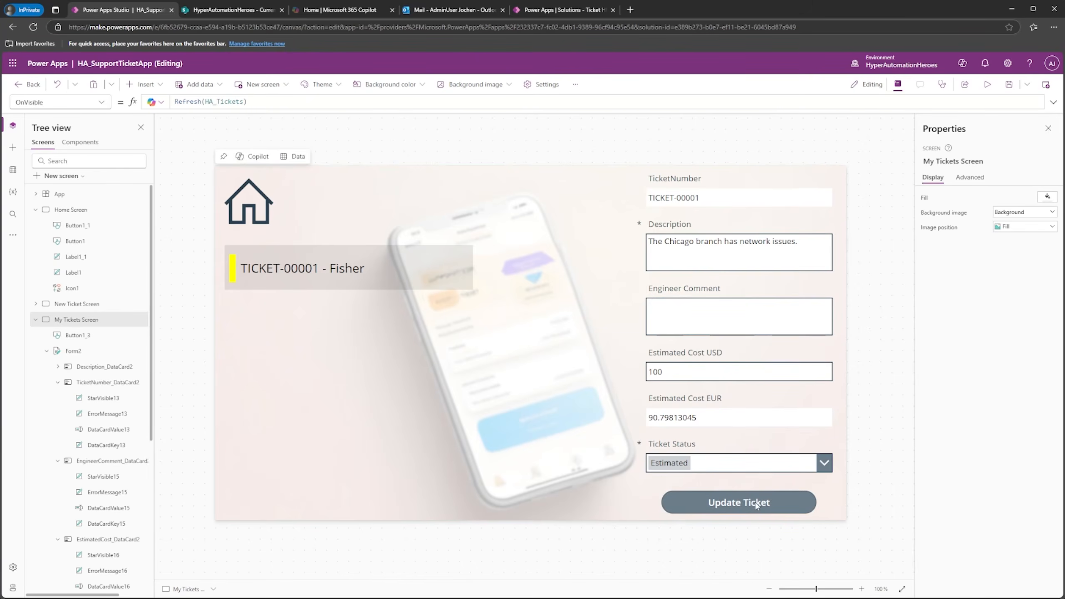
click(746, 509)
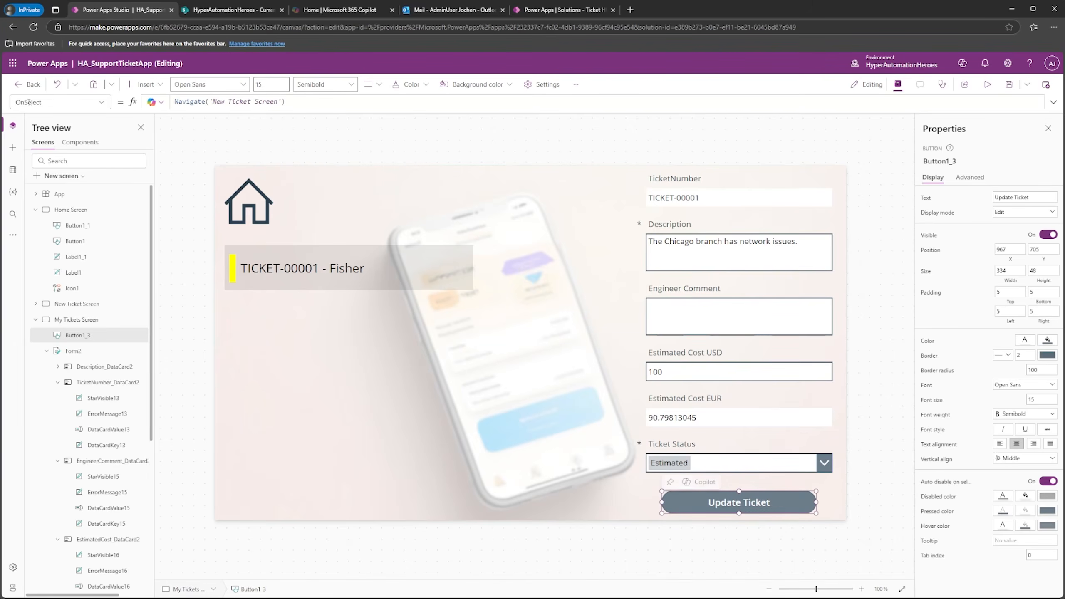
Step: Replace the Update Ticket button's OnSelect formula with SubmitForm(Form2)
drag(287, 102, 181, 102)
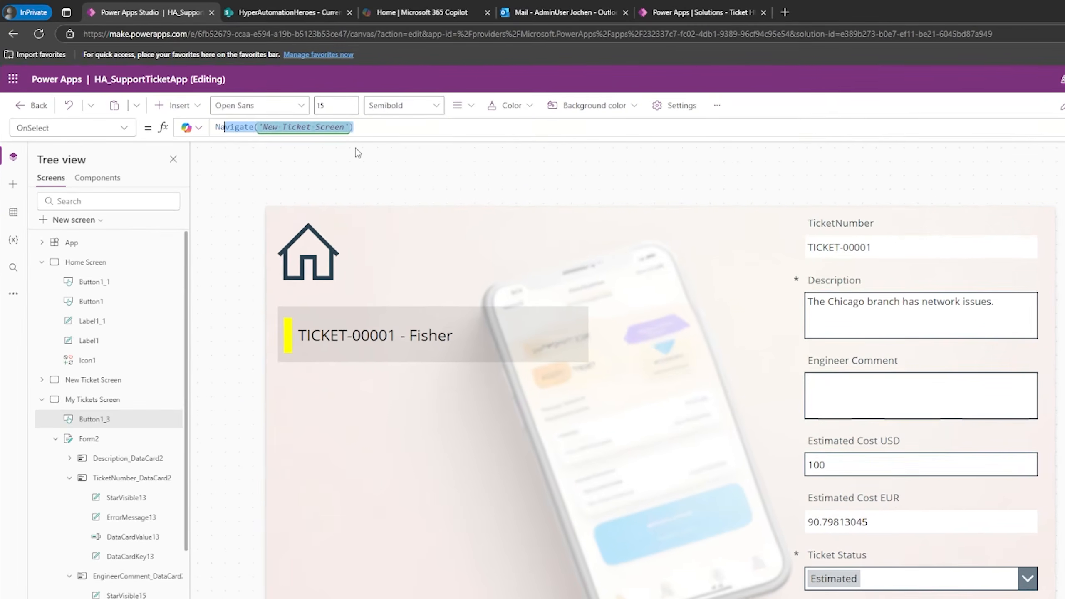
key(BackSpace)
key(BackSpace)
key(BackSpace)
text(Su)
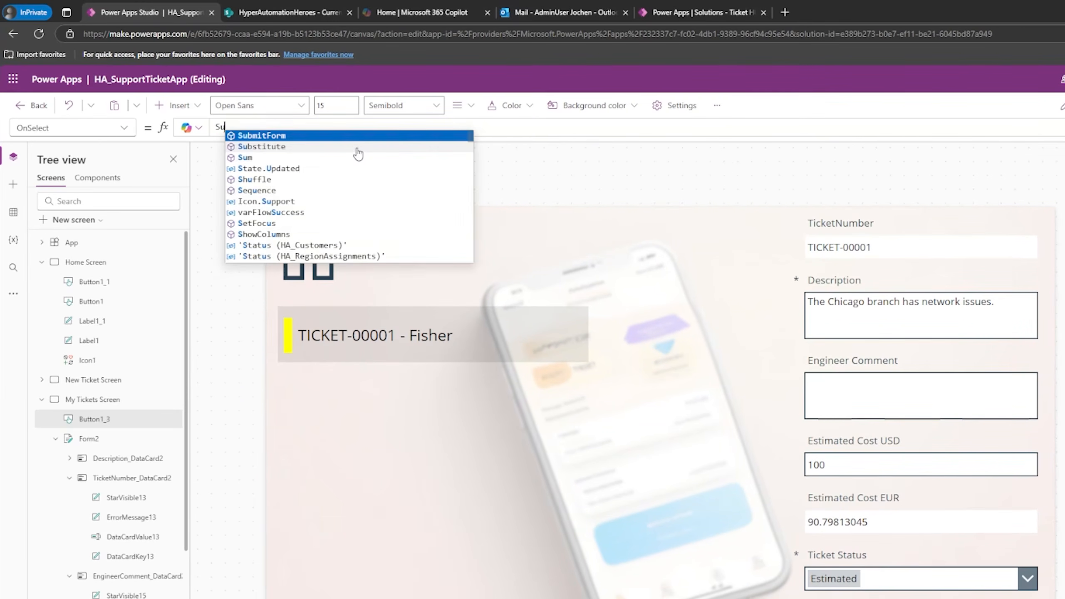
text(bmitForm(Form)
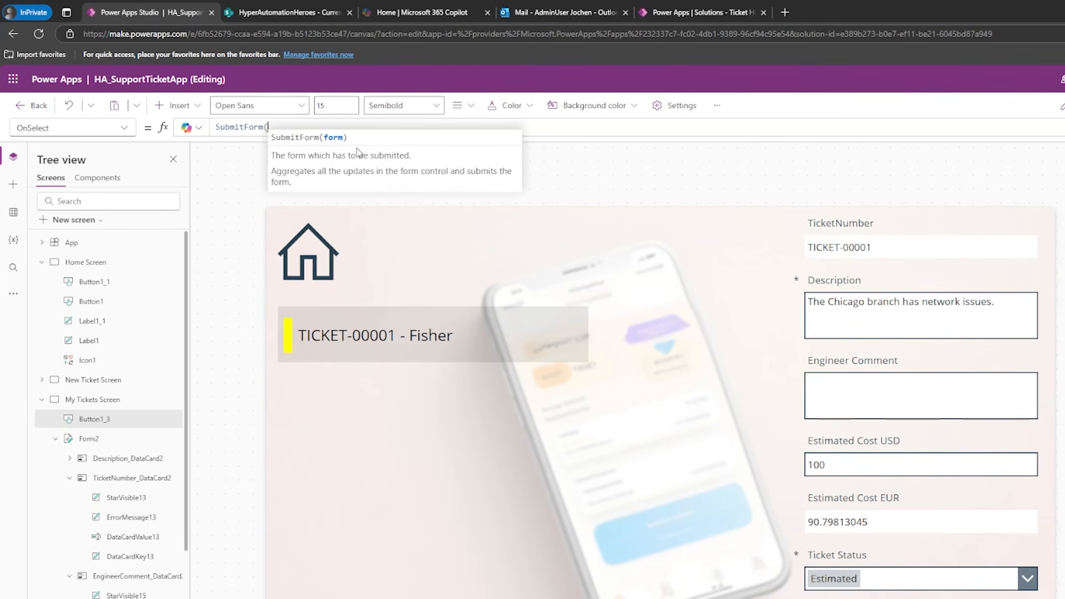
text(2))
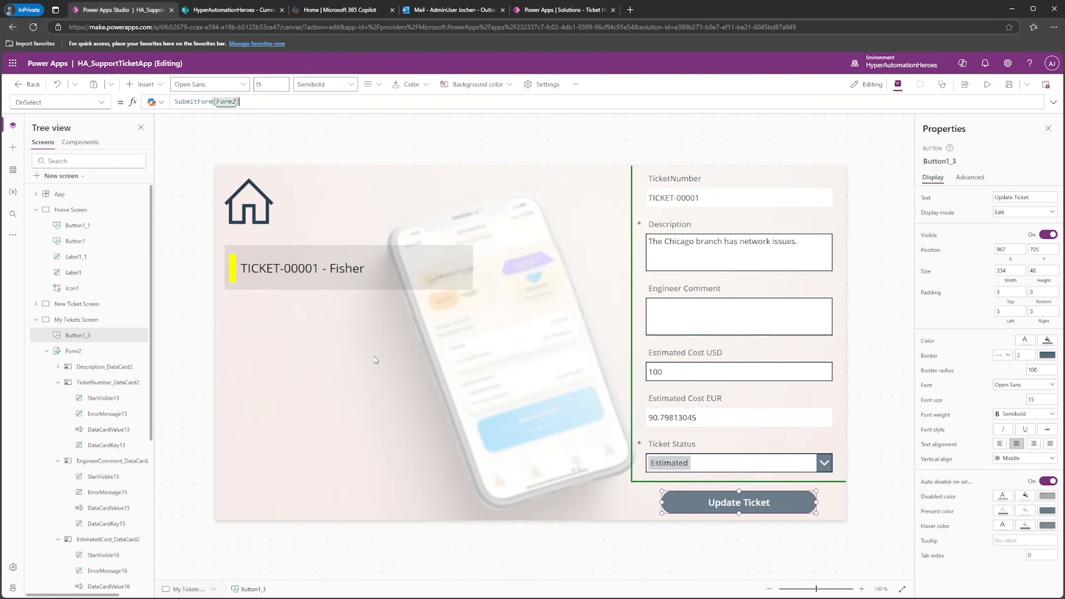
Step: Set Form2's OnFailure formula to Notify("Something went wrong when saving you update, please contact IT support.",NotificationType.Error,2000)
click(77, 351)
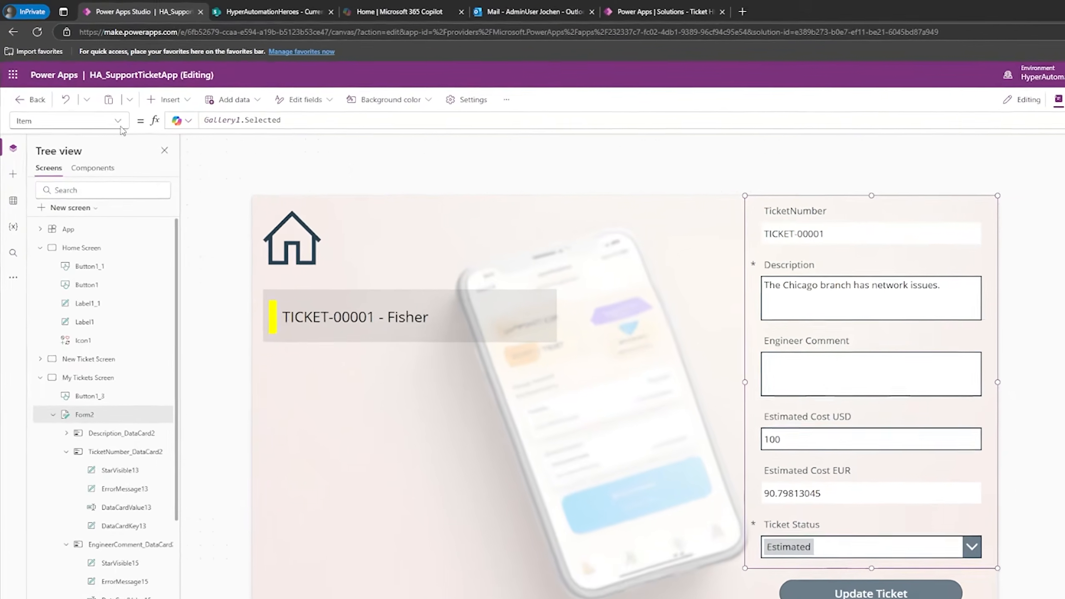
click(106, 101)
click(63, 385)
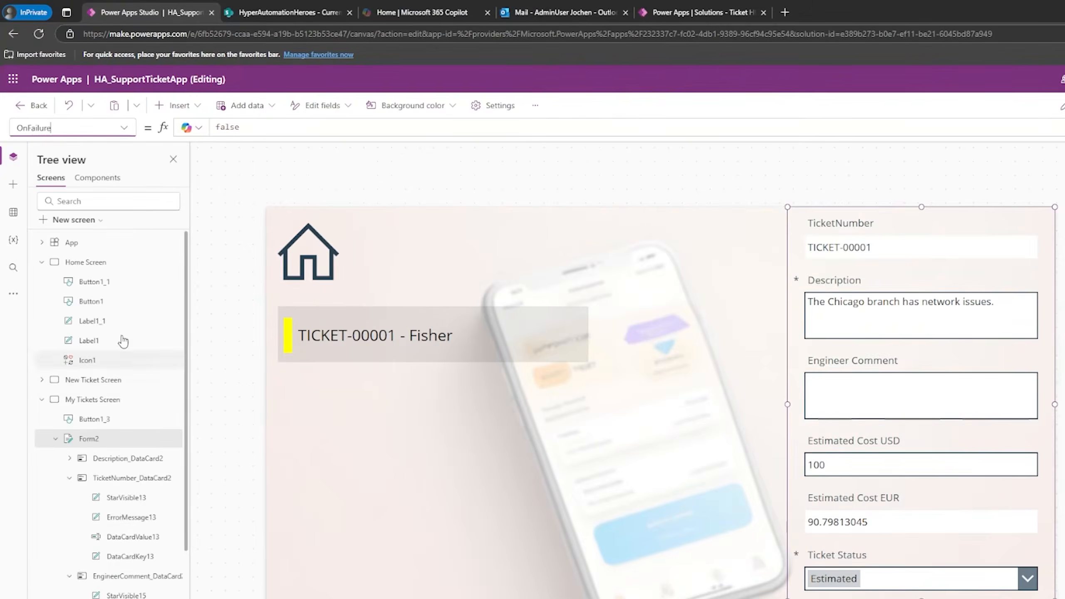
text(Notify()
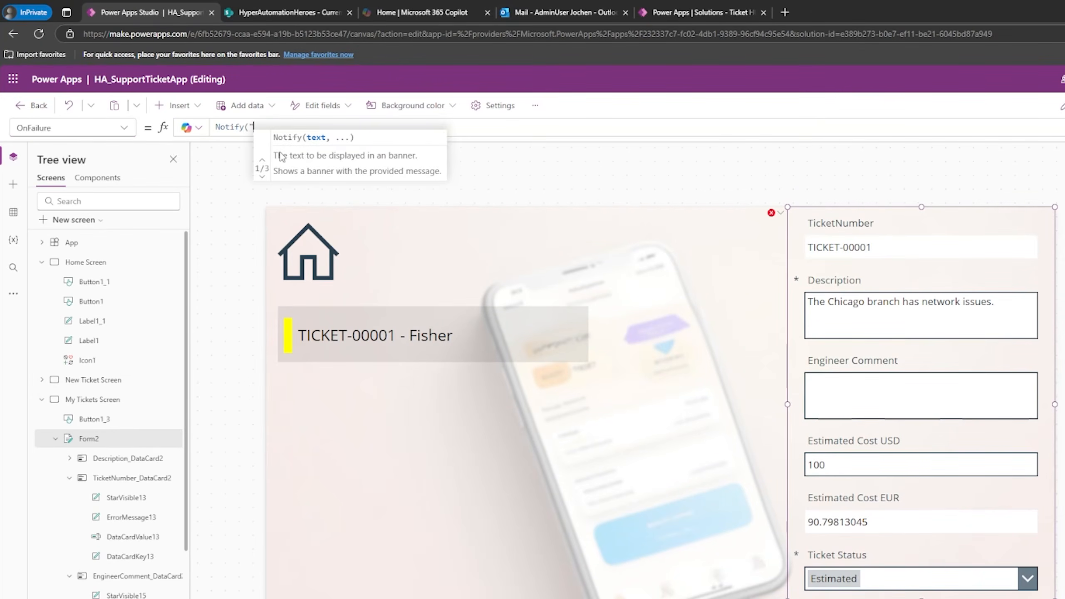
text(")
text(Something )
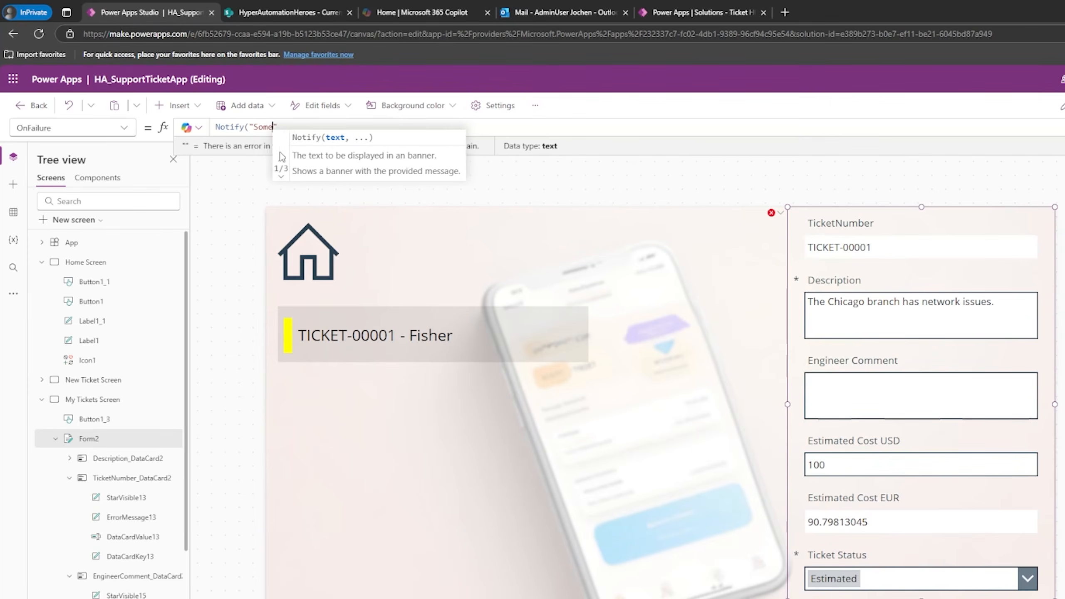
text(went )
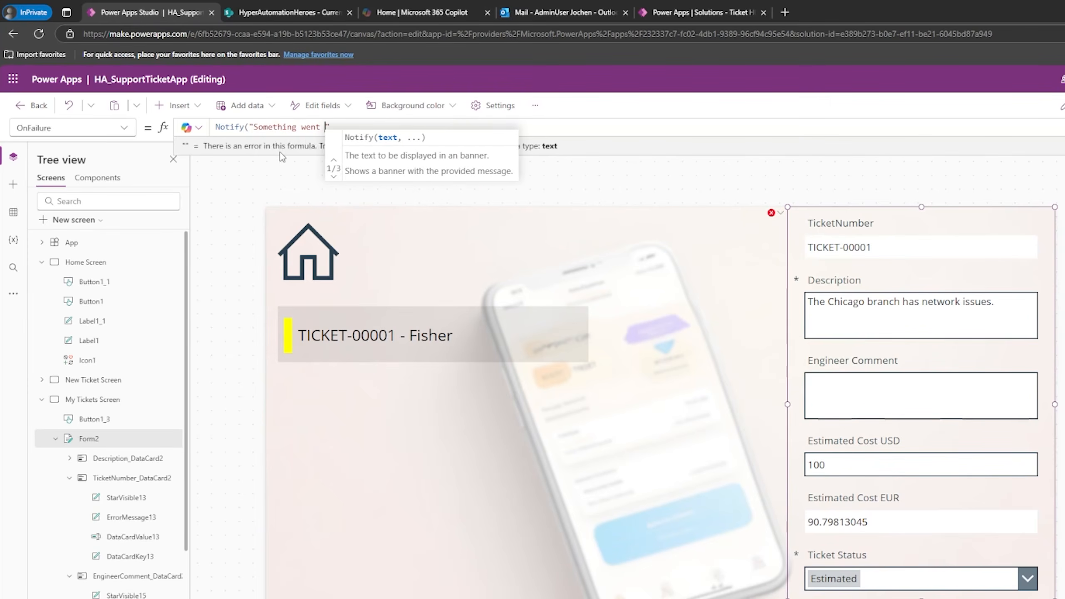
text(wrong when saving you)
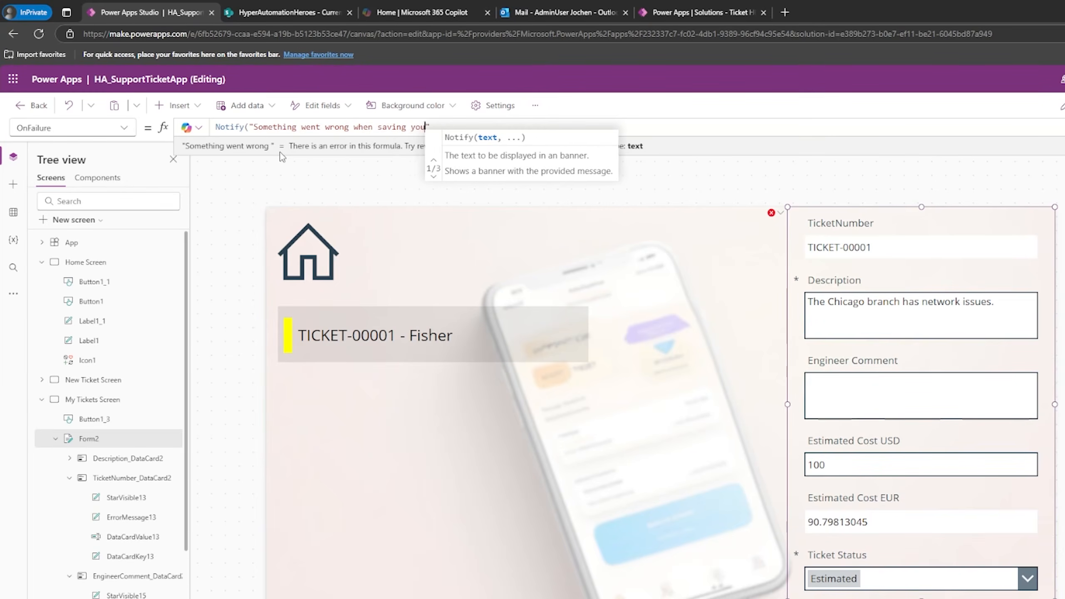
text( update, plaease contact I)
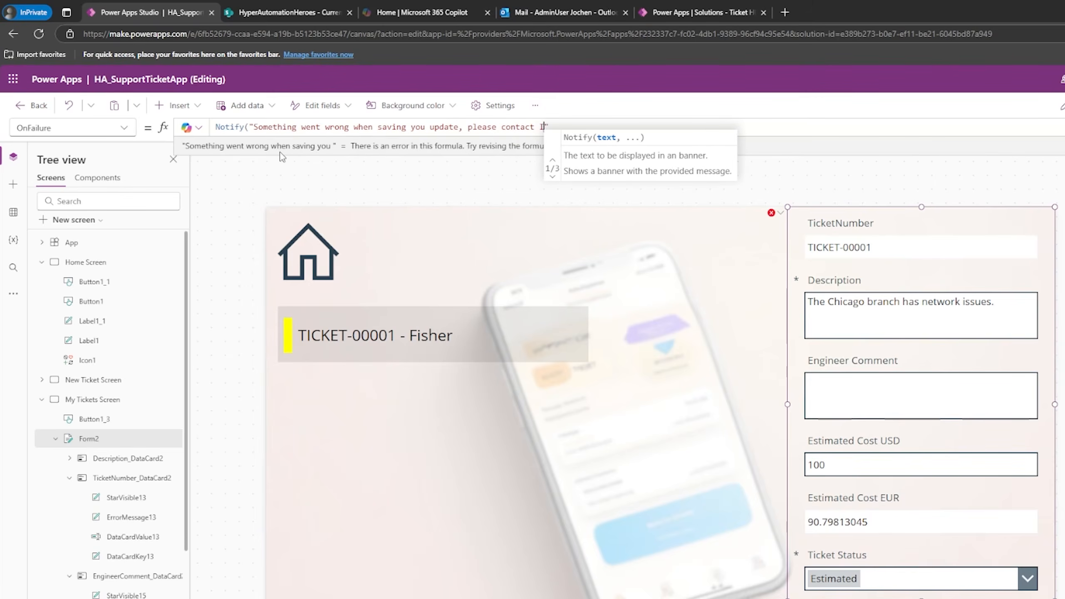
text(T support.",)
key(Tab)
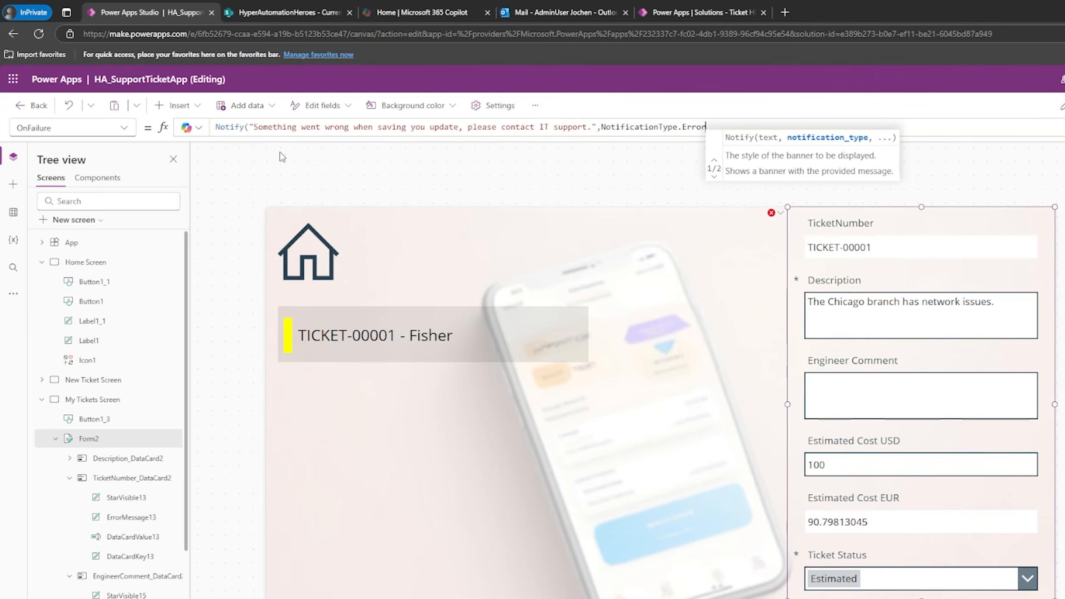
text(,2000)
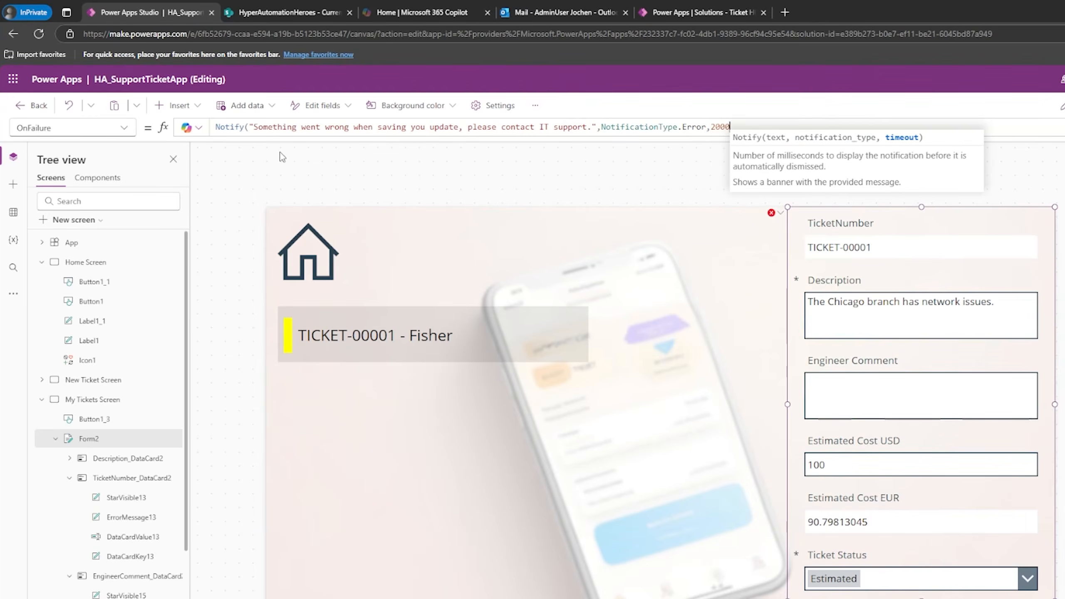
text())
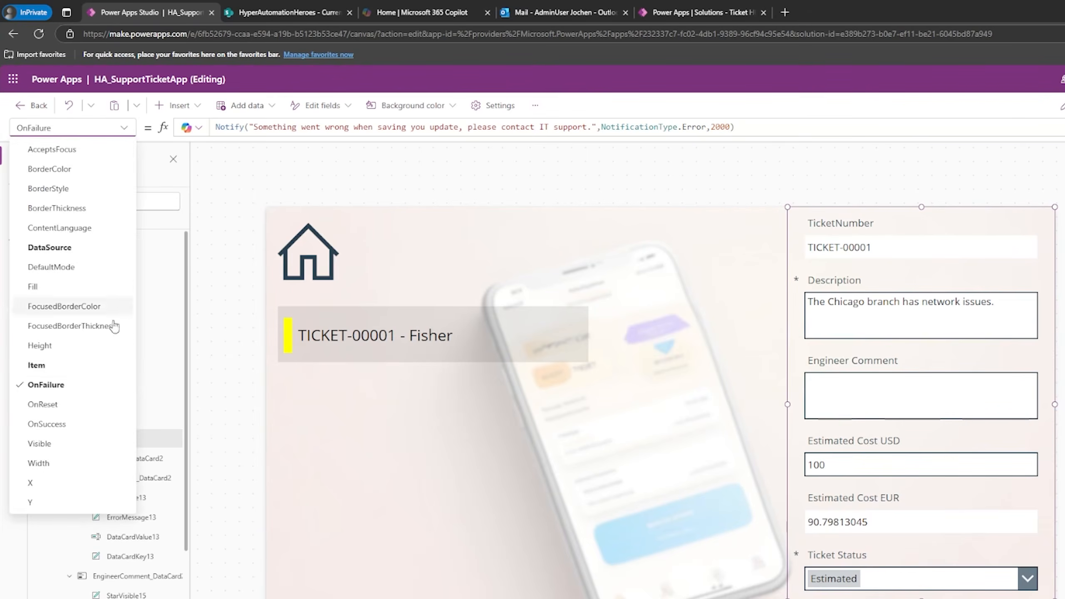
Step: Replace Form2's OnSuccess formula with a Notify call showing "Your ticket was updated!" as a success notification for 3000 ms, ending with a semicolon
click(51, 424)
drag(280, 126, 170, 130)
key(BackSpace)
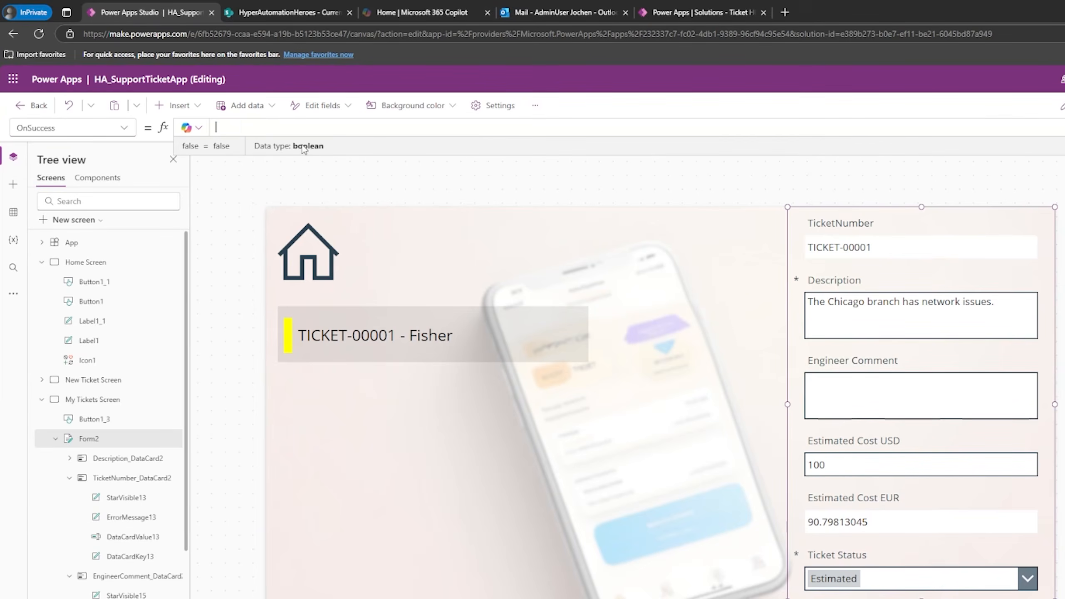
text(N)
text(otify("")
text(Your ti)
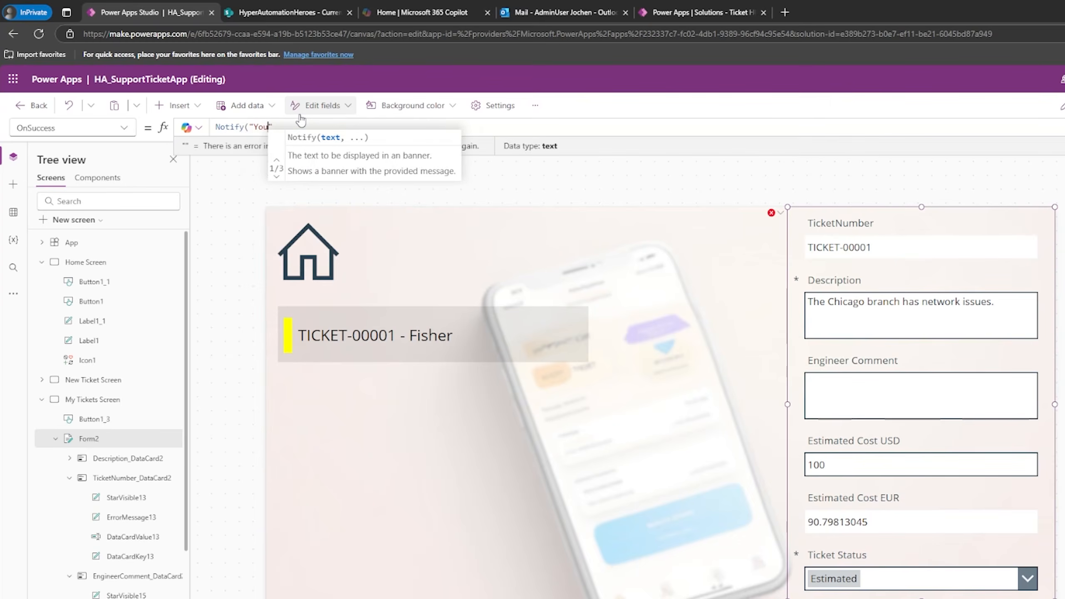
text(cket was )
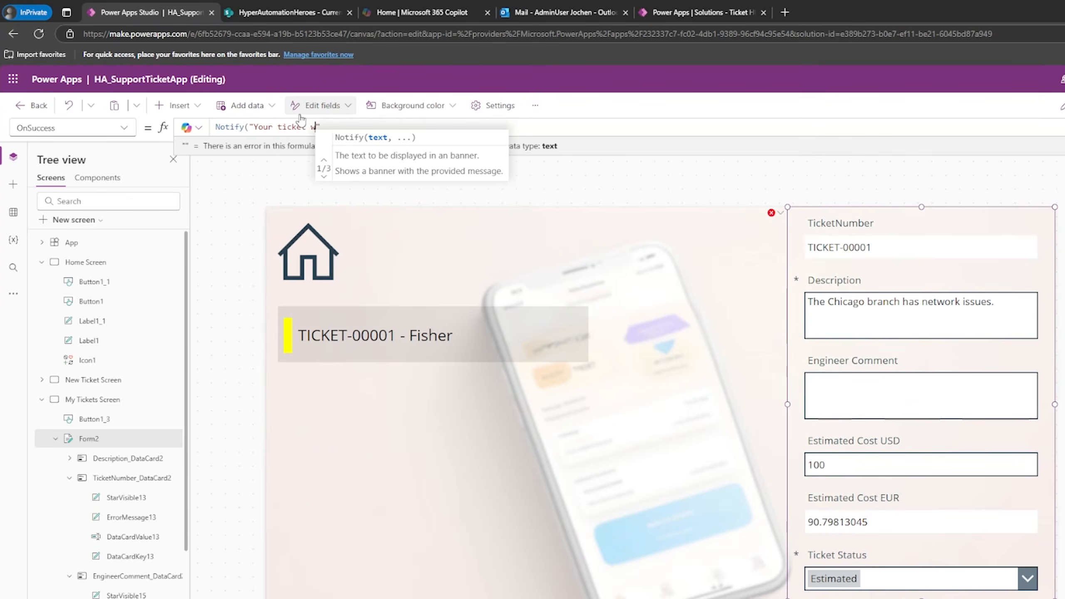
text(updated!)
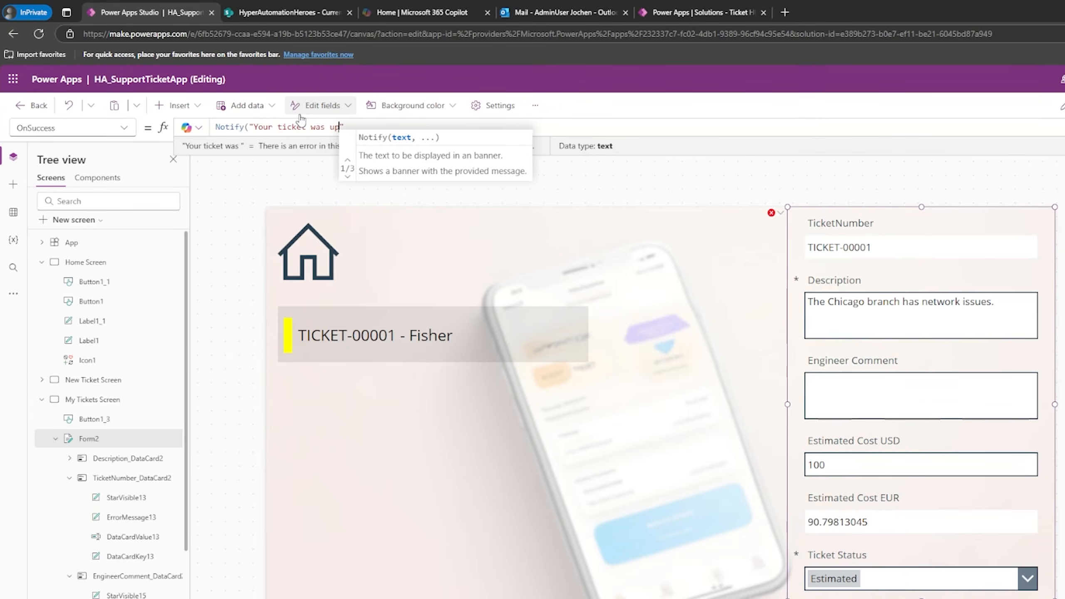
text())
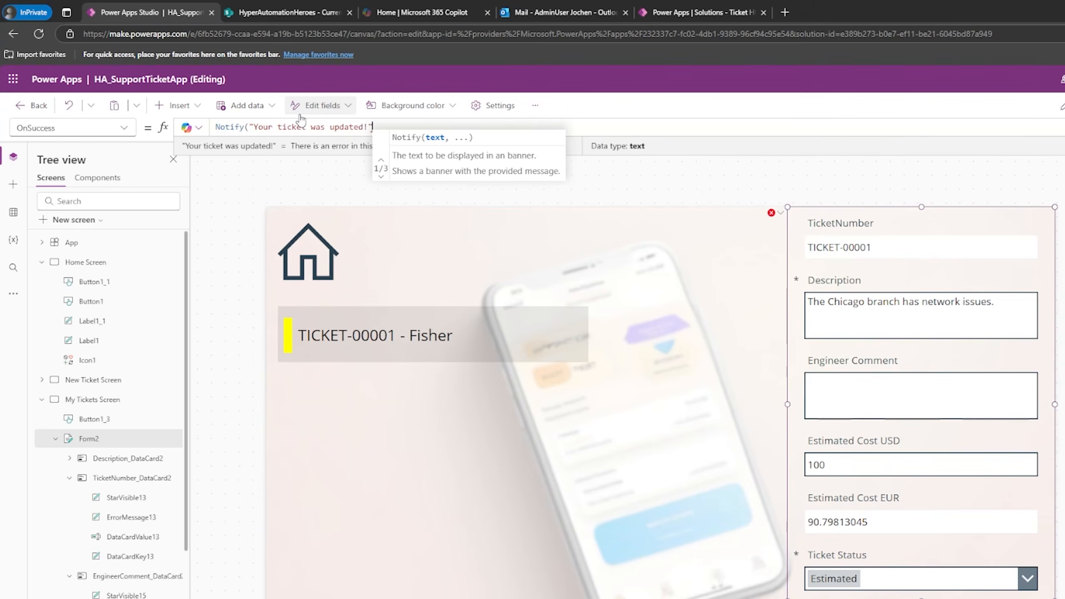
text(,)
key(Down)
key(Down)
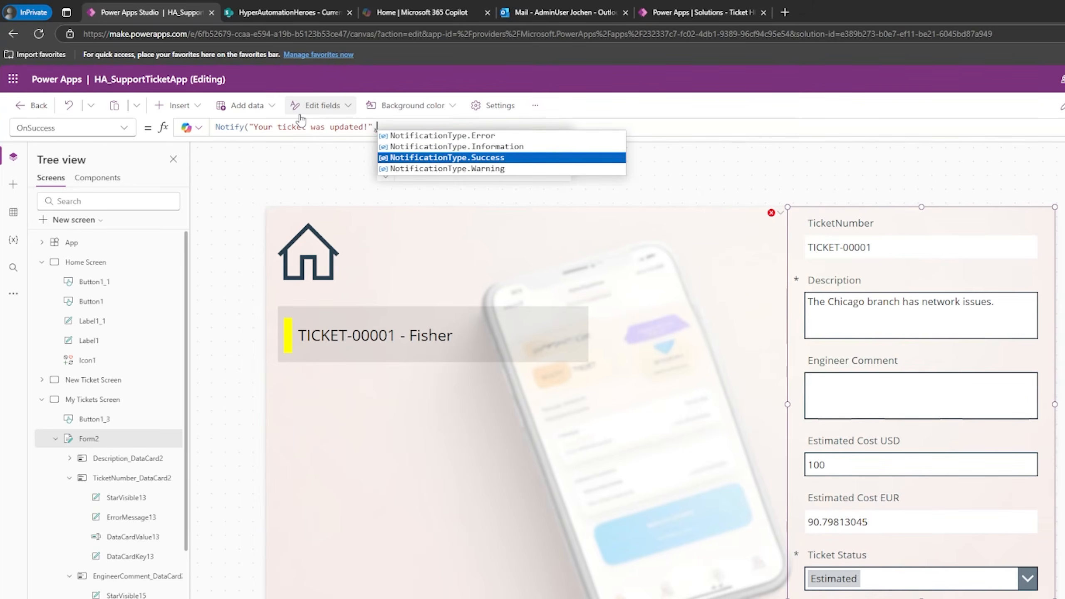
key(Return)
text(,3000)
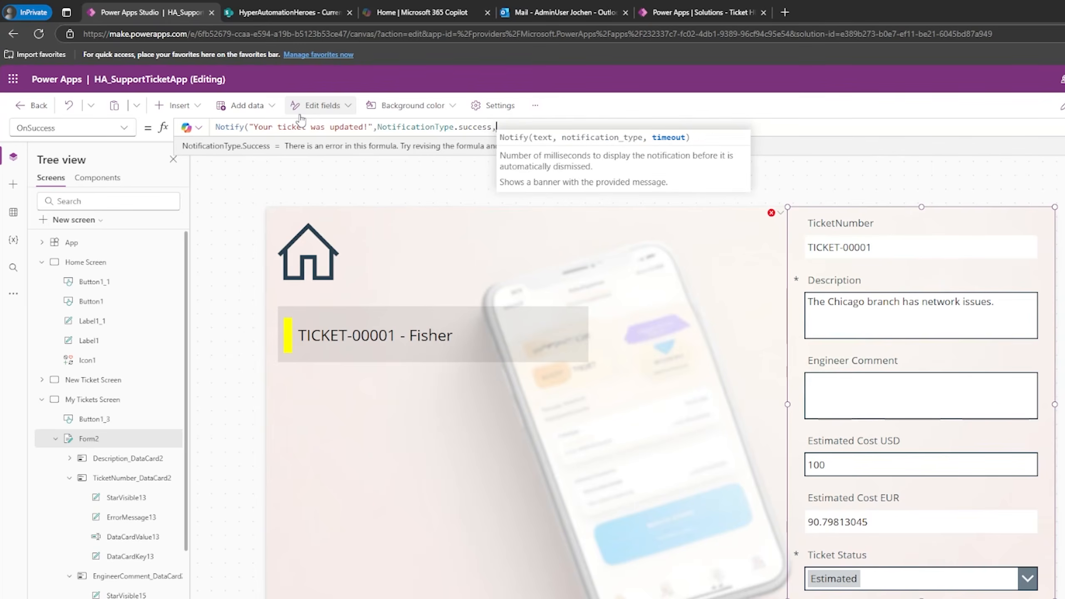
text();)
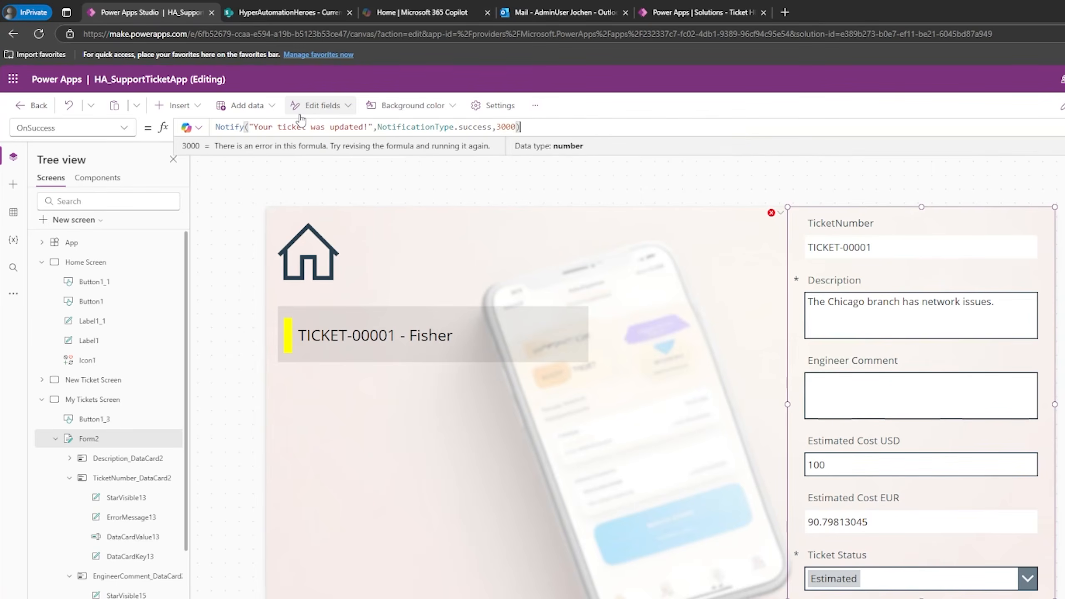
Step: Correct the notification type in Form2's OnSuccess formula to NotificationType.Success with a capital S
click(462, 128)
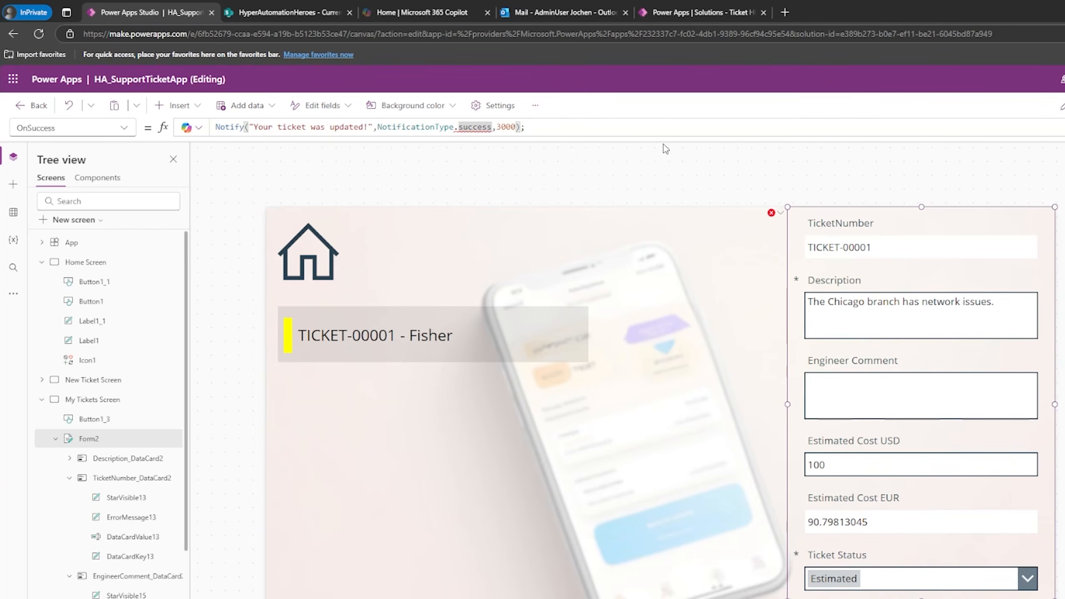
key(BackSpace)
text(S)
click(500, 138)
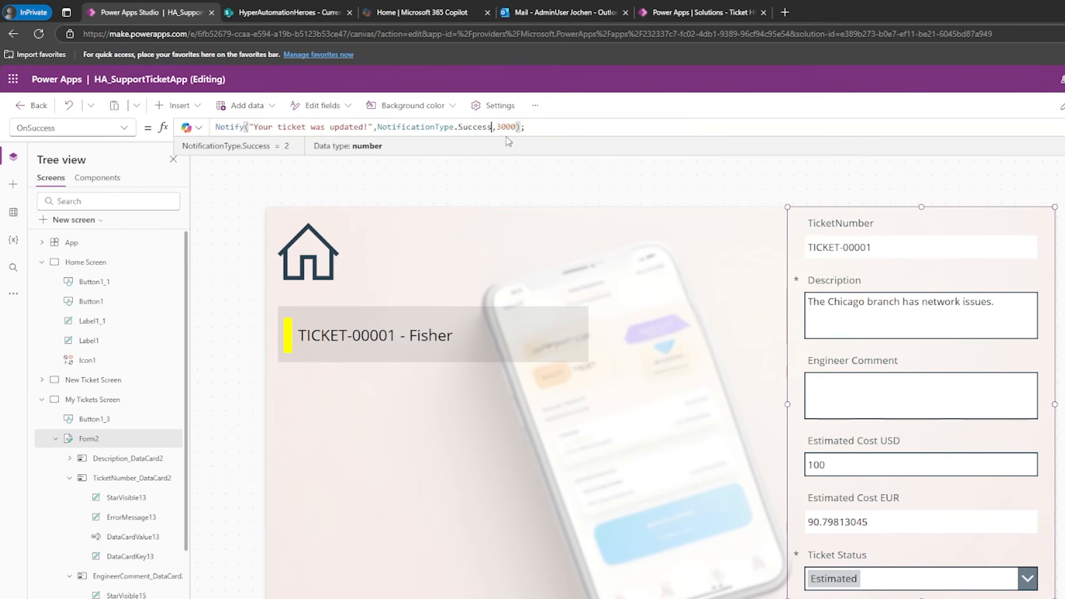
Step: Enlarge the formula editing area and add Refresh(HA_Tickets); on a second line of Form2's OnSuccess formula
click(544, 129)
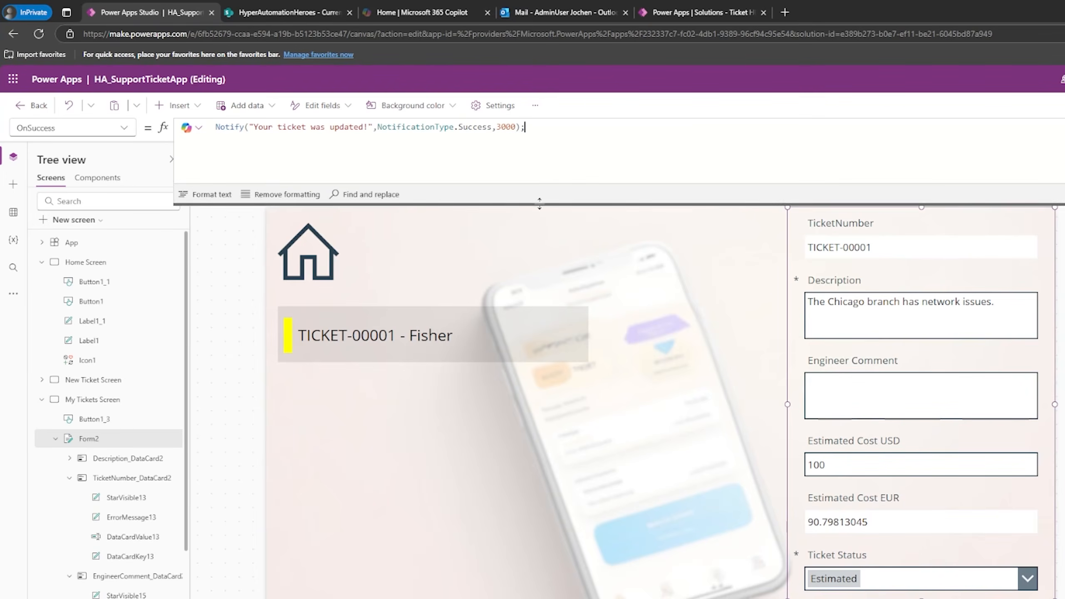
double_click(526, 130)
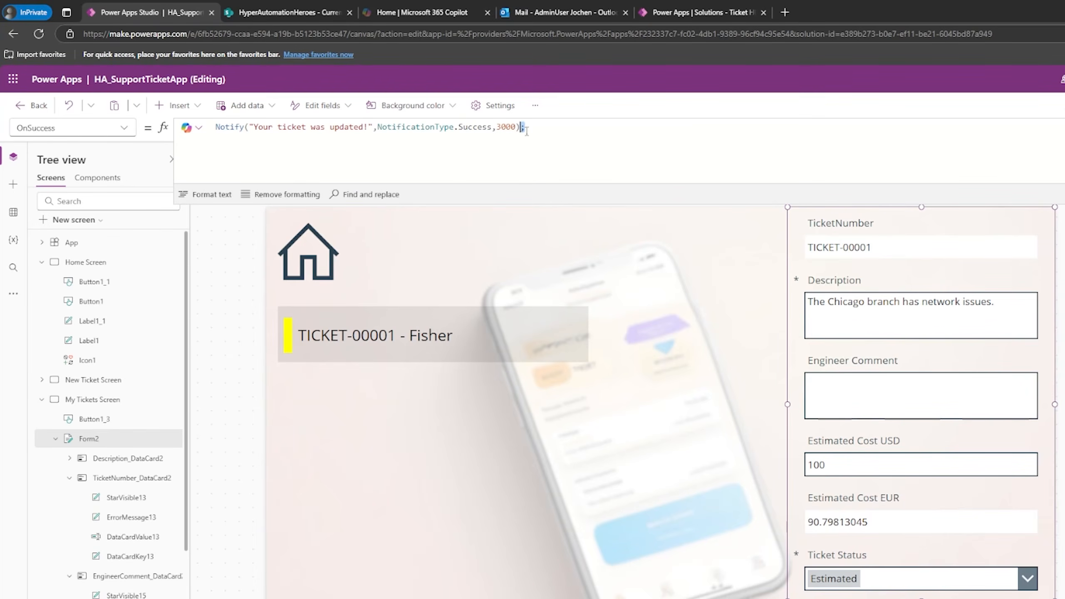
click(532, 130)
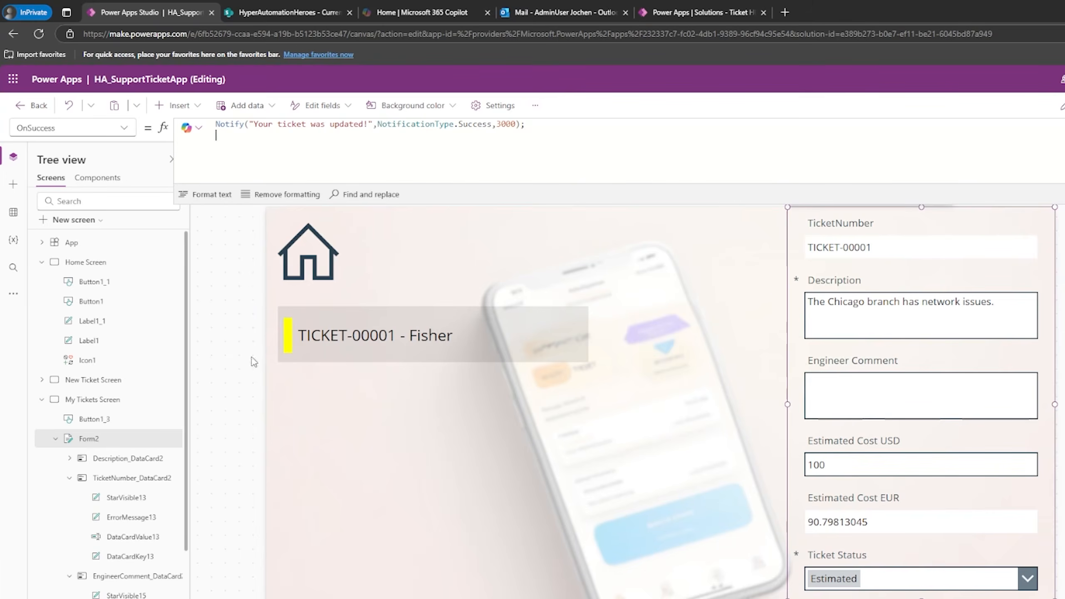
key(shift+Return)
text(Refr)
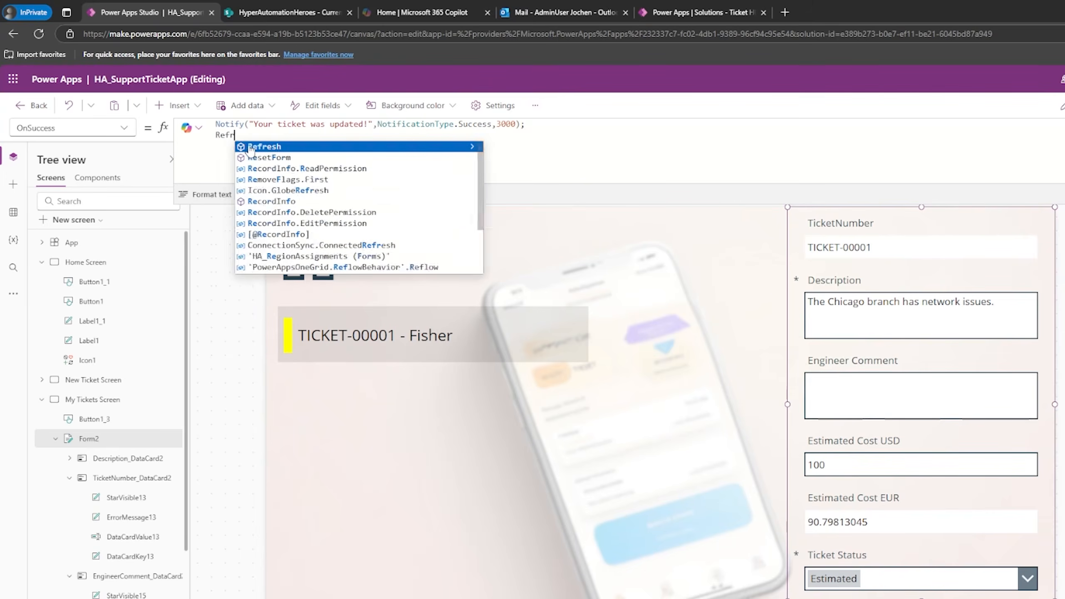
text(esh(HA)
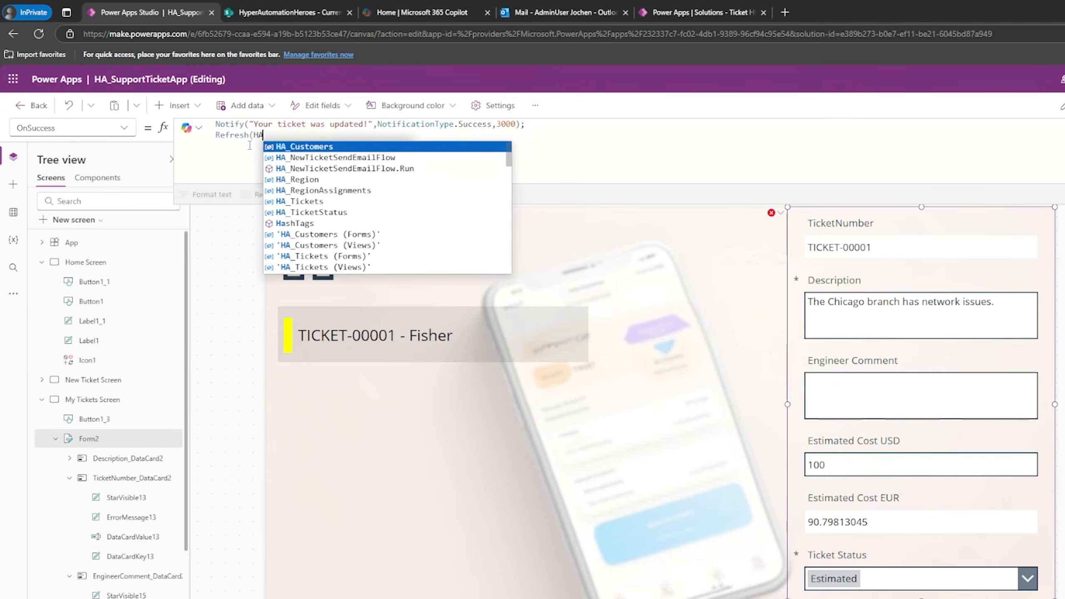
key(Down)
key(Down)
key(Down)
key(Down)
key(Down)
key(Tab)
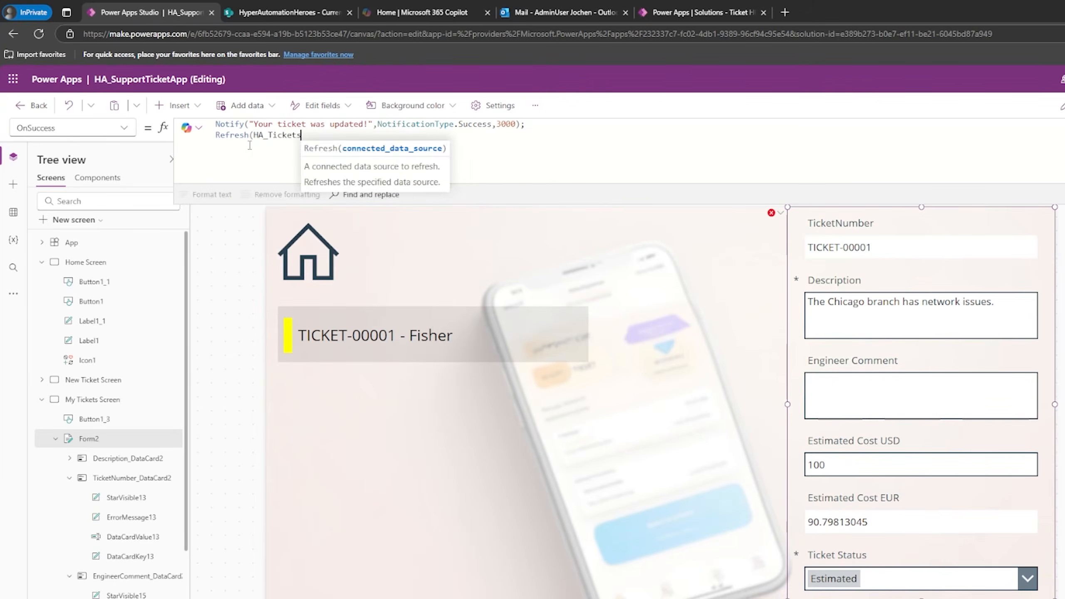
text();)
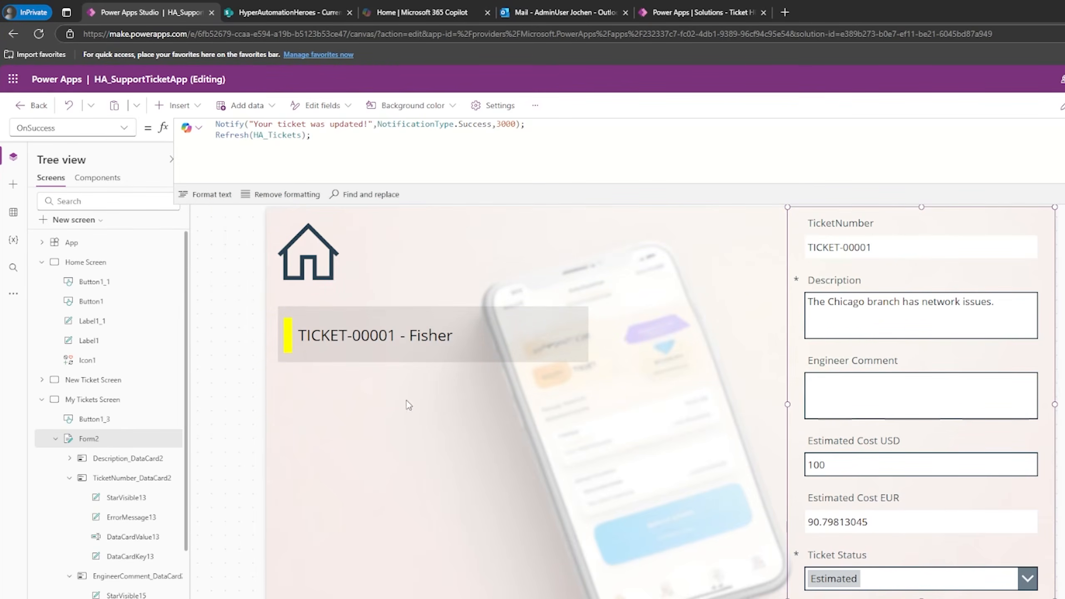
Step: Add ResetForm(Form2) as the third line of Form2's OnSuccess formula and save the app
text(Reset)
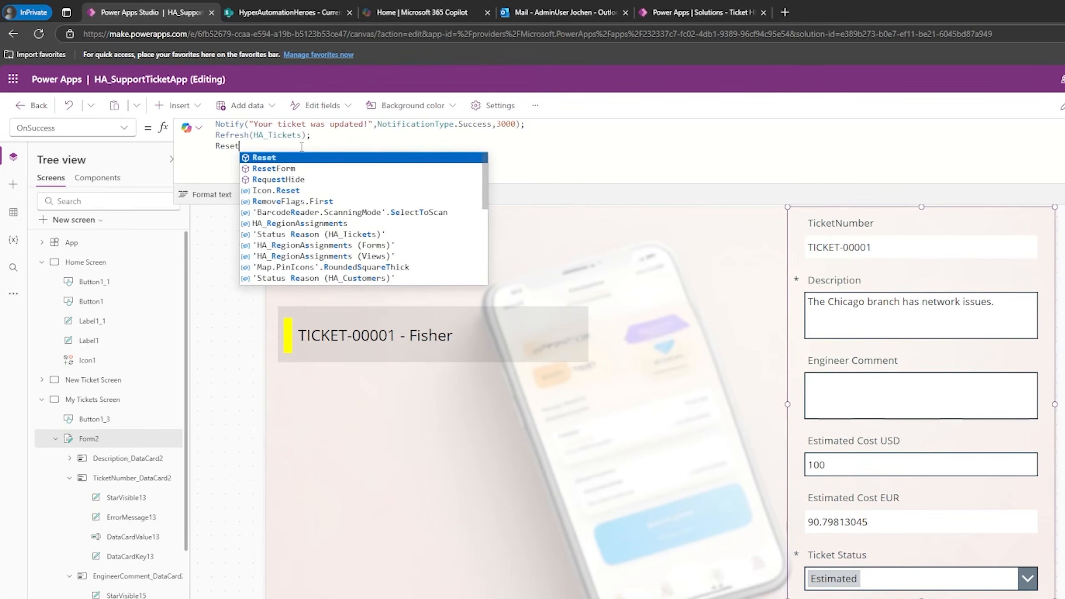
text(Form(Form2)
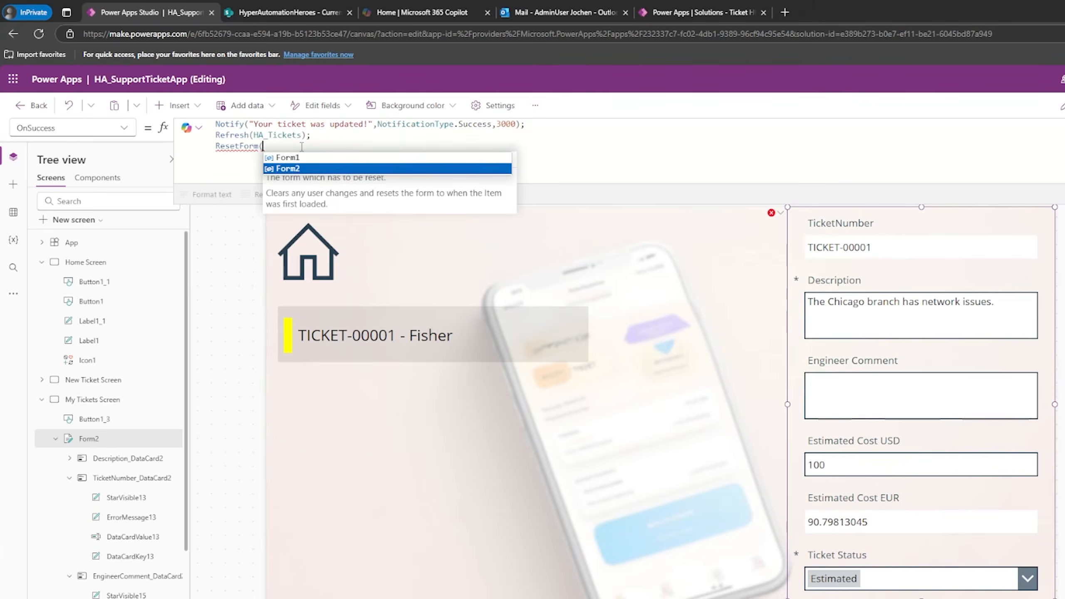
text())
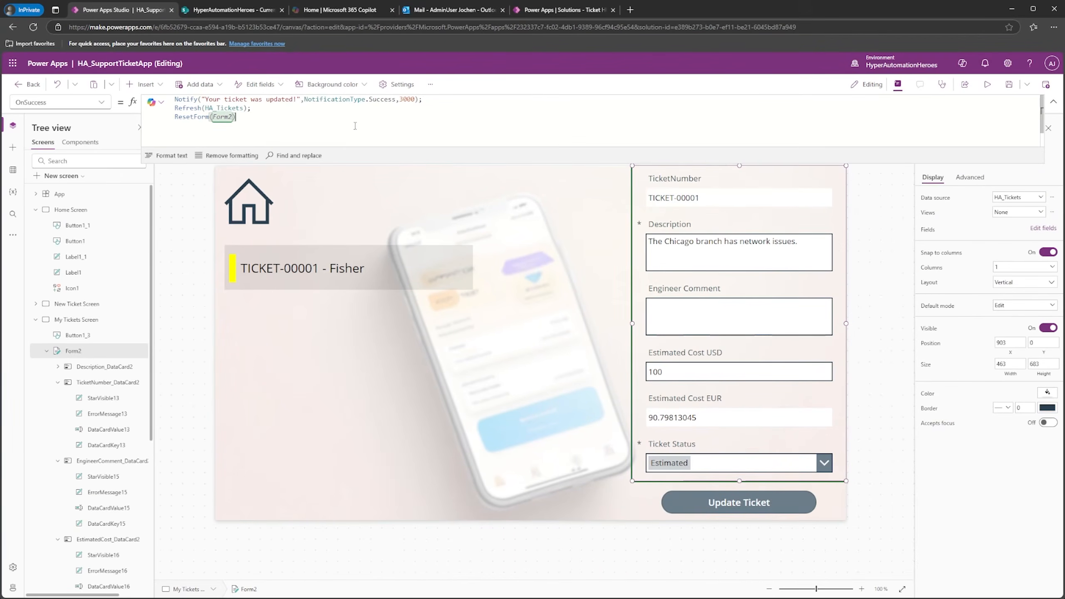
key(ctrl+s)
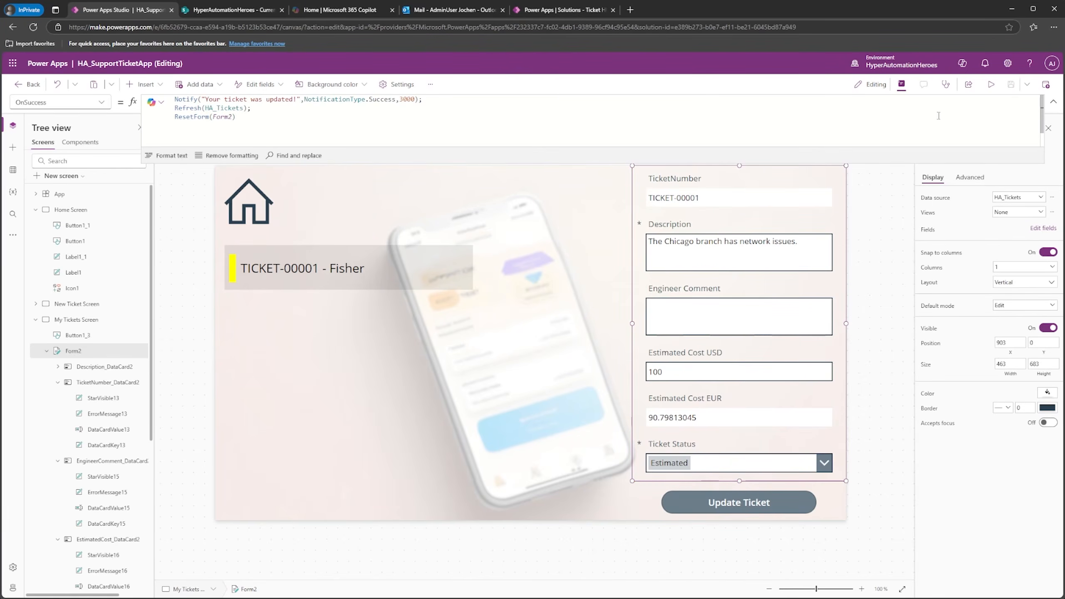
Step: Preview the app and reopen My Tickets from the home screen to check whether the Estimated Cost USD entry resets
click(1054, 101)
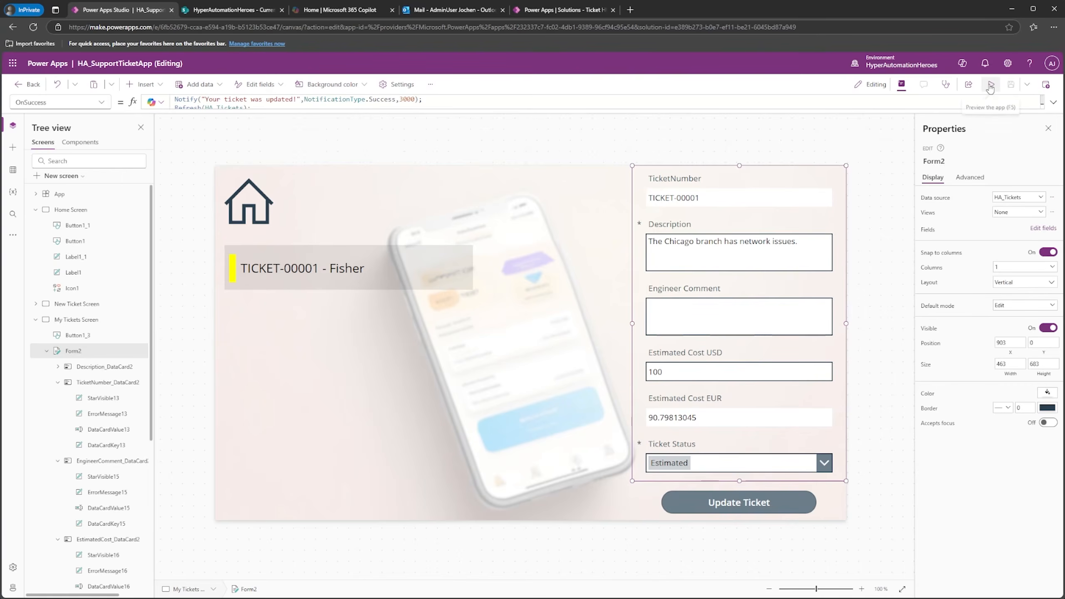
key(F5)
click(256, 178)
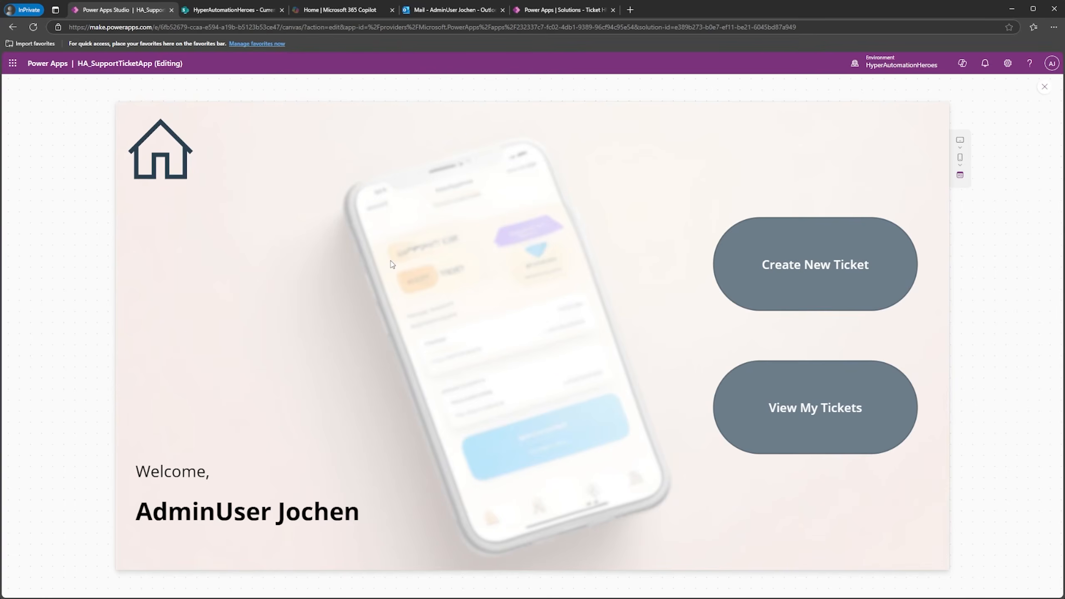
click(792, 405)
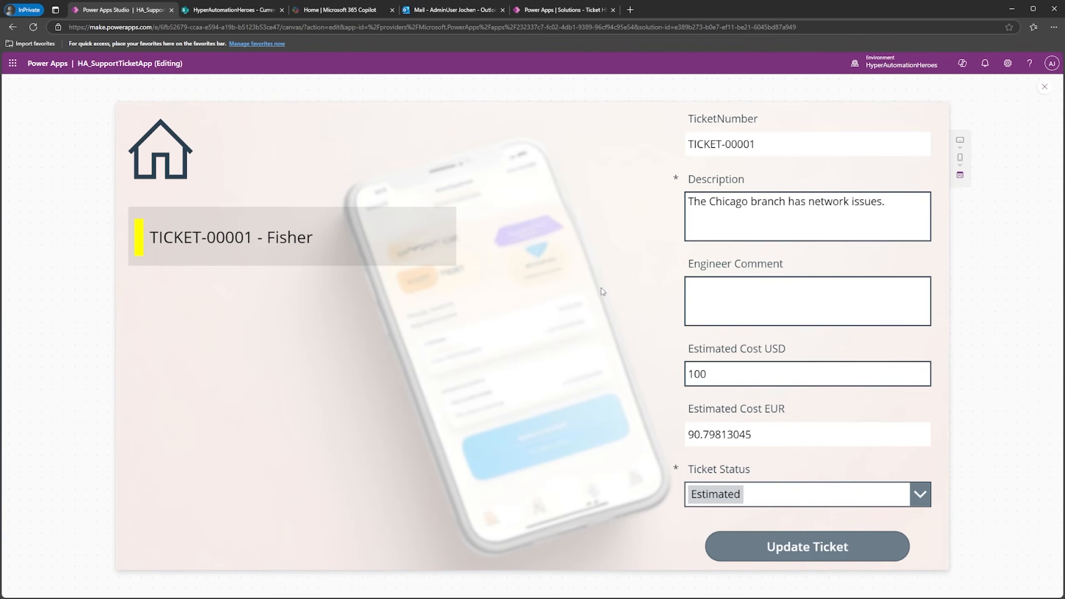
click(704, 372)
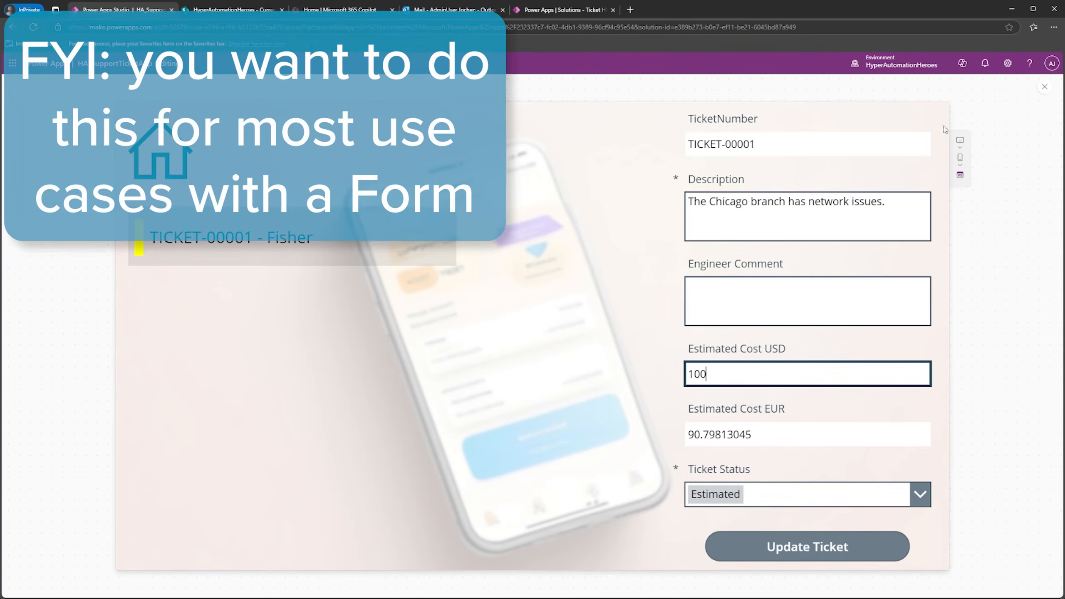
click(1044, 86)
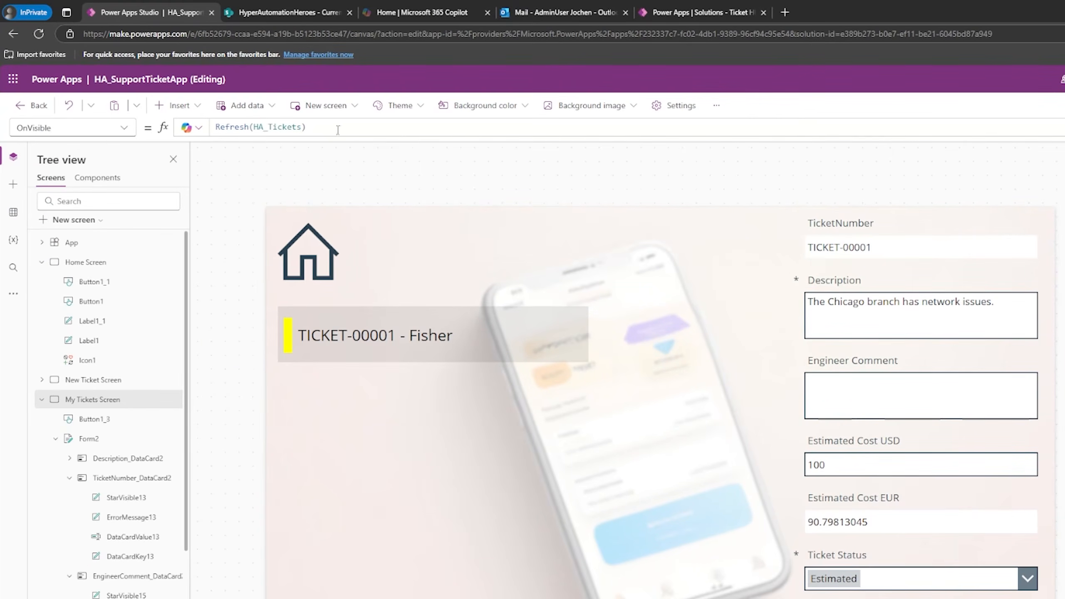
Step: Extend My Tickets Screen's OnVisible formula with a semicolon after Refresh(HA_Tickets) and a second line ResetForm(Form2);
click(338, 130)
text(;)
key(shift+Return)
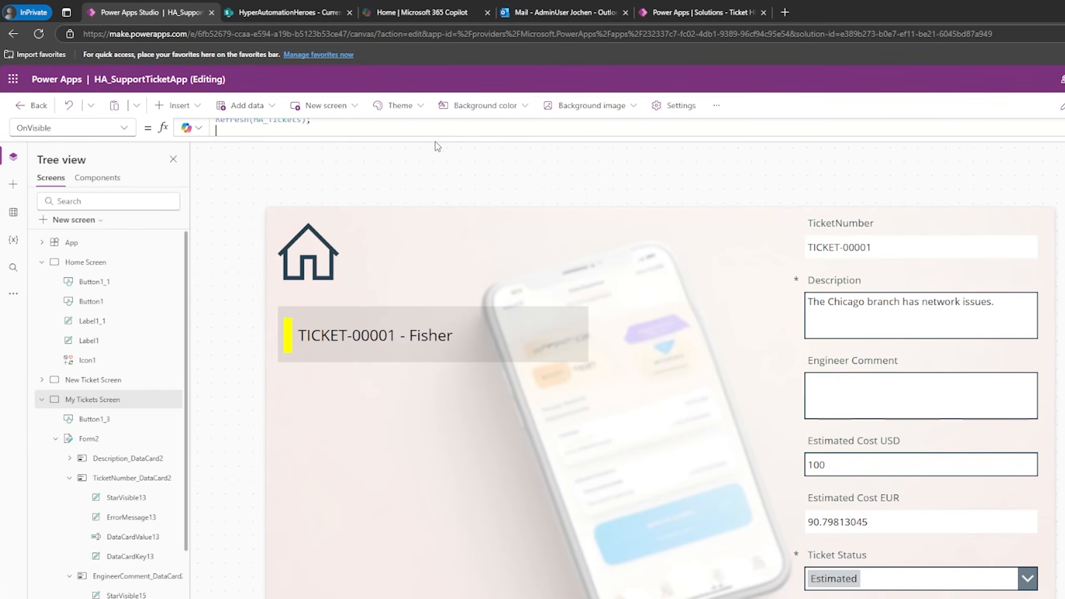
click(440, 138)
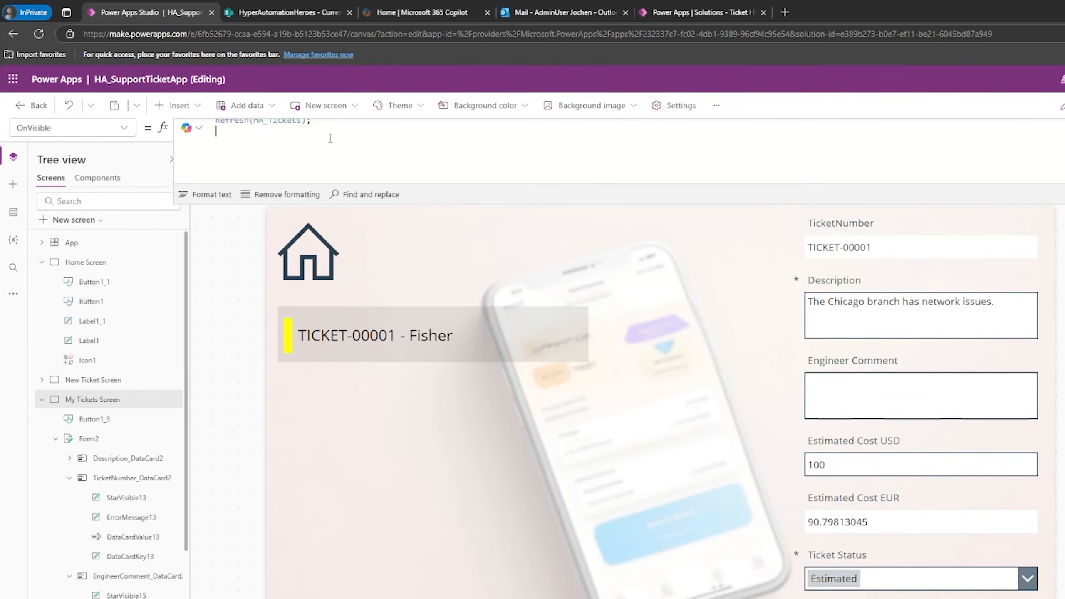
text(ResetForm()
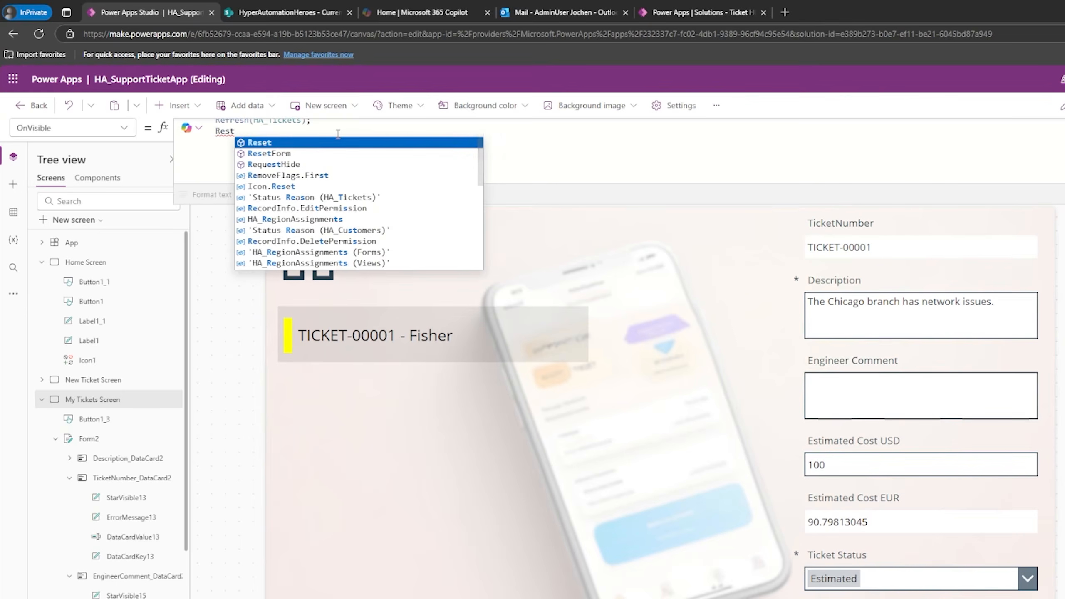
text(Form2)
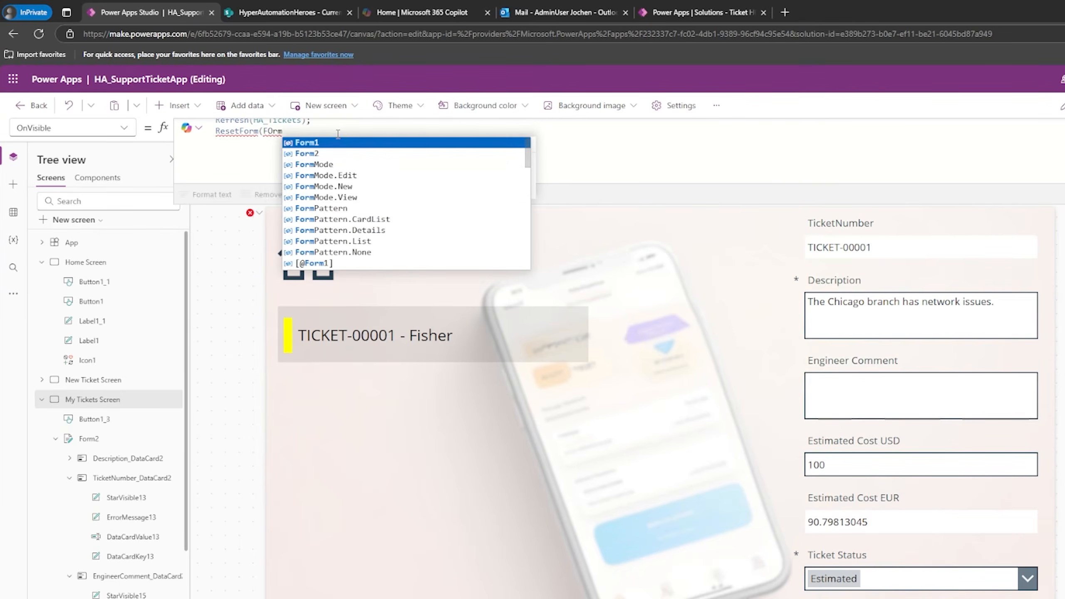
text();)
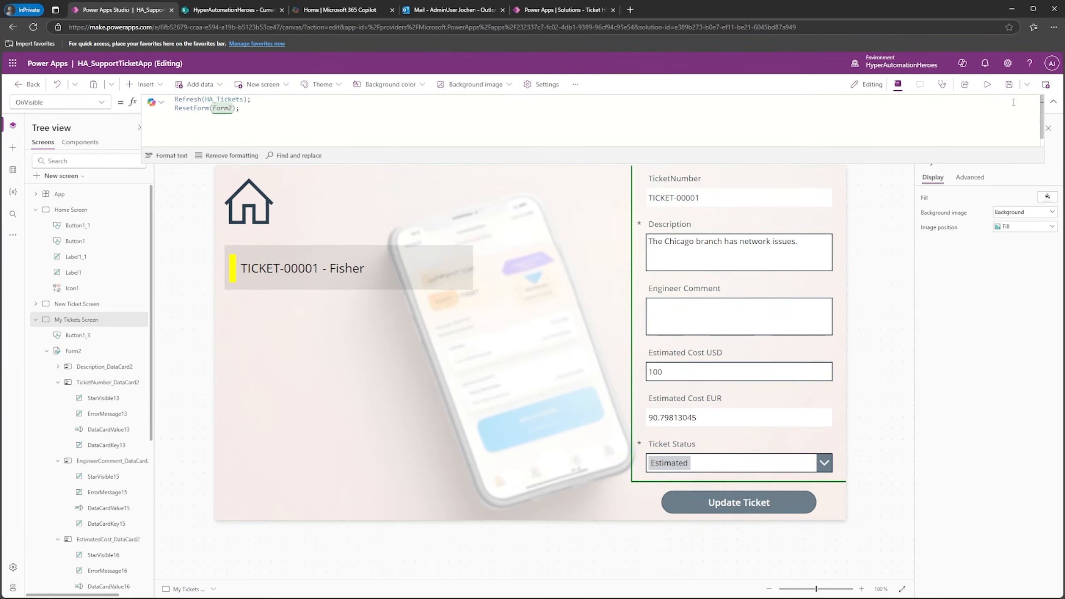
Step: Preview the app again and go through the home screen to My Tickets to test the form reset
click(987, 85)
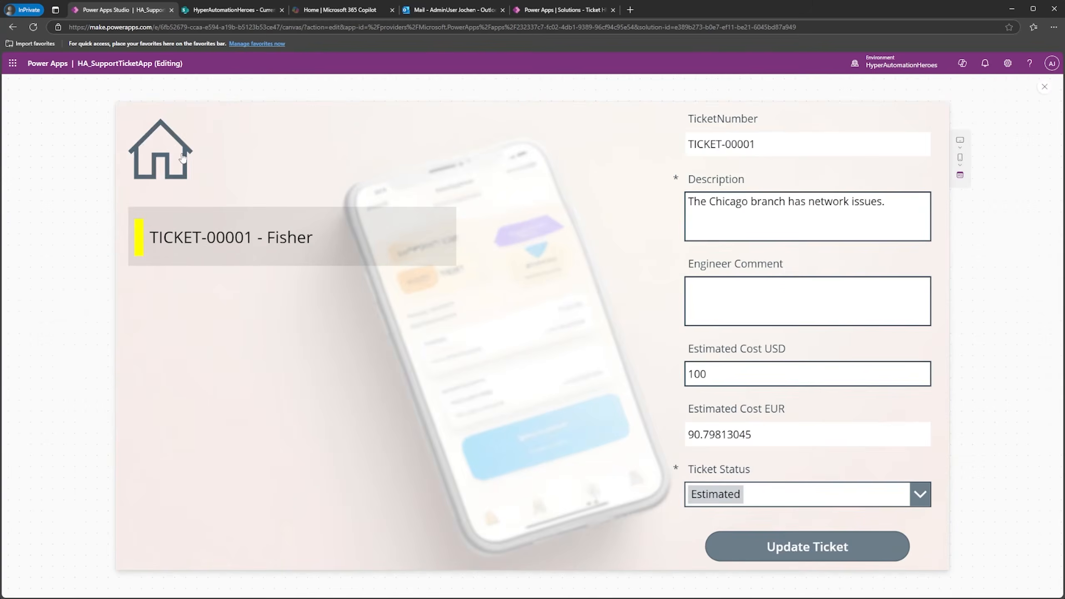
click(154, 162)
click(795, 396)
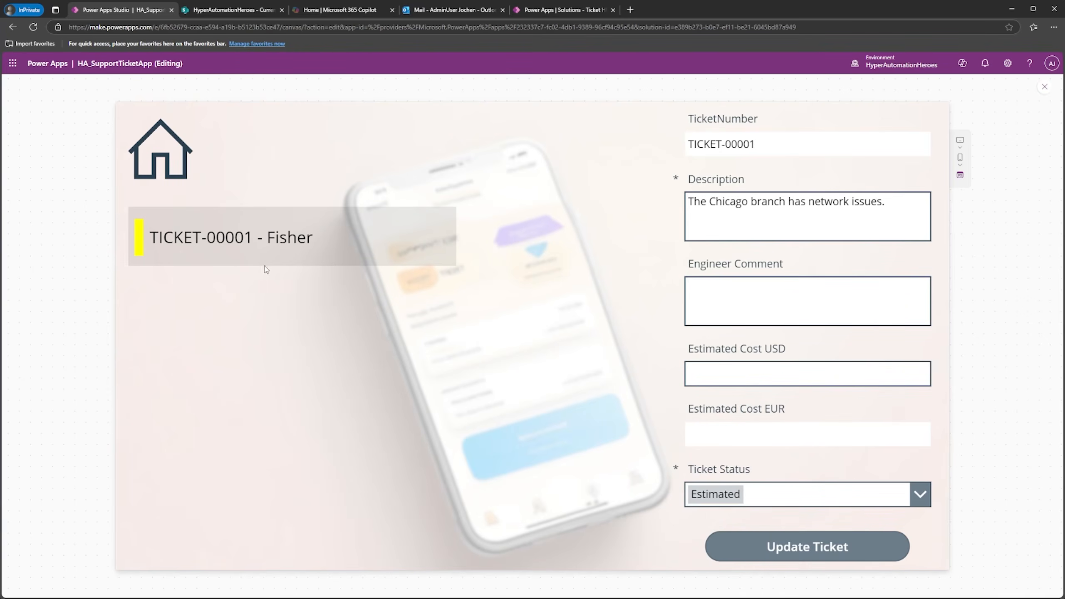
Step: Fill in TICKET-00001 with the engineer comment "I am now working on this ticket.", an estimated cost of 500 USD and the status Completed
click(755, 294)
text(I am now )
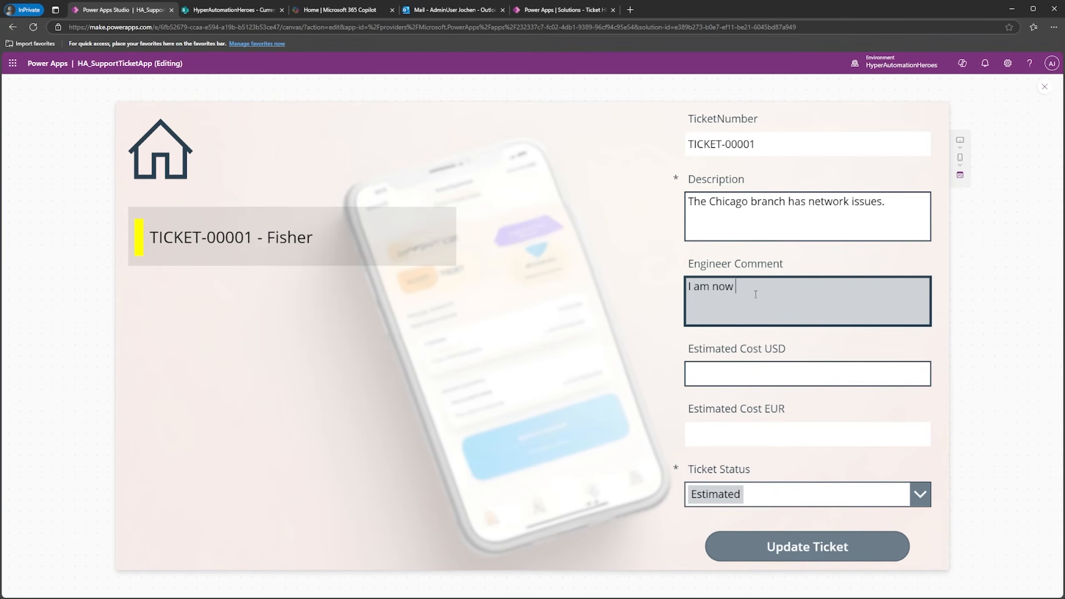
text(working on this ticket.)
click(740, 377)
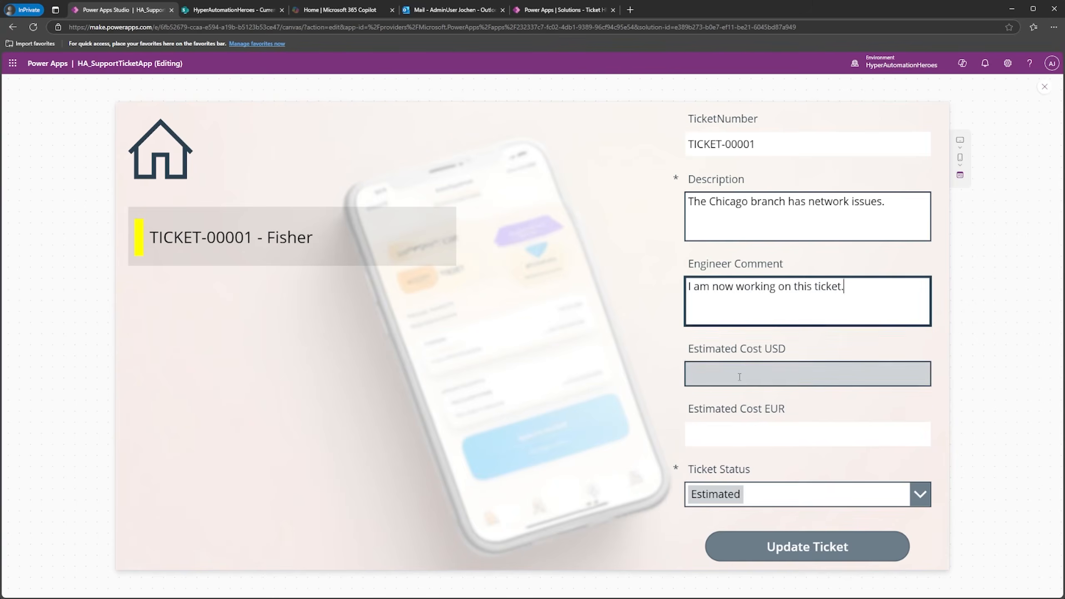
text(500)
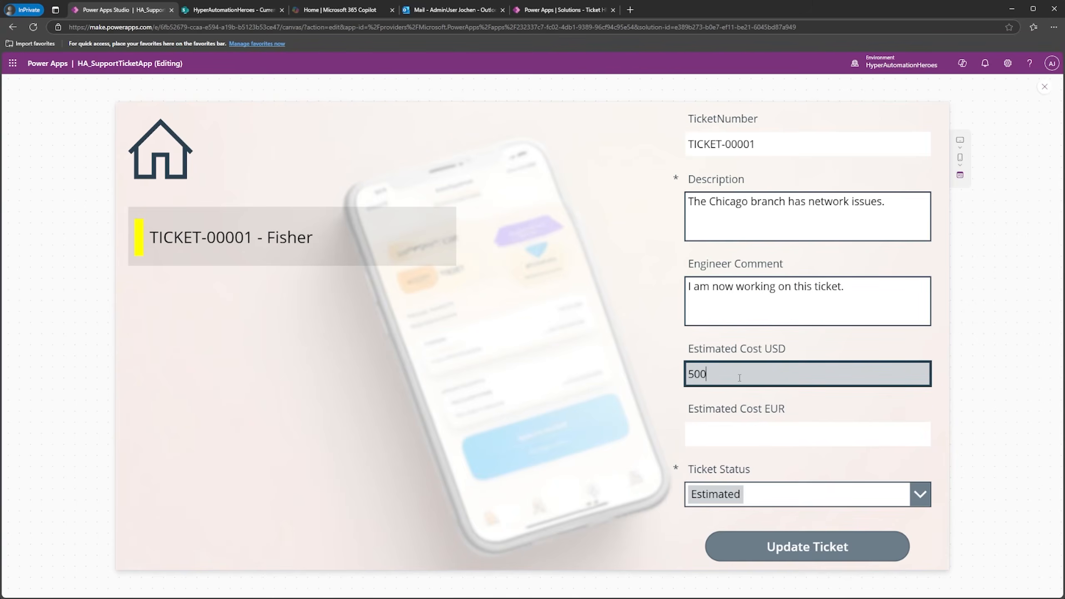
click(694, 435)
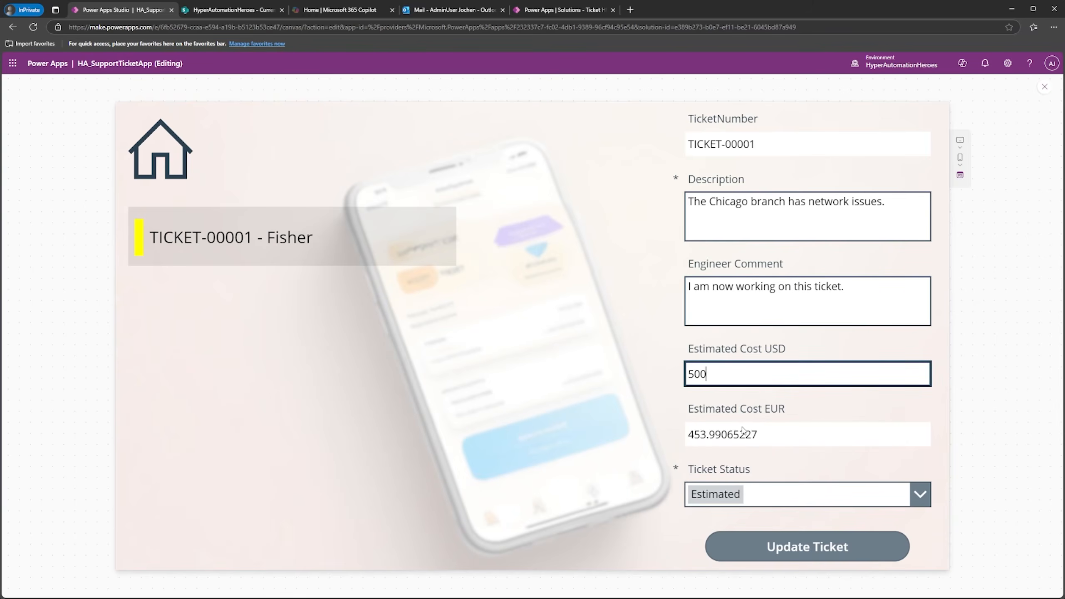
click(883, 495)
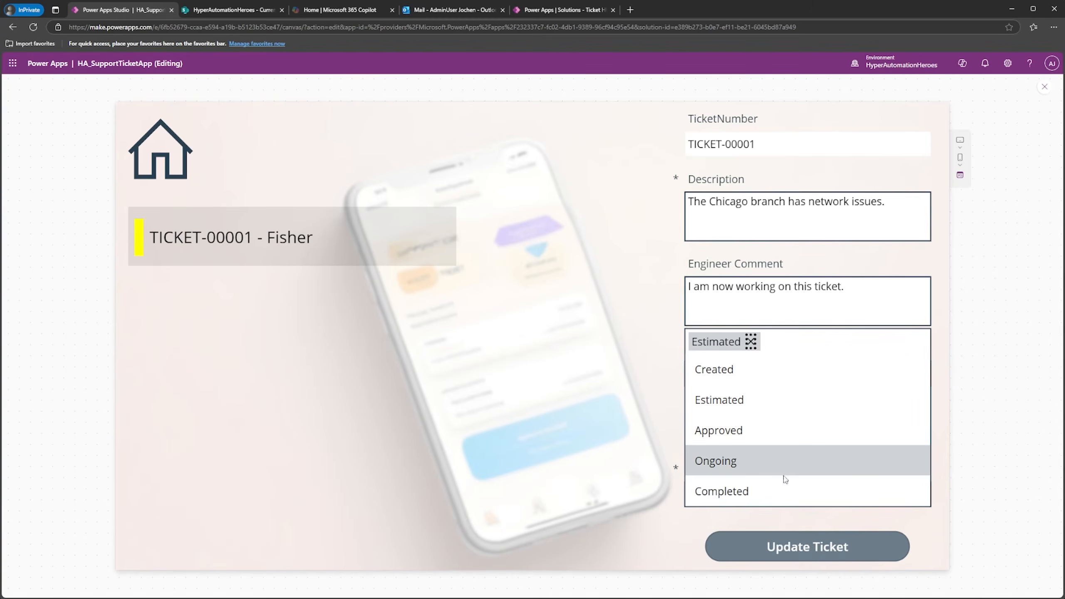
click(733, 492)
Step: Replace the engineer comment with "I am done working on this ticket. Everything was fine and the customer is super happy." and submit the ticket update
drag(845, 289, 657, 300)
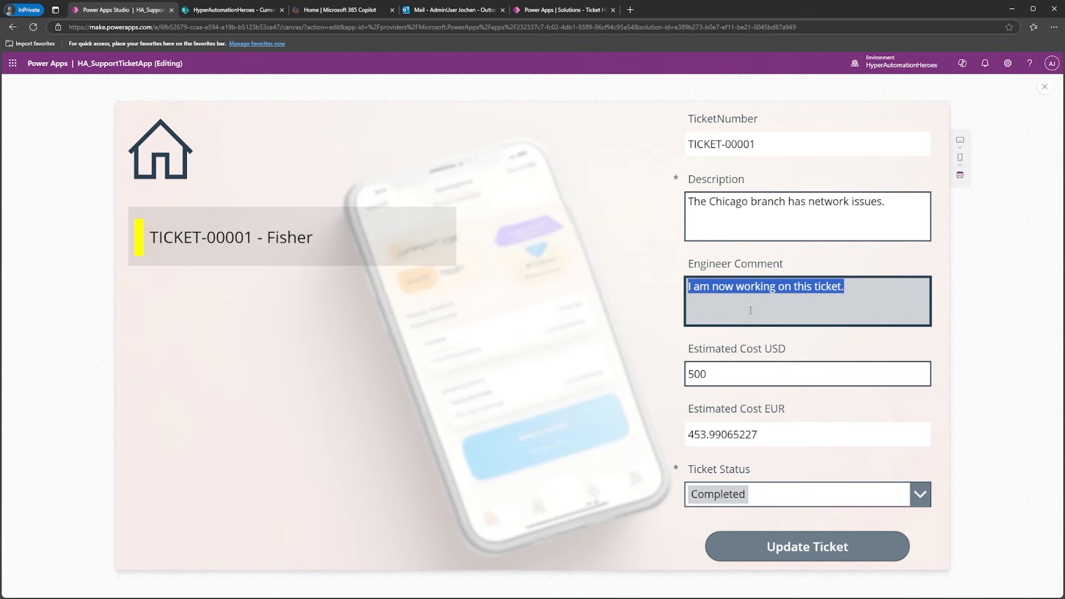
text(I am done work)
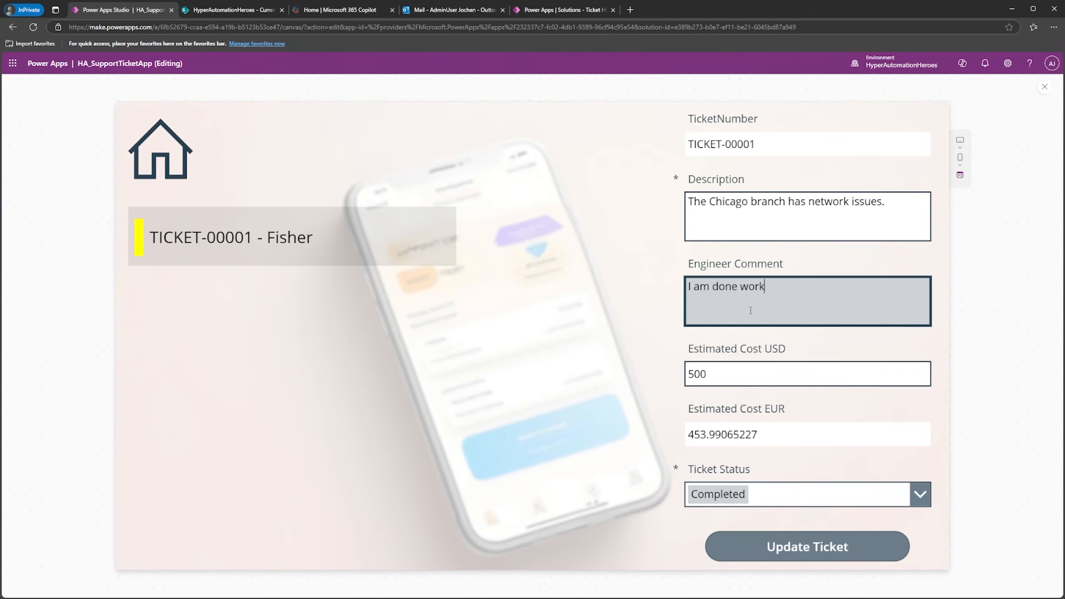
text(ing on this ticket. Eve)
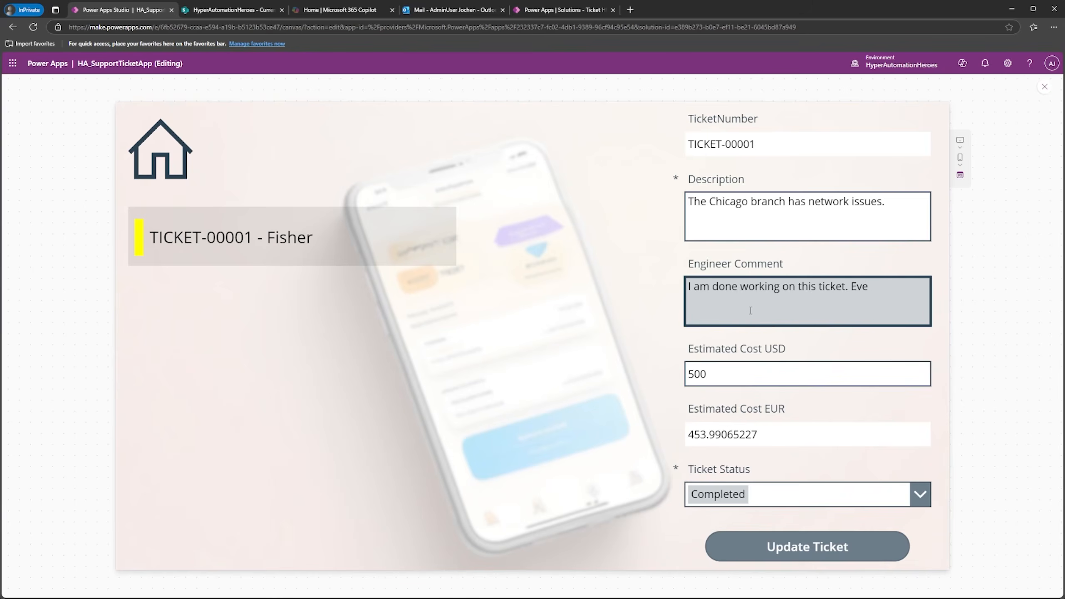
text(rything was fine and the customer is super happy.)
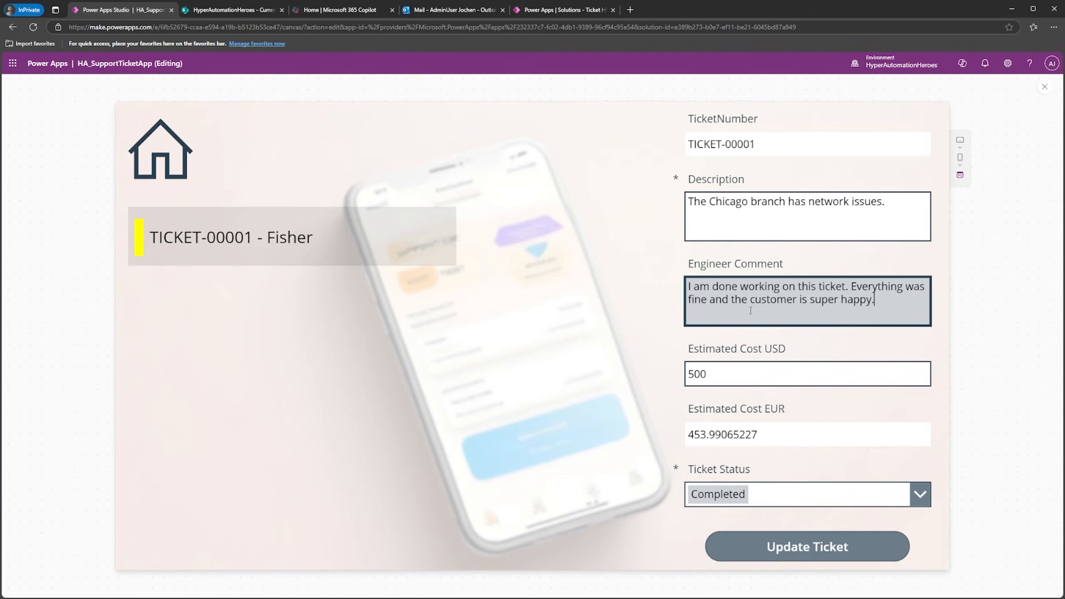
click(787, 548)
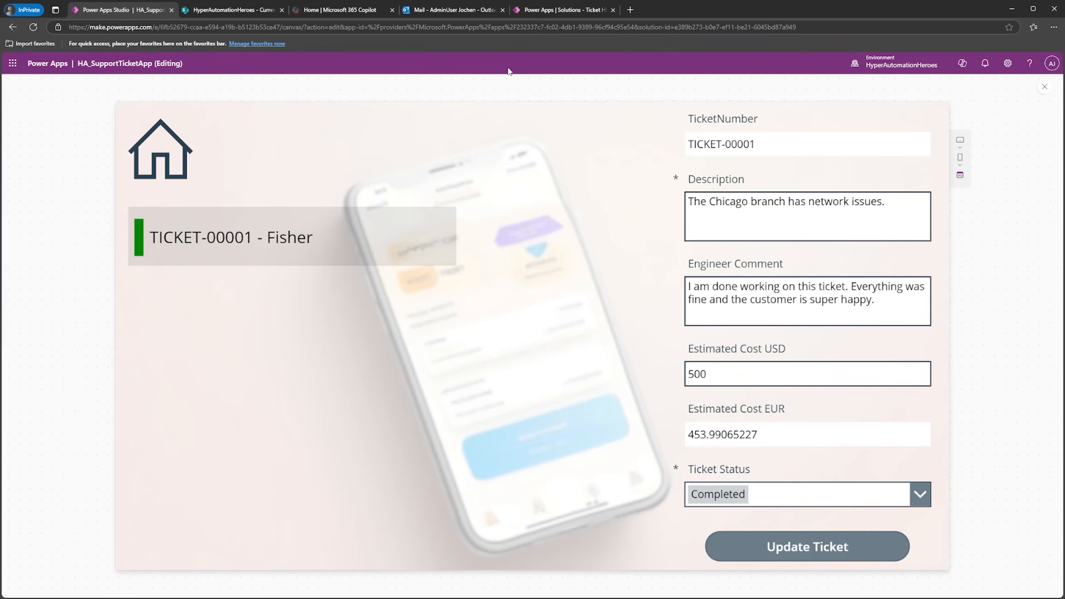
Step: In the Ticket HUB solution, show HA_Ticket's EngineerComment, EstimatedCost and EstimatedCostEURO columns and check the values stored for TICKET-00001
click(553, 11)
click(137, 292)
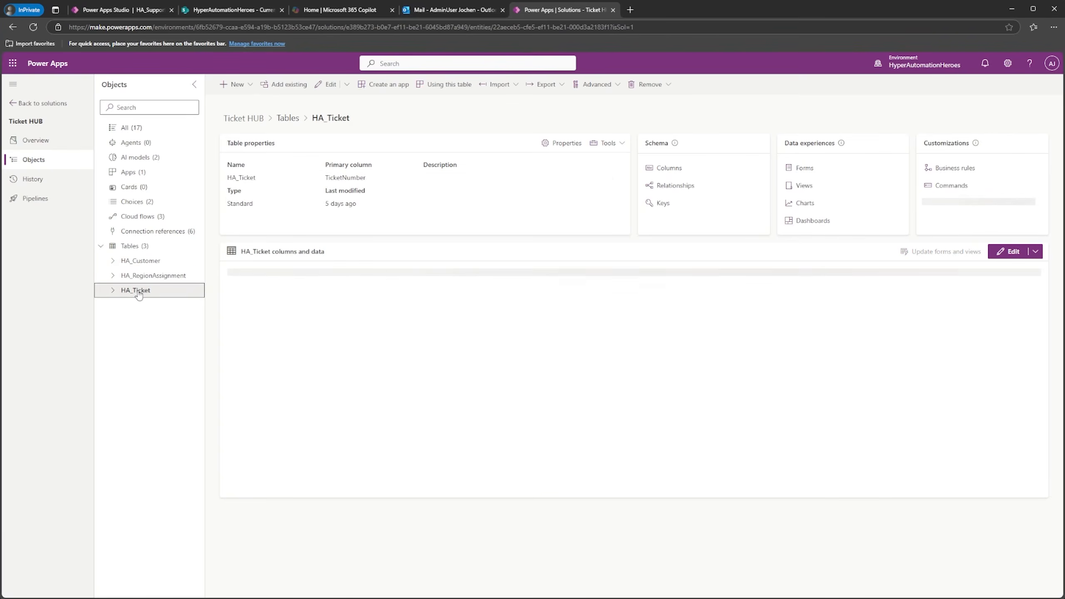
click(923, 279)
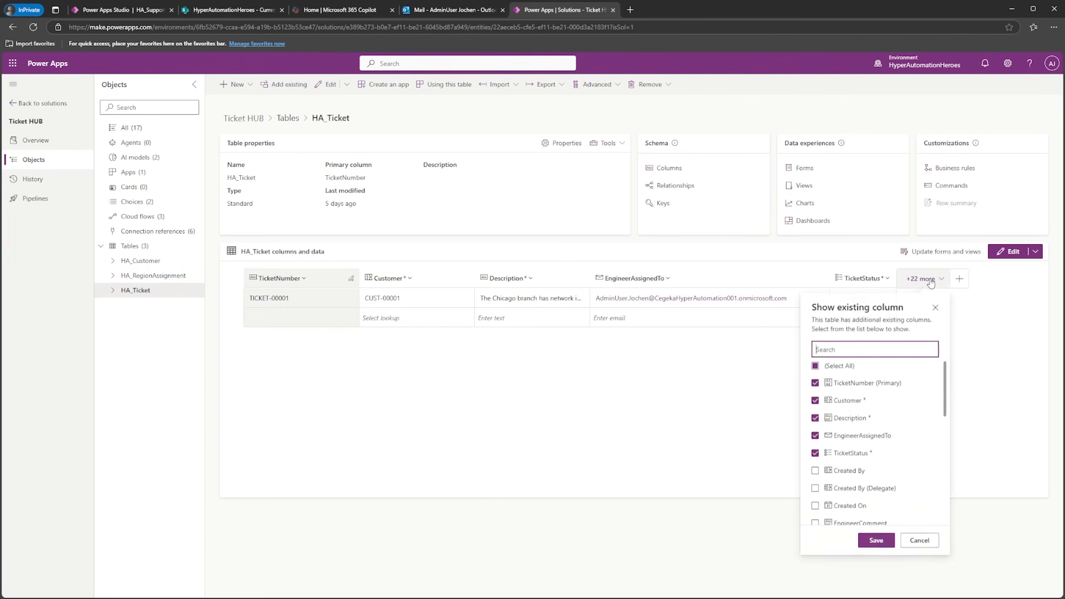
scroll(888, 431, down, 3)
click(815, 432)
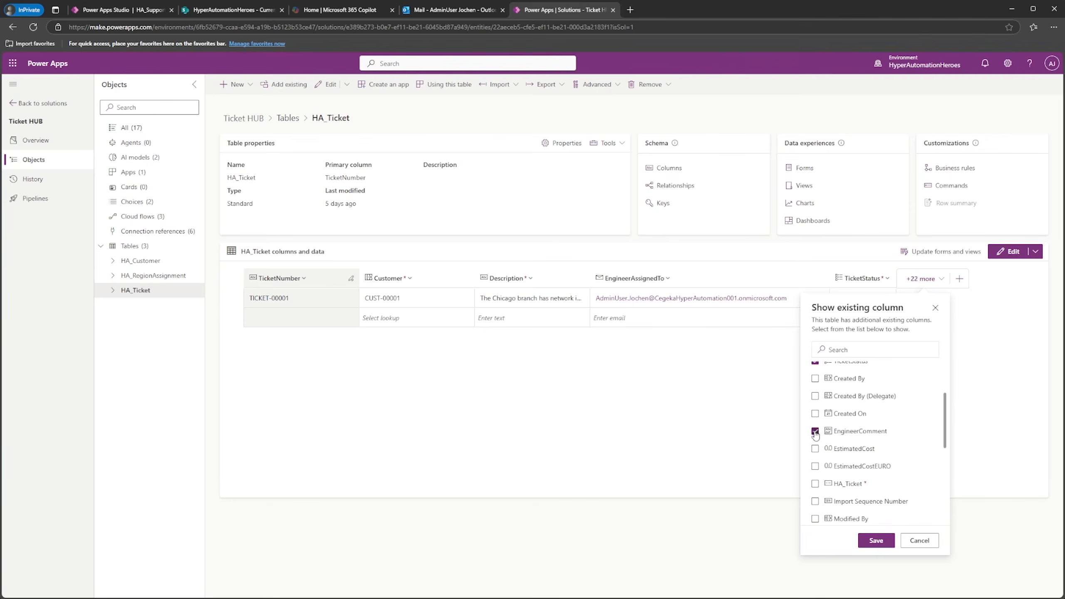
click(876, 540)
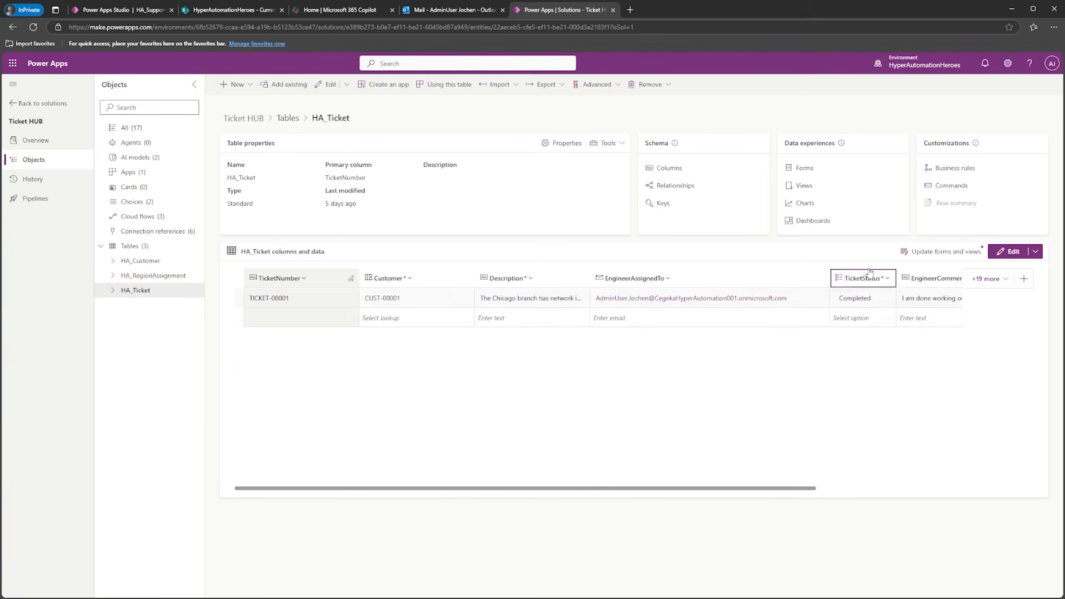
drag(776, 489, 922, 489)
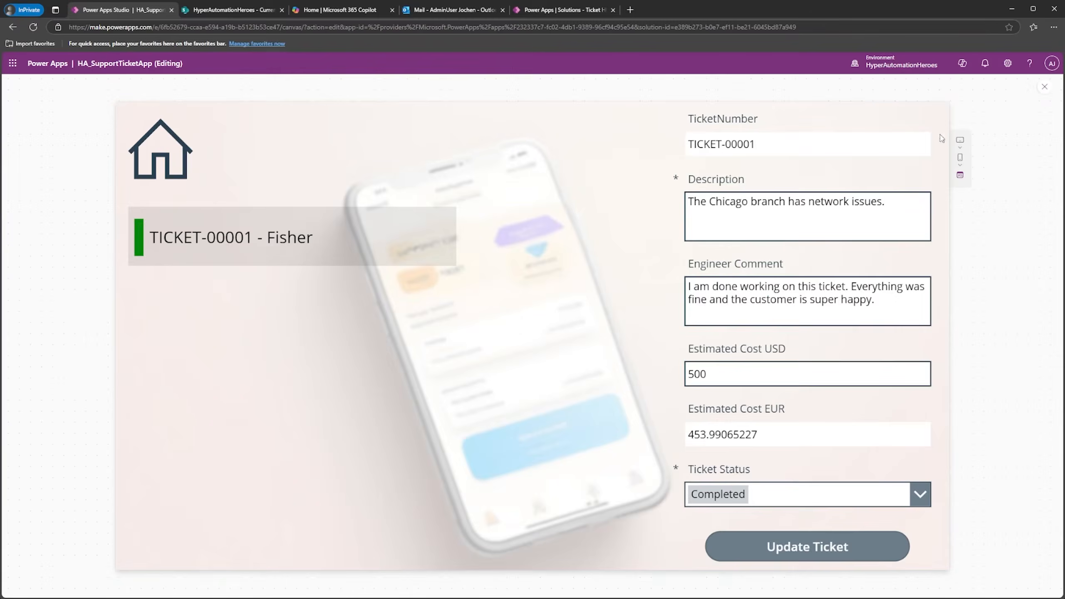
Step: Close the app preview, publish the current version of HA_SupportTicketApp and leave the app editor
click(1043, 88)
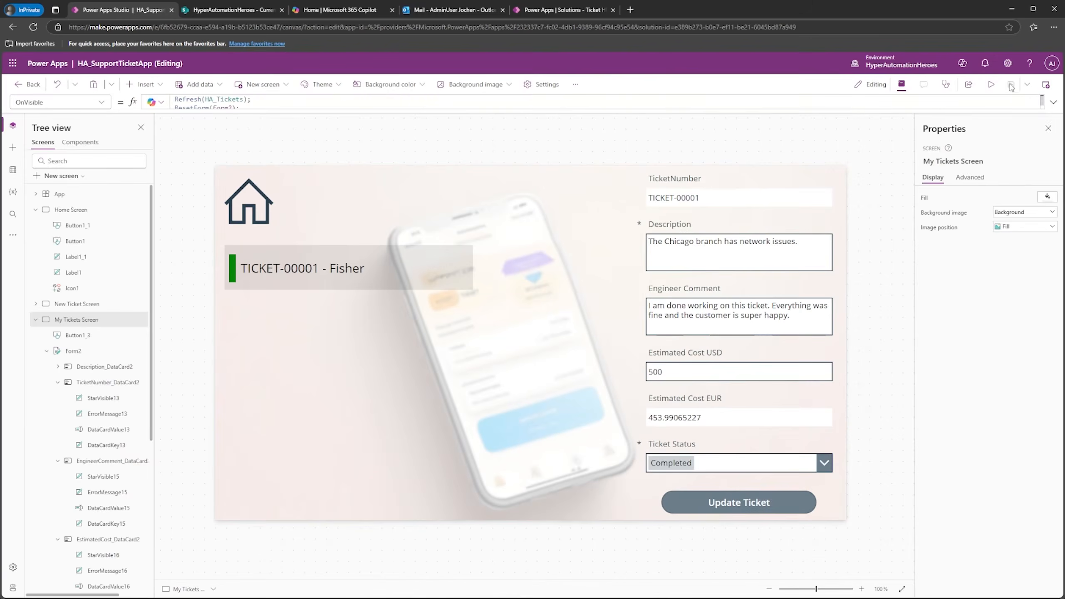
mouse_move(1011, 89)
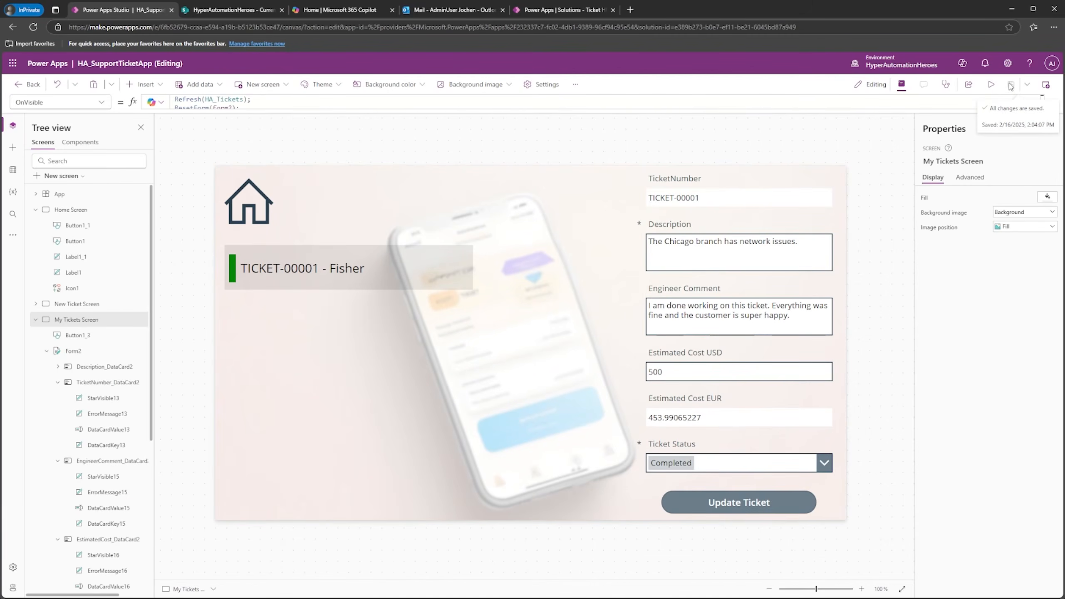
click(1046, 84)
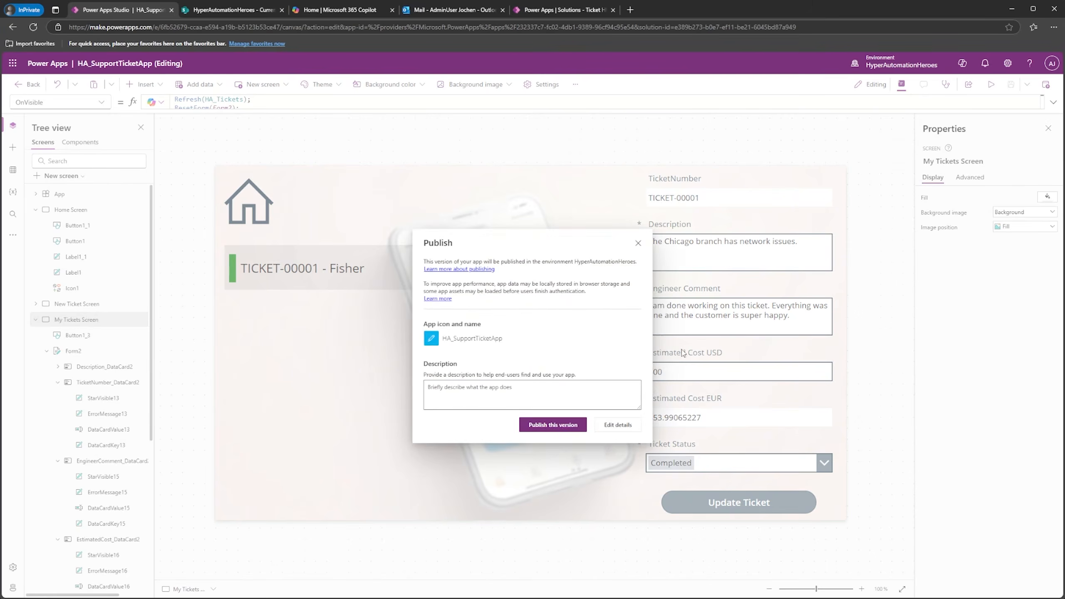
click(551, 425)
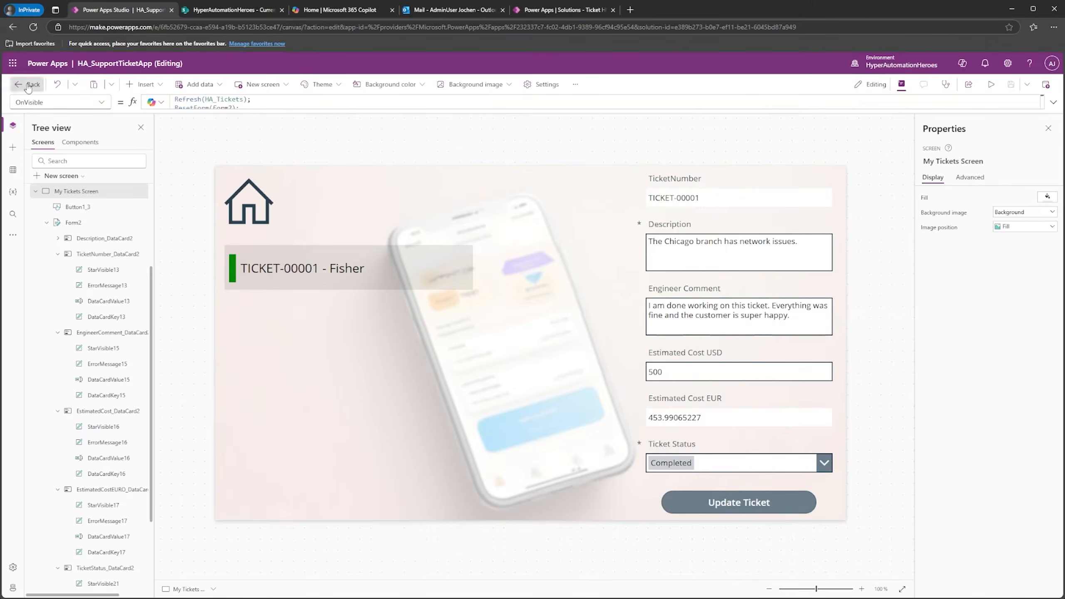
click(28, 86)
click(584, 354)
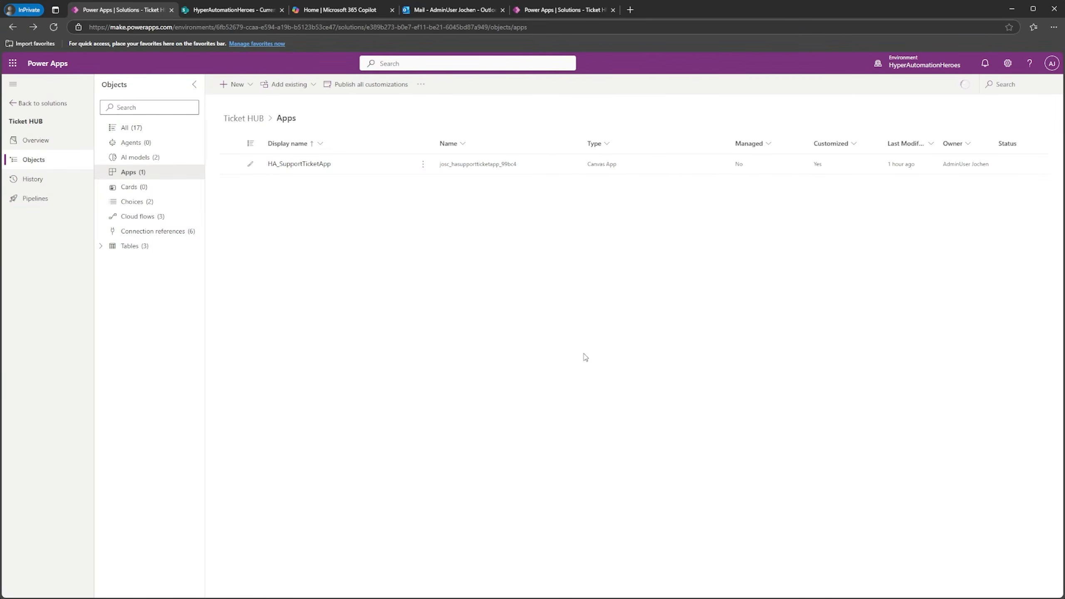
Step: Open sharing for HA_SupportTicketApp and add both engineer accounts as recipients
click(423, 166)
click(443, 254)
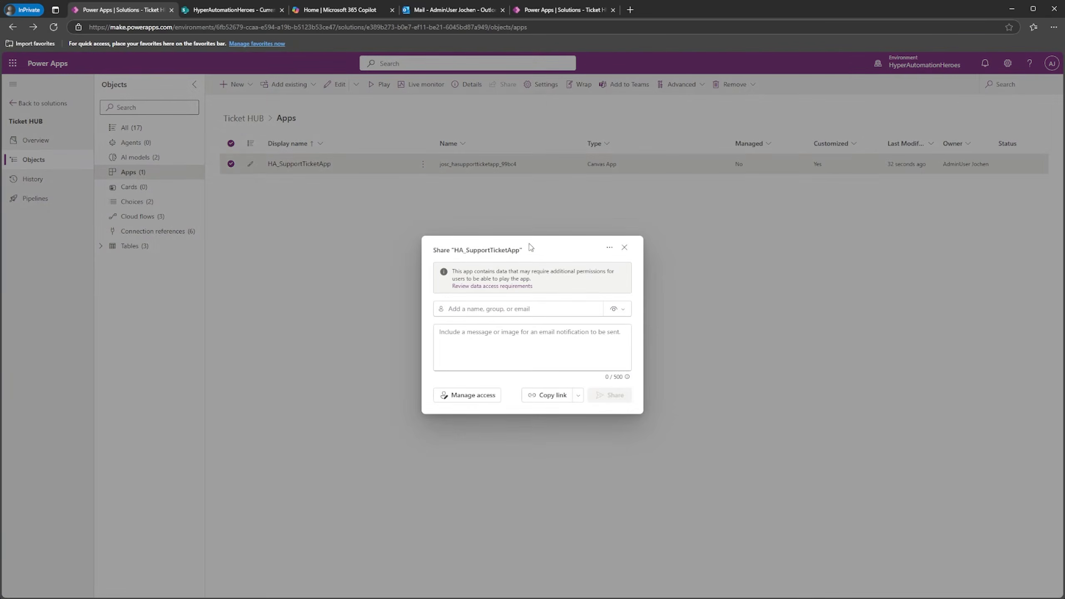
click(487, 302)
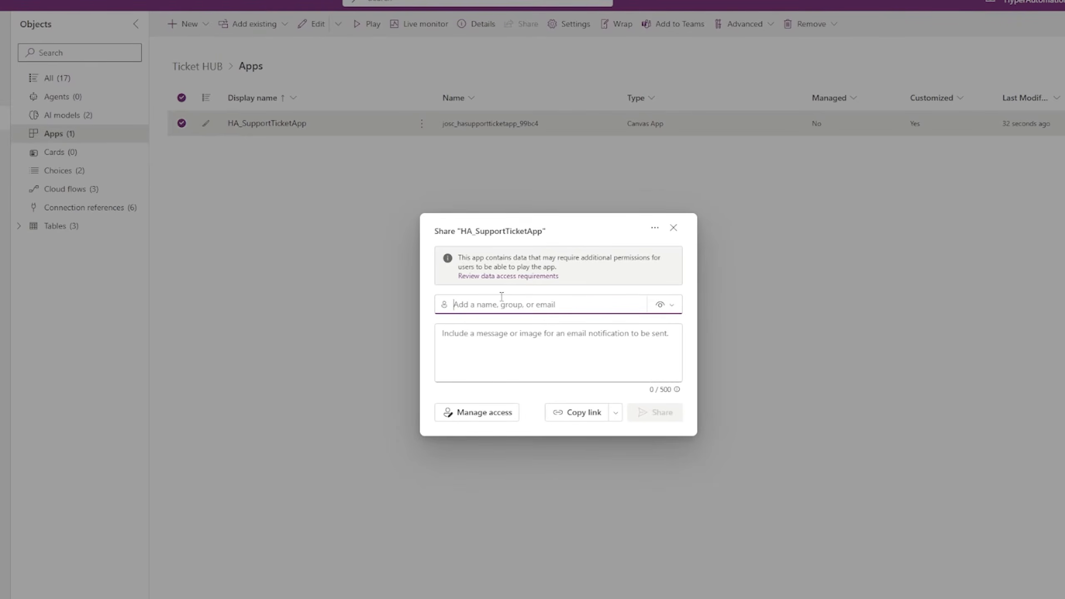
text(enginer)
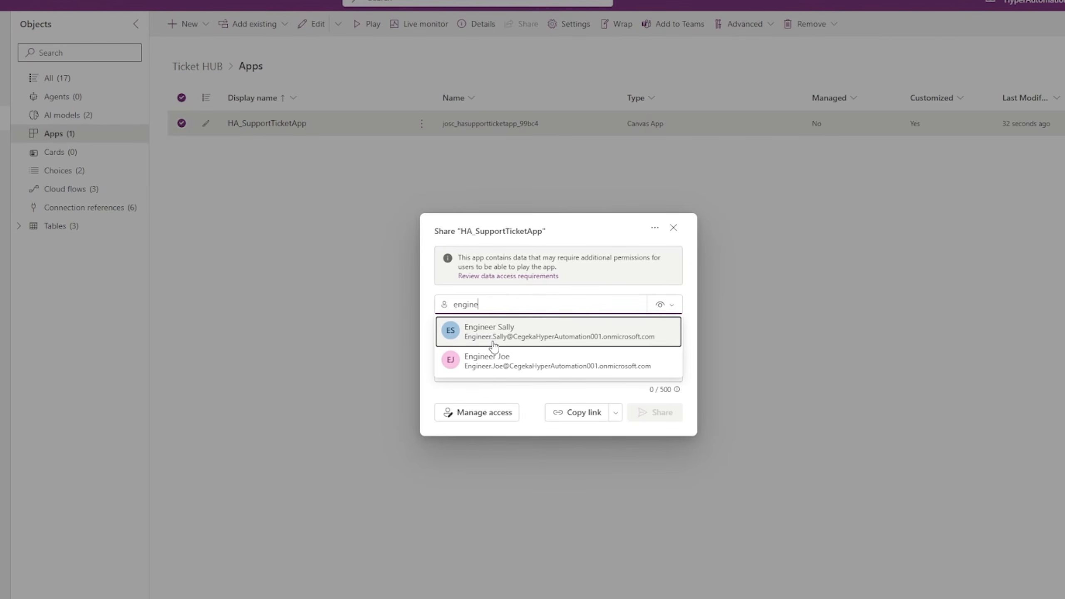
click(525, 344)
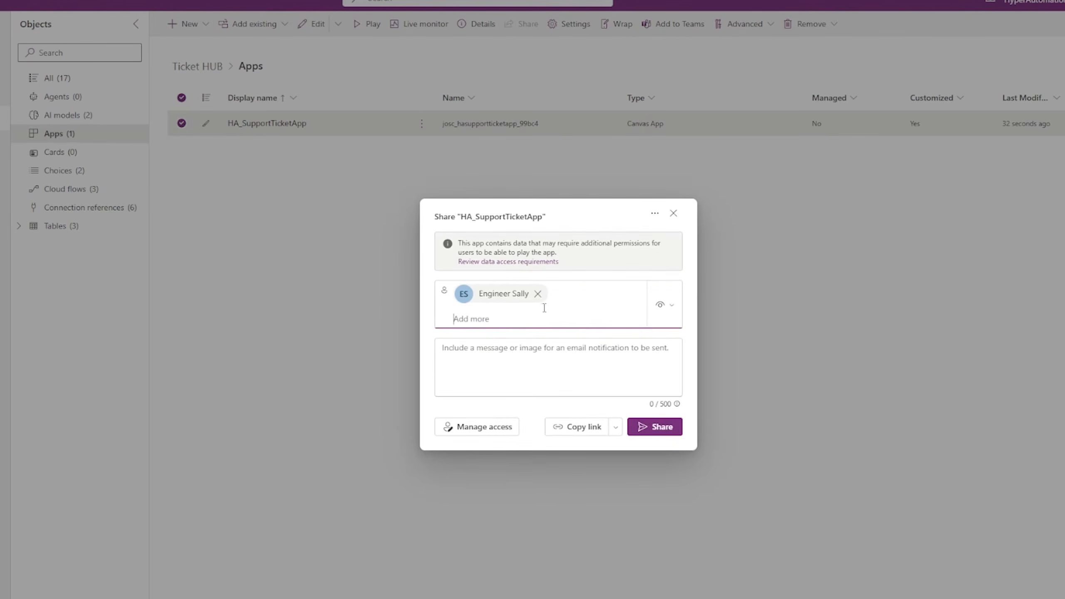
text(eng)
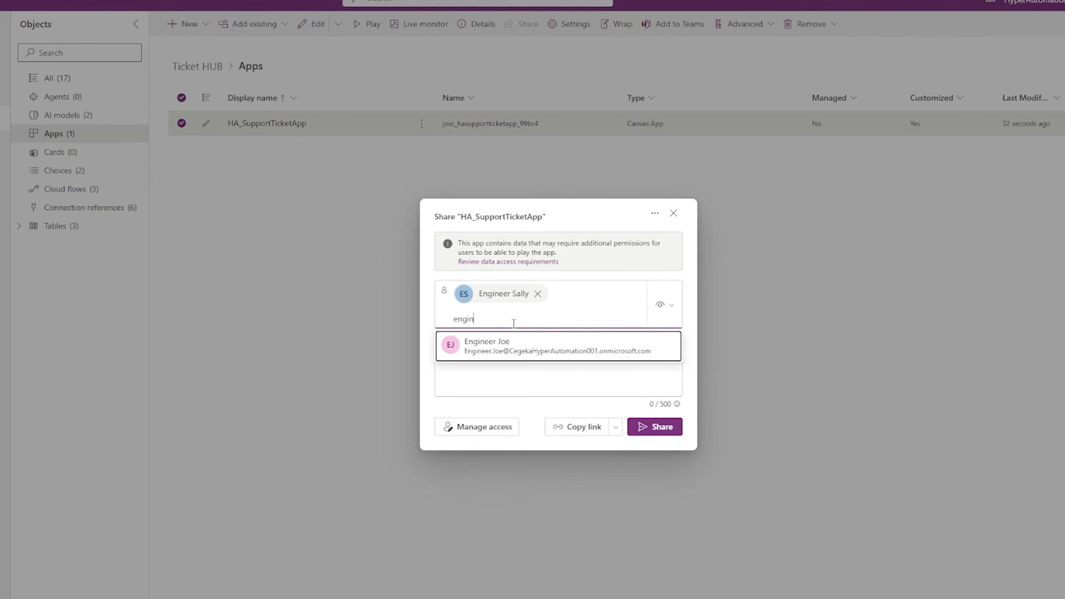
text(in)
click(512, 348)
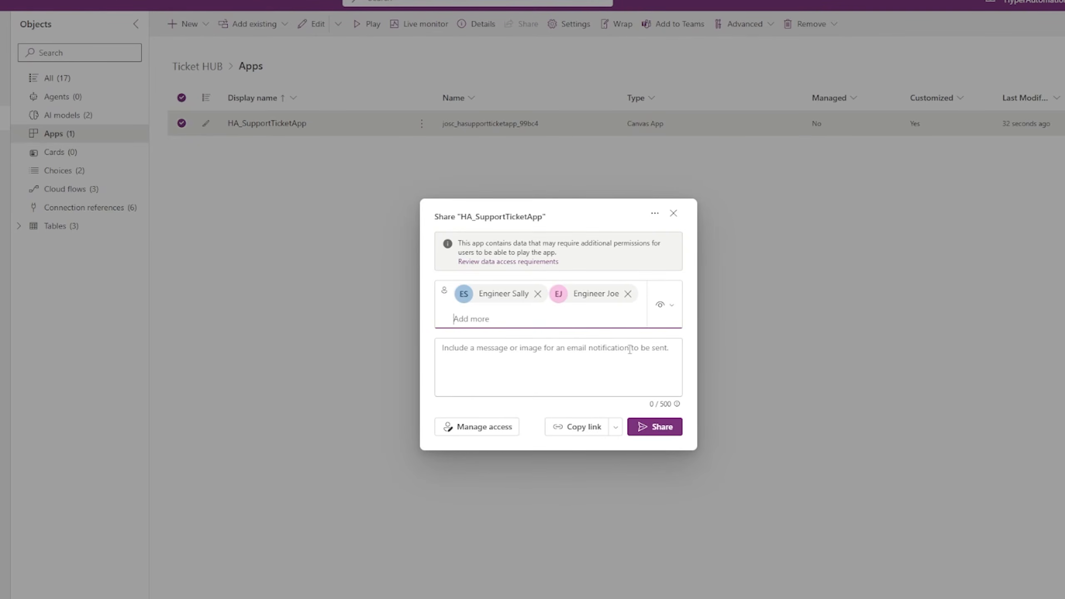
Step: Set the recipients' permission to User, share the app with them and close the sharing dialog
click(665, 305)
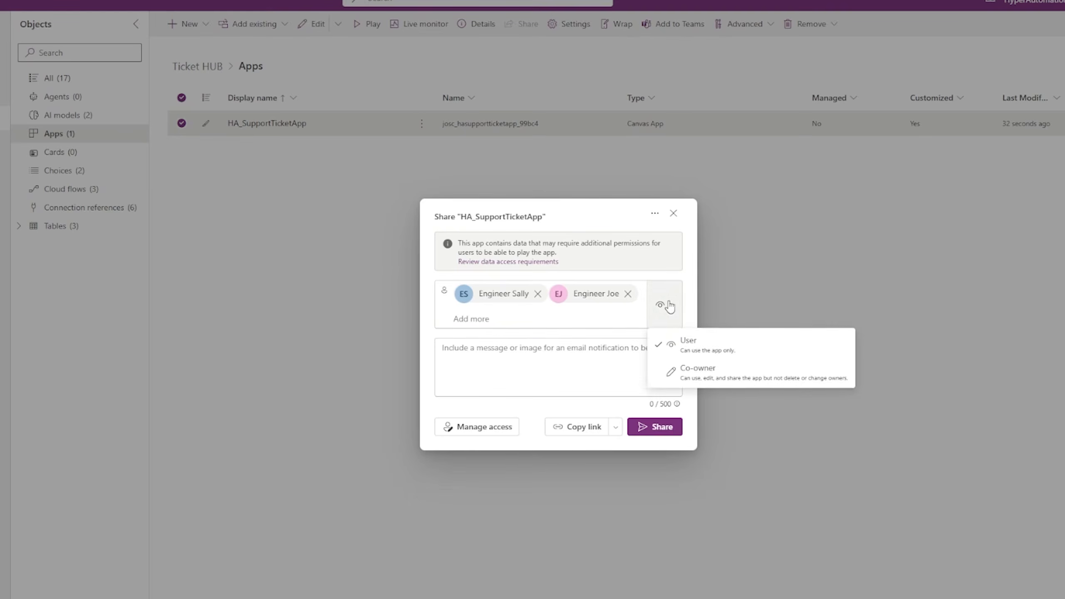
click(729, 356)
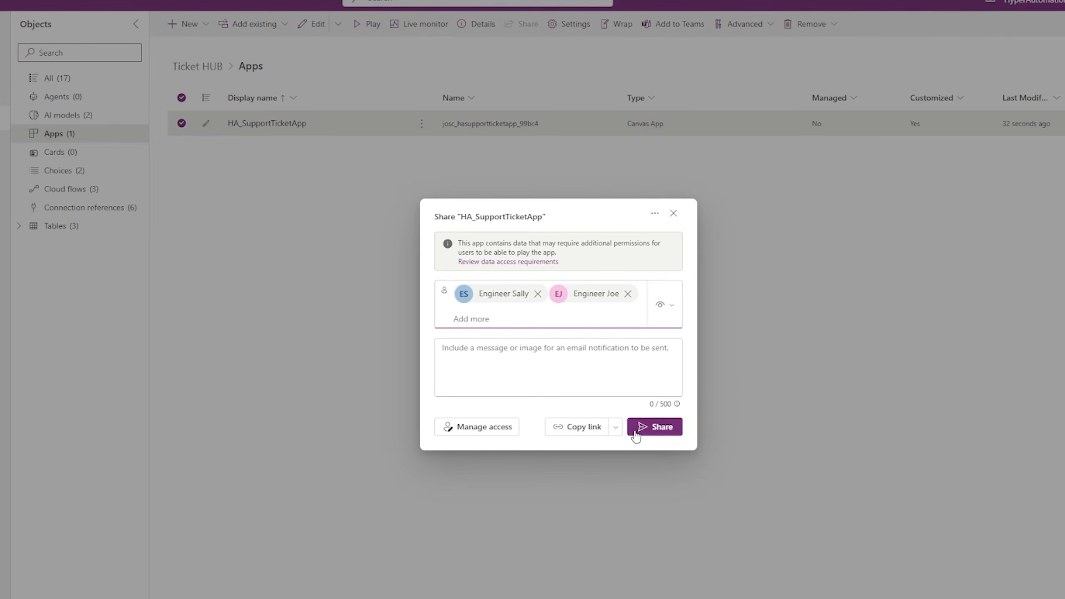
click(648, 432)
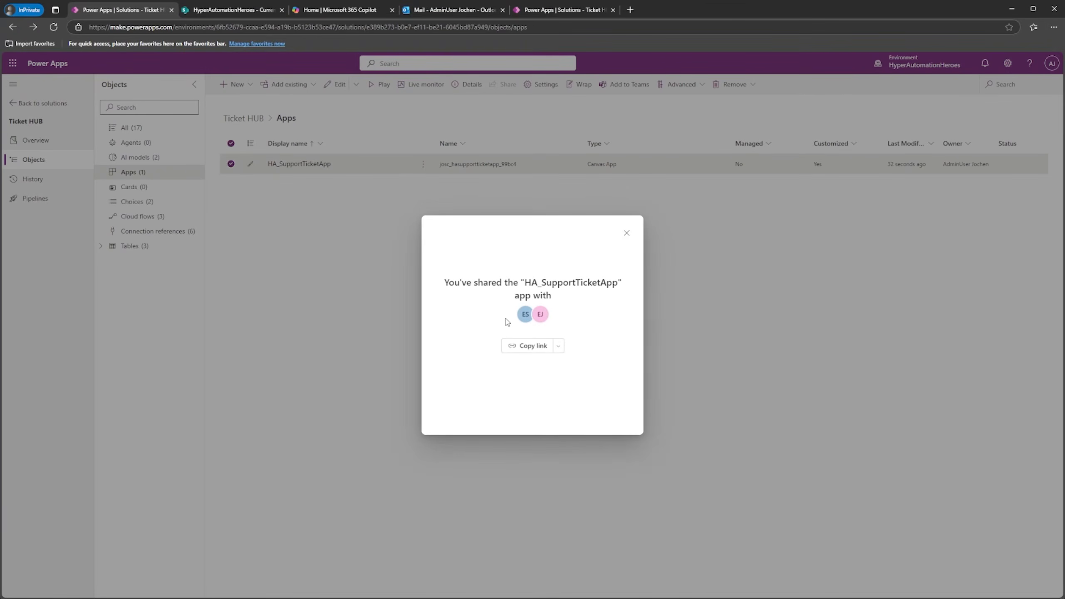
click(627, 233)
Step: Reopen sharing for HA_SupportTicketApp and switch it to classic sharing
click(422, 164)
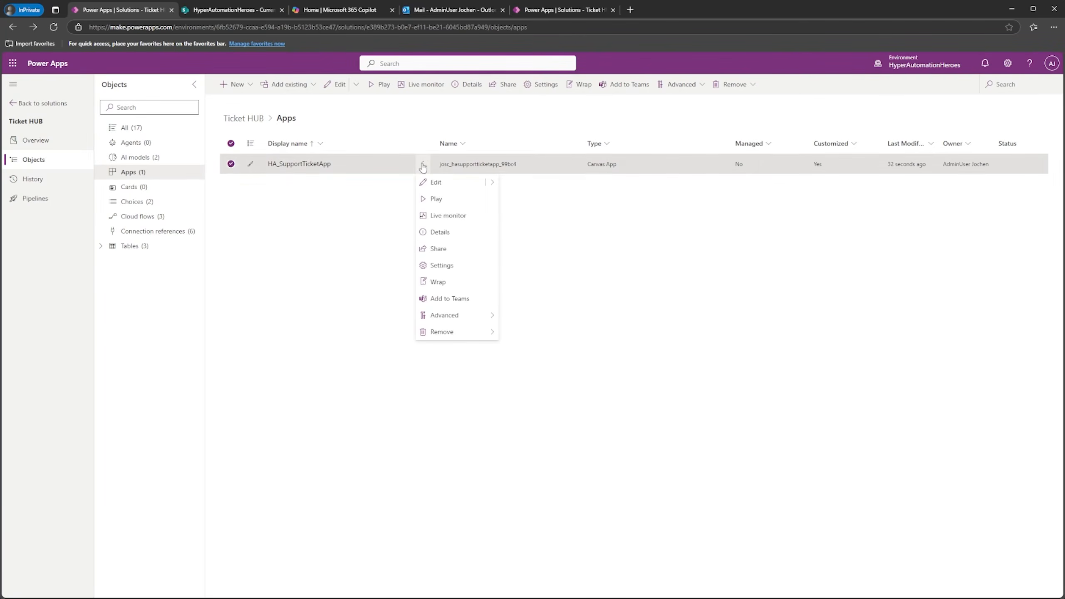
click(438, 248)
click(643, 235)
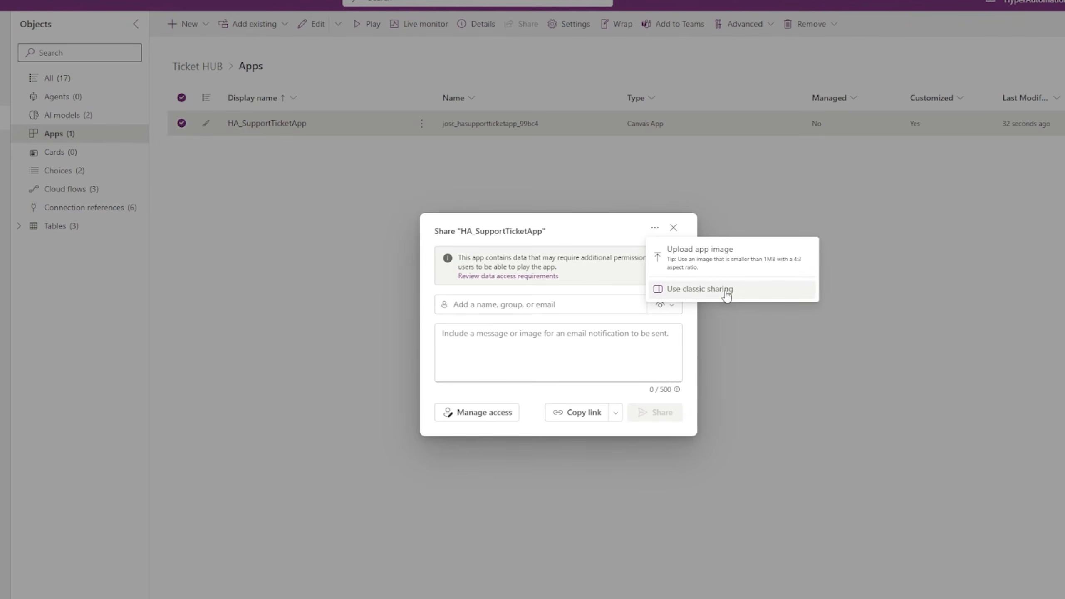
click(741, 294)
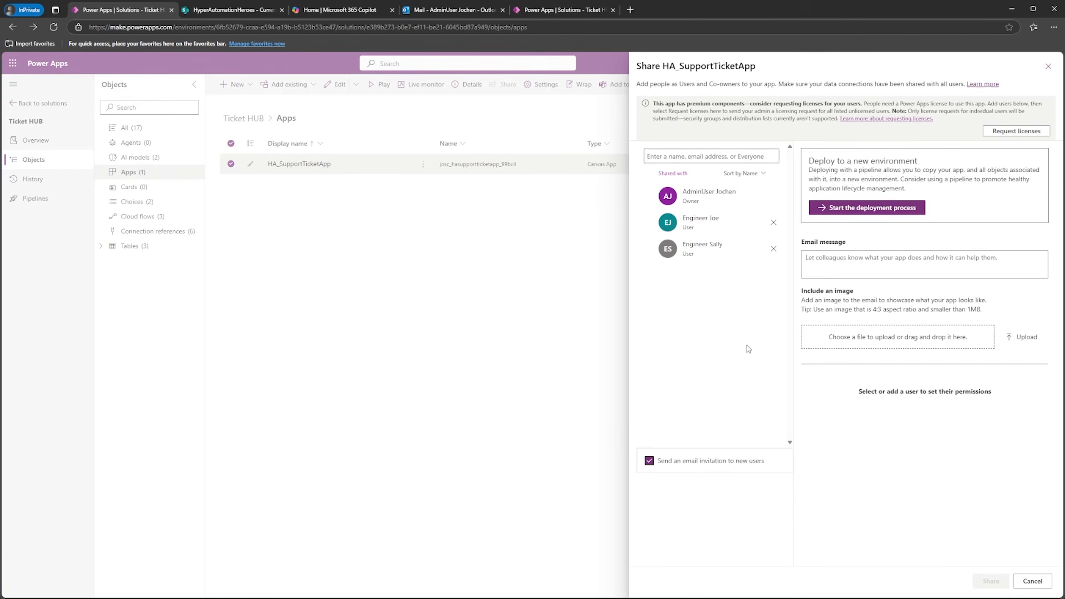
Step: Assign the Basic User and System Customizer security roles to the first listed engineer for the app's Dataverse tables
click(690, 224)
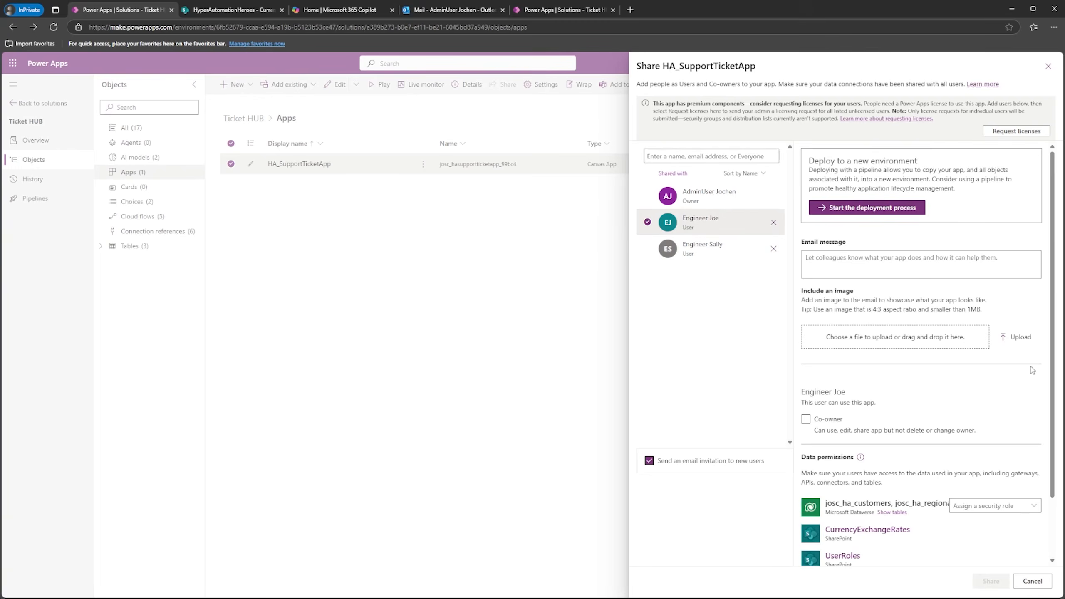
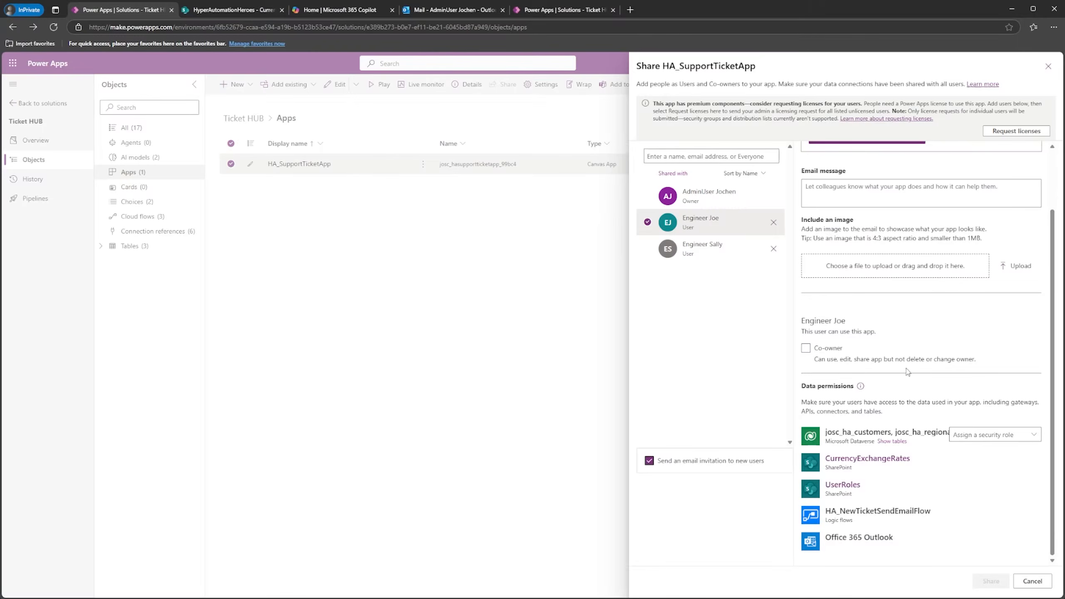
click(1032, 434)
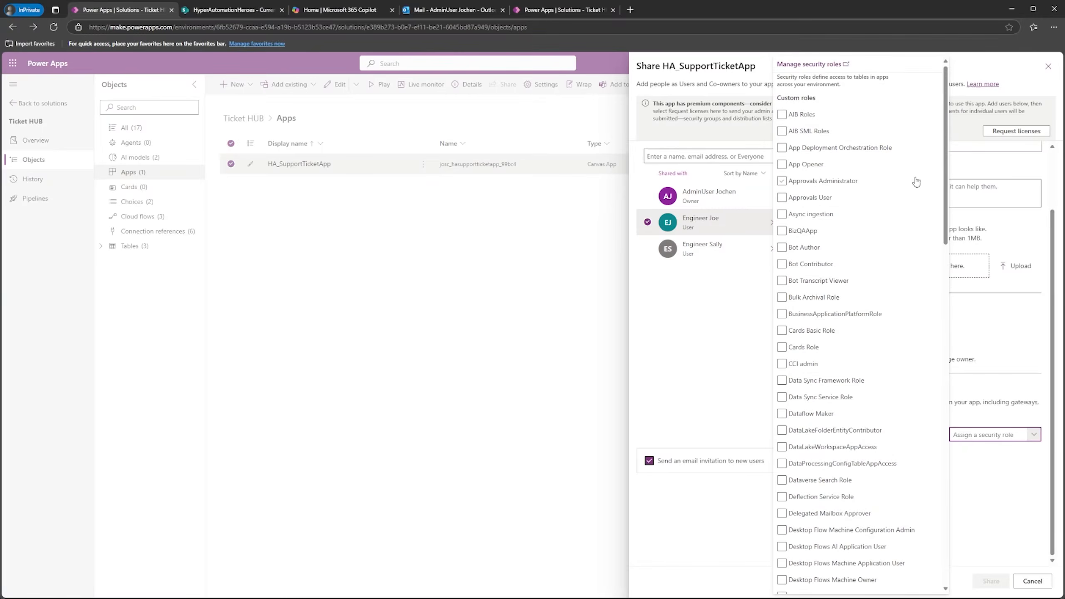
scroll(913, 190, down, 20)
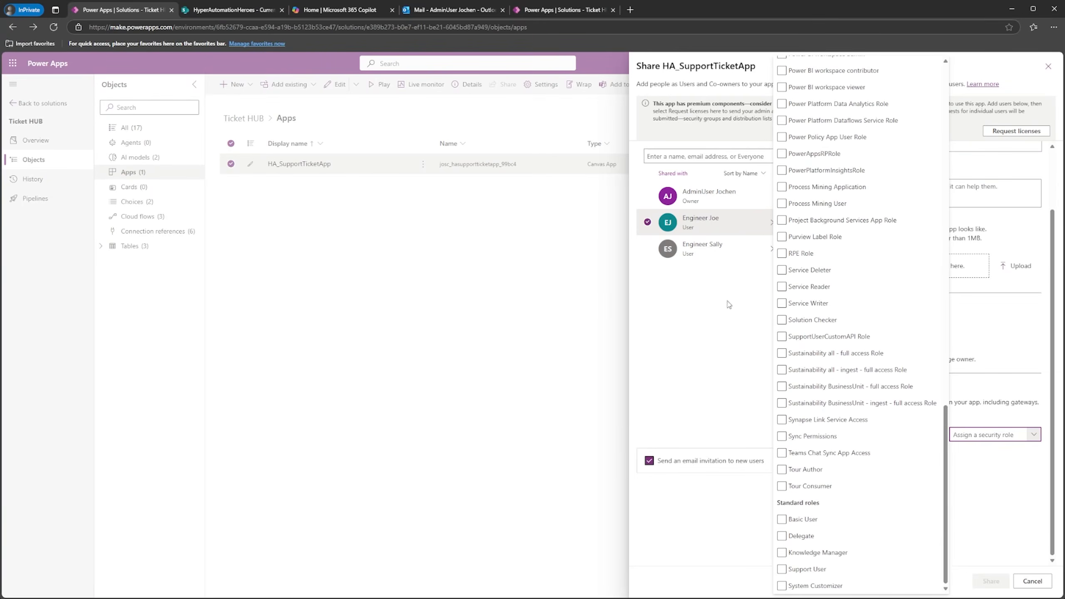
click(648, 248)
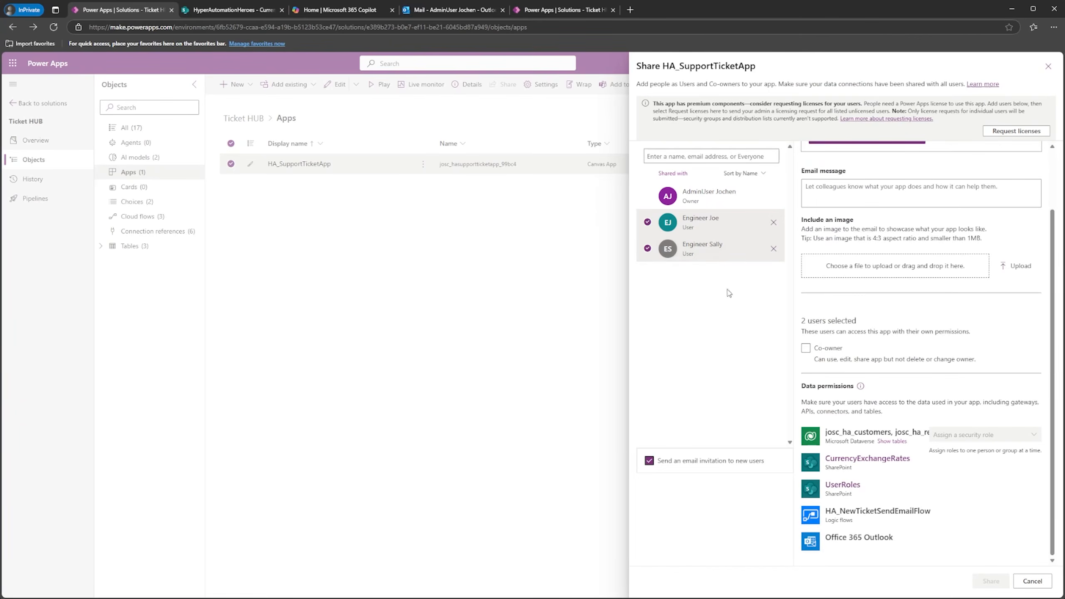
click(649, 249)
click(1033, 435)
scroll(844, 374, down, 20)
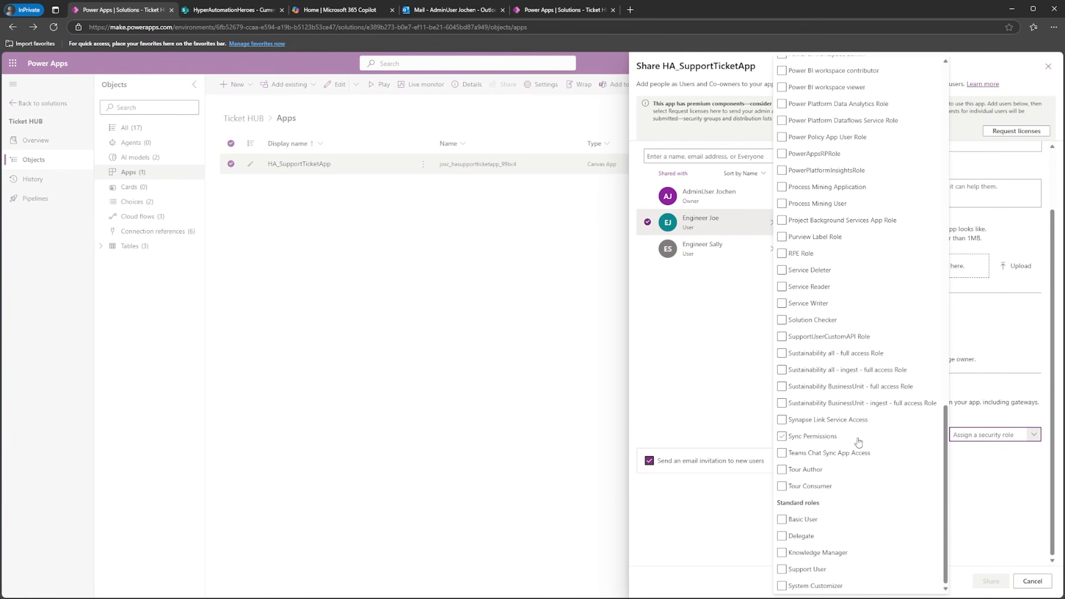
click(783, 587)
click(781, 519)
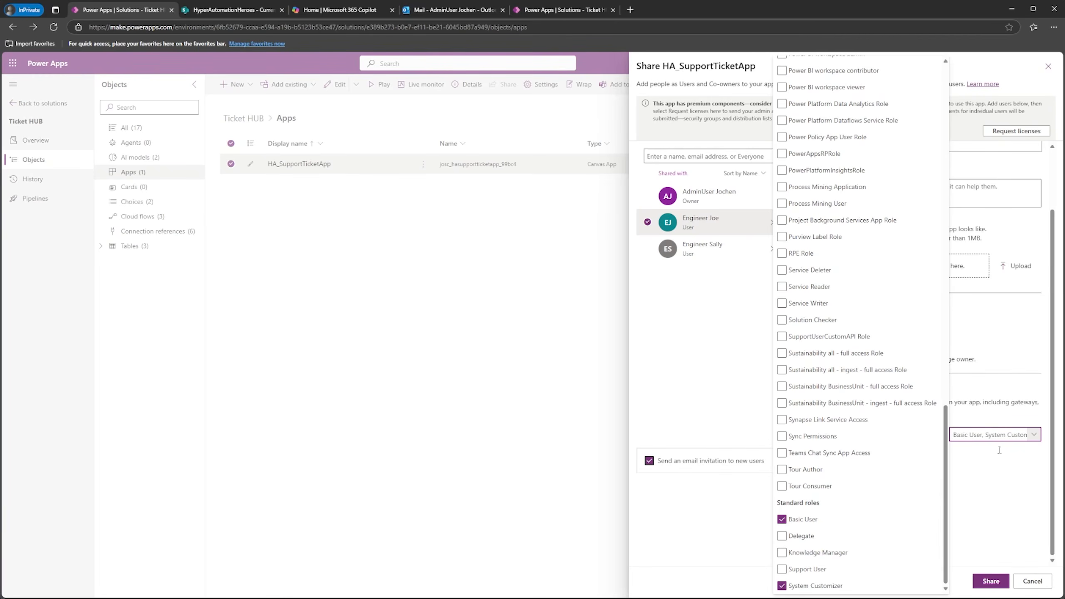
click(1001, 471)
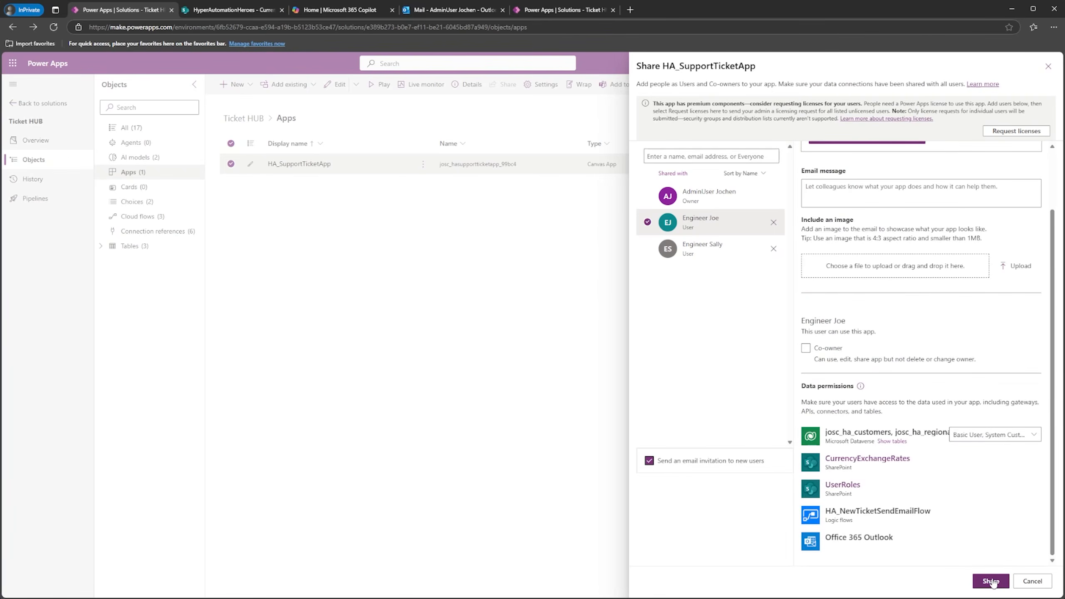
Step: Assign the Basic User and System Customizer security roles to the second listed engineer and share the app with these permissions
click(712, 248)
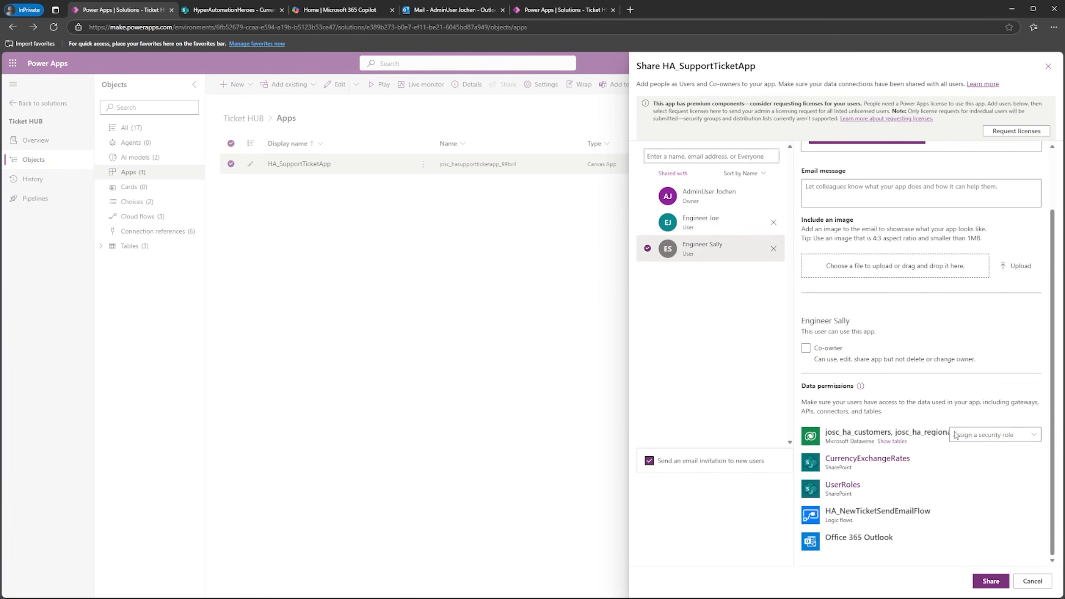
click(1034, 435)
scroll(865, 425, down, 20)
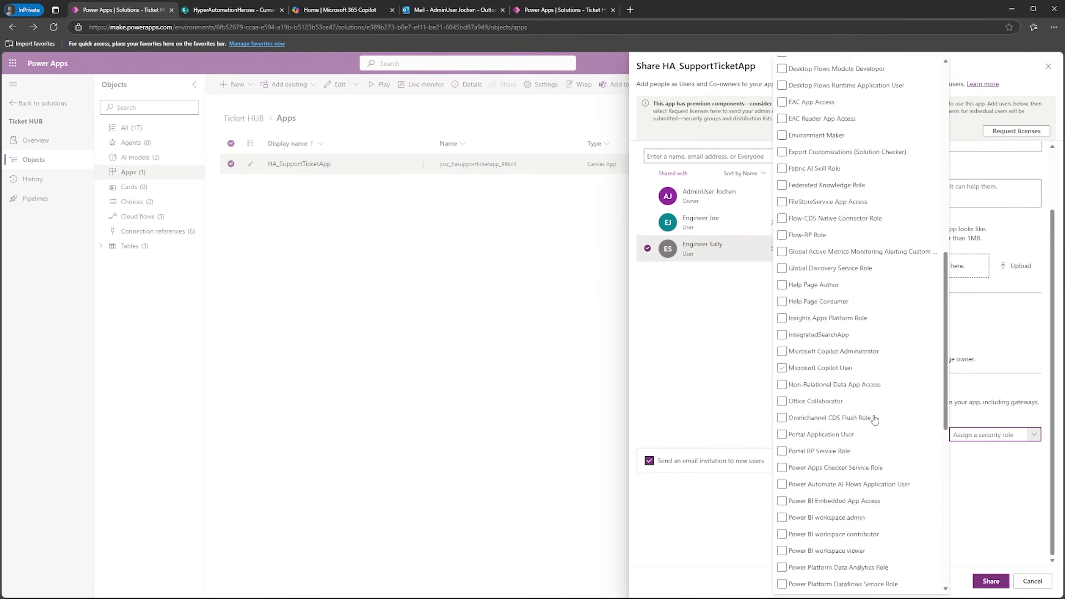
click(808, 522)
click(818, 586)
click(996, 488)
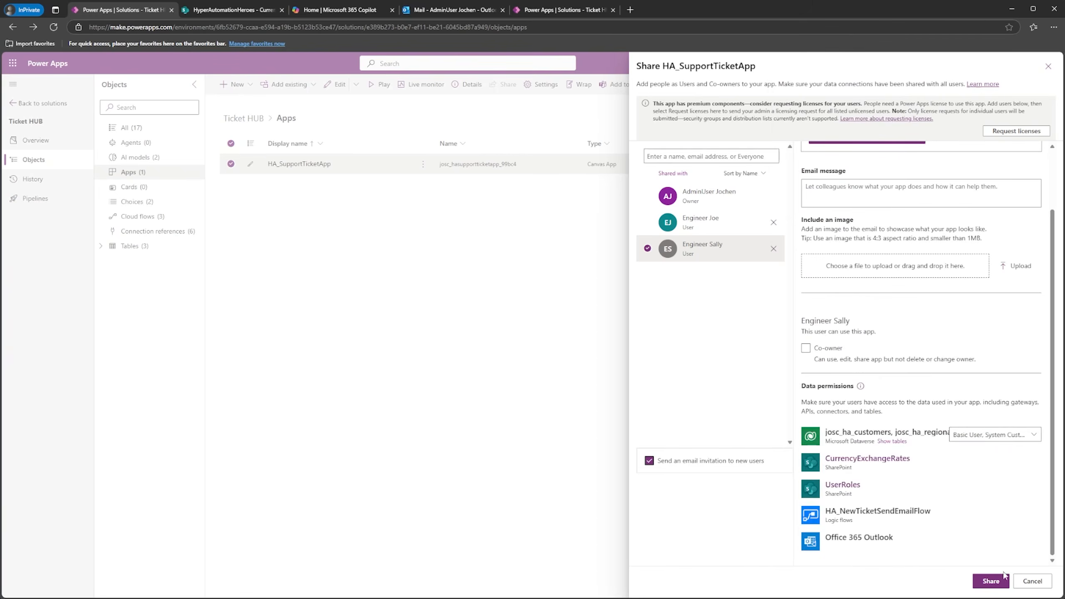
click(1006, 585)
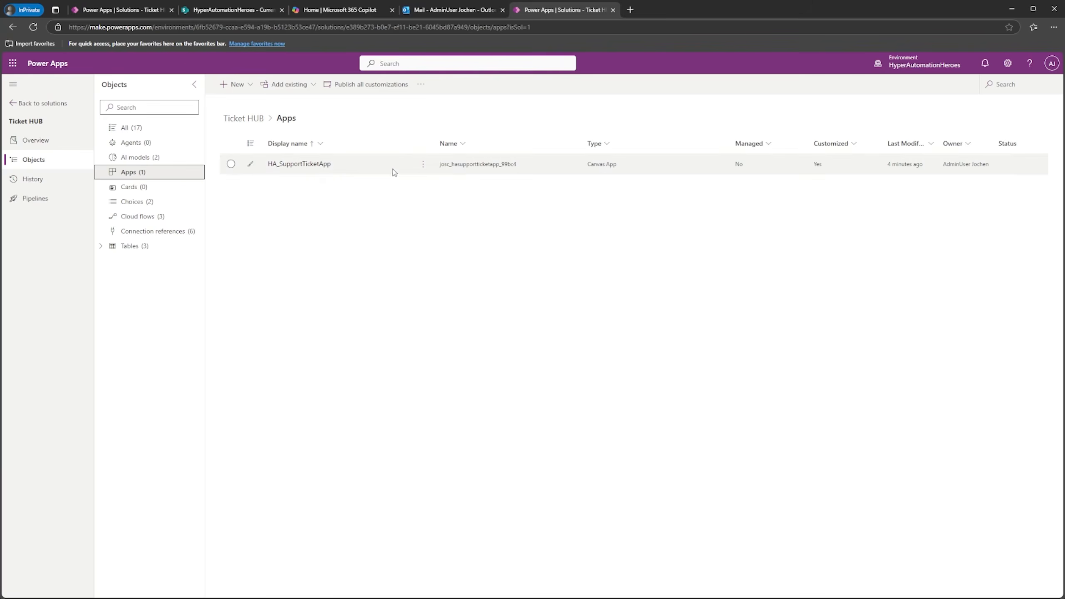
Step: Play HA_SupportTicketApp from the Ticket HUB solution and allow its SharePoint and Office 365 Outlook connections
click(425, 166)
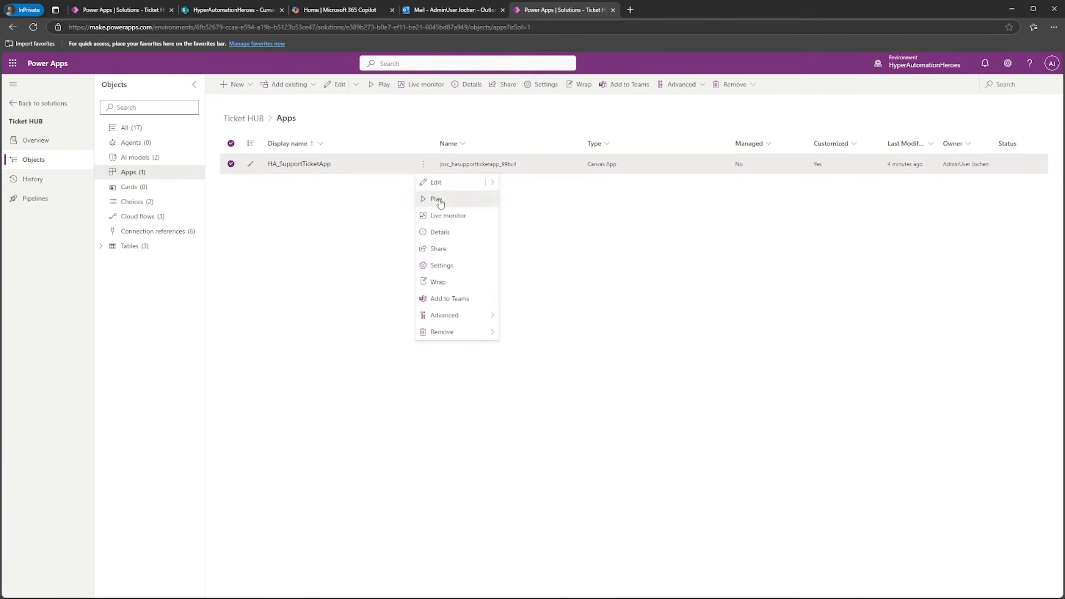
click(439, 202)
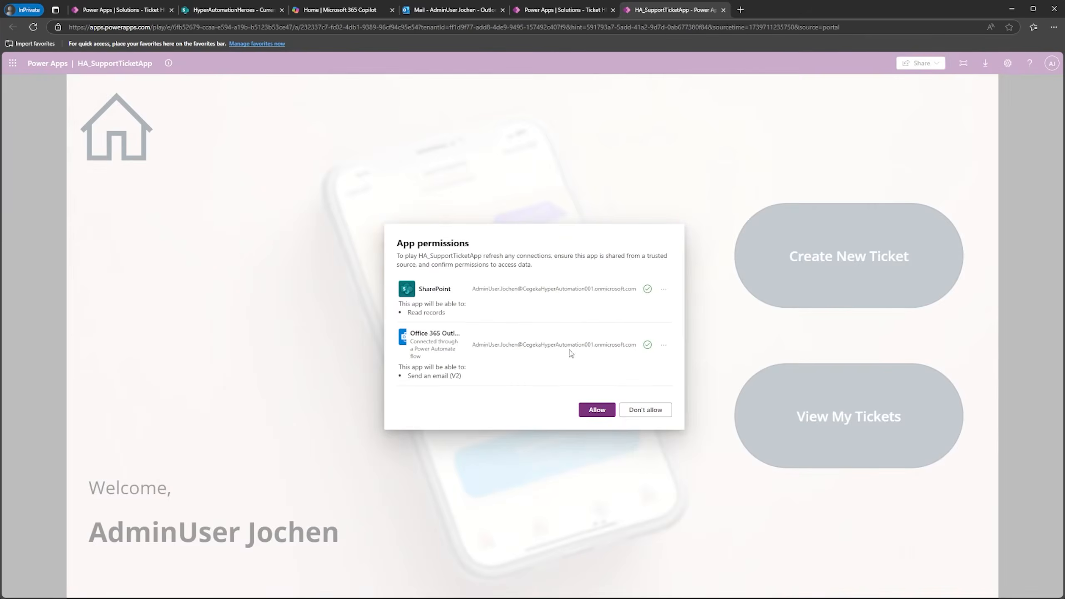
click(592, 416)
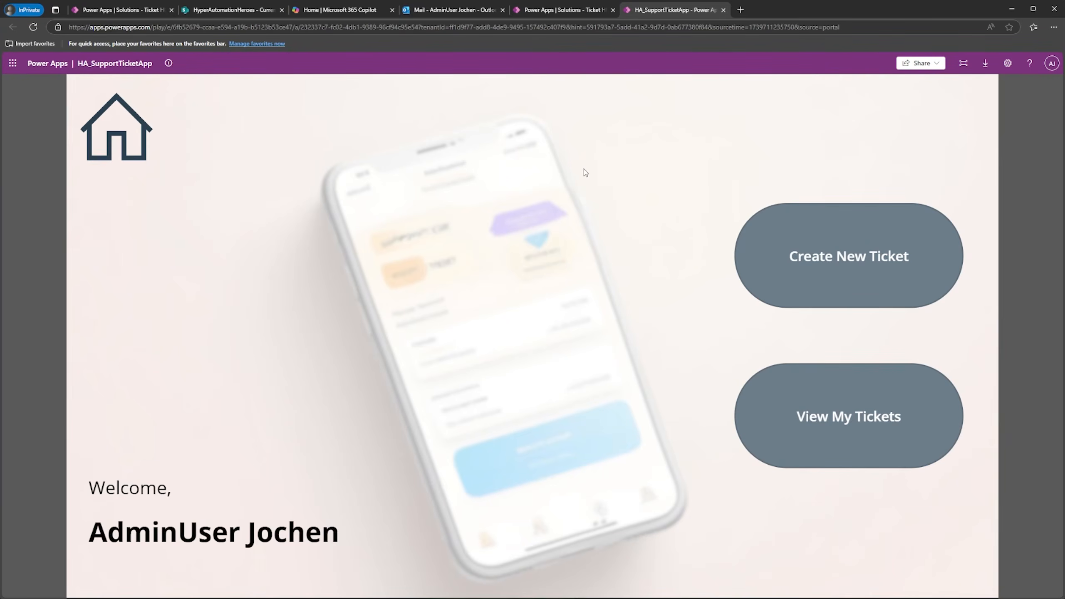
Step: Check the role assigned to each account in the SharePoint UserRoles list against the running app's home screen
click(215, 4)
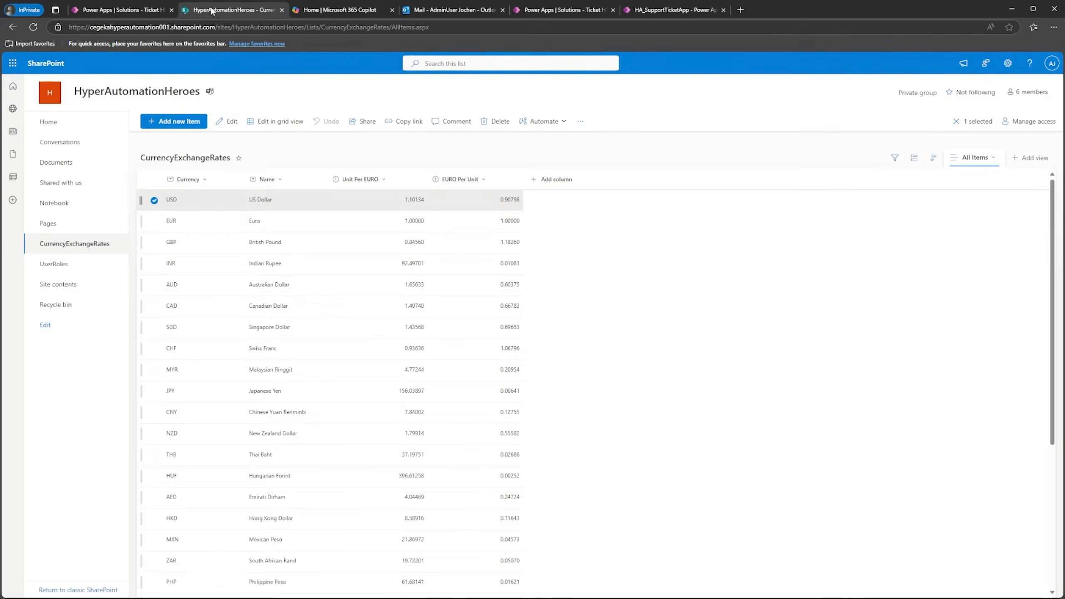
click(70, 267)
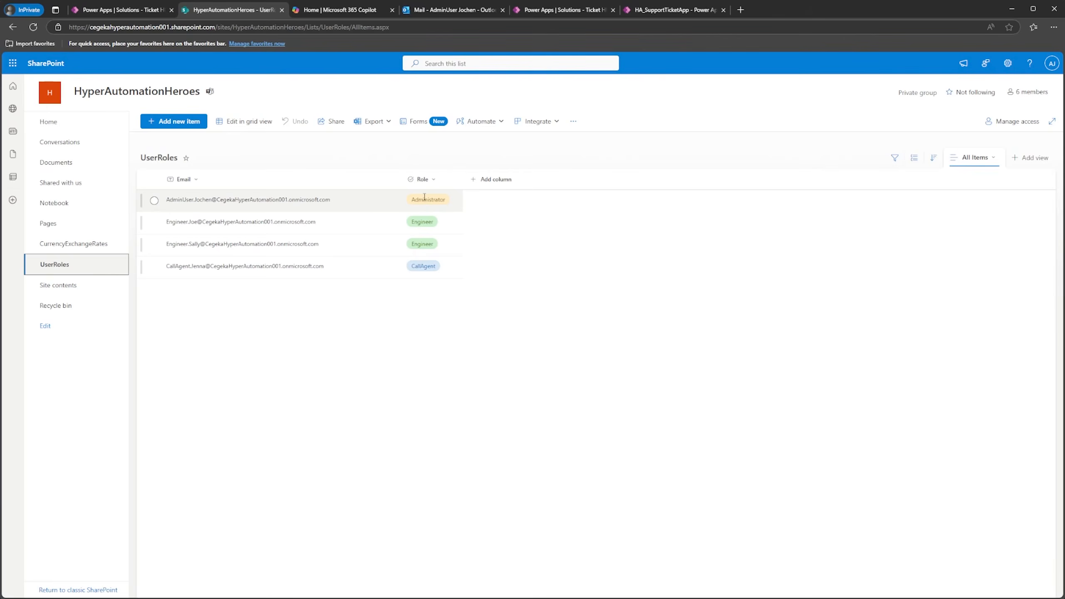
click(663, 10)
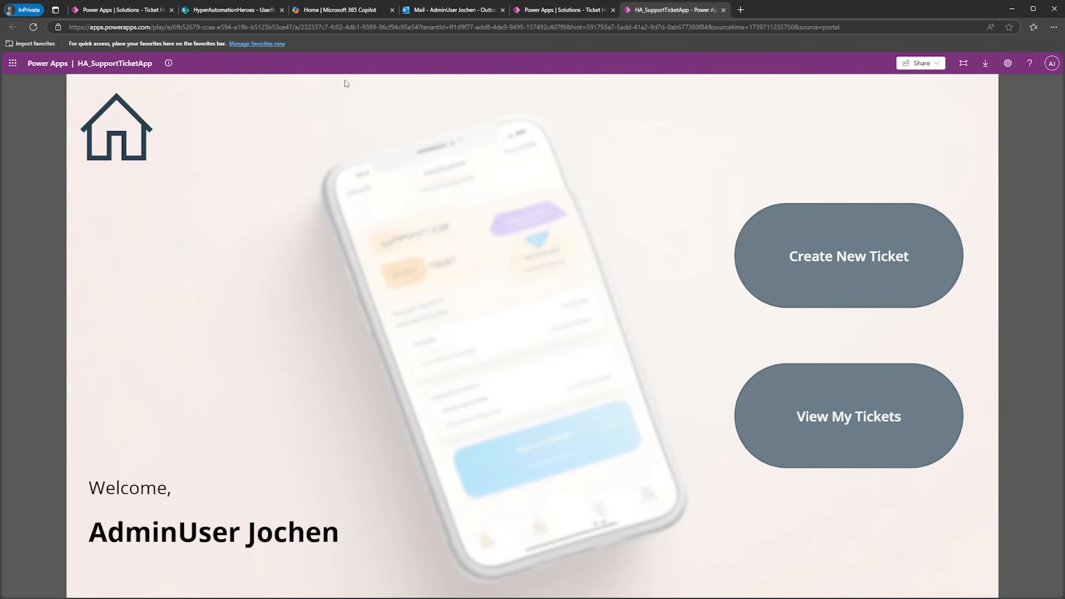
click(222, 13)
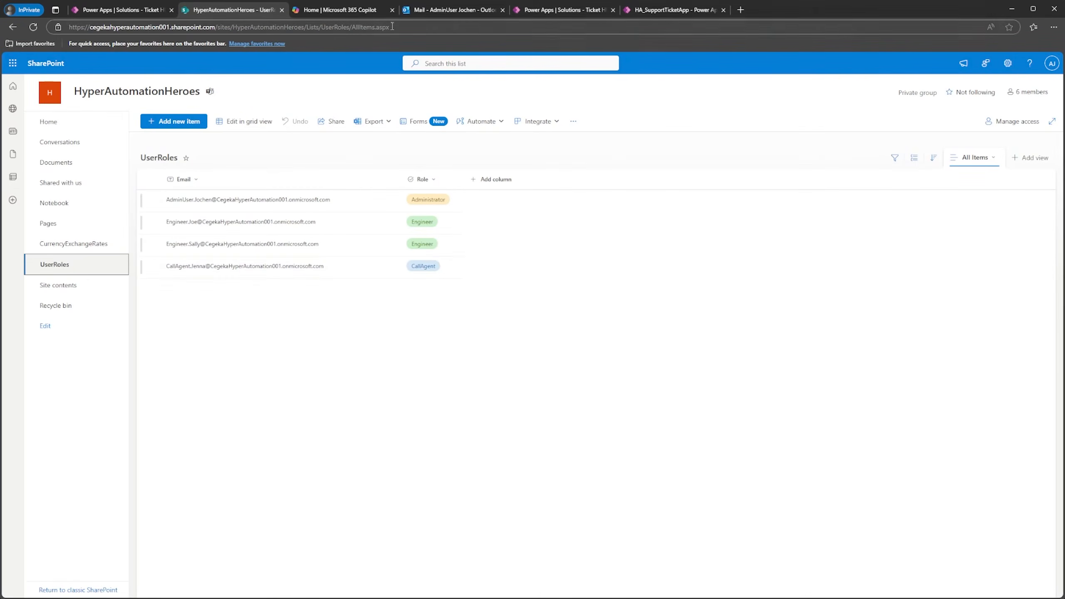
click(675, 10)
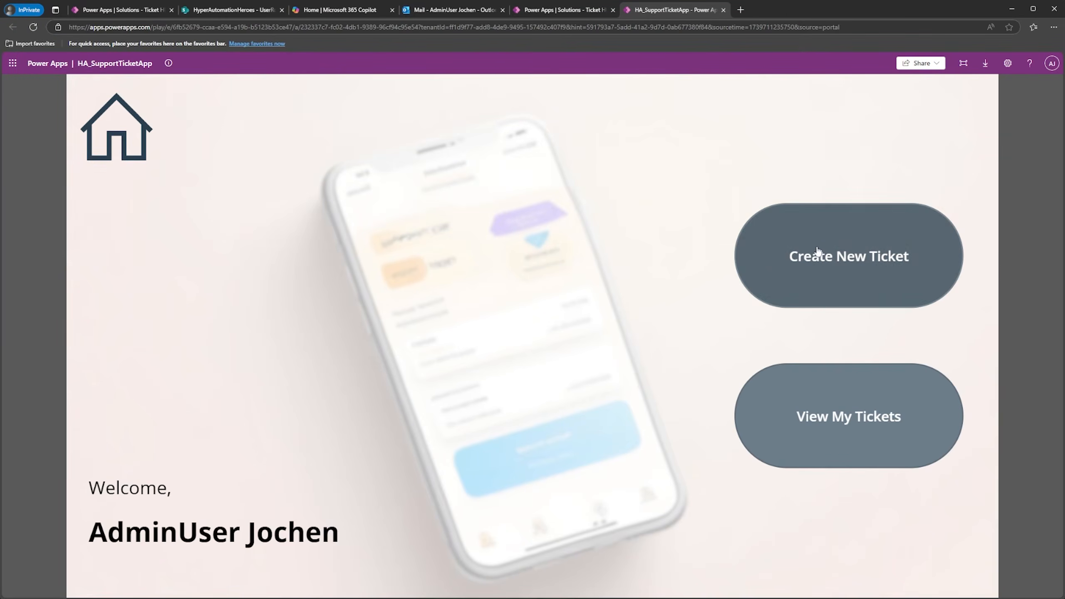
Step: Start a new ticket in the running app, choosing the first customer in the list and the region US
click(809, 236)
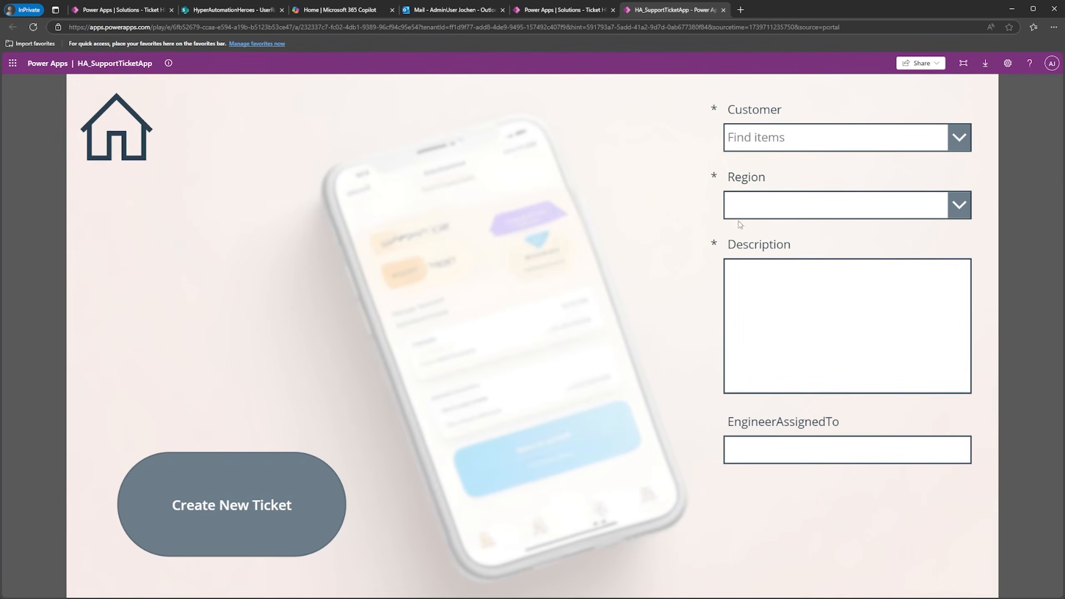
click(792, 139)
click(791, 167)
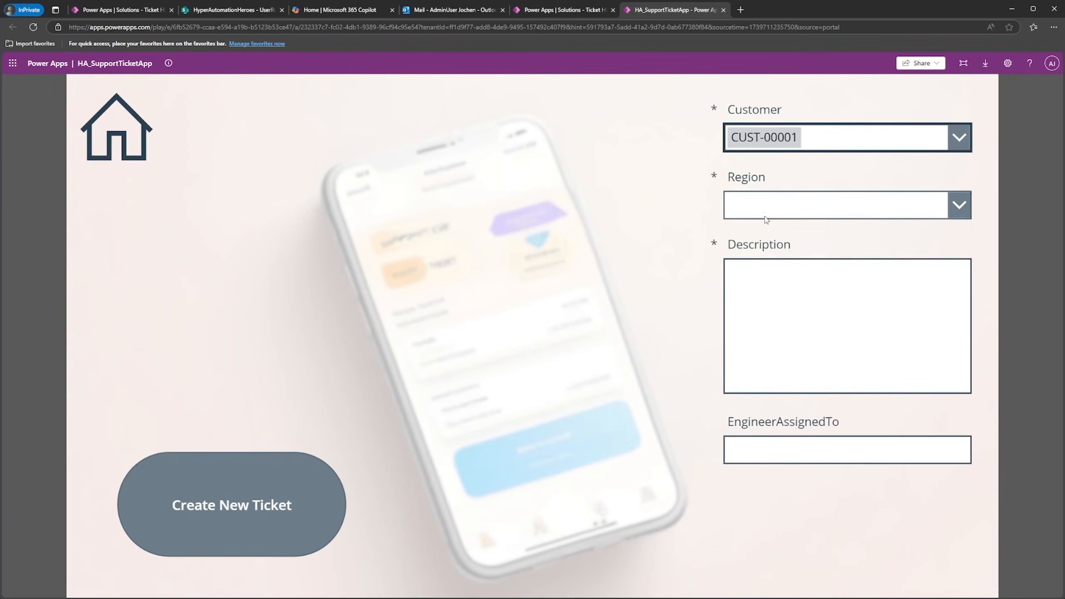
click(774, 206)
click(774, 248)
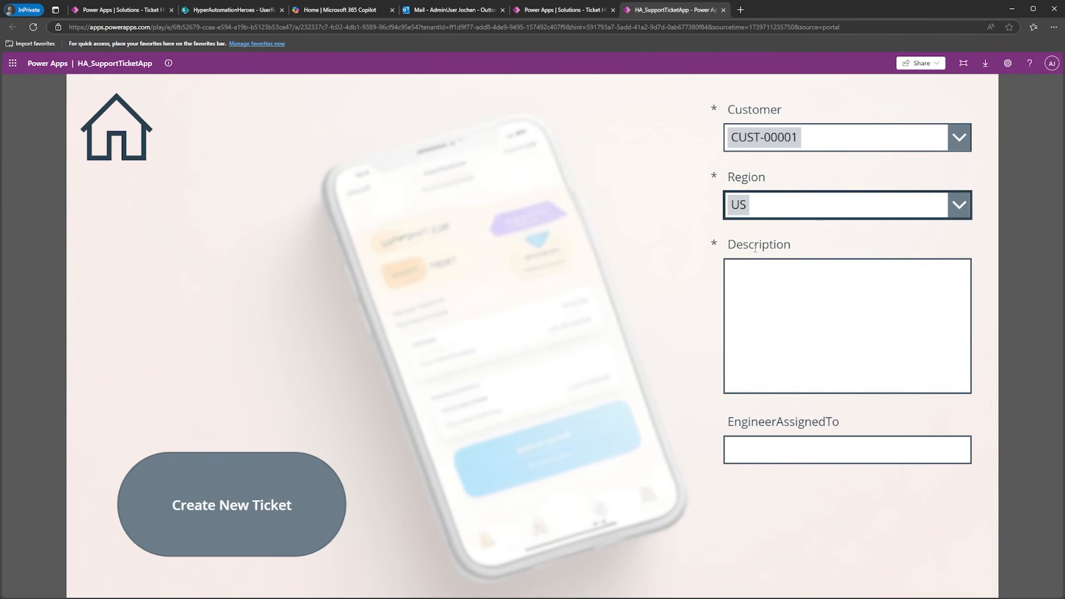
Step: Enter the description "Now the New York branch has some issues." and create the ticket
click(777, 299)
text(Now the New York branch has some issues.)
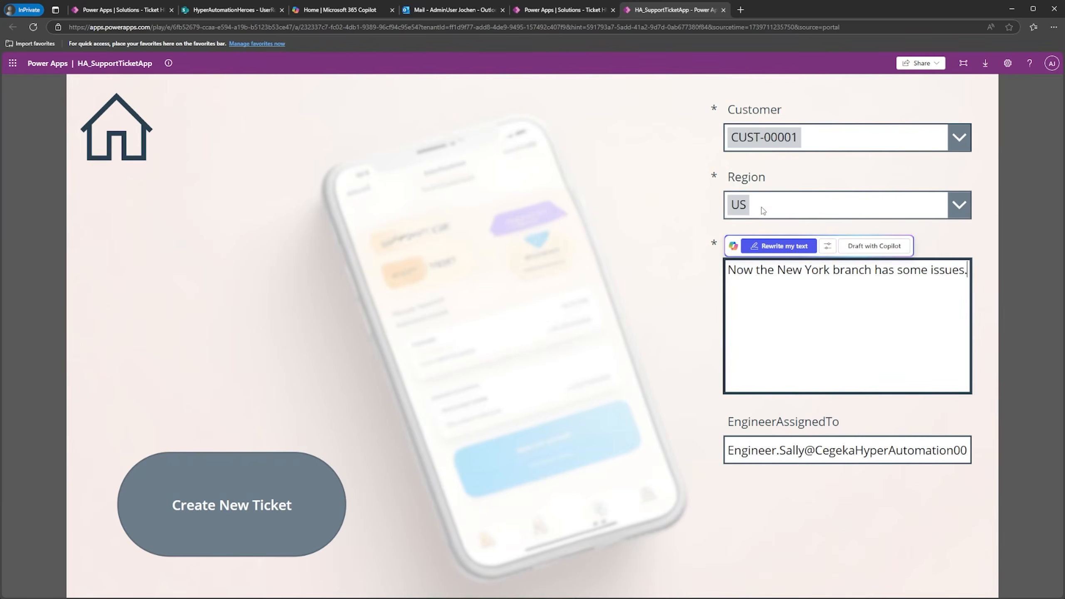
click(249, 487)
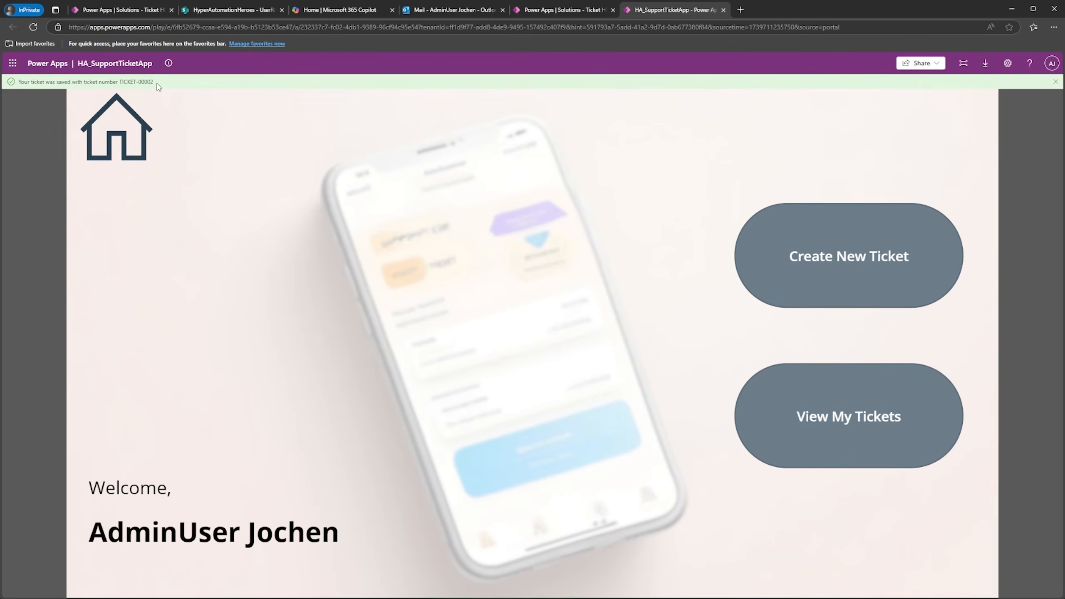
Step: Create another ticket for the second listed customer with region Other and the description "This customer has "other" issues."
click(843, 251)
click(794, 140)
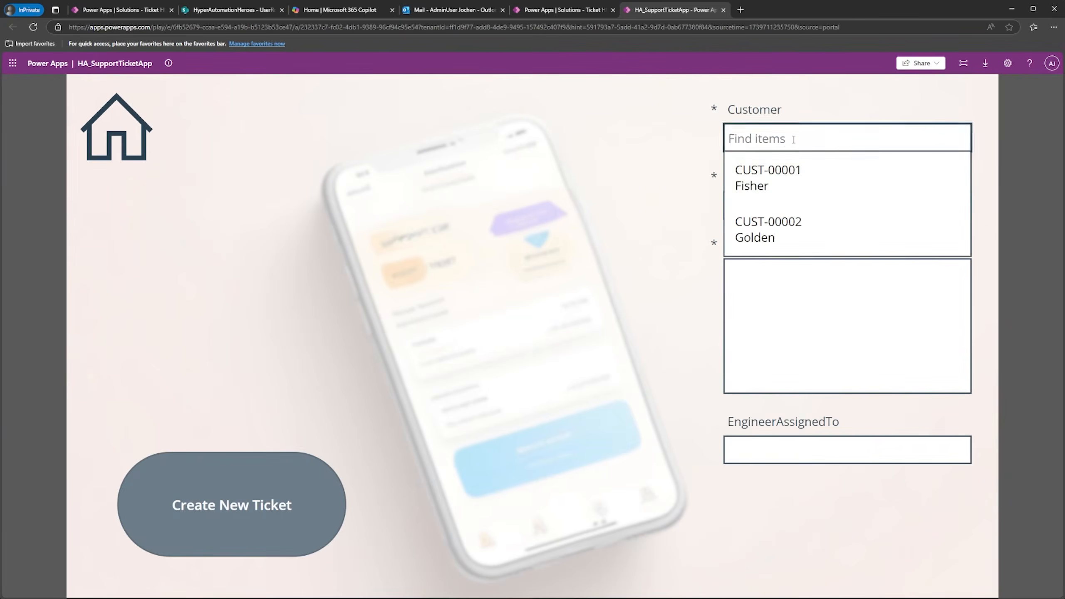
click(784, 230)
click(782, 208)
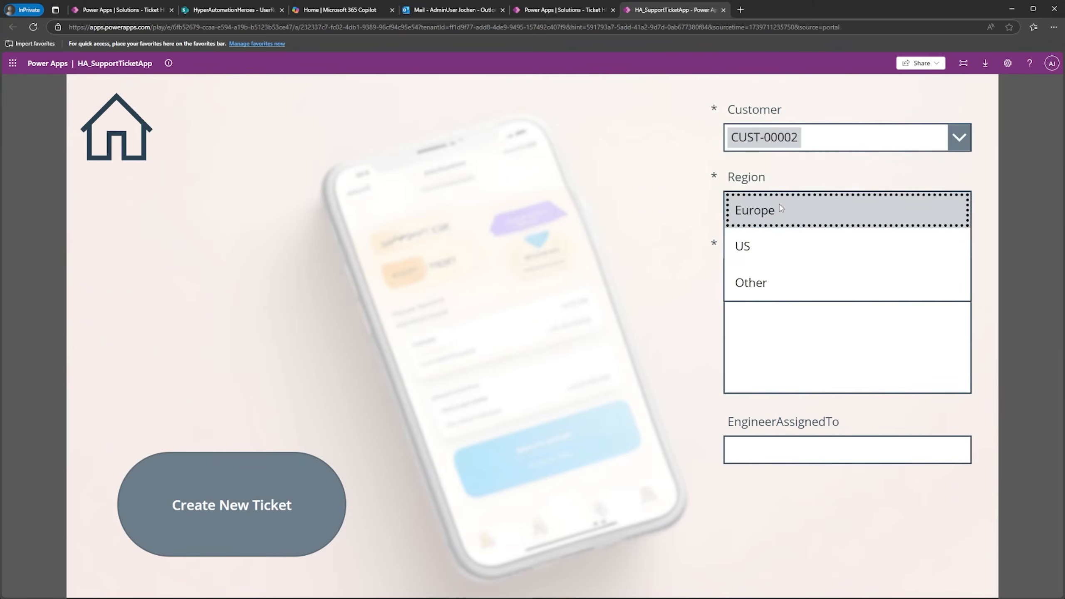
click(761, 281)
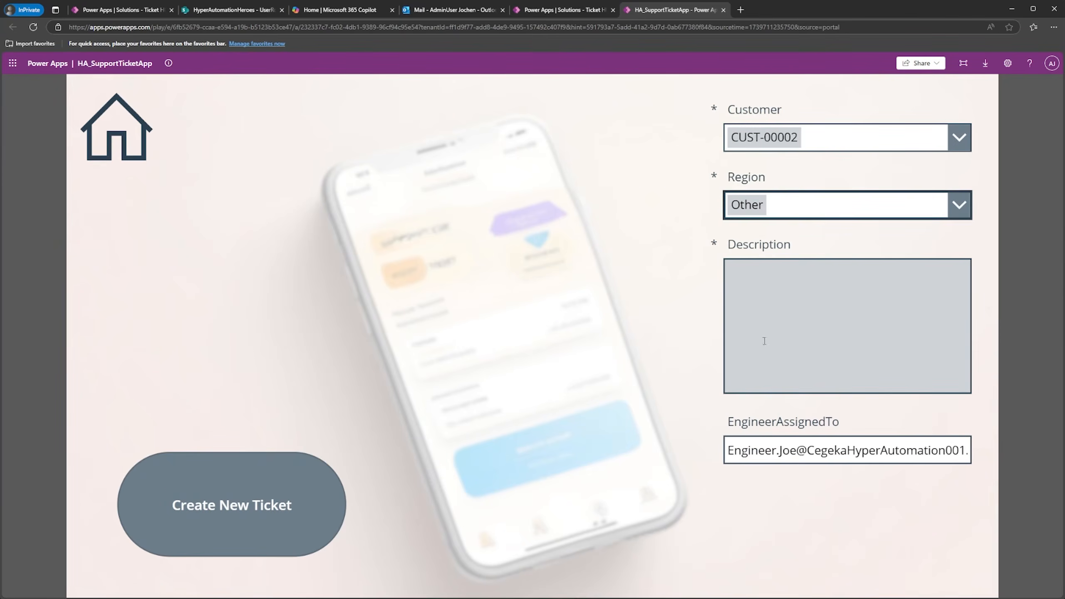
click(777, 314)
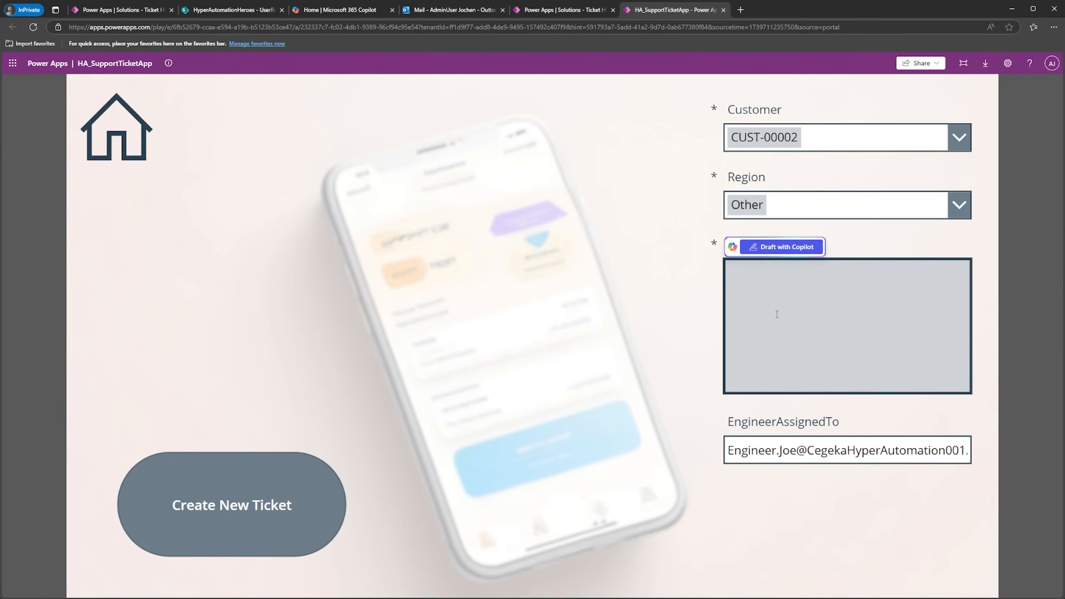
text(This customer has "other")
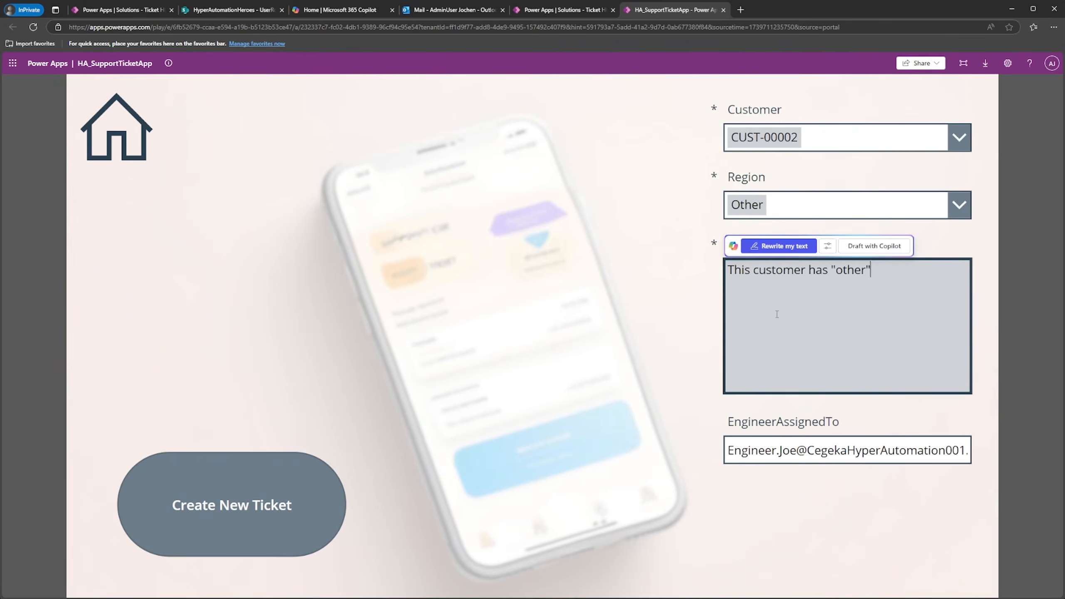
text( issues.)
click(293, 505)
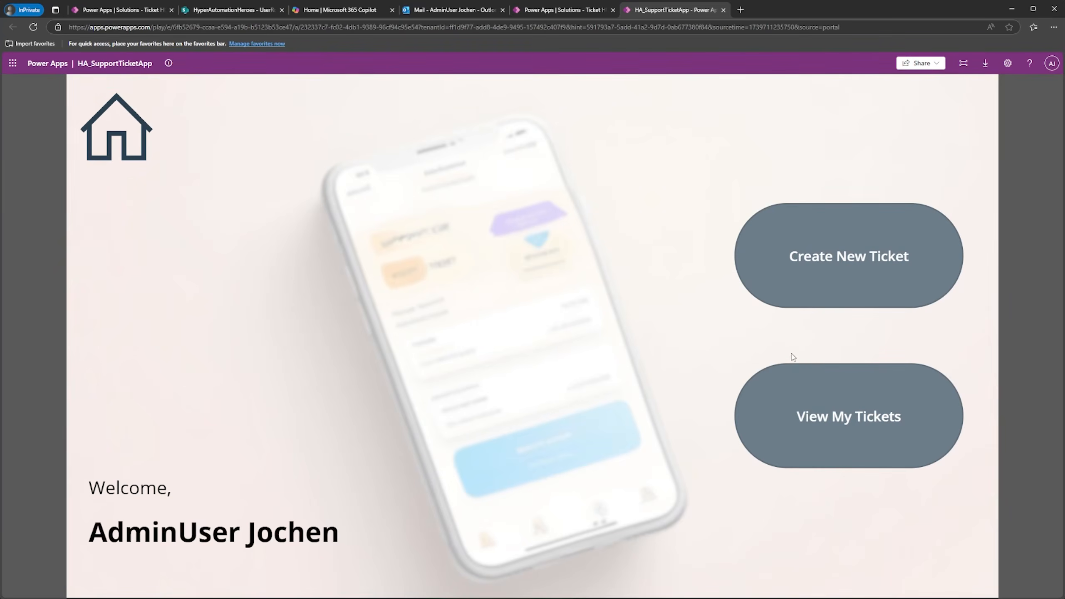
Step: Check the app's own-ticket list, refresh the HA_Ticket table data and reassign the two new tickets to the admin user's e-mail
click(793, 426)
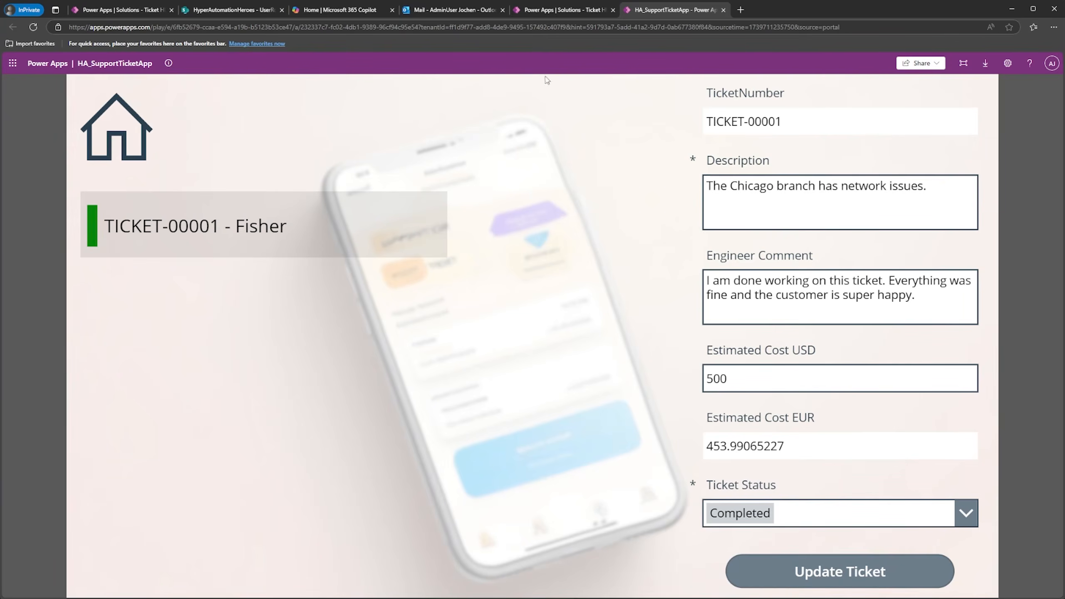
click(541, 11)
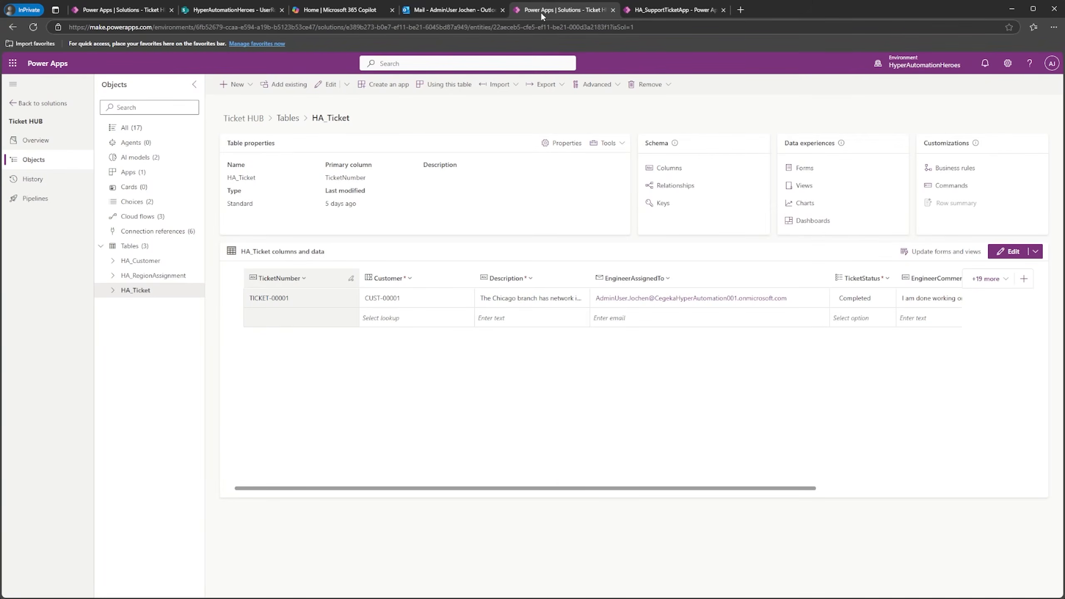
click(34, 28)
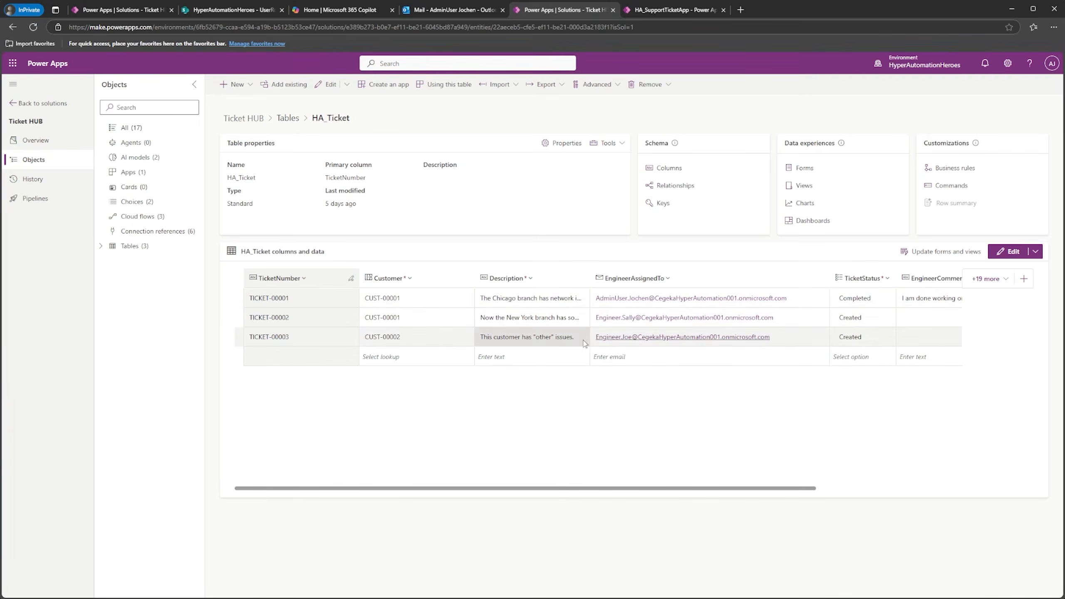
click(793, 317)
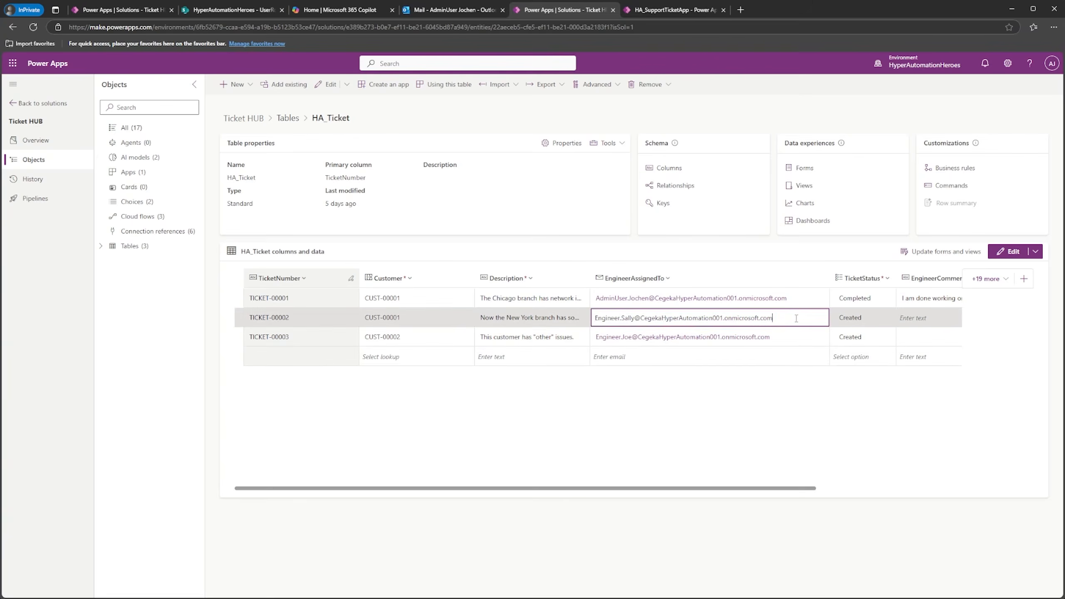
drag(795, 318, 554, 326)
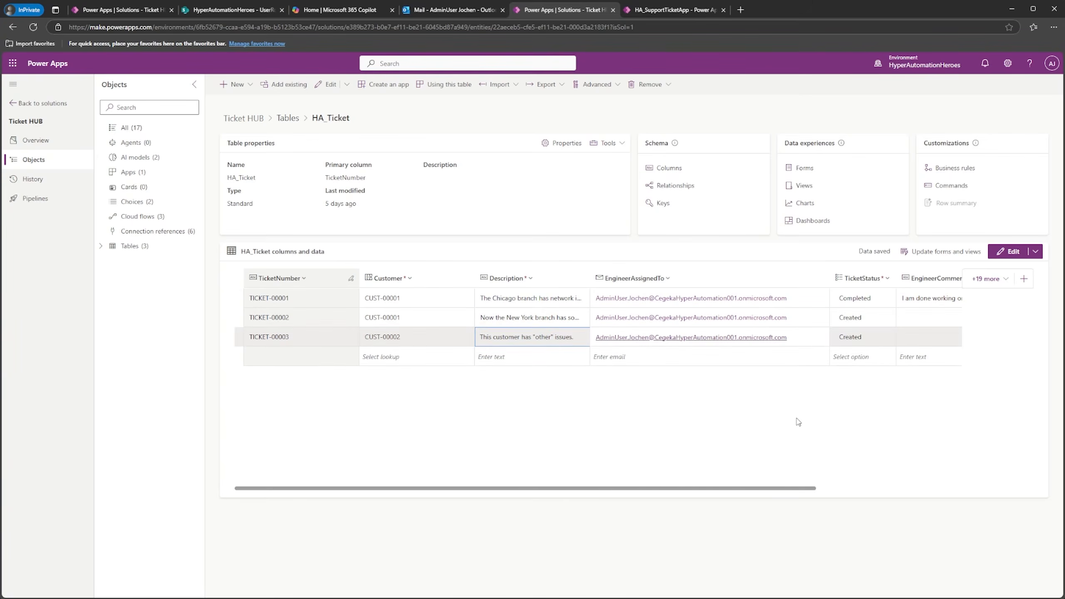
Step: Reopen the list of own tickets in the running app from its home screen and select the New York branch ticket
click(663, 12)
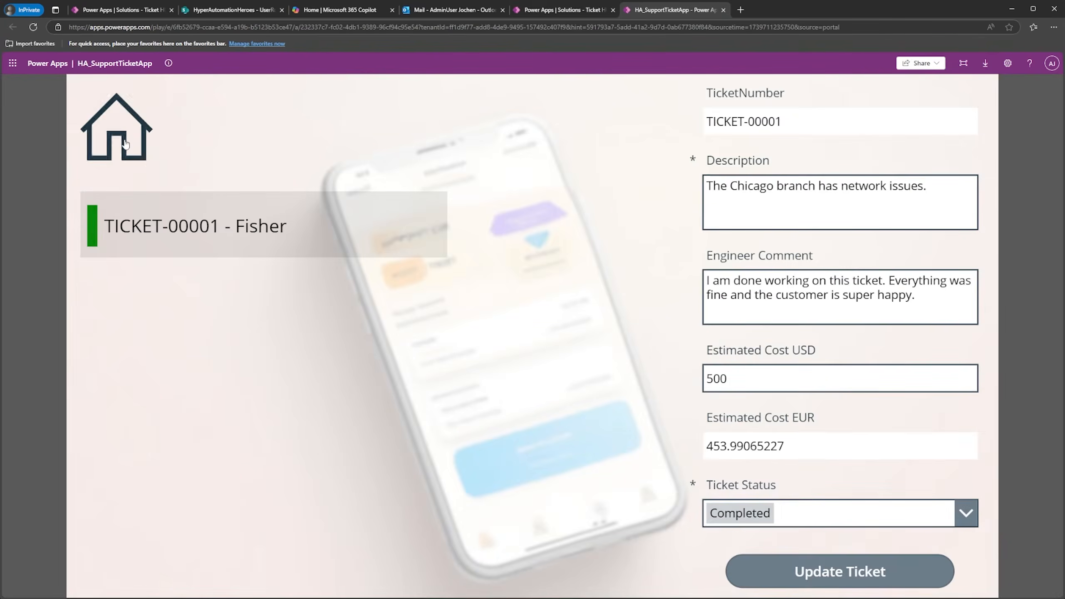
click(117, 130)
click(803, 401)
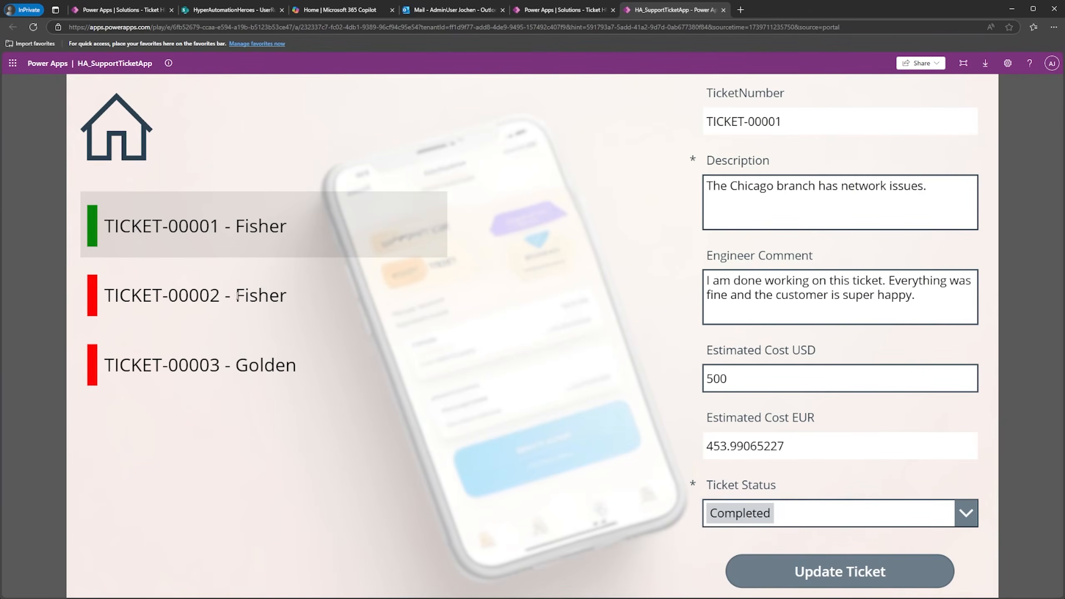
click(214, 294)
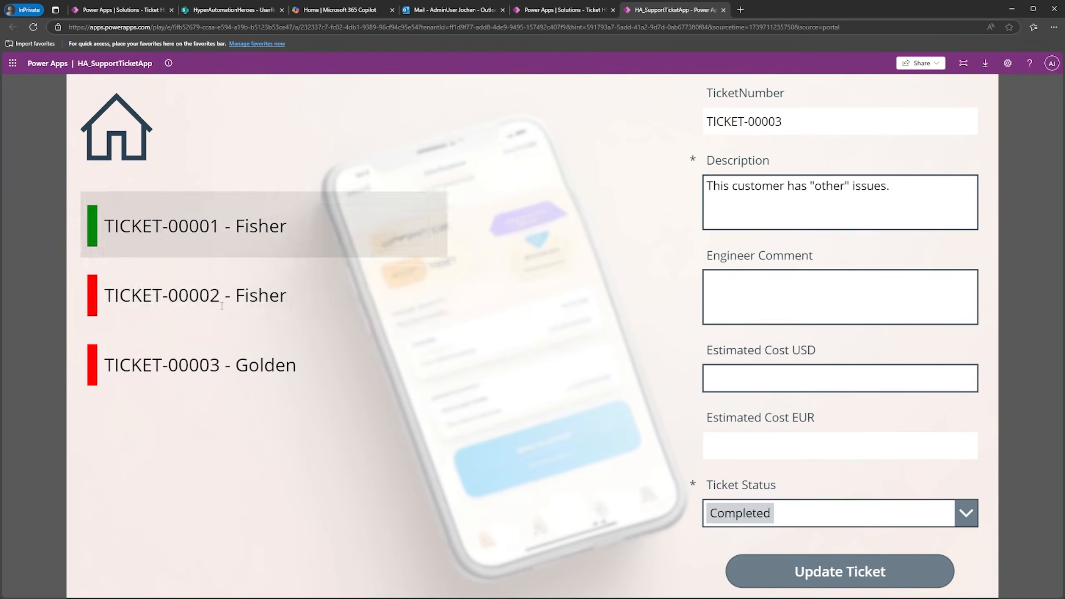
click(237, 298)
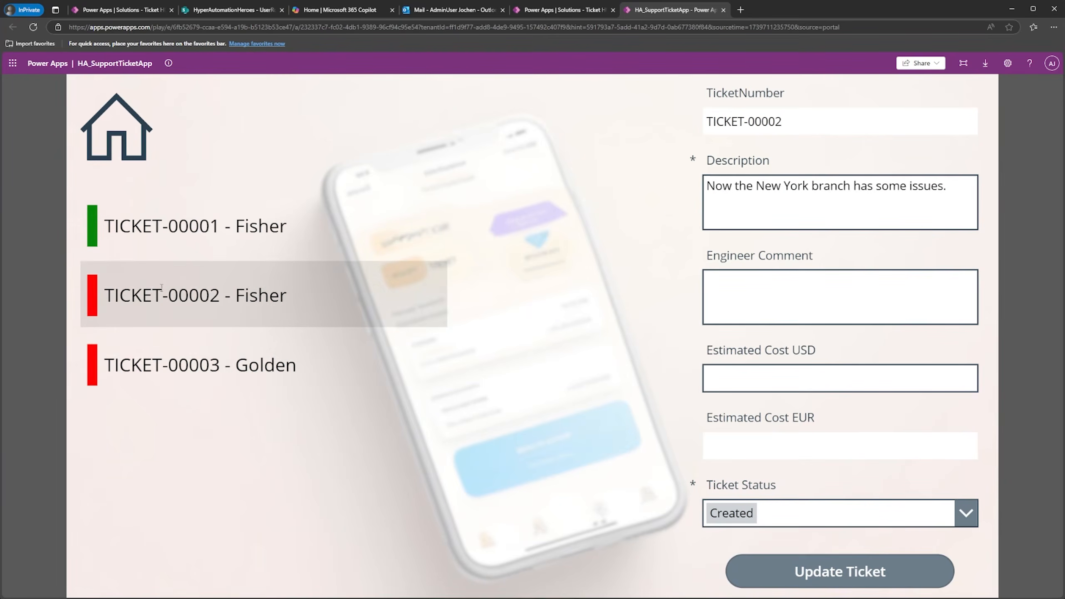
Step: Update the New York branch ticket with the engineer comment "I am working on this.", estimated cost 250 USD and status Ongoing
click(759, 298)
text(I am working on this.)
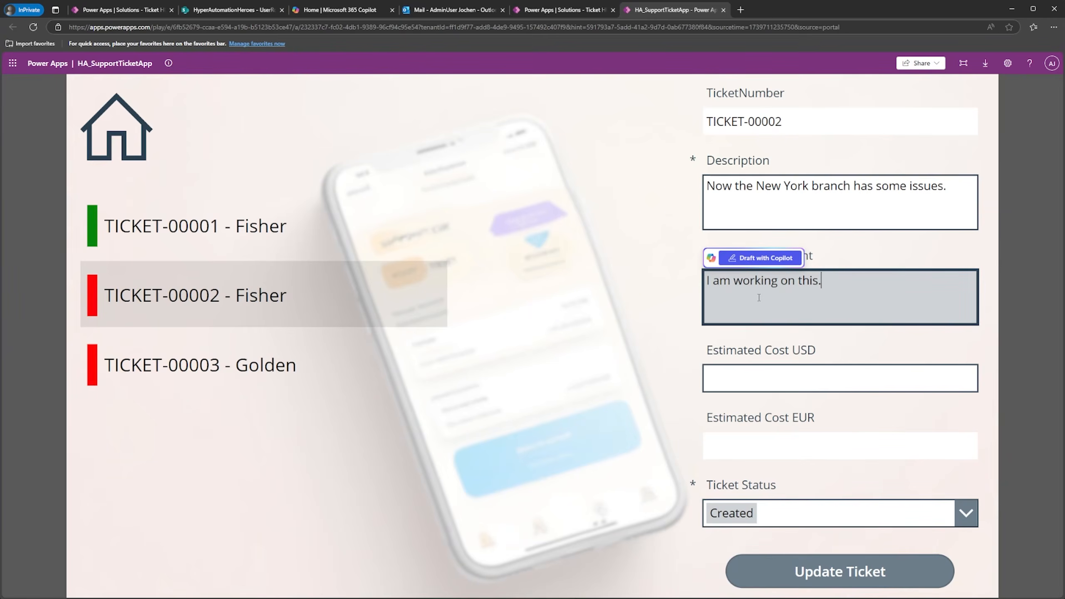
click(730, 383)
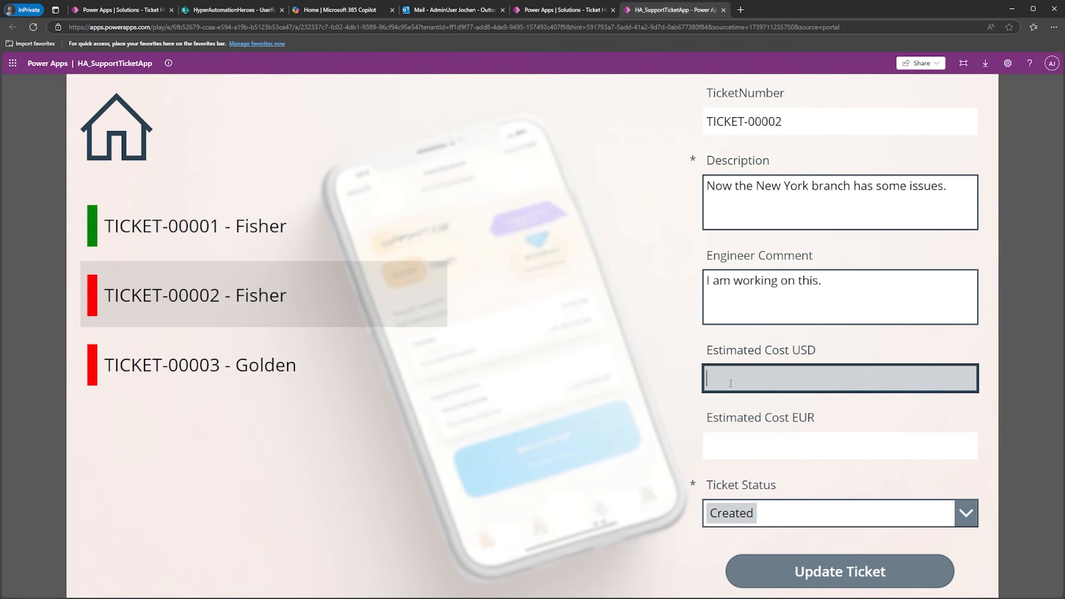
text(250)
click(797, 513)
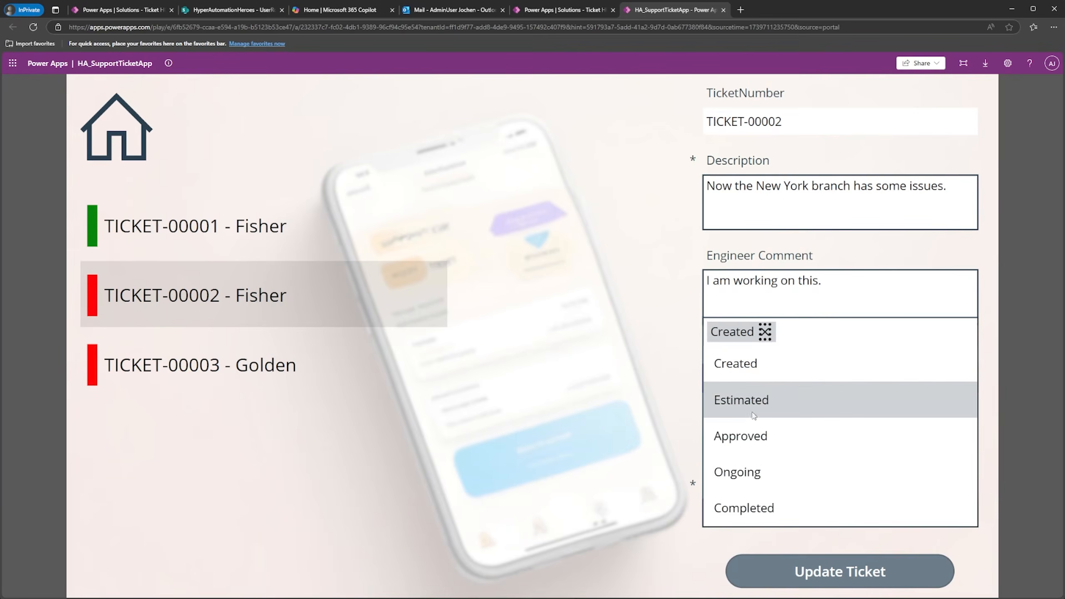
click(749, 471)
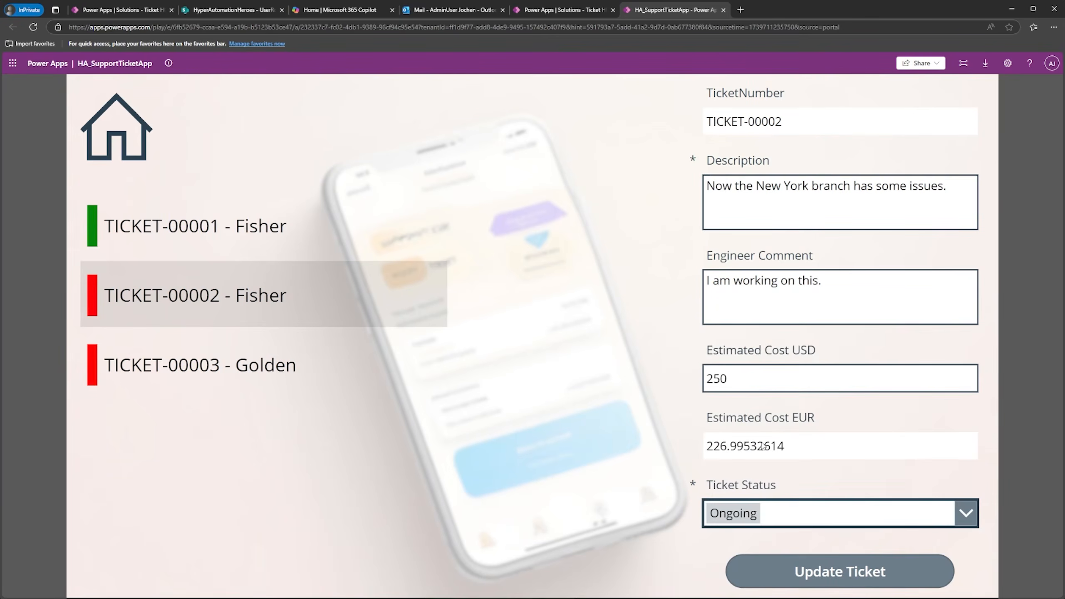
click(815, 581)
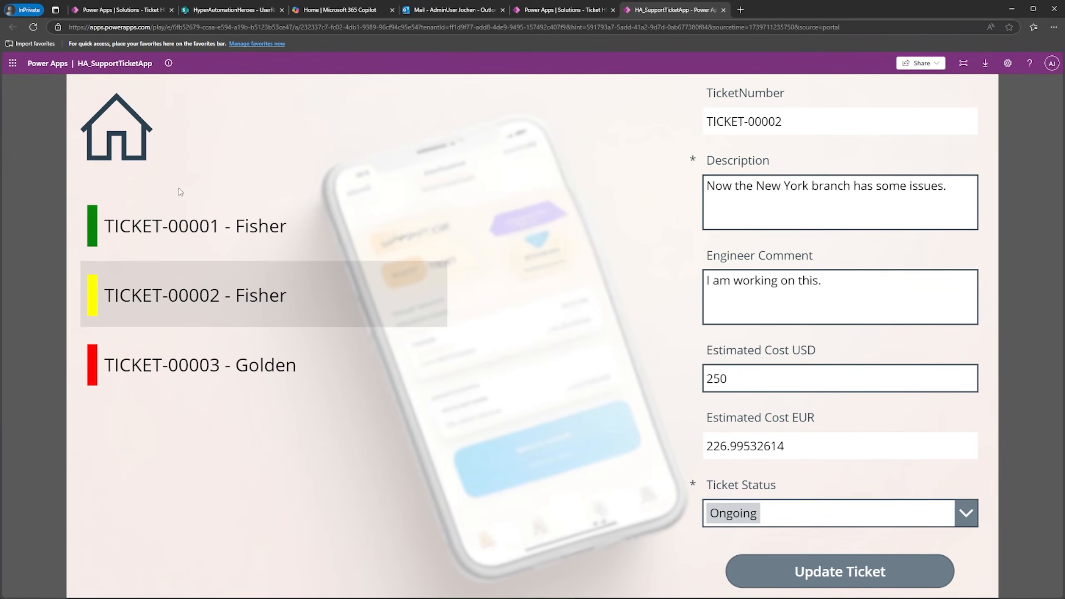
Step: Select the ticket with "other" issues, compare its two cost labels and enter an estimated cost of 1000 EUR
click(192, 369)
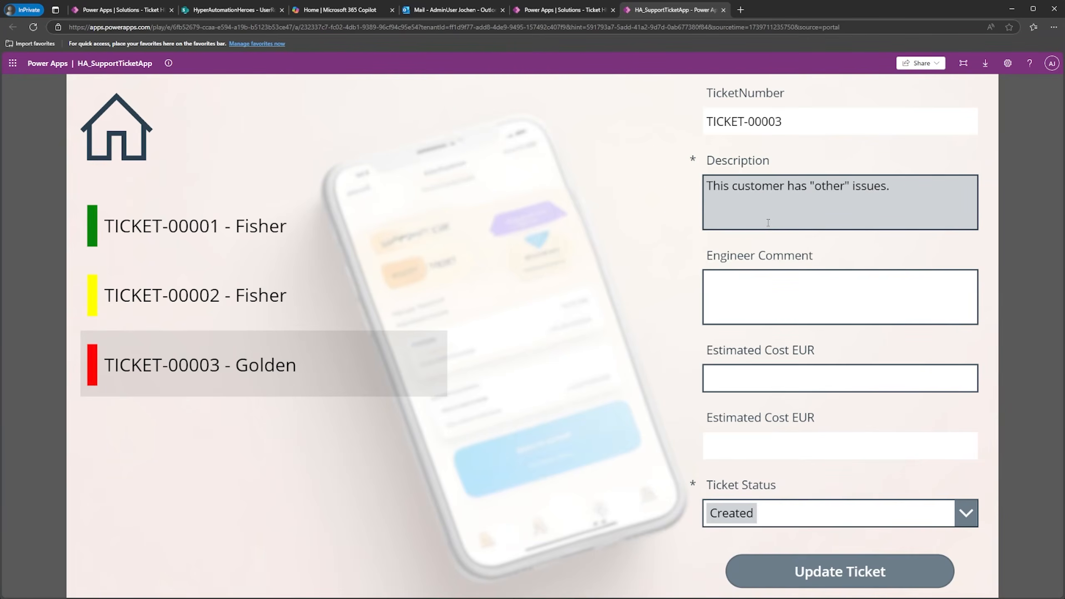
drag(795, 349, 807, 351)
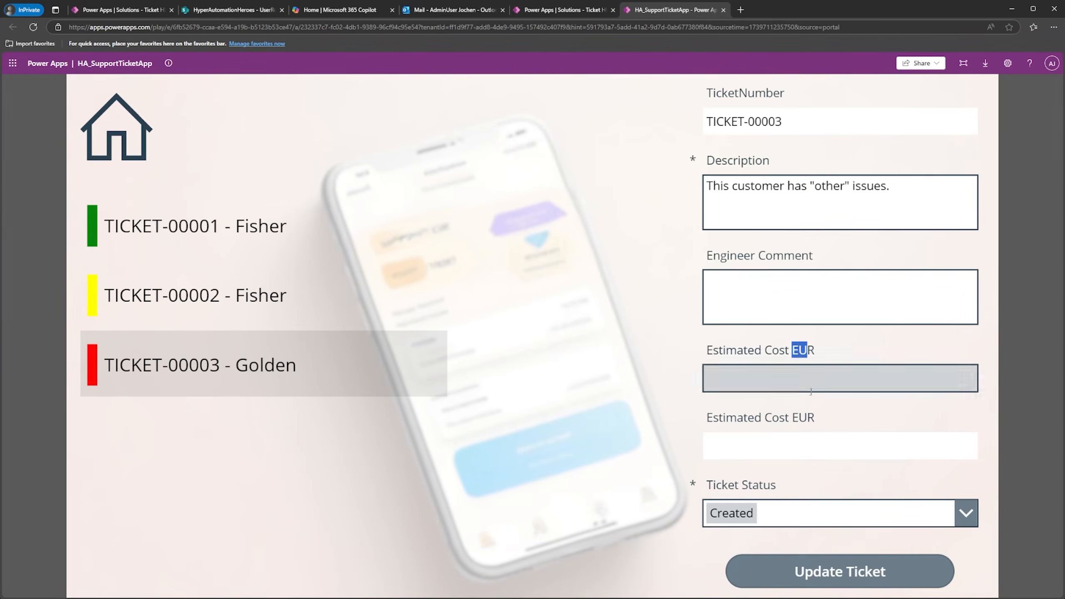
click(795, 417)
click(860, 378)
text(1000)
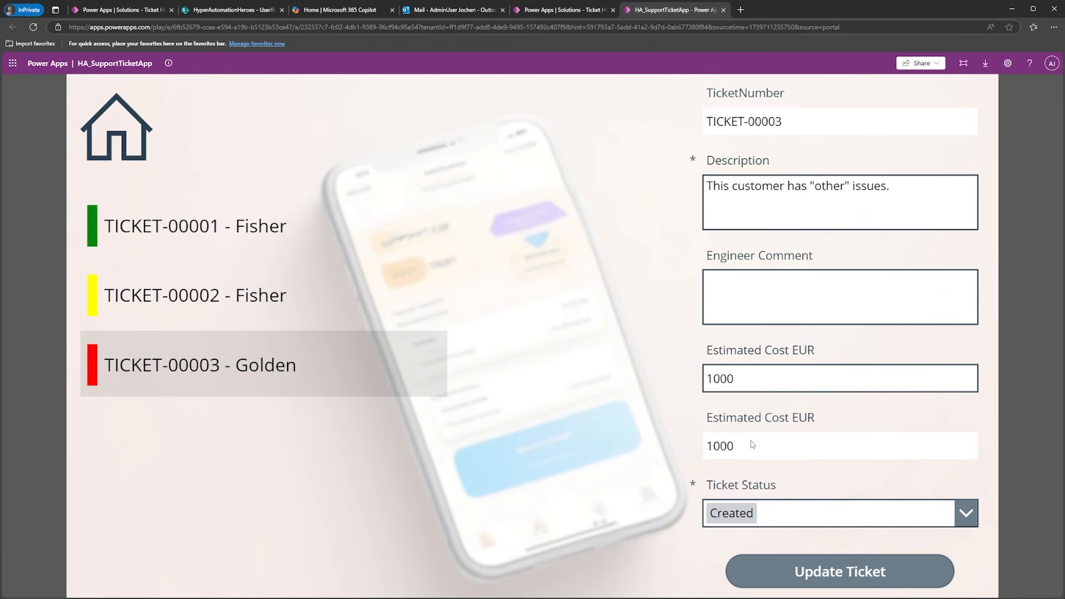
Step: Check the euro exchange rate in the SharePoint CurrencyExchangeRates list and return to the running app
click(235, 10)
click(77, 245)
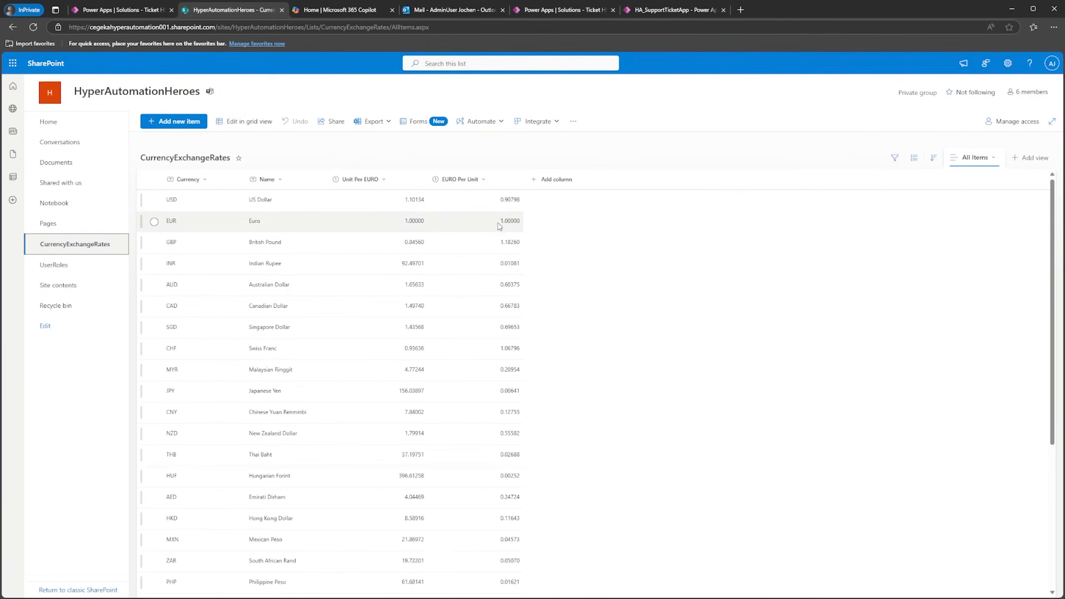
click(675, 10)
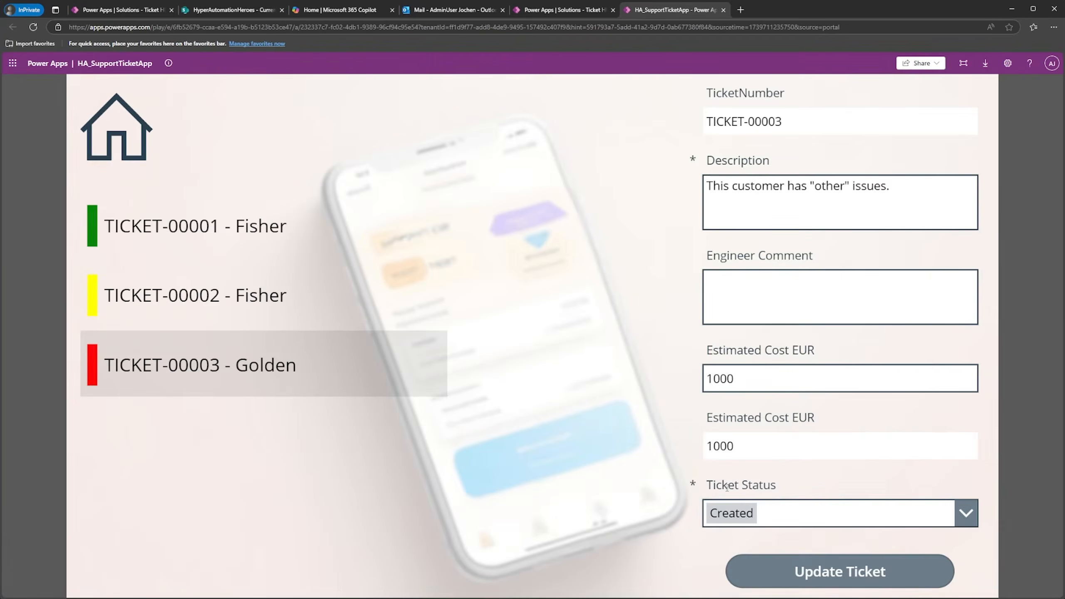
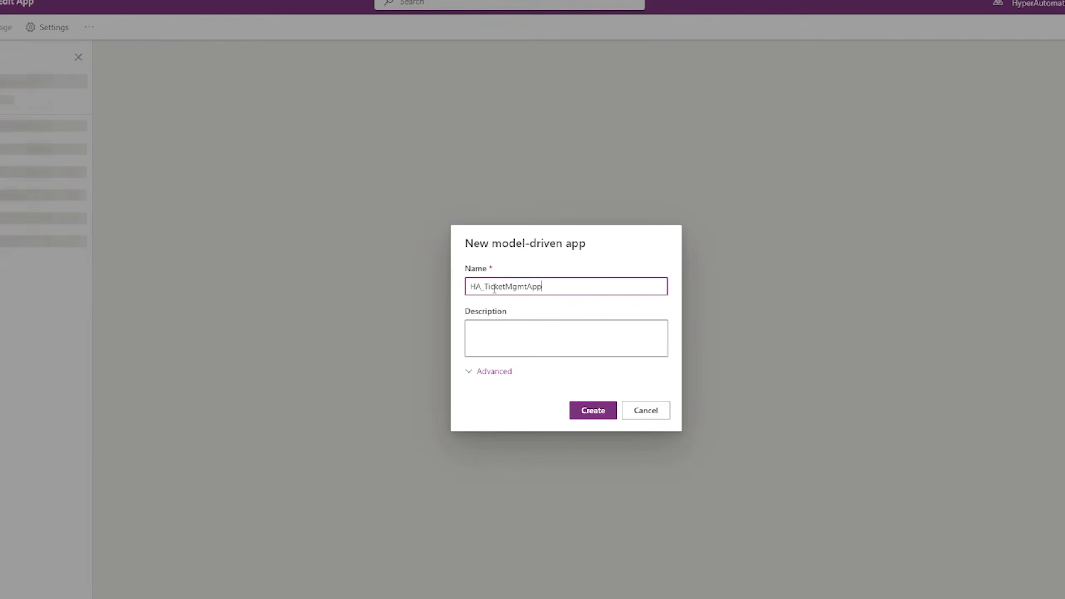
Step: Create the model-driven app HA_TicketMgmtApp and add the HA_Ticket Dataverse table as a page shown in navigation
click(588, 412)
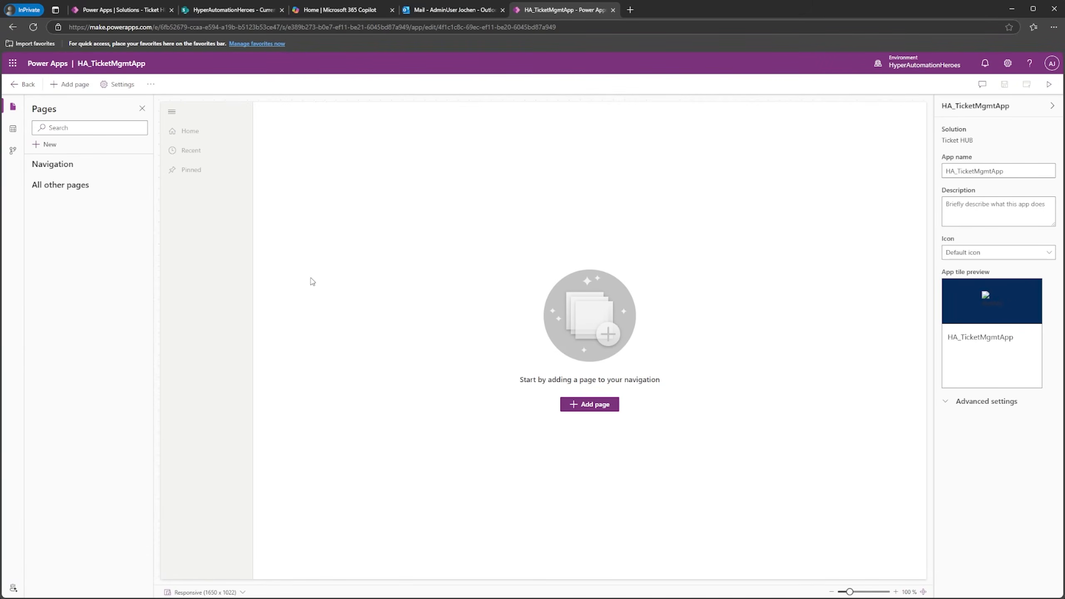
click(584, 409)
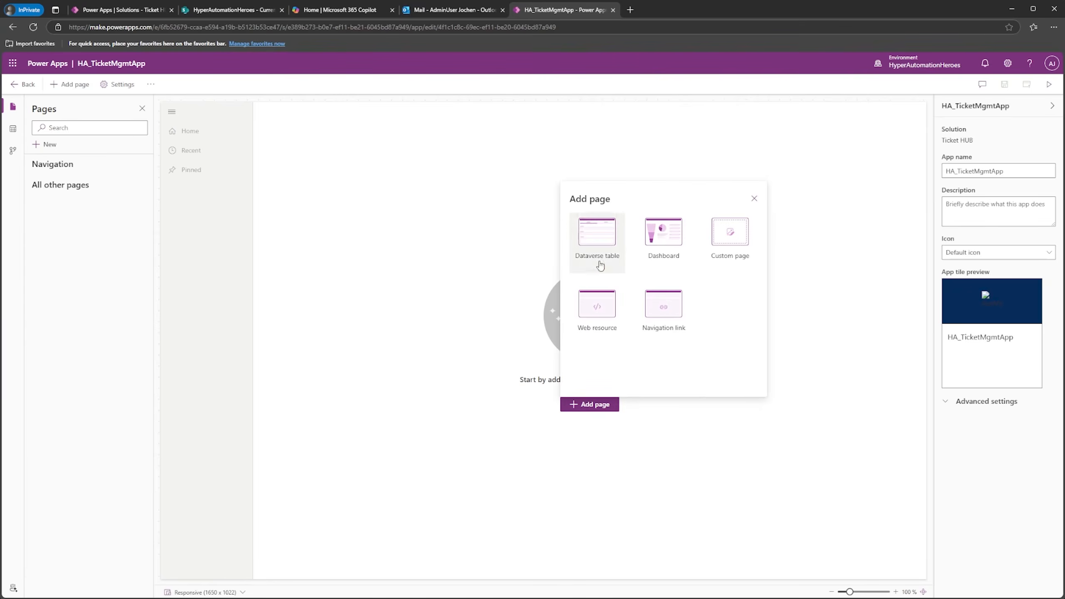
click(596, 239)
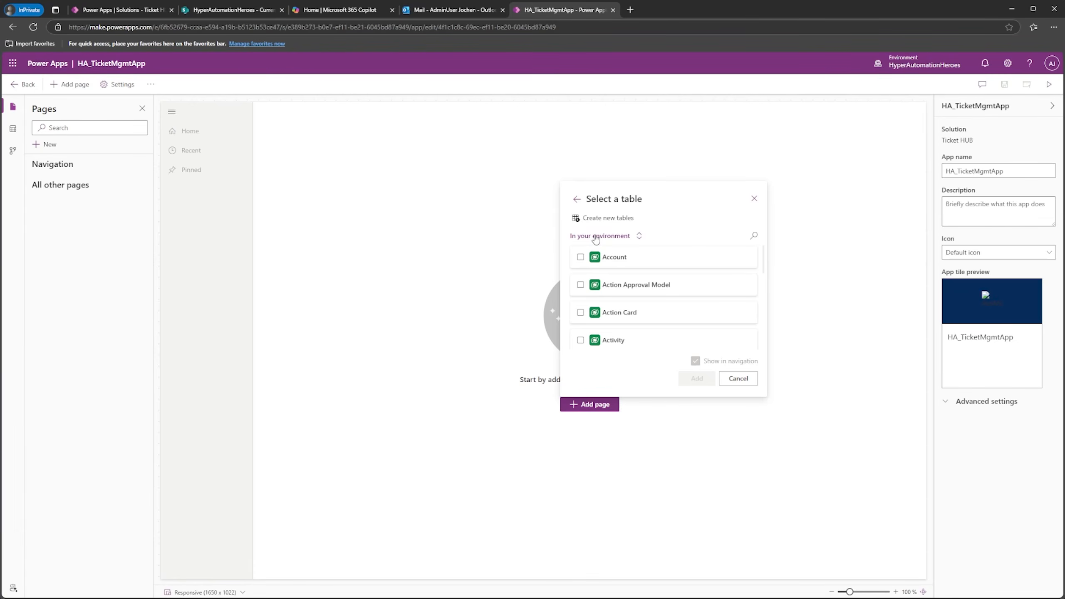
drag(766, 256, 766, 288)
click(659, 297)
scroll(658, 293, down, 3)
scroll(654, 297, up, 3)
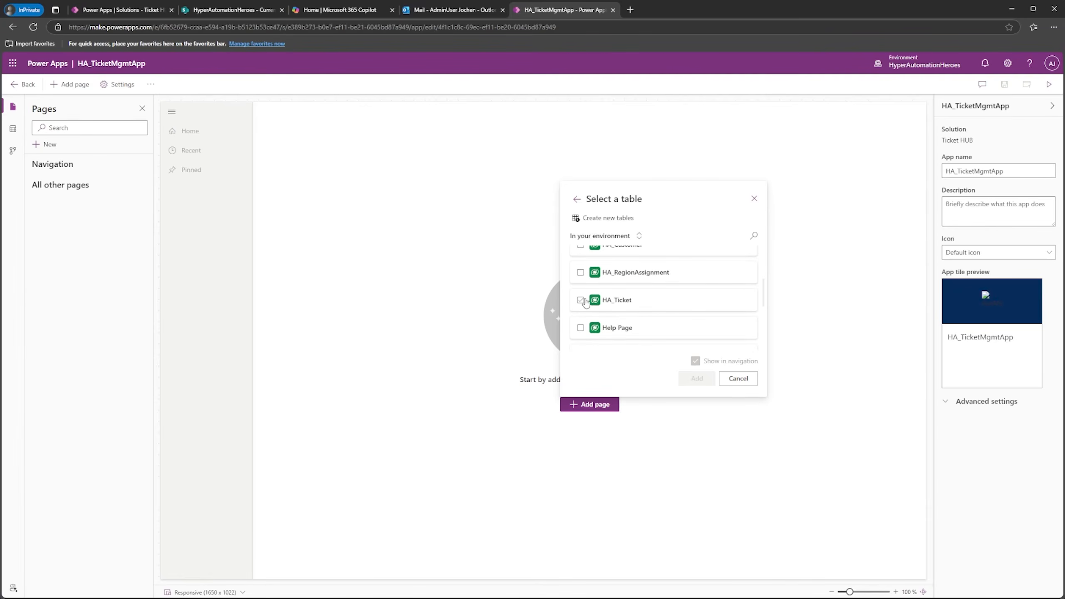
click(581, 301)
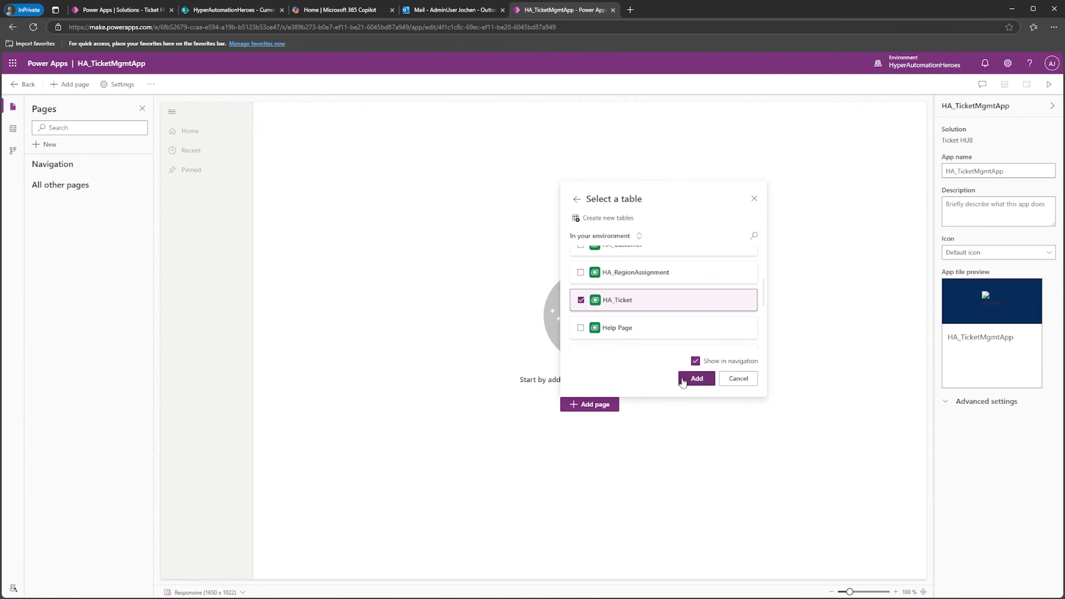
click(695, 379)
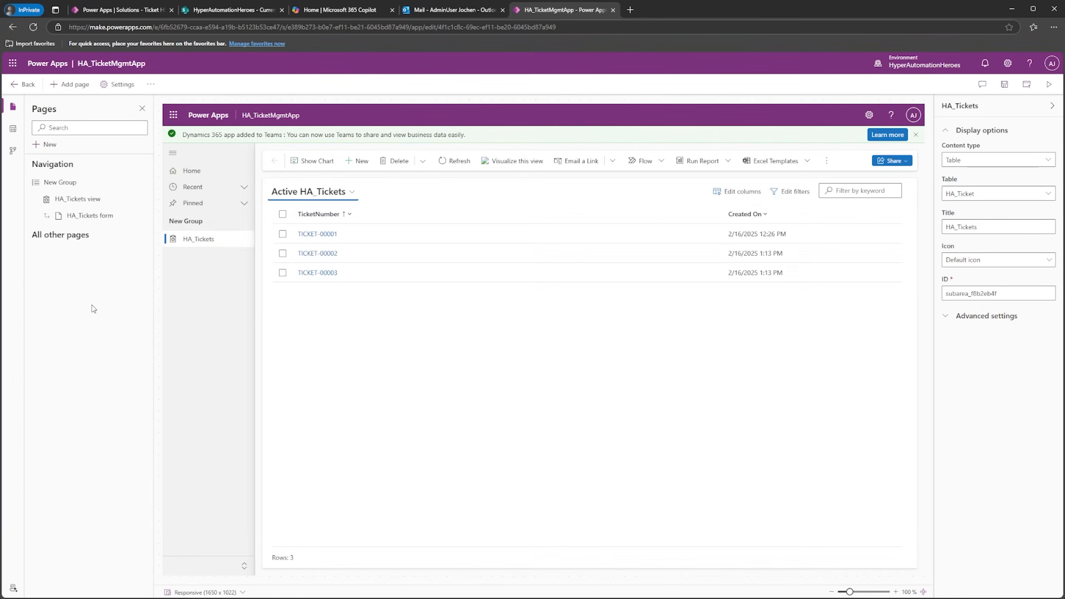
Step: Rename the navigation group "New Group" as TicketMgmt
click(90, 183)
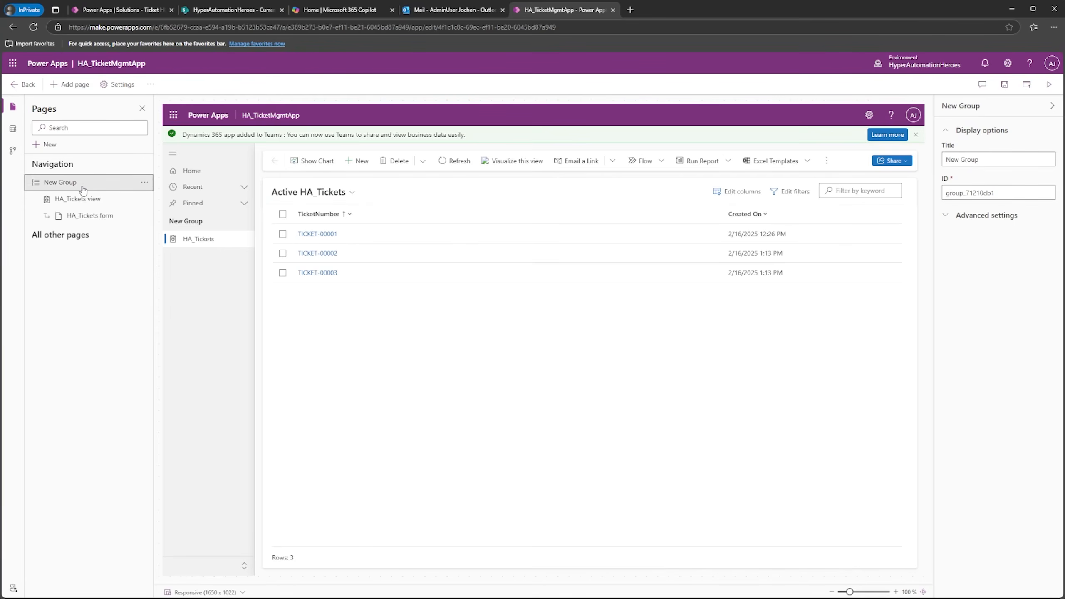
click(973, 159)
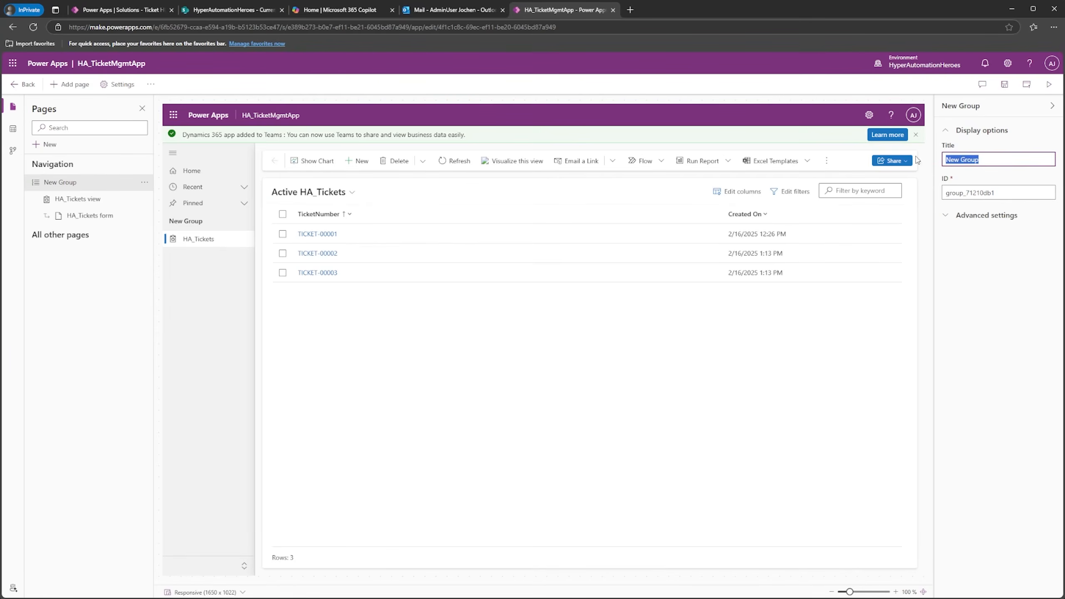
text(TicketMgmt)
Step: Create a new view named ActiveSupportTickets for the HA_Tickets page and agree to leave the app designer
click(77, 202)
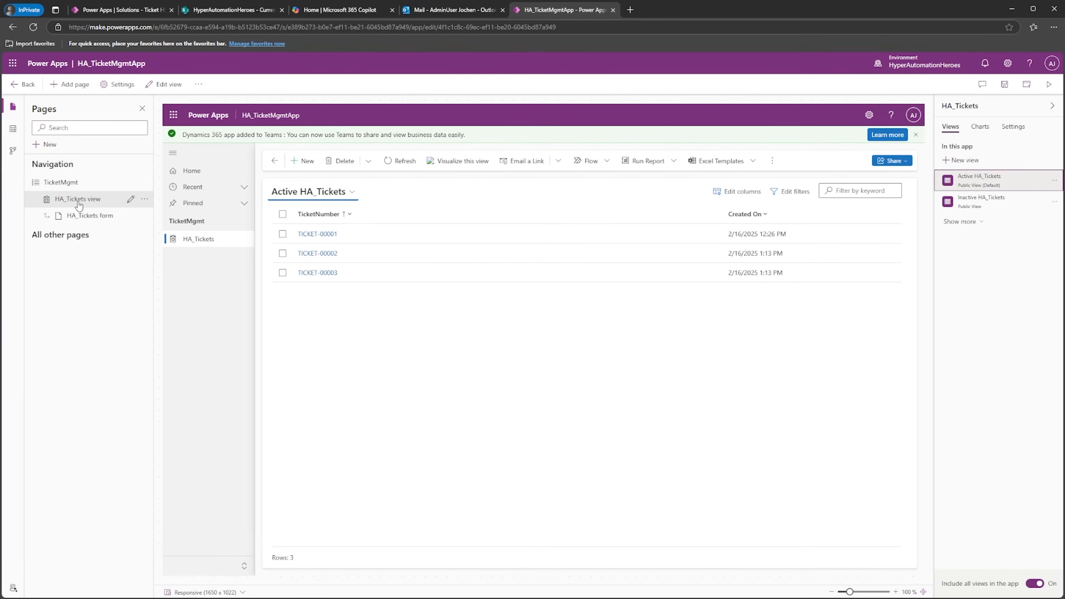
click(954, 162)
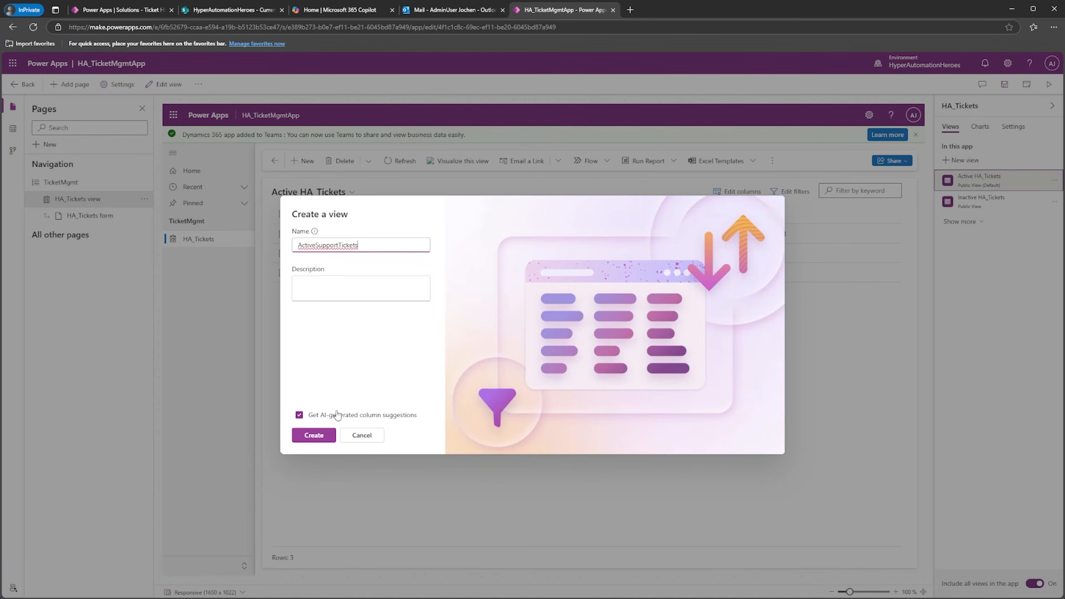
click(302, 436)
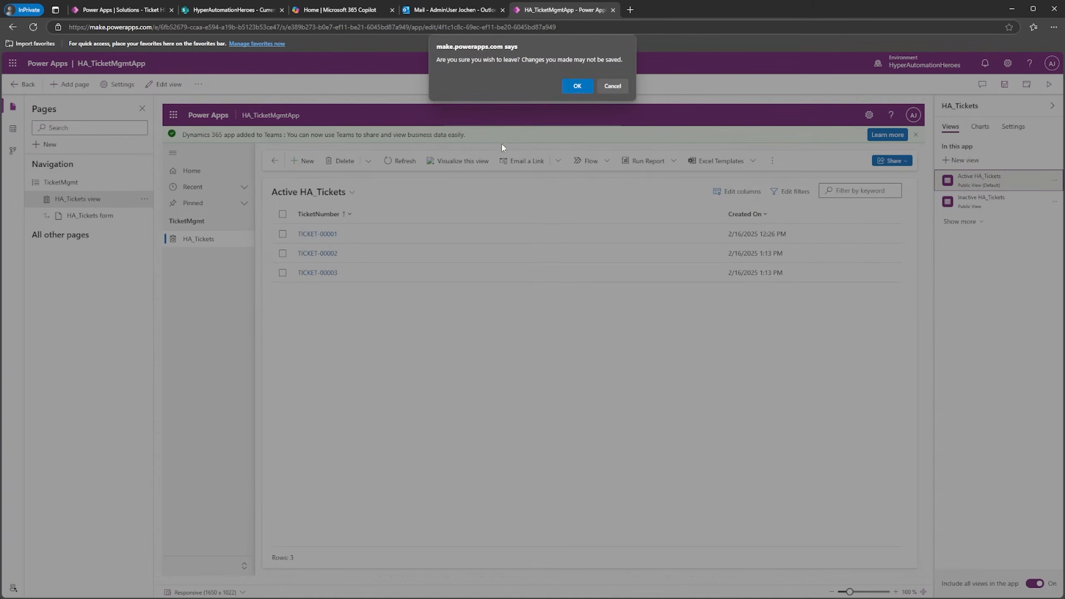
click(577, 87)
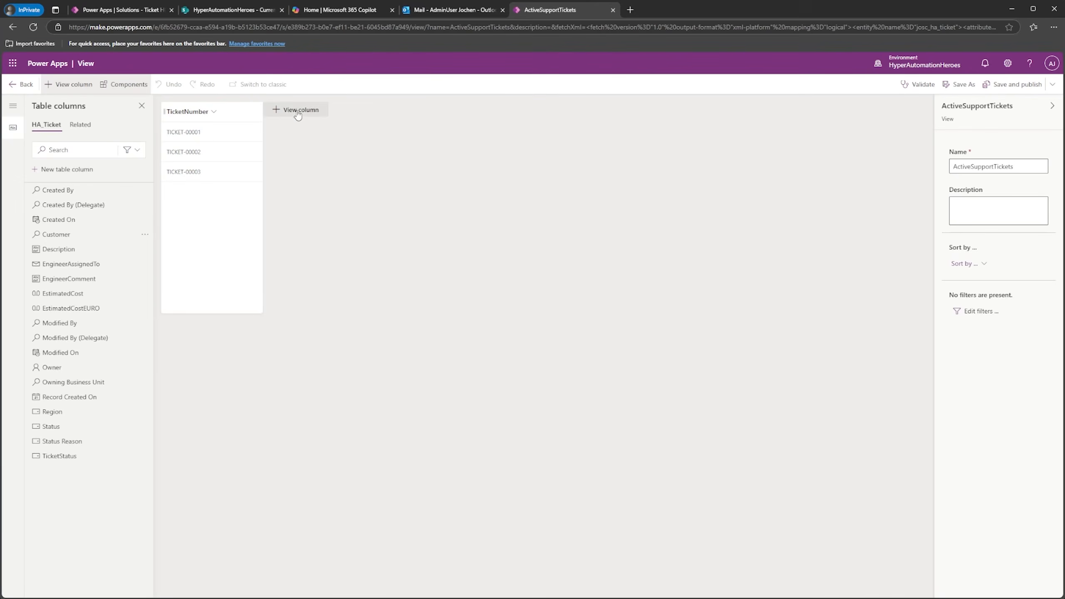
Step: Add the columns Customer, Description, EngineerAssignedTo, EstimatedCostEURO and TicketStatus to the view, in that order after TicketNumber
click(280, 110)
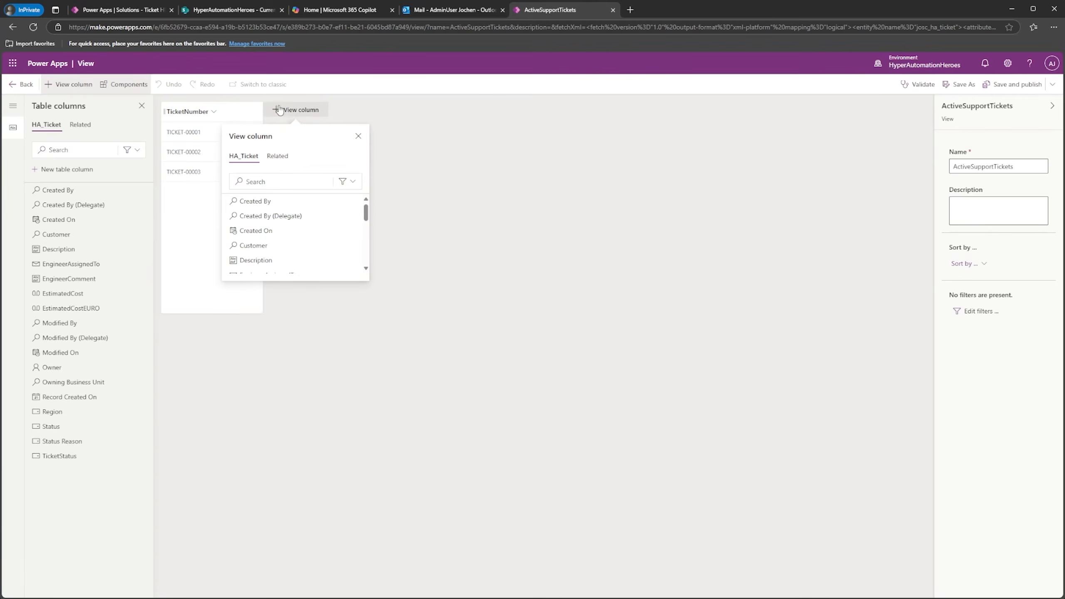
click(257, 246)
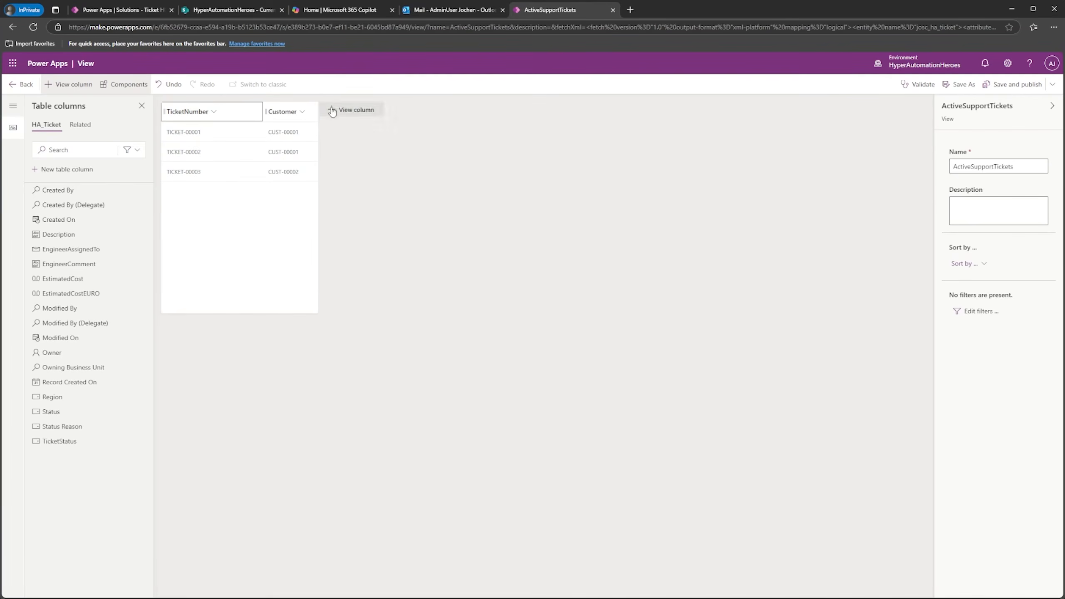
mouse_move(59, 237)
drag(59, 237, 331, 137)
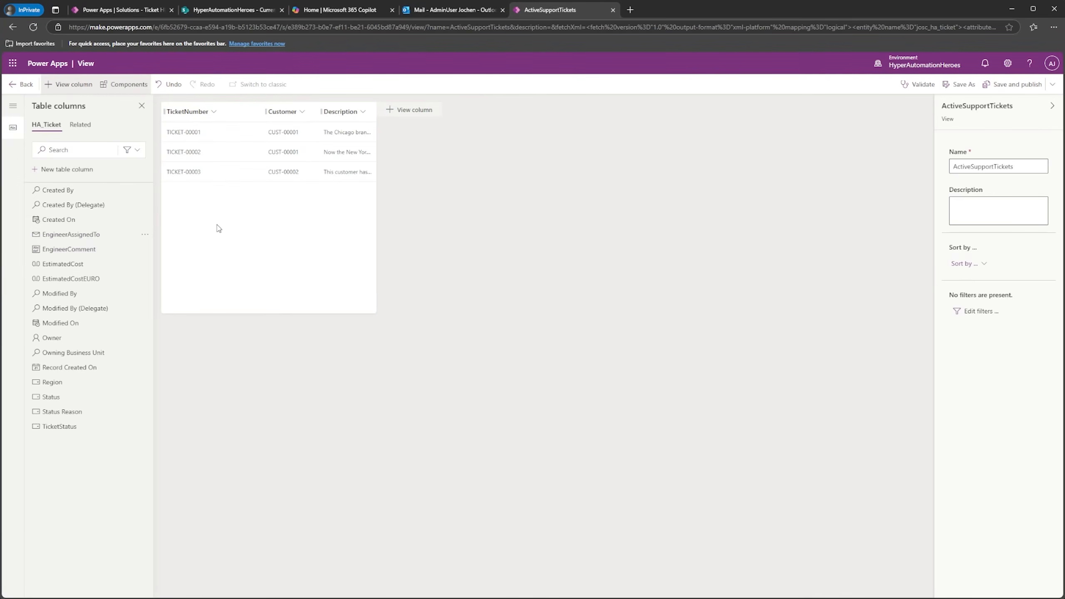
mouse_move(58, 240)
drag(58, 240, 375, 110)
drag(59, 263, 457, 115)
mouse_move(48, 403)
drag(48, 403, 544, 112)
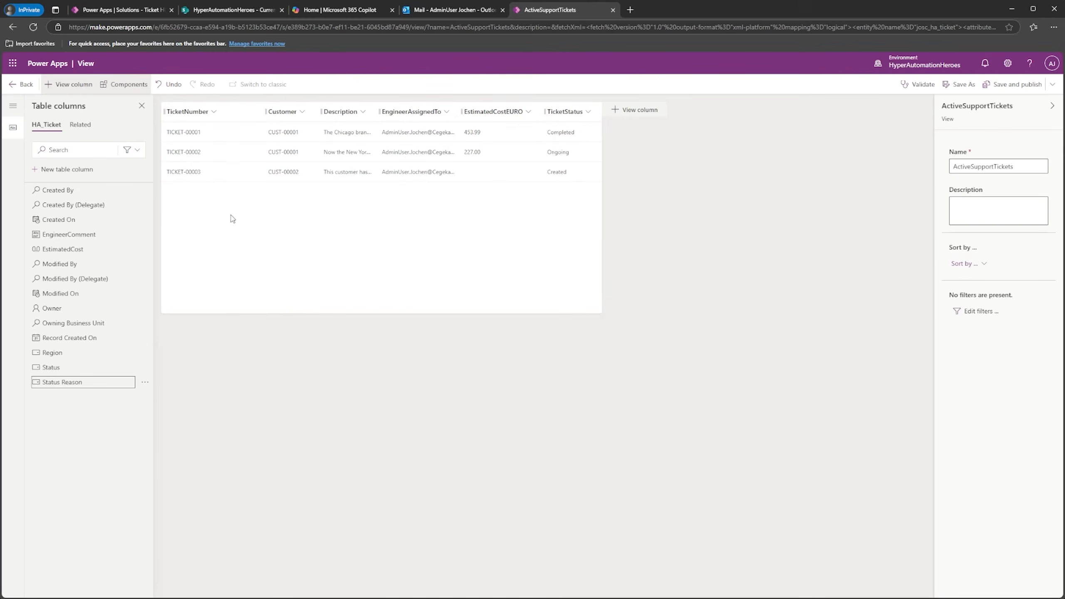
Step: Add Created On as the last column of the view and widen the Created On and Description columns to show their full text
mouse_move(60, 222)
drag(67, 222, 729, 182)
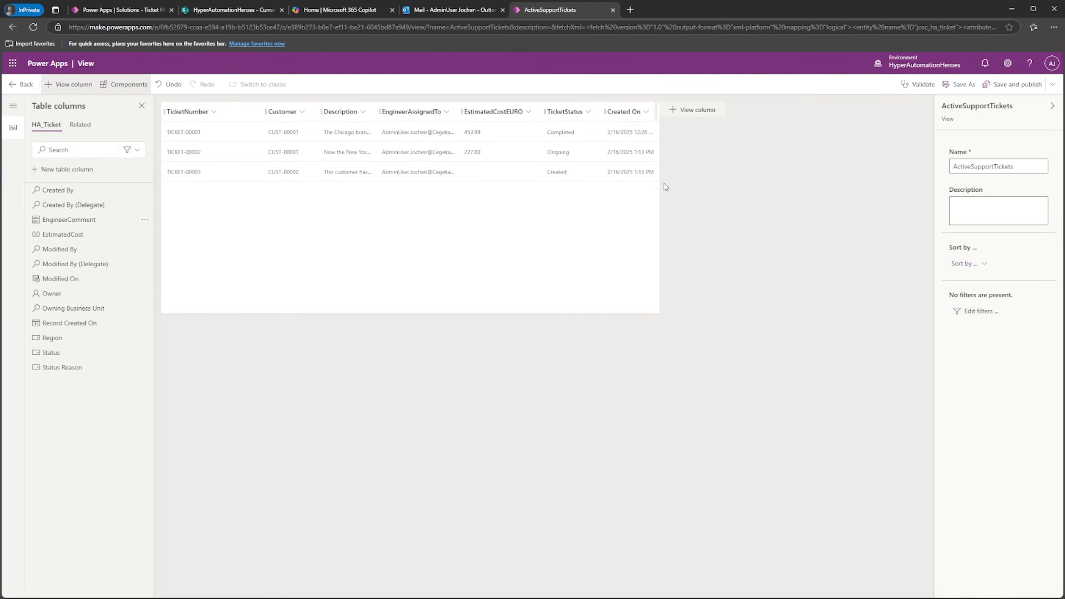
drag(658, 111, 696, 110)
drag(378, 106, 467, 107)
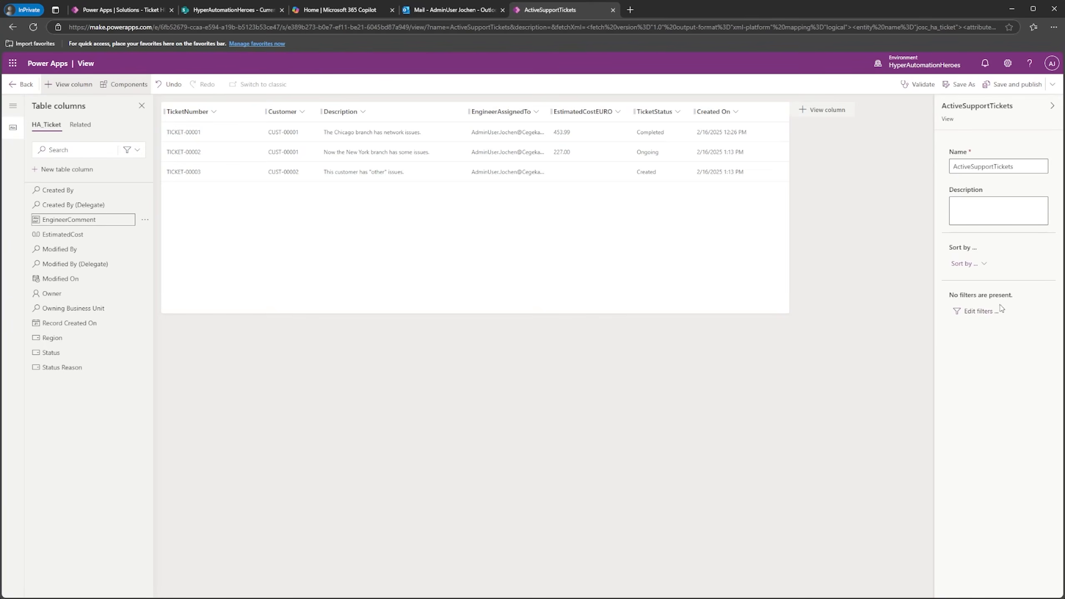
Step: Filter the ActiveSupportTickets view to rows whose TicketStatus does not equal Completed
click(971, 313)
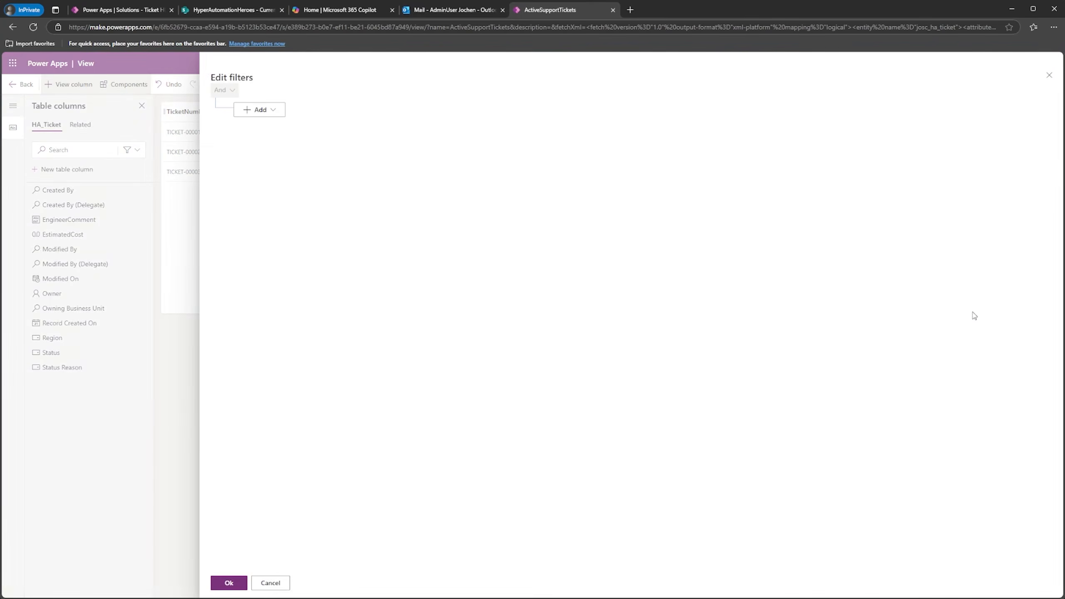
click(274, 119)
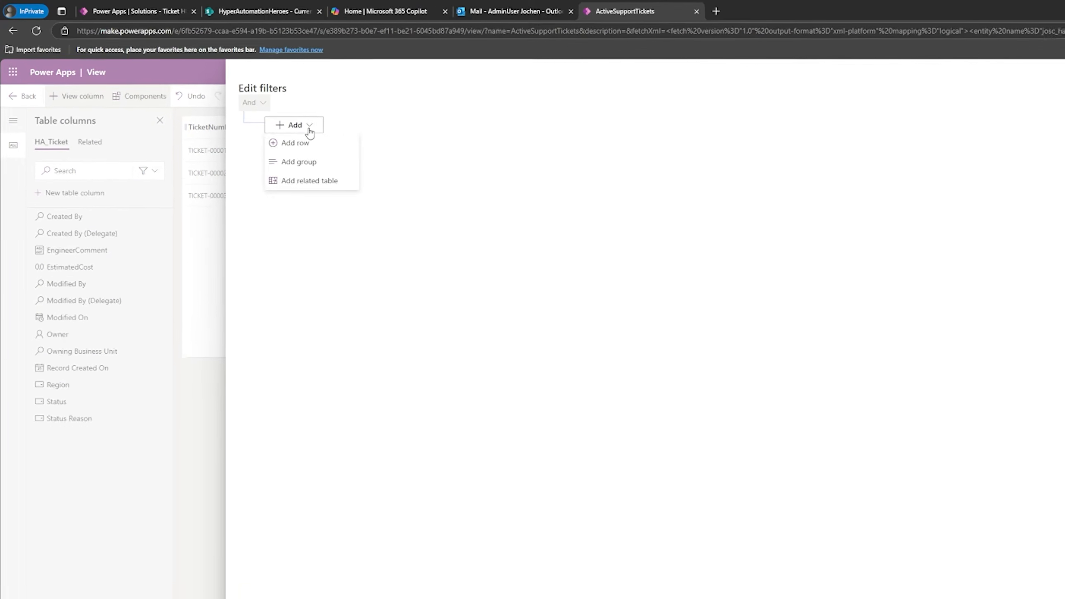
click(256, 126)
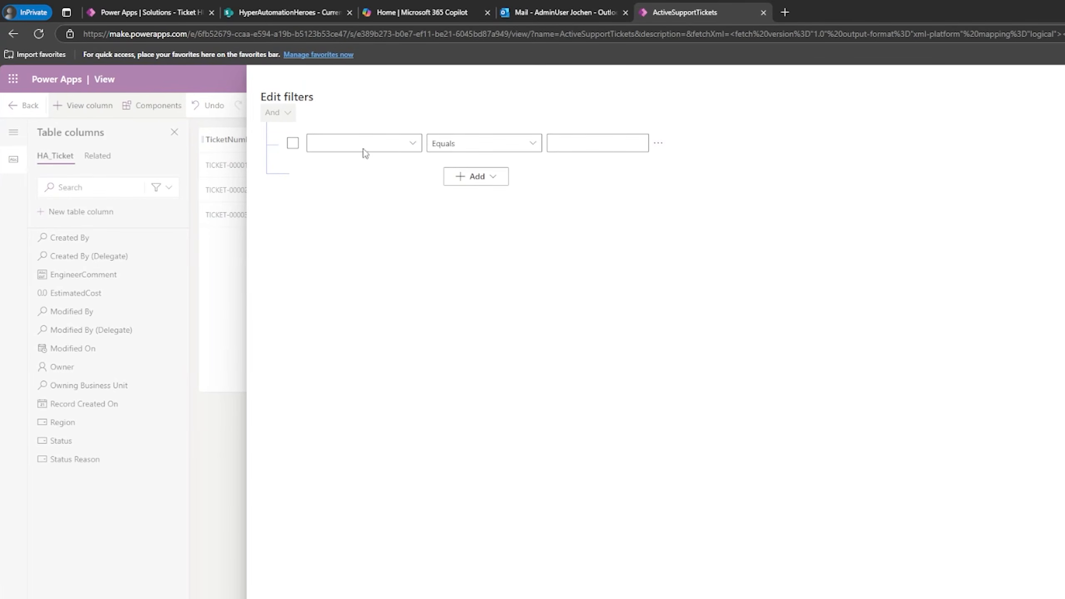
click(412, 143)
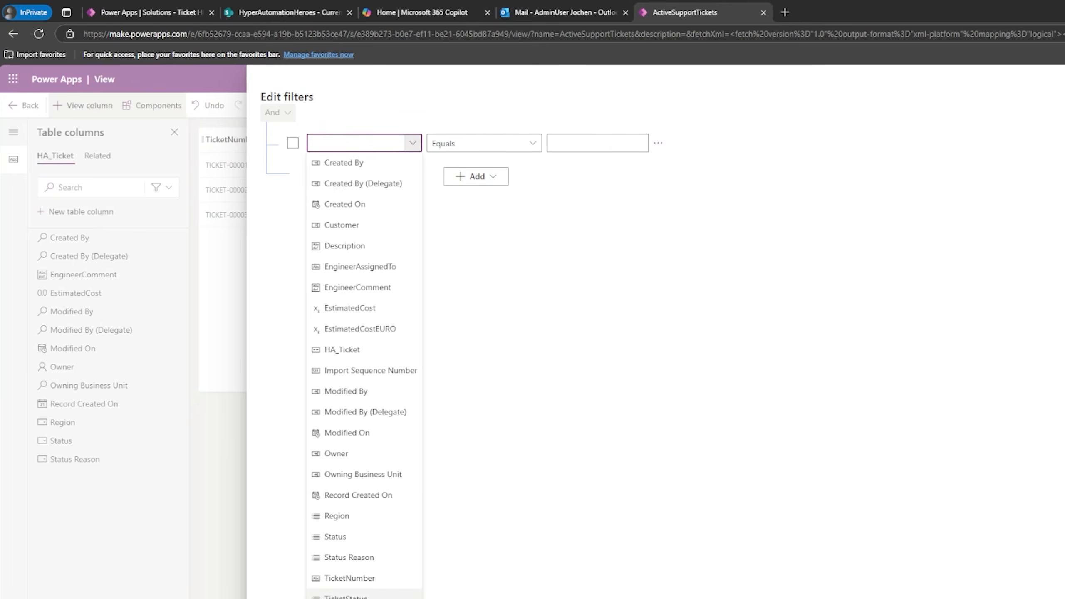
click(347, 596)
click(531, 143)
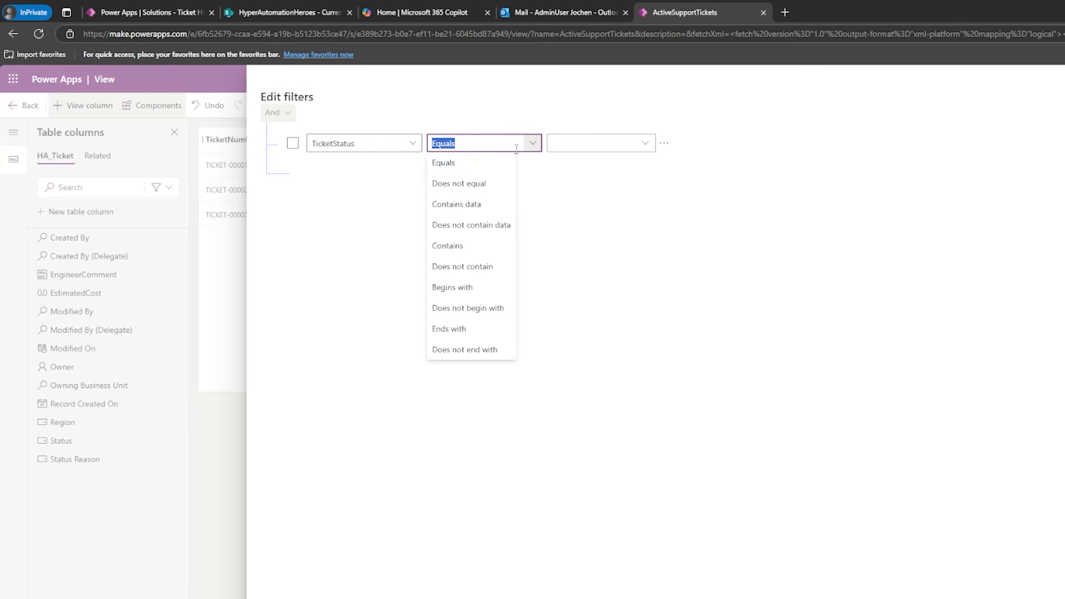
click(472, 185)
click(646, 144)
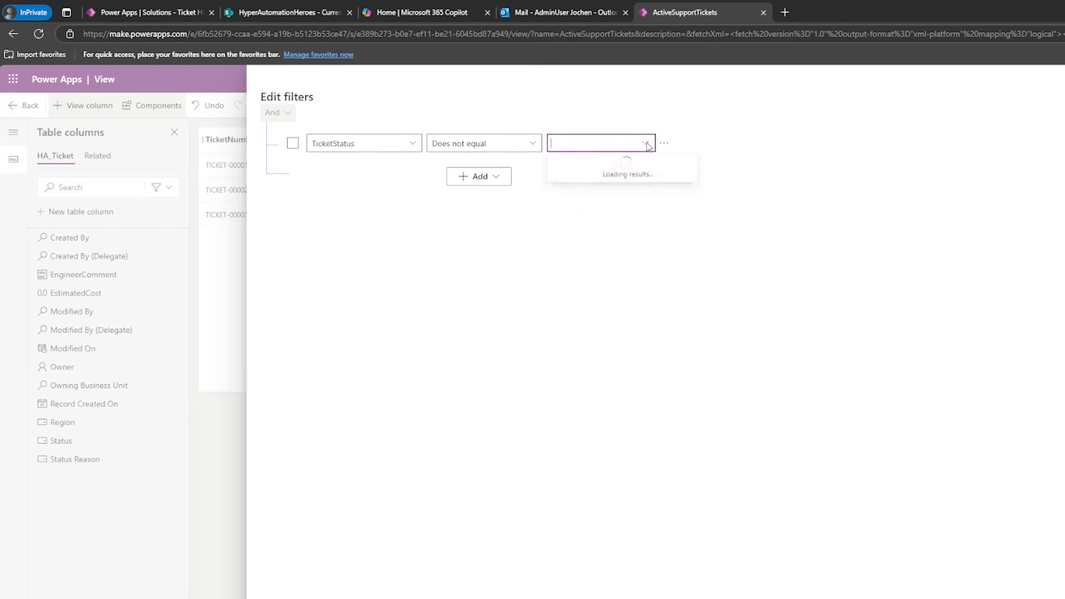
click(572, 185)
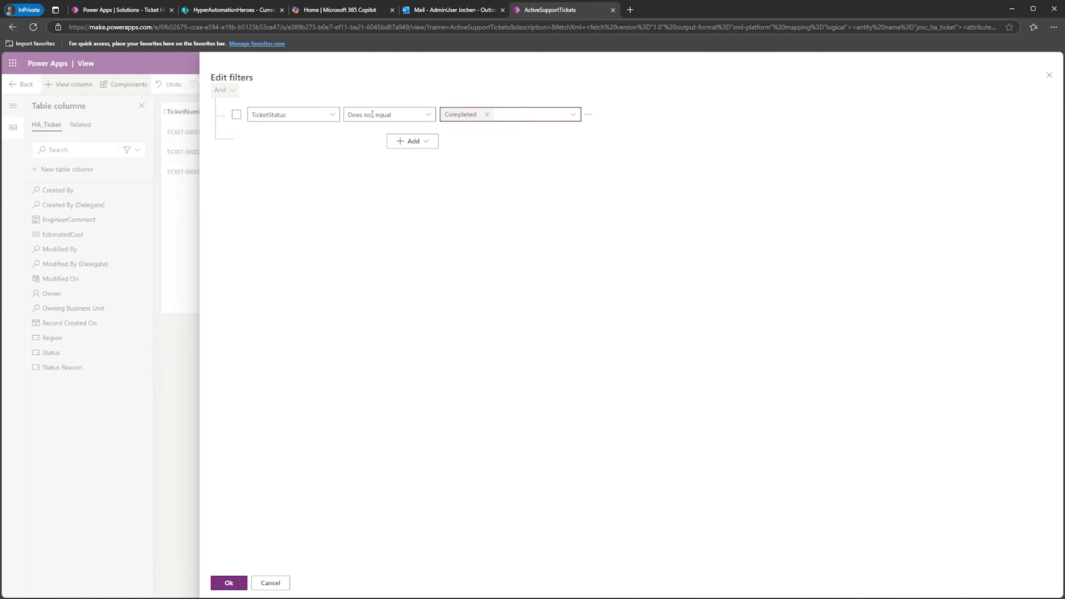
click(229, 582)
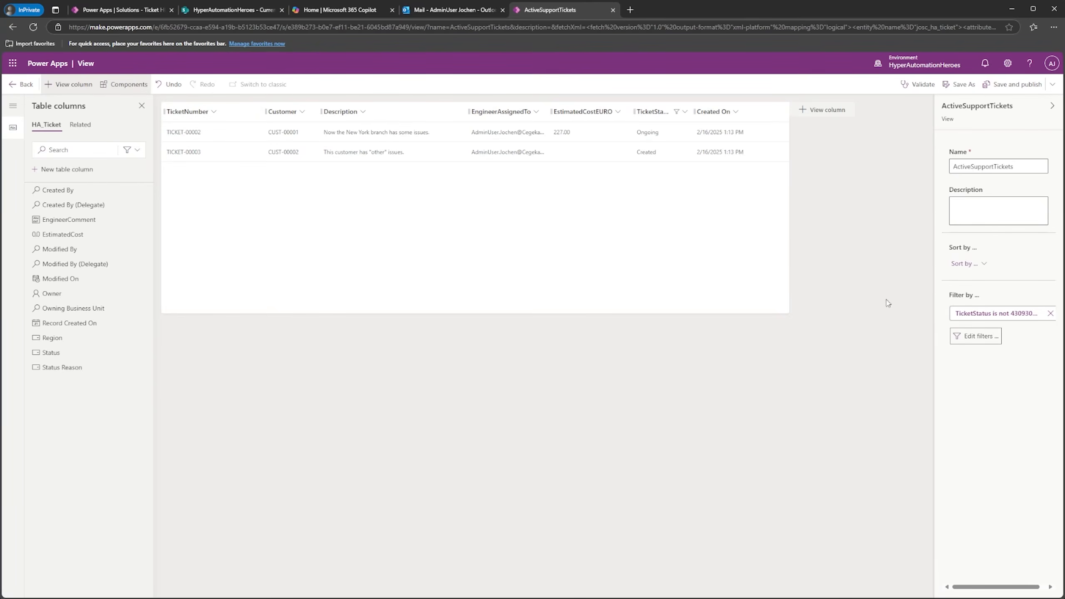
Step: Sort the ActiveSupportTickets view by TicketNumber in ascending order, and save and publish it
click(982, 264)
click(985, 281)
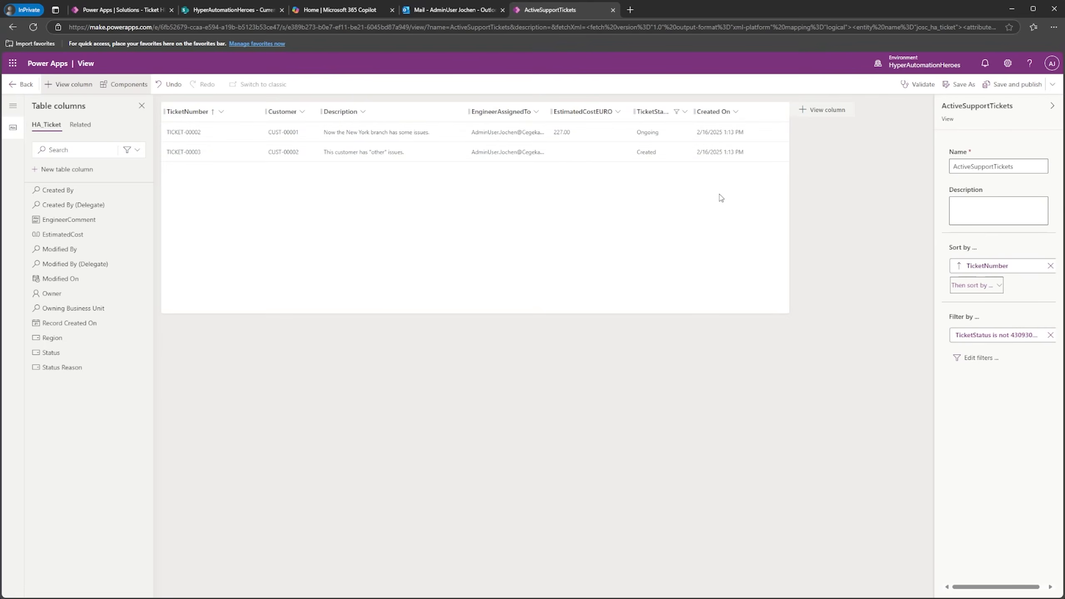
click(1007, 89)
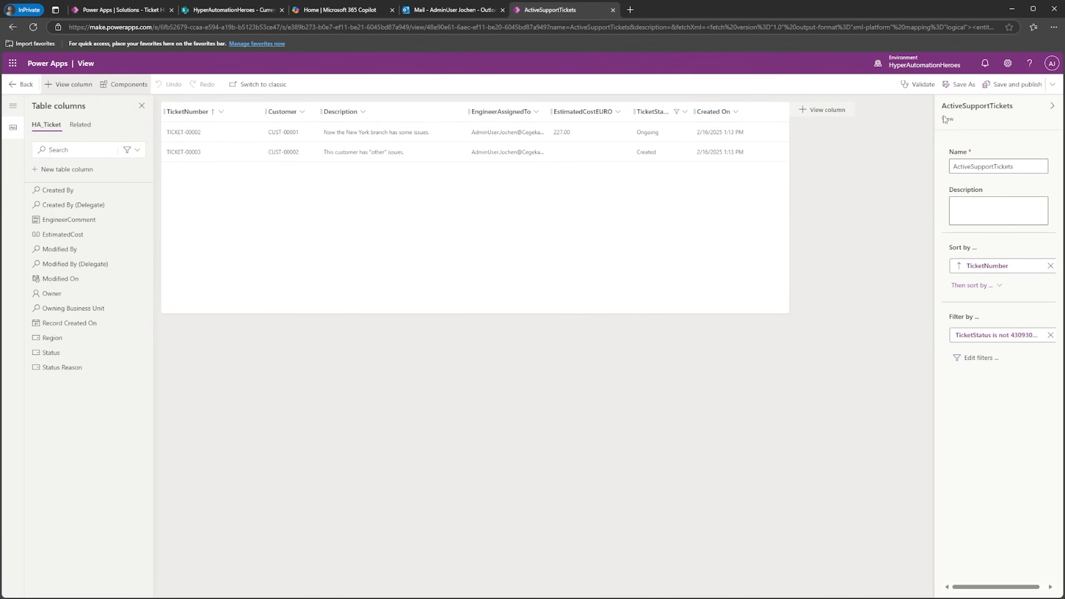
Step: Save a copy of the ActiveSupportTickets view under the name CompletedSupportTickets
click(963, 86)
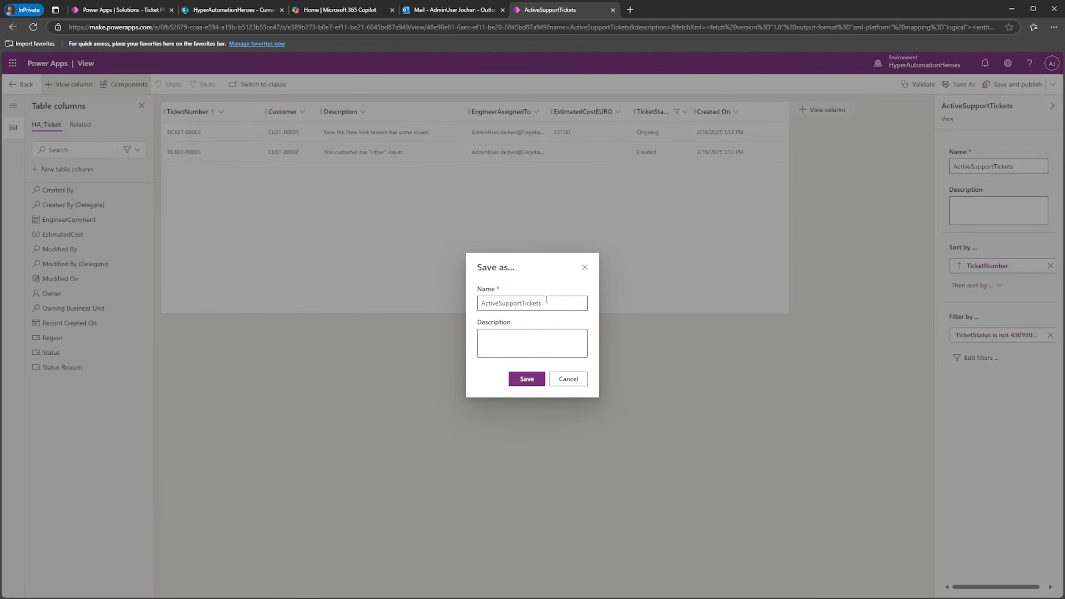
click(500, 302)
key(shift+Home)
text(Completed)
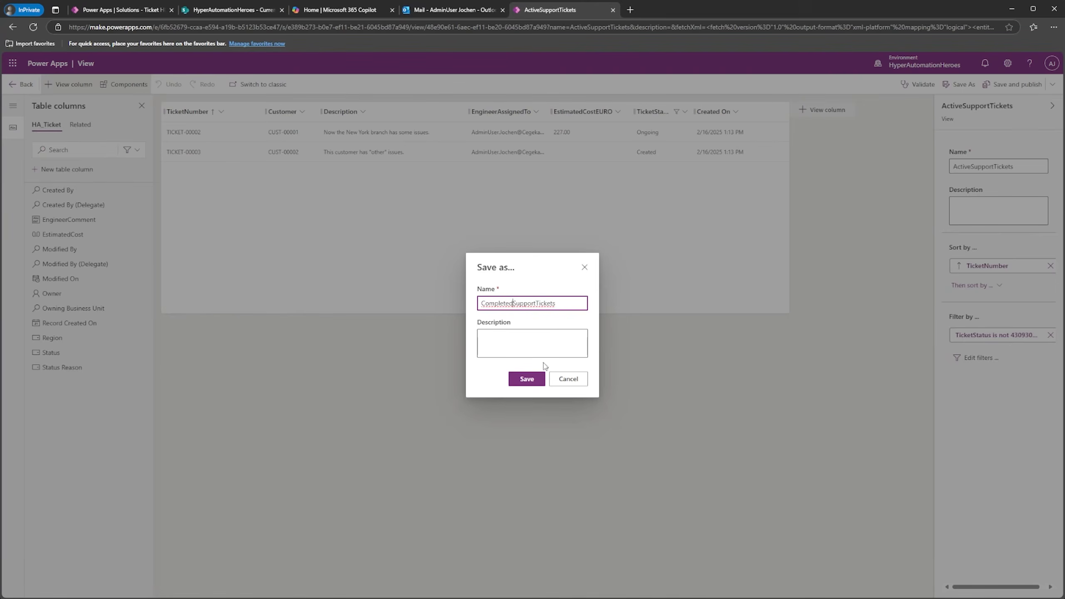
click(527, 379)
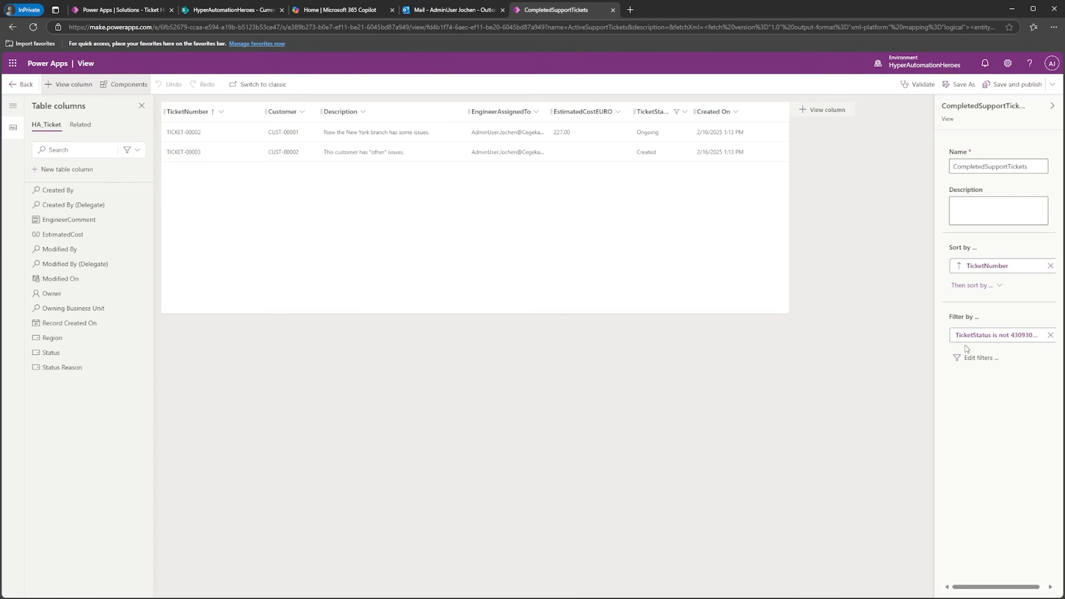
Step: Replace the TicketNumber sorting of the CompletedSupportTickets view with EstimatedCostEURO in descending order
click(1051, 267)
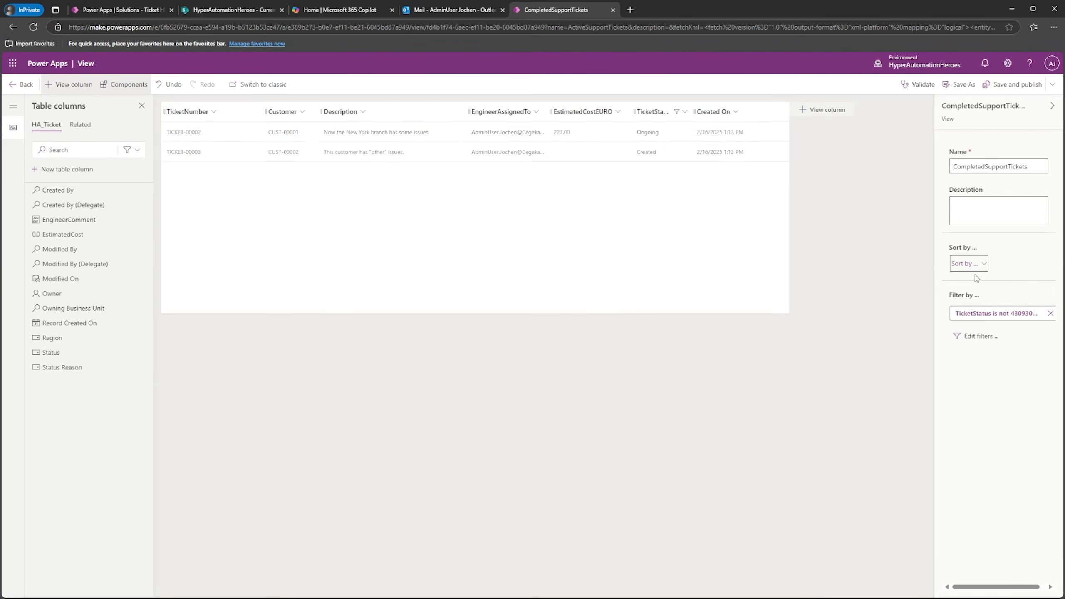
click(981, 264)
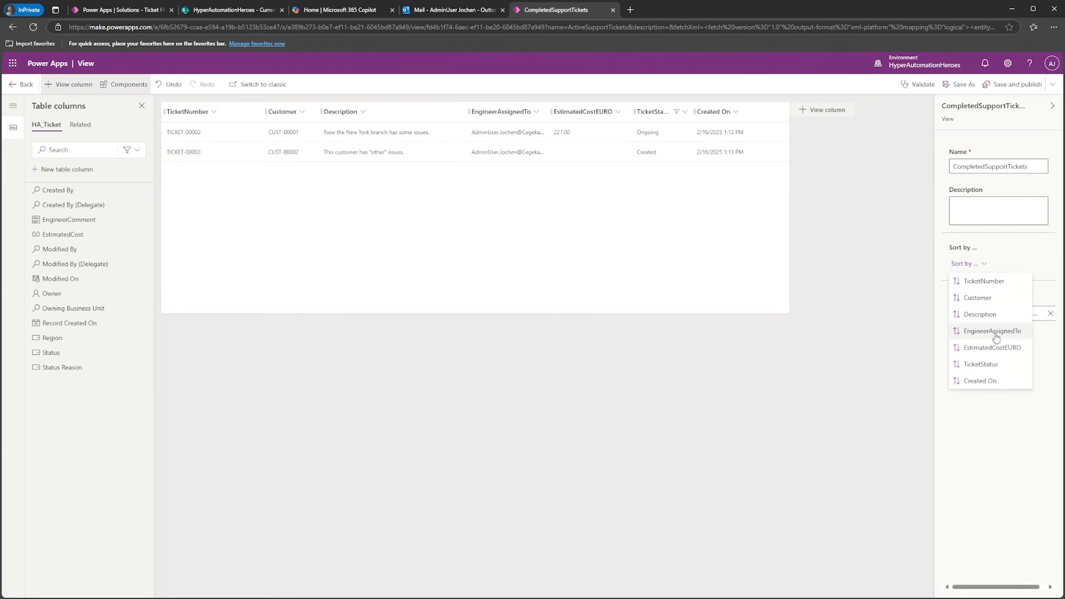
click(990, 351)
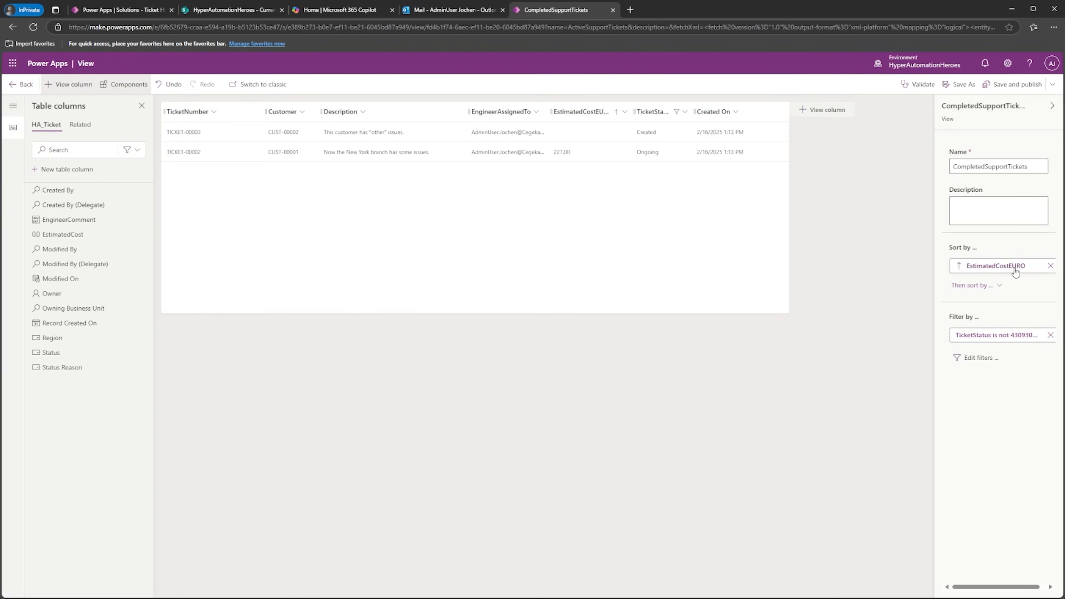
click(1001, 270)
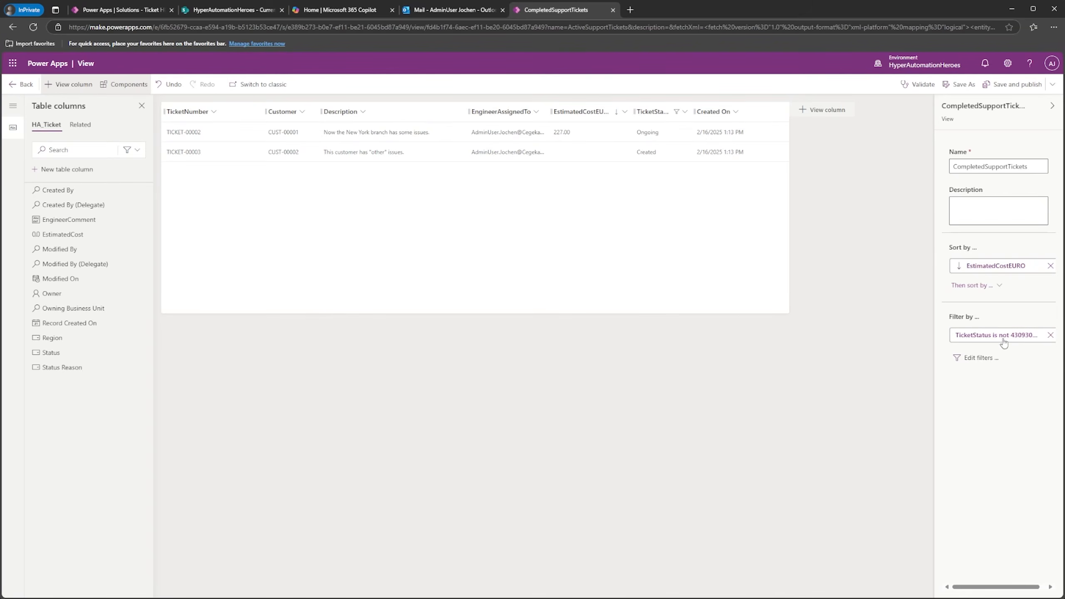
Step: Change the view's filter to TicketStatus equals Completed and widen the TicketStatus column slightly
click(988, 357)
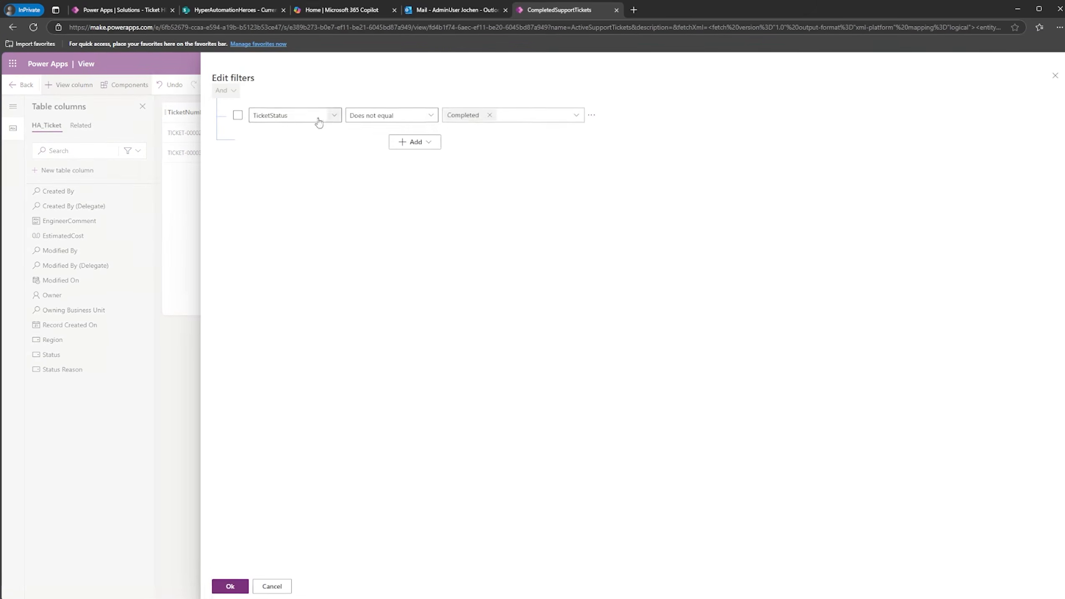
click(431, 116)
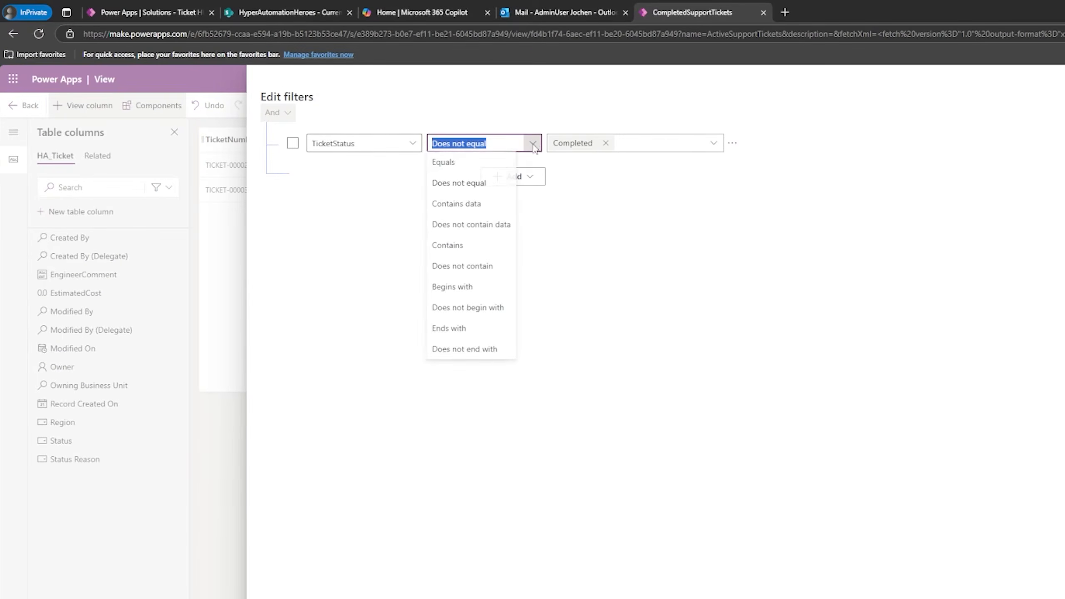
click(487, 163)
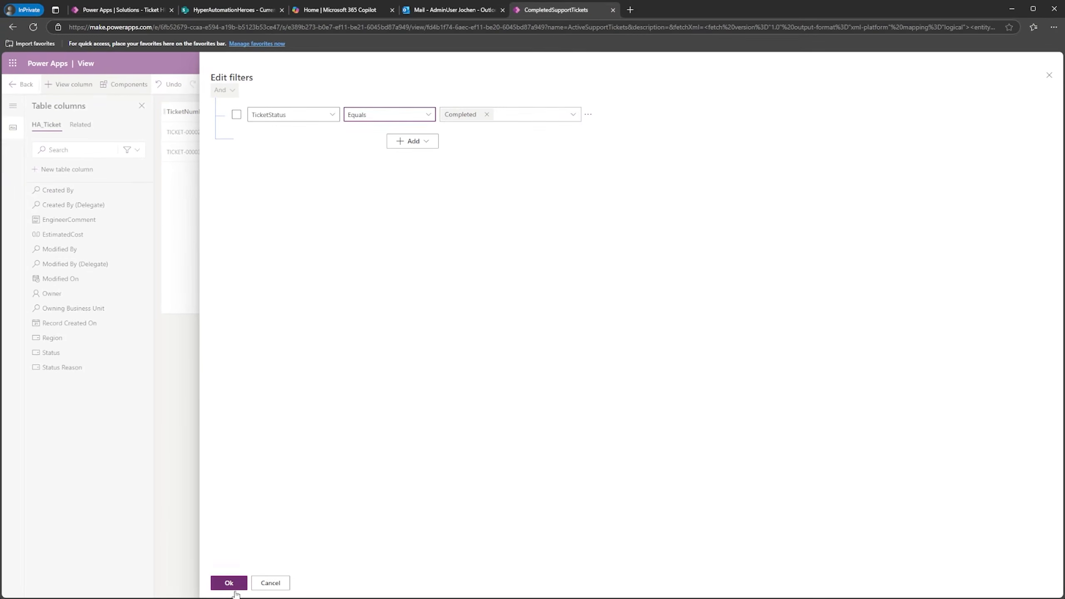
click(228, 583)
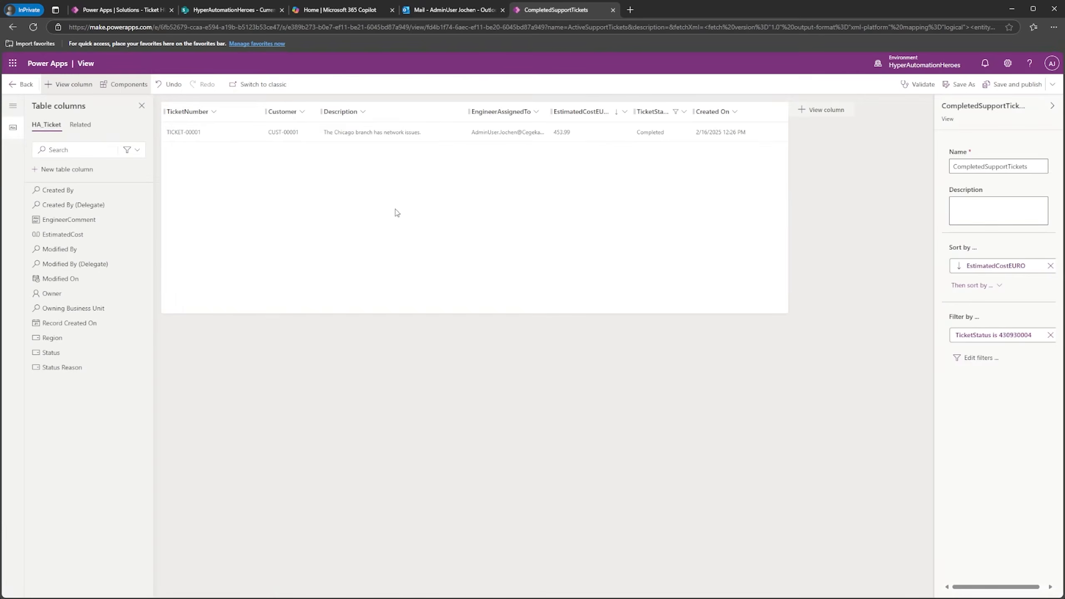
drag(693, 109, 711, 108)
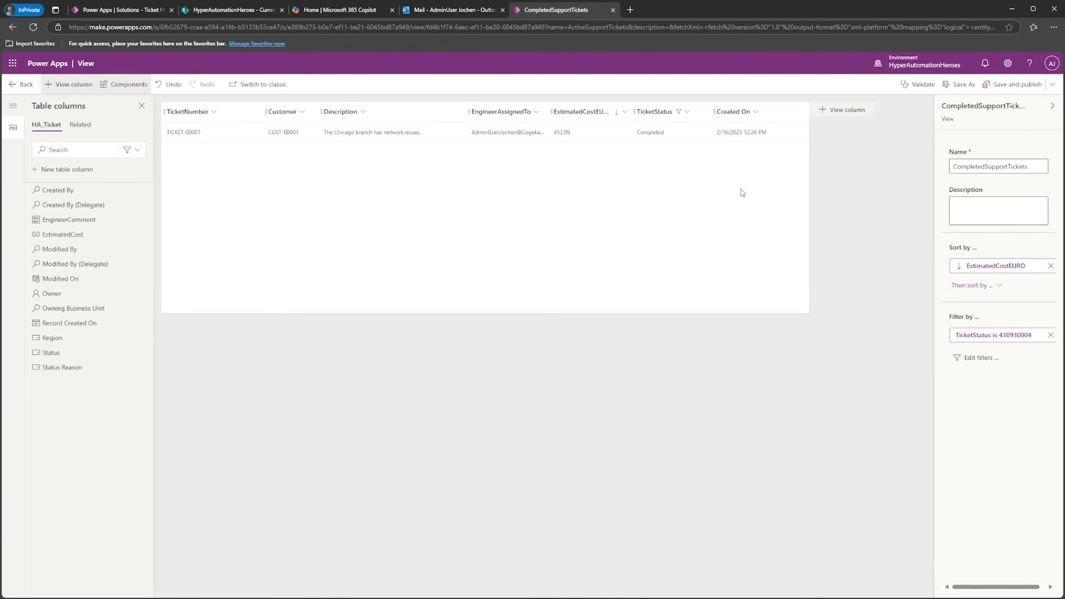
Step: Save and publish the CompletedSupportTickets view and return to the HA_Tickets view page in the app designer
click(1004, 88)
click(25, 86)
click(79, 204)
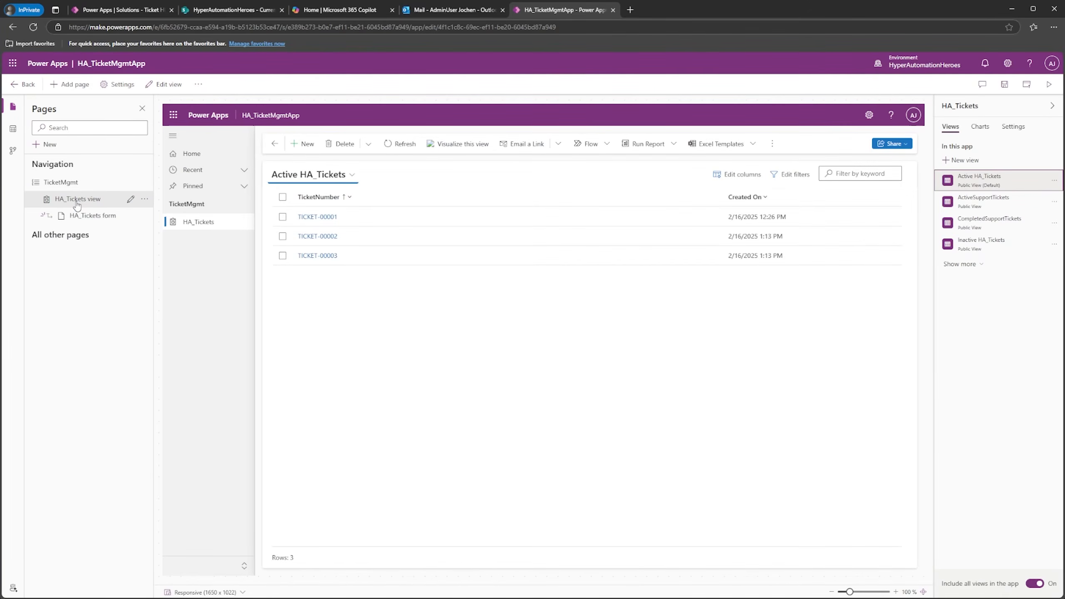
Step: Remove the Active HA_Tickets and Inactive HA_Tickets views from the app
click(352, 176)
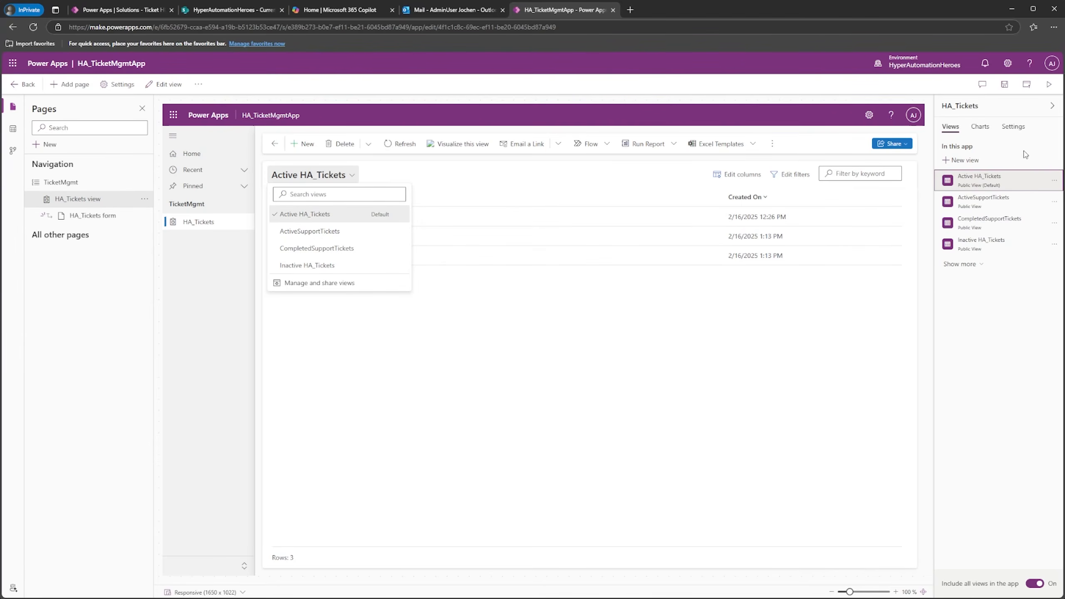
click(1055, 183)
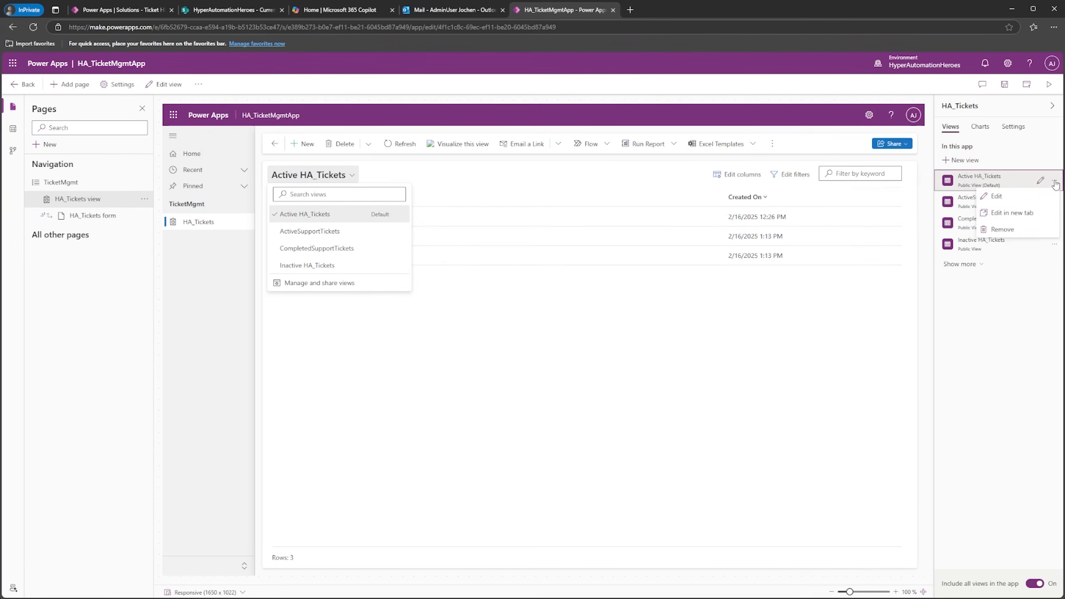
click(1023, 230)
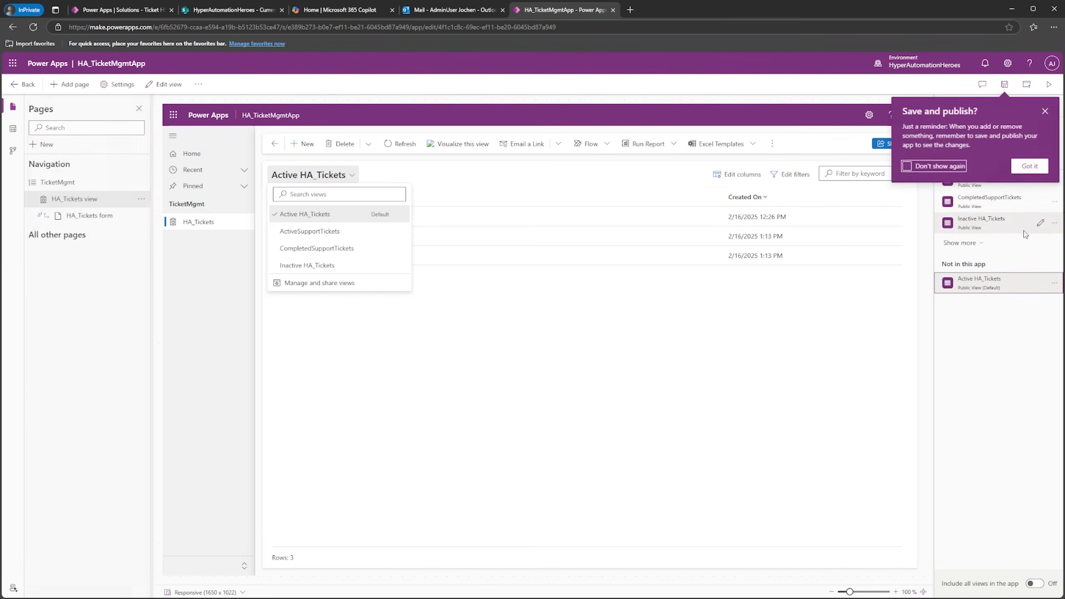
click(1030, 166)
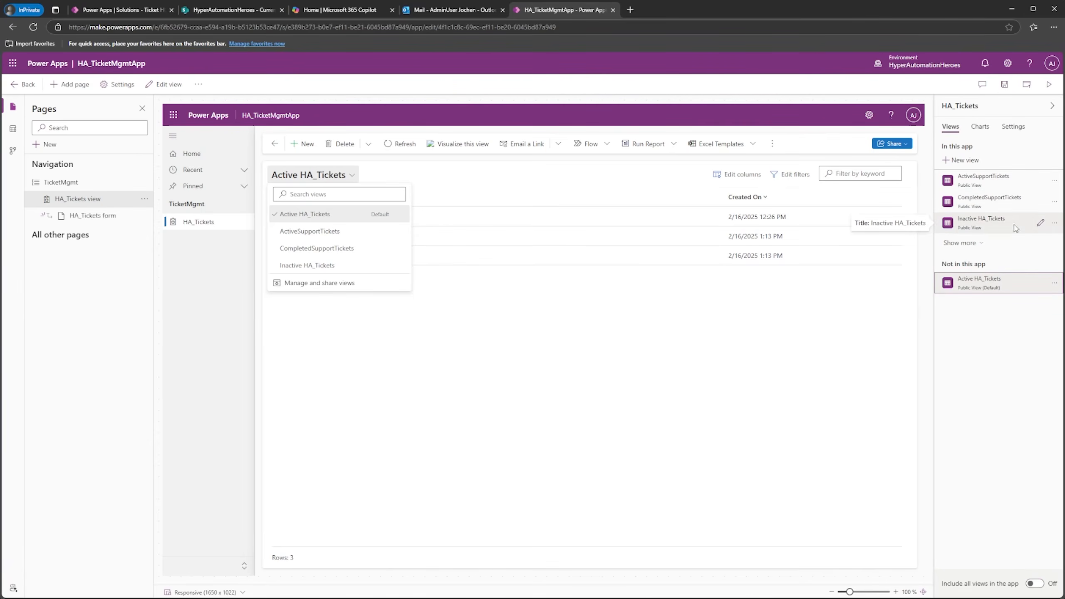
click(1056, 223)
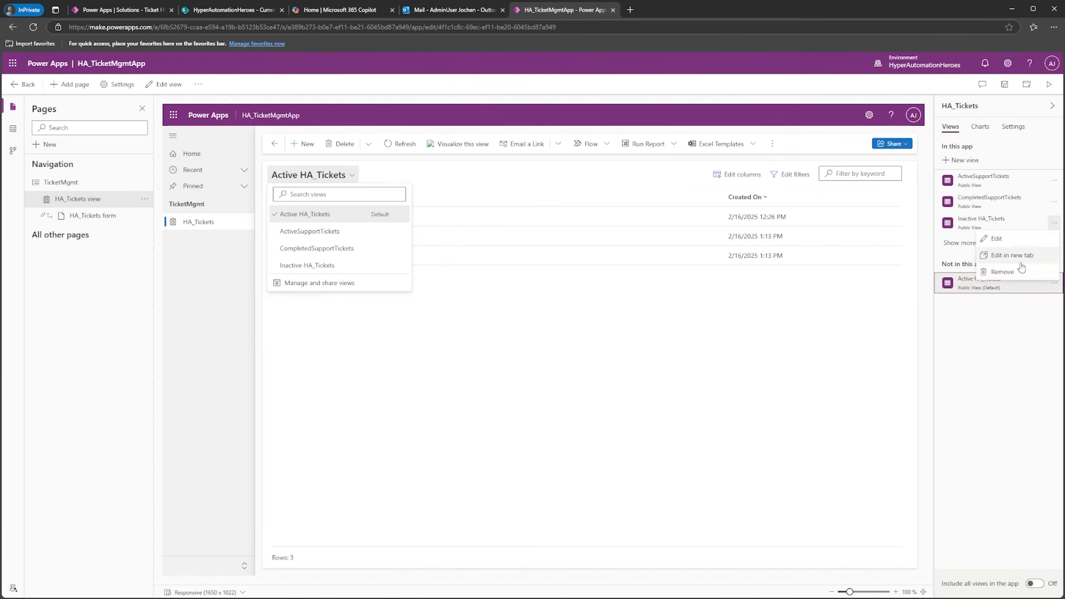
click(1012, 272)
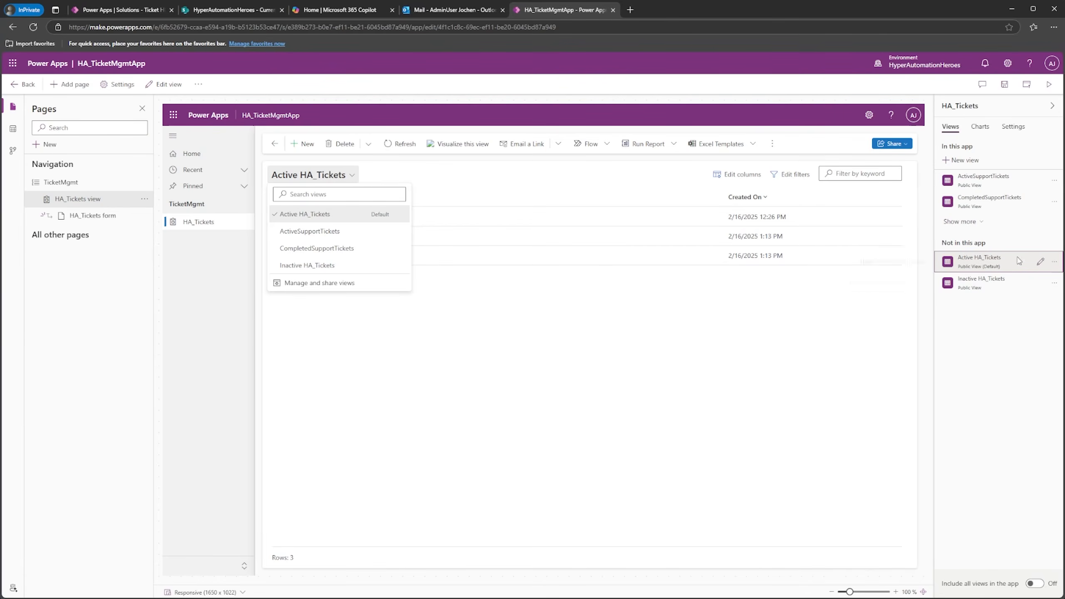
click(1054, 262)
click(997, 310)
Step: Save the app, check the view selector of the HA_Tickets page, and publish the app
click(1006, 85)
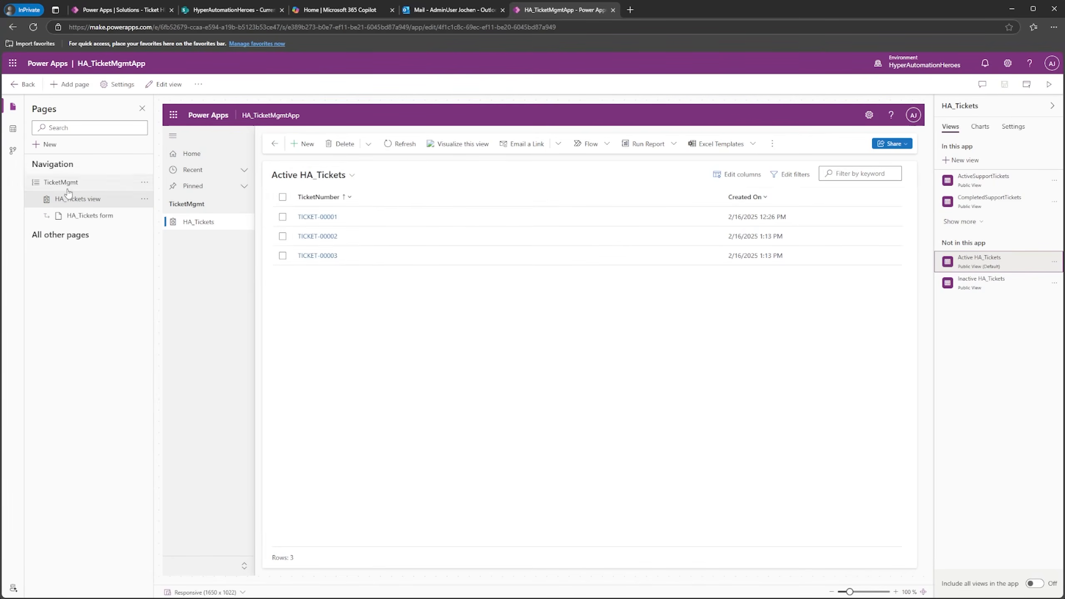
click(307, 174)
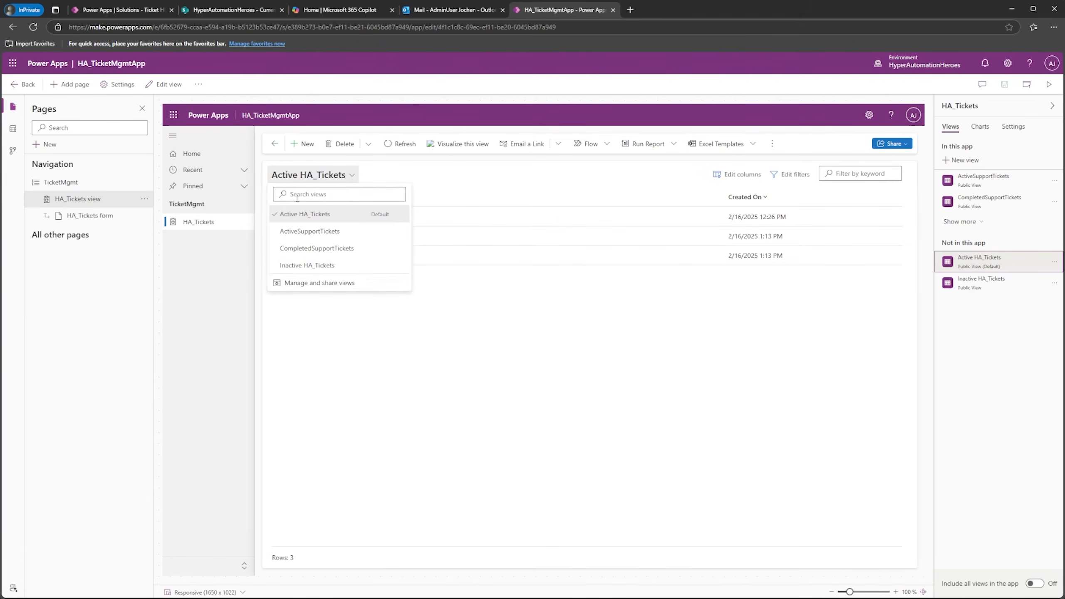
click(463, 290)
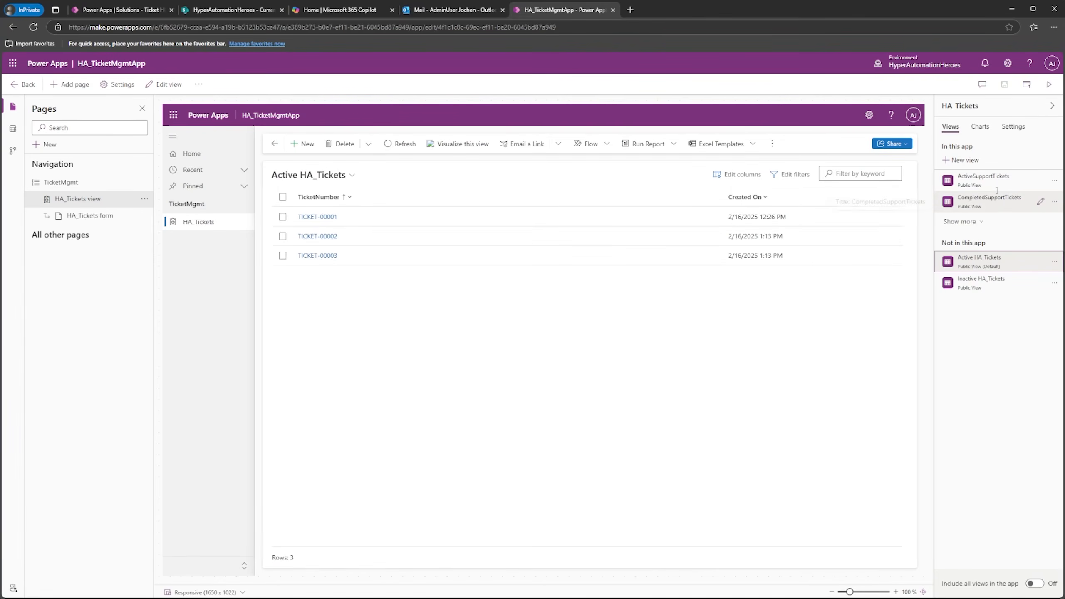
click(1026, 85)
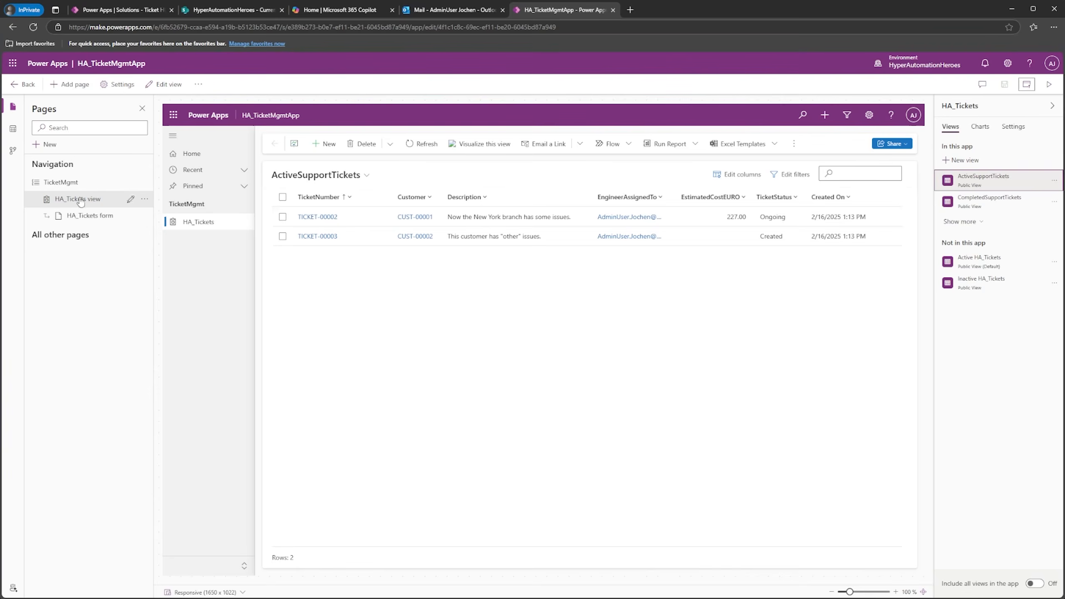
Step: Check the views offered on the HA_Tickets page, then look at the customer record linked to TICKET-00002 and return to the ticket view
click(350, 174)
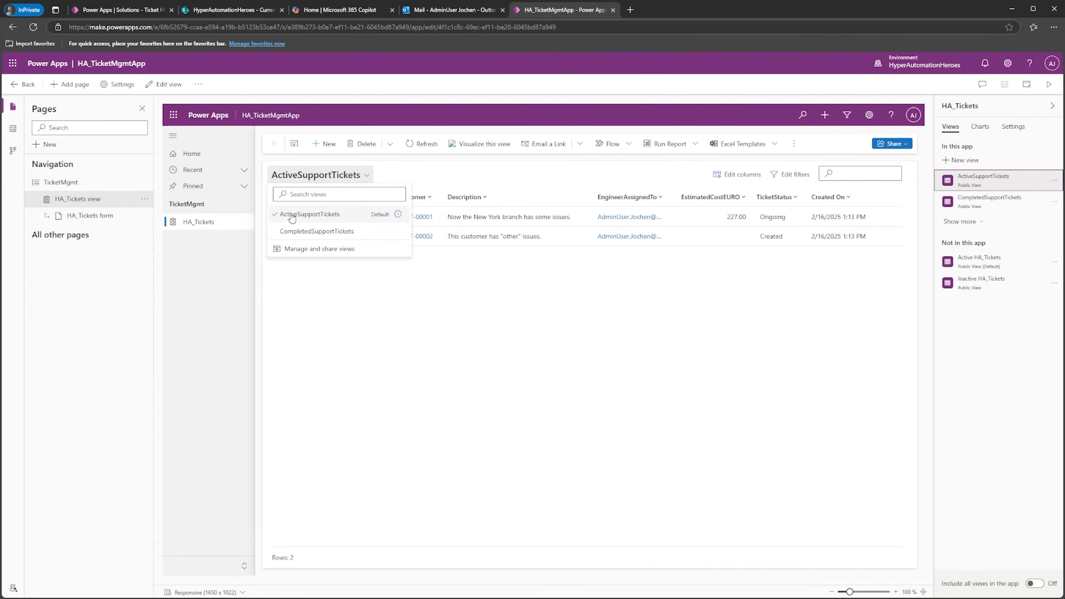
click(362, 219)
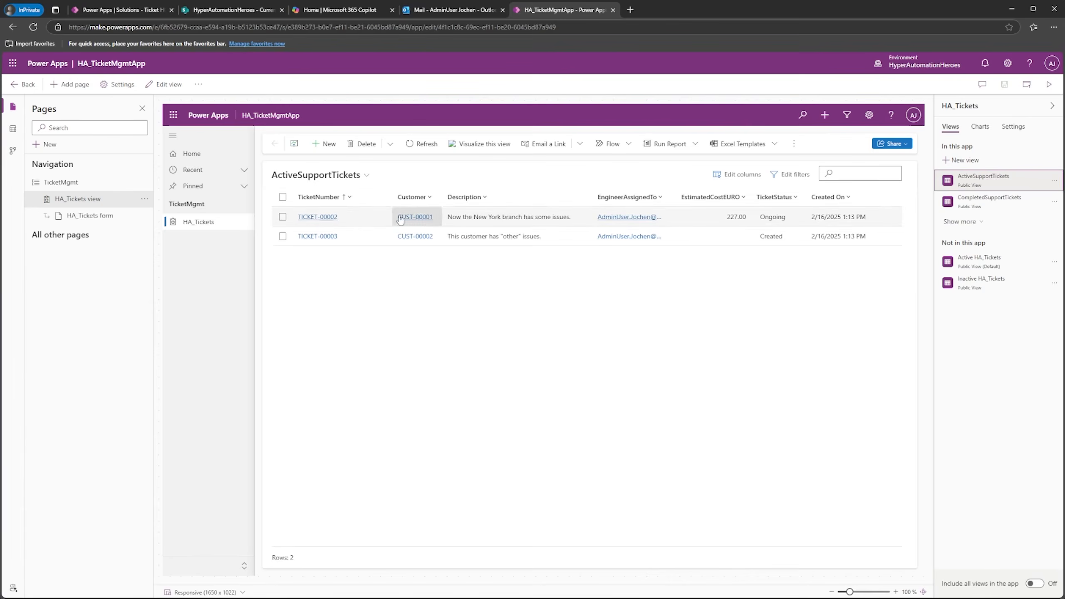
click(422, 218)
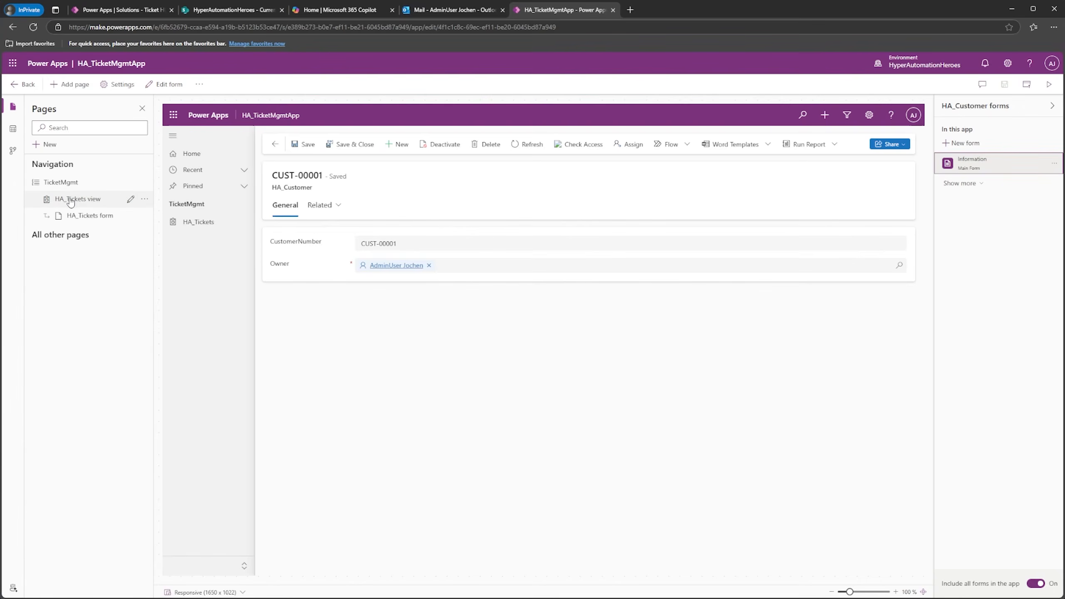
click(52, 199)
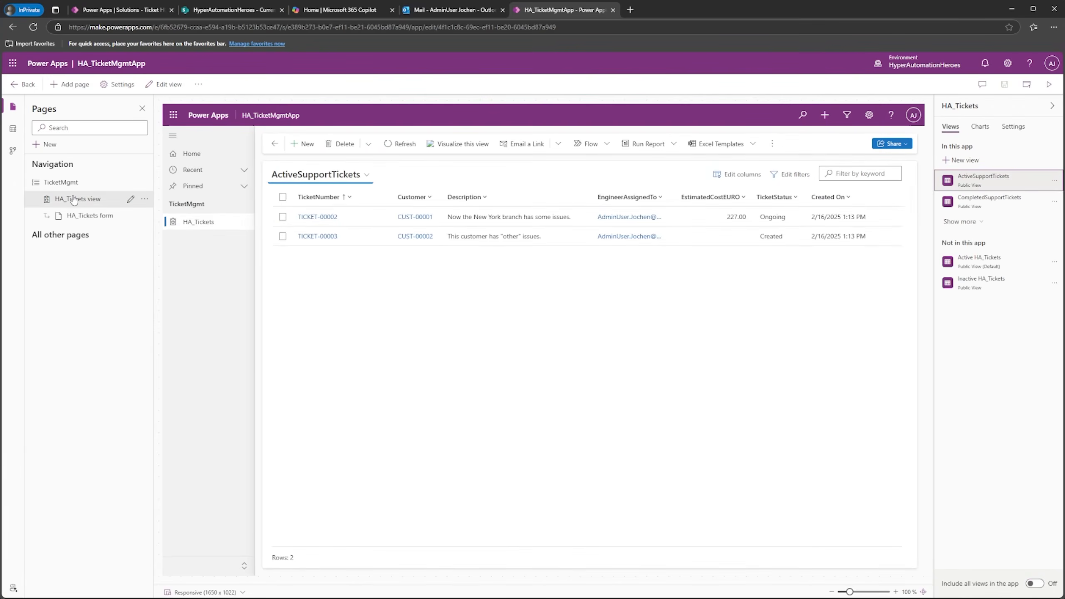
Step: Look at the TICKET-00002 record and open the HA_Tickets form for editing with its General tab selected
click(314, 218)
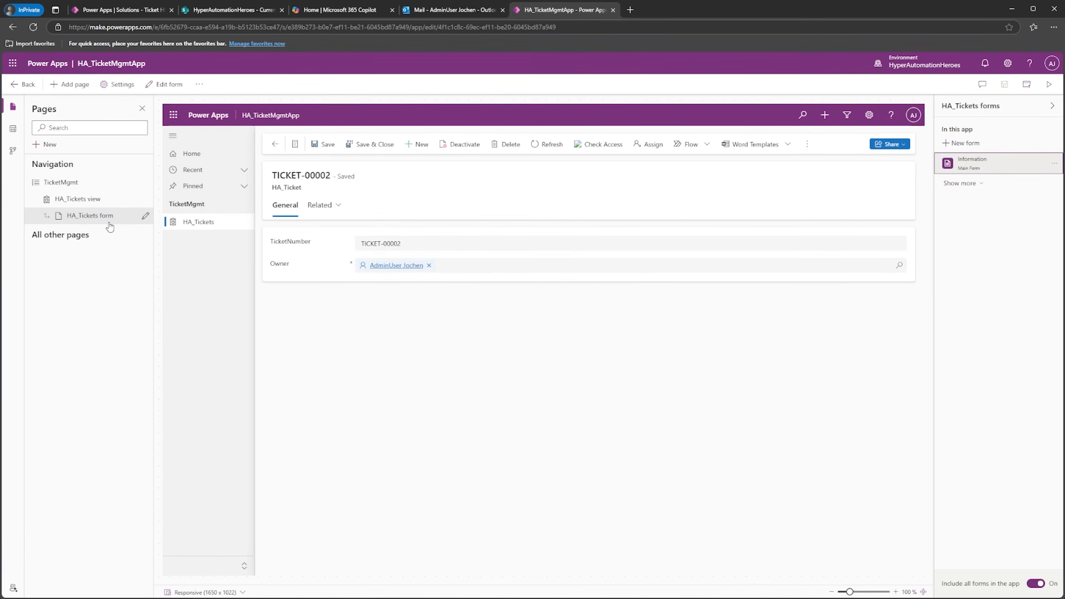
click(146, 216)
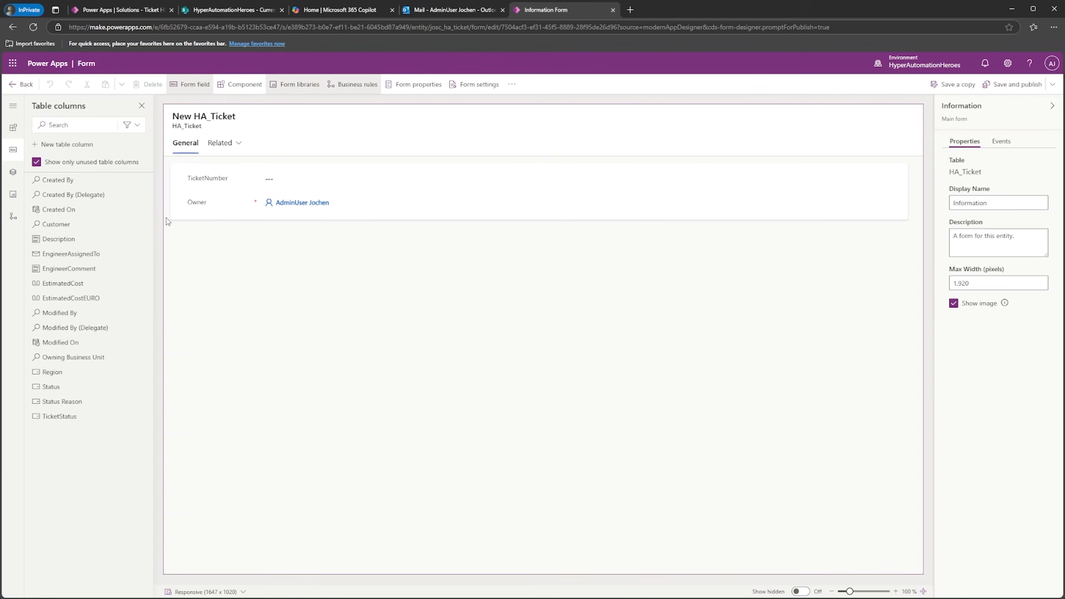
click(168, 221)
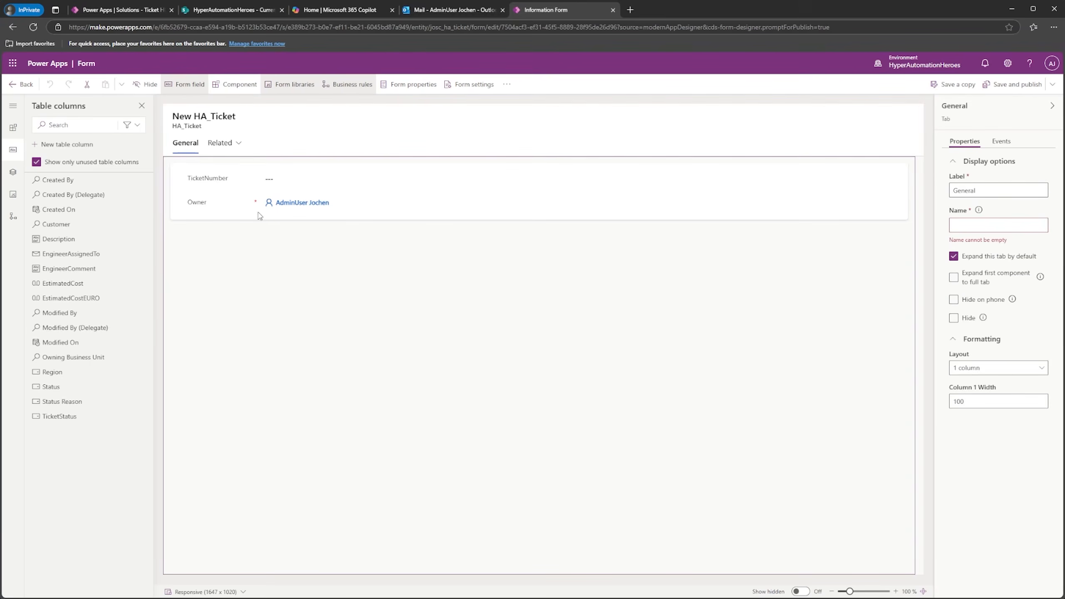
Step: Add a 3-column section labelled Ticket Info to the General tab and move the TicketNumber field into it
click(12, 129)
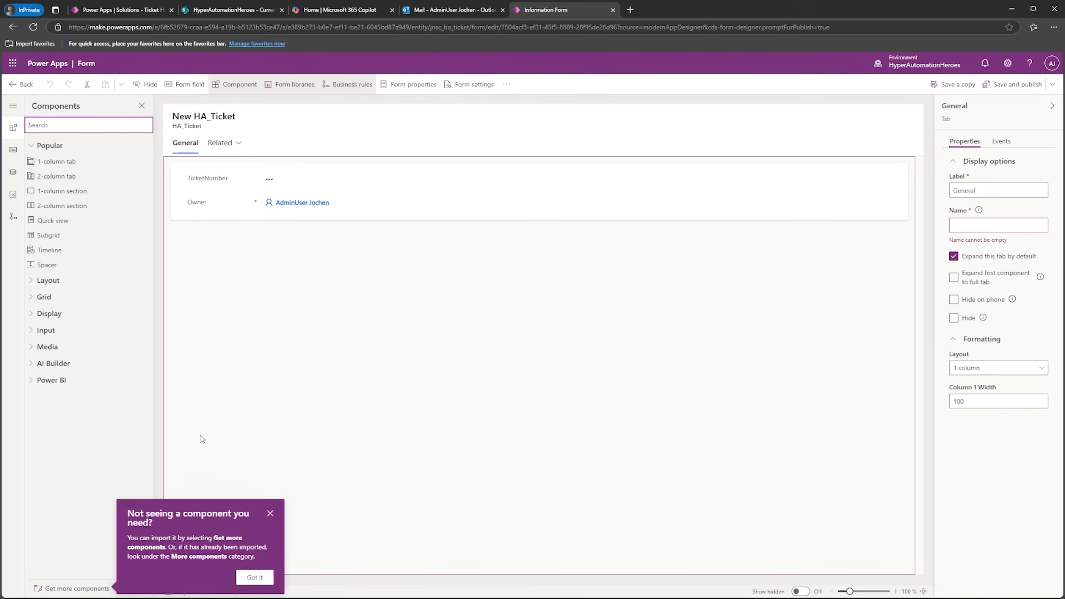
click(270, 513)
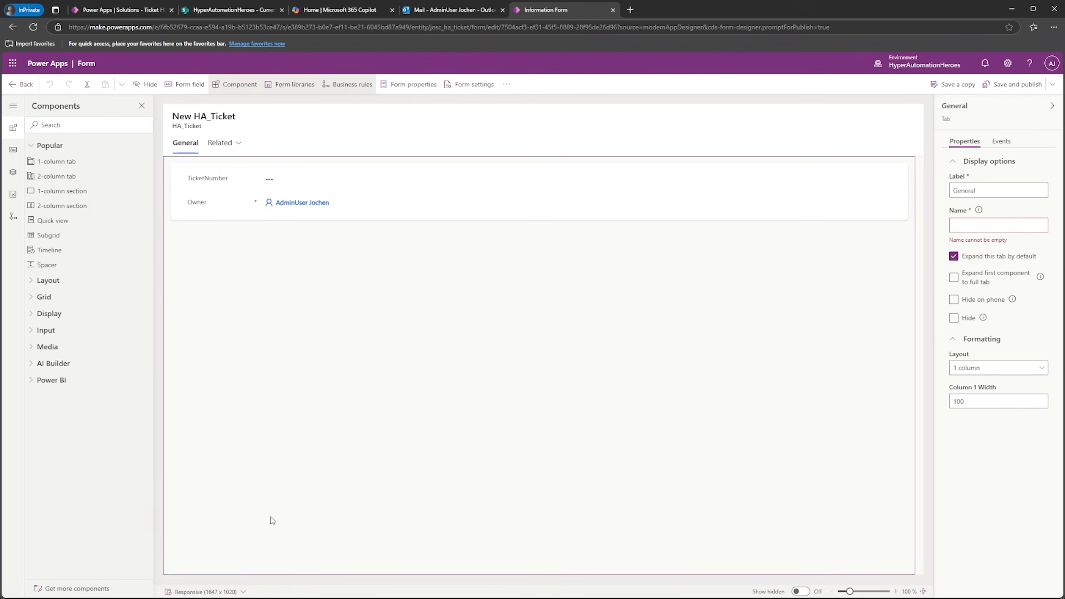
click(57, 125)
text(3)
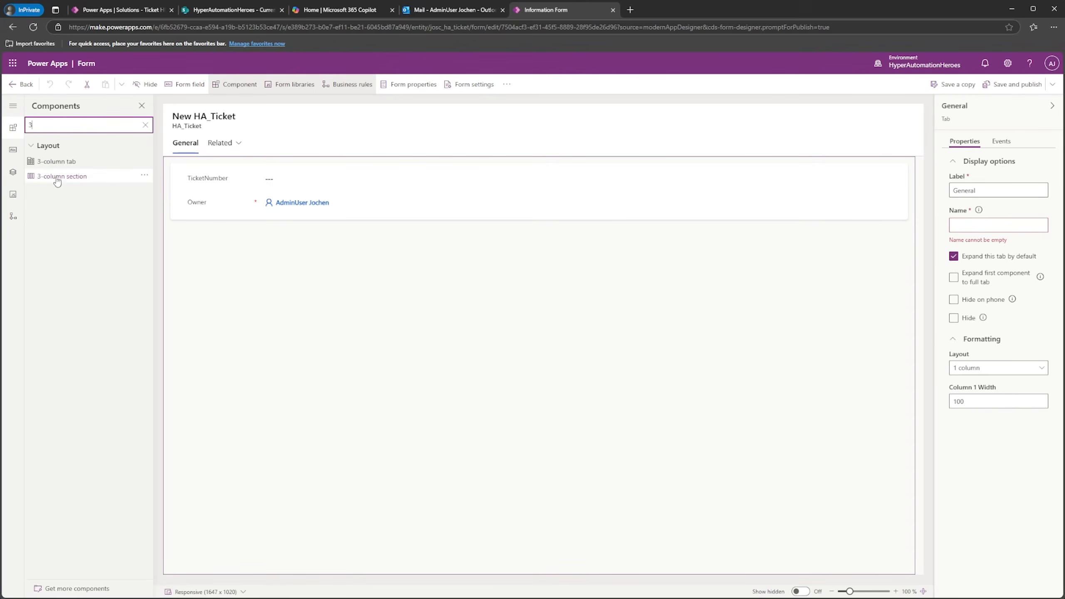
drag(56, 181, 197, 161)
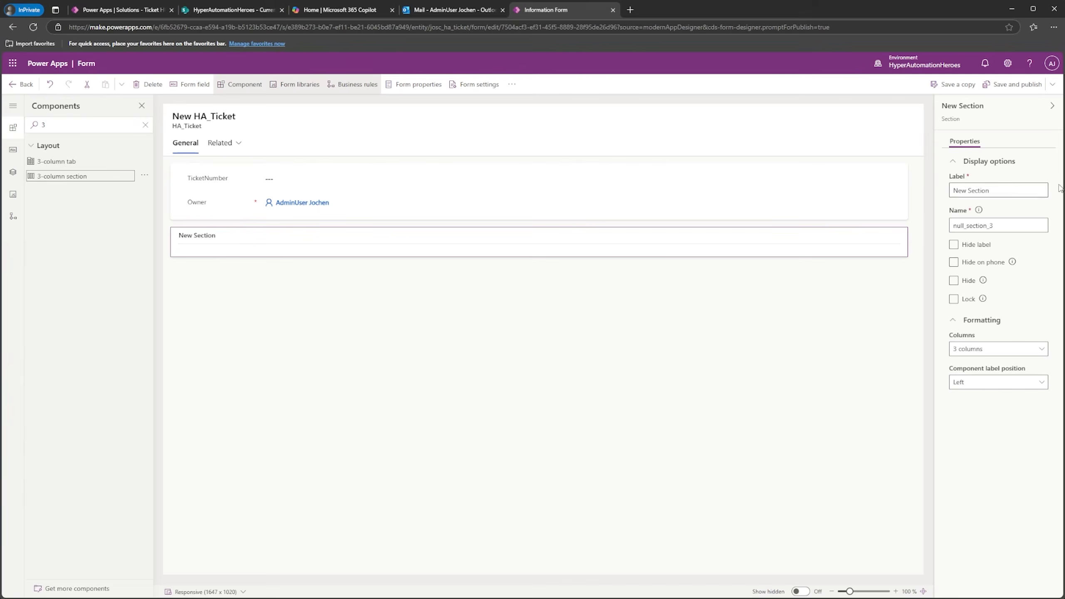
text(Ticket Info)
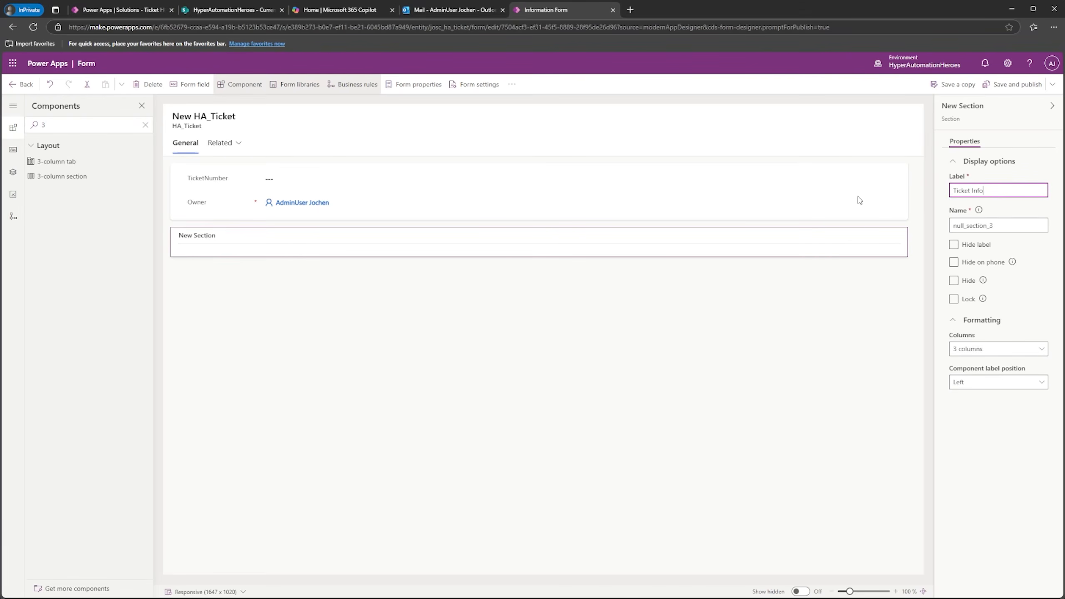
click(539, 294)
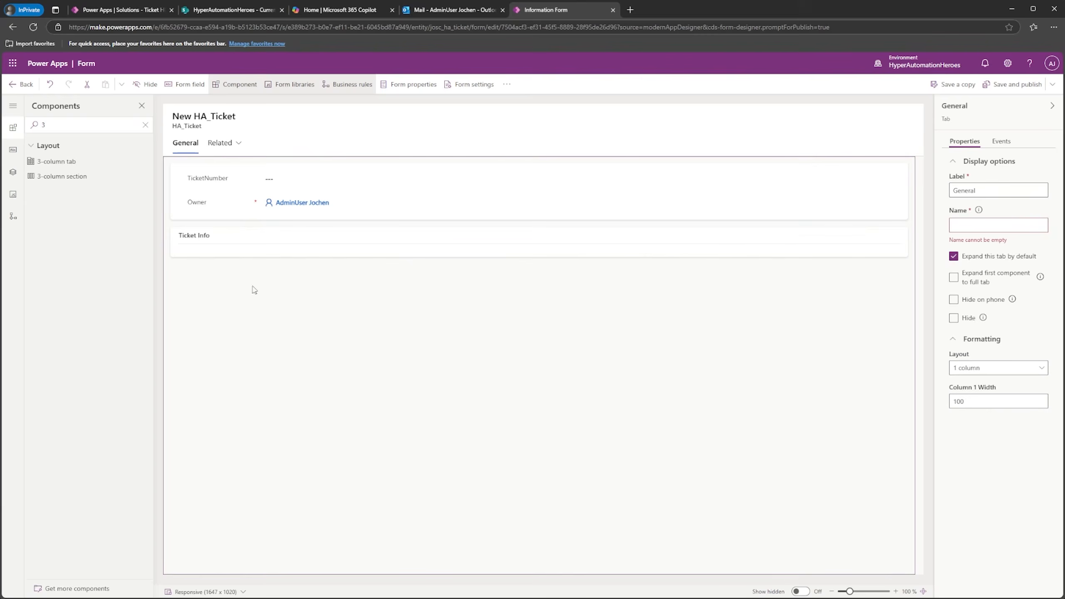
click(215, 185)
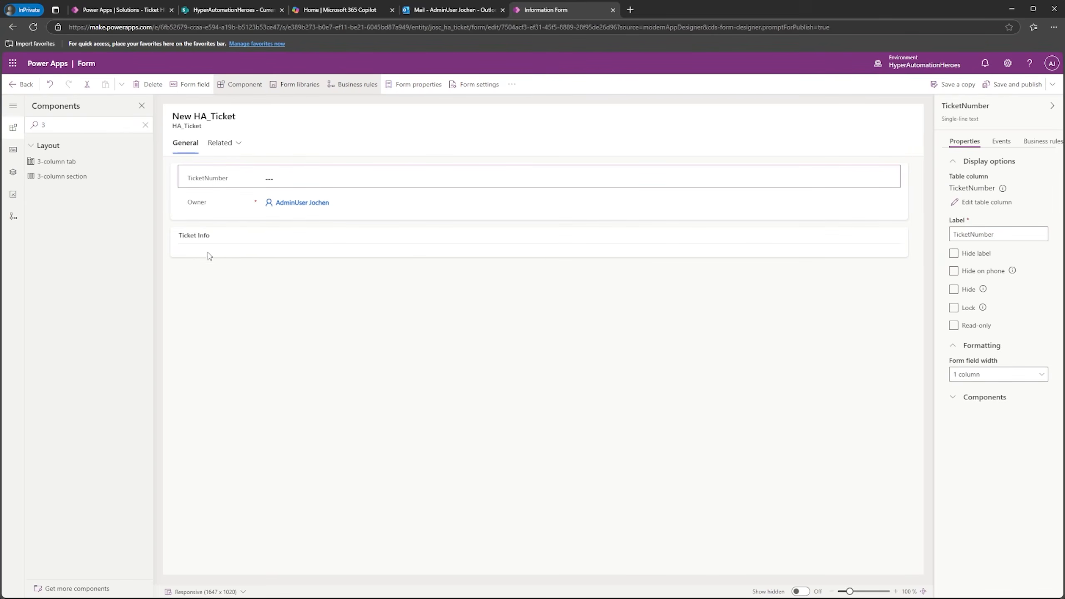
drag(206, 180, 206, 252)
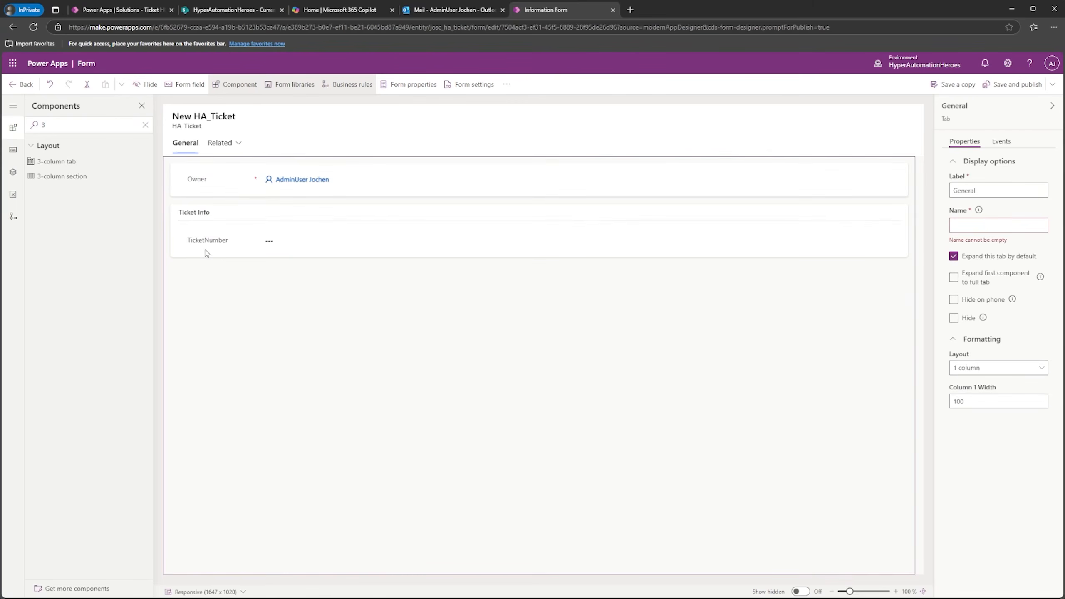
Step: Hide the Owner field on the form and leave the display of hidden fields switched off
click(242, 181)
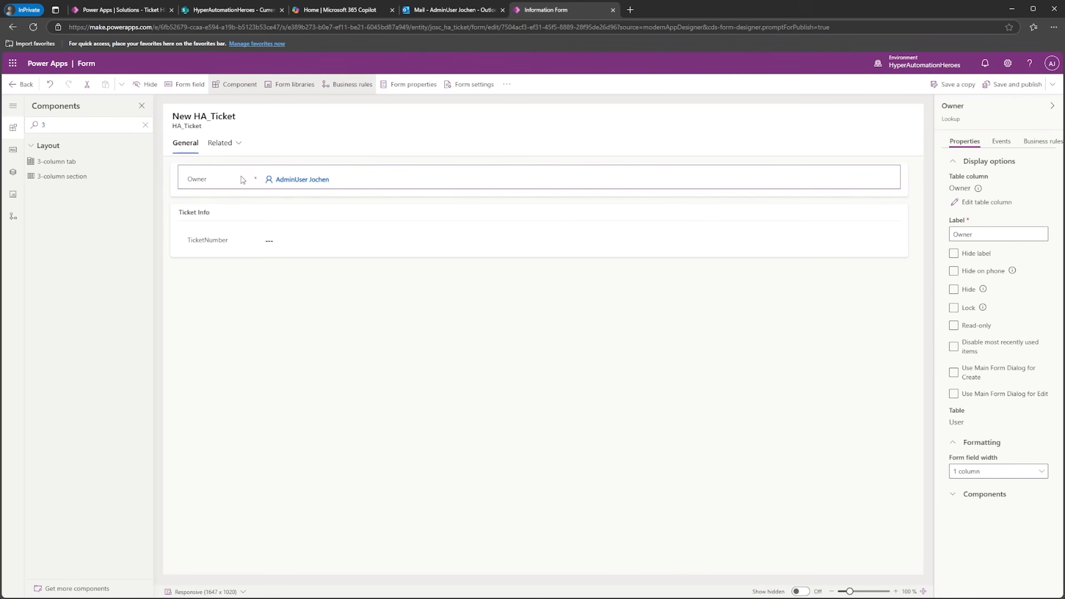
click(956, 291)
click(955, 291)
click(851, 561)
click(801, 589)
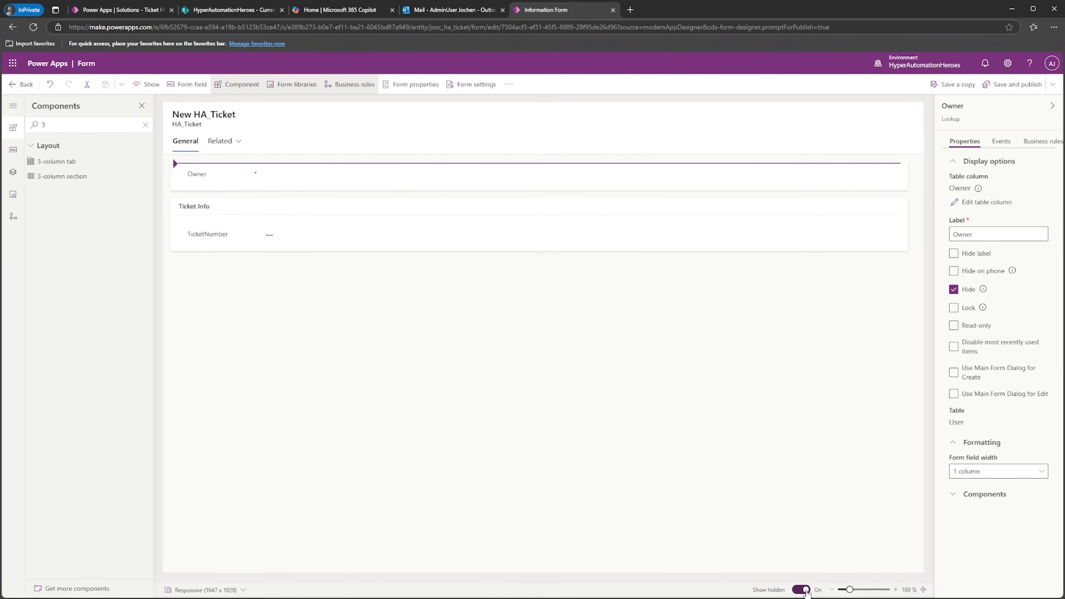
click(801, 590)
click(800, 590)
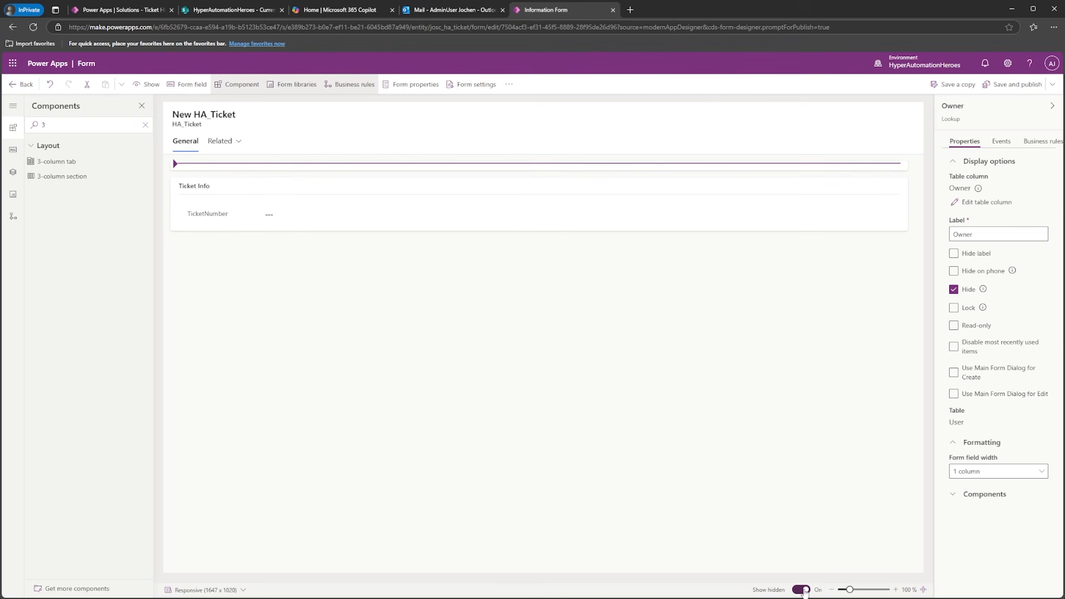
click(801, 589)
Step: Label the original section Ticket Status, name it TicketStatus with its label shown, and place it below the Ticket Info section
click(313, 166)
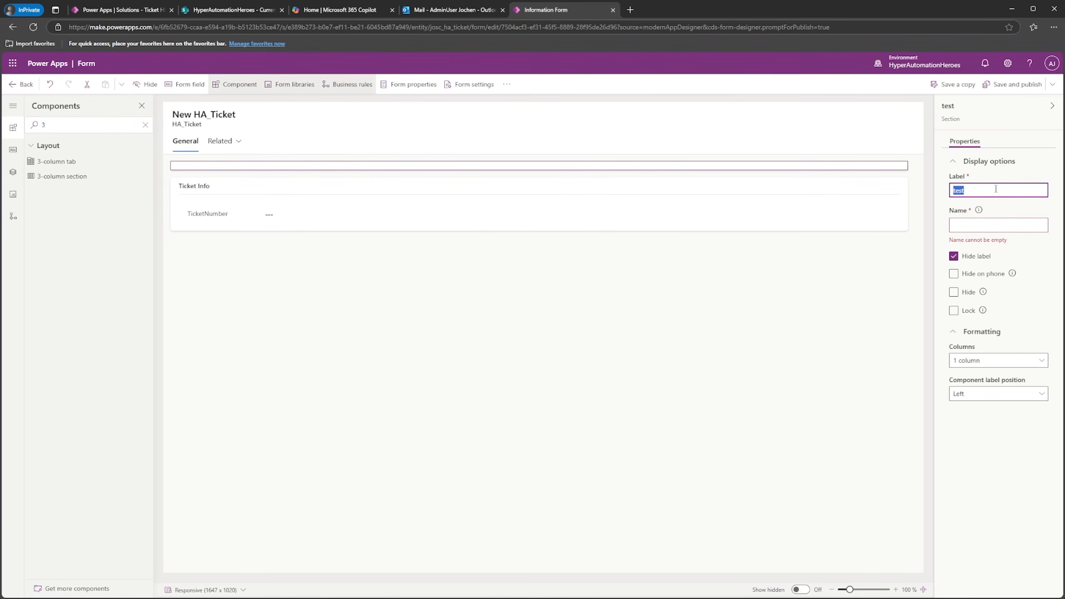
text(Ticket Statu)
click(973, 226)
text(Tick)
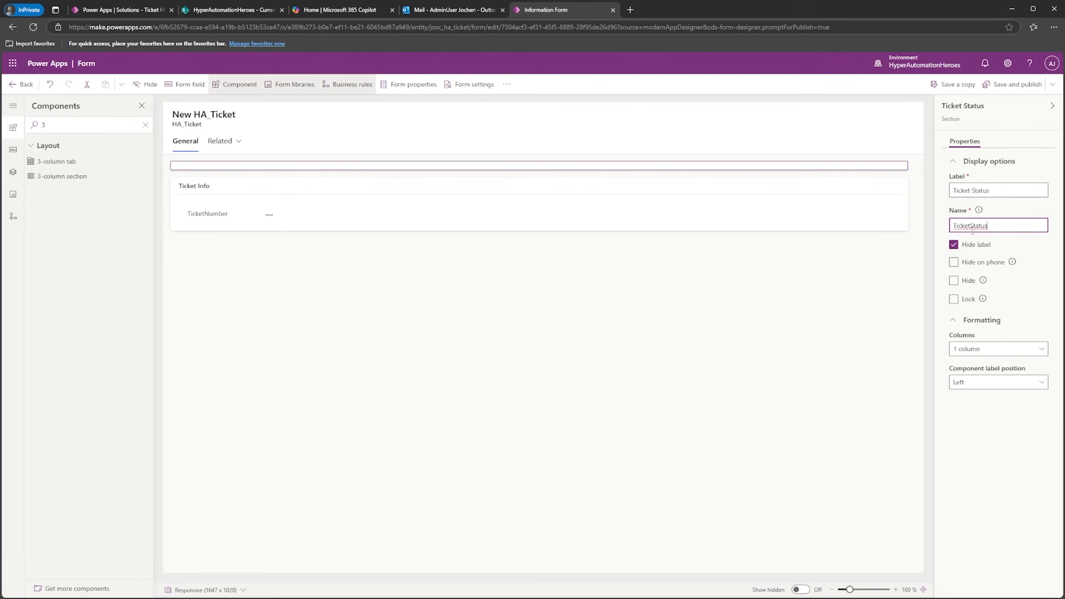
click(954, 244)
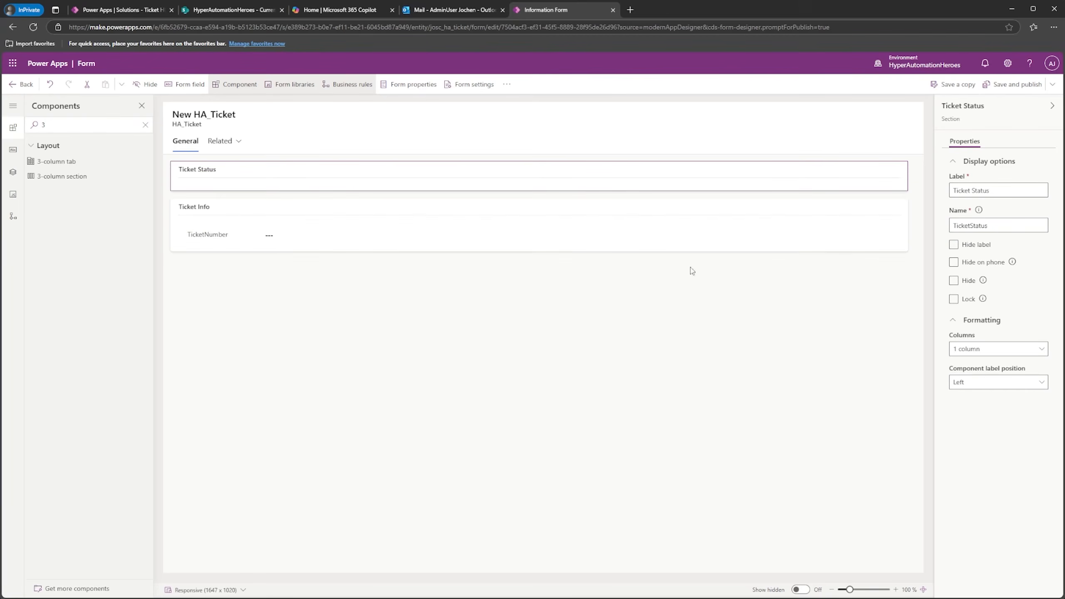
drag(233, 174, 220, 248)
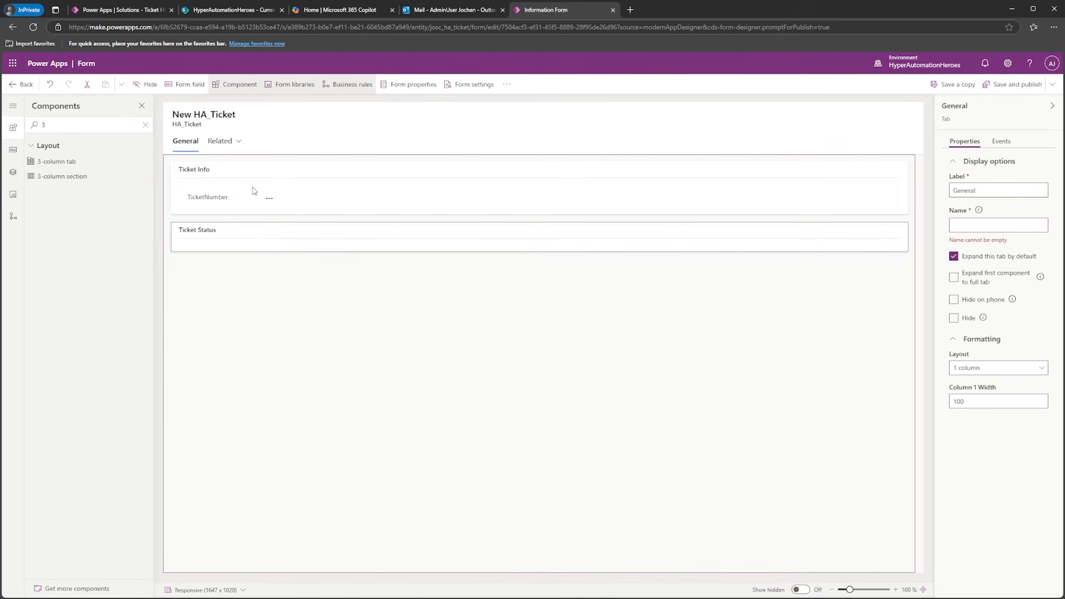
Step: Add the Customer table column to the Ticket Info section beside the TicketNumber field
click(398, 198)
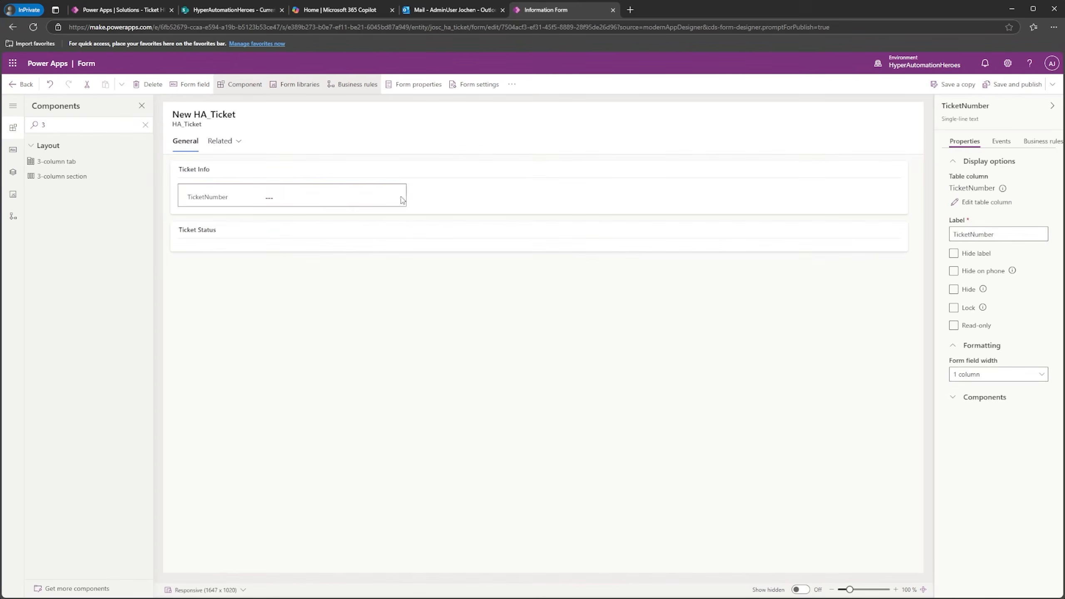
click(451, 202)
click(310, 198)
click(461, 193)
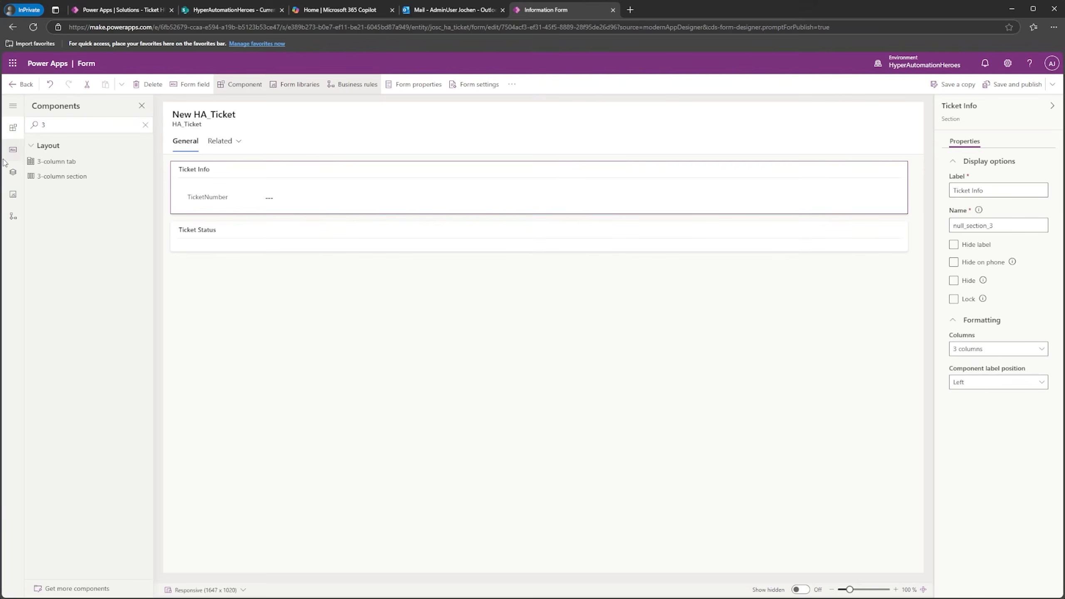
click(14, 152)
mouse_move(55, 227)
drag(55, 227, 483, 197)
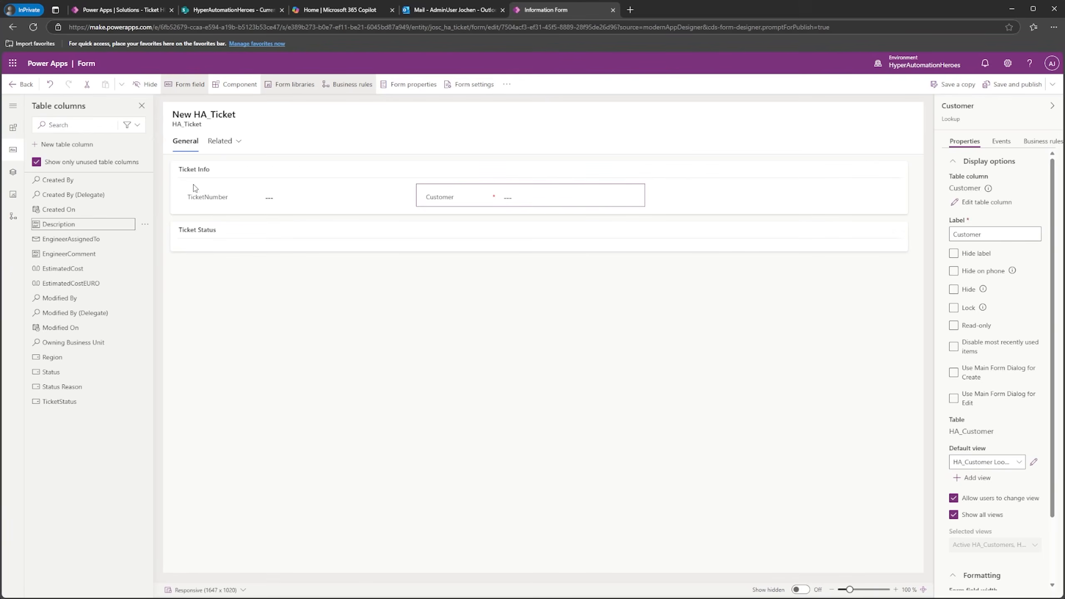
Step: Add the EstimatedCostEURO column beside Customer and the Description column below TicketNumber in the Ticket Info section
click(67, 284)
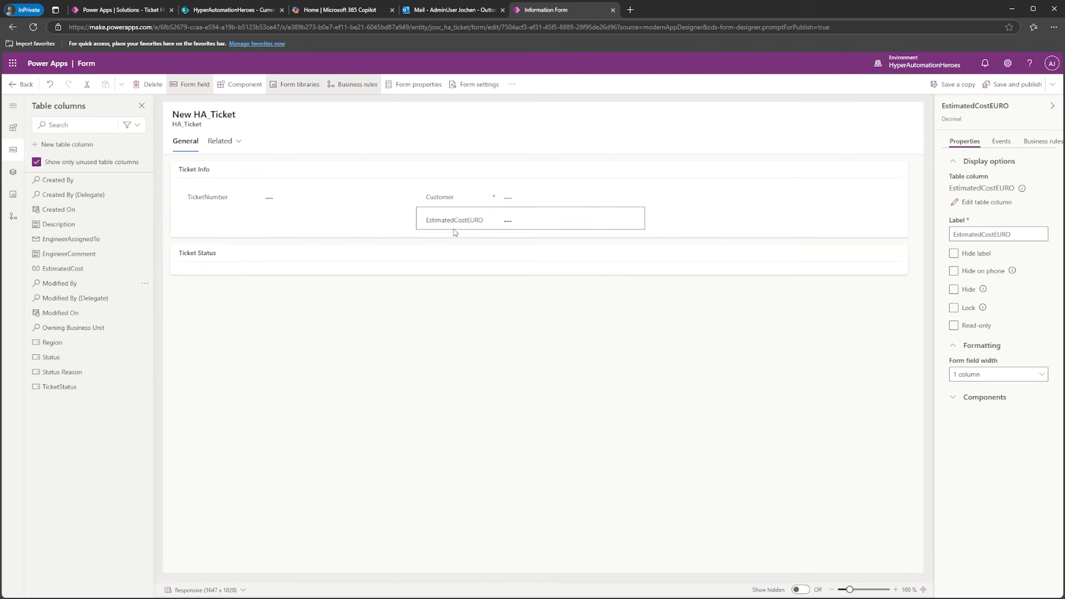
drag(442, 224, 701, 197)
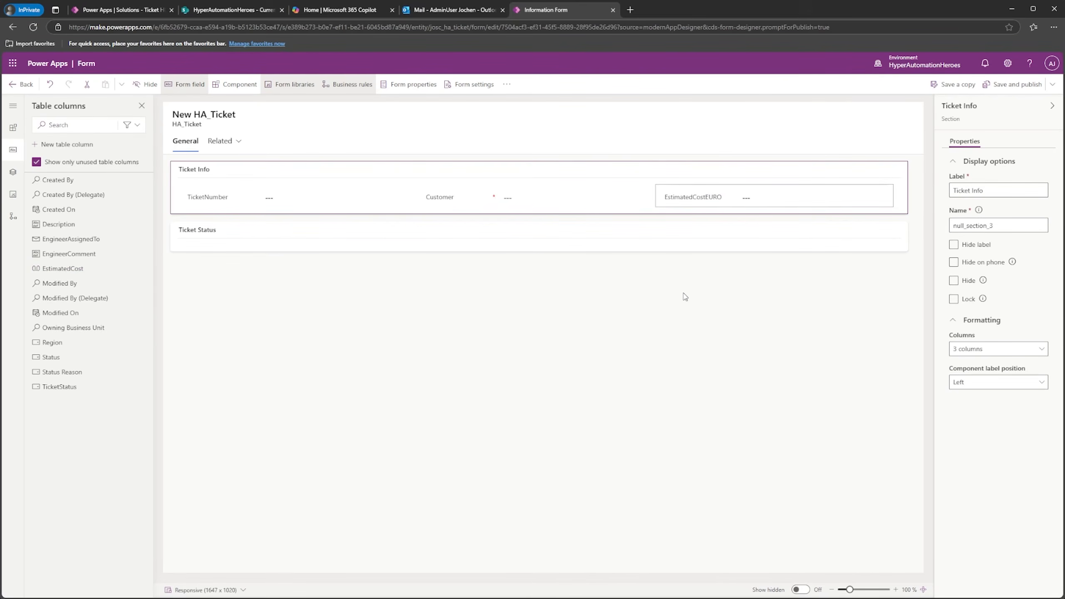
drag(59, 223, 202, 218)
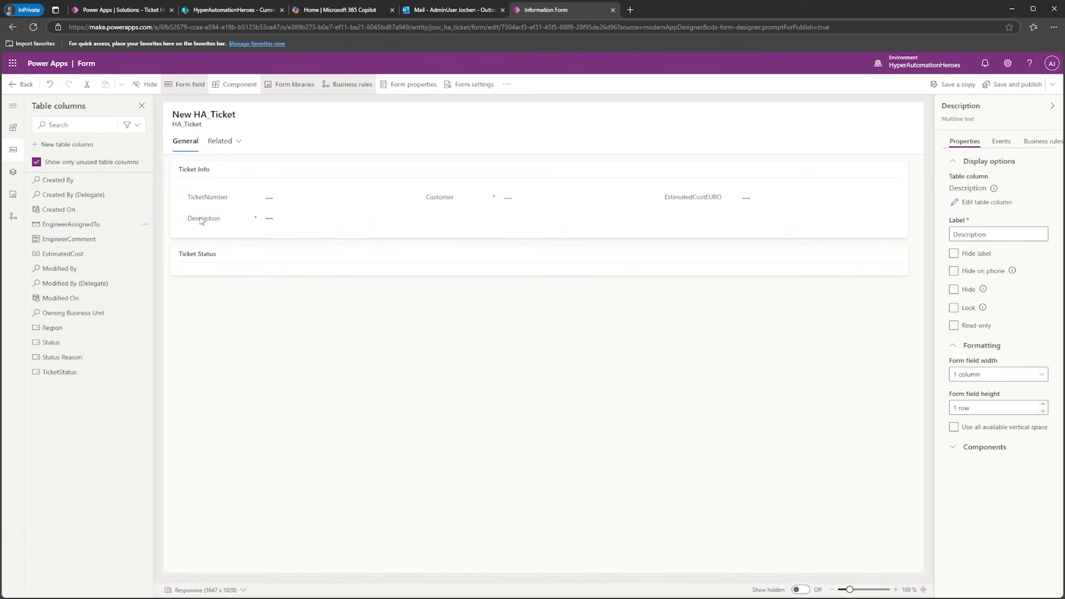
click(442, 207)
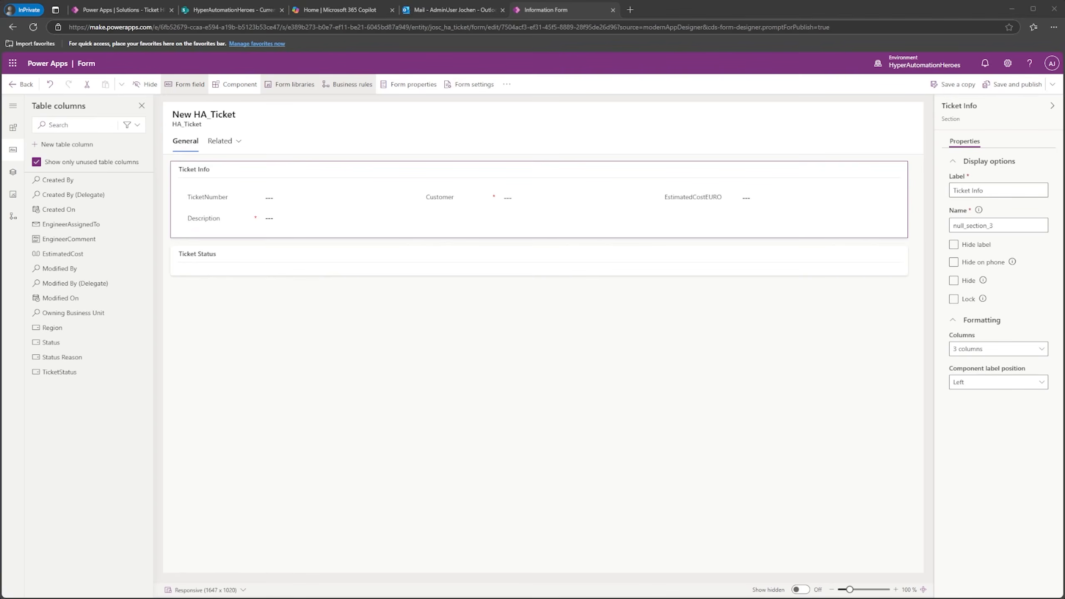
Step: Add the Created On, TicketStatus and EngineerAssignedTo table columns to the Ticket Status section, in that order
drag(63, 209, 198, 272)
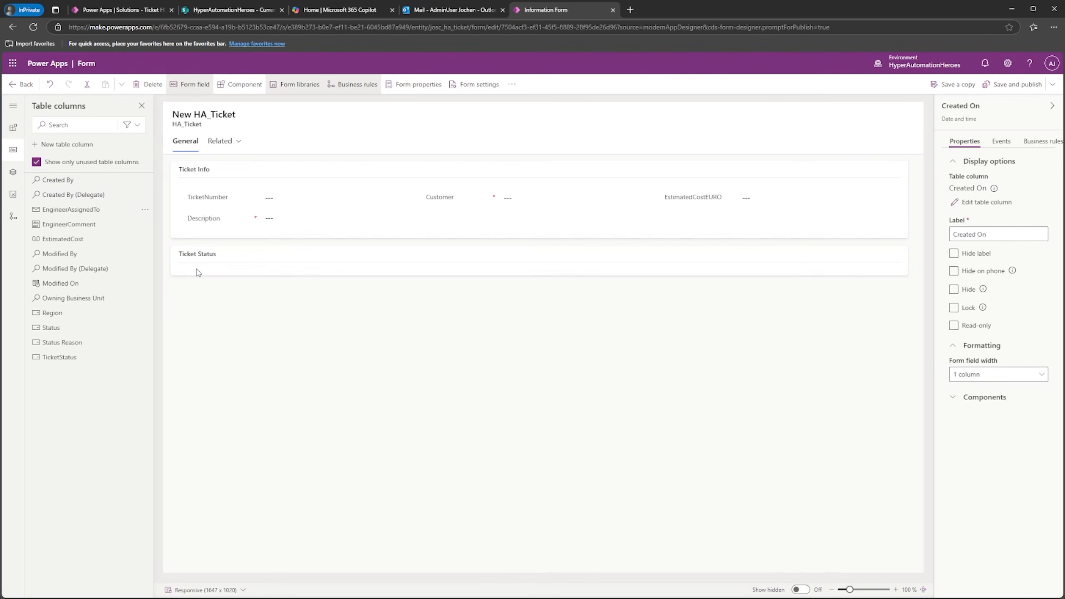
click(96, 356)
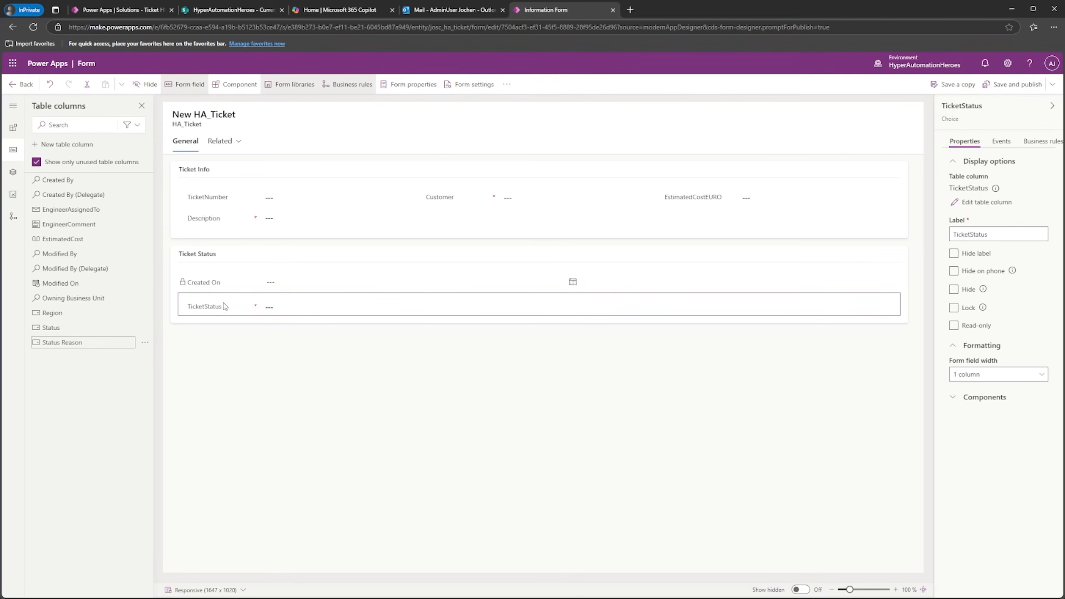
drag(84, 209, 221, 323)
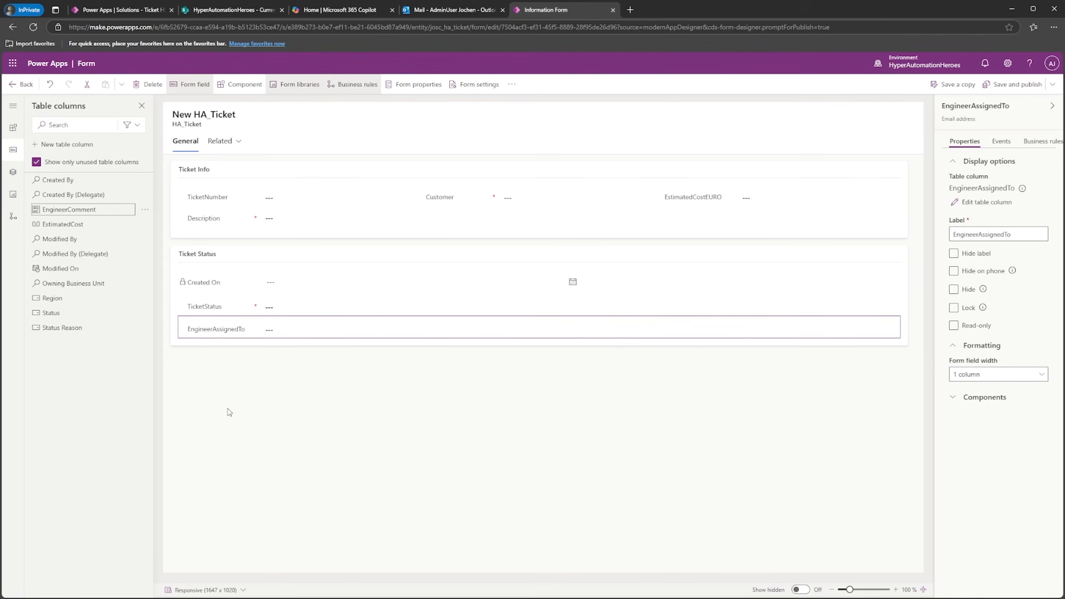
Step: Add a 1-column section labelled Customer Info below the Ticket Status section
click(14, 128)
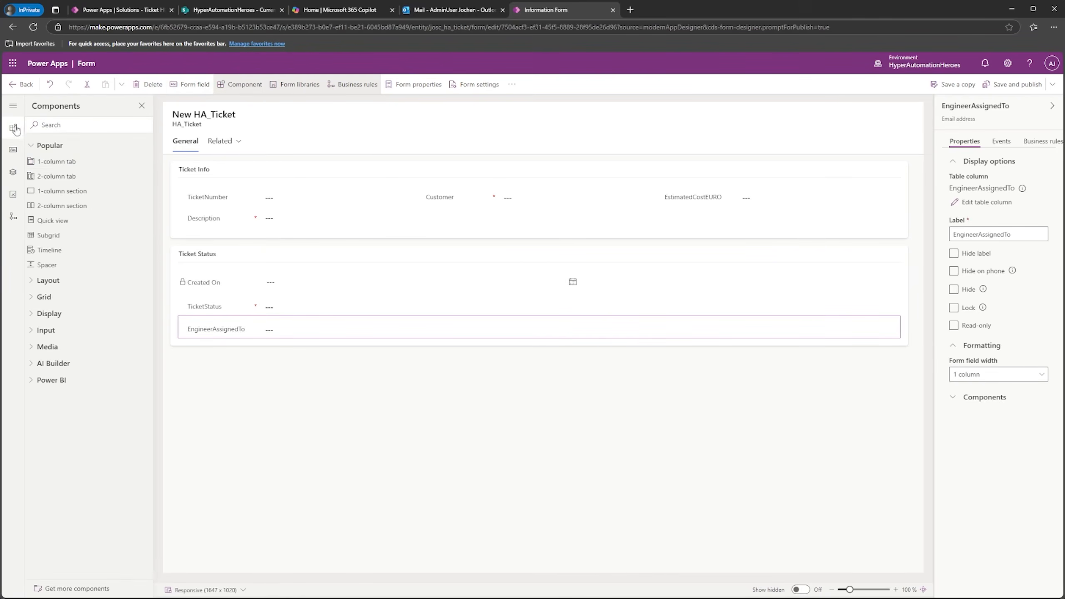
drag(72, 192, 219, 364)
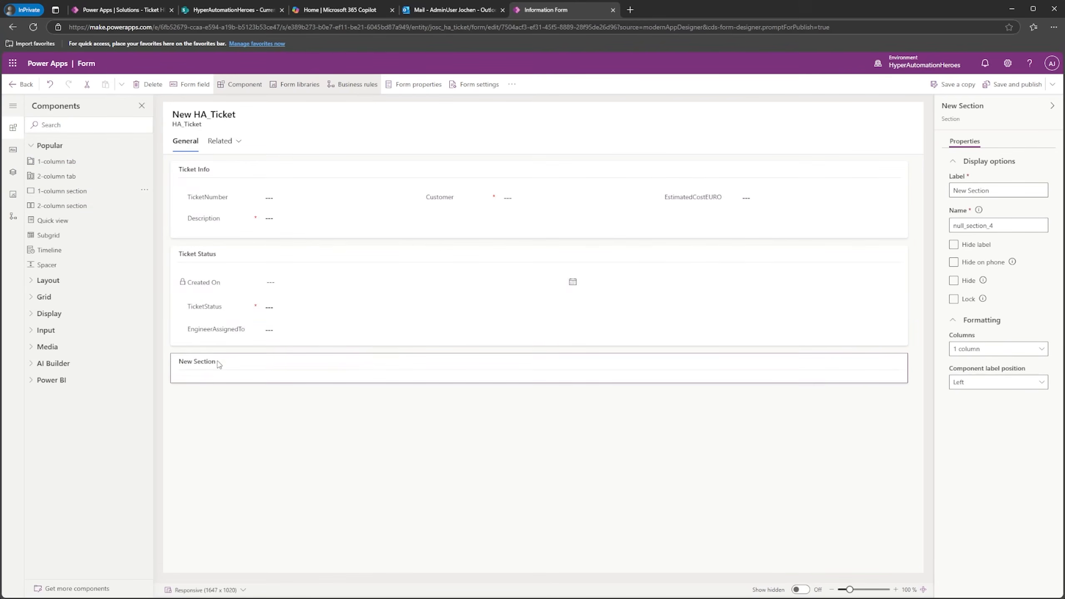
text(Customer Info)
click(772, 418)
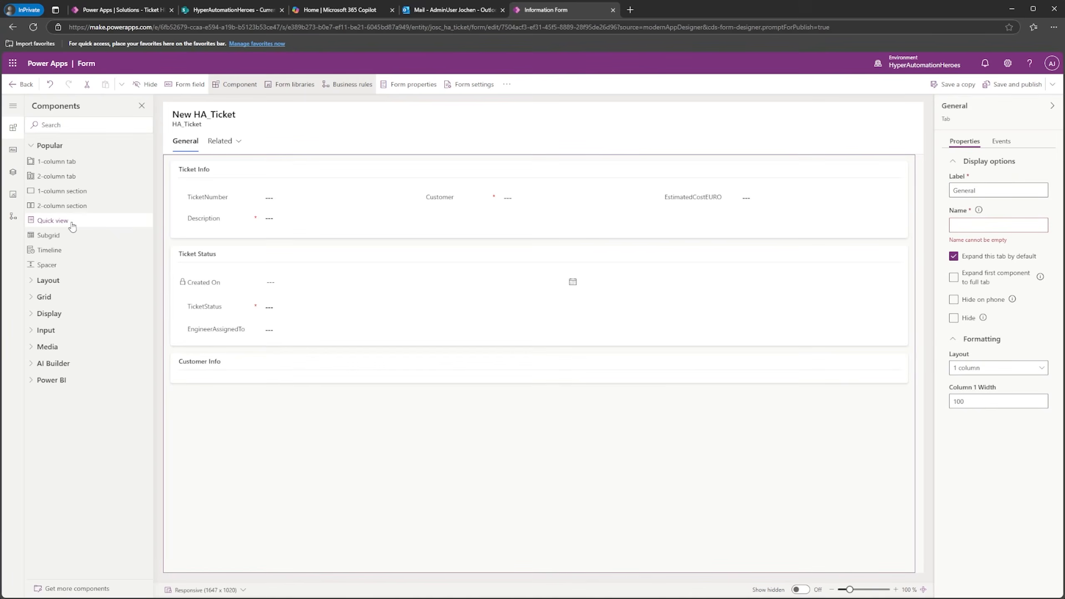
Step: Insert a quick view into the Customer Info section, using the Customer lookup and the HA_Customer form Information
drag(50, 222, 203, 379)
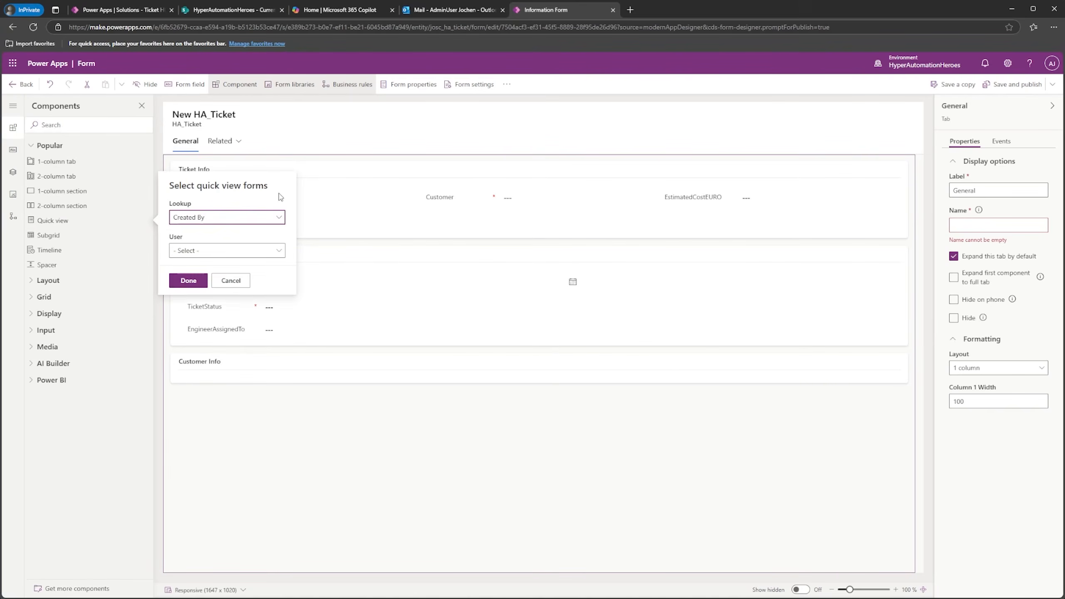
click(224, 219)
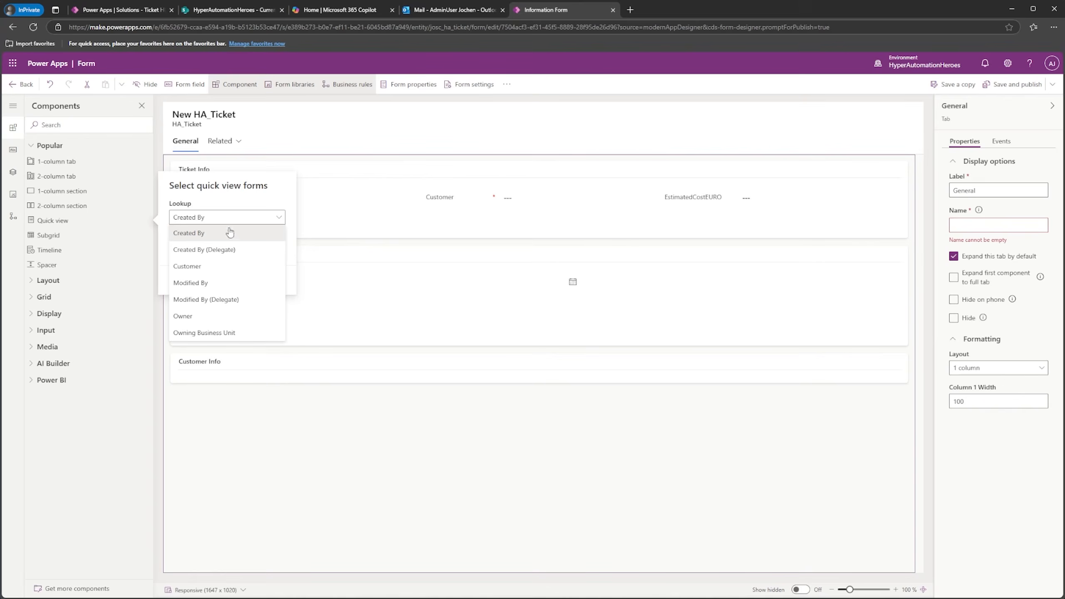
click(187, 267)
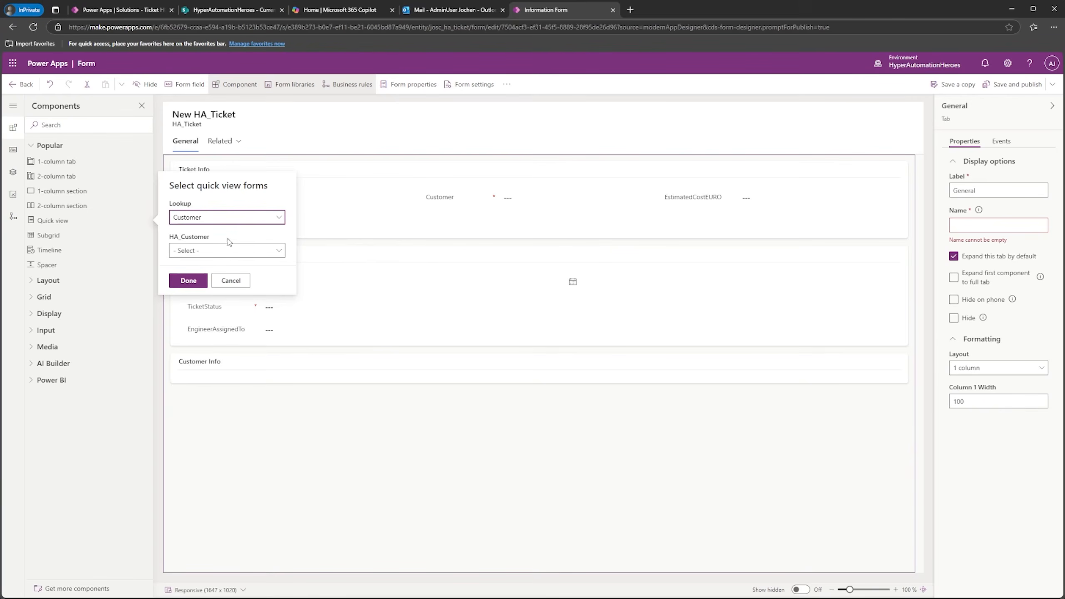
click(276, 252)
click(200, 280)
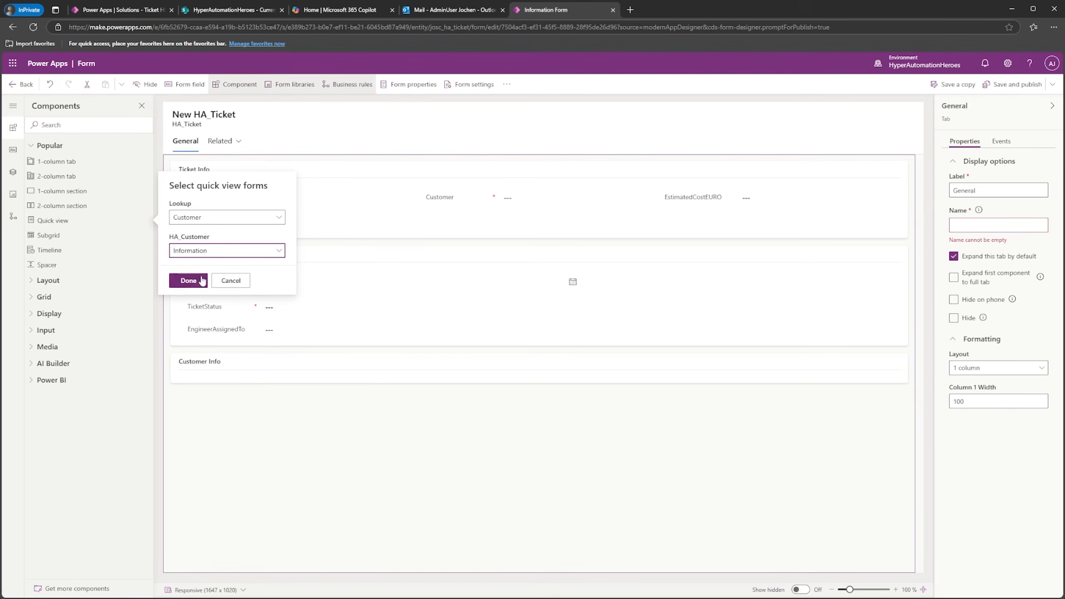
click(187, 280)
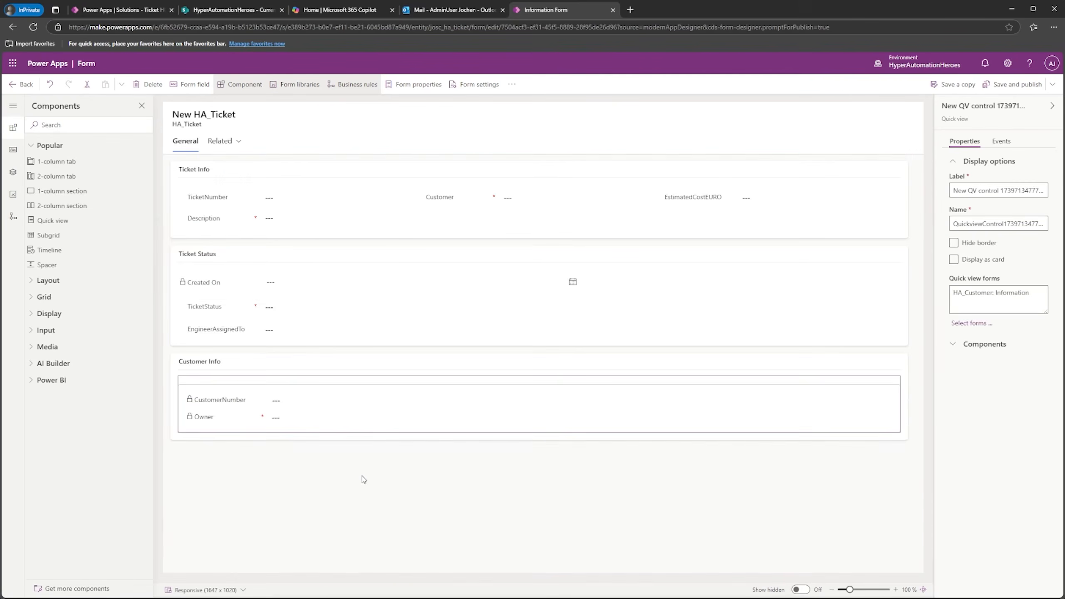
click(251, 460)
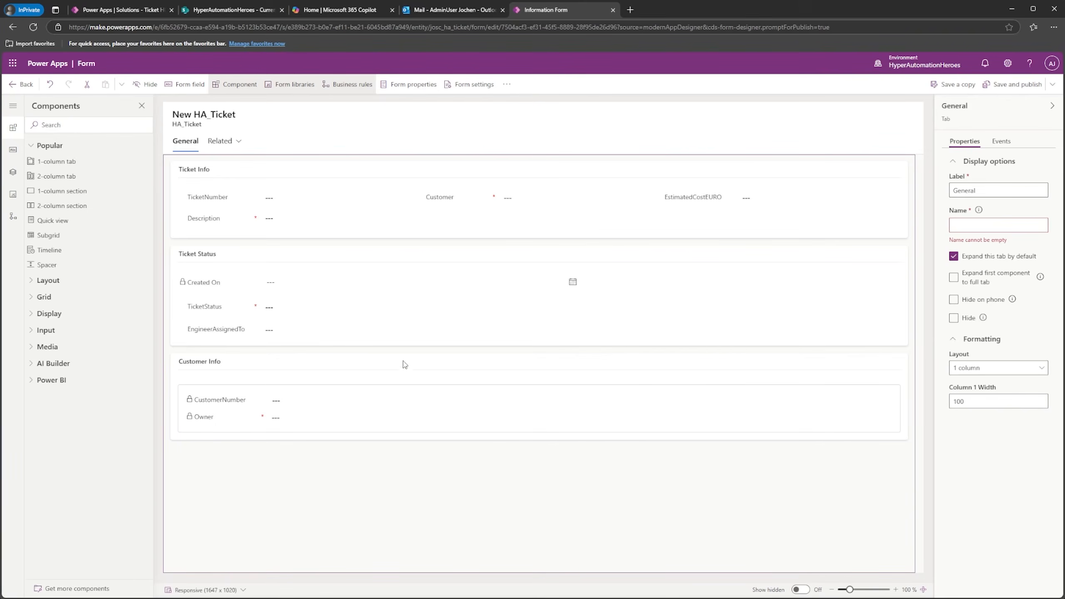
Step: Save and publish the ticket form, then return to the app designer and preview the HA_Tickets form
click(1005, 90)
click(22, 86)
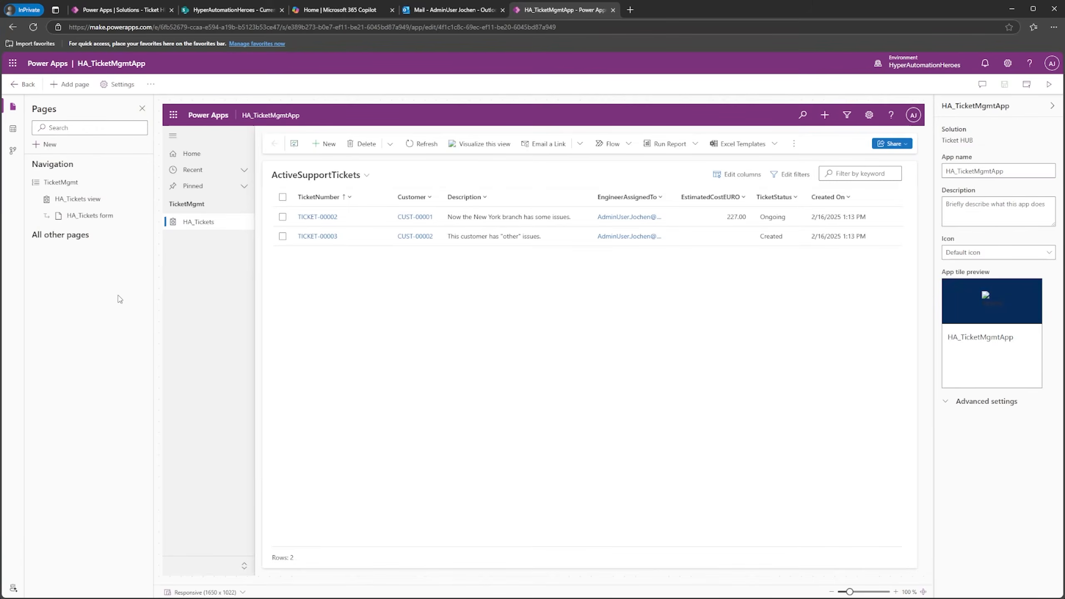
click(83, 199)
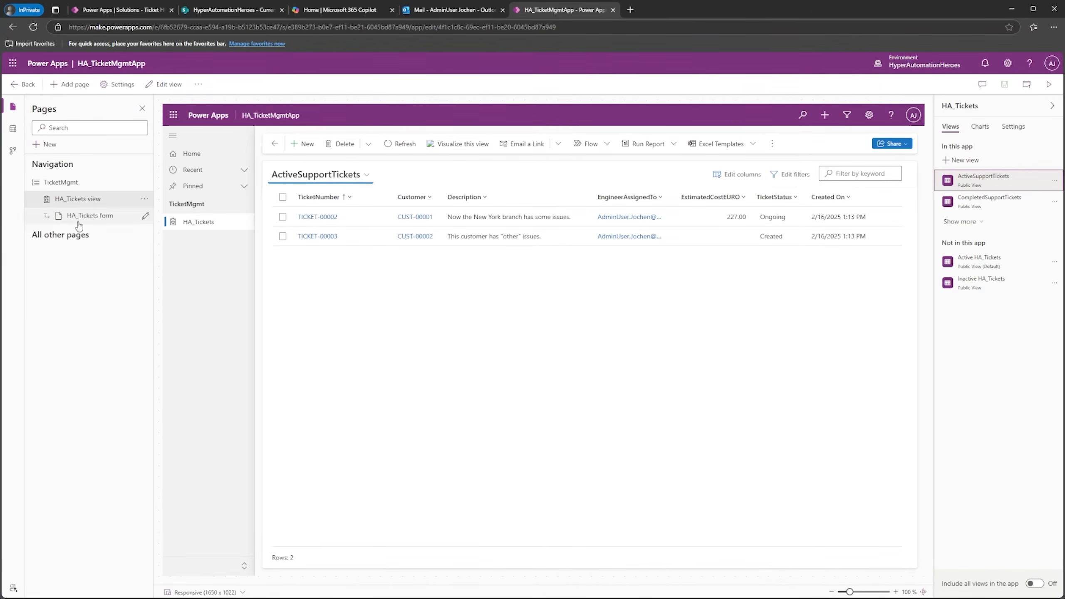
click(81, 216)
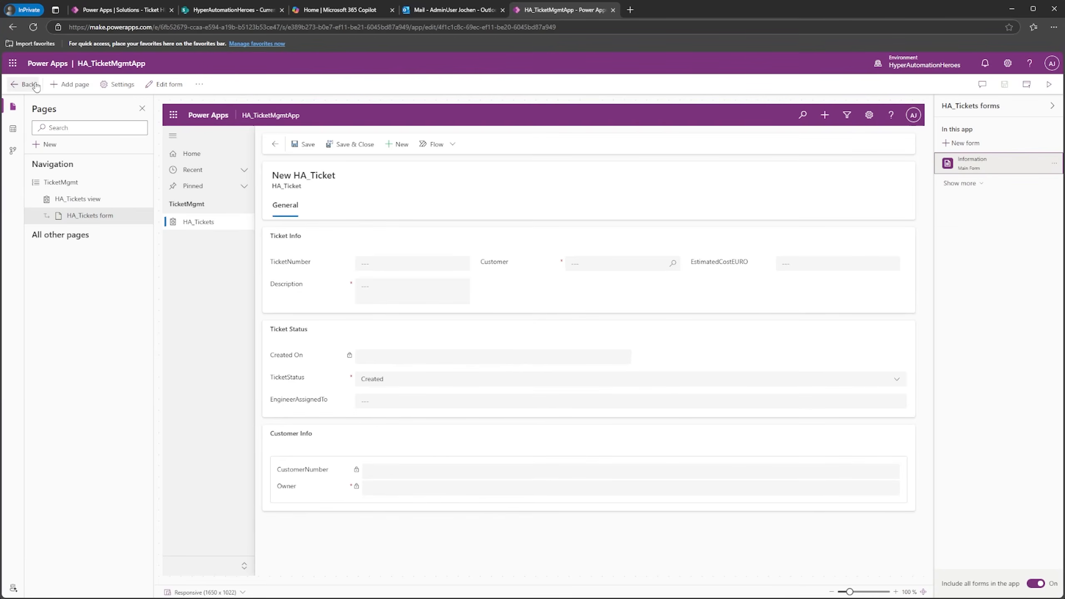
Step: Return to the Ticket HUB solution and open the HA_Customer table's Information form of type Quick View for editing
click(23, 85)
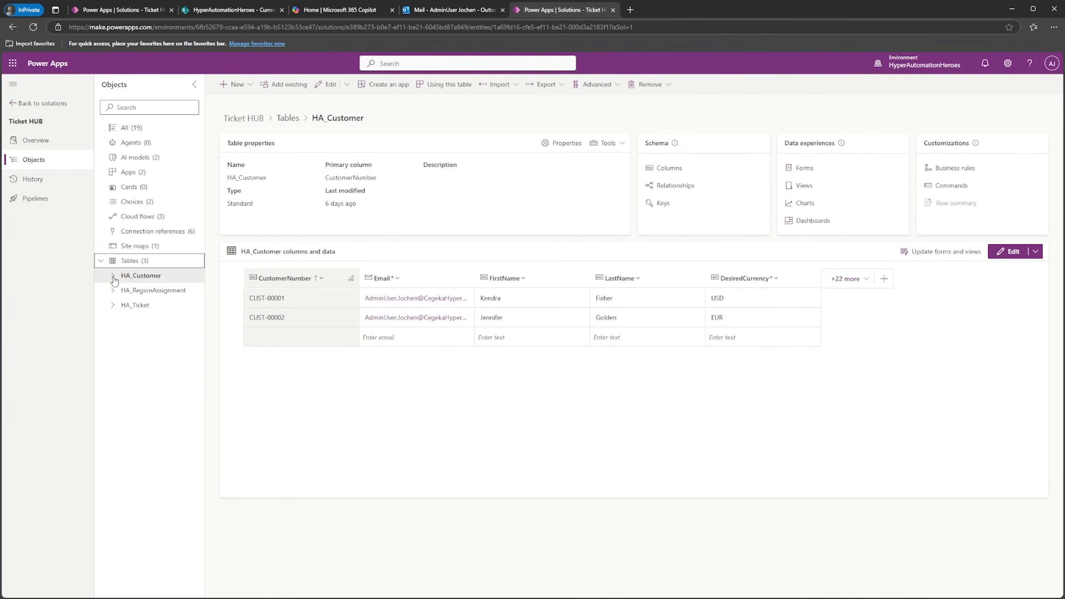
click(113, 276)
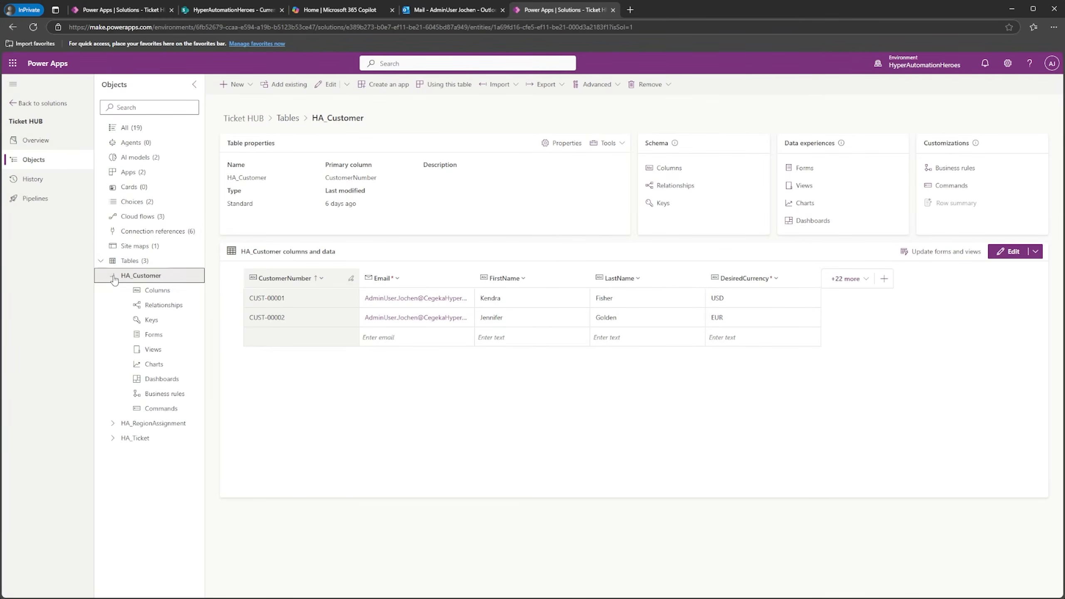
click(158, 335)
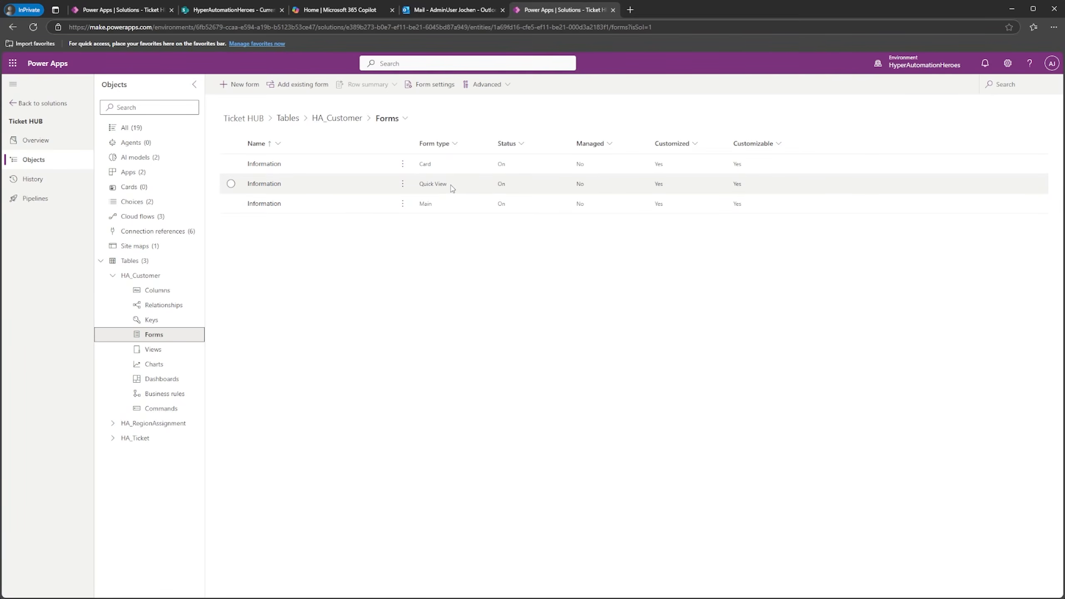
click(403, 183)
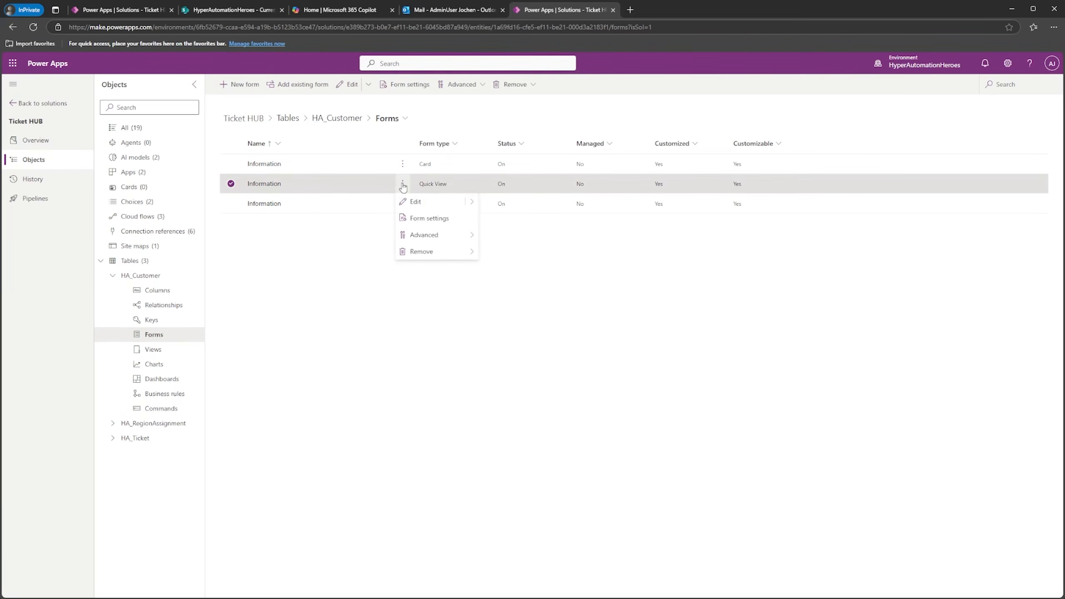
click(418, 205)
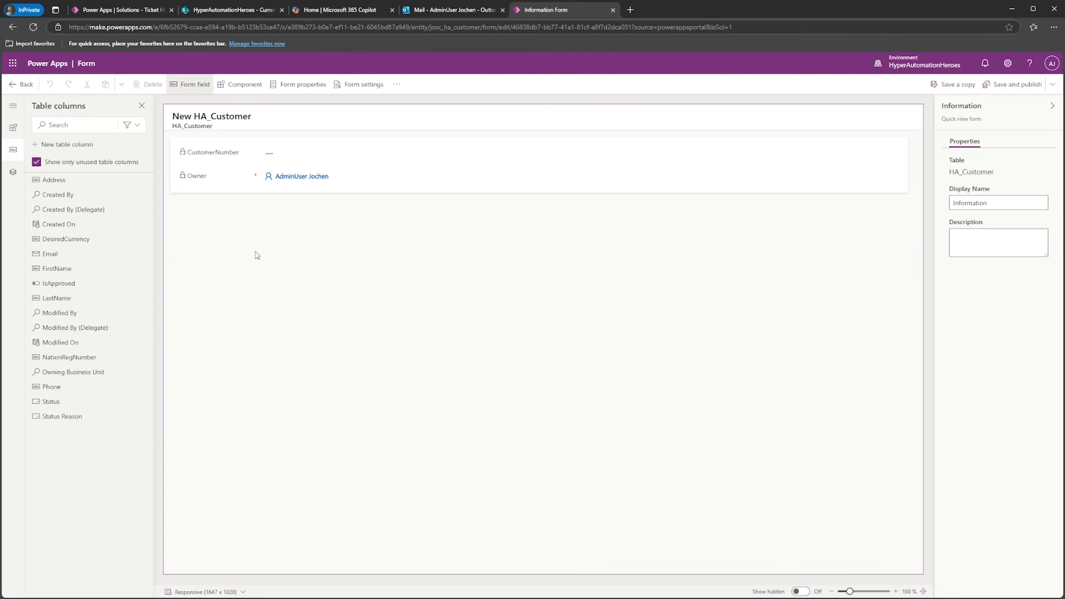
Step: Hide the Owner field on the HA_Customer quick view form
click(375, 177)
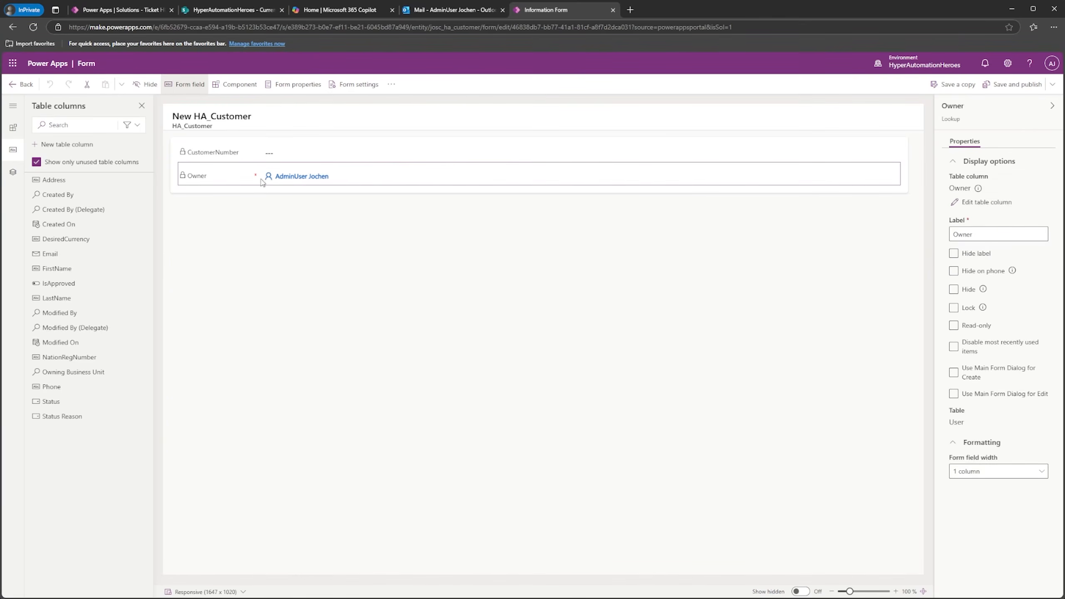
click(955, 292)
click(955, 295)
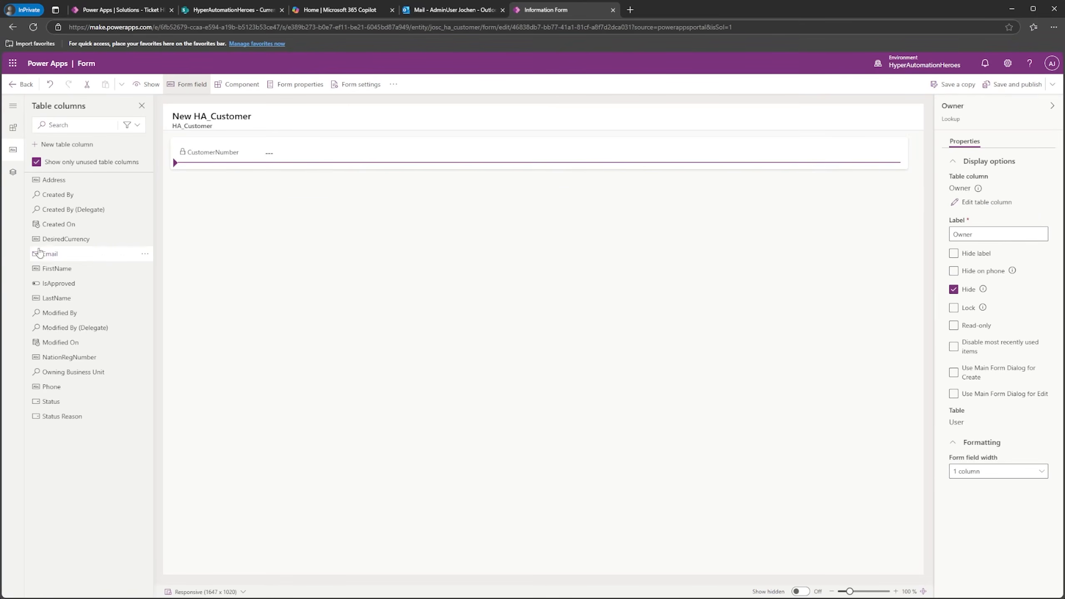
Step: Add FirstName, LastName, Email, Phone and DesiredCurrency below CustomerNumber on the quick view form, and save and publish it
mouse_move(65, 269)
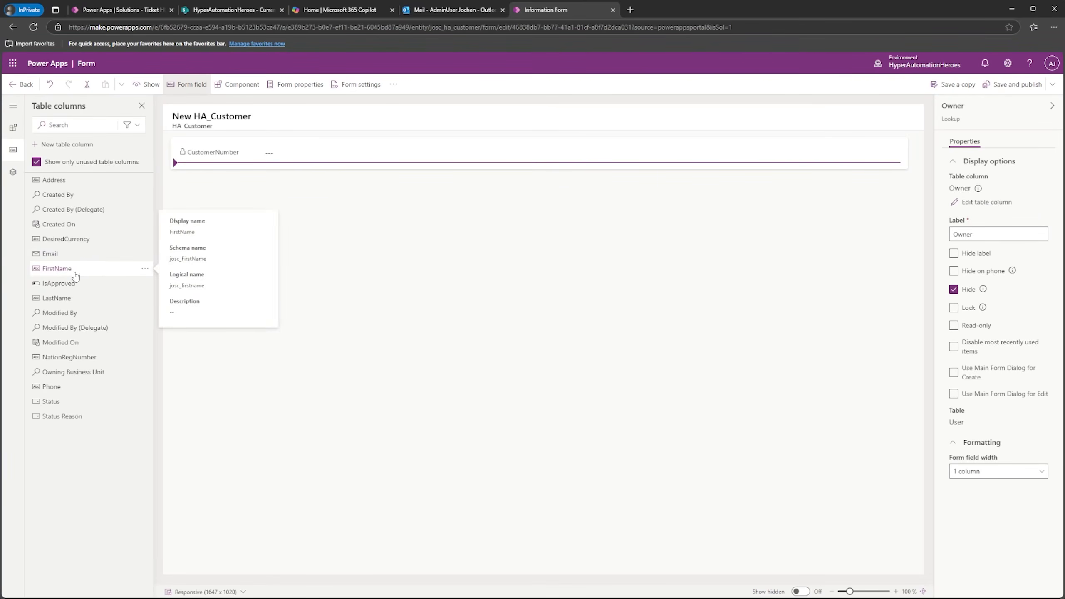
drag(74, 277, 196, 165)
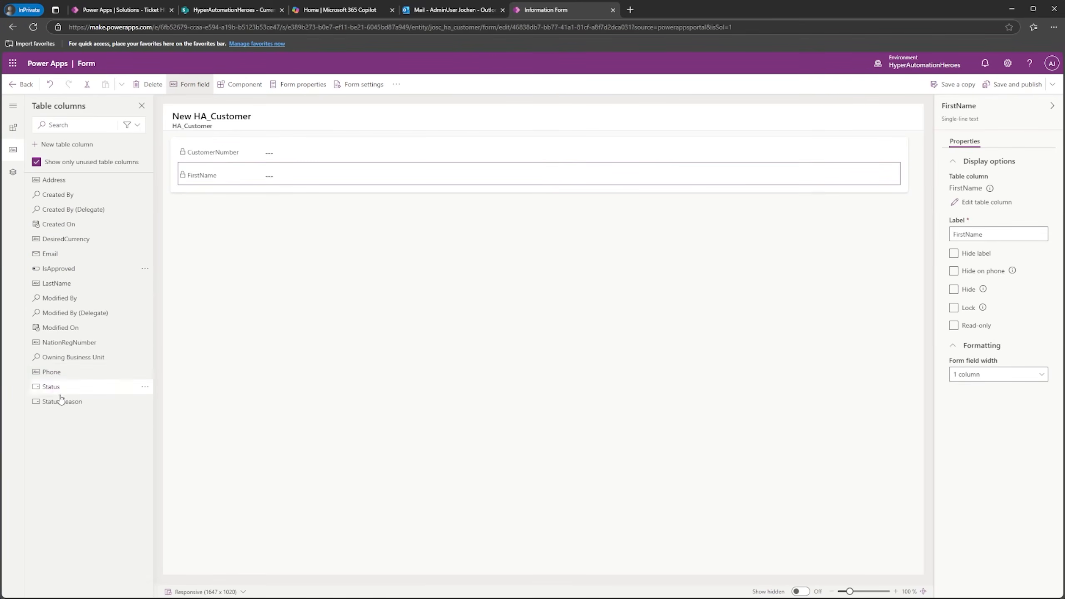
drag(80, 288, 202, 204)
drag(51, 342, 184, 230)
drag(50, 239, 176, 250)
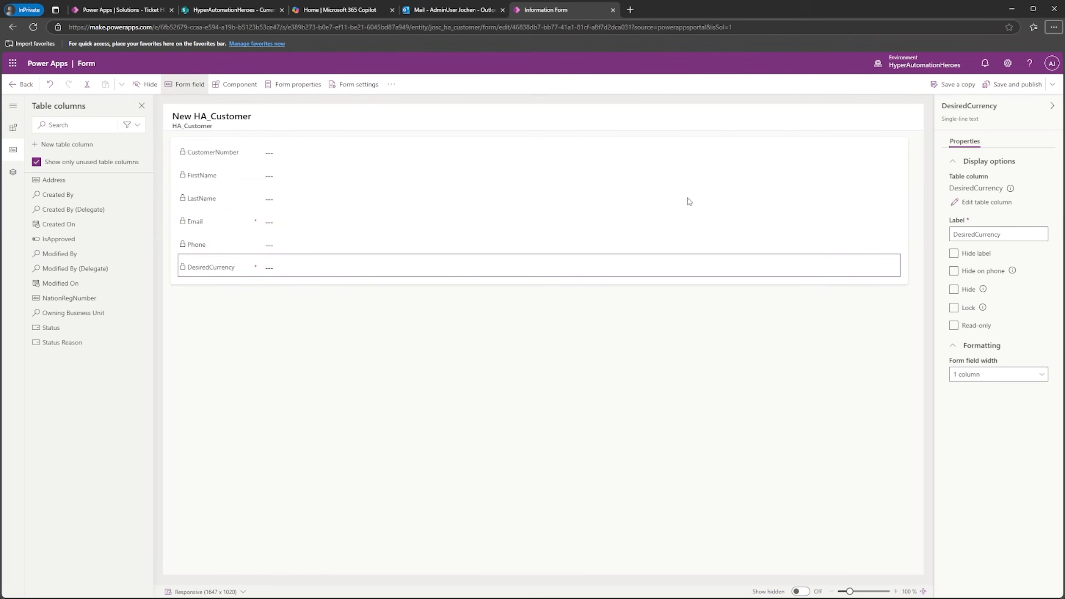
click(1011, 85)
Step: Reopen HA_TicketMgmtApp from the solution's apps for editing, preview its HA_Tickets form and publish the app
click(22, 84)
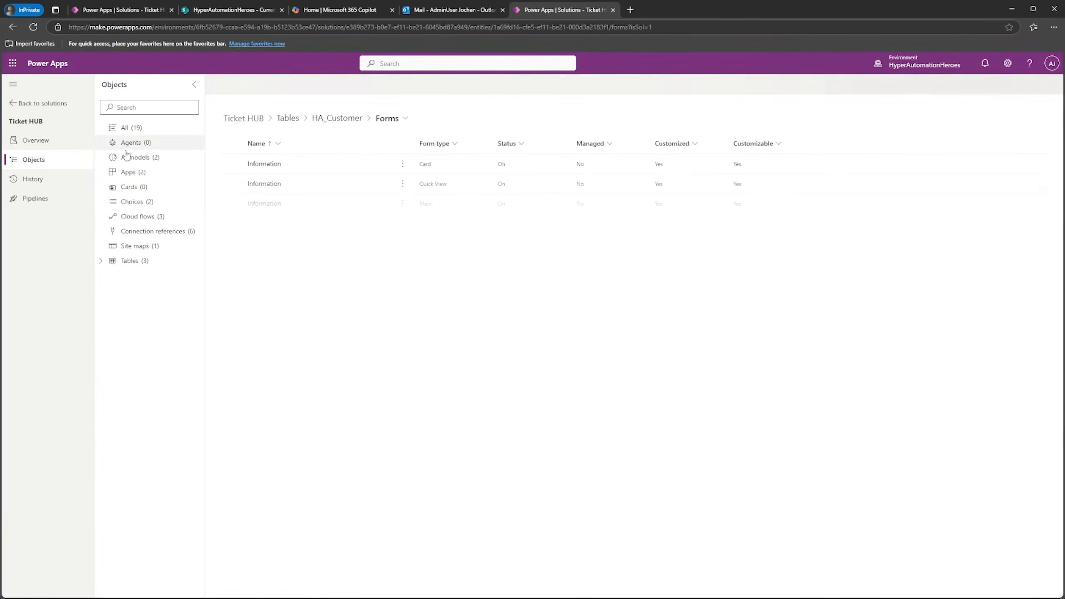
click(131, 173)
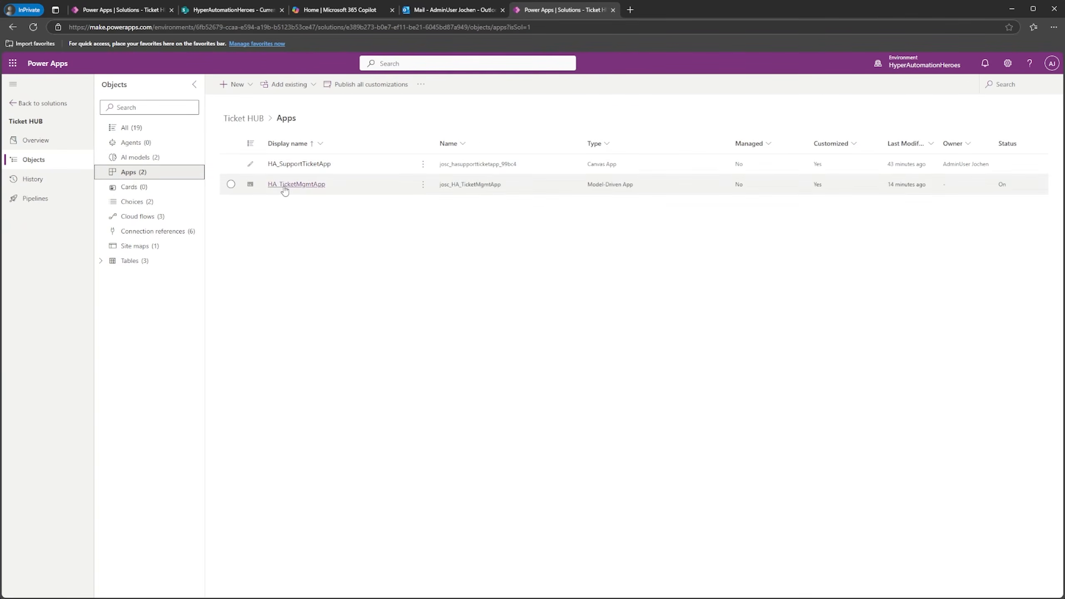
click(422, 187)
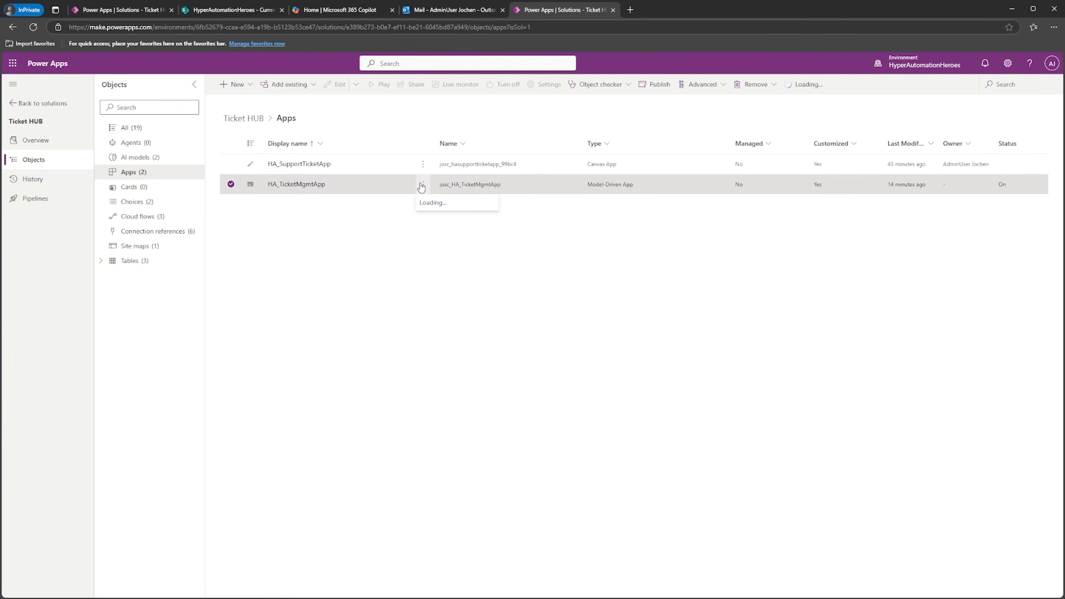
click(436, 203)
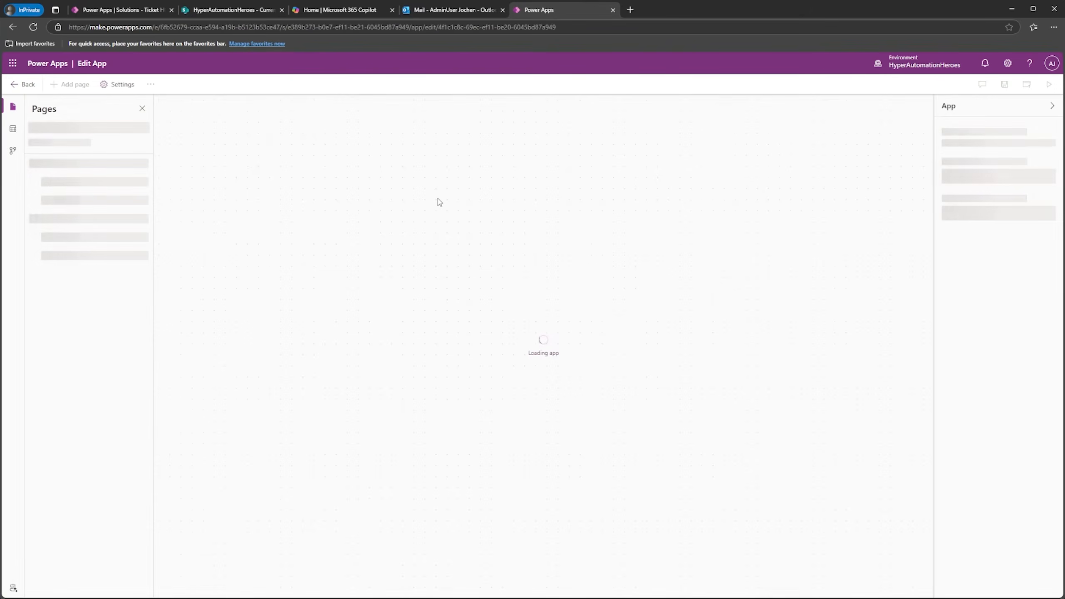
click(92, 217)
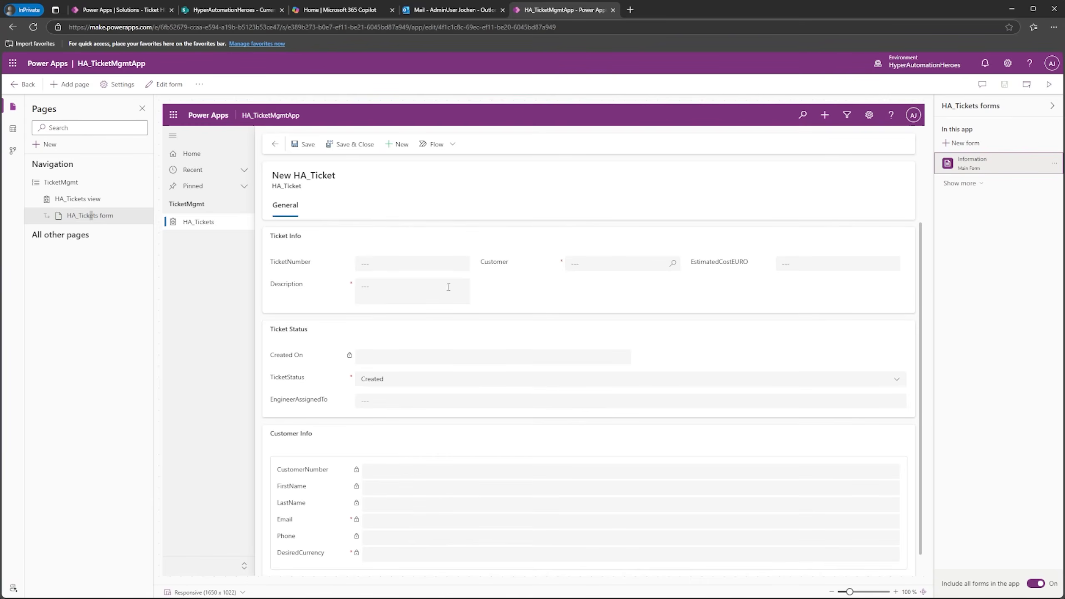
click(1025, 87)
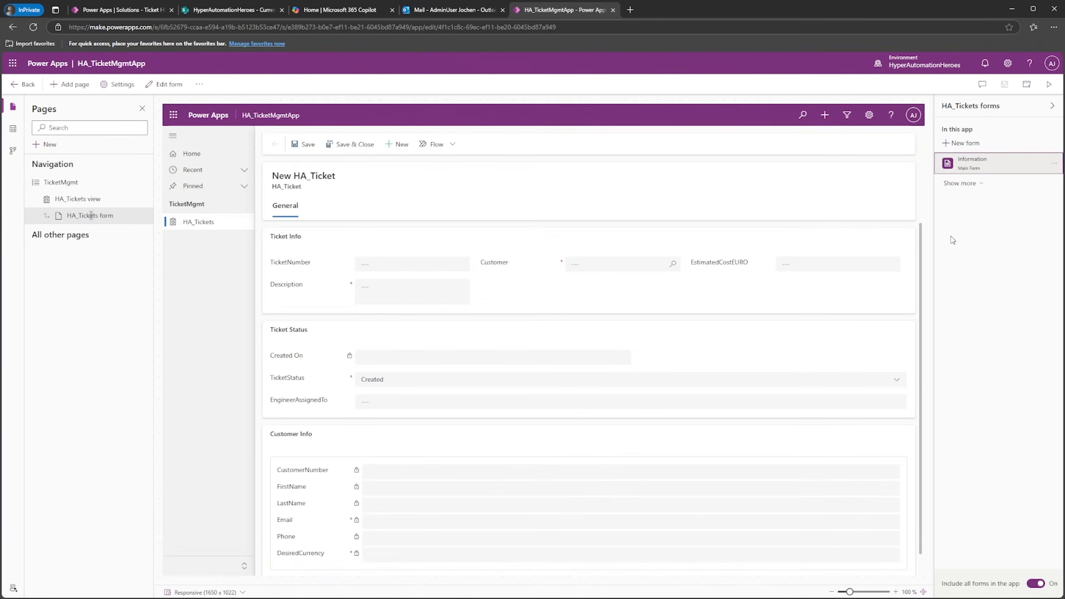
Step: Leave the app designer and play HA_TicketMgmtApp from the Ticket HUB solution's apps
click(27, 85)
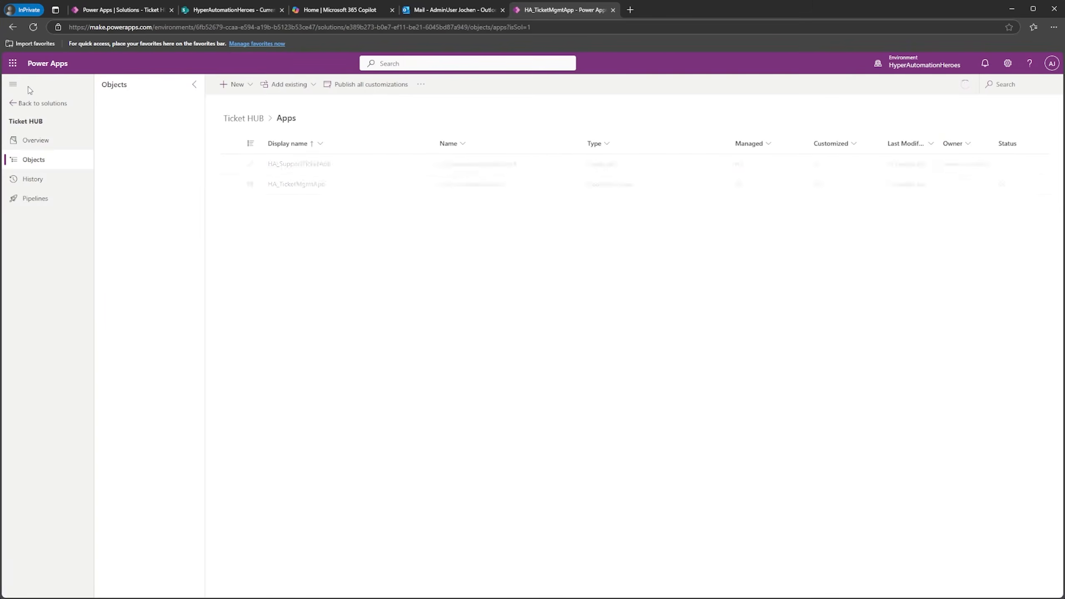
click(423, 184)
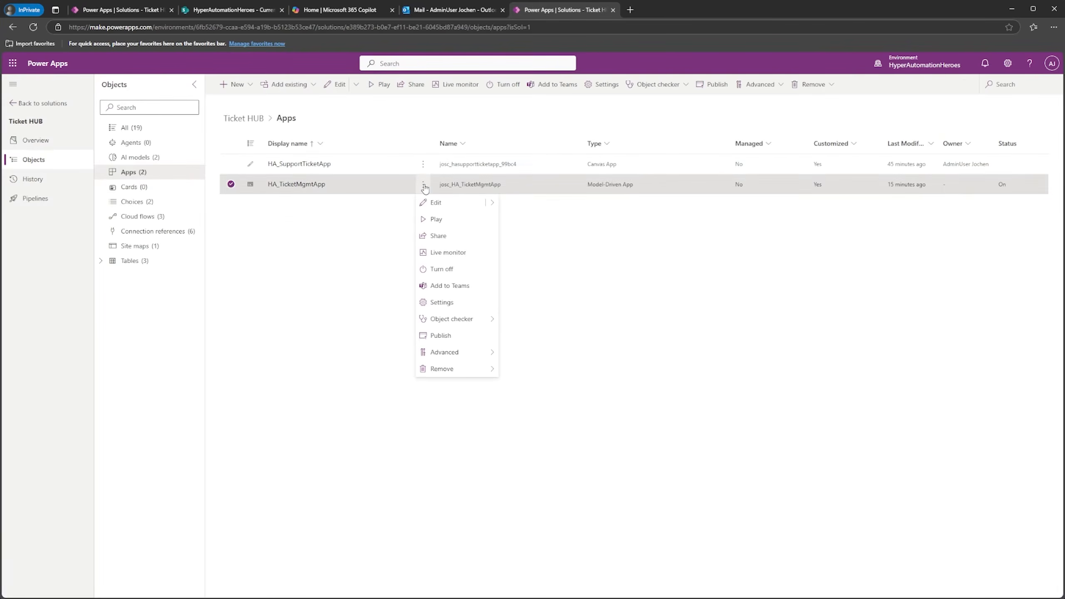
click(443, 222)
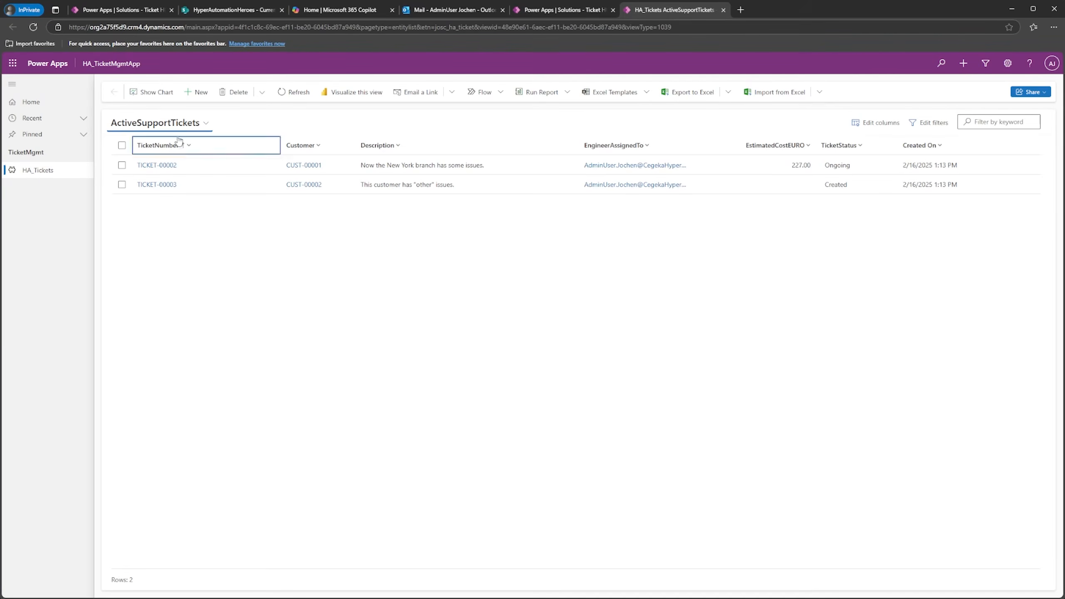
Step: Check the ticket list in the CompletedSupportTickets view and switch back to the ActiveSupportTickets view
click(203, 120)
click(191, 181)
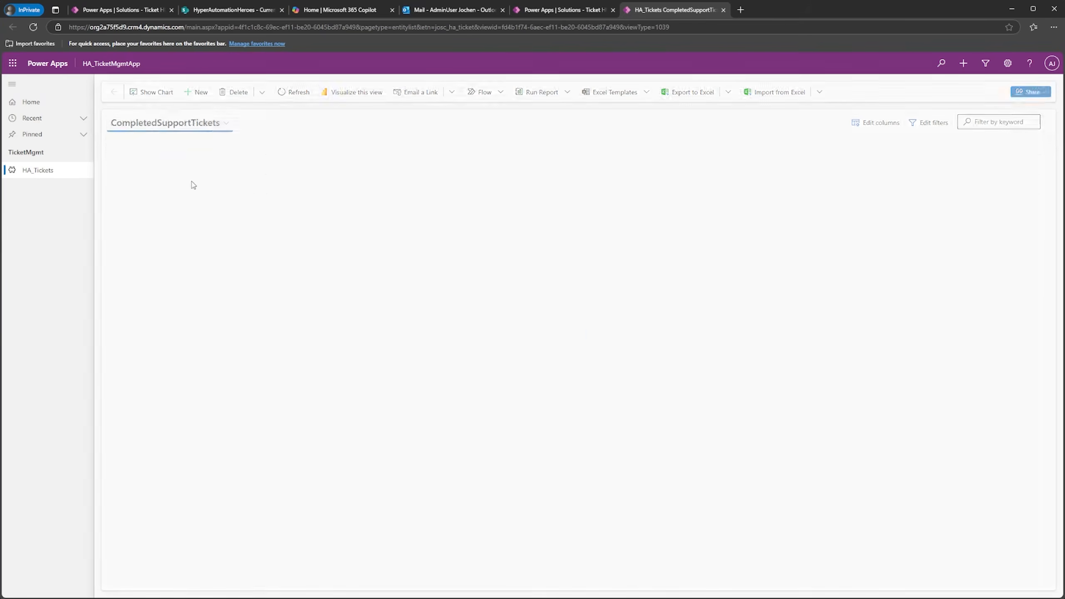
click(214, 130)
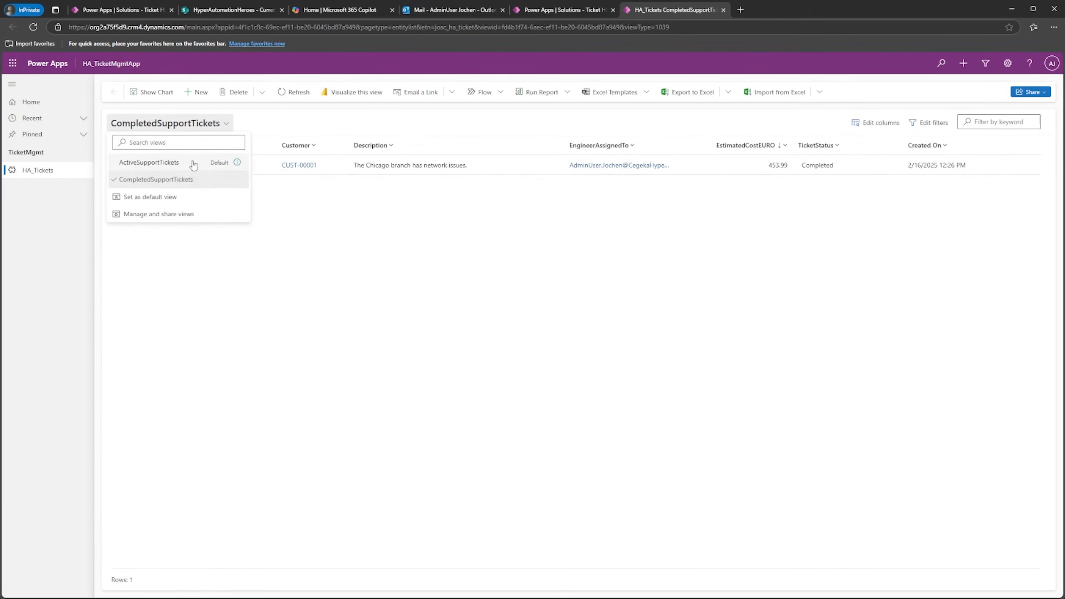
click(154, 162)
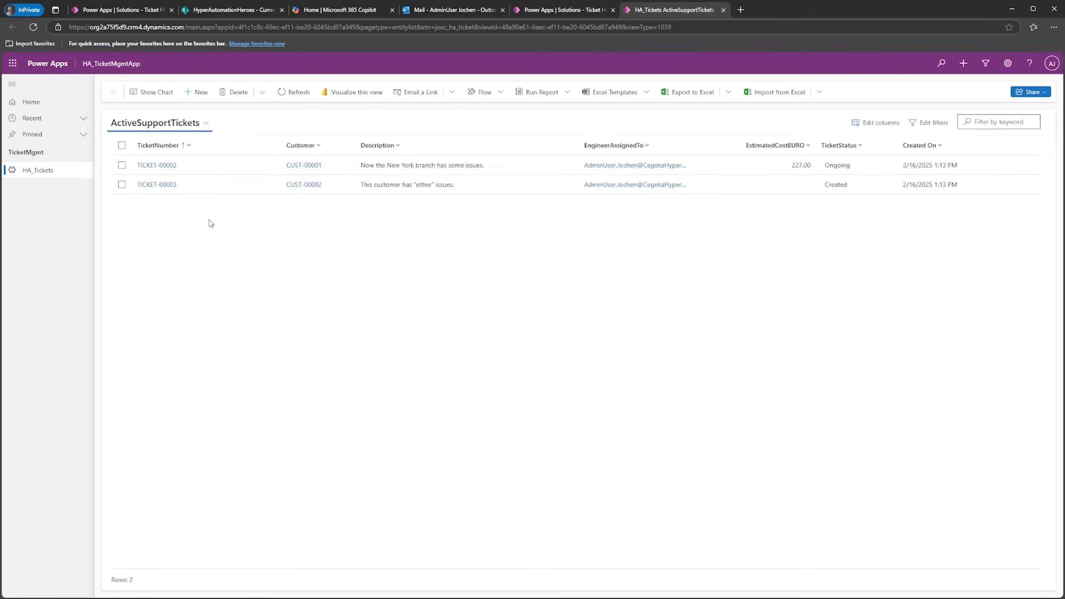
Step: Open the ongoing New York branch ticket and examine the customer details in its Customer Info section
click(149, 166)
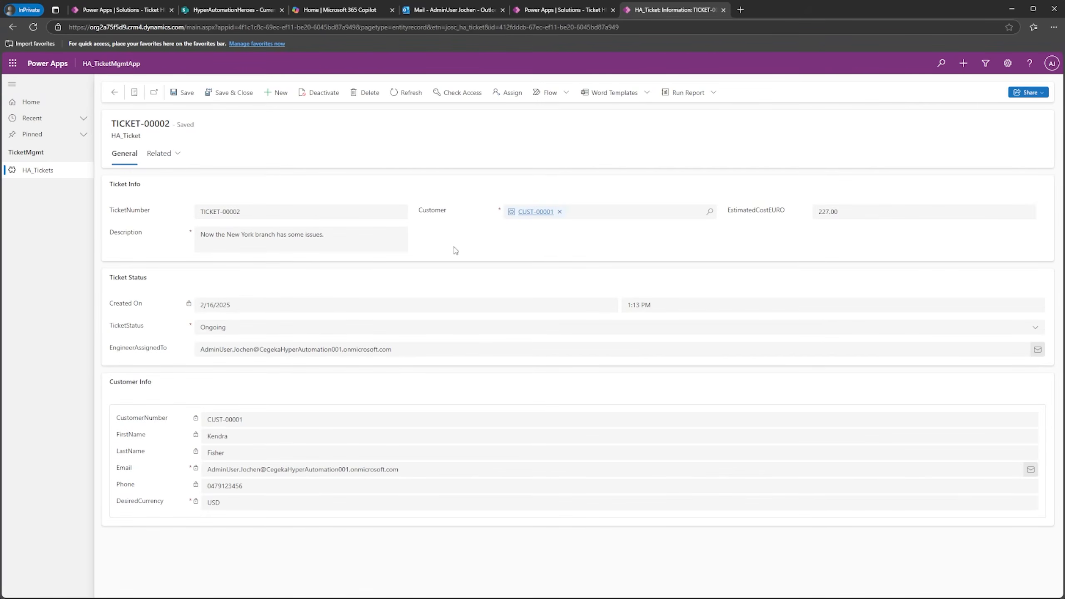
drag(246, 421, 207, 420)
click(242, 420)
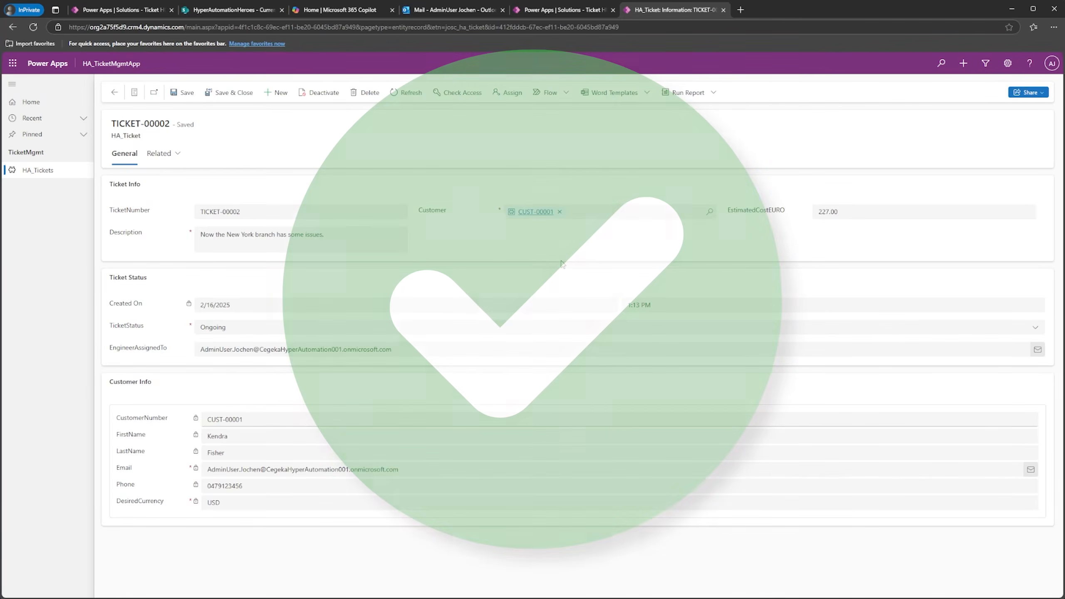
Step: View the customer record linked to the ticket and return to the Ticket HUB solution's apps
click(536, 212)
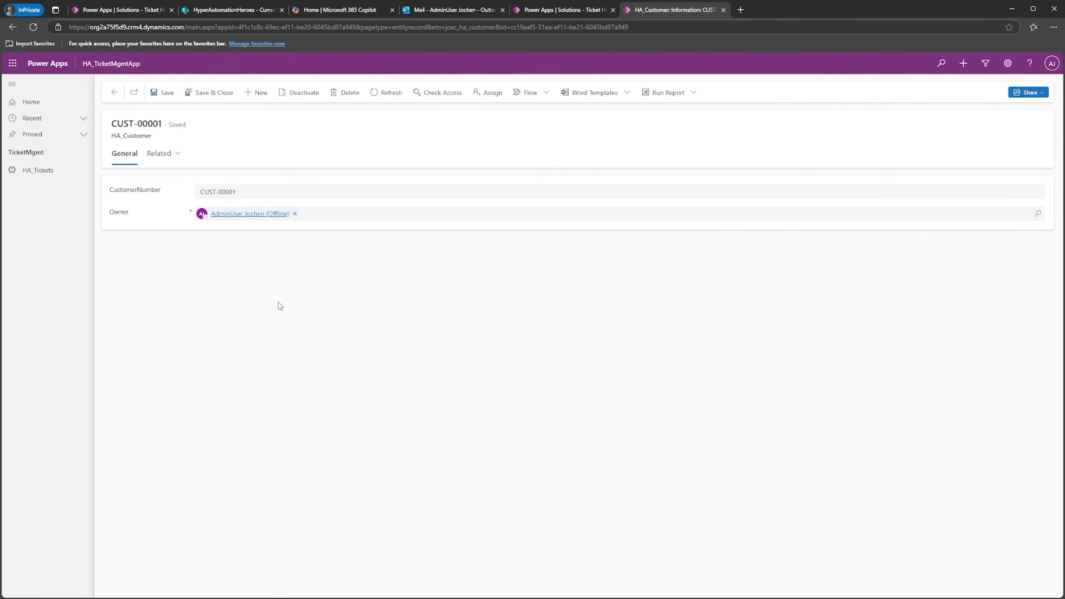
click(563, 9)
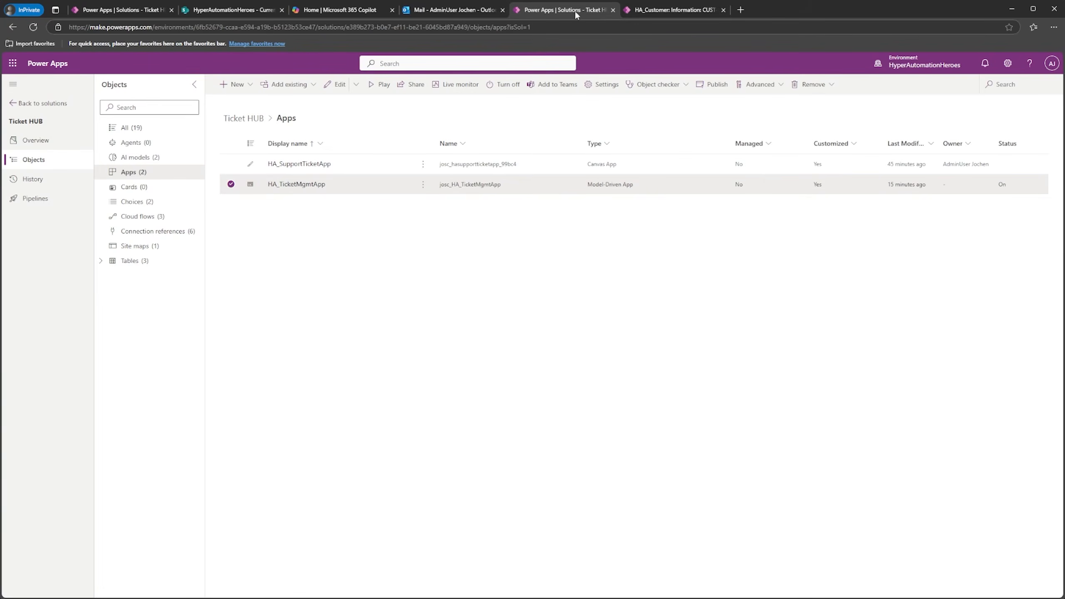